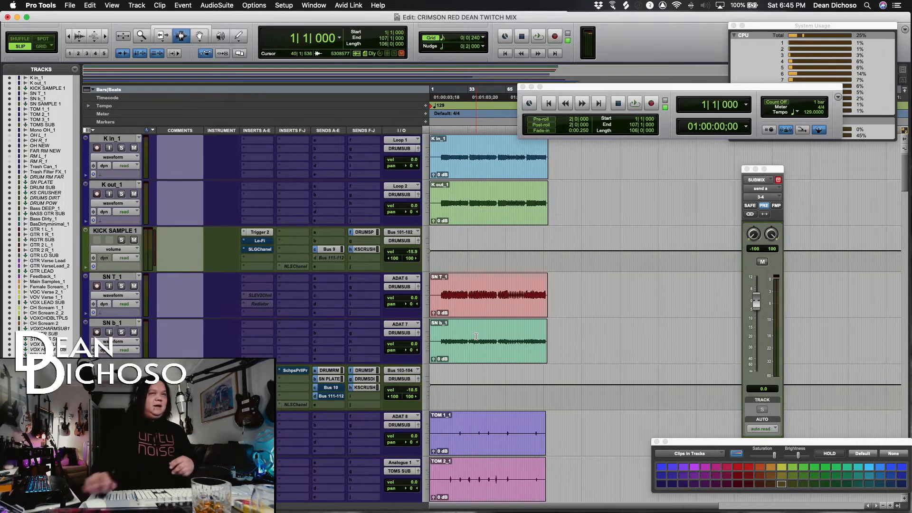
# Solo the K in_1 kick track and audition it from bar 14.
pyautogui.click(447, 157)
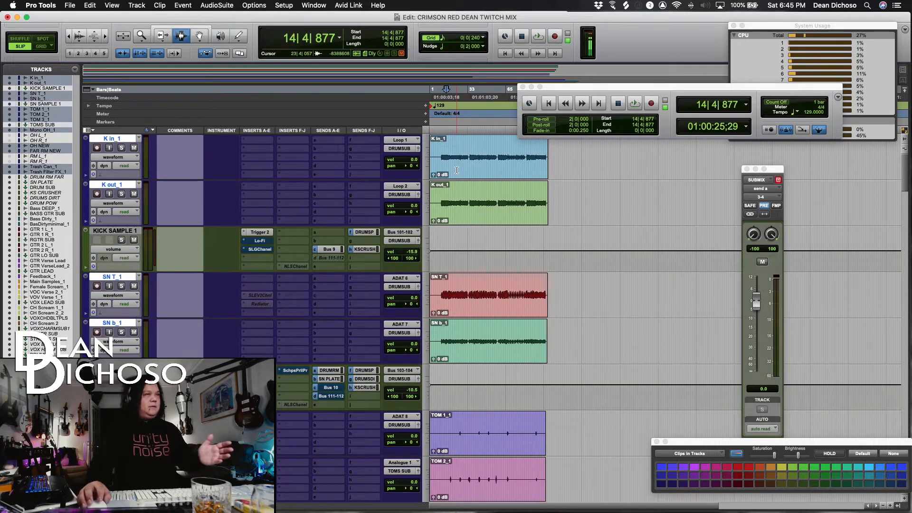
pyautogui.click(121, 149)
pyautogui.press('space')
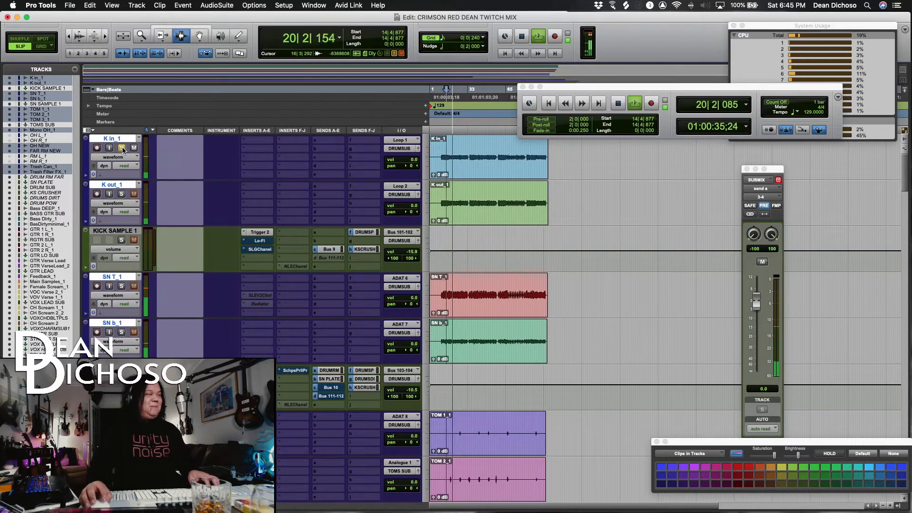
pyautogui.press('space')
# Switch the solo from K in_1 to K out_1 and audition the outside kick mic from bar 14.
pyautogui.click(122, 193)
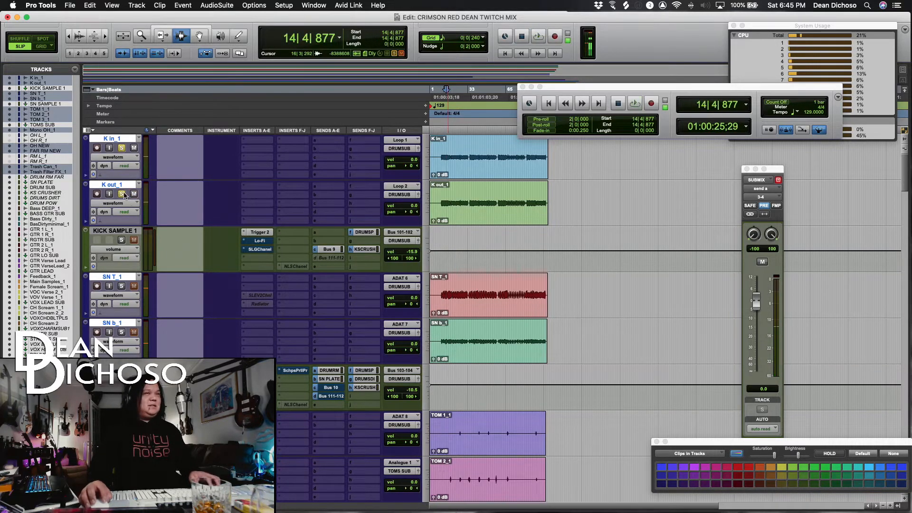
pyautogui.click(121, 149)
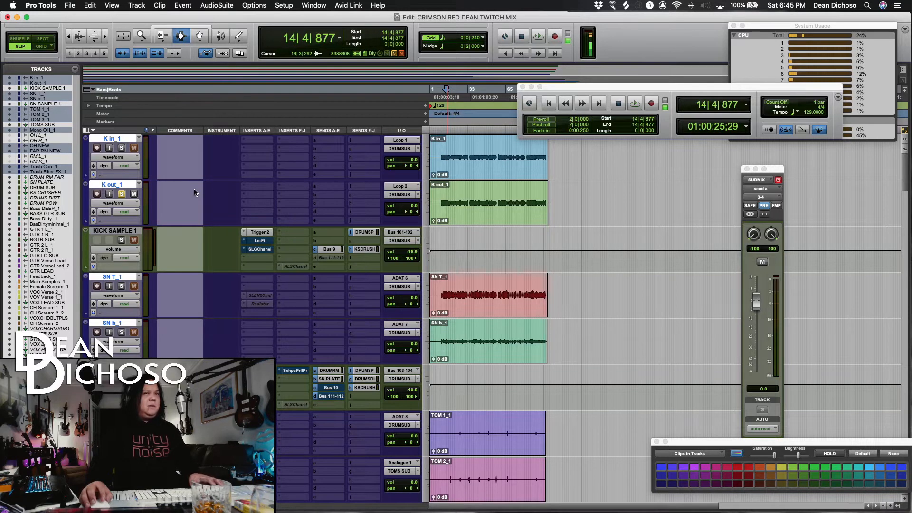
pyautogui.press('space')
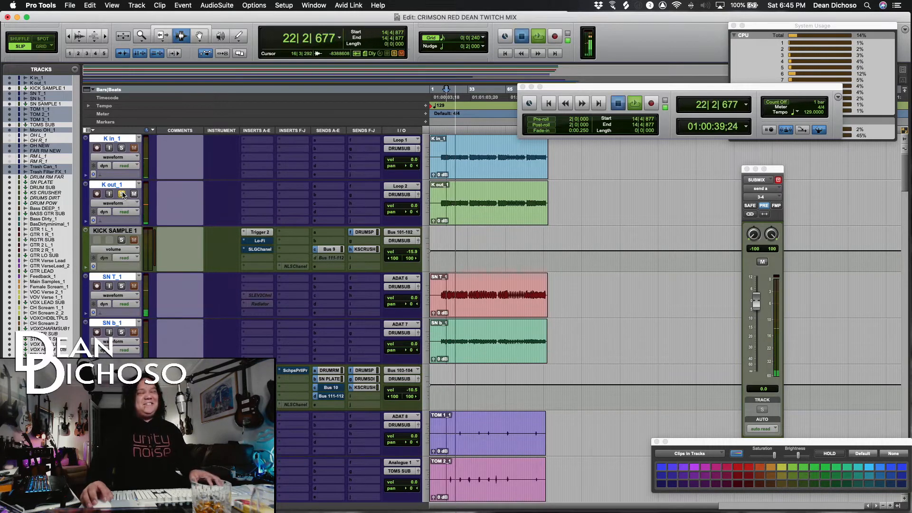
pyautogui.press('space')
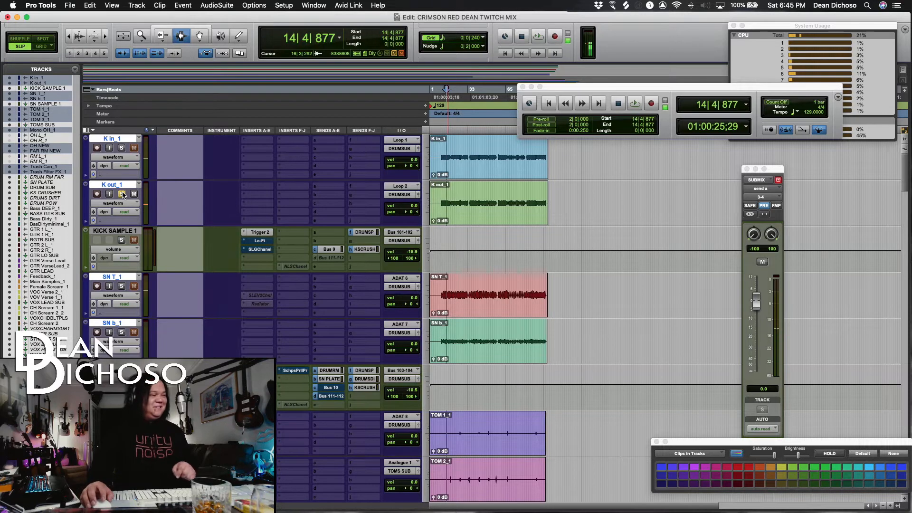
# Audition the snare top track SN T_1 in solo from bar 14.
pyautogui.scroll(-2, 148, 264)
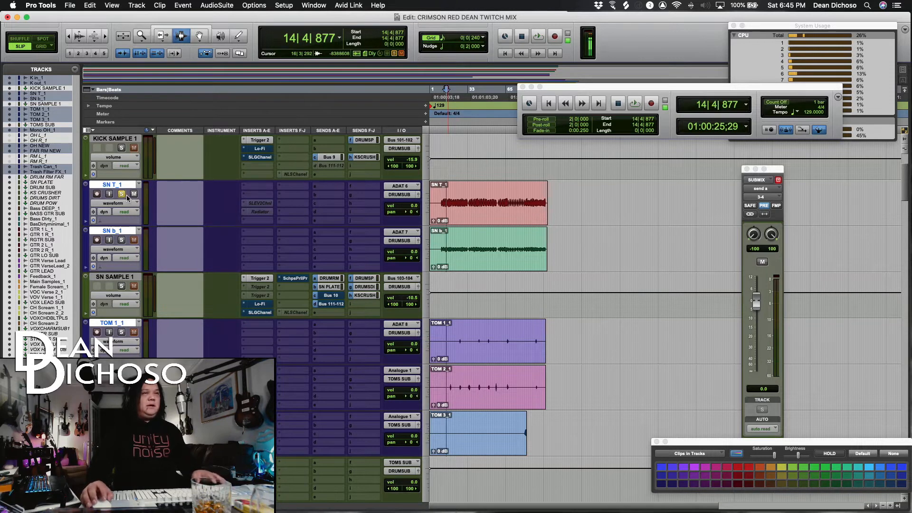
pyautogui.press('space')
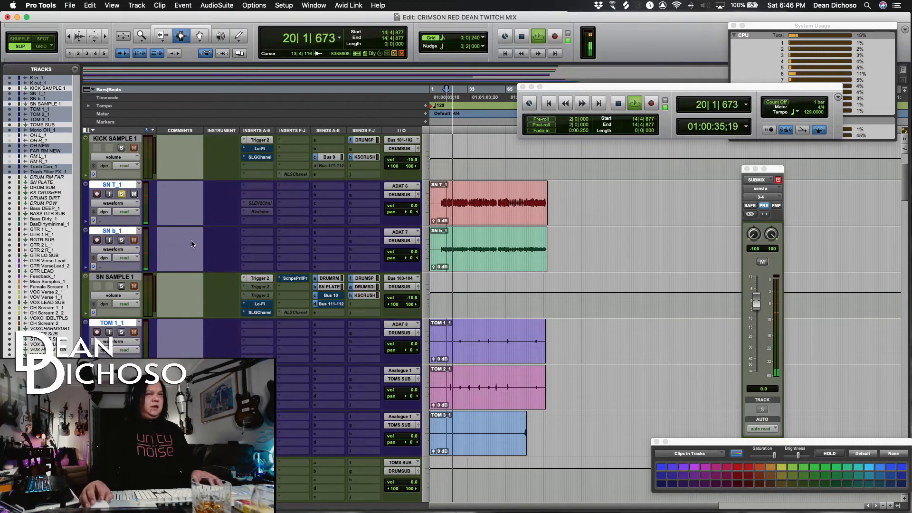
pyautogui.press('space')
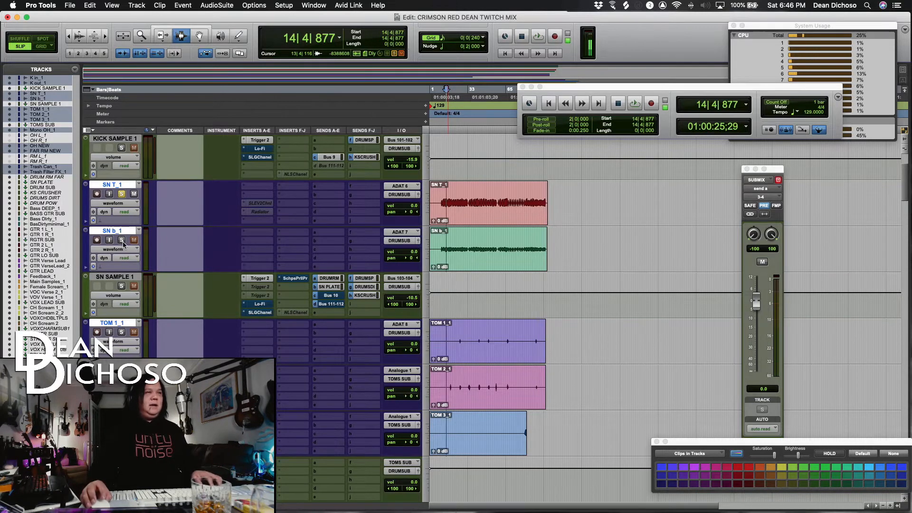
# Play from bar 14 again, bring in SN b_1 in solo to compare the snare mics, and clear the snare solos.
pyautogui.press('space')
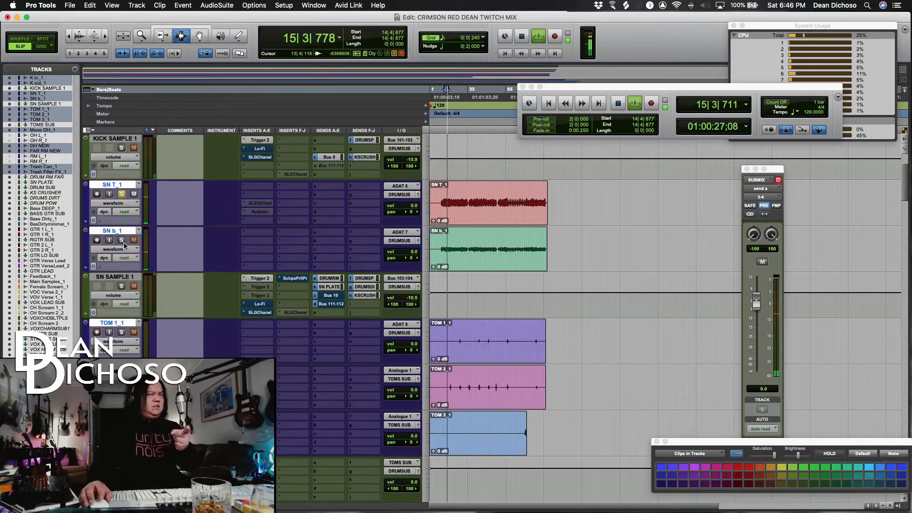
pyautogui.click(122, 240)
pyautogui.click(122, 194)
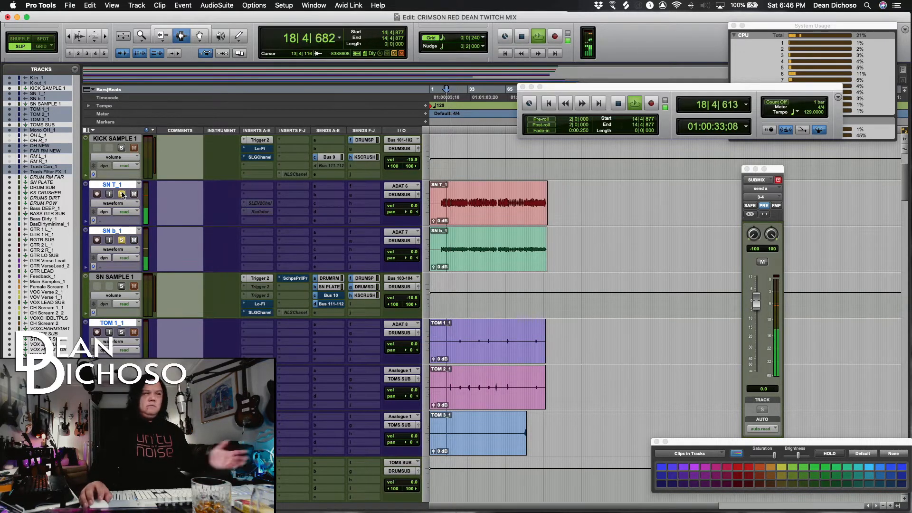
pyautogui.click(121, 239)
pyautogui.press('space')
# Place the playback cursor at the start of the TOM 1_1 hit at bar 26, beat 4.
pyautogui.click(492, 350)
pyautogui.press('t')
pyautogui.press('t')
pyautogui.click(527, 344)
pyautogui.click(534, 352)
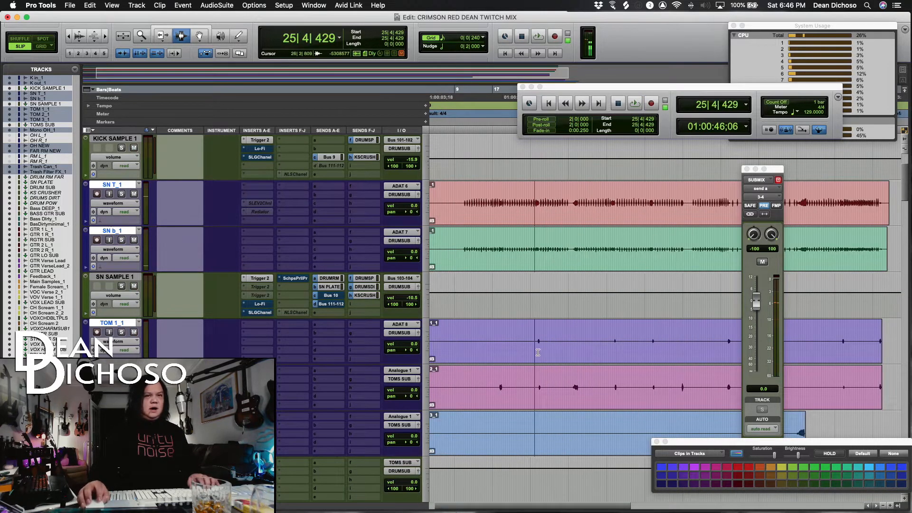
pyautogui.moveTo(540, 342); pyautogui.dragTo(542, 342)
pyautogui.press('t')
pyautogui.press('t')
pyautogui.press('t')
pyautogui.press('t')
pyautogui.press('t')
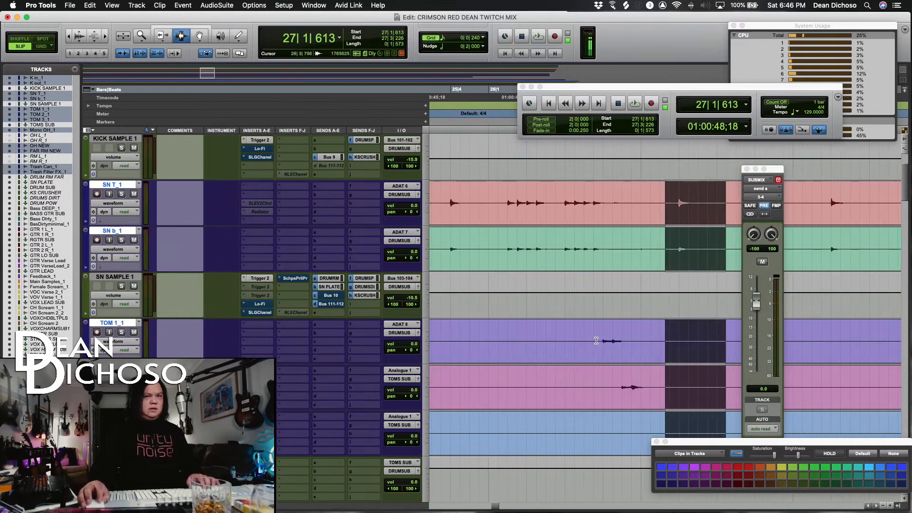
pyautogui.click(596, 341)
pyautogui.click(602, 340)
# Solo TOM 1_1, audition its hit, and clear the solo.
pyautogui.click(121, 332)
pyautogui.press('space')
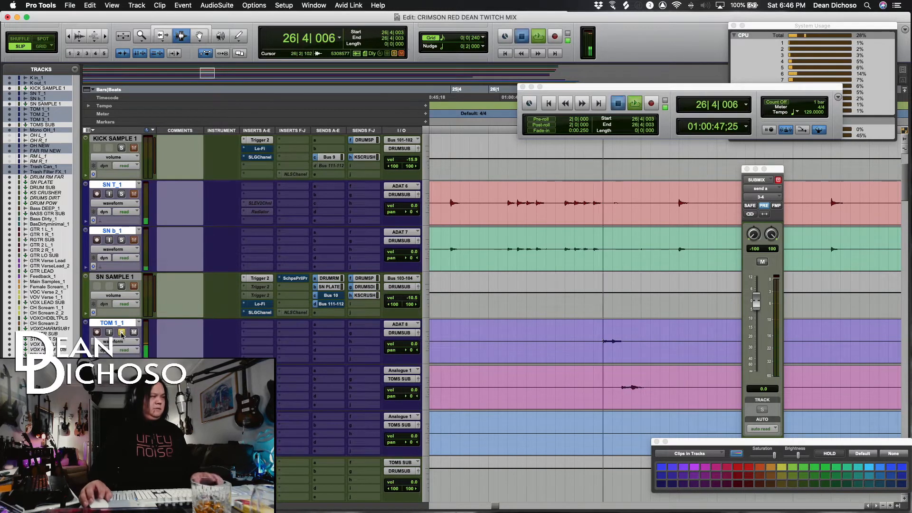
pyautogui.press('space')
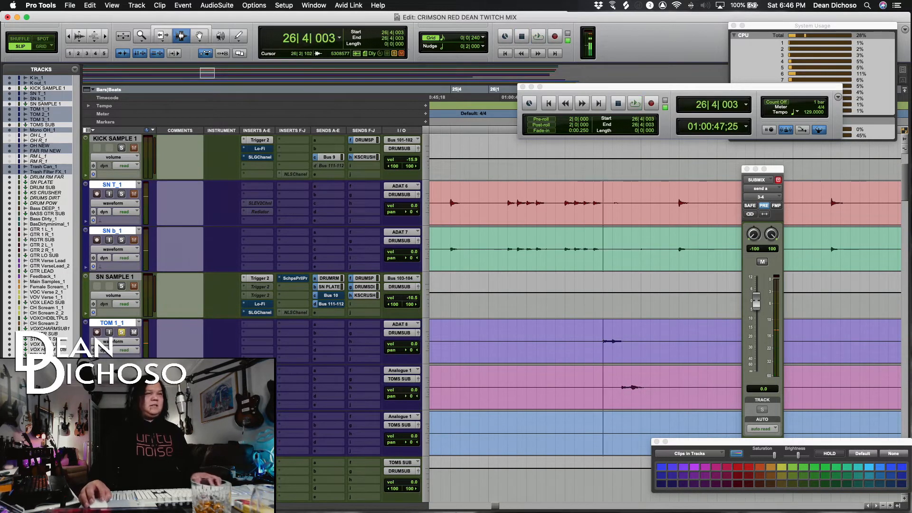
pyautogui.click(122, 332)
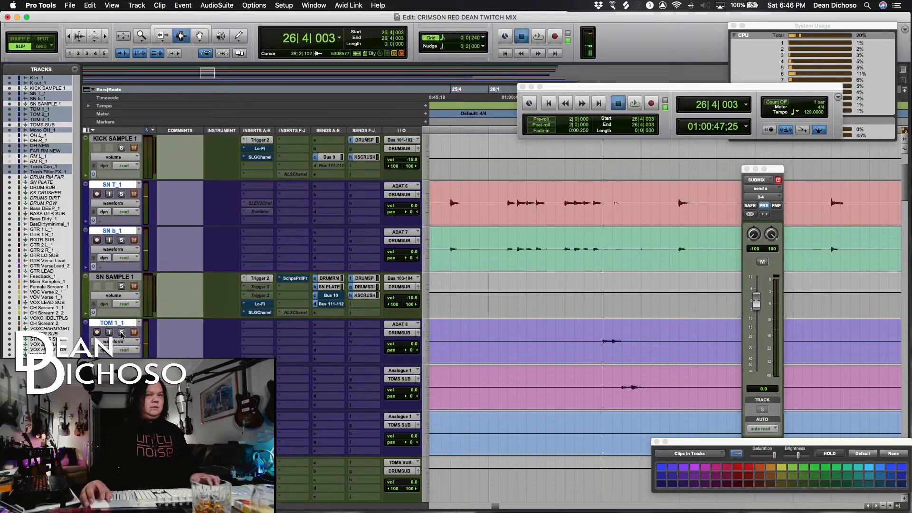
pyautogui.press('space')
pyautogui.press('space')
# Place the playback cursor at bar 81, just before the hits at the end of the TOM 3_1 clip.
pyautogui.press('super+bracketleft')
pyautogui.press('super+bracketleft')
pyautogui.press('super+bracketleft')
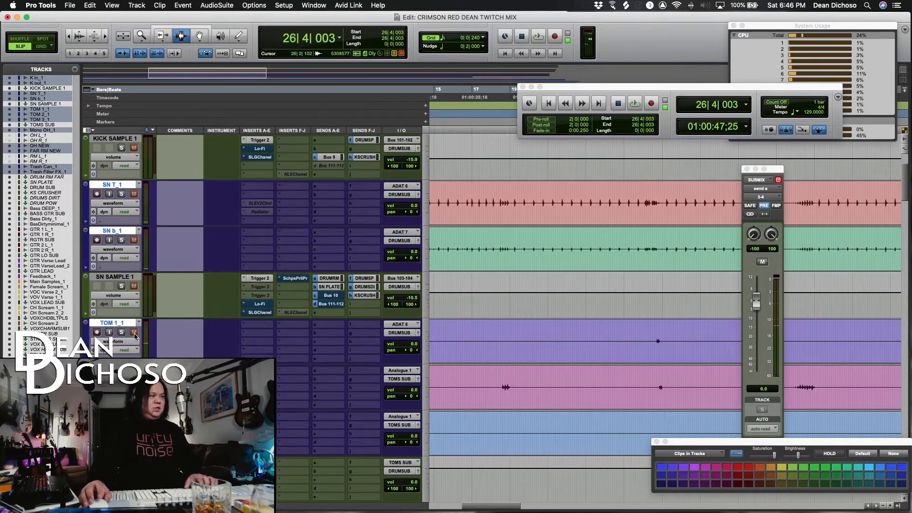
pyautogui.press('super+bracketleft')
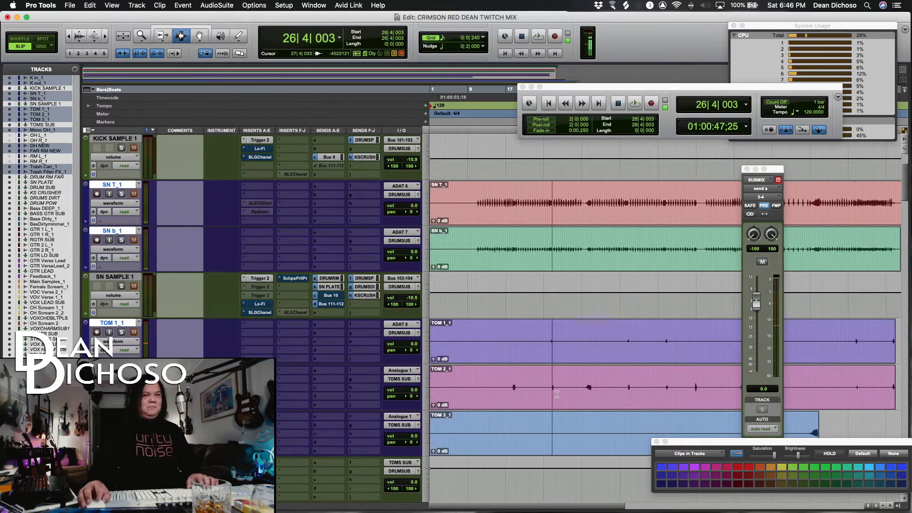
pyautogui.press('super+bracketleft')
pyautogui.click(584, 386)
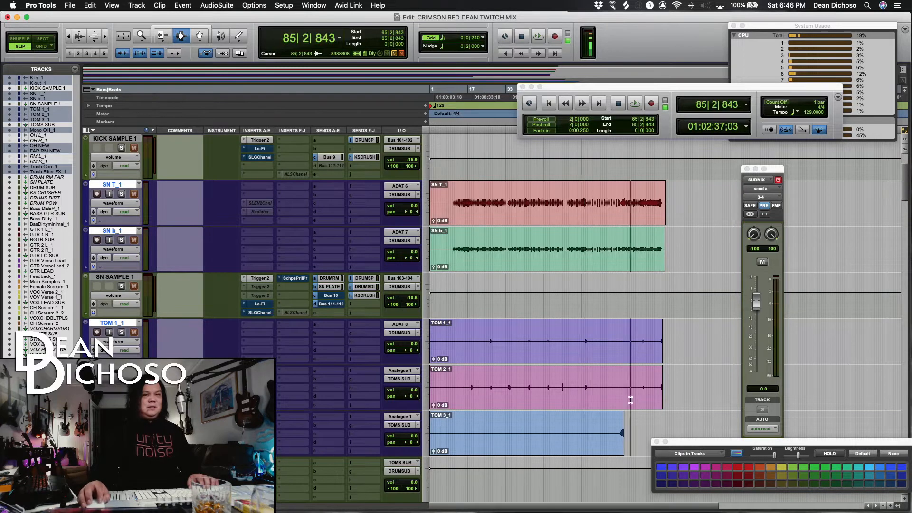
pyautogui.click(631, 400)
pyautogui.press('super+bracketright')
pyautogui.press('super+bracketright')
pyautogui.press('super+bracketright')
pyautogui.click(580, 417)
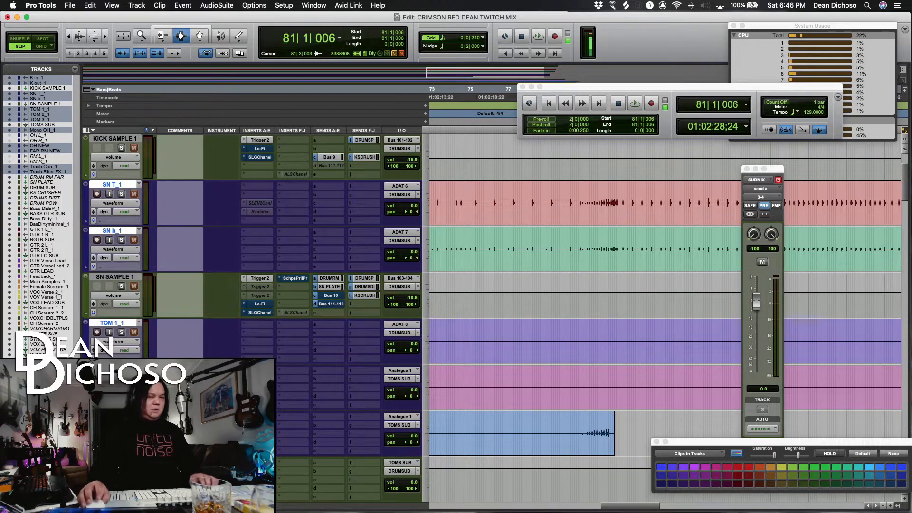
# Audition the floor tom hits at the end of TOM 3_1 from bar 81.
pyautogui.press('super+bracketleft')
pyautogui.press('space')
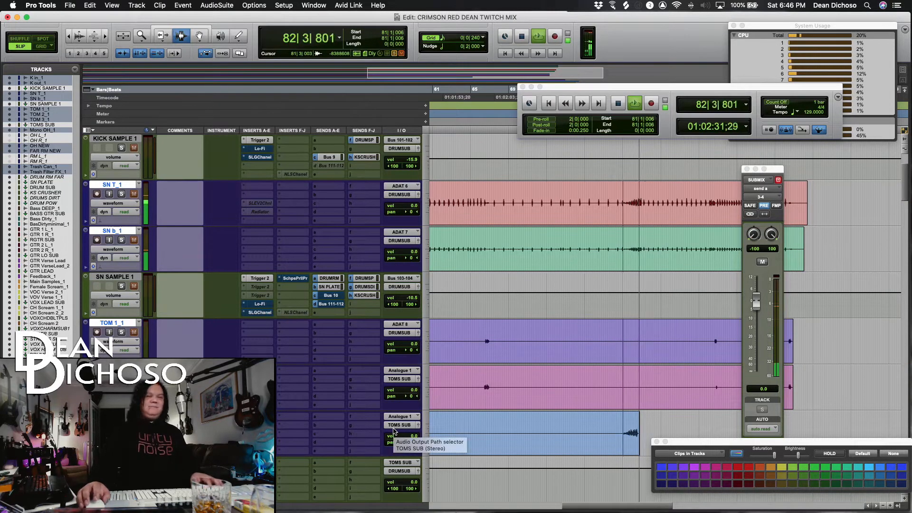
pyautogui.press('space')
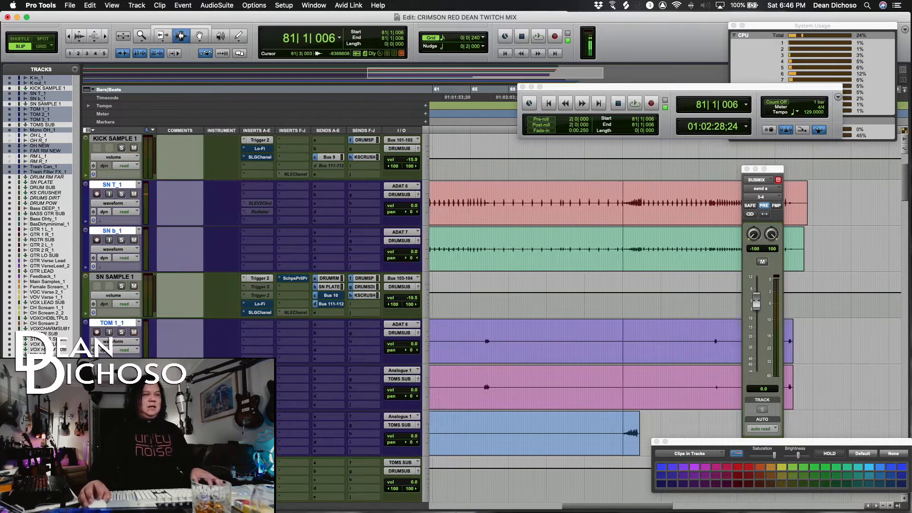
# Solo the Mono OH_1 overhead track, audition it from bar 13, and clear its solo.
pyautogui.press('r')
pyautogui.press('r')
pyautogui.scroll(-7, 488, 391)
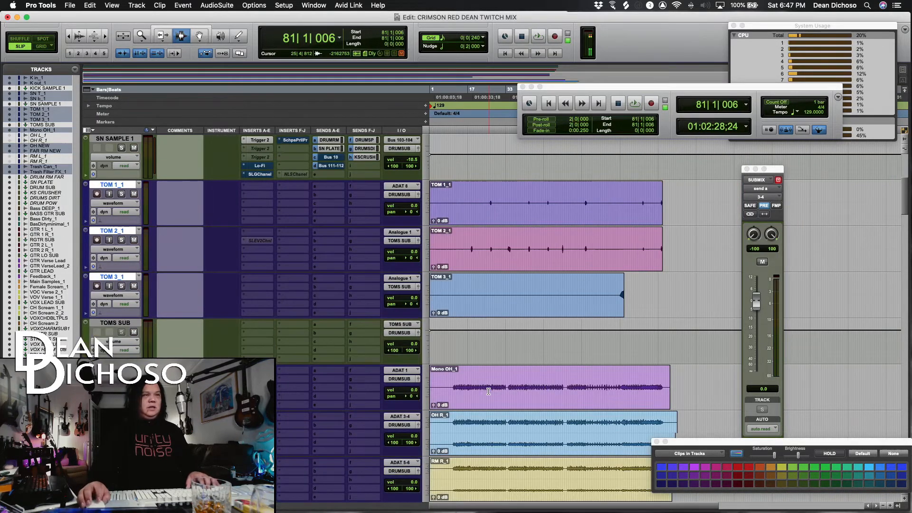
pyautogui.scroll(3, 488, 391)
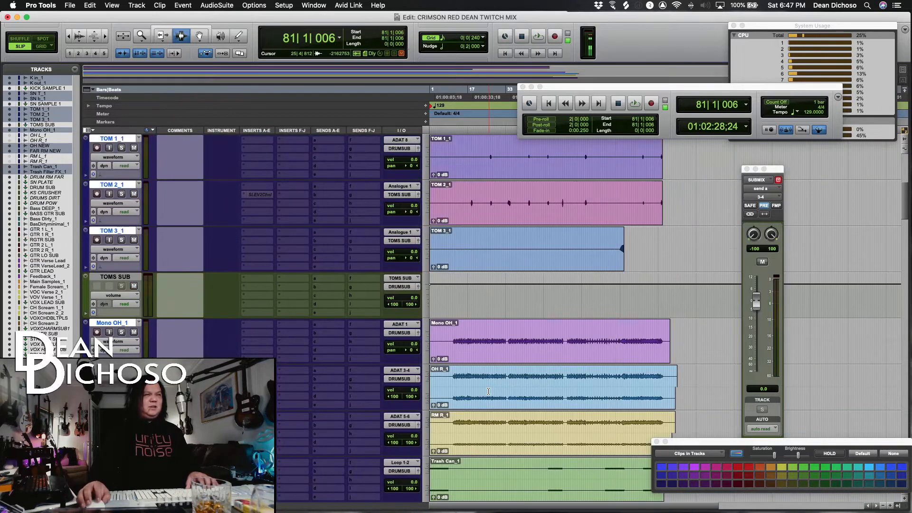
pyautogui.click(458, 342)
pyautogui.click(121, 332)
pyautogui.press('space')
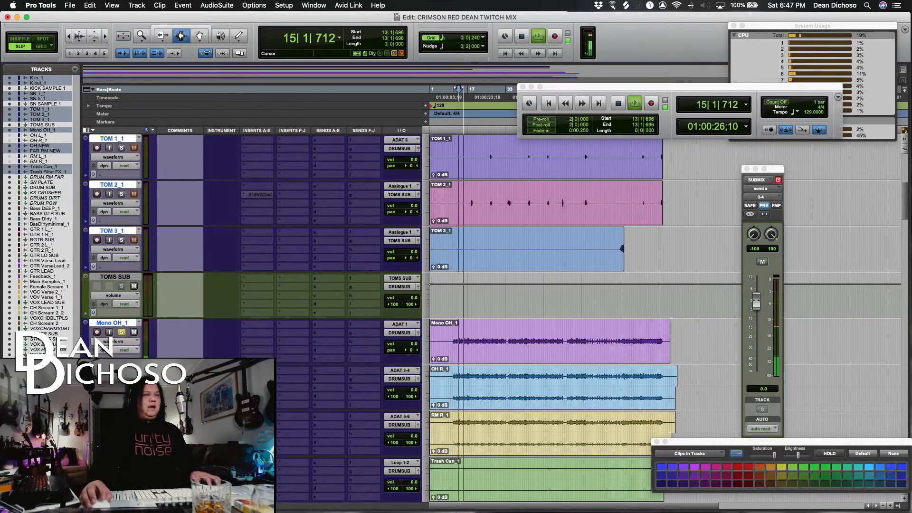
pyautogui.press('space')
pyautogui.click(121, 332)
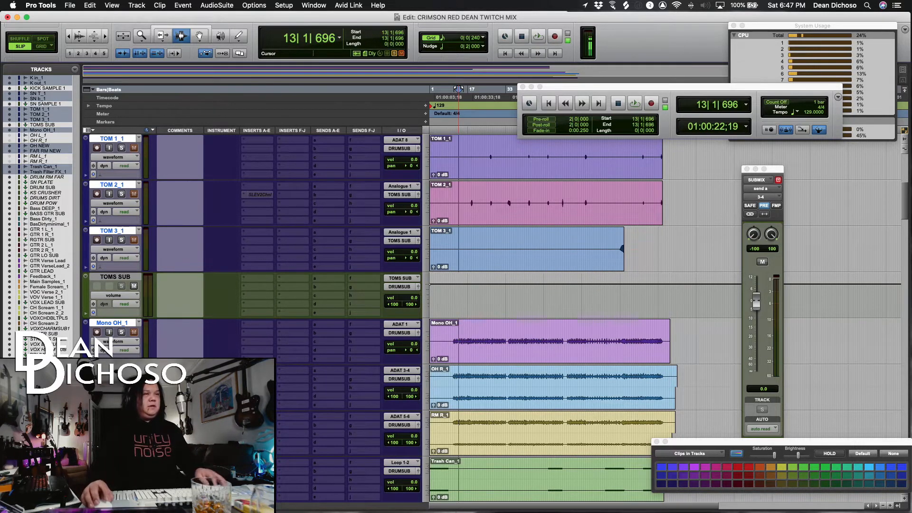
# Select the stereo overhead track OH NEW and audition it from bar 15.
pyautogui.click(112, 369)
pyautogui.click(112, 369)
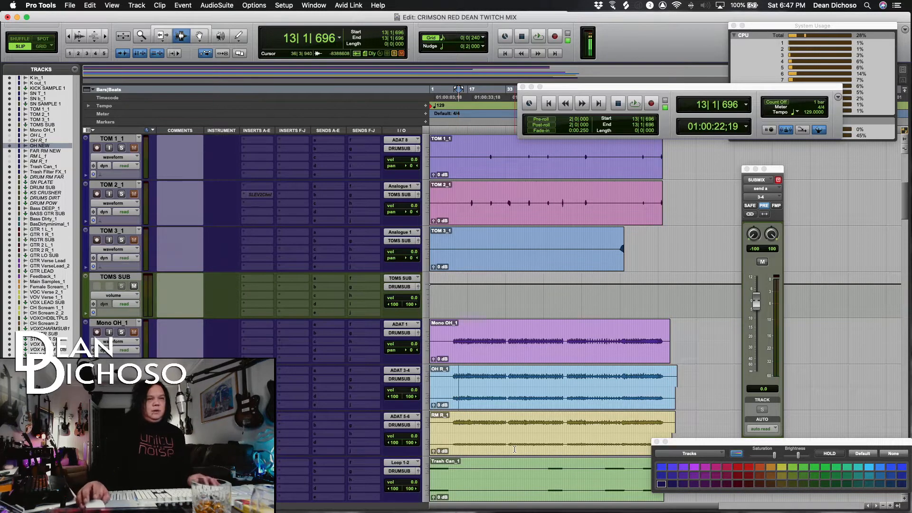
pyautogui.click(464, 384)
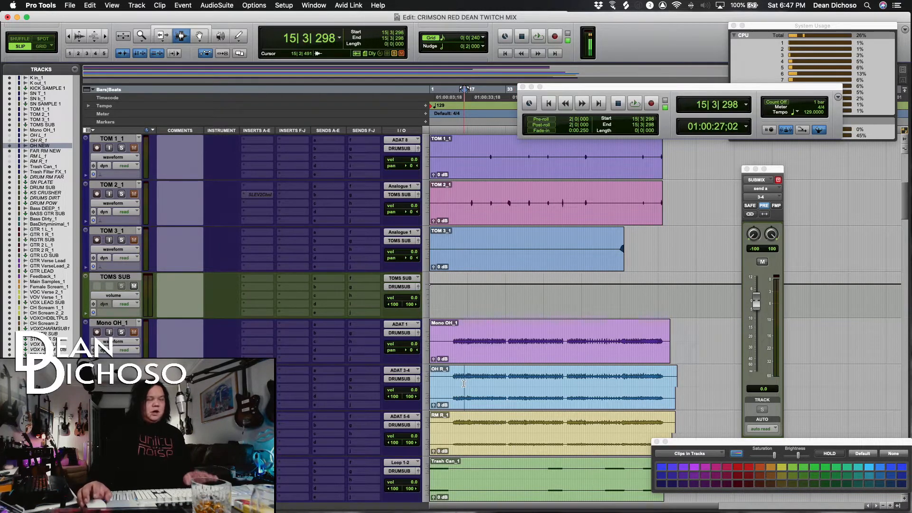
pyautogui.press('space')
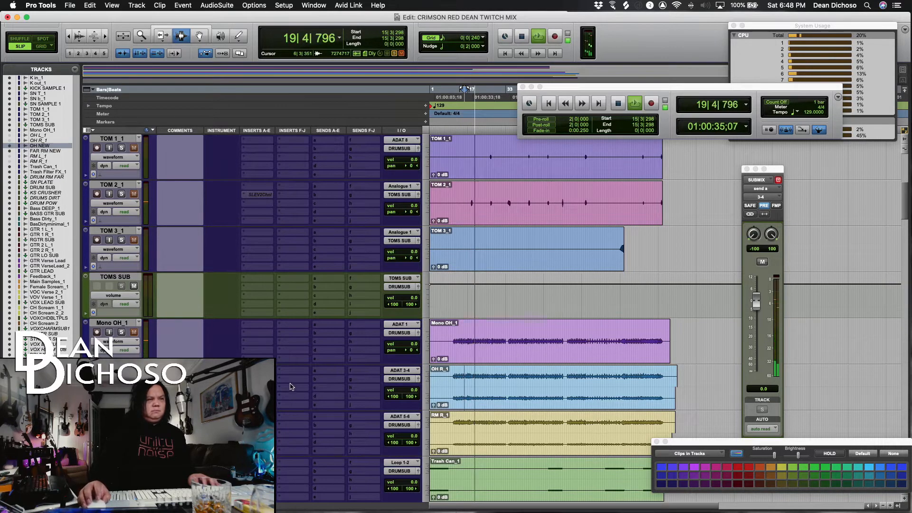
pyautogui.press('space')
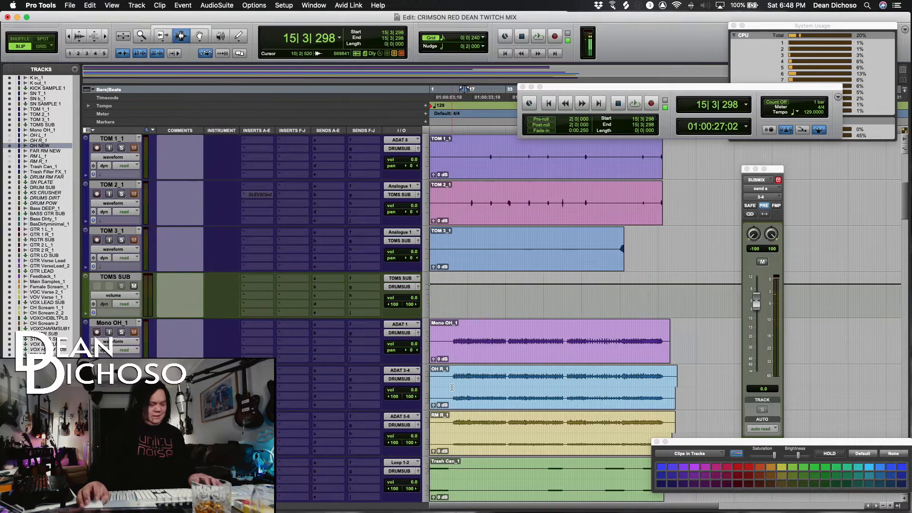
# Audition the OH NEW overheads from bar 17, beat 4.
pyautogui.press('t')
pyautogui.press('t')
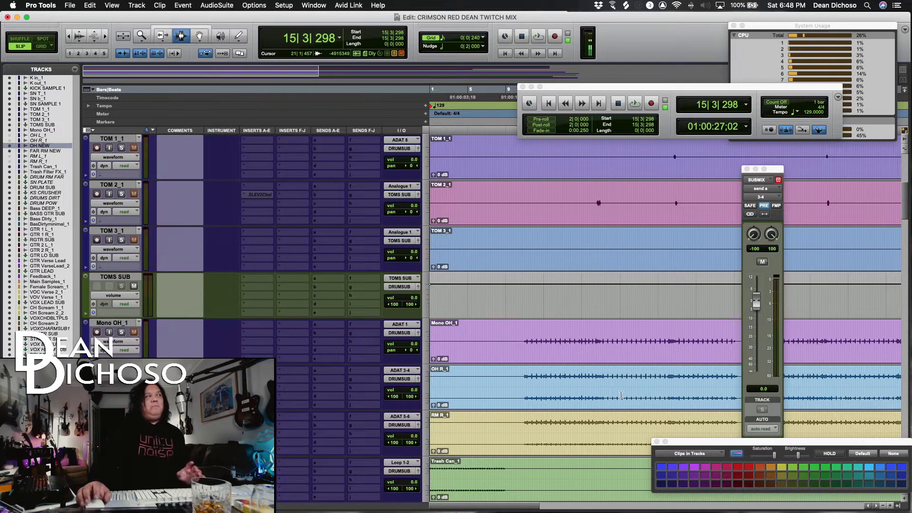
pyautogui.click(592, 385)
pyautogui.press('space')
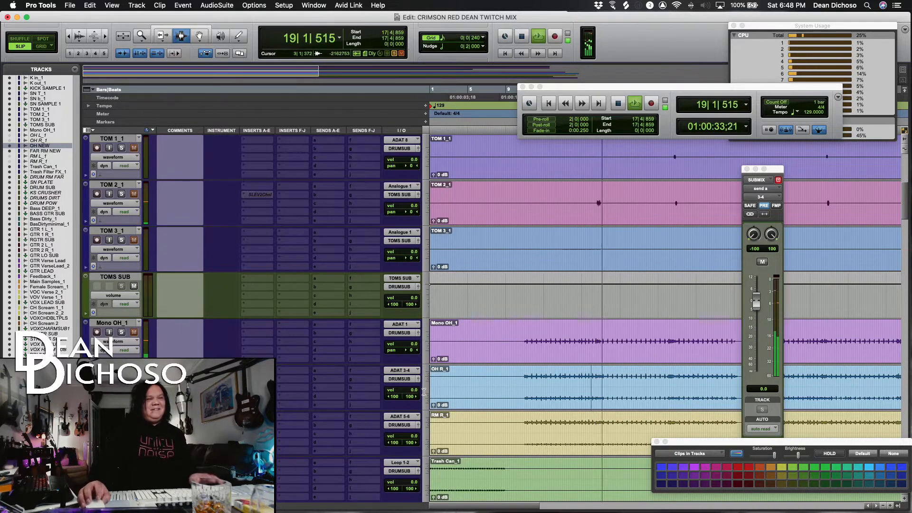
pyautogui.press('space')
pyautogui.scroll(-1, 594, 382)
pyautogui.press('space')
pyautogui.press('space')
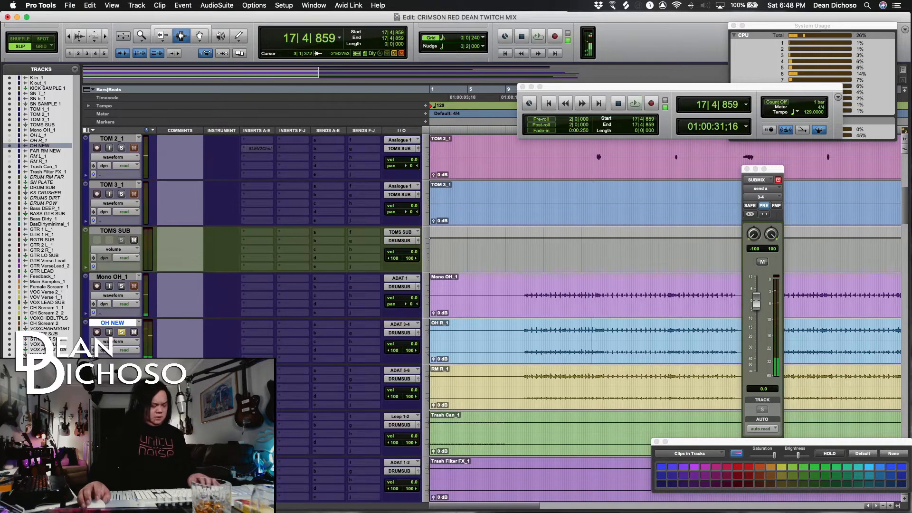
# Replay the overheads from bar 17, then move ahead and play them from bar 37.
pyautogui.press('r')
pyautogui.press('space')
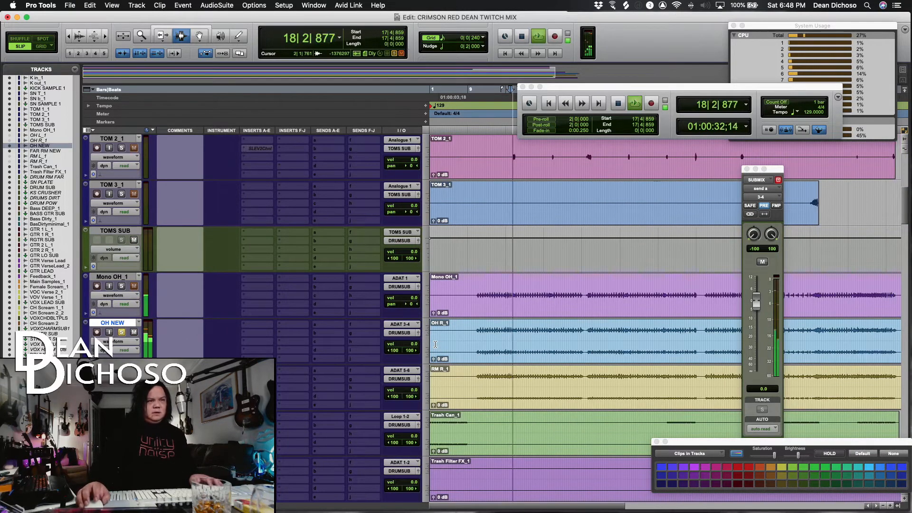
pyautogui.press('space')
pyautogui.click(605, 328)
pyautogui.press('space')
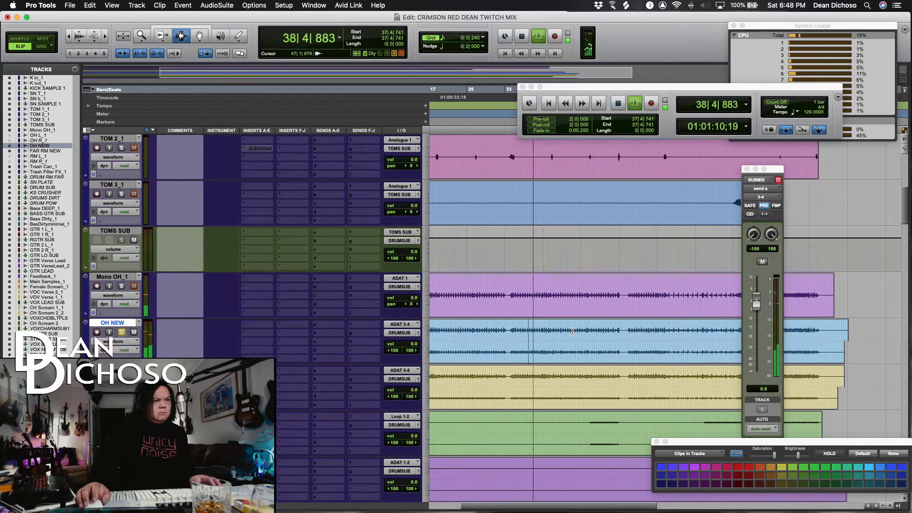
# Audition the drum tracks without the overhead solo in short passes from bar 37, beat 4.
pyautogui.press('space')
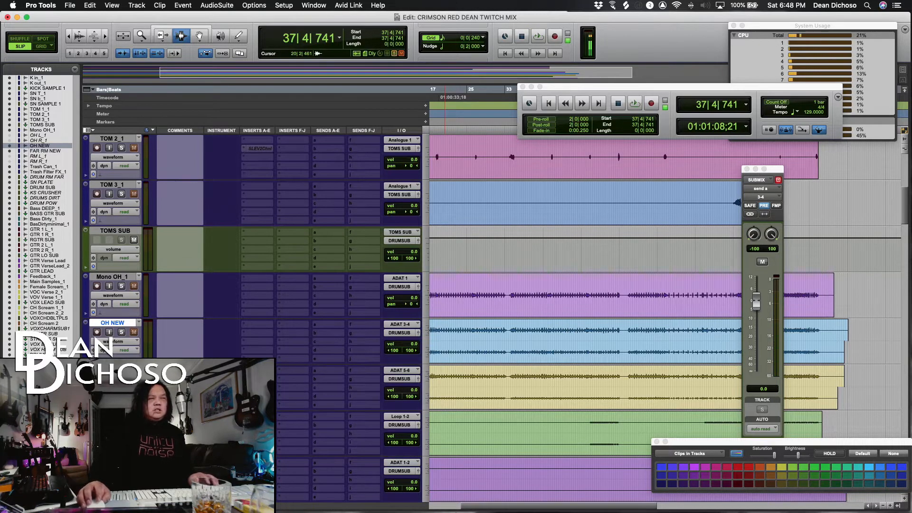
pyautogui.press('space')
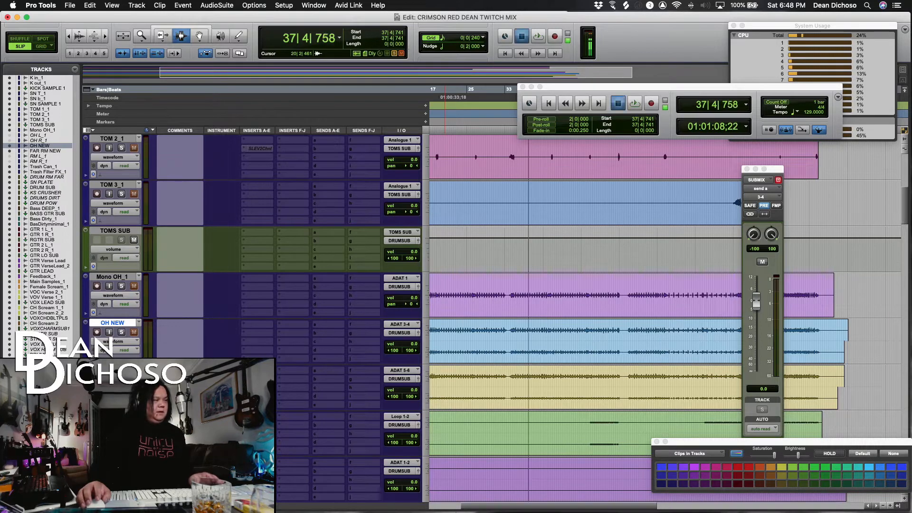
pyautogui.press('space')
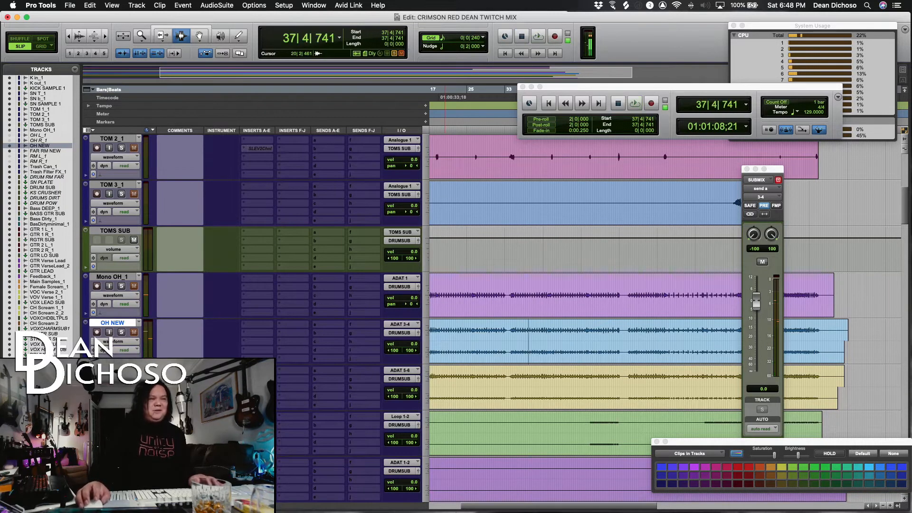
pyautogui.press('space')
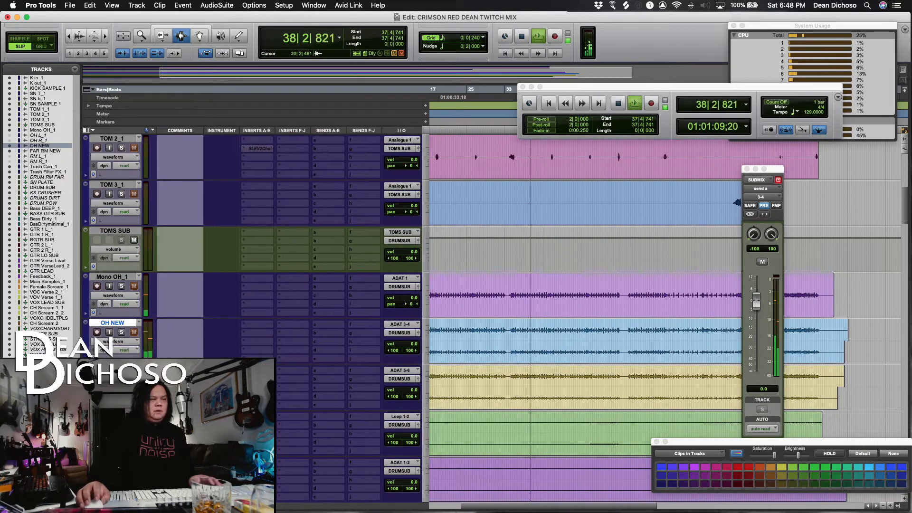
pyautogui.press('space')
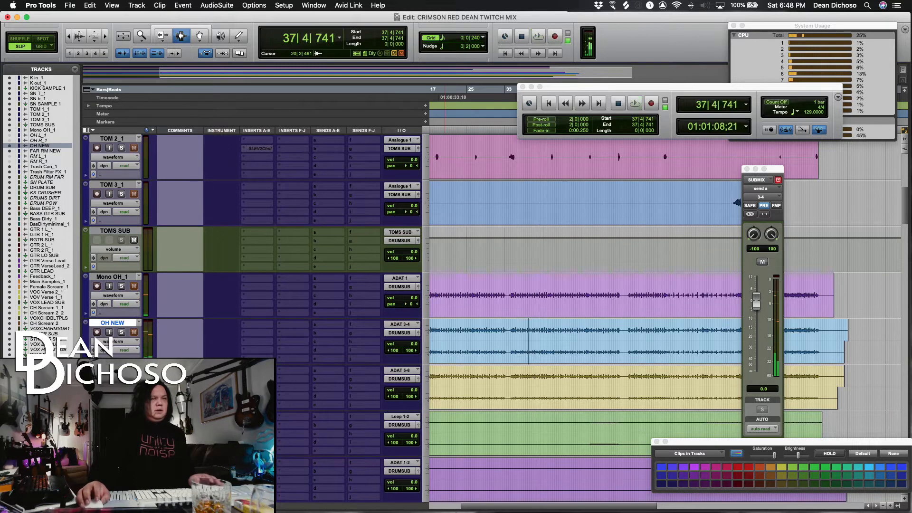
# Insert a multi-mono Trim plug-in in the second insert slot of the FAR RM NEW track.
pyautogui.click(259, 325)
pyautogui.moveTo(299, 387)
pyautogui.moveTo(367, 417)
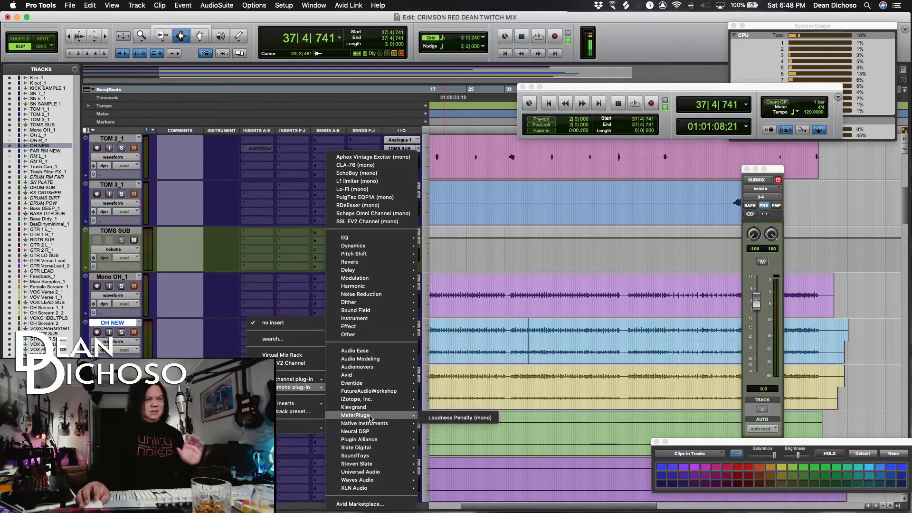
pyautogui.moveTo(398, 310)
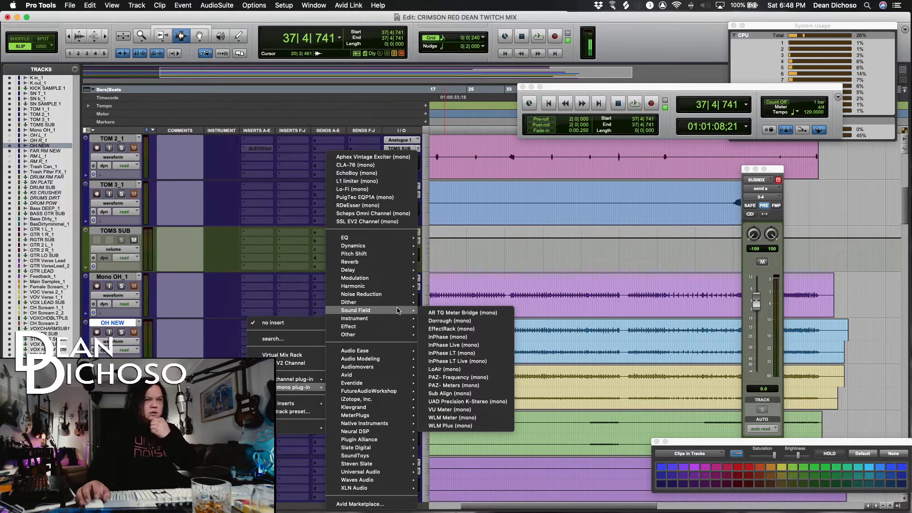
pyautogui.moveTo(379, 334)
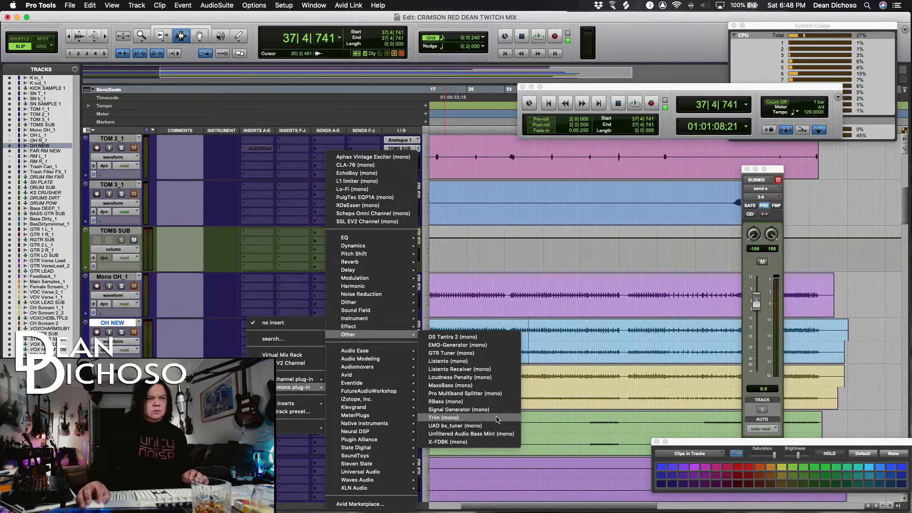
pyautogui.click(498, 422)
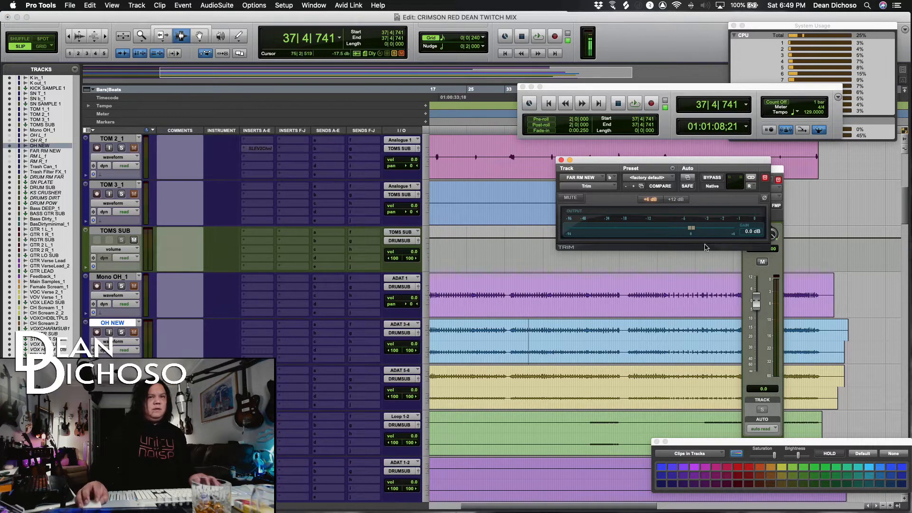
# Raise the right-channel Trim gain on FAR RM NEW to +6.0 dB during playback.
pyautogui.press('space')
pyautogui.moveTo(690, 230); pyautogui.dragTo(734, 231)
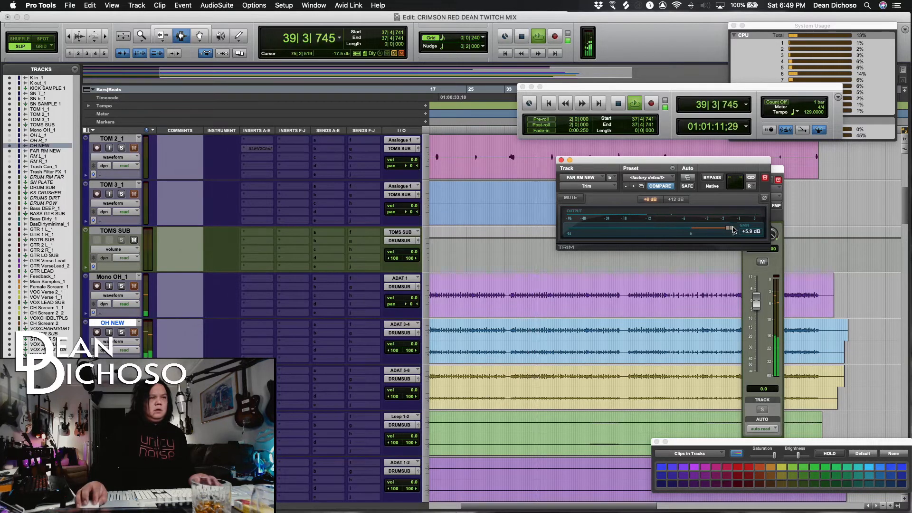
pyautogui.press('space')
# Switch the FAR RM NEW Trim to the left channel, set its gain to -2.0 dB during playback, and close the plug-in.
pyautogui.click(750, 186)
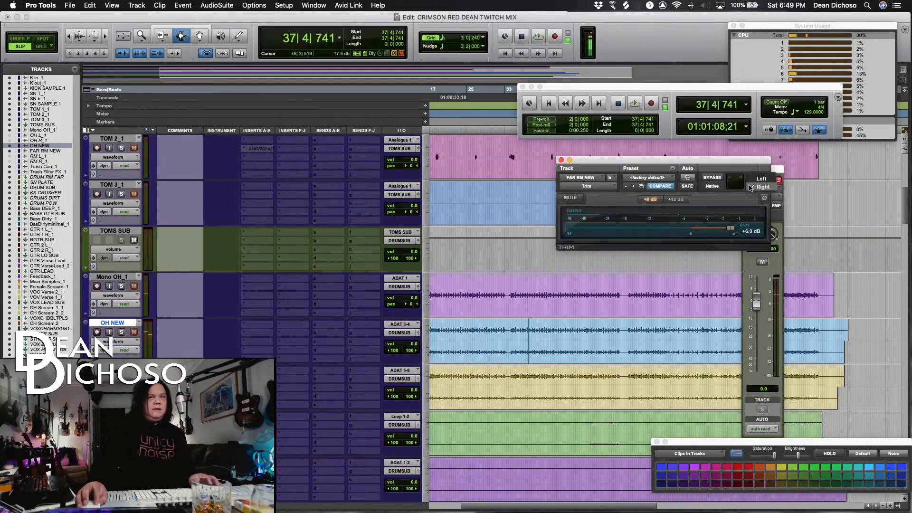
pyautogui.click(760, 179)
pyautogui.press('space')
pyautogui.moveTo(690, 231); pyautogui.dragTo(683, 232)
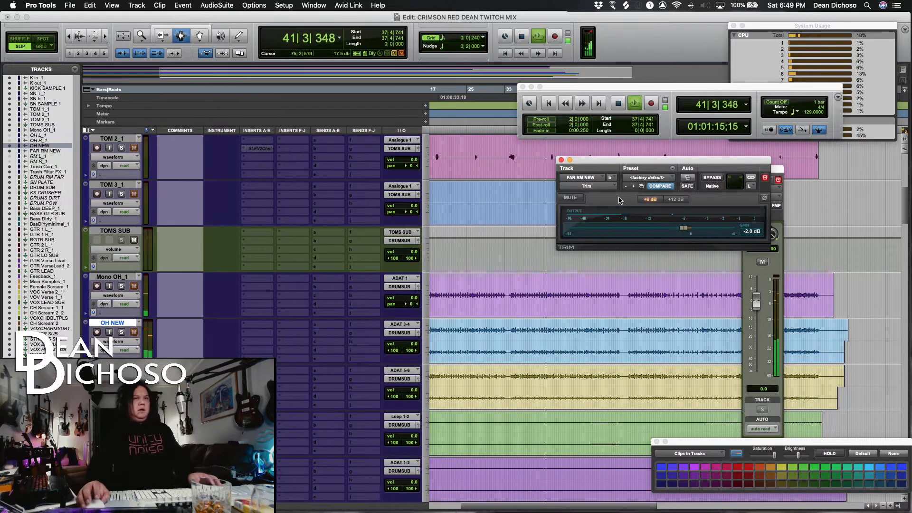
pyautogui.press('space')
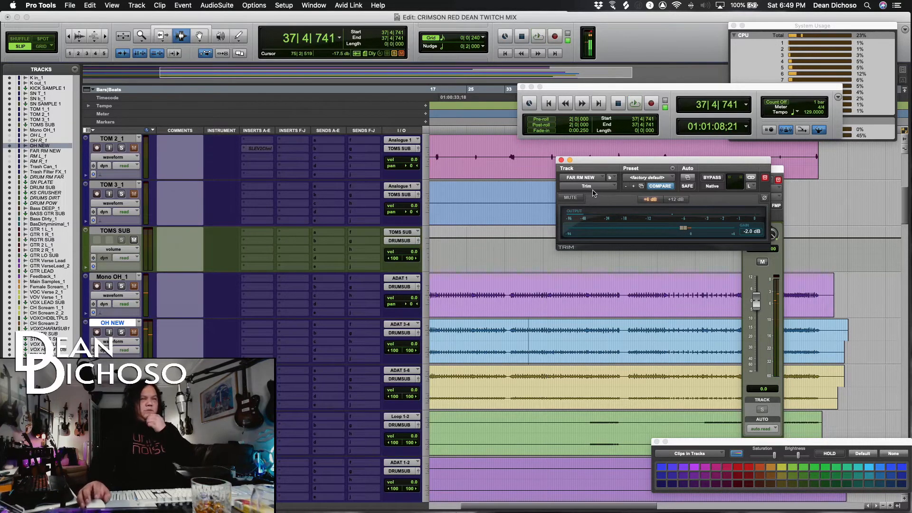
pyautogui.click(561, 160)
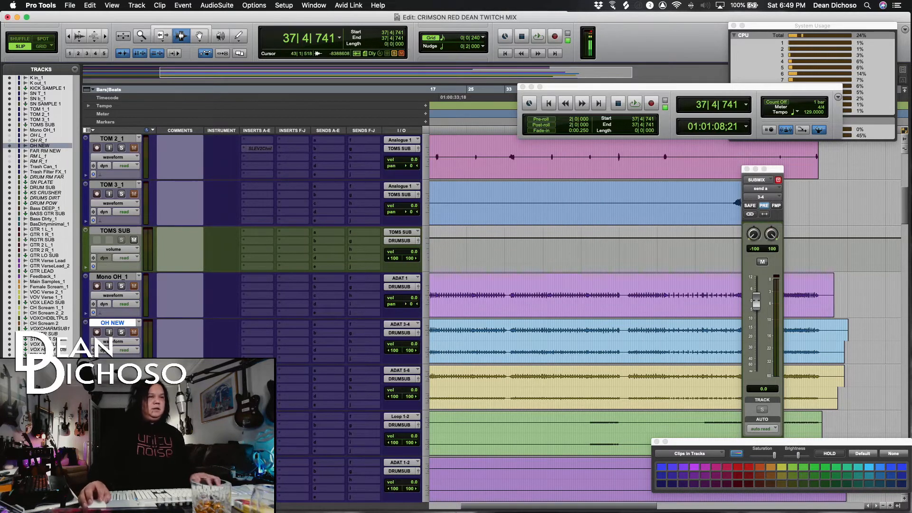
# Solo the Trash Can_1 track, audition it from bar 51, beat 3, and clear its solo.
pyautogui.scroll(-2, 566, 348)
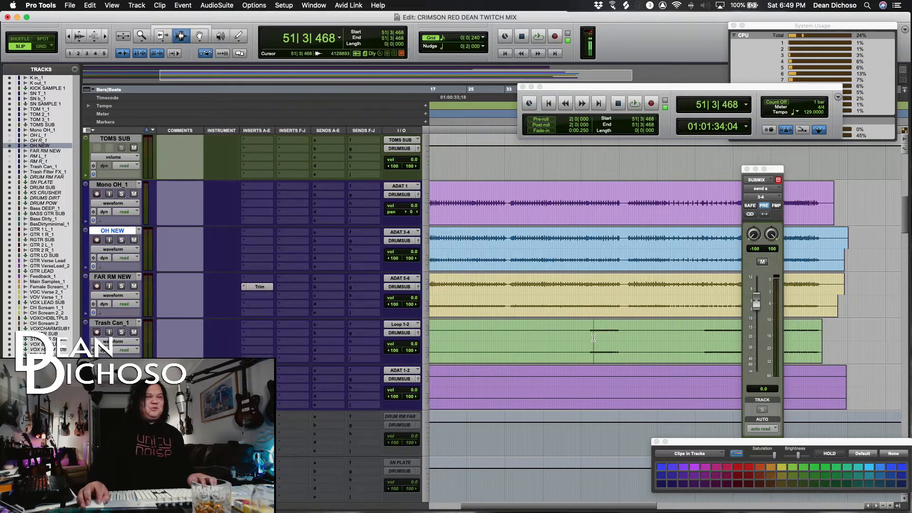
pyautogui.click(466, 343)
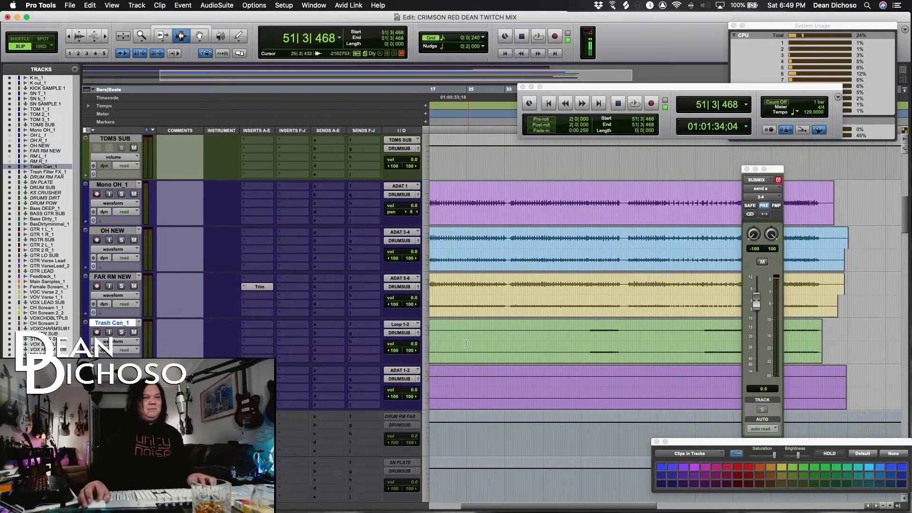
pyautogui.click(122, 333)
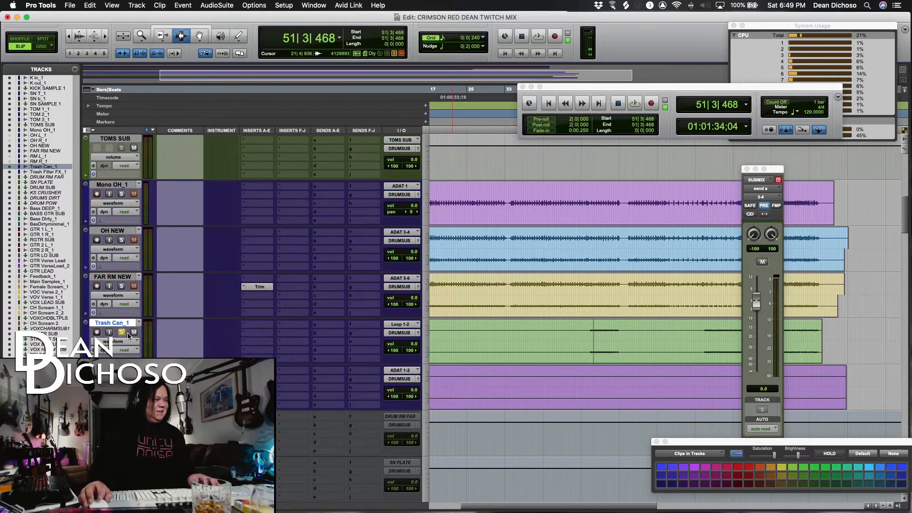
pyautogui.press('space')
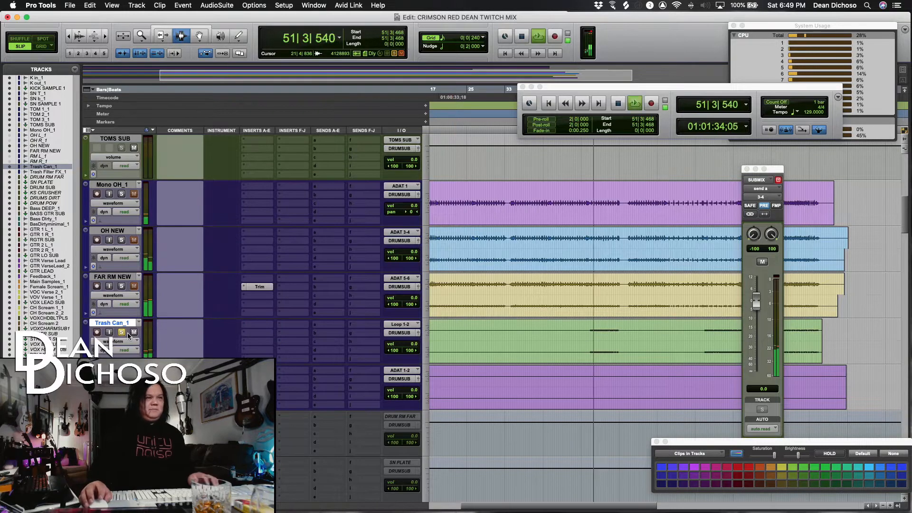
pyautogui.press('space')
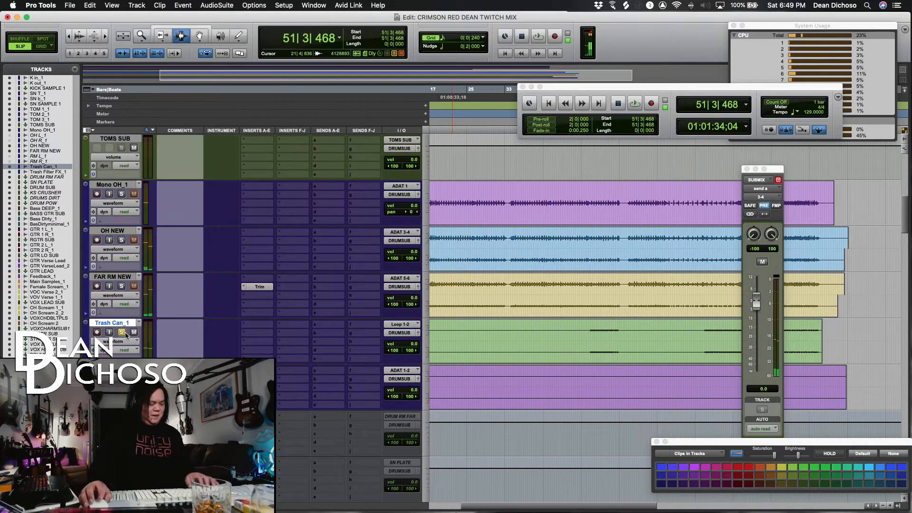
pyautogui.press('super+bracketleft')
pyautogui.press('super+bracketleft')
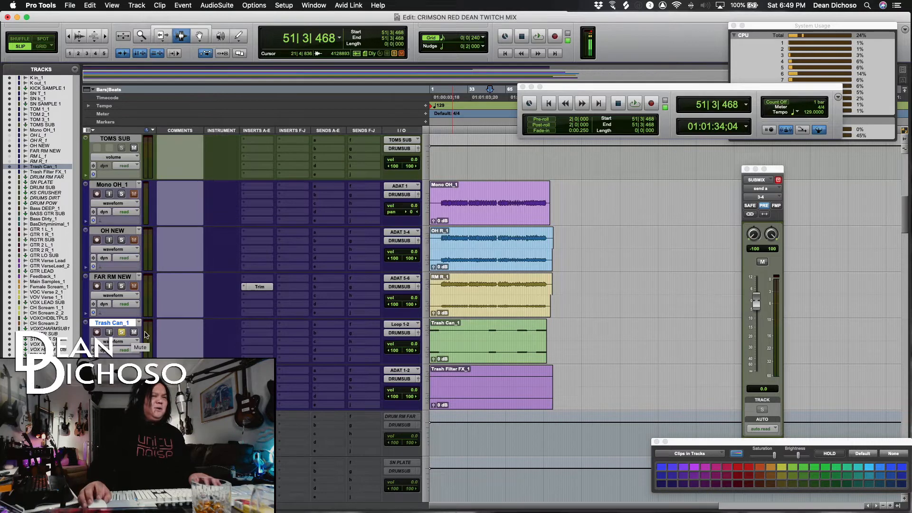
pyautogui.press('space')
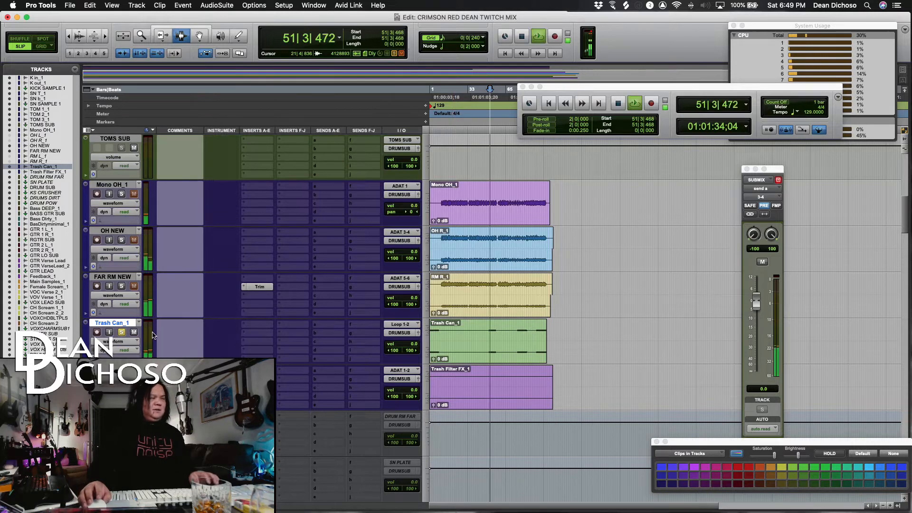
pyautogui.press('space')
pyautogui.click(122, 332)
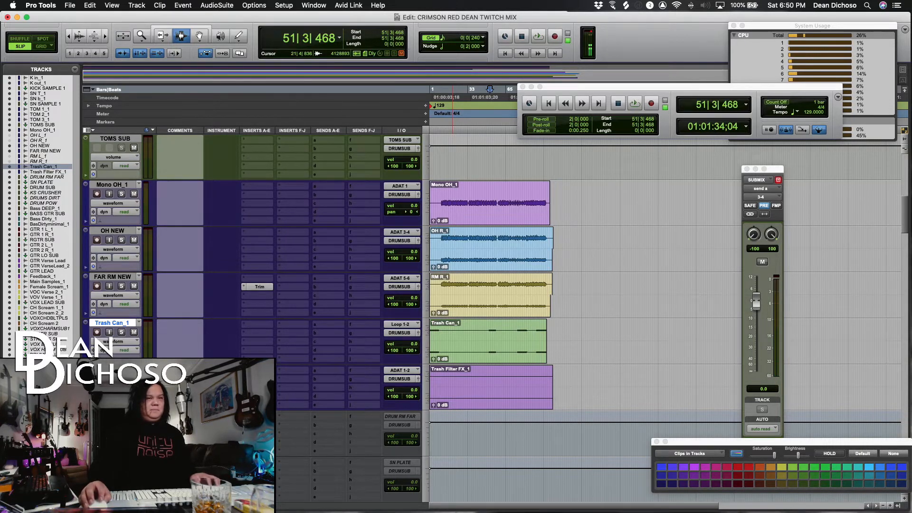
# Raise the Trash Filter FX_1 clip gain to +7.8 dB and audition the end of the clip from bar 99.
pyautogui.moveTo(433, 406); pyautogui.dragTo(434, 403)
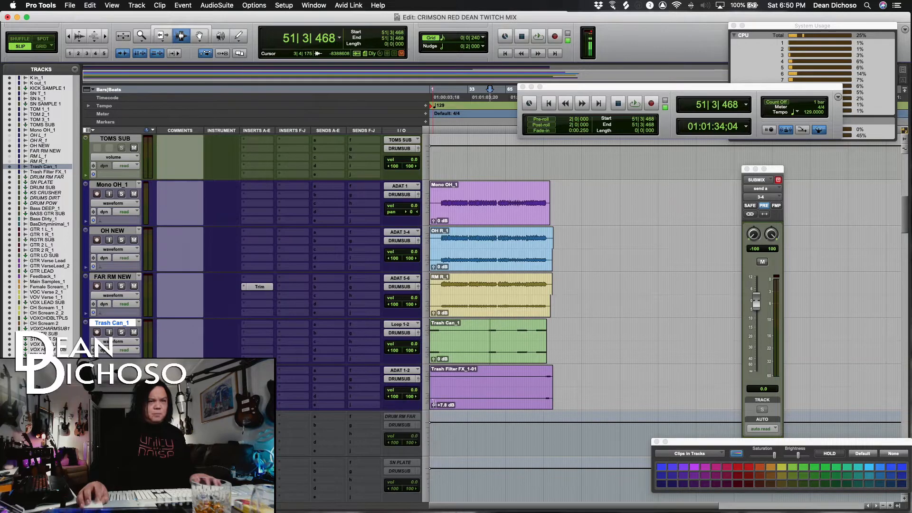
pyautogui.click(547, 383)
pyautogui.press('t')
pyautogui.press('t')
pyautogui.press('space')
pyautogui.press('space')
pyautogui.press('space')
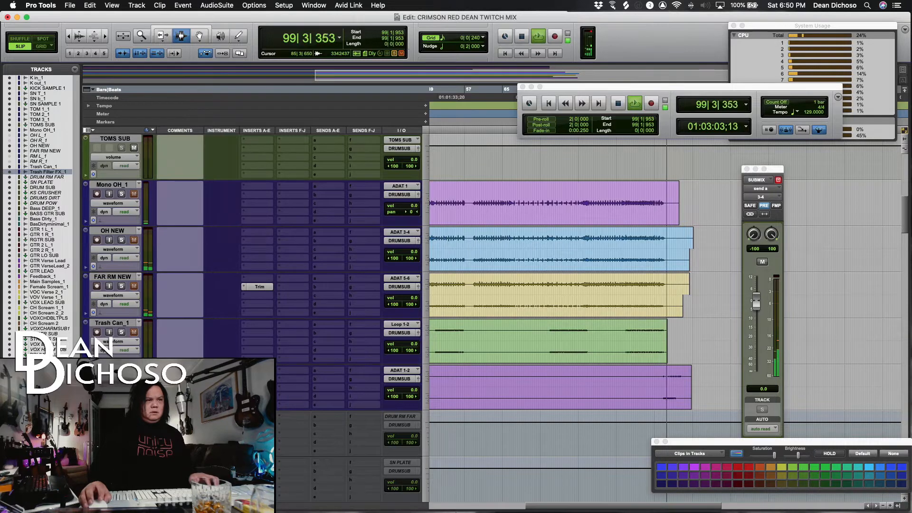
pyautogui.press('space')
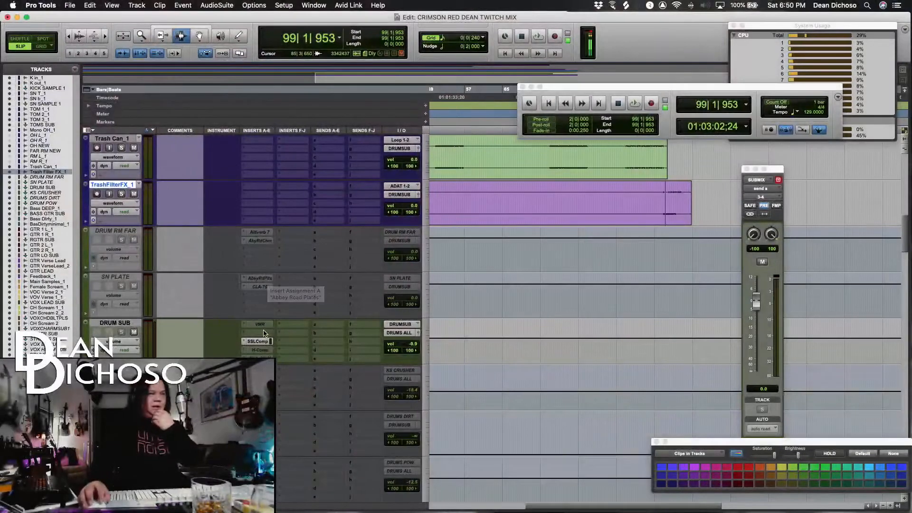
# Insert a stereo Scheps Omni Channel in the second insert slot of the DRUM SUB track and close its window.
pyautogui.click(268, 281)
pyautogui.moveTo(317, 333)
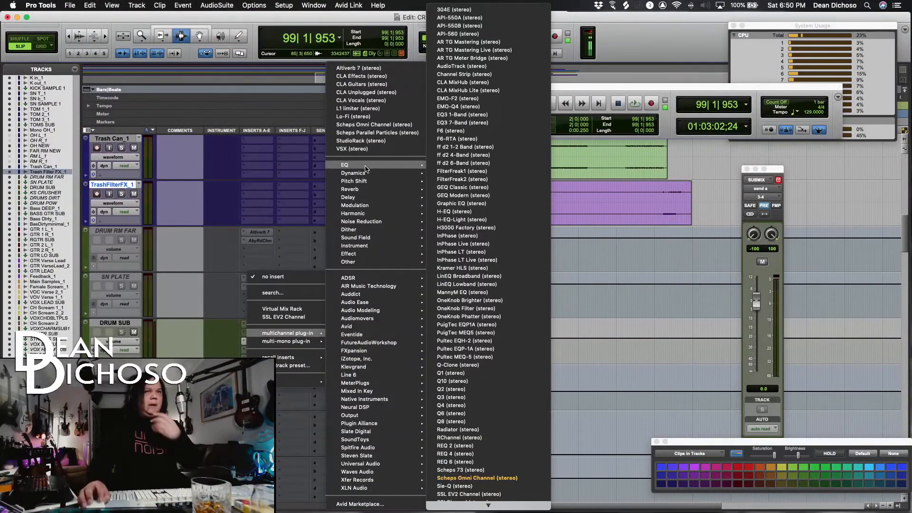
pyautogui.click(375, 127)
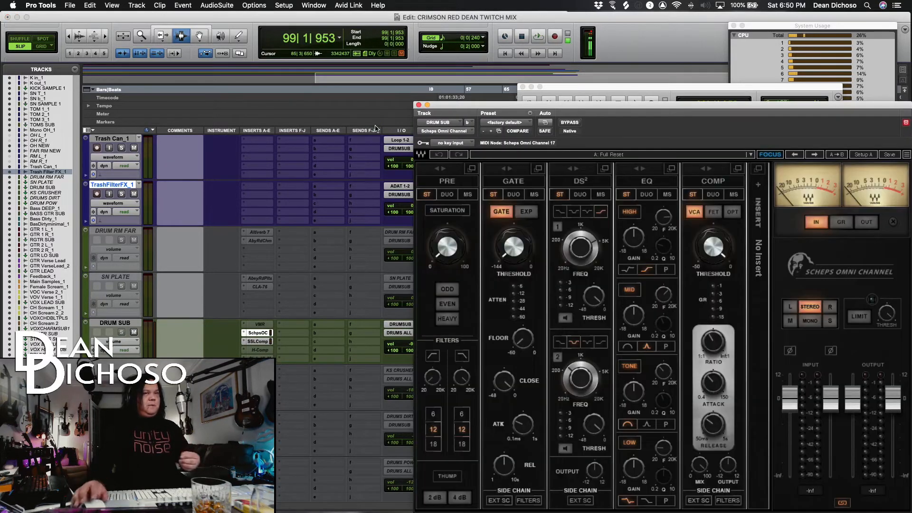
pyautogui.moveTo(489, 110); pyautogui.dragTo(332, 52)
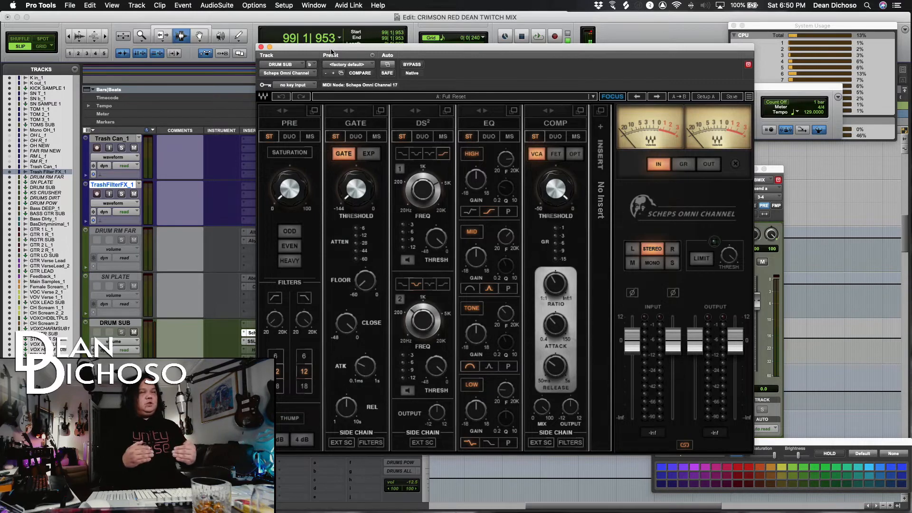
pyautogui.moveTo(331, 49); pyautogui.dragTo(433, 106)
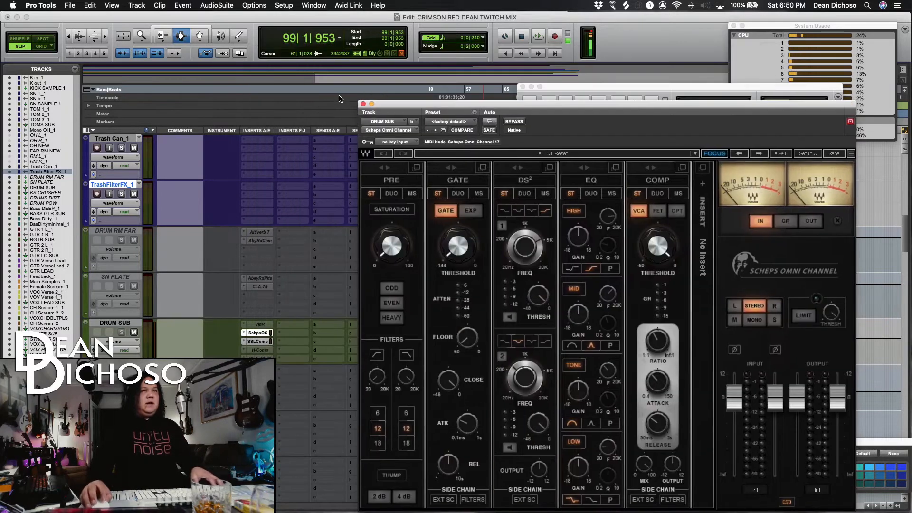
pyautogui.click(363, 103)
# Select the section from about bar 36 to bar 55 on the OH NEW track and play it.
pyautogui.scroll(10, 467, 275)
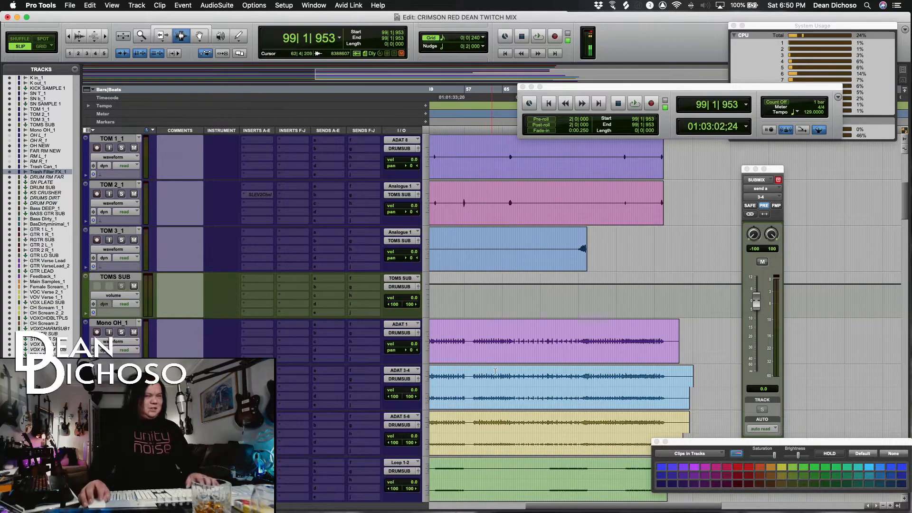
pyautogui.click(495, 373)
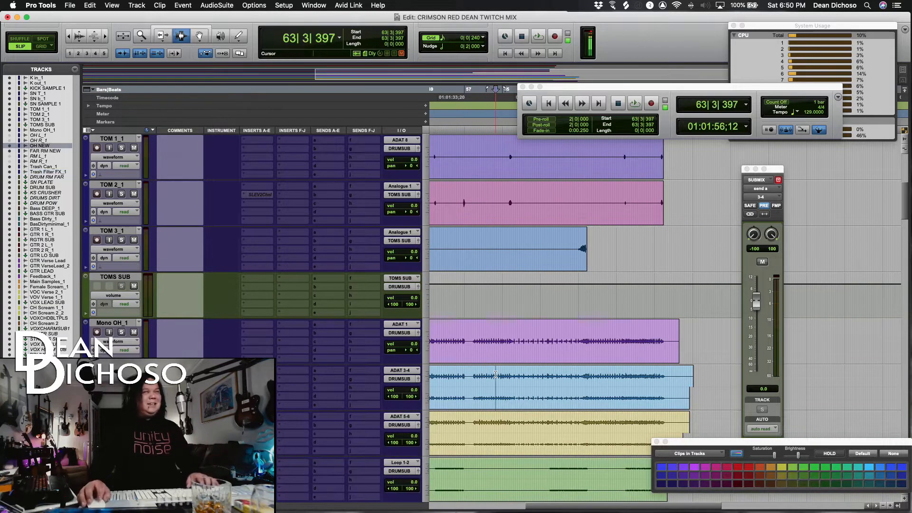
pyautogui.click(519, 376)
pyautogui.press('r')
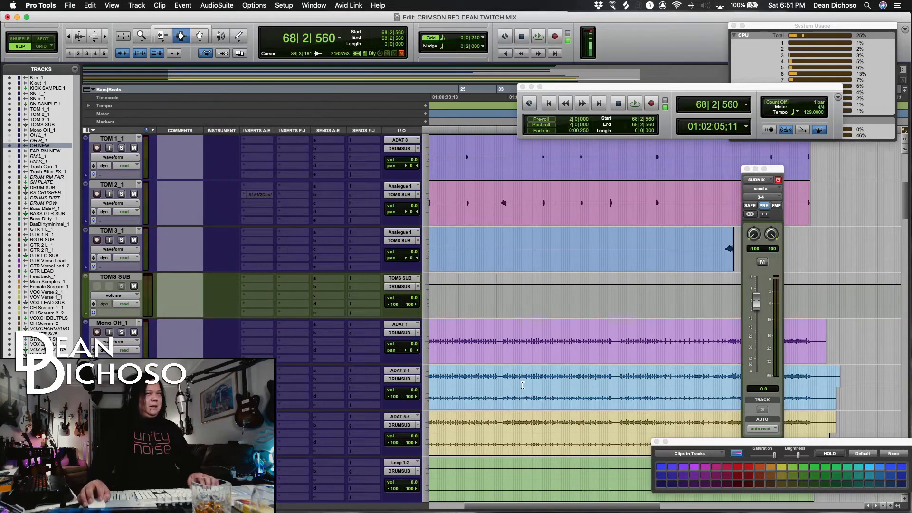
pyautogui.moveTo(603, 384); pyautogui.dragTo(516, 396)
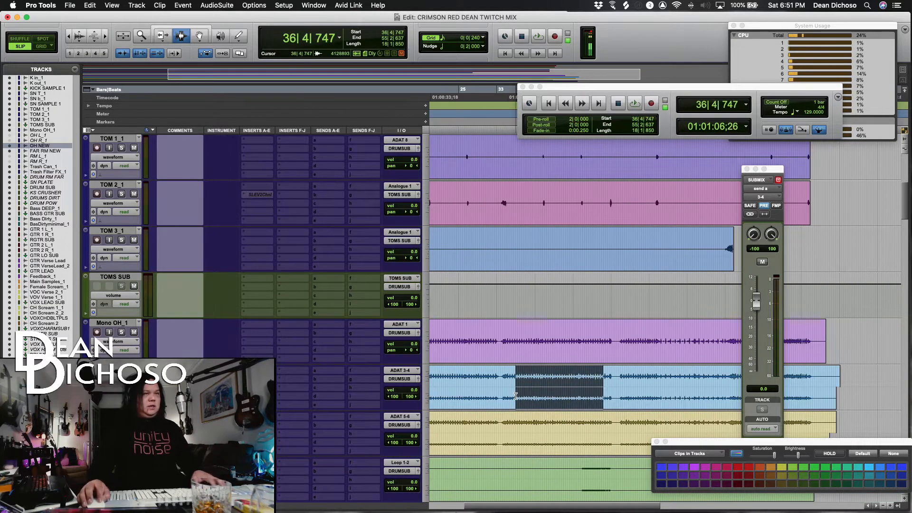
pyautogui.press('space')
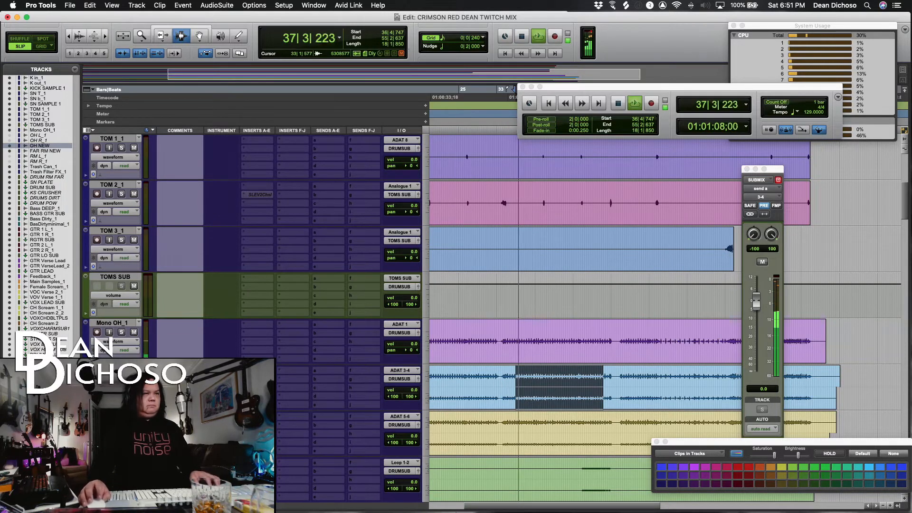
# Lower the FAR RM NEW track volume to -14.5 dB during playback, then stop.
pyautogui.moveTo(414, 435)
pyautogui.mouseDown()
pyautogui.moveTo(413, 467)
pyautogui.moveTo(414, 439)
pyautogui.mouseUp()
pyautogui.scroll(6, 415, 440)
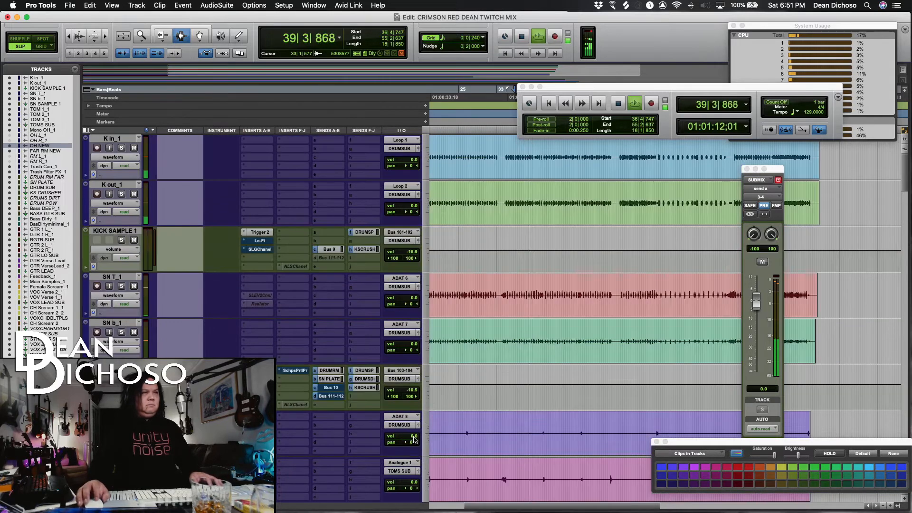
pyautogui.scroll(-7, 415, 440)
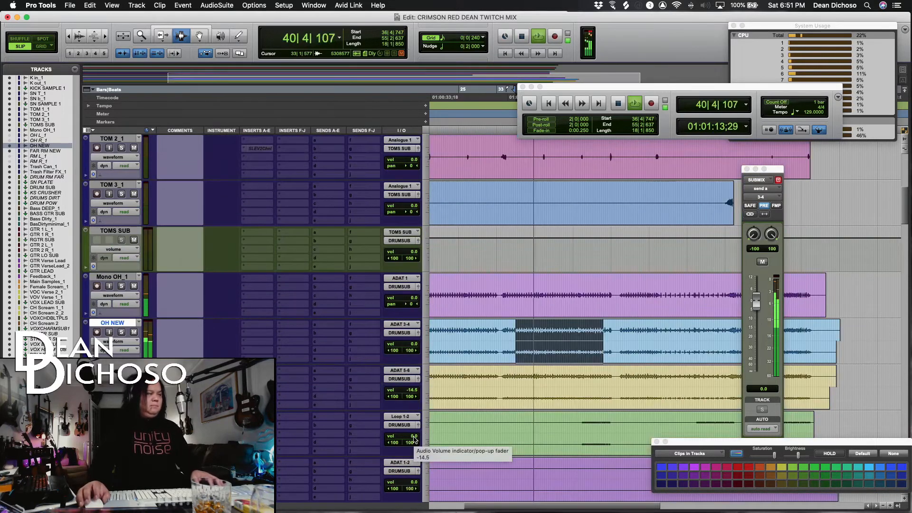
pyautogui.press('space')
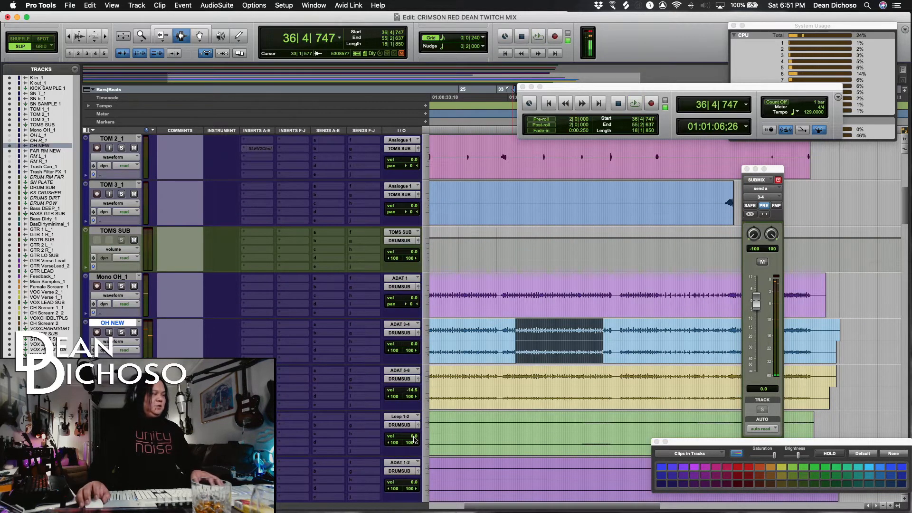
# Audition the selected section again, lower the DRUM SUB track volume during playback, and stop.
pyautogui.press('space')
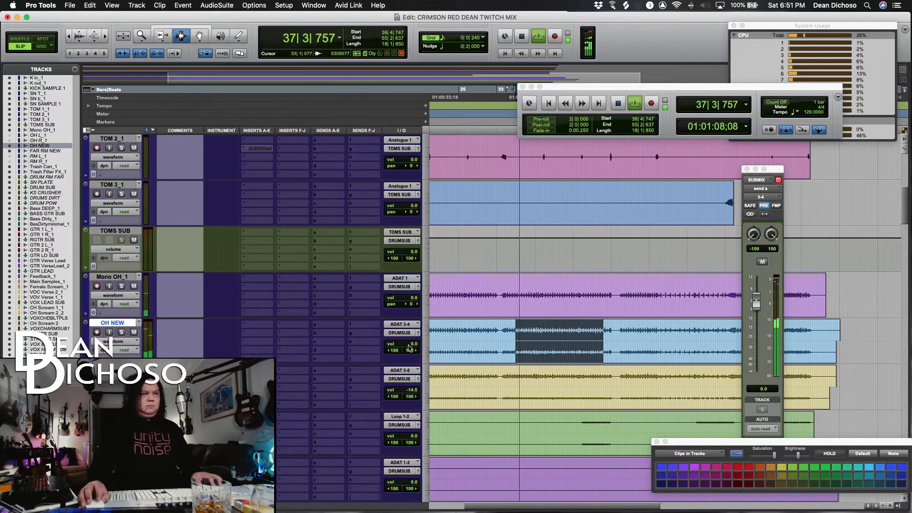
pyautogui.moveTo(409, 348); pyautogui.dragTo(411, 348)
pyautogui.scroll(-10, 411, 348)
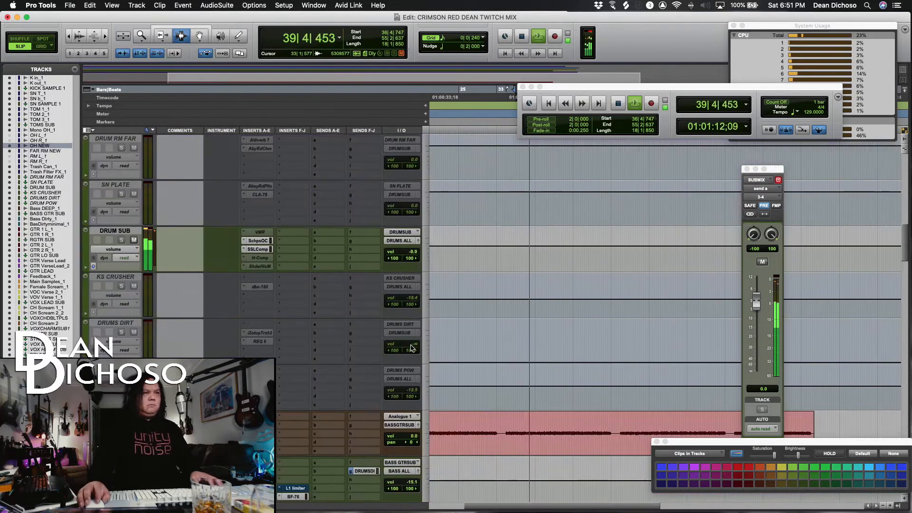
pyautogui.press('space')
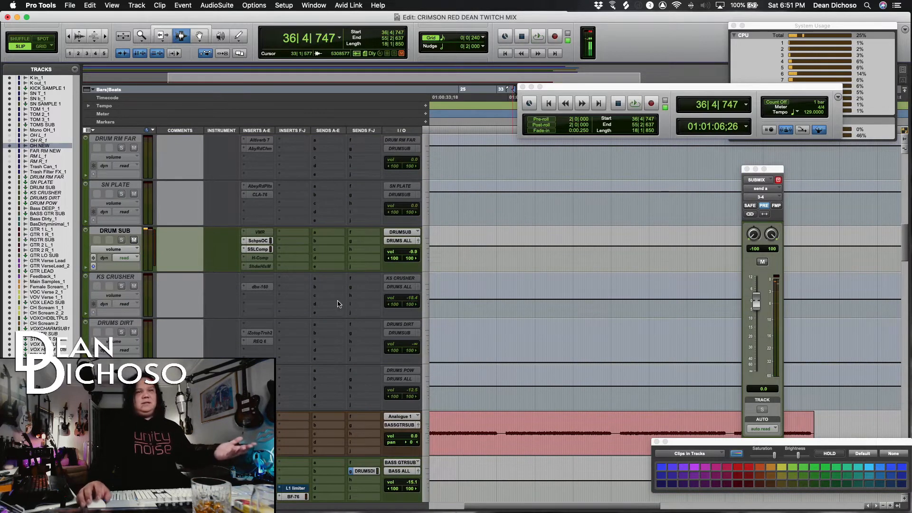
pyautogui.scroll(3, 338, 304)
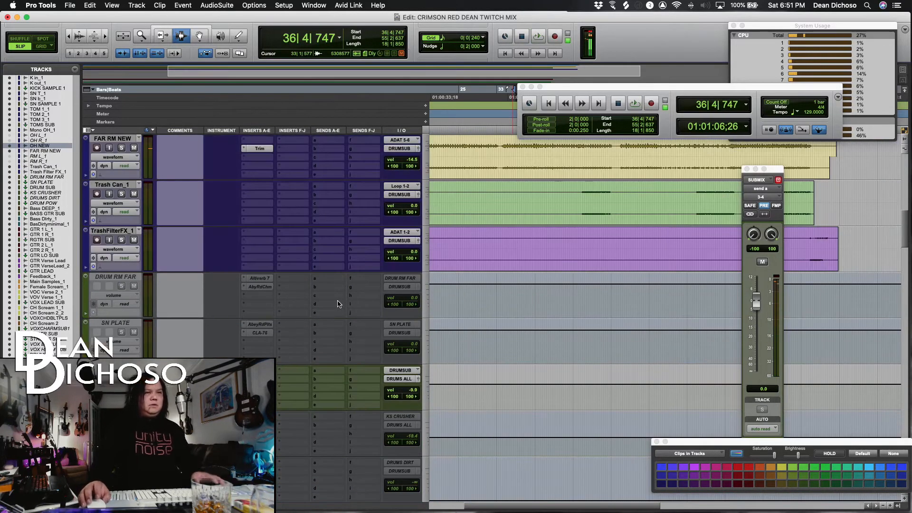
pyautogui.press('space')
pyautogui.moveTo(413, 392); pyautogui.dragTo(413, 404)
pyautogui.press('space')
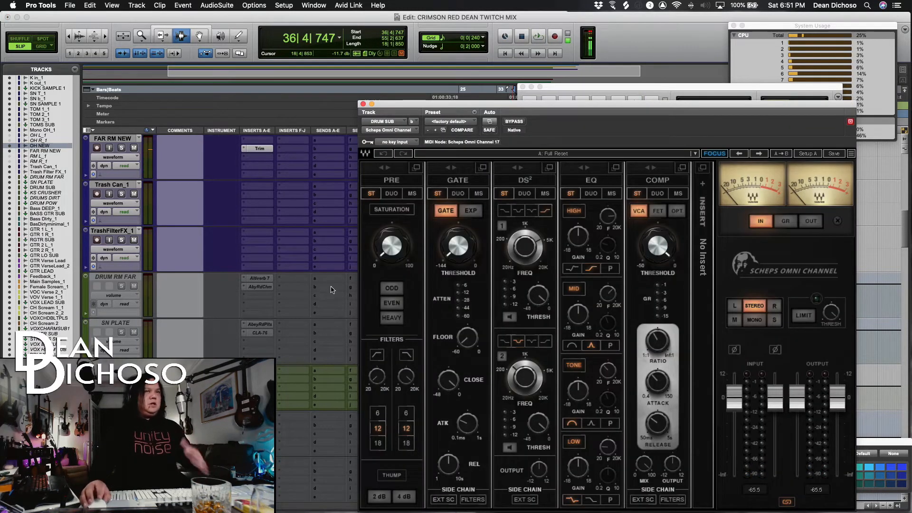
# Boost the HIGH band gain of the DRUM SUB track's Scheps Omni Channel EQ to 5.1 dB during playback.
pyautogui.moveTo(471, 107); pyautogui.dragTo(417, 102)
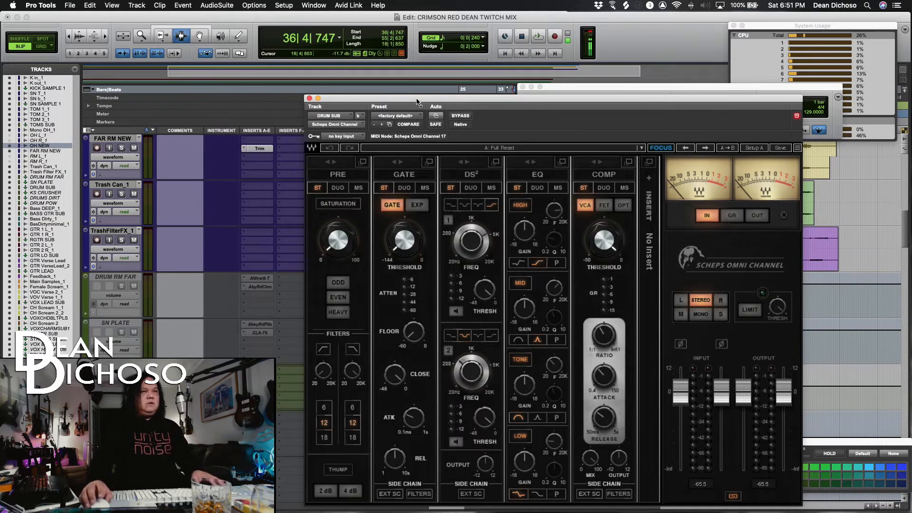
pyautogui.press('space')
pyautogui.click(524, 231)
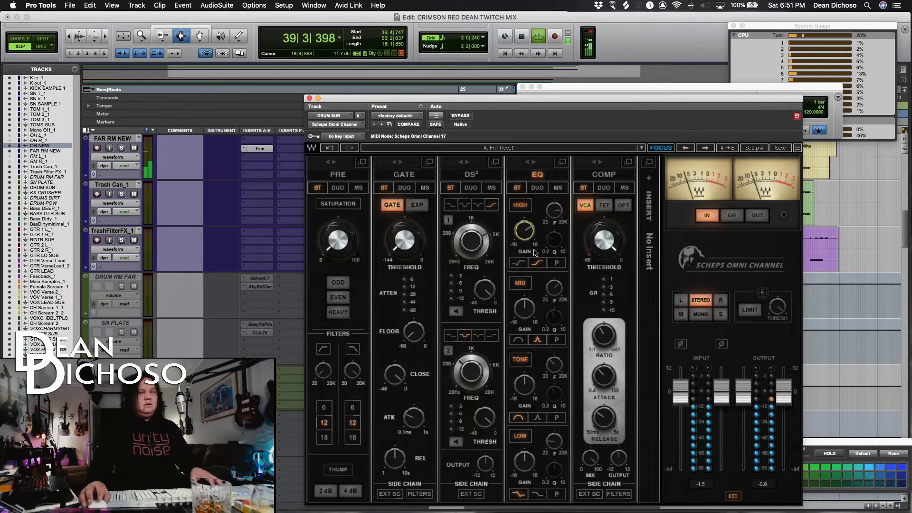
pyautogui.moveTo(527, 232); pyautogui.dragTo(526, 236)
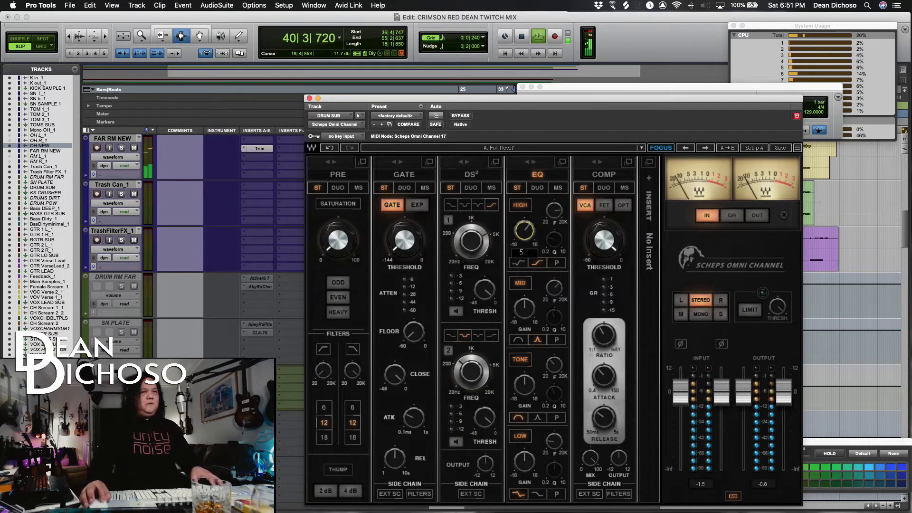
pyautogui.press('space')
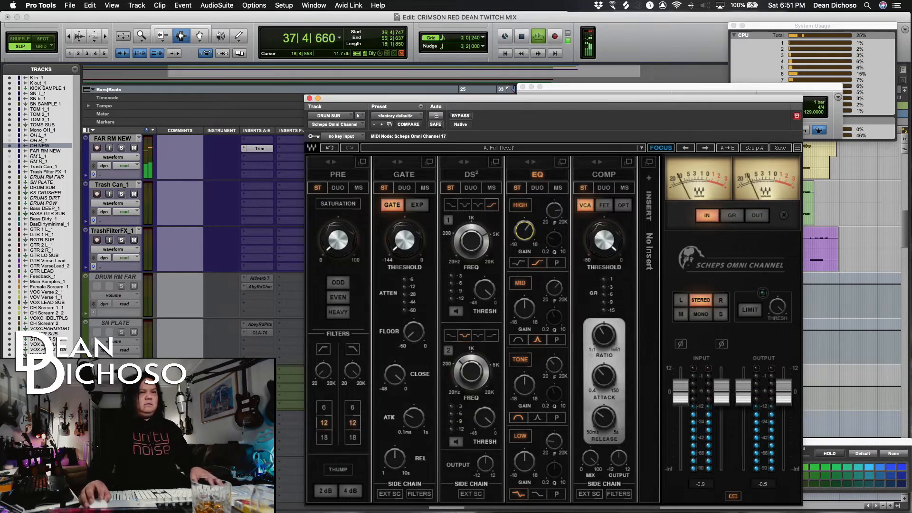
# Check the SSLComp on the DRUM SUB track during playback, close it, and return to the Scheps Omni Channel.
pyautogui.click(260, 388)
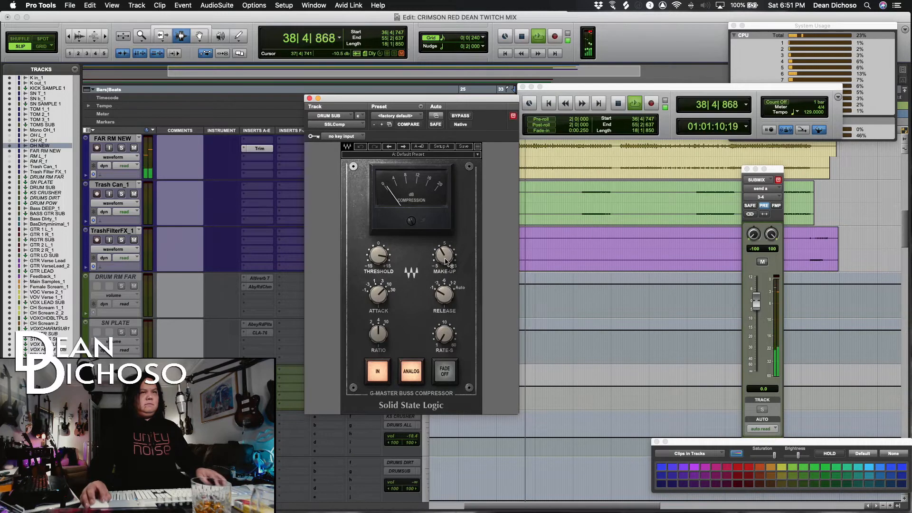
pyautogui.click(310, 99)
pyautogui.click(260, 379)
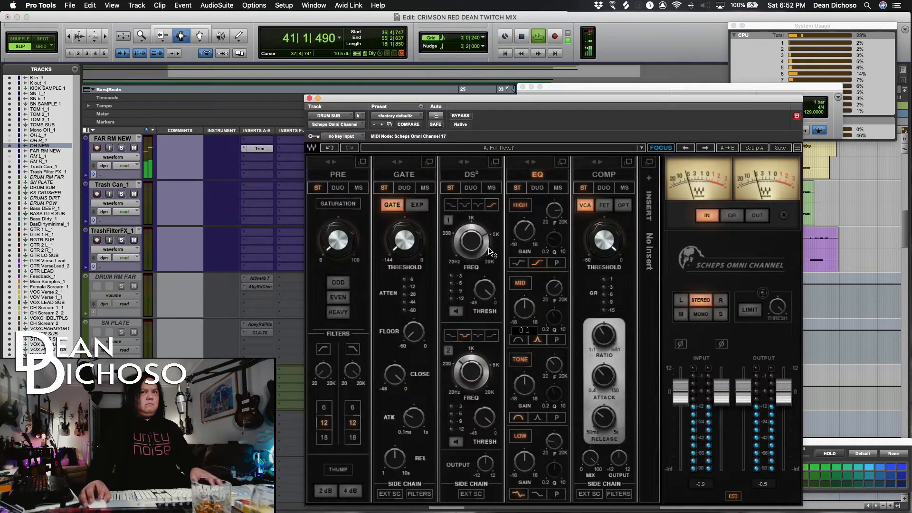
pyautogui.press('space')
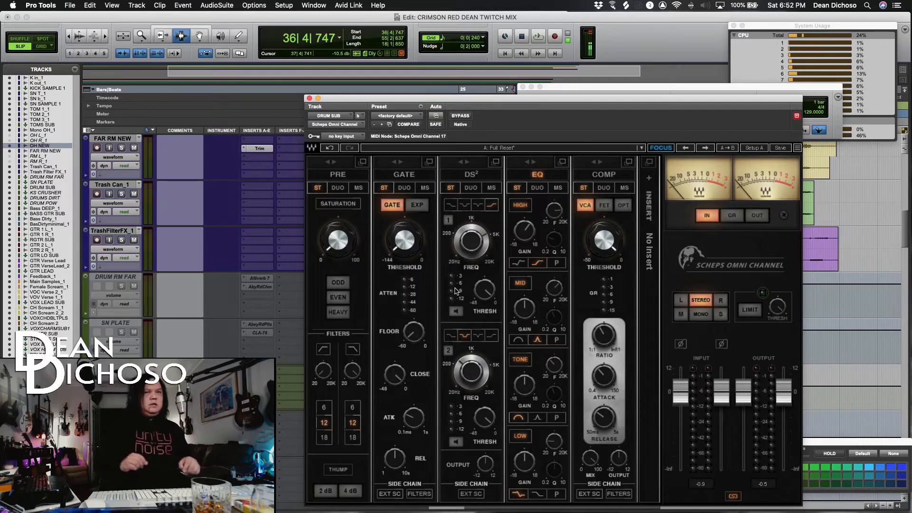
# Add PRE saturation of roughly 17 in ODD mode to the drum submix during playback and reposition the plug-in window.
pyautogui.press('space')
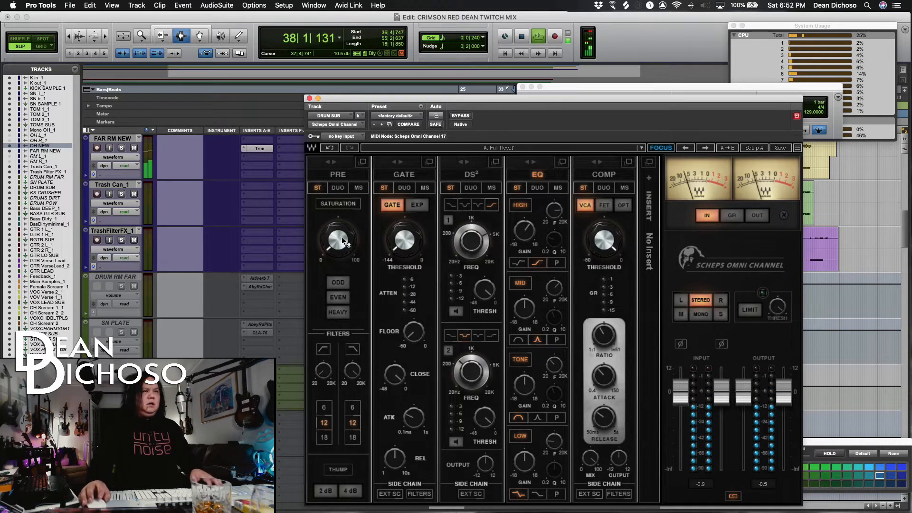
pyautogui.click(324, 249)
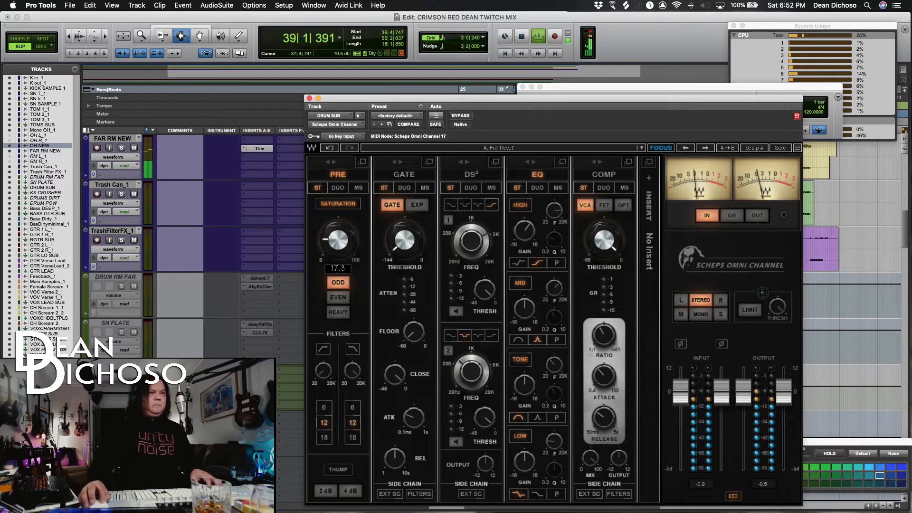
pyautogui.moveTo(344, 246); pyautogui.dragTo(345, 242)
pyautogui.moveTo(365, 98); pyautogui.dragTo(389, 71)
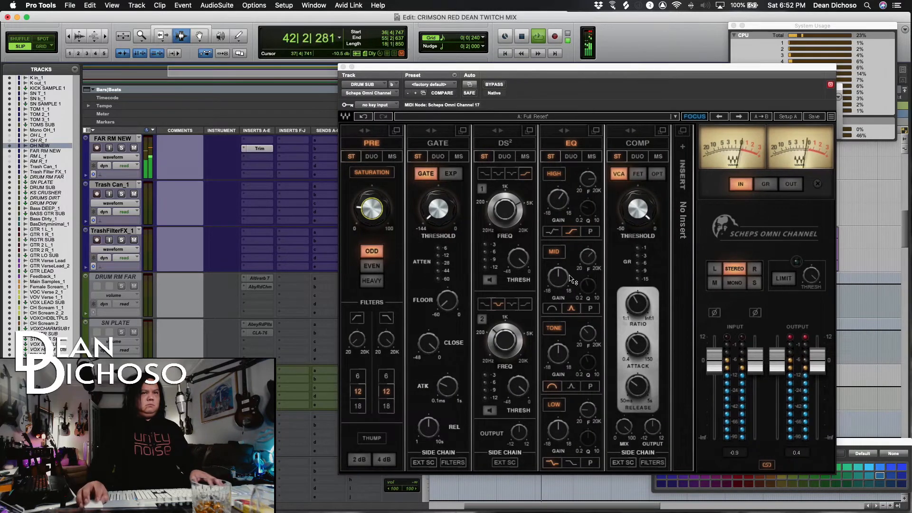
# Switch the MID EQ band to the P shape, adjust its Q, and raise its gain to 4.7 dB.
pyautogui.click(554, 308)
pyautogui.click(591, 309)
pyautogui.moveTo(588, 287); pyautogui.dragTo(588, 284)
pyautogui.moveTo(588, 257)
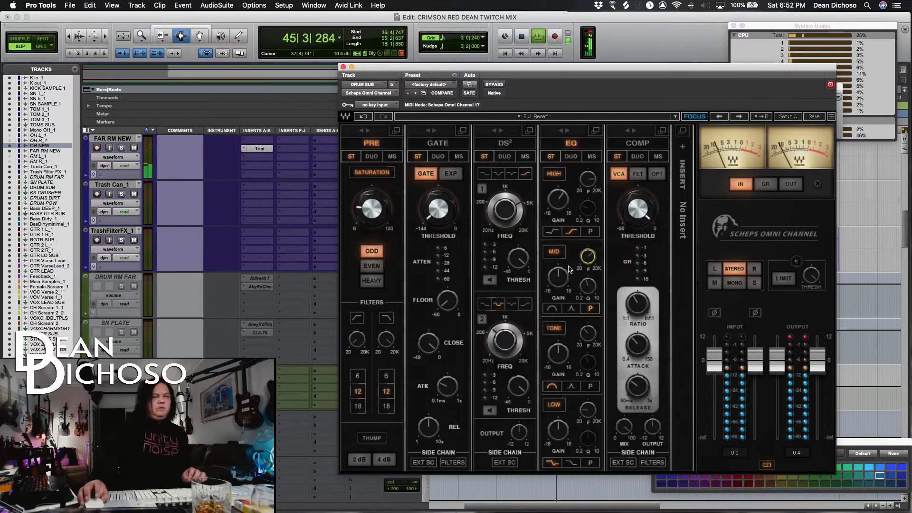
pyautogui.moveTo(557, 275)
pyautogui.mouseDown()
pyautogui.moveTo(556, 259)
pyautogui.moveTo(556, 279)
pyautogui.mouseUp()
pyautogui.press('space')
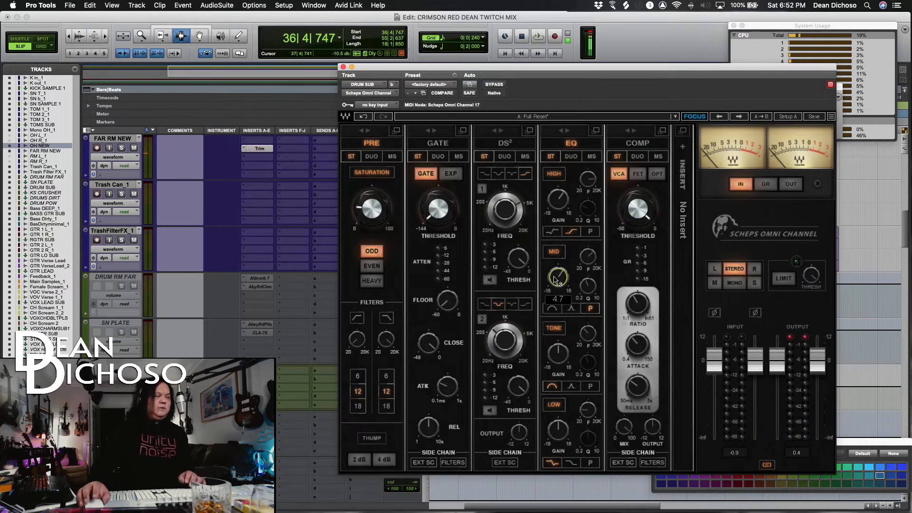
# Set the TONE EQ band frequency to 574 Hz during playback and cut its gain slightly.
pyautogui.press('space')
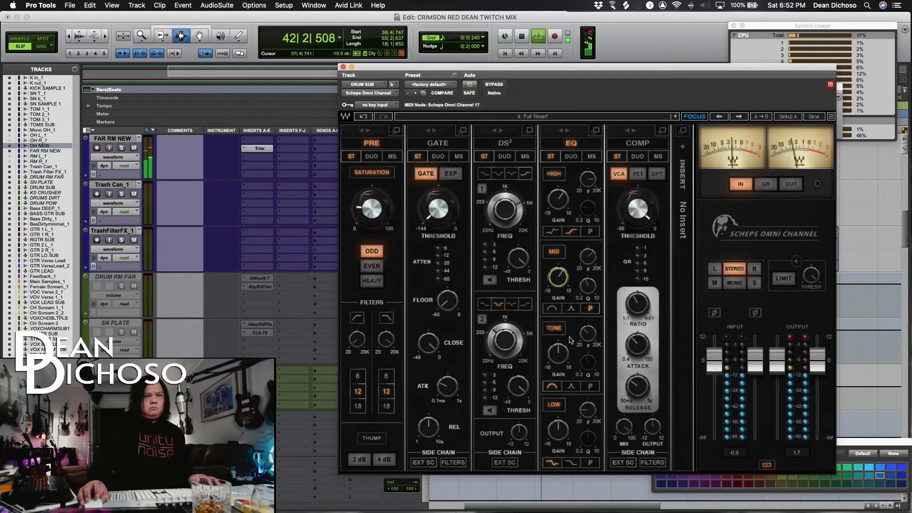
pyautogui.click(587, 333)
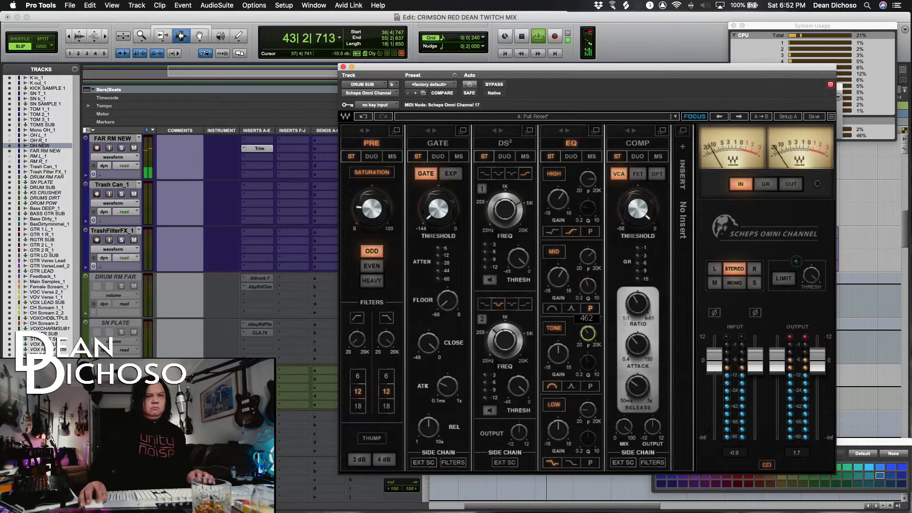
pyautogui.moveTo(587, 333); pyautogui.dragTo(587, 330)
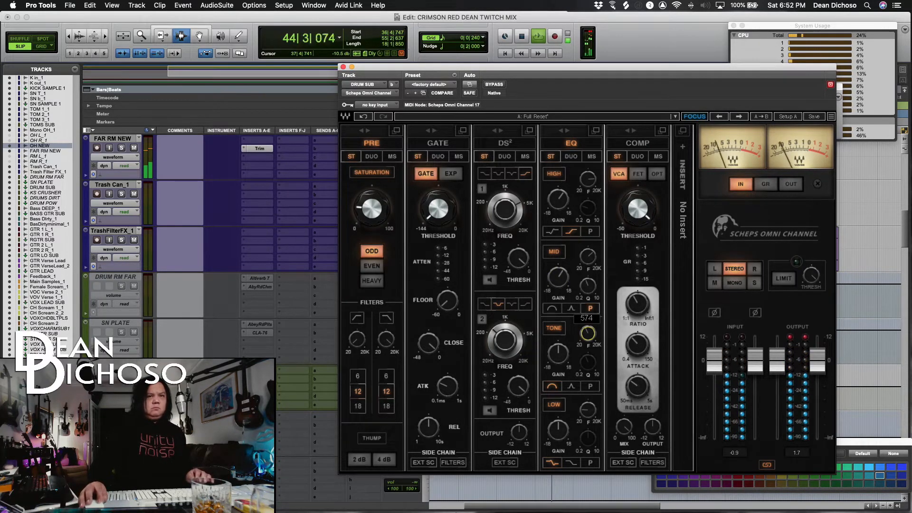
pyautogui.moveTo(559, 353); pyautogui.dragTo(561, 361)
# Set the low-cut filter in the PRE section to 35 Hz.
pyautogui.click(587, 410)
pyautogui.click(358, 342)
pyautogui.press('space')
pyautogui.moveTo(359, 343); pyautogui.dragTo(360, 336)
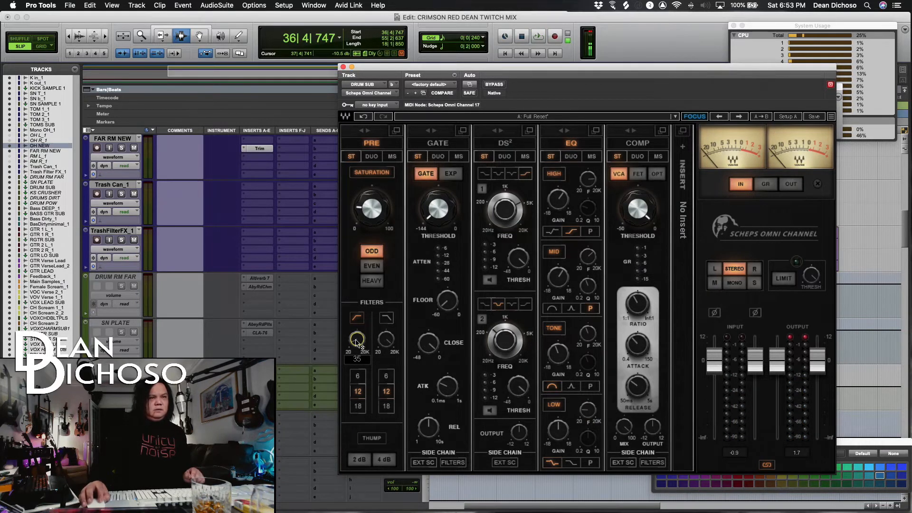
# Adjust the LOW EQ band during playback, boosting its gain to 1.5 dB, then stop.
pyautogui.press('space')
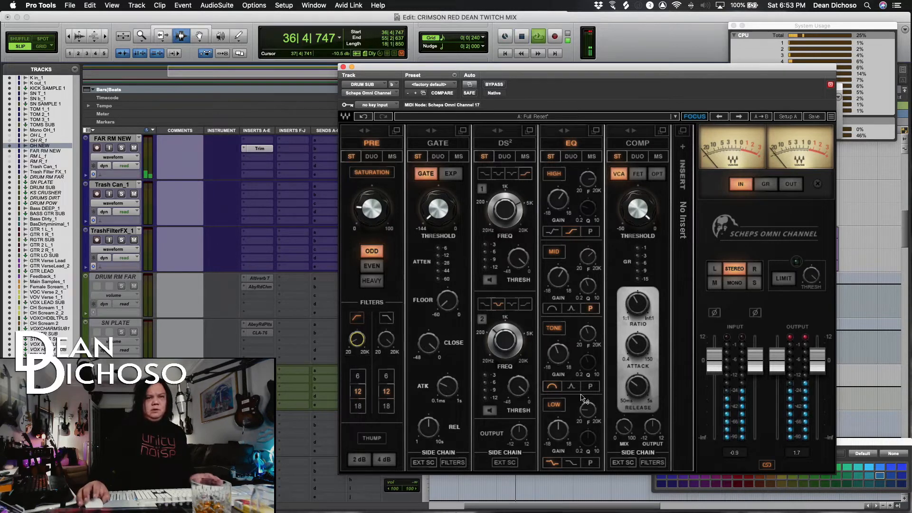
pyautogui.moveTo(590, 414); pyautogui.dragTo(558, 427)
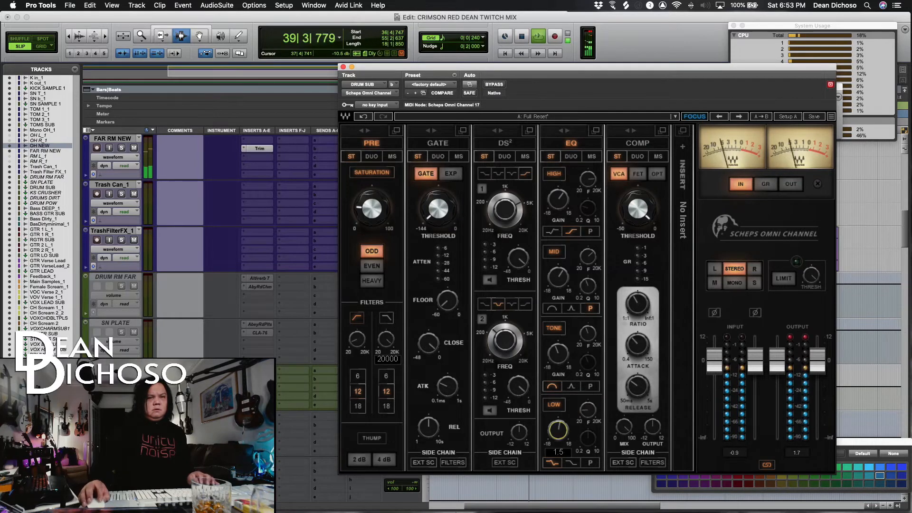
pyautogui.press('space')
# Raise the PRE saturation to a little under 50 during playback, and compare the sound with the plug-in bypassed and re-enabled.
pyautogui.press('space')
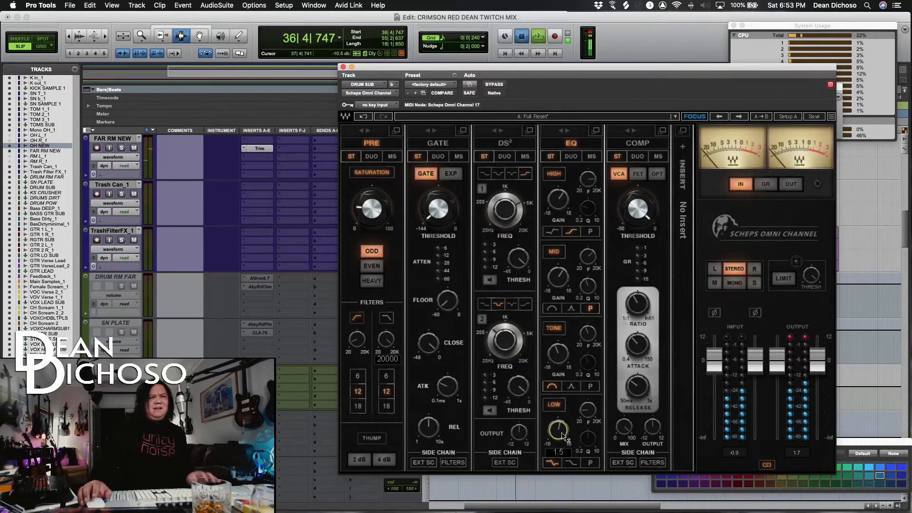
pyautogui.moveTo(372, 209)
pyautogui.mouseDown()
pyautogui.moveTo(372, 183)
pyautogui.moveTo(372, 204)
pyautogui.mouseUp()
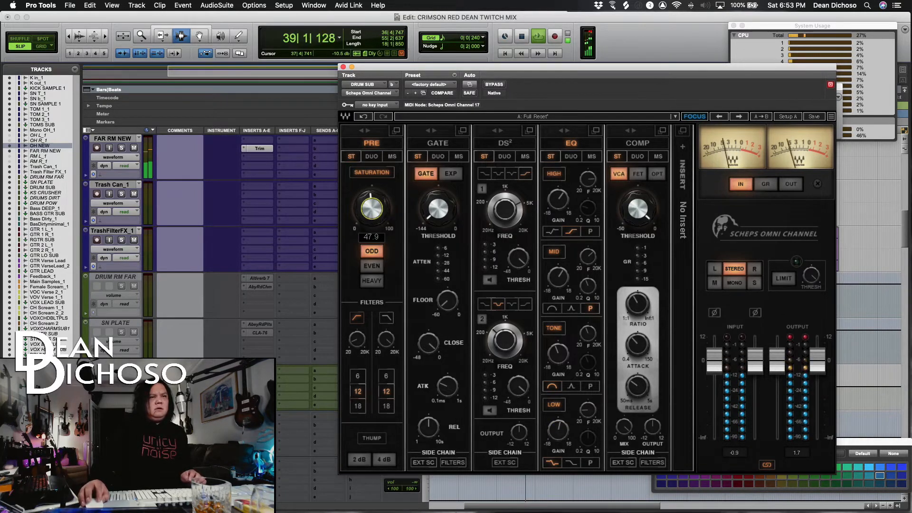
pyautogui.click(494, 85)
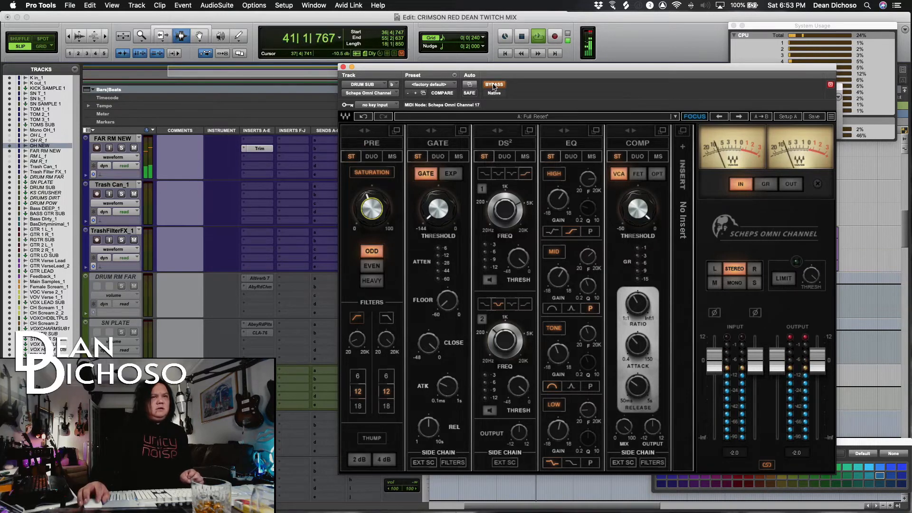
pyautogui.click(494, 85)
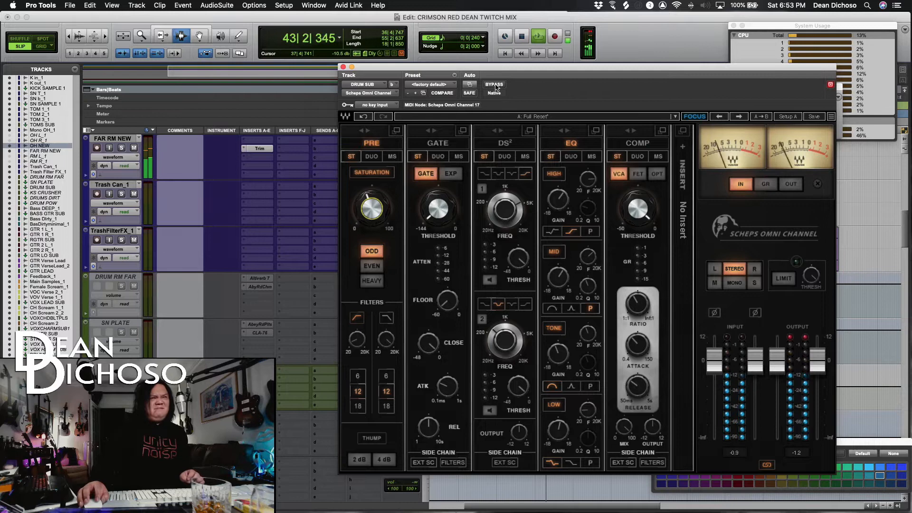
# Adjust the HIGH EQ band's gain to about 4.1 dB during playback and close the plug-in window.
pyautogui.press('space')
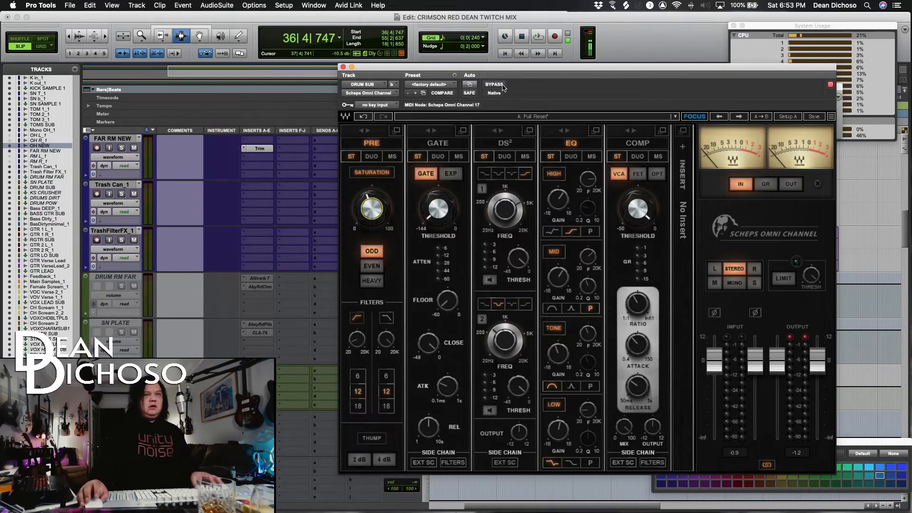
pyautogui.press('space')
pyautogui.moveTo(559, 200); pyautogui.dragTo(559, 199)
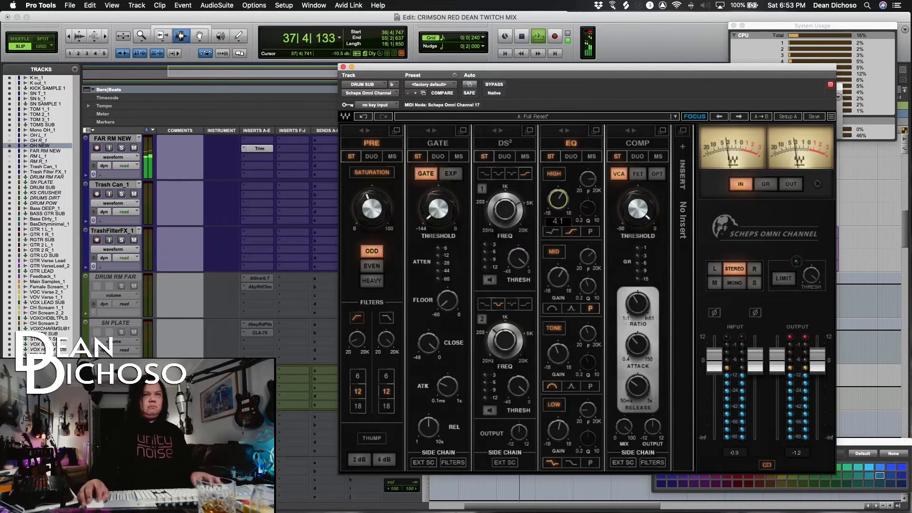
pyautogui.click(343, 66)
# Solo the K in_1 track and insert the SSL EV2 Channel plug-in on its first insert slot.
pyautogui.scroll(10, 409, 251)
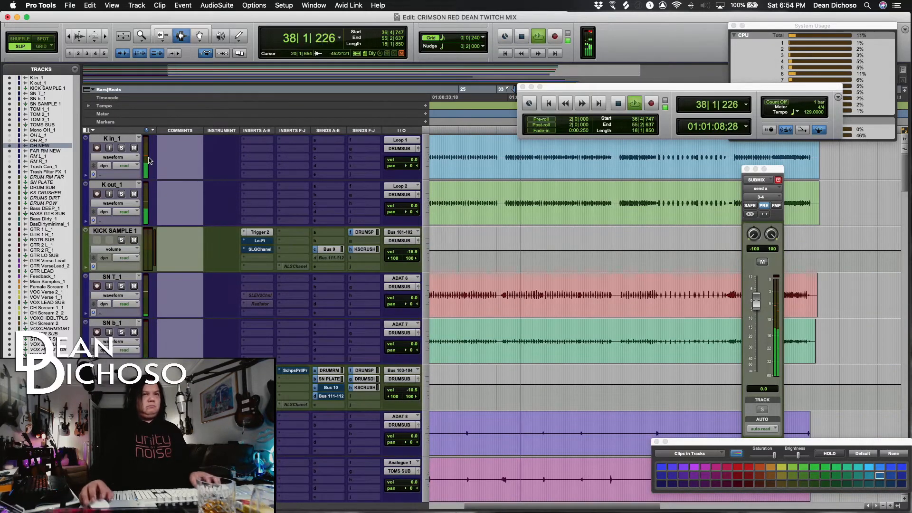
pyautogui.click(121, 148)
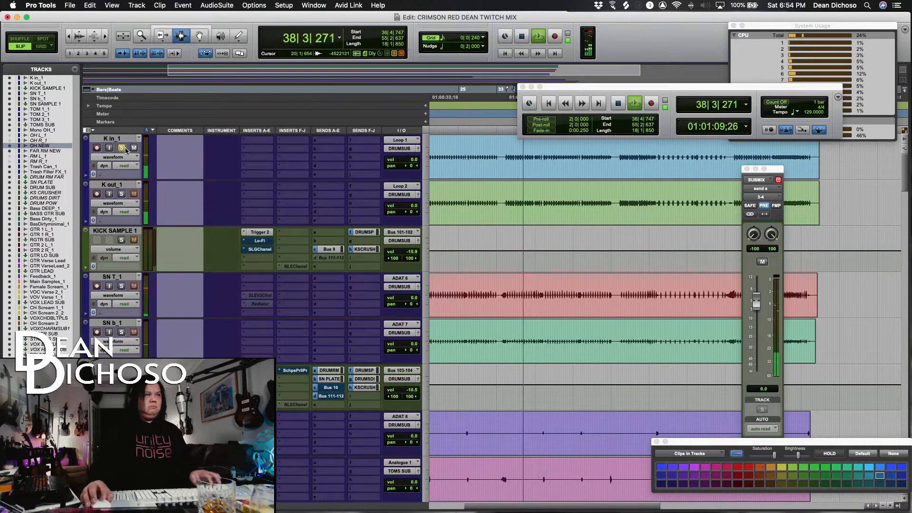
pyautogui.click(271, 148)
pyautogui.click(274, 133)
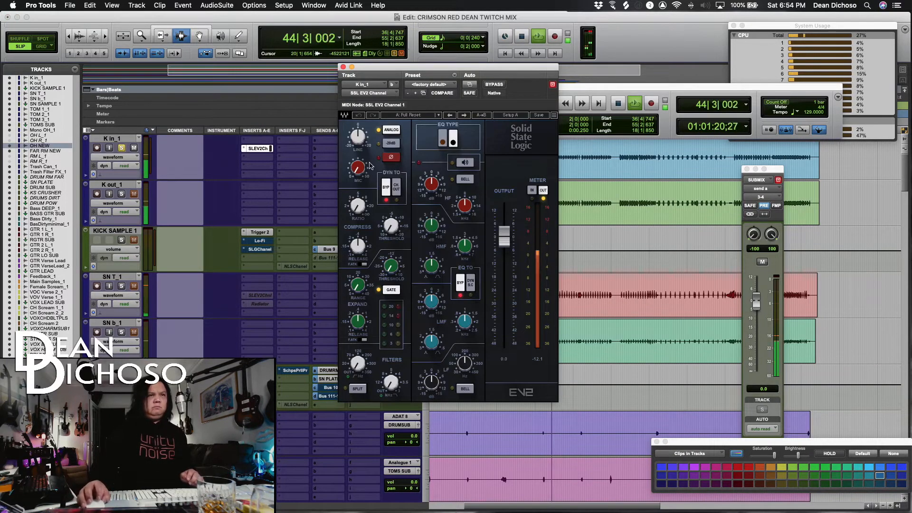
# Engage the -20dB pad on K in_1, raise its MIC gain, and boost the HF band slightly in bell mode.
pyautogui.click(397, 144)
pyautogui.moveTo(361, 172); pyautogui.dragTo(361, 150)
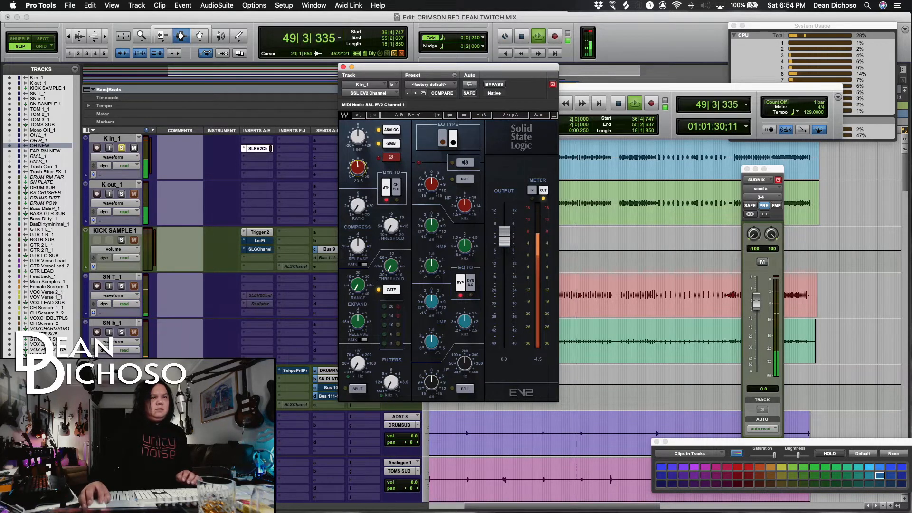
pyautogui.click(460, 180)
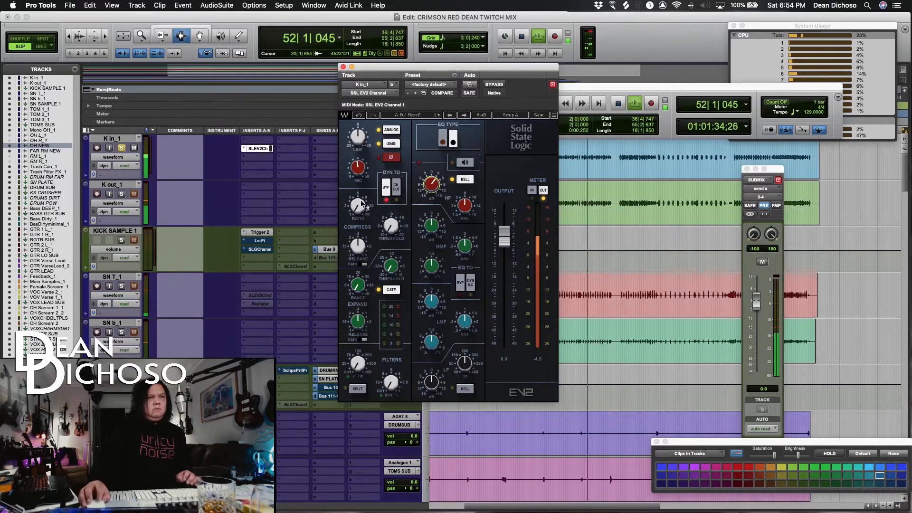
# Set up the K in_1 compressor during playback by adjusting its ratio, release and threshold.
pyautogui.moveTo(361, 203); pyautogui.dragTo(361, 184)
pyautogui.moveTo(362, 244); pyautogui.dragTo(362, 254)
pyautogui.moveTo(390, 225)
pyautogui.mouseDown()
pyautogui.moveTo(390, 210)
pyautogui.moveTo(359, 204)
pyautogui.moveTo(390, 212)
pyautogui.moveTo(391, 202)
pyautogui.moveTo(391, 241)
pyautogui.mouseUp()
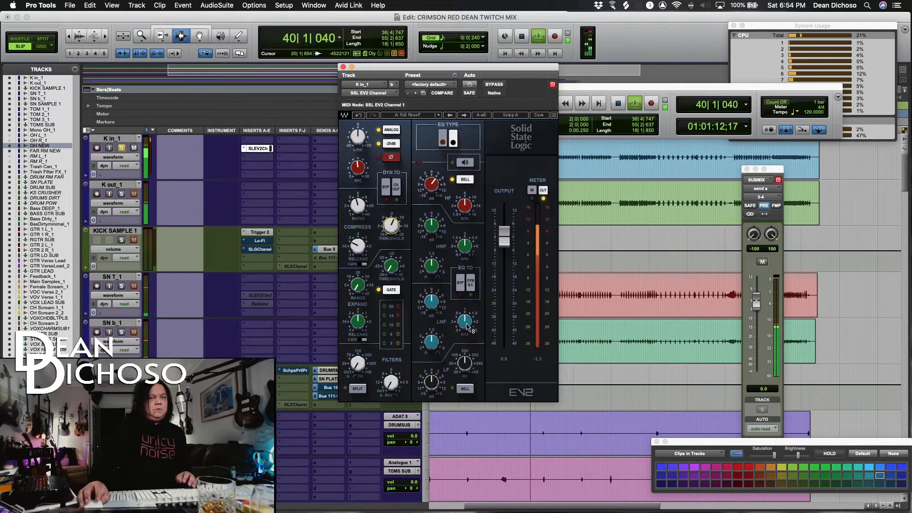
# Lower the LMF band's frequency on K in_1 and adjust its Q while auditioning the kick.
pyautogui.moveTo(462, 326); pyautogui.dragTo(462, 324)
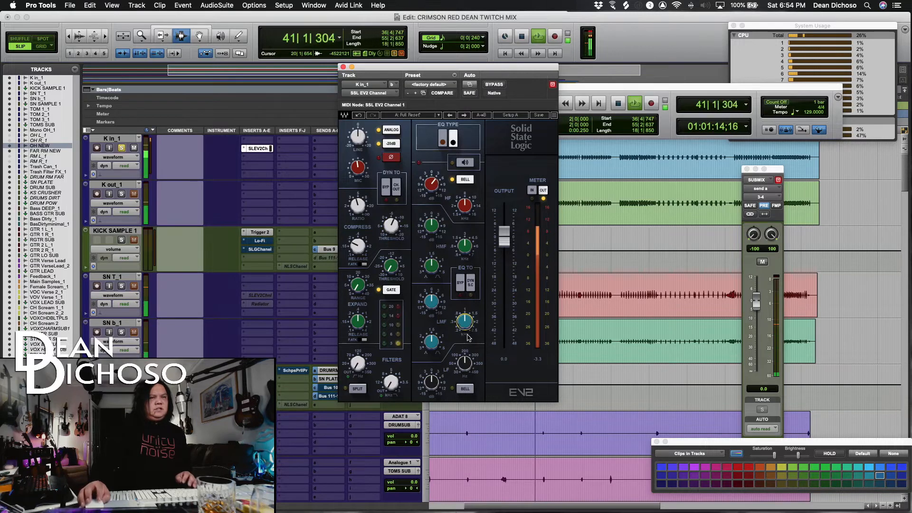
pyautogui.press('space')
pyautogui.press('space')
pyautogui.moveTo(467, 324); pyautogui.dragTo(431, 338)
pyautogui.press('space')
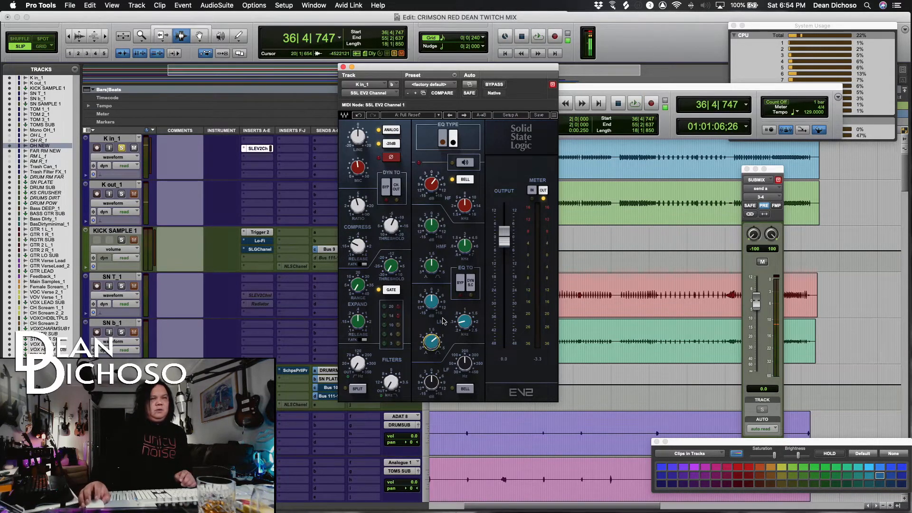
# Boost the K in_1 LF band by 2.2 dB in bell mode with a lowered frequency, and engage the low-cut filter.
pyautogui.press('space')
pyautogui.moveTo(466, 367); pyautogui.dragTo(432, 380)
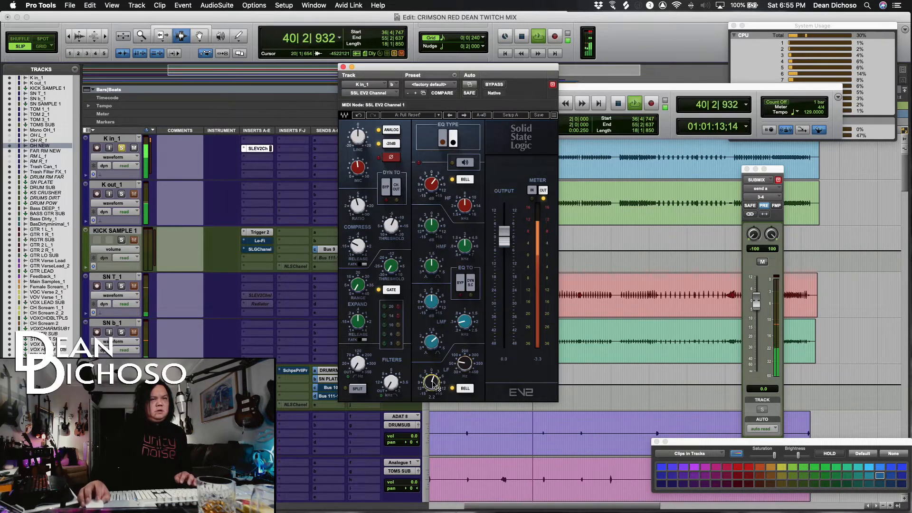
pyautogui.moveTo(363, 364); pyautogui.dragTo(362, 360)
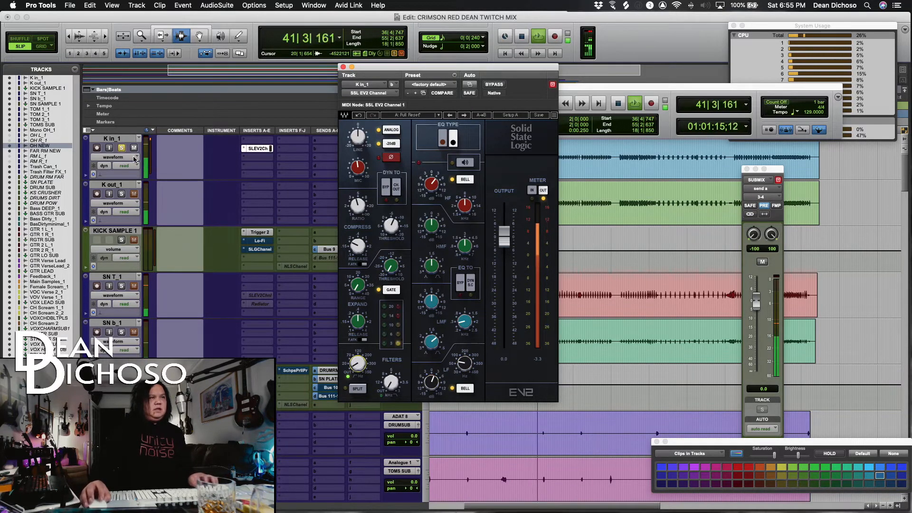
# Switch the solo from K in_1 to K out_1 and insert the SSL EV2 Channel plug-in on K out_1.
pyautogui.click(122, 193)
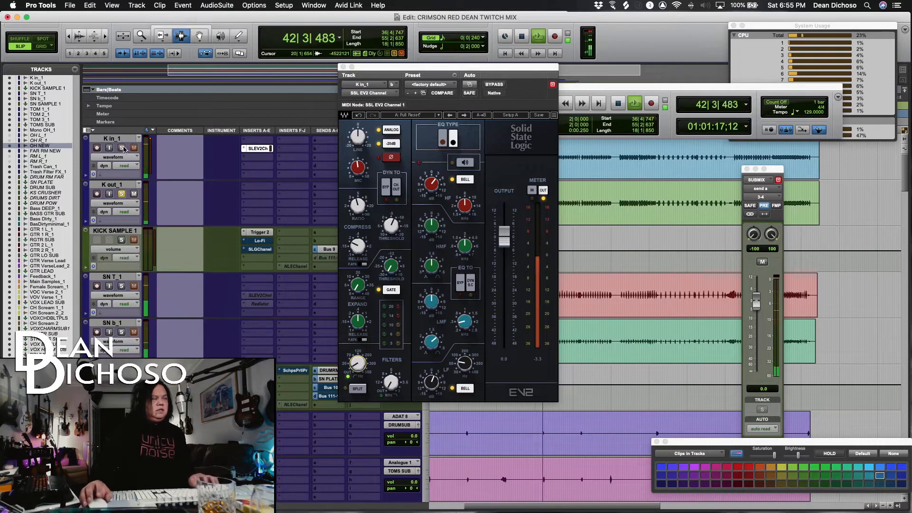
pyautogui.press('space')
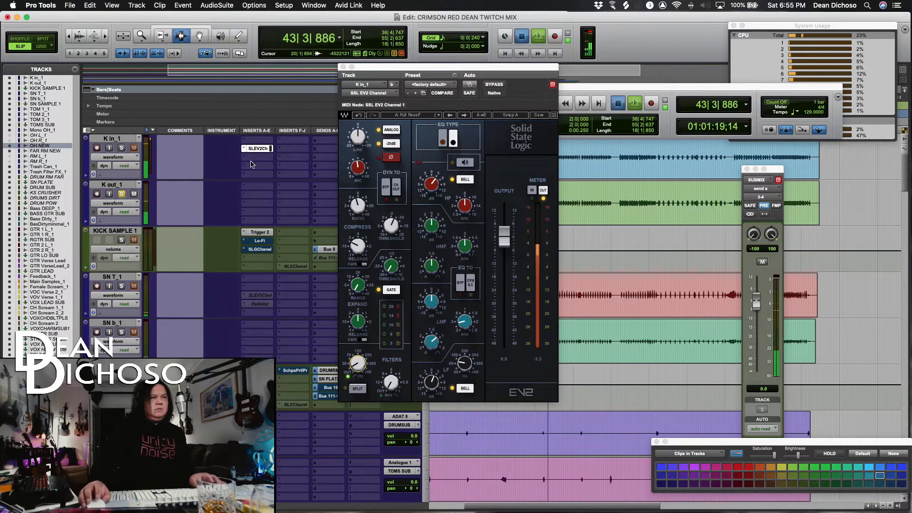
pyautogui.press('space')
pyautogui.moveTo(372, 67); pyautogui.dragTo(609, 212)
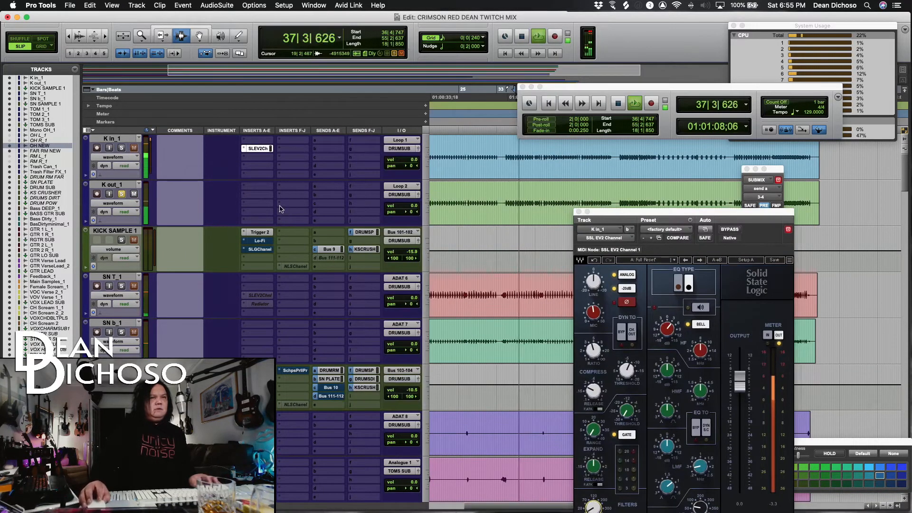
pyautogui.click(261, 195)
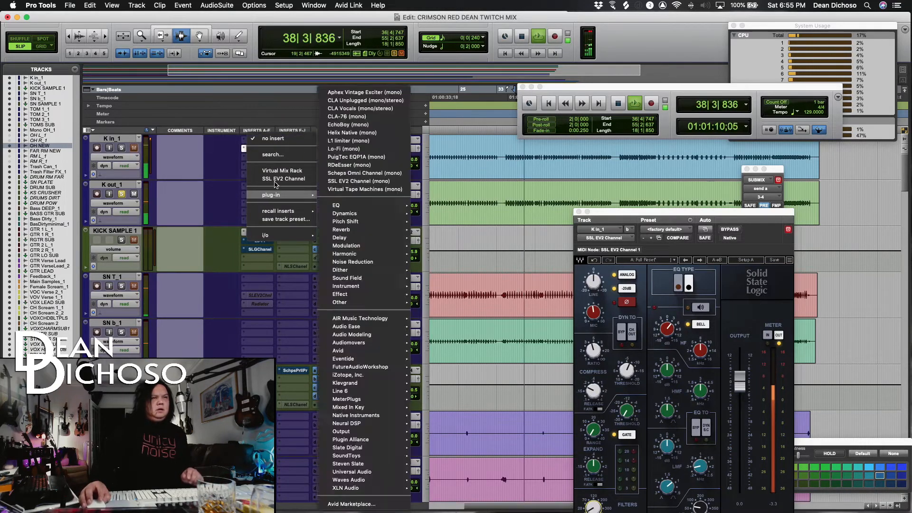
pyautogui.click(275, 179)
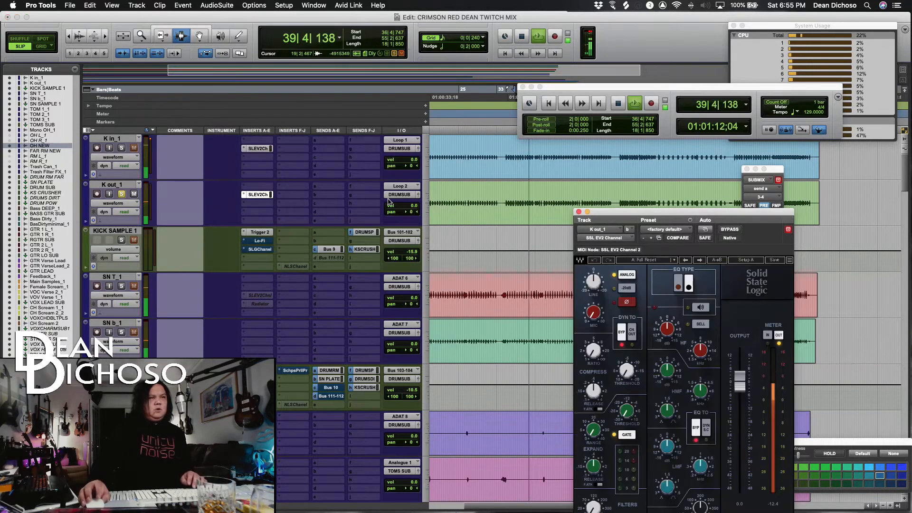
pyautogui.moveTo(664, 218); pyautogui.dragTo(587, 139)
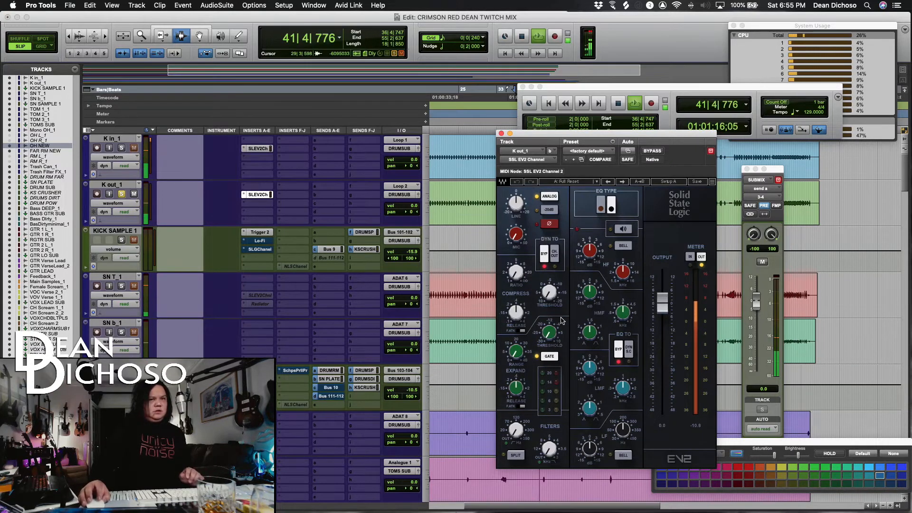
# Set up the gate on K out_1 during playback, adjusting its threshold and setting the range to about 27.
pyautogui.moveTo(553, 334); pyautogui.dragTo(553, 290)
pyautogui.moveTo(516, 352); pyautogui.dragTo(516, 335)
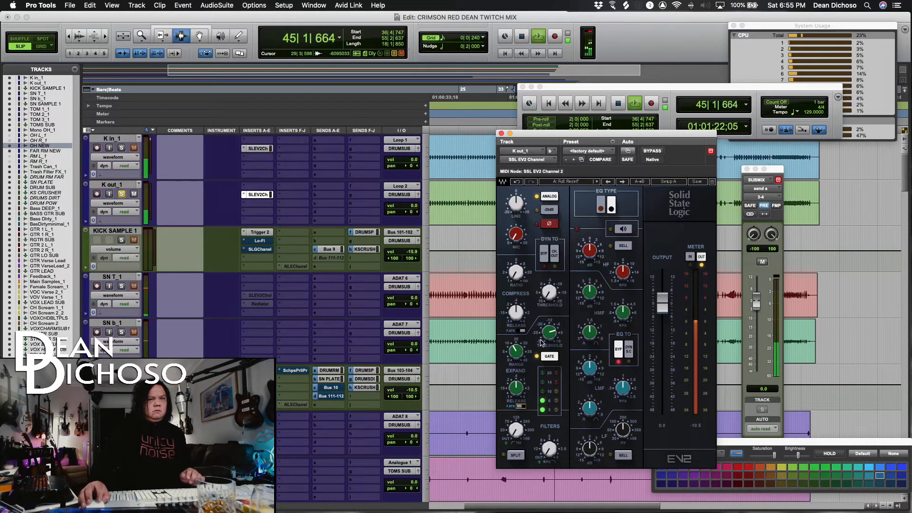
pyautogui.moveTo(549, 333); pyautogui.dragTo(516, 355)
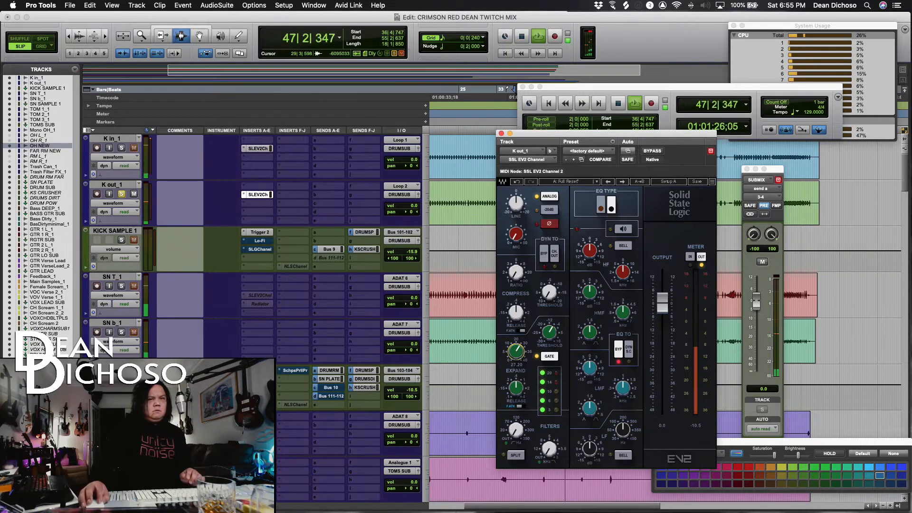
pyautogui.click(548, 341)
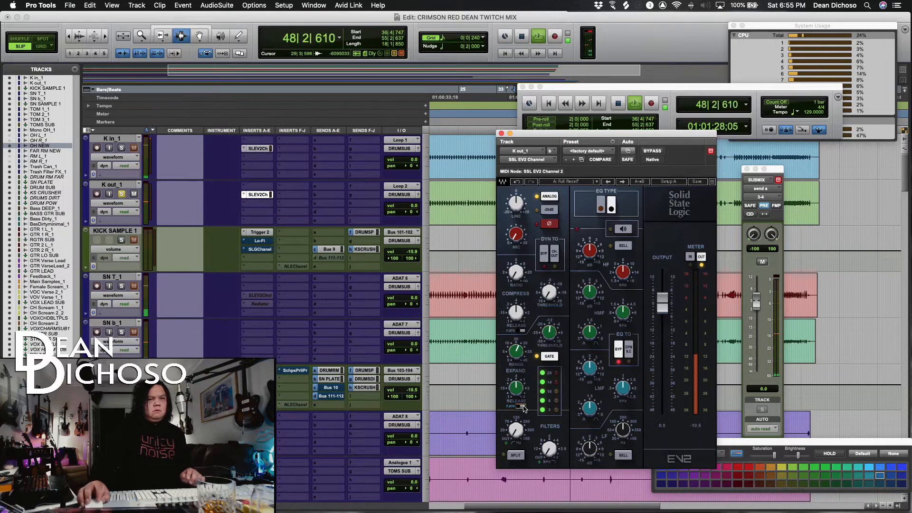
pyautogui.moveTo(550, 336); pyautogui.dragTo(550, 335)
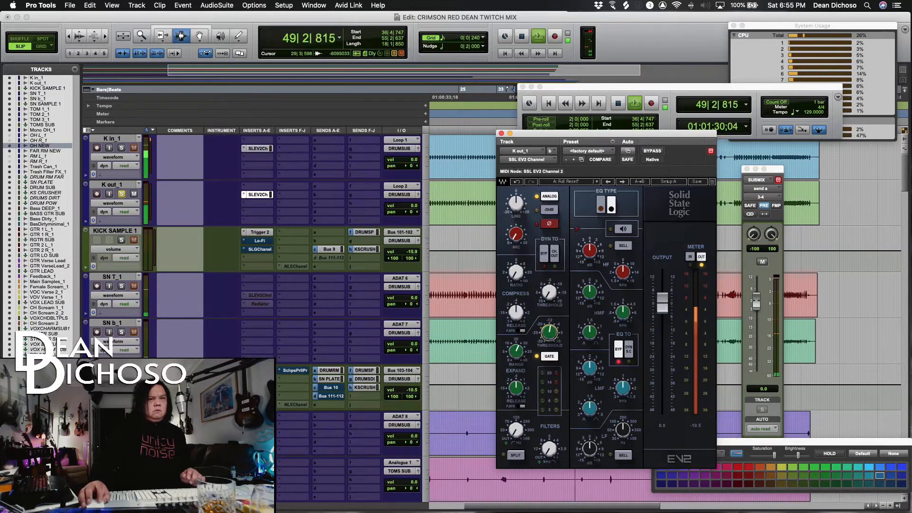
# Lower the K out_1 LF band's frequency, switch the band to bell mode, and adjust its gain.
pyautogui.click(623, 430)
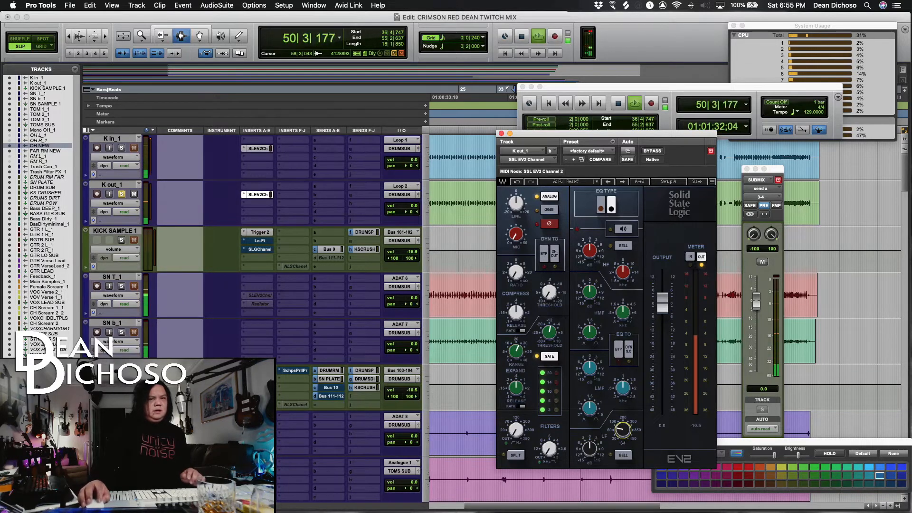
pyautogui.click(623, 455)
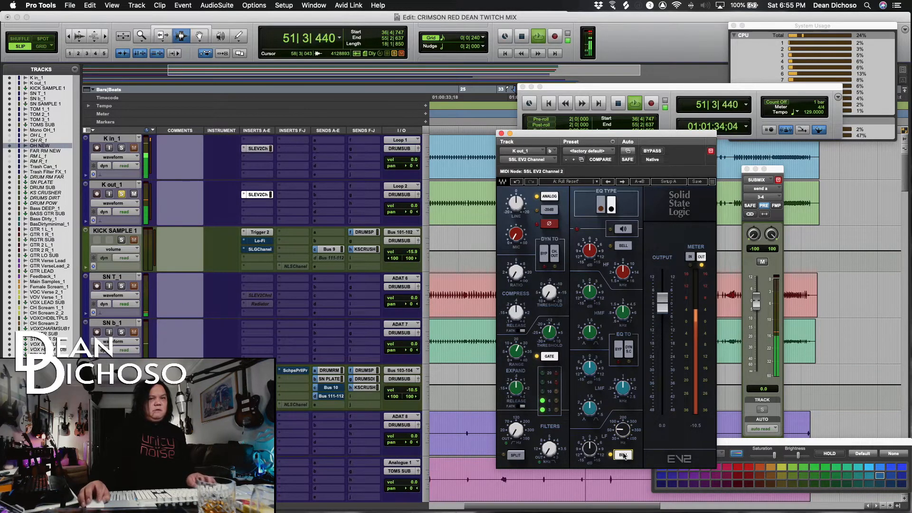
pyautogui.moveTo(590, 455); pyautogui.dragTo(590, 451)
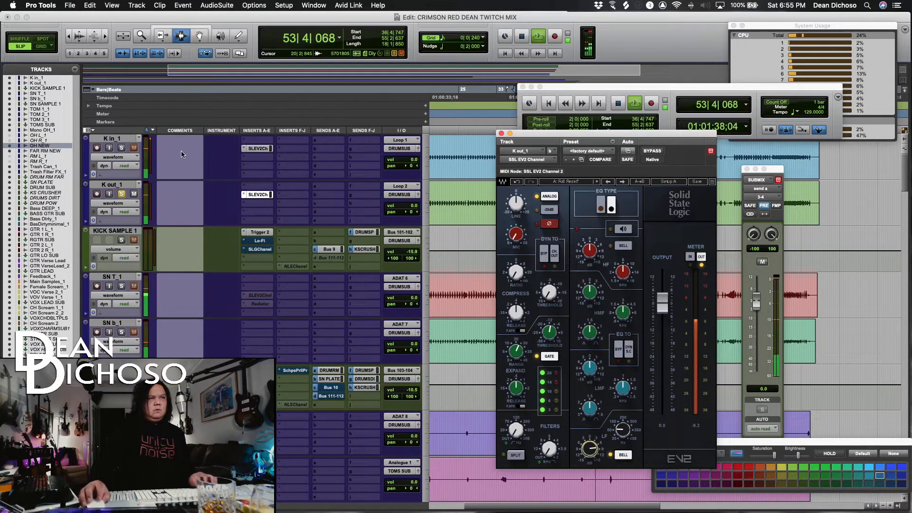
# Solo both kick tracks and balance their volumes, with K in_1 at -5.9 and K out_1 at -11.9.
pyautogui.moveTo(405, 209); pyautogui.dragTo(403, 238)
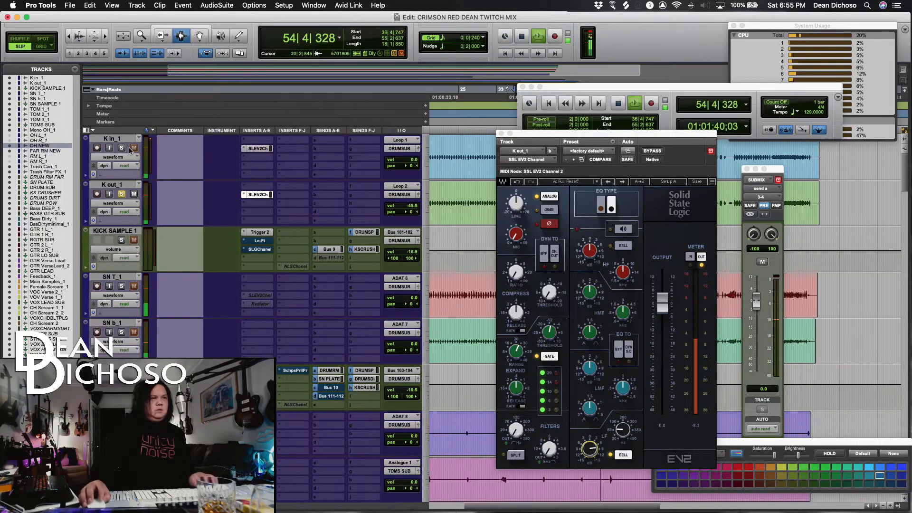
pyautogui.press('space')
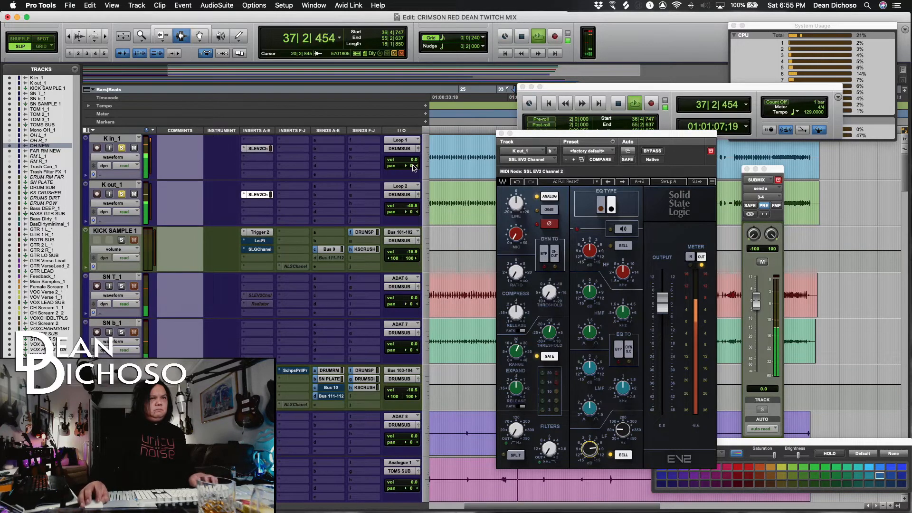
pyautogui.moveTo(414, 210); pyautogui.dragTo(417, 168)
pyautogui.moveTo(414, 207)
pyautogui.mouseDown()
pyautogui.moveTo(412, 241)
pyautogui.moveTo(414, 210)
pyautogui.mouseUp()
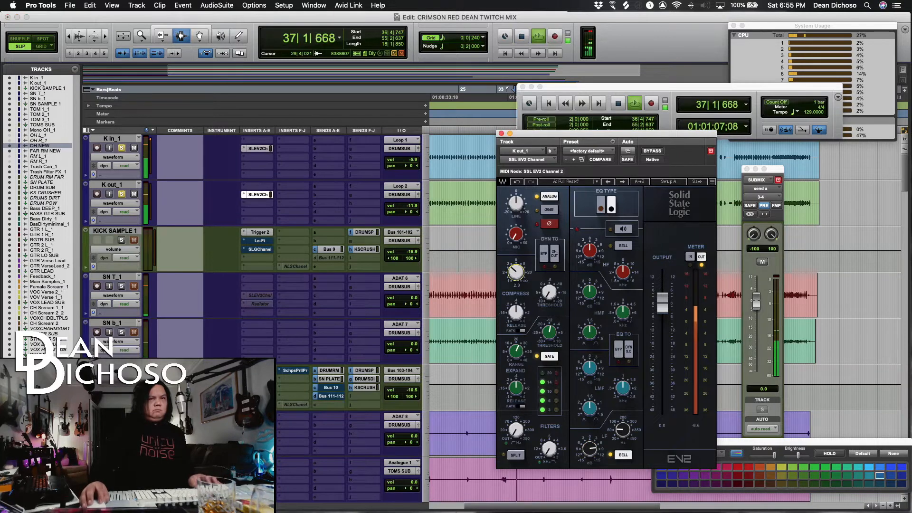
# Adjust K out_1's compressor release and threshold, and set its levels with the -20dB pad on, MIC gain 22.7 and output 2.9.
pyautogui.moveTo(513, 315); pyautogui.dragTo(553, 282)
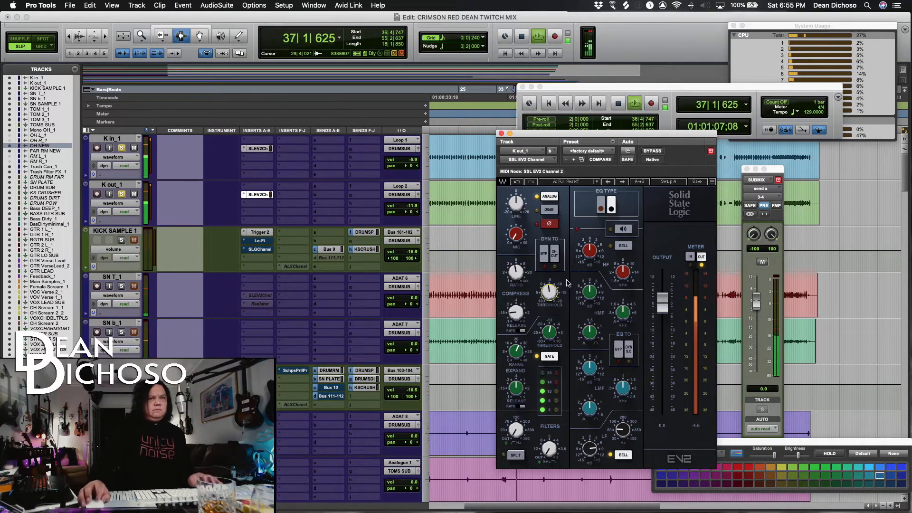
pyautogui.click(549, 210)
pyautogui.press('space')
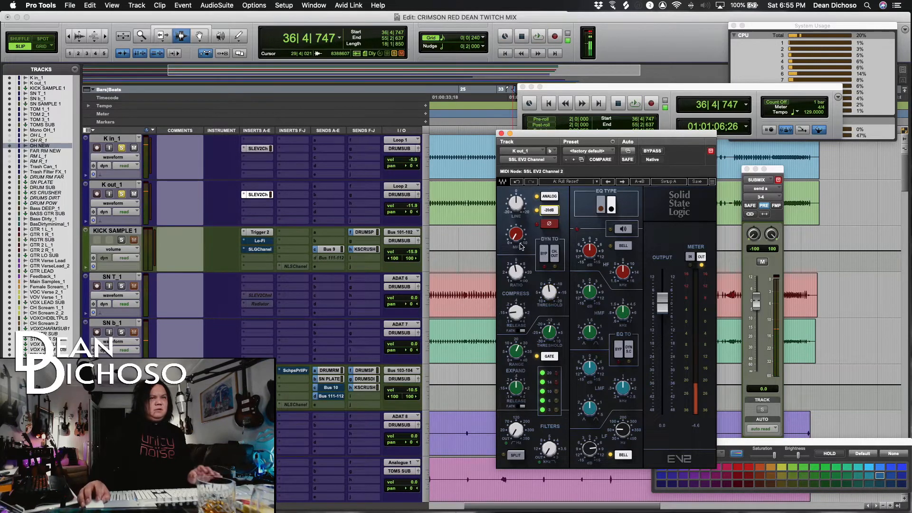
pyautogui.press('space')
pyautogui.moveTo(517, 239); pyautogui.dragTo(518, 234)
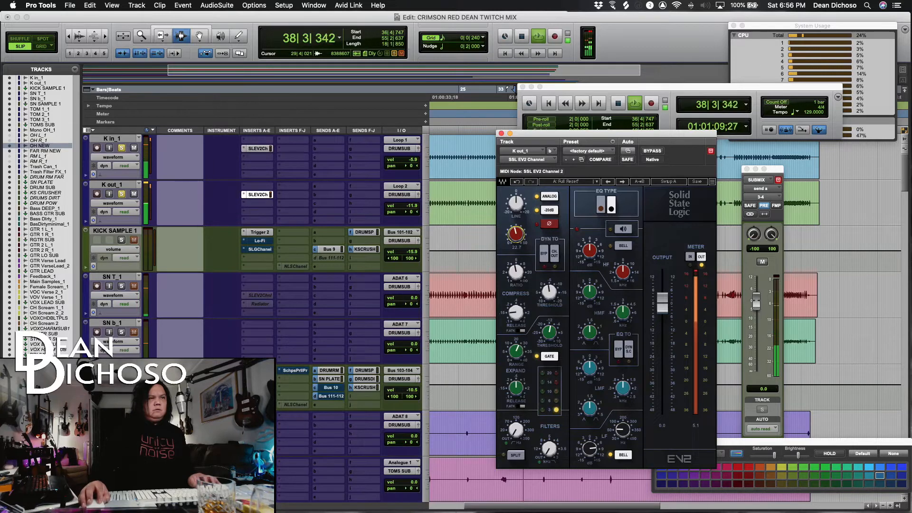
pyautogui.moveTo(665, 311); pyautogui.dragTo(665, 304)
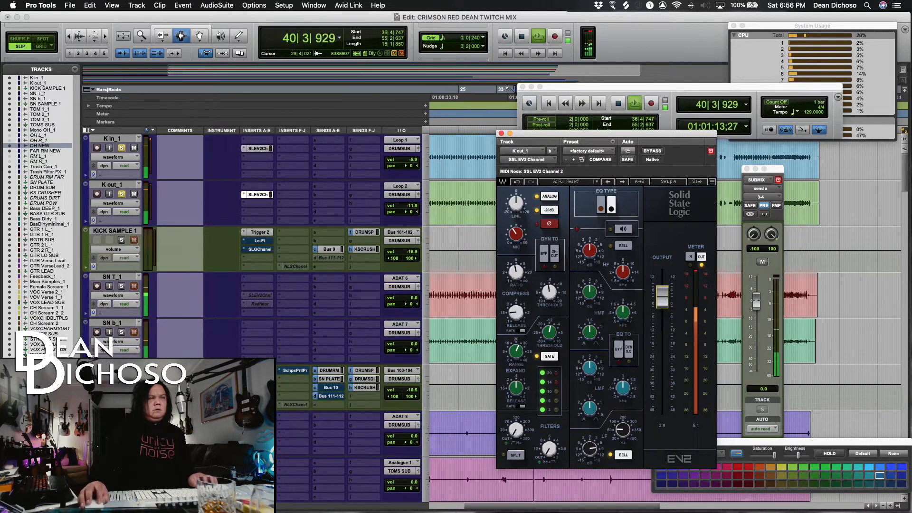
# Take the kick tracks out of solo and move the plug-in window away from the inserts to reach the snare and tom tracks.
pyautogui.click(122, 196)
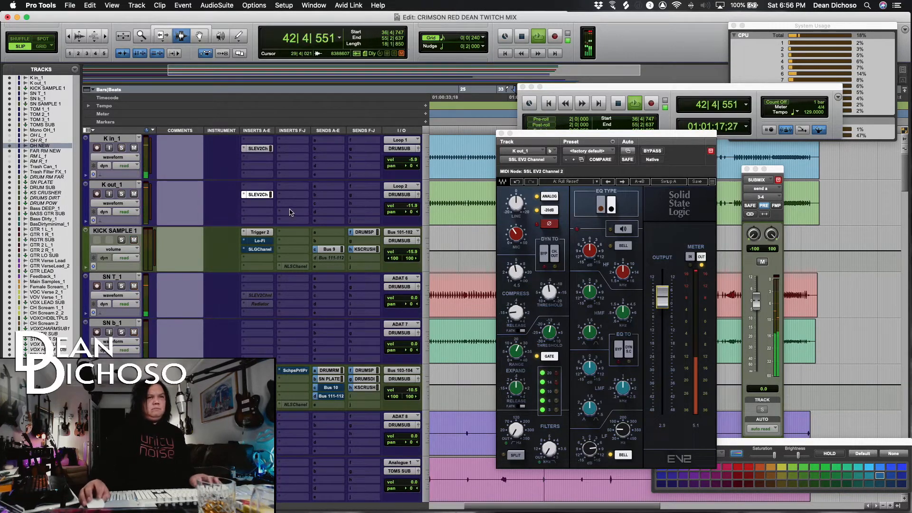
pyautogui.moveTo(531, 133); pyautogui.dragTo(639, 144)
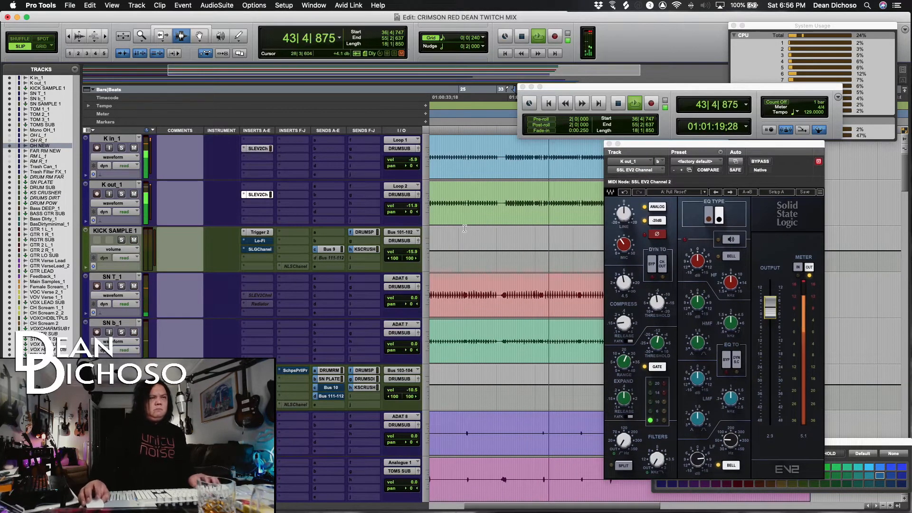
pyautogui.scroll(-4, 311, 350)
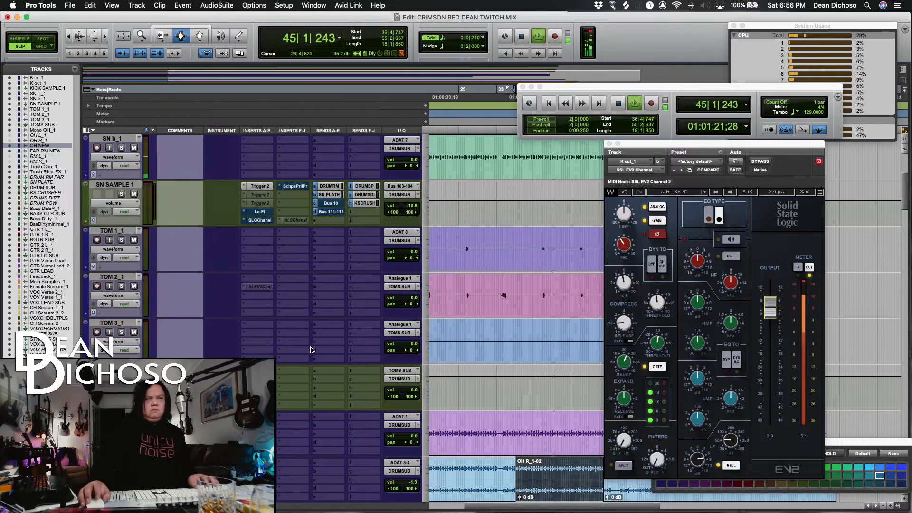
# Insert the SSL EV2 Channel on the OH NEW track and solo the track.
pyautogui.scroll(-5, 310, 350)
pyautogui.press('space')
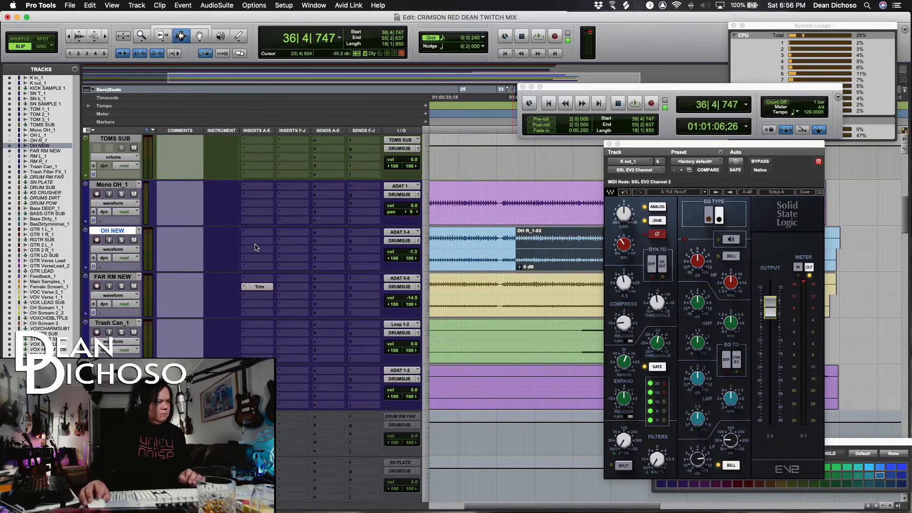
pyautogui.press('space')
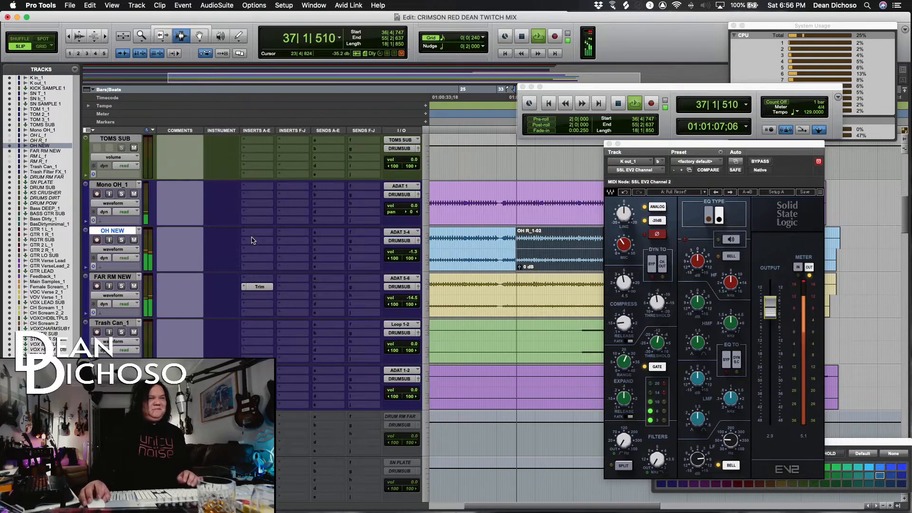
pyautogui.click(255, 241)
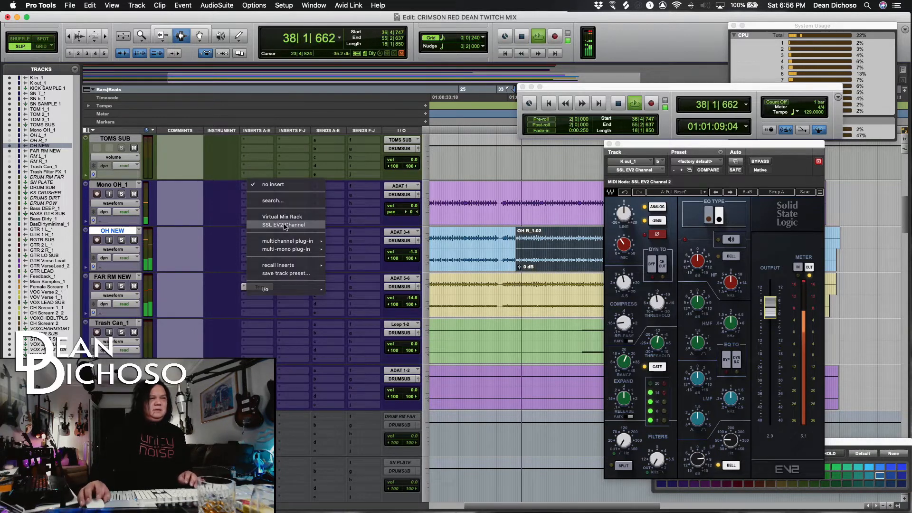
pyautogui.click(284, 226)
pyautogui.press('space')
pyautogui.press('space')
pyautogui.press('space')
pyautogui.click(121, 240)
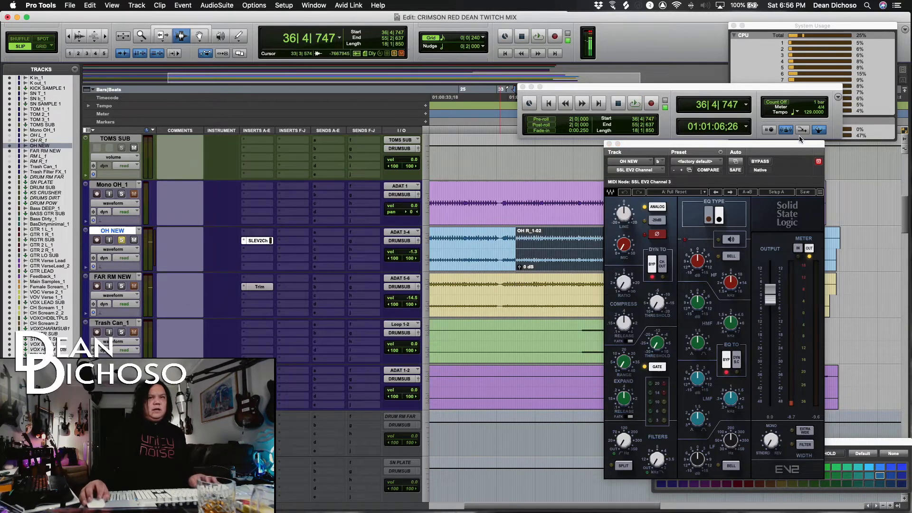
# Move the plug-in window clear and set OH NEW's high-pass filter to about 55 Hz and low-pass filter to about 12 kHz.
pyautogui.moveTo(744, 143); pyautogui.dragTo(627, 104)
pyautogui.press('space')
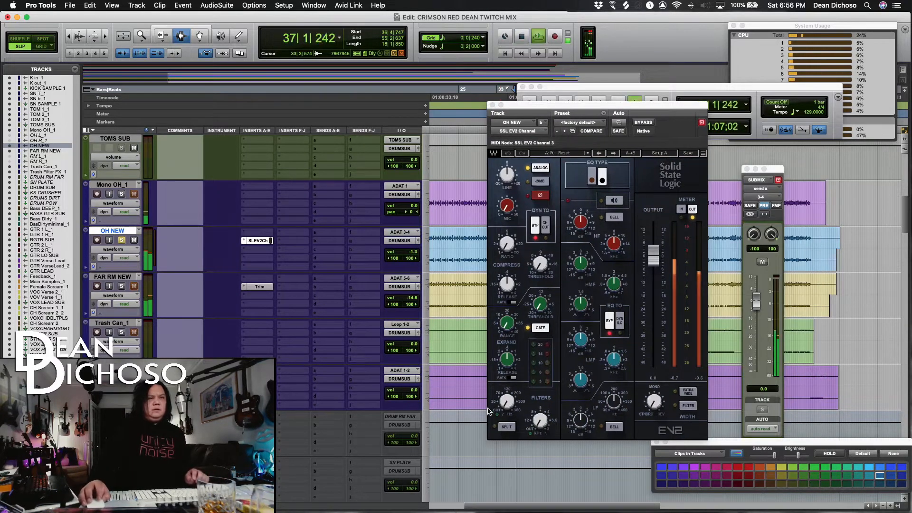
pyautogui.moveTo(504, 408); pyautogui.dragTo(507, 404)
pyautogui.press('space')
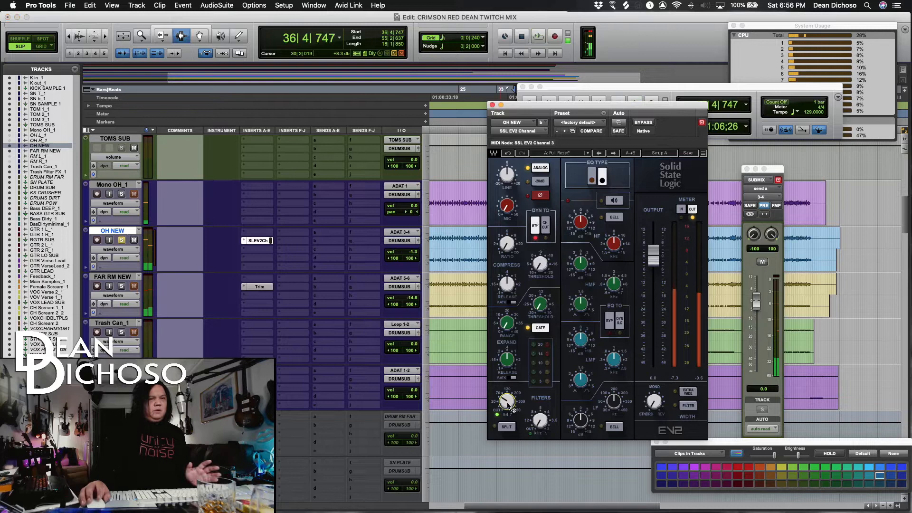
pyautogui.press('space')
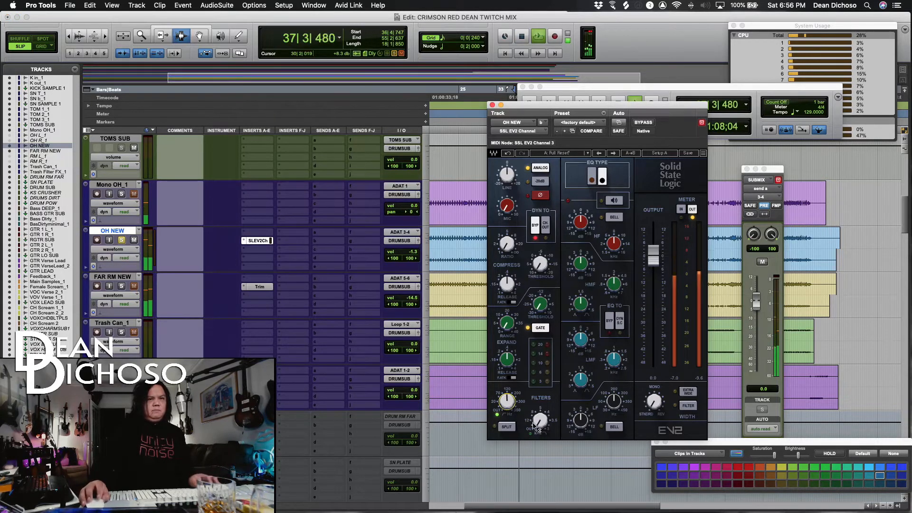
pyautogui.moveTo(549, 426); pyautogui.dragTo(543, 430)
pyautogui.press('space')
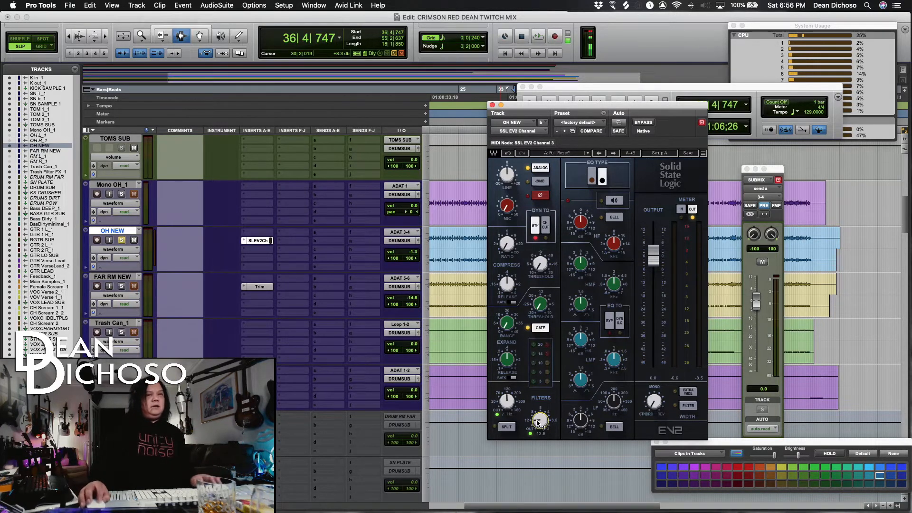
pyautogui.press('space')
pyautogui.press('space')
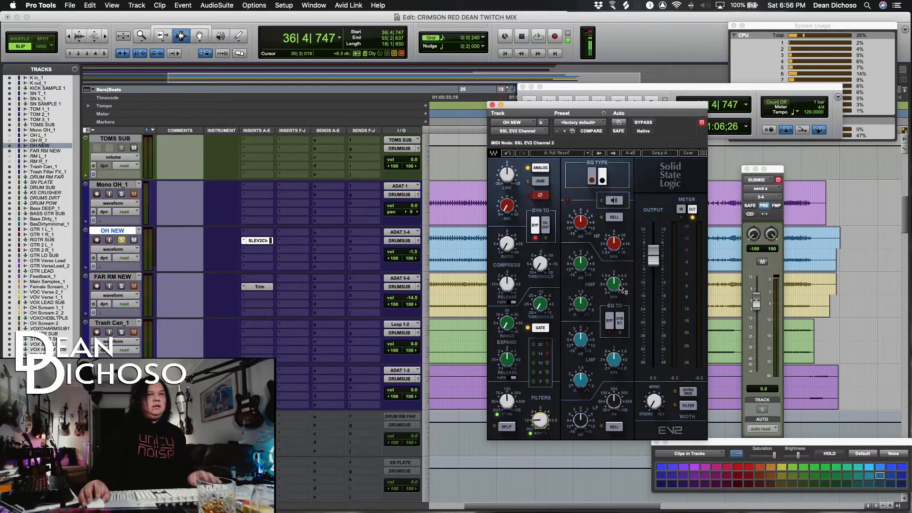
# Raise the HMF band's frequency on OH NEW and cut the band's gain slightly.
pyautogui.press('space')
pyautogui.scroll(3, 615, 290)
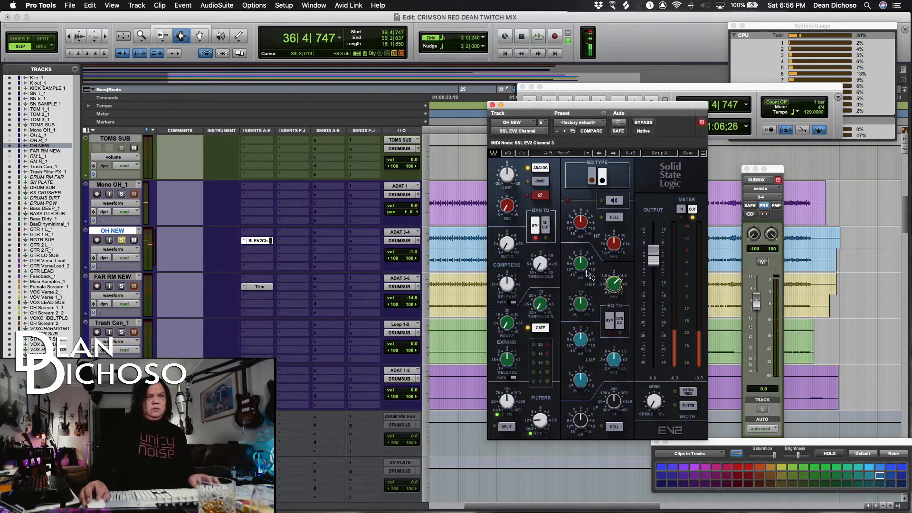
pyautogui.scroll(-5, 581, 263)
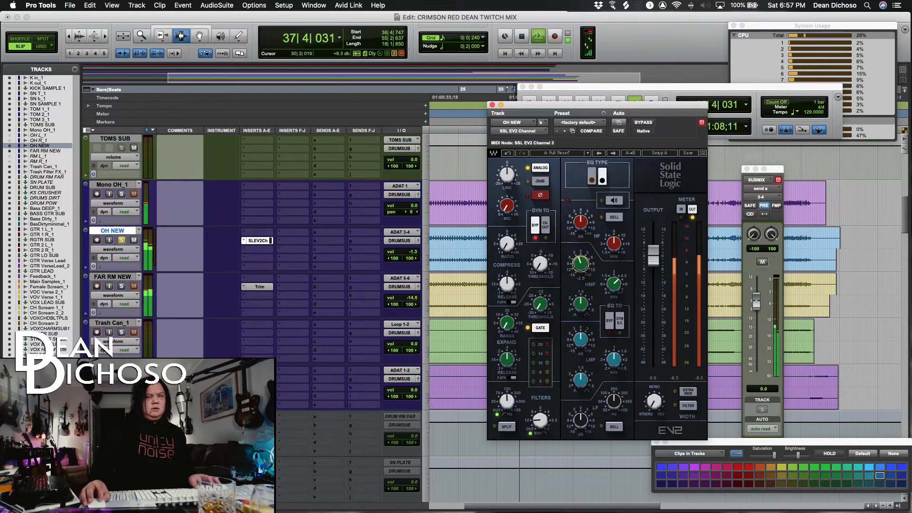
pyautogui.moveTo(614, 289)
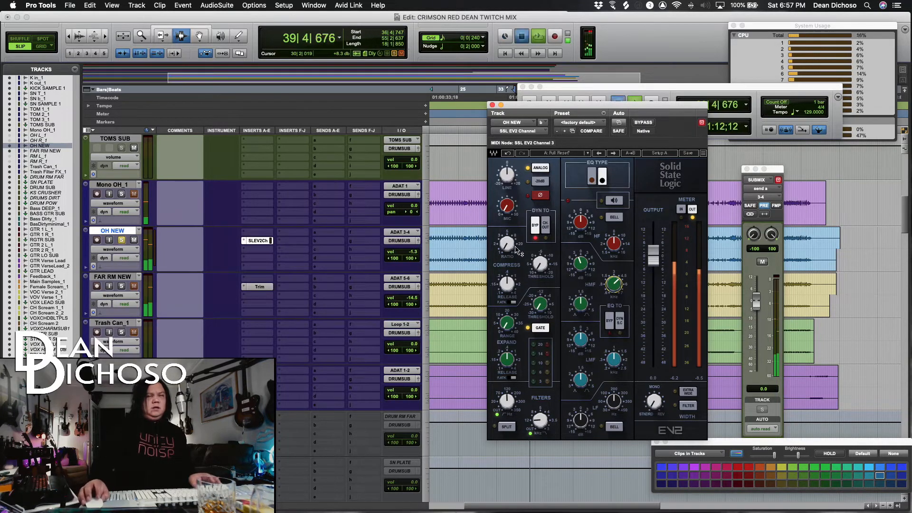
# Engage OH NEW's dynamics section, adjust the compressor ratio and threshold, and raise the plug-in output to 4.3.
pyautogui.press('space')
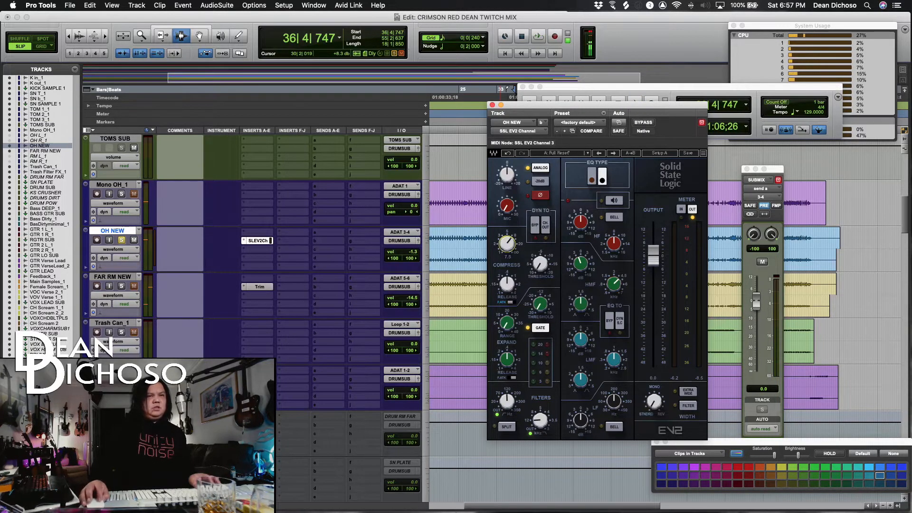
pyautogui.press('space')
pyautogui.moveTo(540, 263)
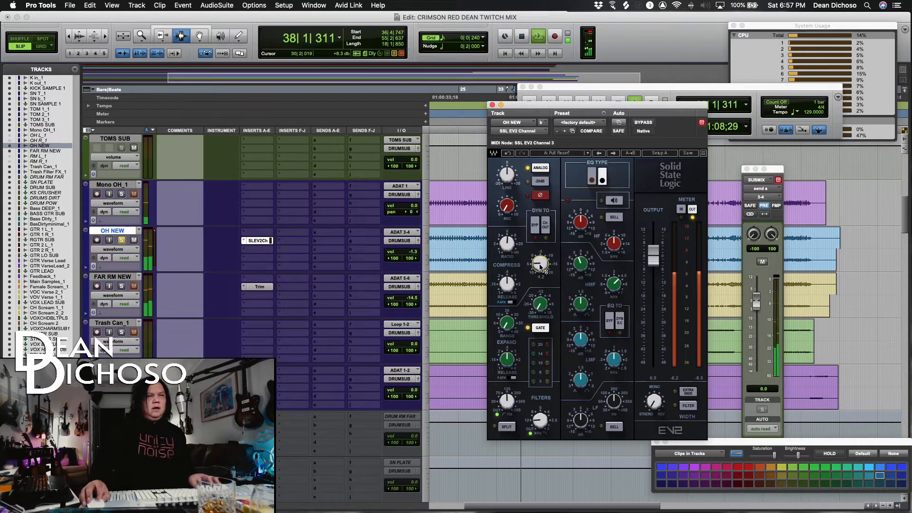
pyautogui.moveTo(653, 255); pyautogui.dragTo(654, 245)
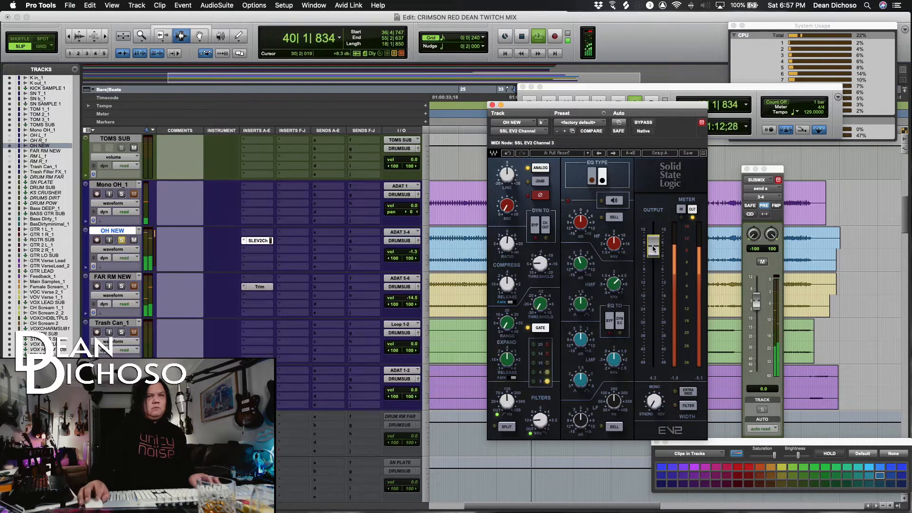
# Take OH NEW out of solo and set the track's volume to -2.0 against the full drum mix.
pyautogui.click(122, 240)
pyautogui.moveTo(411, 254); pyautogui.dragTo(413, 257)
pyautogui.moveTo(546, 105); pyautogui.dragTo(662, 177)
pyautogui.click(122, 240)
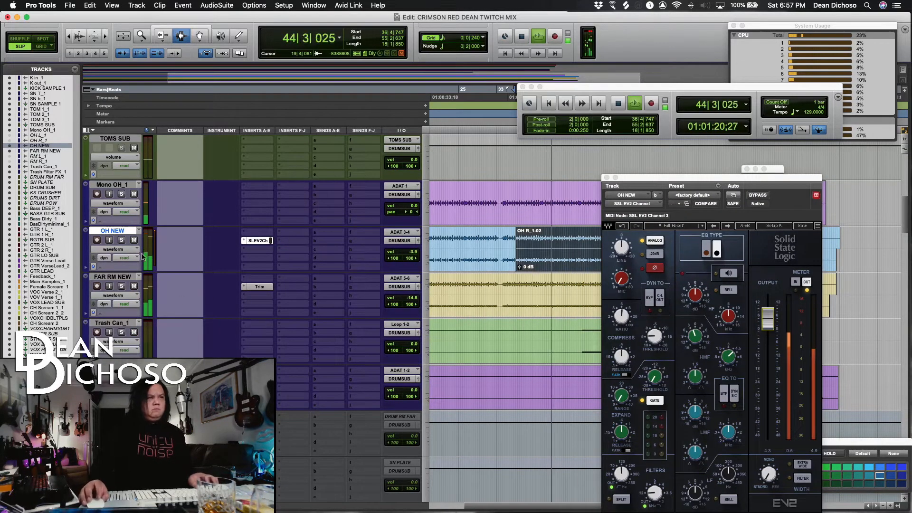
pyautogui.moveTo(411, 255); pyautogui.dragTo(409, 256)
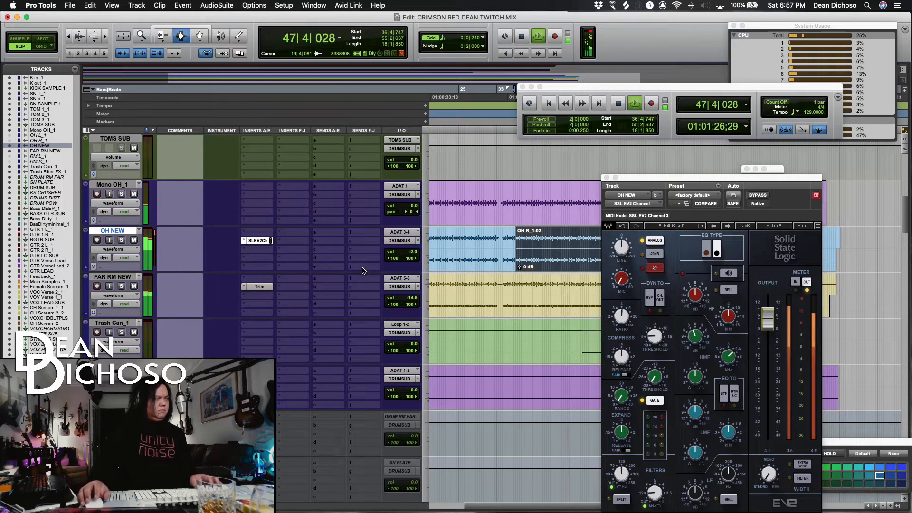
# Audition the drum mix and set OH NEW's volume to -2.7.
pyautogui.press('space')
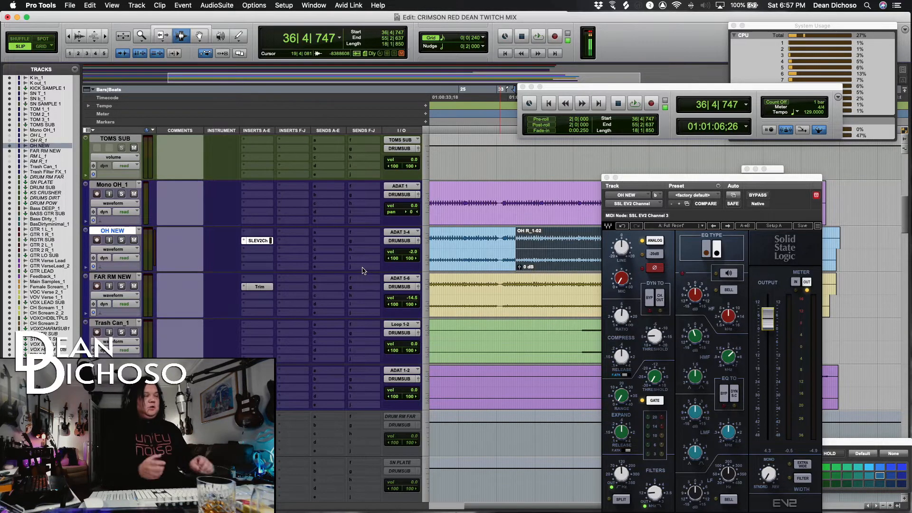
pyautogui.press('space')
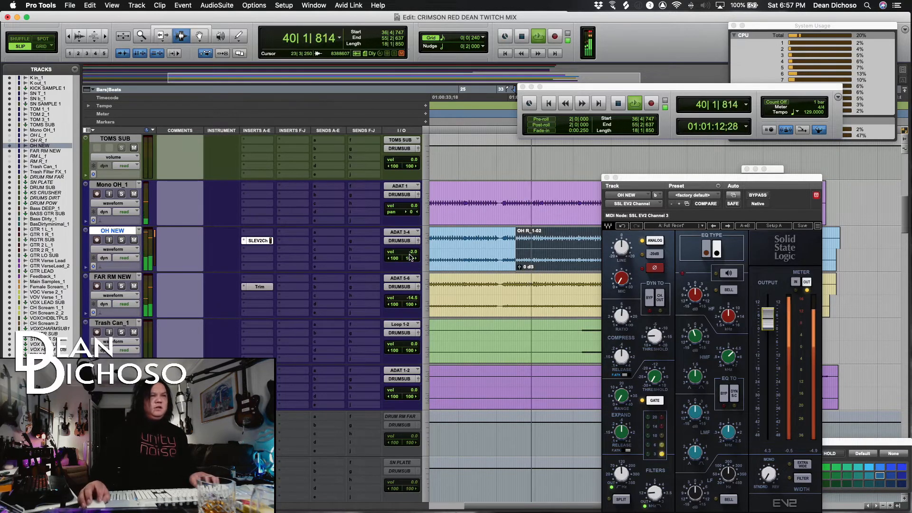
pyautogui.press('space')
pyautogui.moveTo(412, 255); pyautogui.dragTo(413, 256)
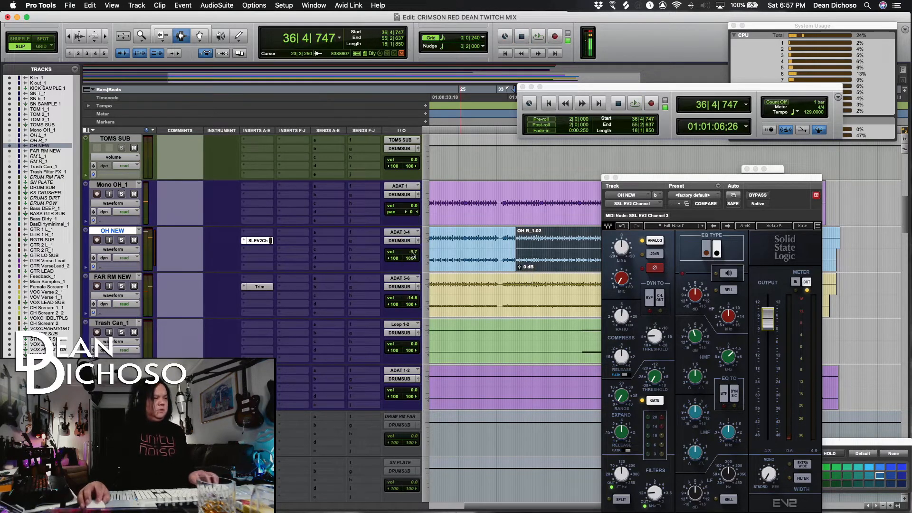
# Fine-tune the DRUM SUB volume to -13.1 during playback.
pyautogui.press('space')
pyautogui.scroll(-5, 414, 333)
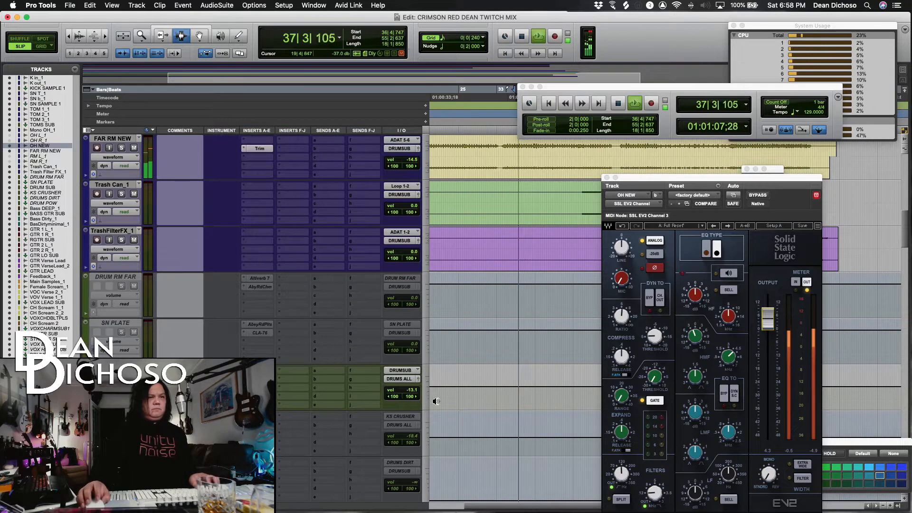
pyautogui.moveTo(415, 390); pyautogui.dragTo(417, 392)
# Move OH NEW's EV2 Channel down one insert slot and add the stereo Lo-Fi plug-in ahead of it.
pyautogui.scroll(5, 417, 395)
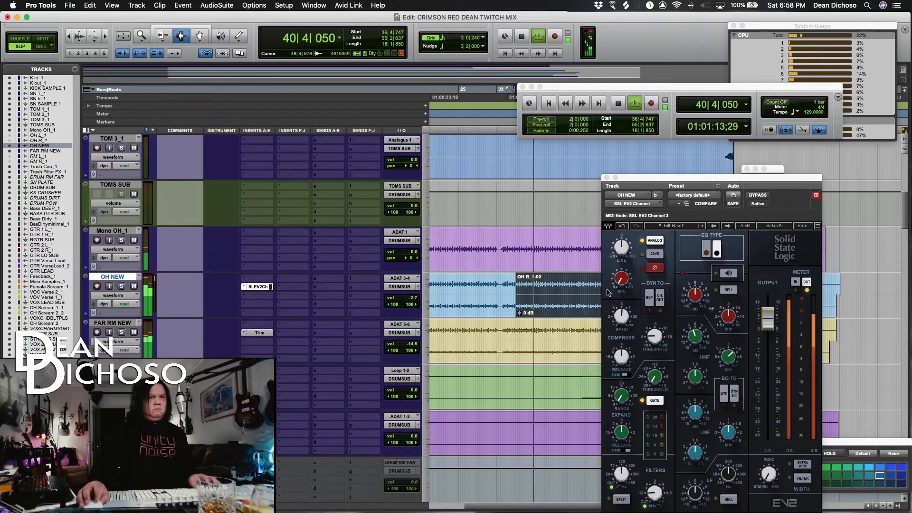
pyautogui.moveTo(256, 290); pyautogui.dragTo(265, 295)
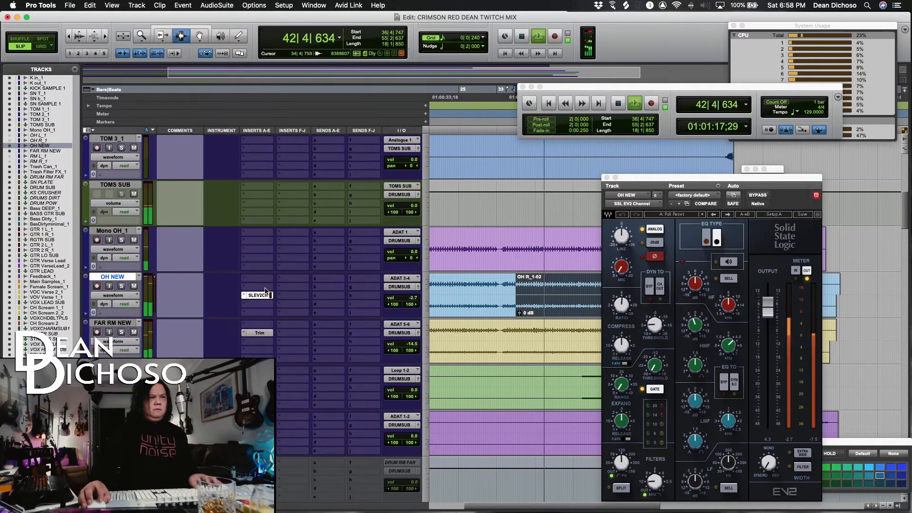
pyautogui.click(265, 294)
pyautogui.moveTo(288, 287)
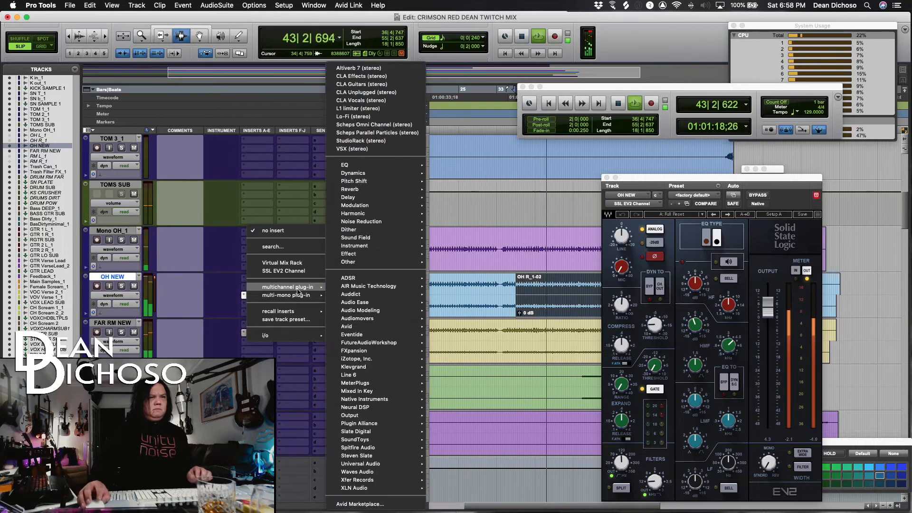
pyautogui.click(361, 117)
# Set the Lo-Fi distortion on OH NEW to 0.4.
pyautogui.press('space')
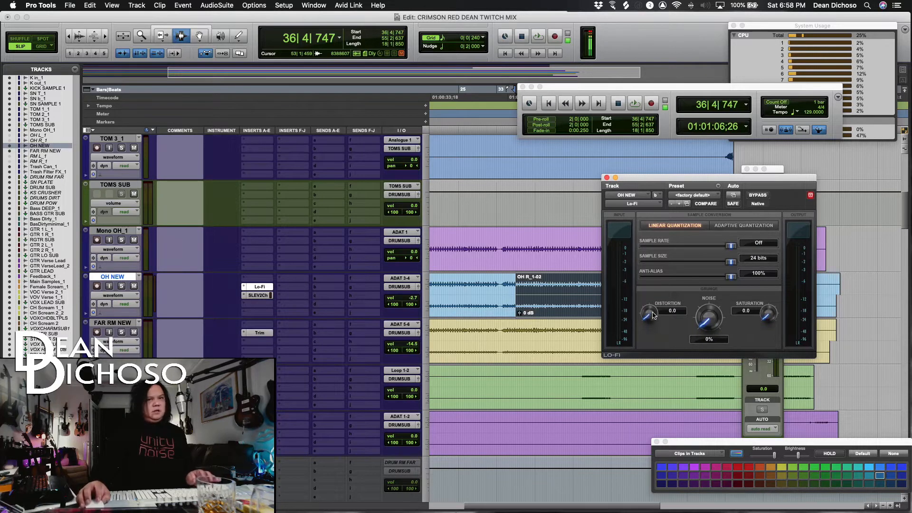
pyautogui.press('space')
pyautogui.moveTo(653, 318); pyautogui.dragTo(649, 311)
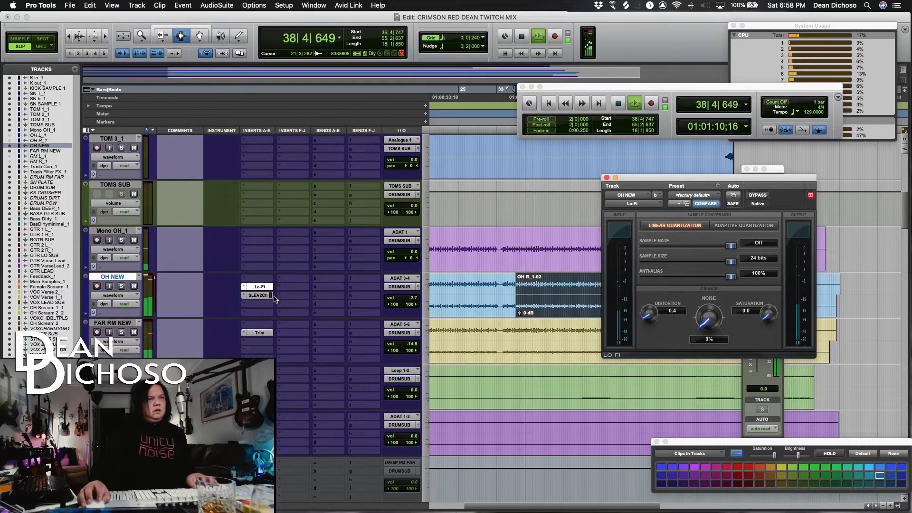
# Lower OH NEW's EV2 Channel output to 1.3 and close the plug-in window.
pyautogui.click(258, 295)
pyautogui.moveTo(768, 310); pyautogui.dragTo(768, 317)
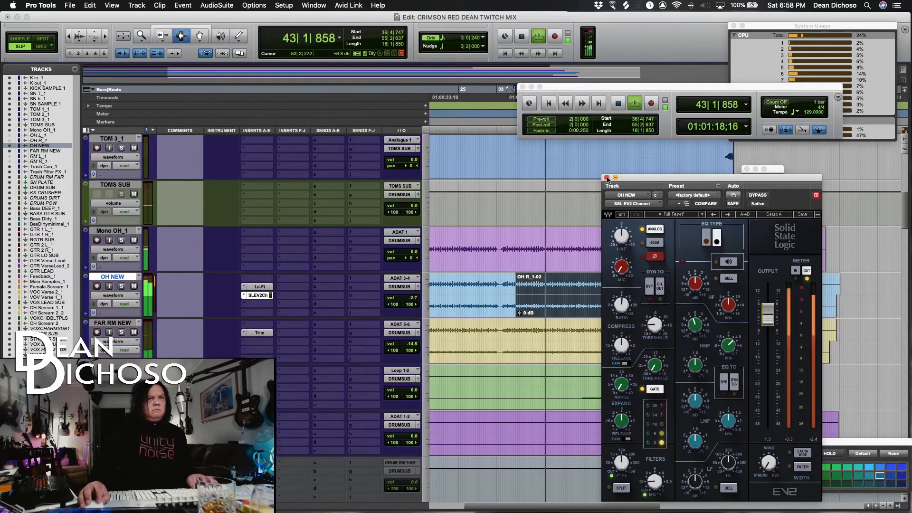
pyautogui.click(607, 178)
# Check the DRUM SUB level, set its Scheps Omni Channel MID EQ gain to 5.8, and close the plug-in.
pyautogui.scroll(-10, 509, 293)
pyautogui.scroll(-2, 509, 293)
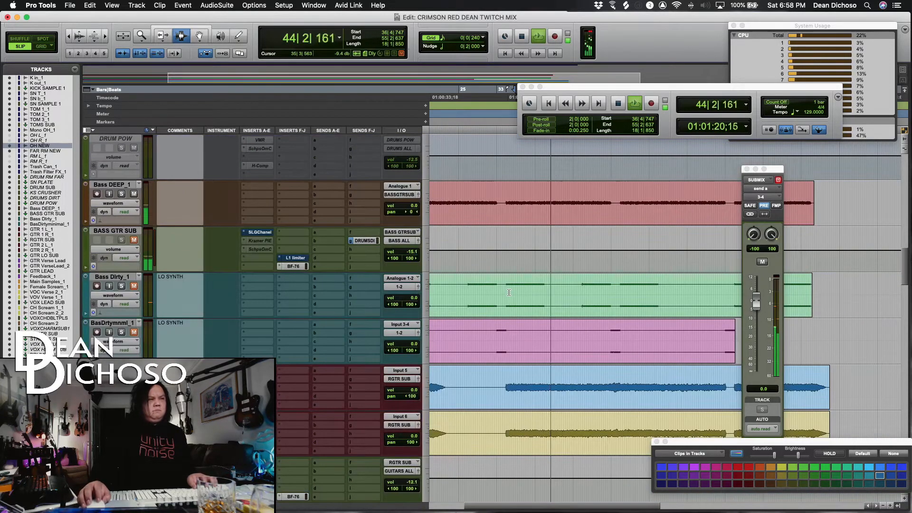
pyautogui.scroll(8, 475, 238)
pyautogui.moveTo(413, 208); pyautogui.dragTo(413, 209)
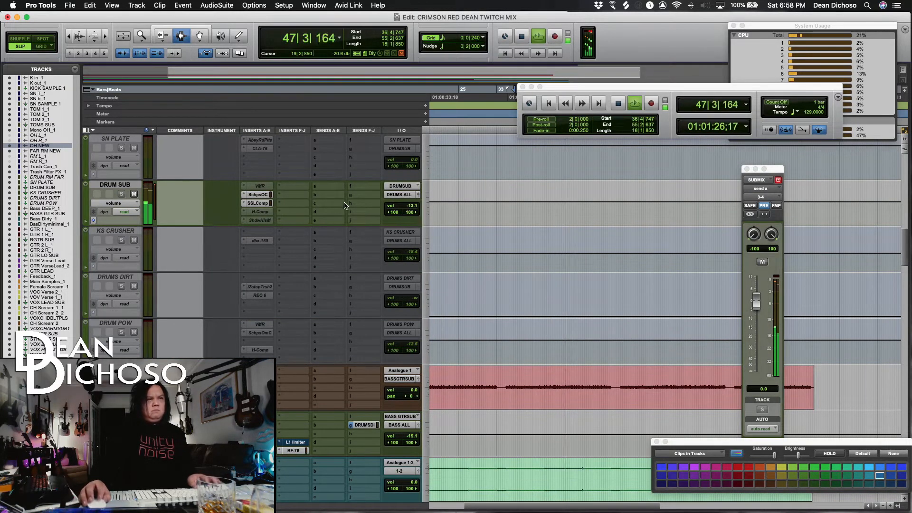
pyautogui.click(258, 195)
pyautogui.moveTo(589, 105); pyautogui.dragTo(523, 87)
pyautogui.click(567, 297)
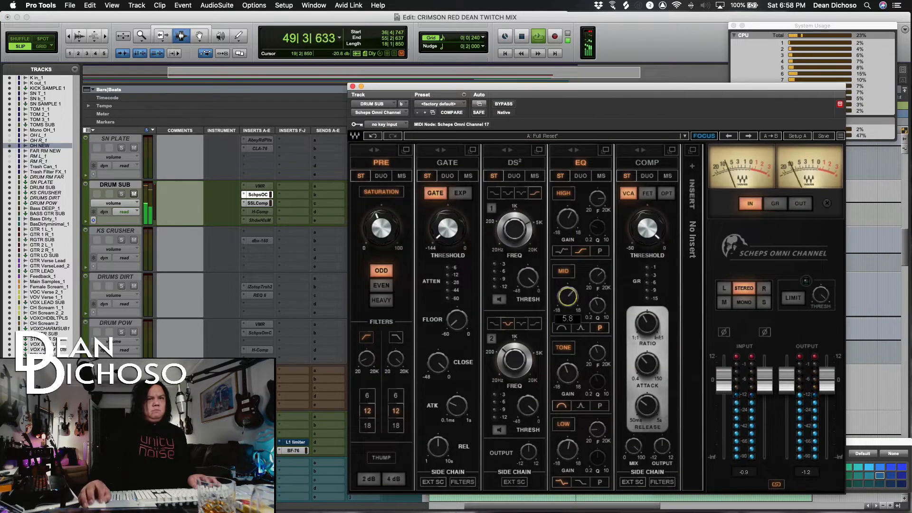
pyautogui.click(353, 86)
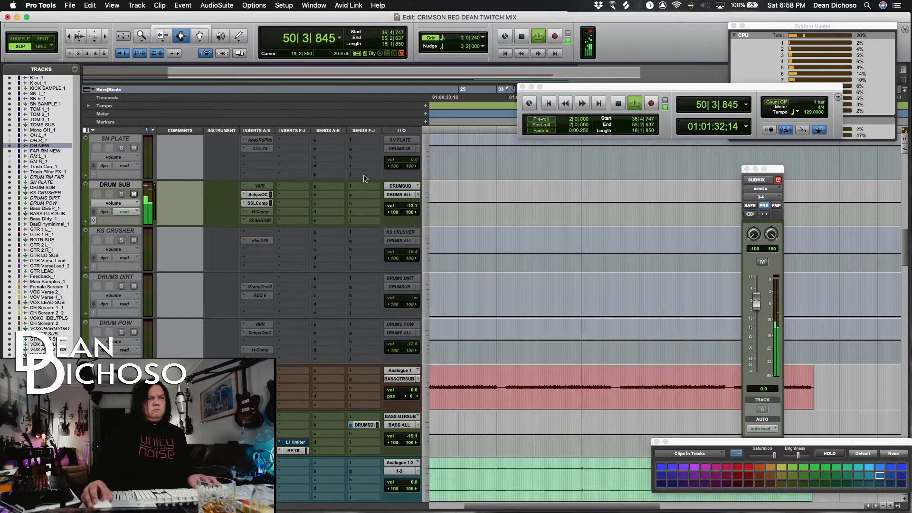
# Lower the Trash Can_1 track's volume to -4.6.
pyautogui.scroll(10, 399, 243)
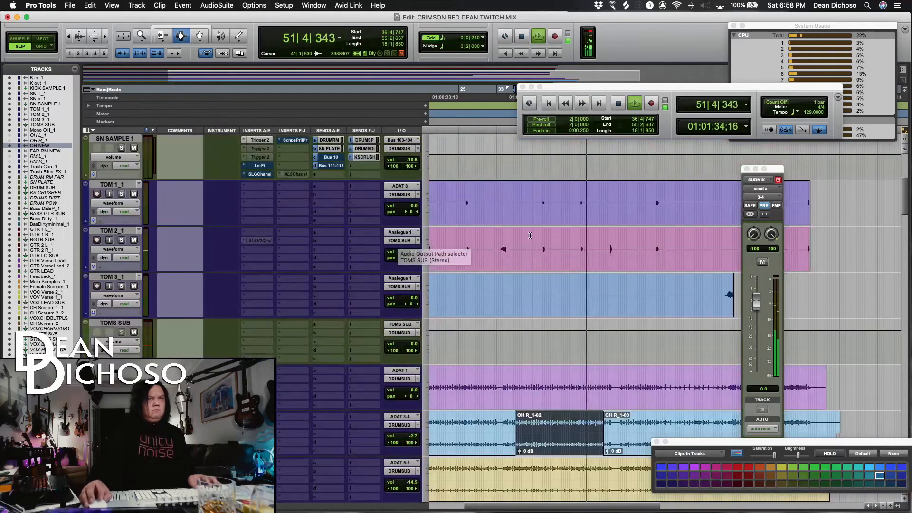
pyautogui.scroll(-2, 525, 233)
pyautogui.scroll(-6, 462, 269)
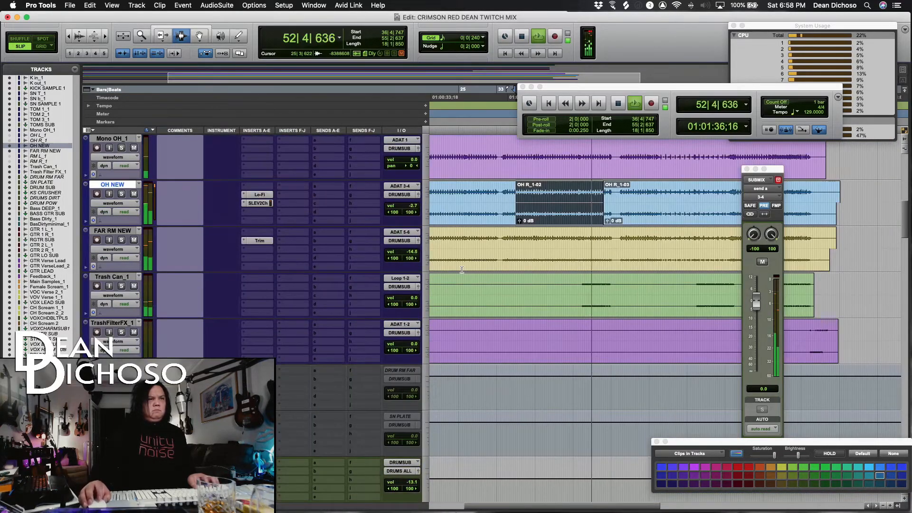
pyautogui.moveTo(413, 298); pyautogui.dragTo(414, 307)
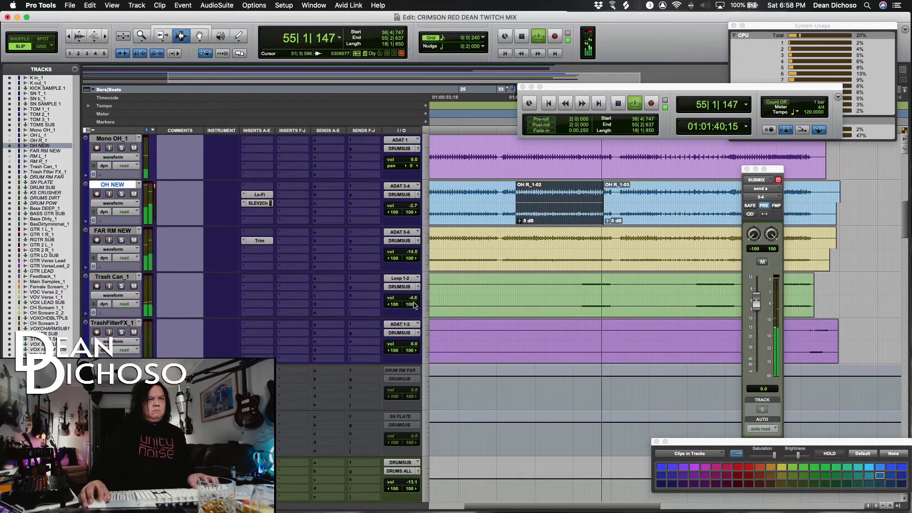
pyautogui.scroll(7, 442, 292)
pyautogui.scroll(4, 451, 289)
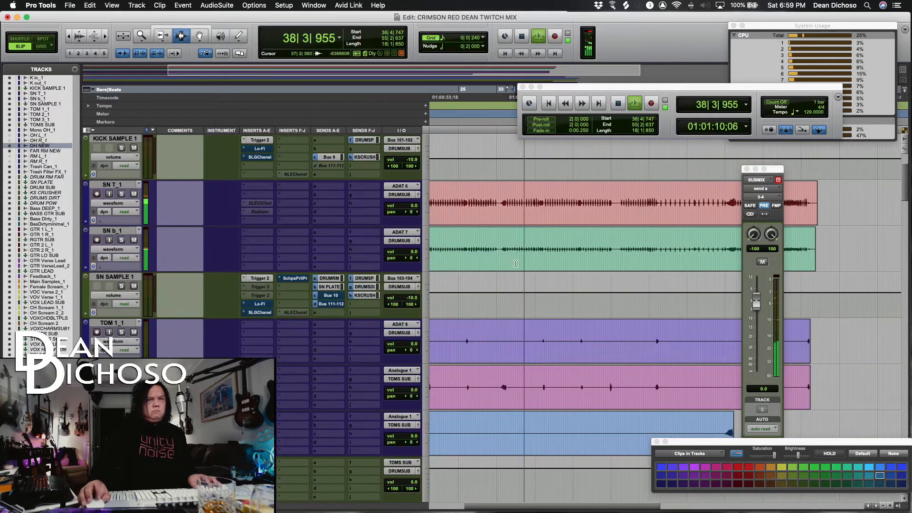
# Insert an SSL EV2 Channel plug-in in the first insert slot of the SN T_1 track.
pyautogui.press('space')
pyautogui.scroll(3, 475, 247)
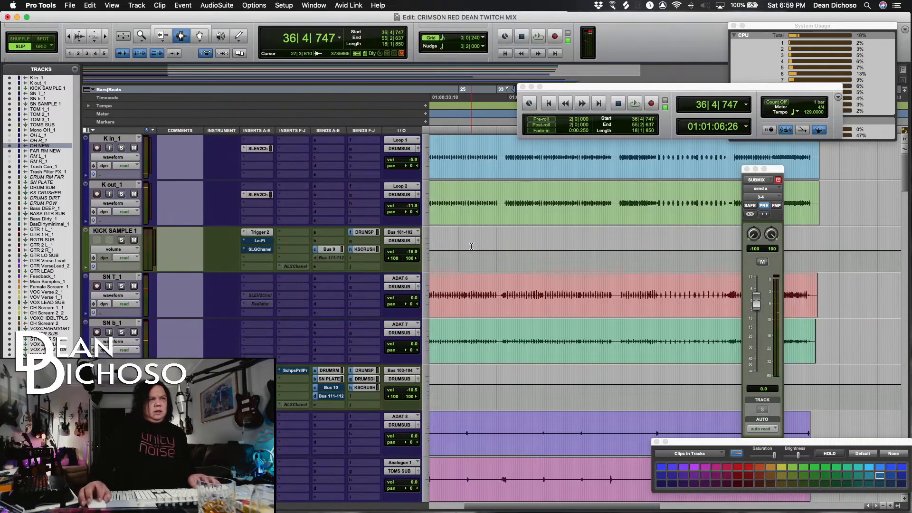
pyautogui.scroll(-3, 477, 243)
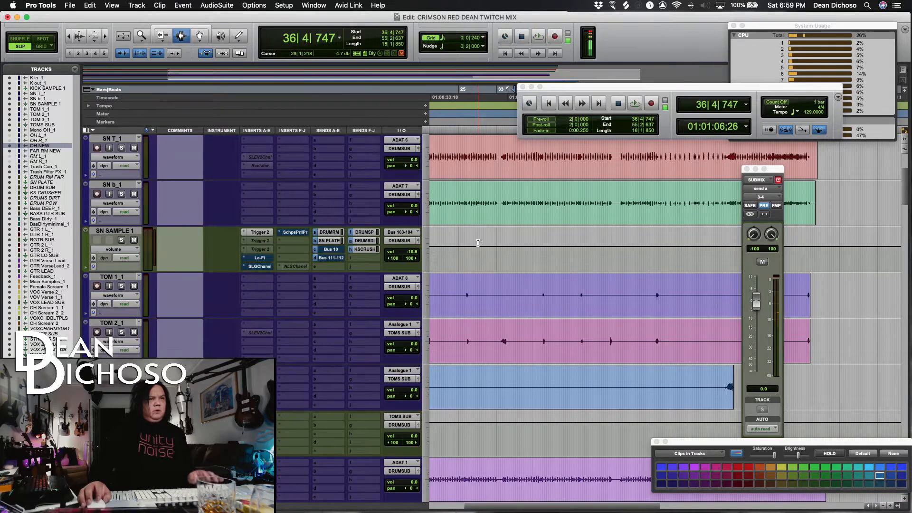
pyautogui.press('space')
pyautogui.scroll(2, 255, 208)
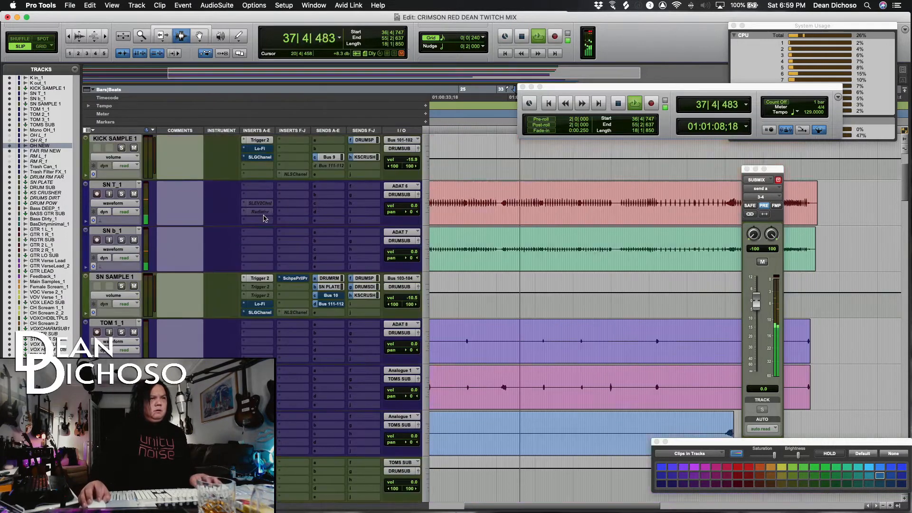
pyautogui.click(245, 244)
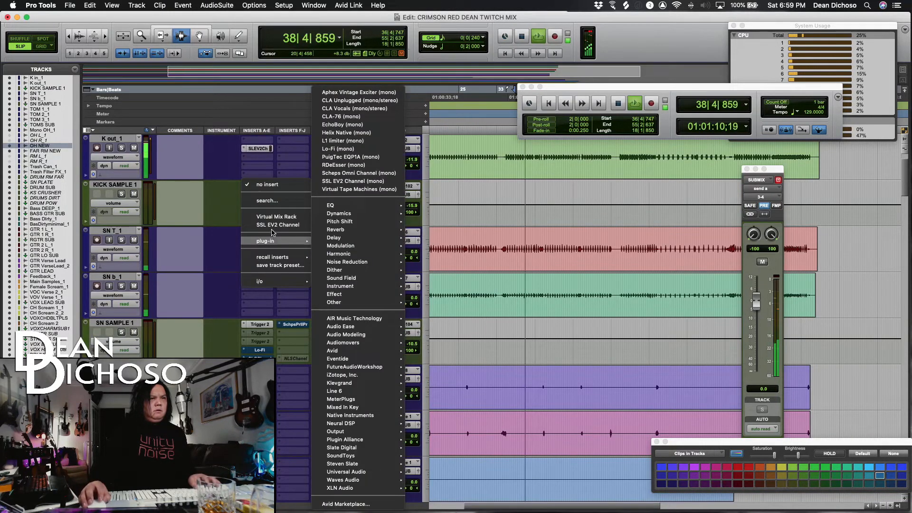
pyautogui.click(360, 232)
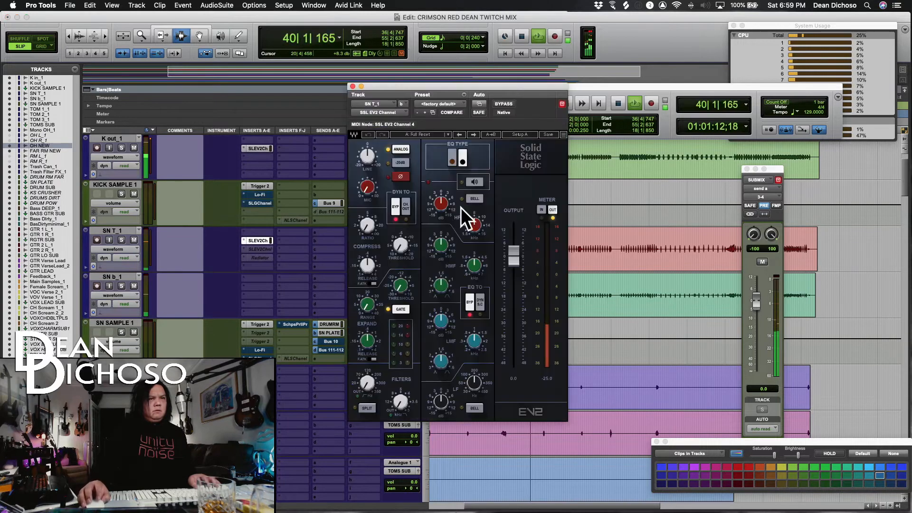
# Boost SN T_1's HF band in Bell mode and drive the mic preamp with the -20dB pad engaged.
pyautogui.click(476, 201)
pyautogui.moveTo(440, 212); pyautogui.dragTo(440, 197)
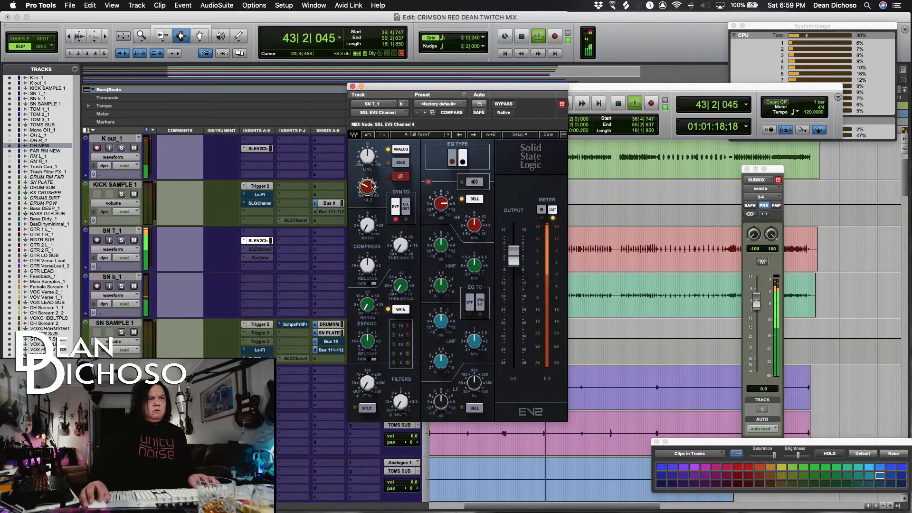
pyautogui.click(398, 163)
pyautogui.moveTo(371, 188)
pyautogui.mouseDown()
pyautogui.moveTo(370, 172)
pyautogui.moveTo(370, 190)
pyautogui.mouseUp()
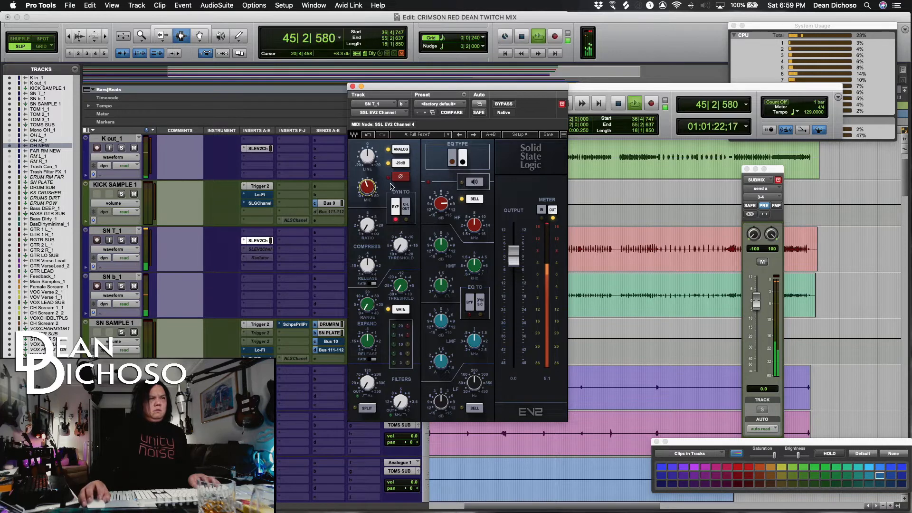
pyautogui.click(203, 262)
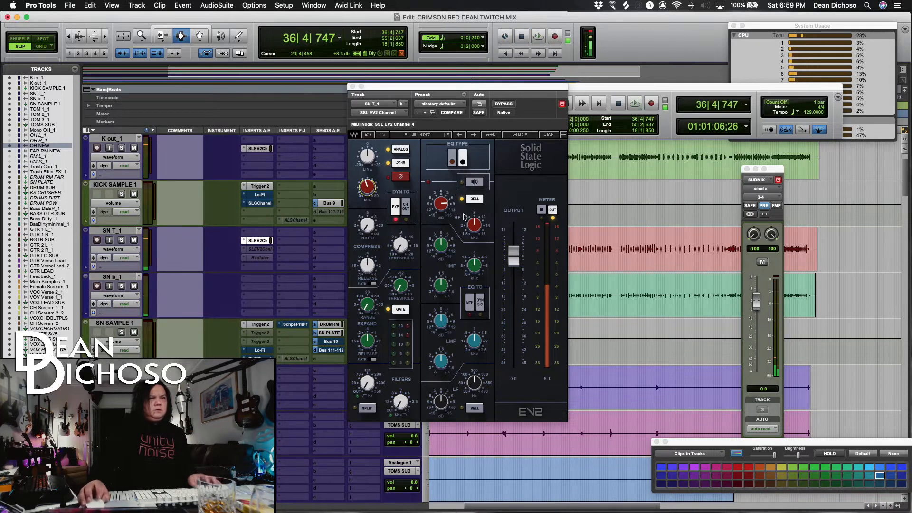
pyautogui.click(442, 210)
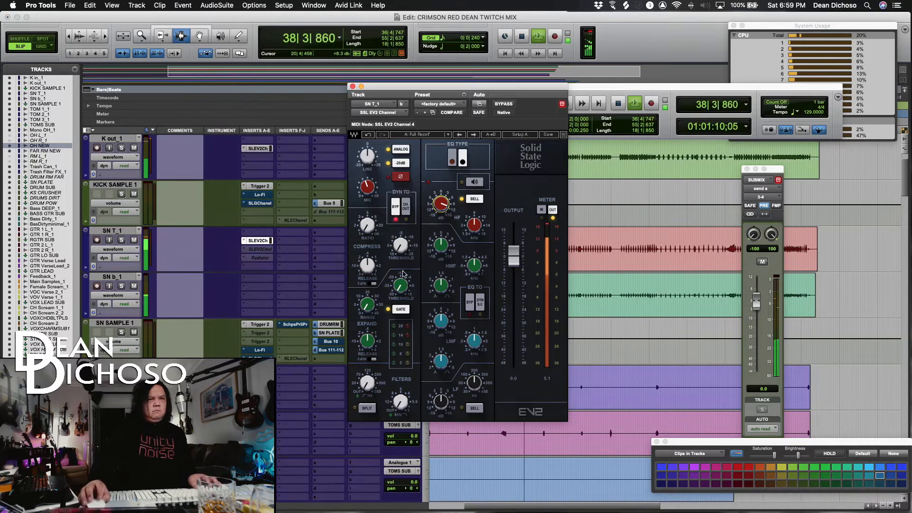
# Shorten the compressor release on SN T_1's EV2 Channel and set the compressor threshold to about -7.7.
pyautogui.moveTo(367, 265); pyautogui.dragTo(367, 276)
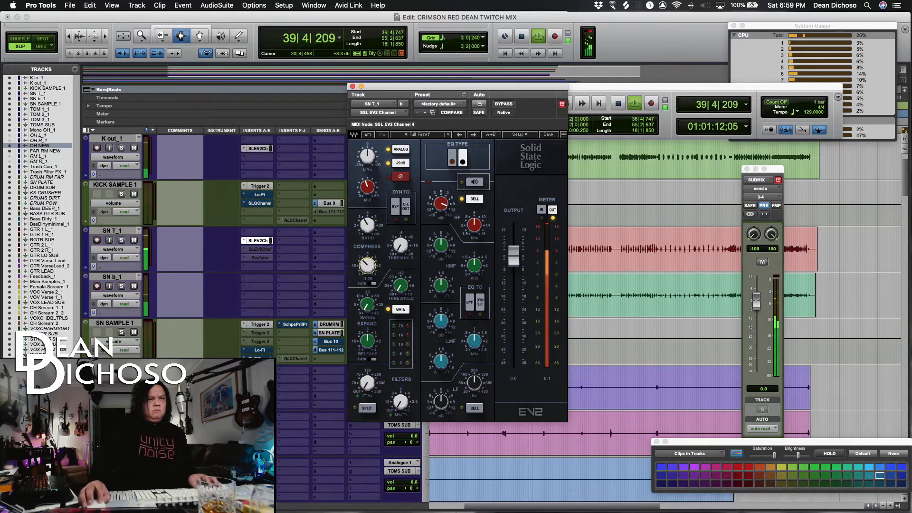
pyautogui.moveTo(401, 245); pyautogui.dragTo(401, 209)
pyautogui.moveTo(404, 249); pyautogui.dragTo(404, 254)
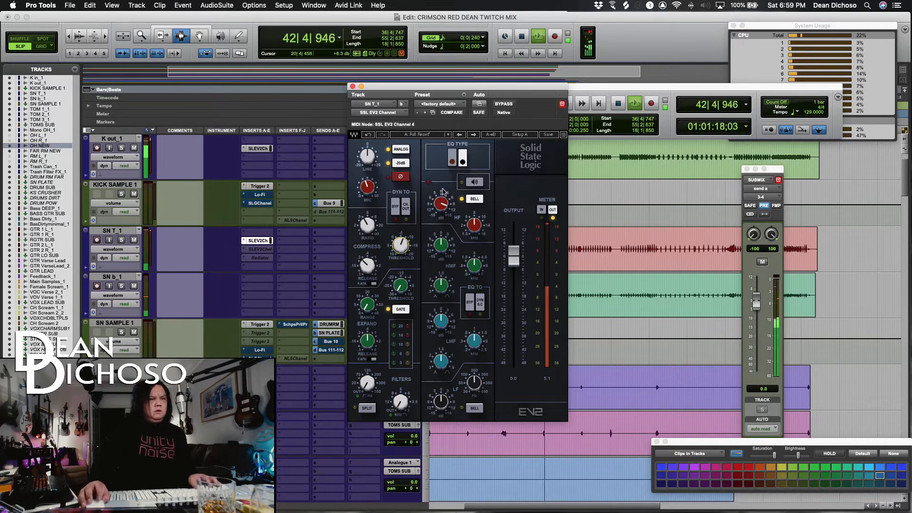
# Compare the playing snare top sound with the EV2 Channel bypassed and engaged.
pyautogui.click(502, 104)
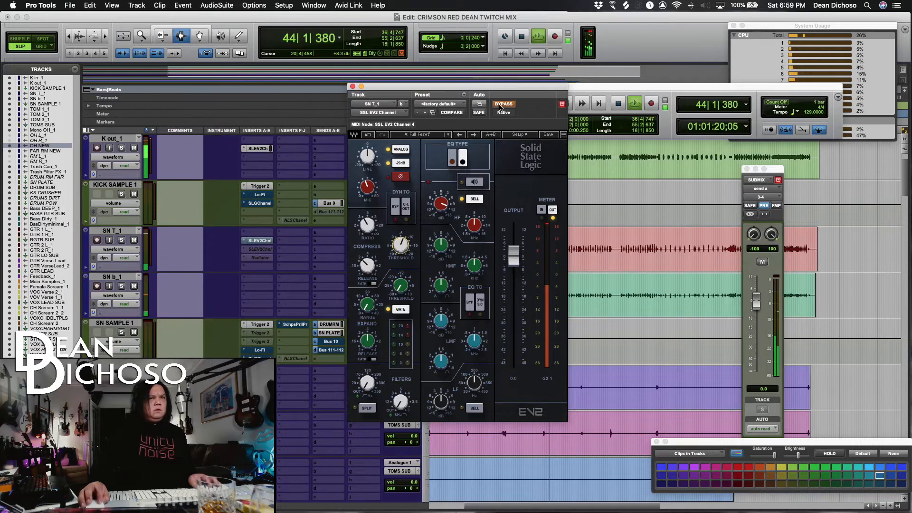
pyautogui.click(502, 105)
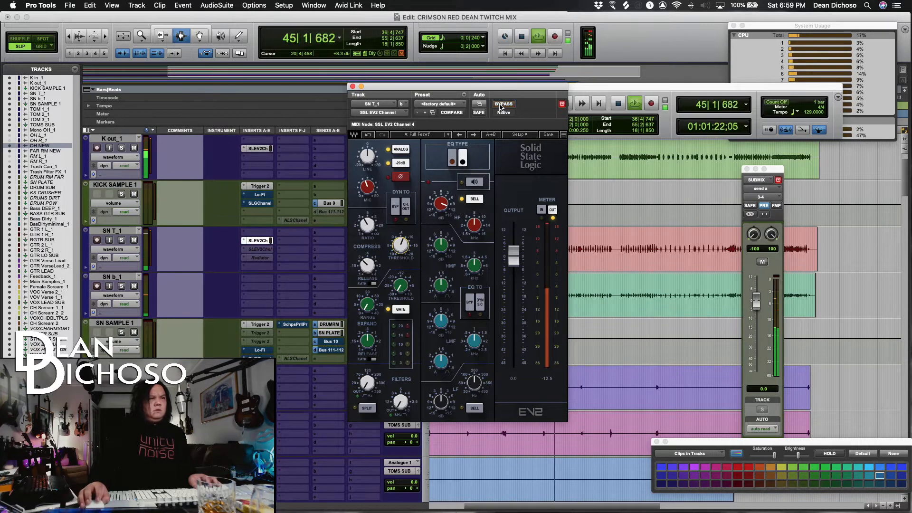
pyautogui.press('space')
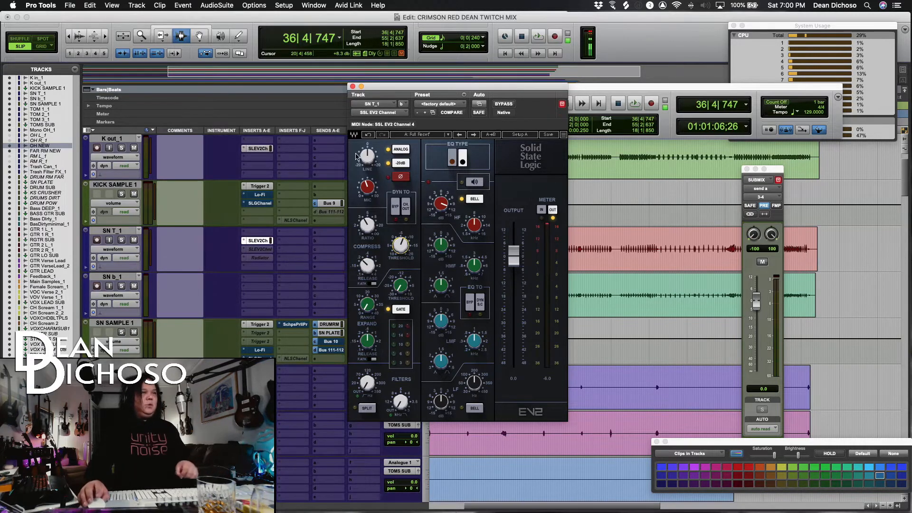
# Move the EV2 Channel window clear of the sends and I/O columns, select the SN T_1 track, and audition it.
pyautogui.moveTo(437, 93); pyautogui.dragTo(518, 101)
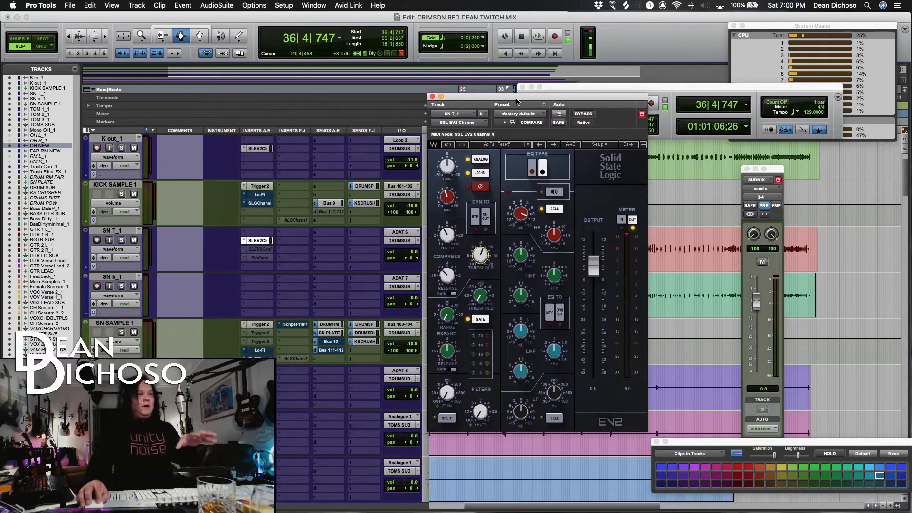
pyautogui.click(114, 231)
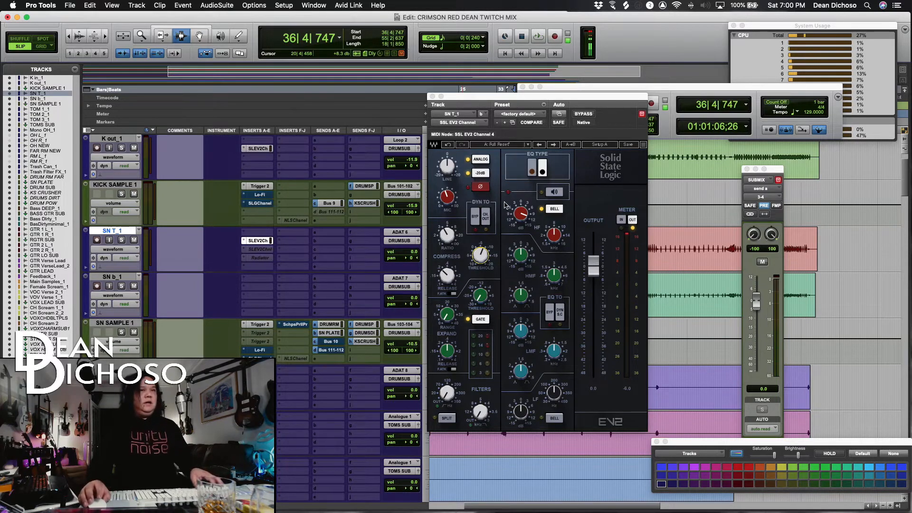
pyautogui.press('space')
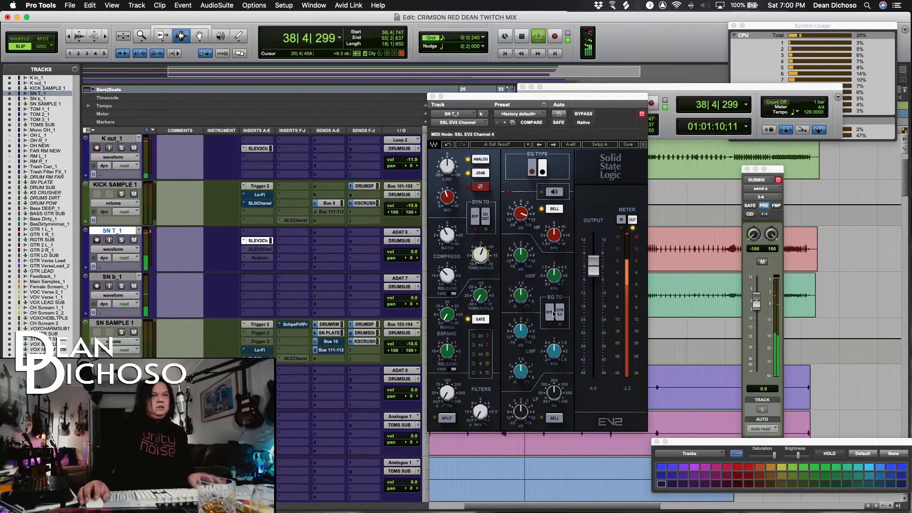
pyautogui.press('space')
# Check SN T_1's compressor threshold and release, and replay the section with the EV2 Channel bypassed and active.
pyautogui.click(480, 255)
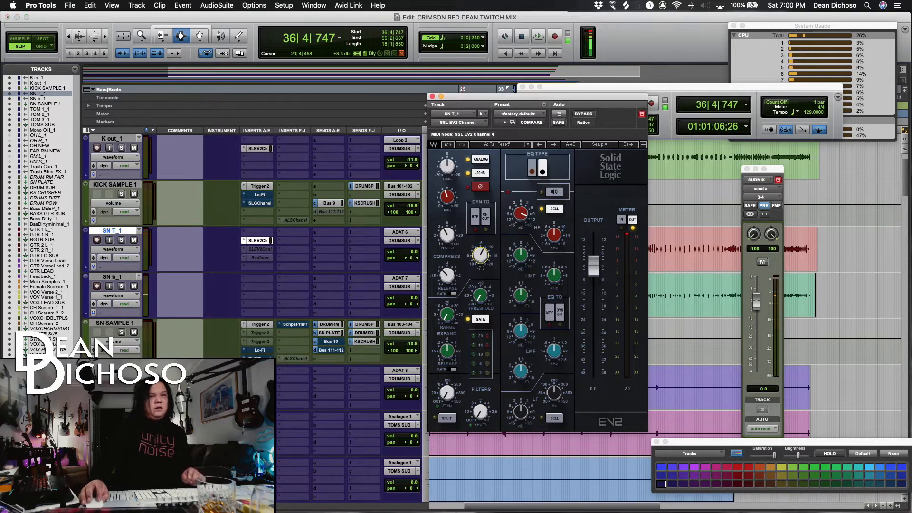
pyautogui.moveTo(444, 277)
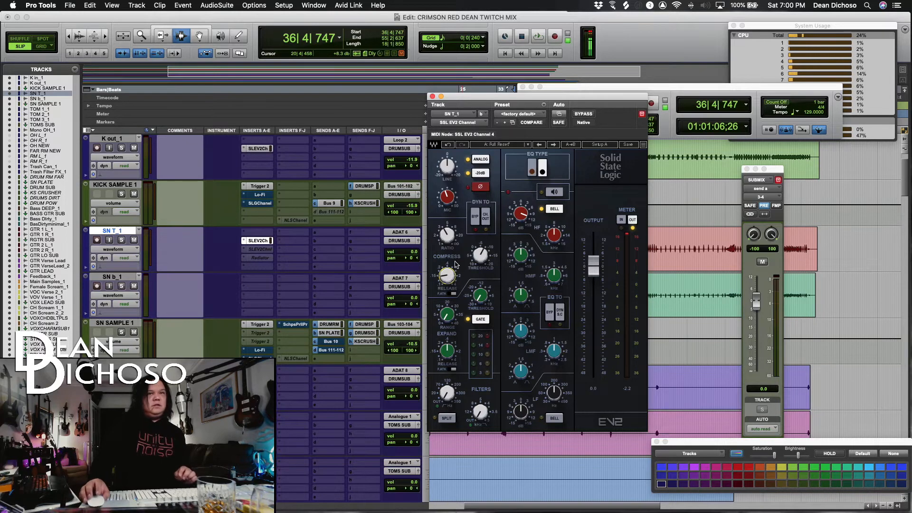
pyautogui.click(583, 114)
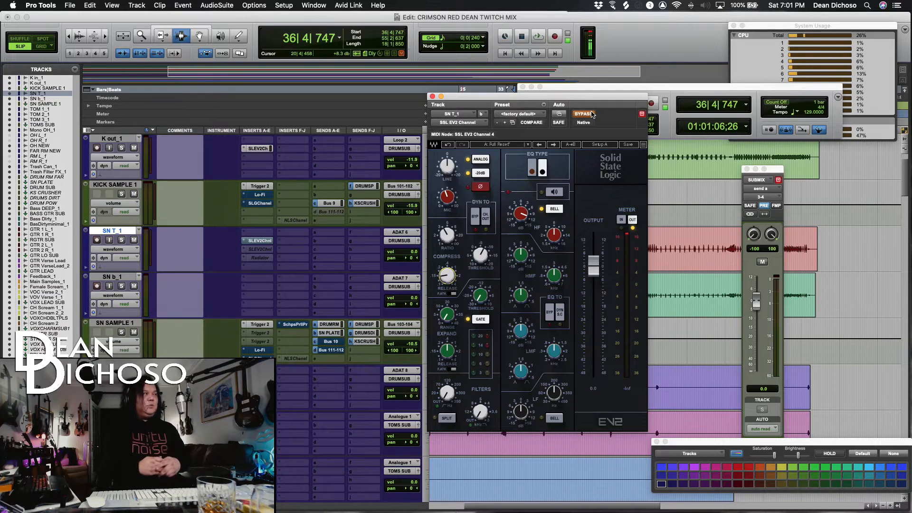
pyautogui.press('space')
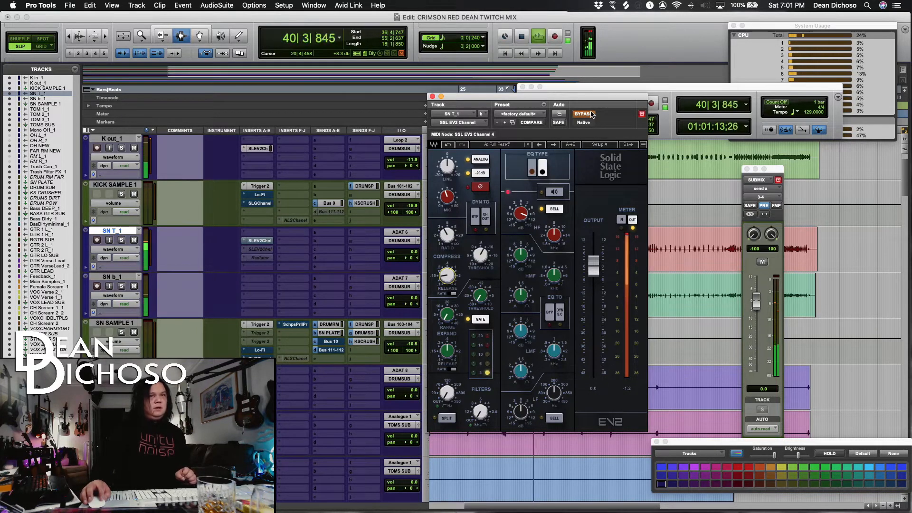
pyautogui.click(591, 113)
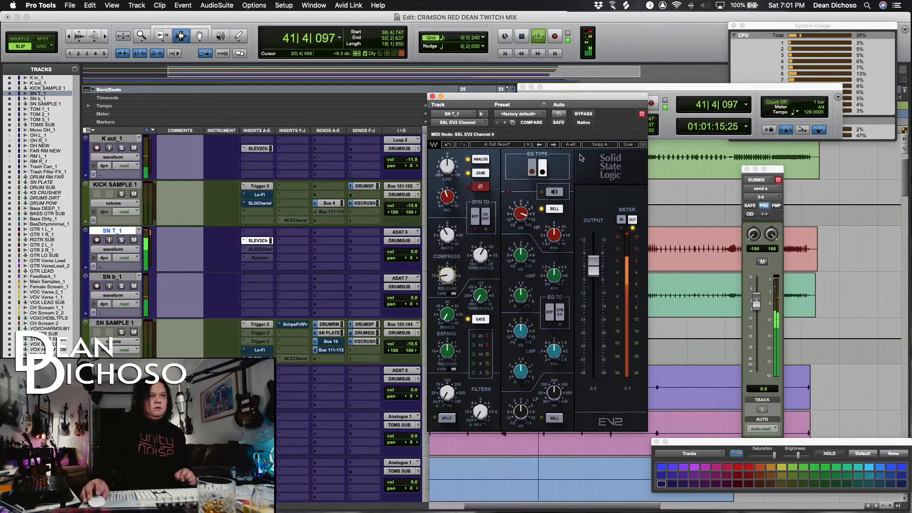
pyautogui.press('space')
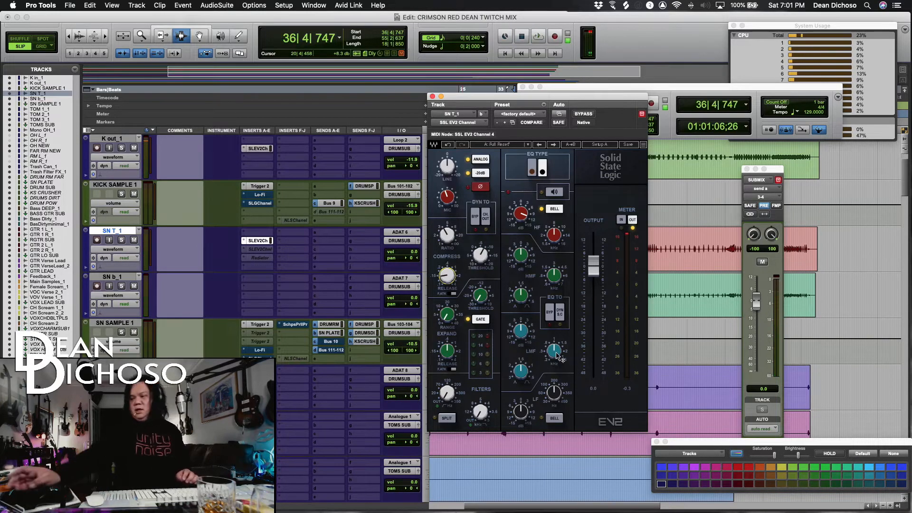
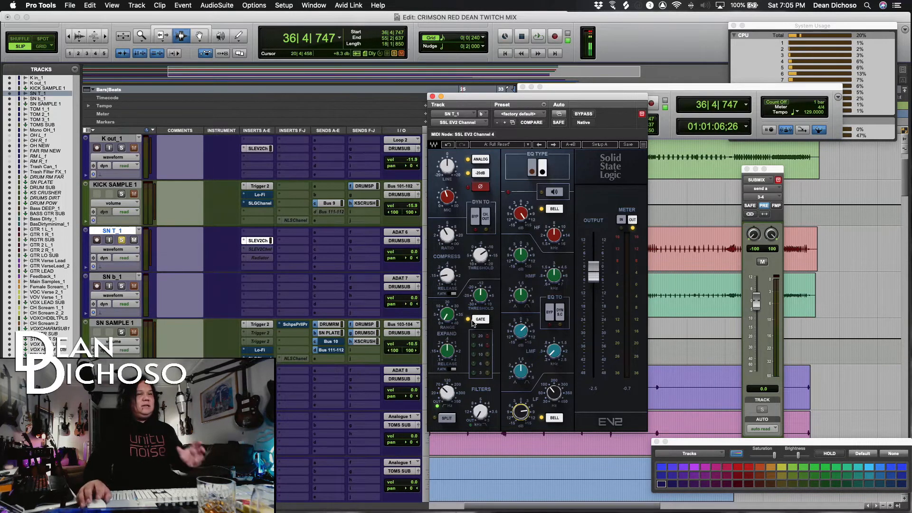
# Adjust the gate range and threshold in SN T_1's EV2 Channel and set the gate release to 0.33.
pyautogui.moveTo(450, 317); pyautogui.dragTo(450, 284)
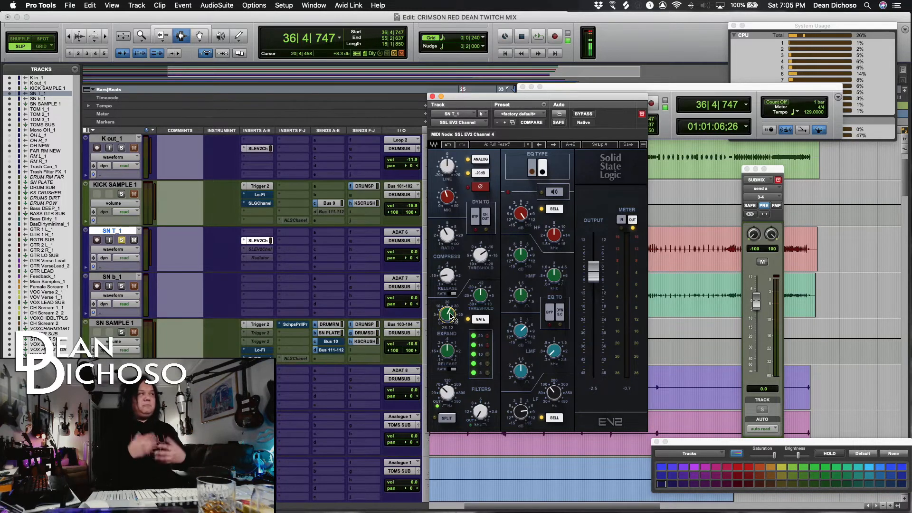
pyautogui.press('space')
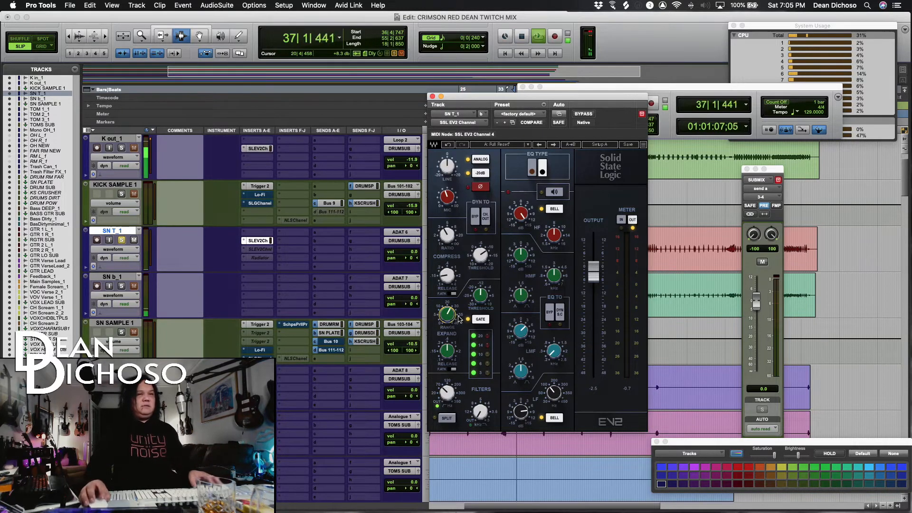
pyautogui.moveTo(481, 297)
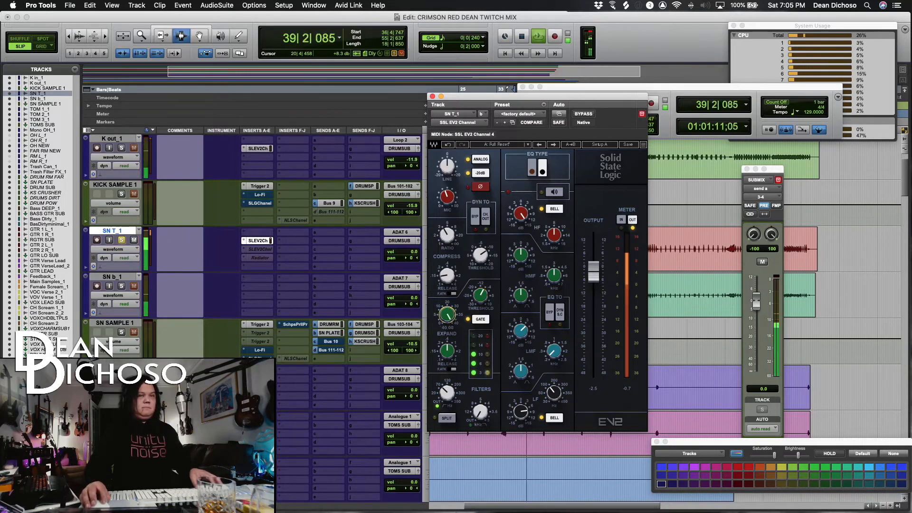
pyautogui.moveTo(447, 314); pyautogui.dragTo(447, 316)
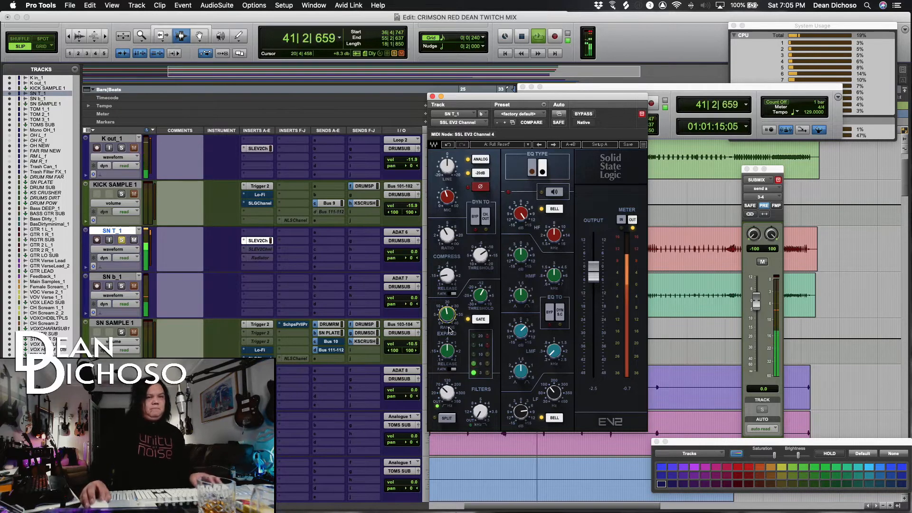
pyautogui.moveTo(447, 350); pyautogui.dragTo(450, 353)
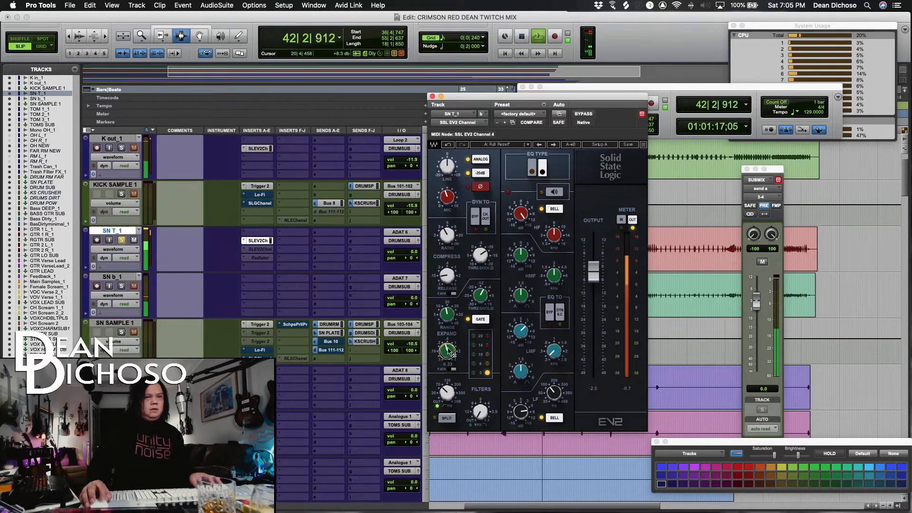
pyautogui.press('space')
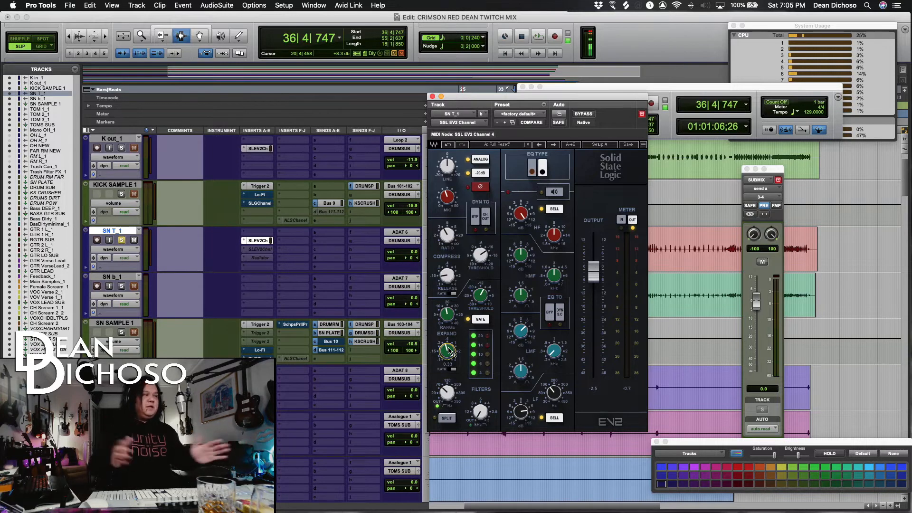
# Fine-tune the gate release in SN T_1's EV2 Channel to 0.34 during playback.
pyautogui.press('space')
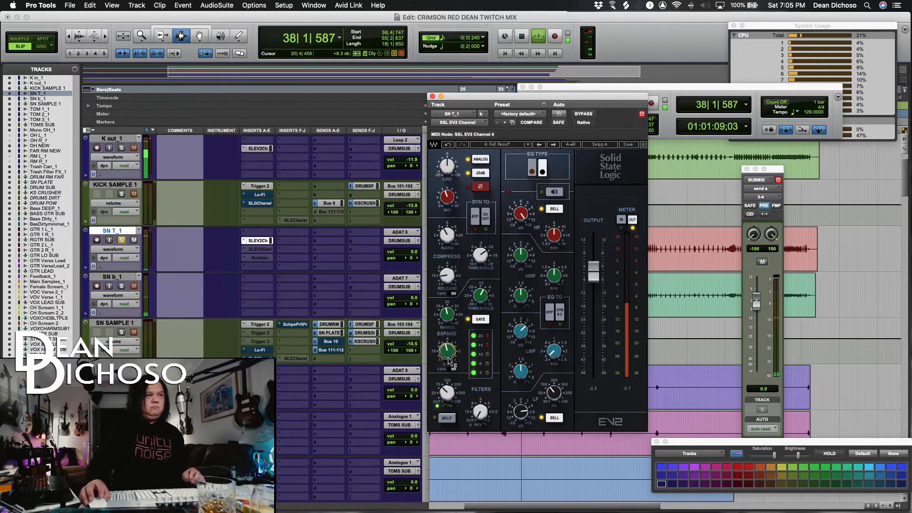
pyautogui.moveTo(446, 352); pyautogui.dragTo(445, 351)
pyautogui.press('space')
# Unsolo SN T_1 and audition the gated snare top within the full drum mix.
pyautogui.press('space')
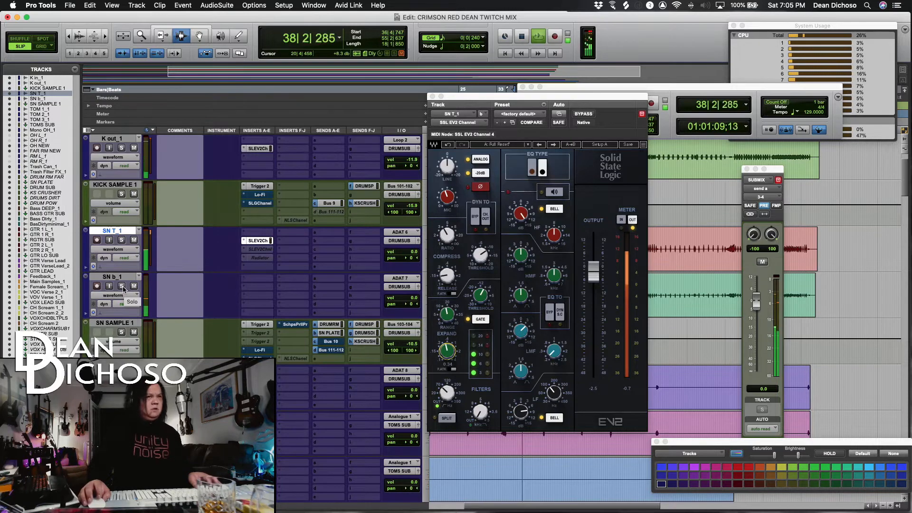
pyautogui.press('space')
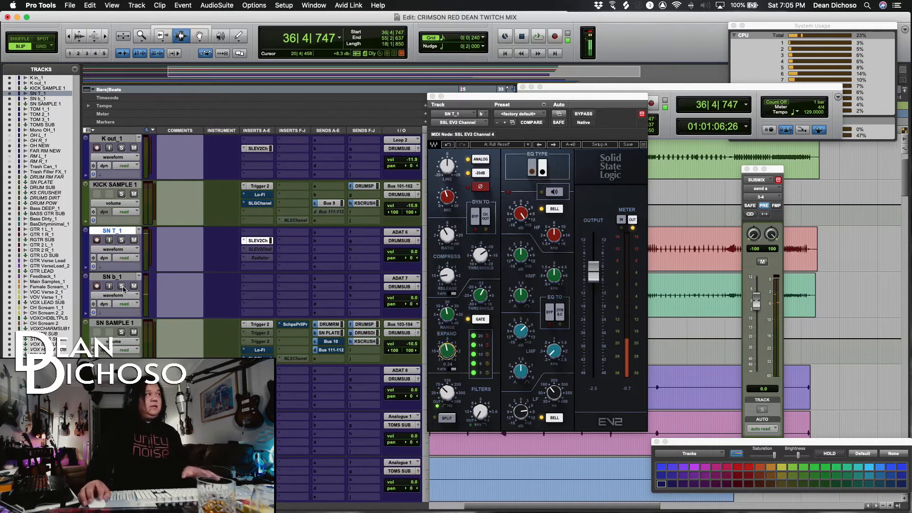
pyautogui.press('space')
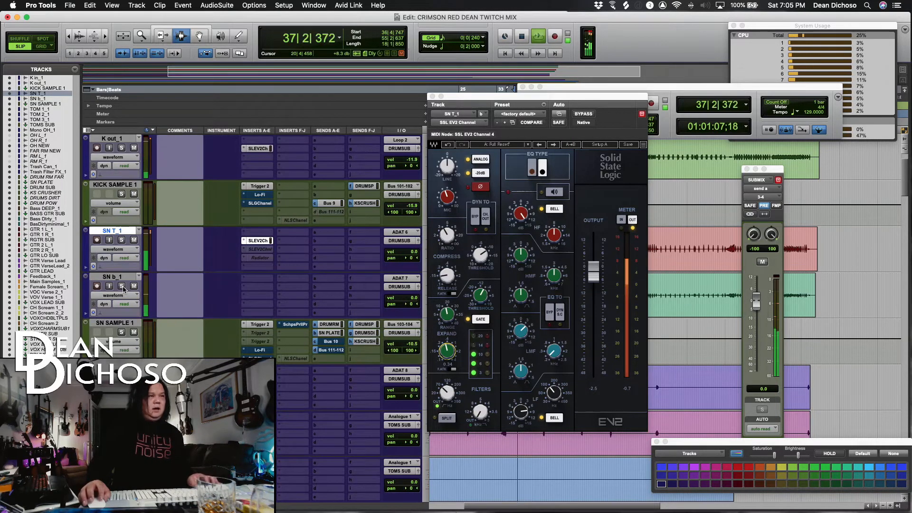
pyautogui.press('space')
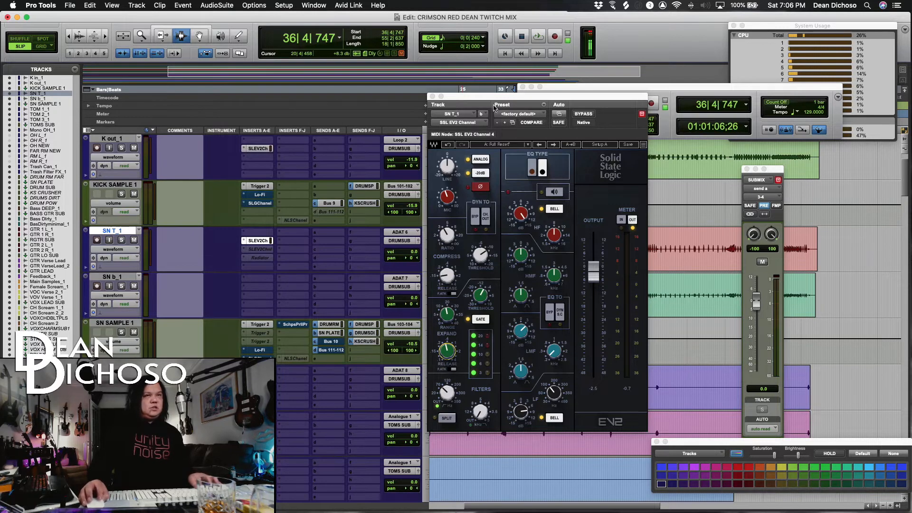
# Solo SN b_1 and load SSL EV2 Channel on its first insert slot, keeping the plug-in window clear of the track controls.
pyautogui.moveTo(486, 100); pyautogui.dragTo(710, 156)
pyautogui.press('space')
pyautogui.click(121, 286)
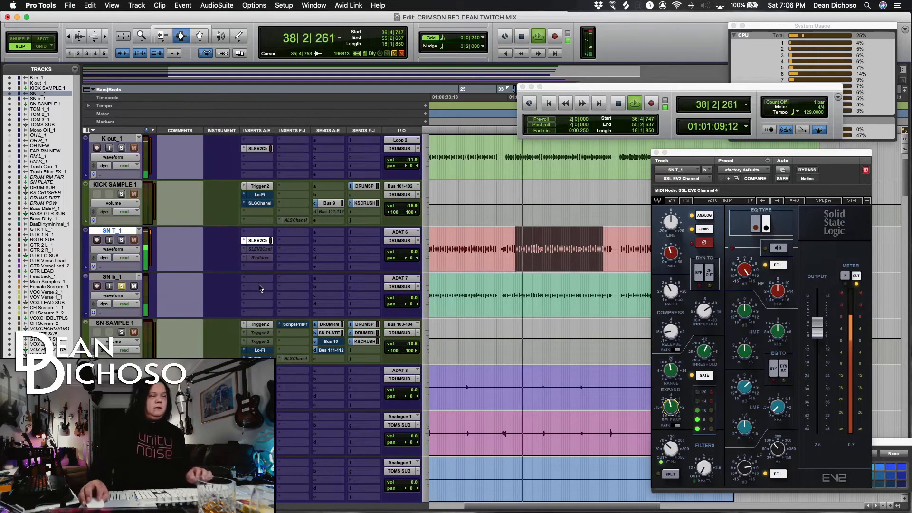
pyautogui.click(259, 232)
pyautogui.click(284, 271)
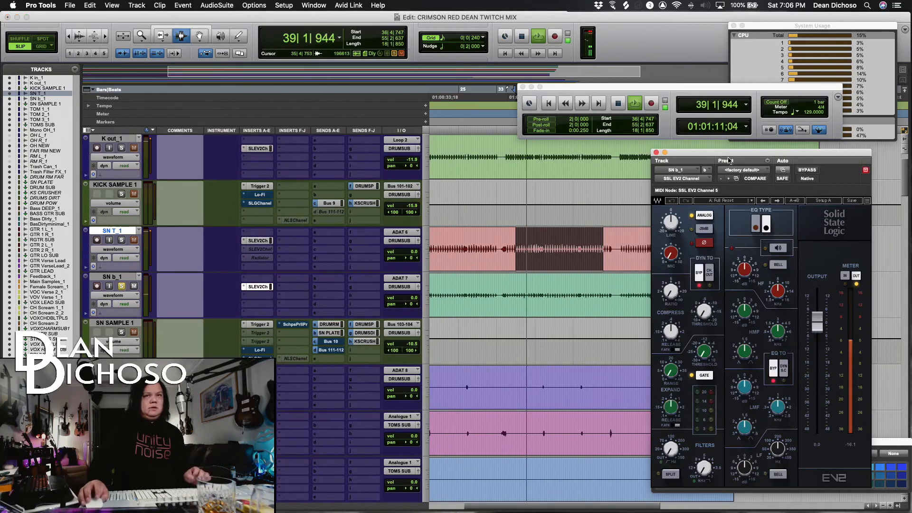
pyautogui.moveTo(727, 154); pyautogui.dragTo(509, 111)
pyautogui.press('space')
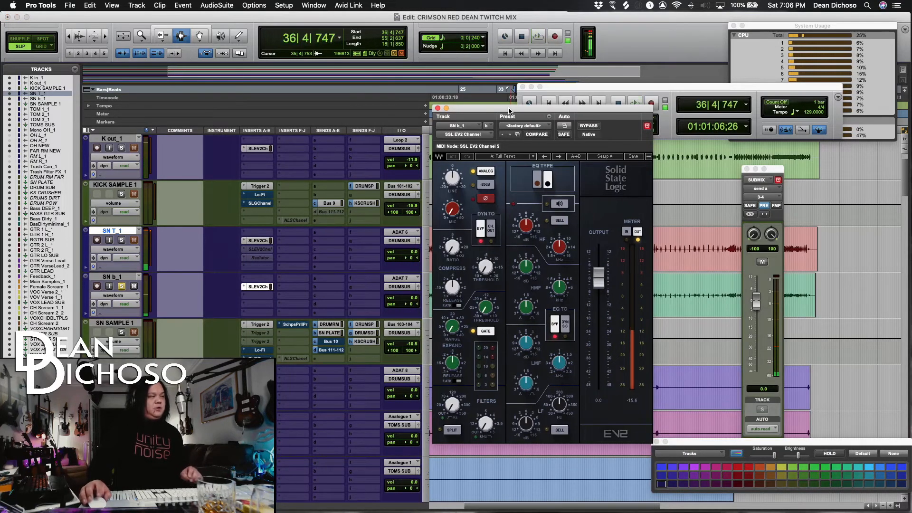
pyautogui.moveTo(507, 111); pyautogui.dragTo(522, 112)
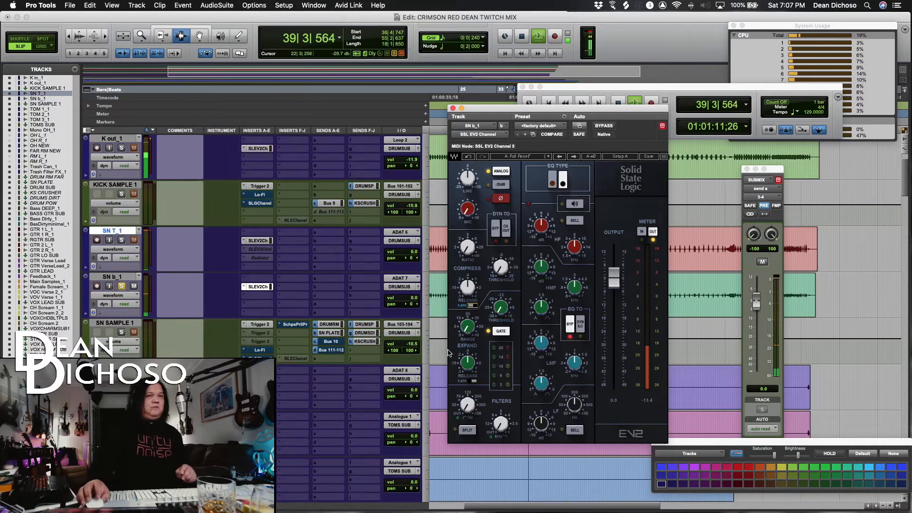
# Adjust the compressor ratio and threshold in SN b_1's EV2 Channel during playback.
pyautogui.moveTo(467, 247); pyautogui.dragTo(467, 237)
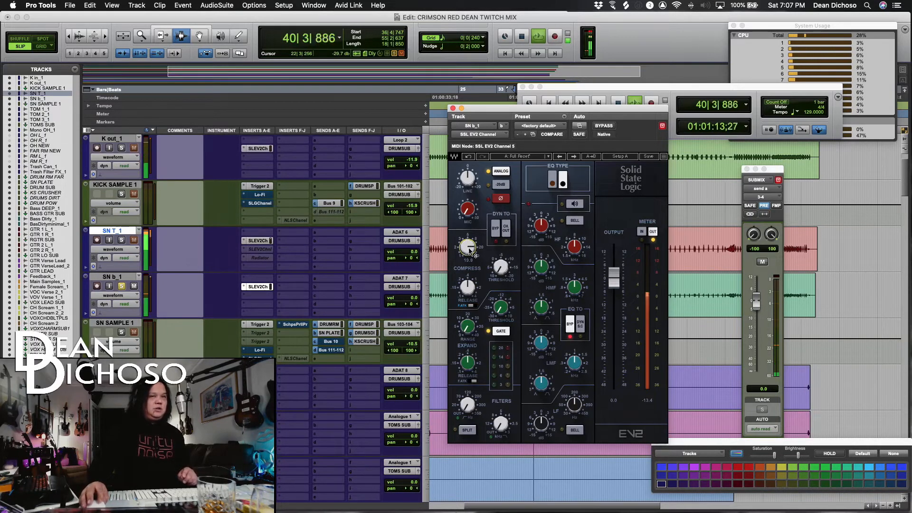
pyautogui.moveTo(500, 268); pyautogui.dragTo(501, 251)
pyautogui.moveTo(502, 282)
pyautogui.mouseDown()
pyautogui.moveTo(502, 292)
pyautogui.moveTo(497, 272)
pyautogui.mouseUp()
# Switch the HF band to bell and boost it in SN b_1's EV2 Channel, and readjust the compressor ratio.
pyautogui.moveTo(574, 252)
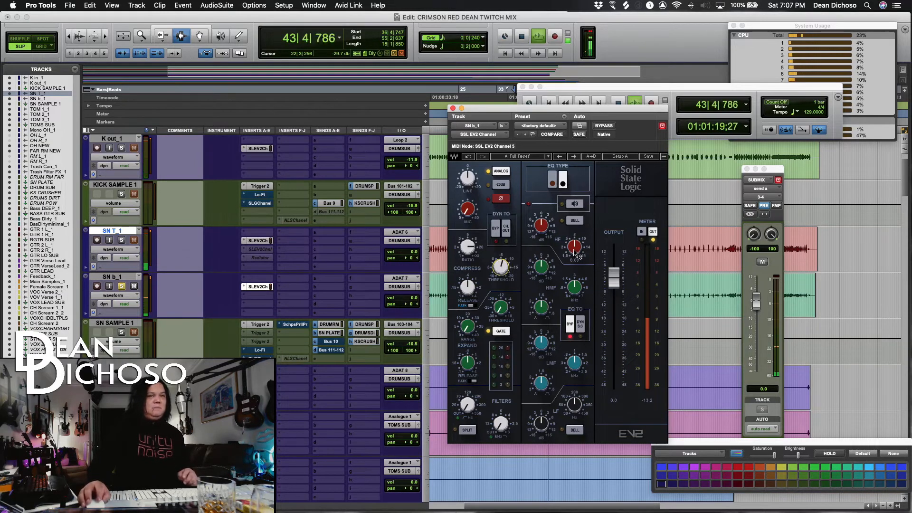
pyautogui.click(576, 222)
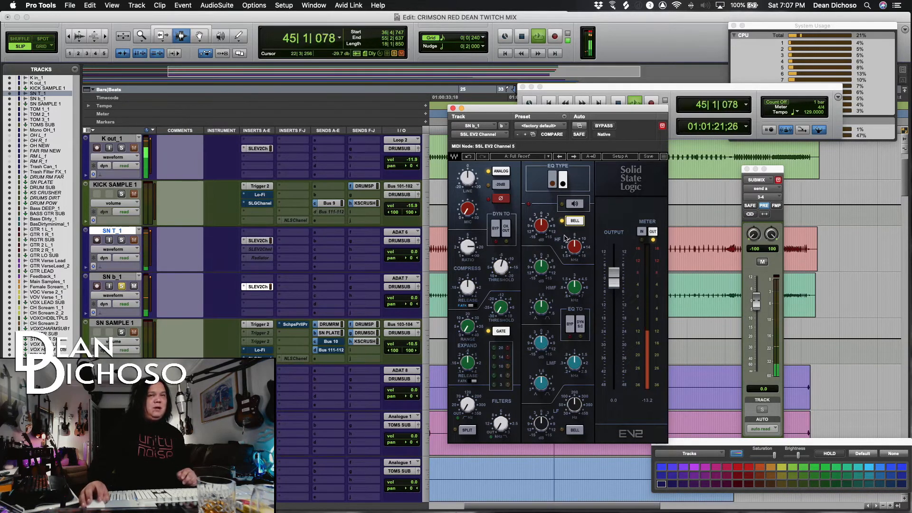
pyautogui.moveTo(546, 232)
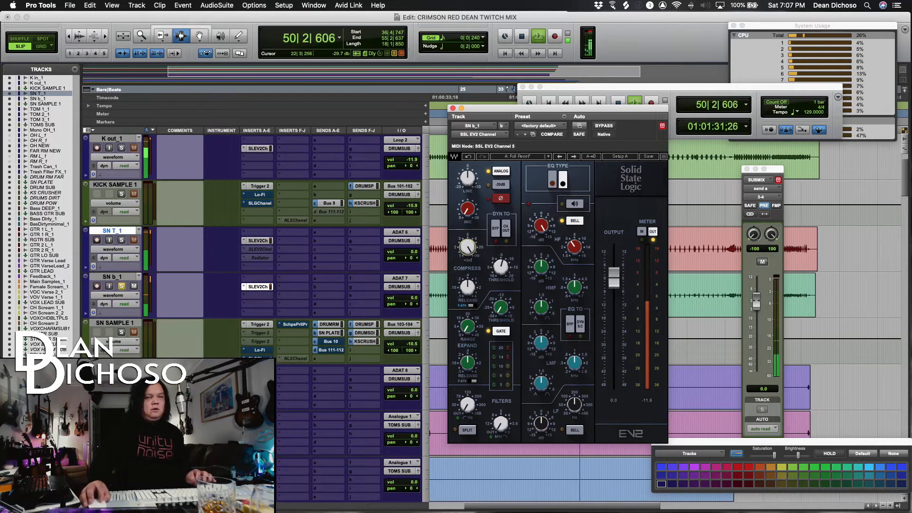
pyautogui.moveTo(468, 249); pyautogui.dragTo(471, 254)
pyautogui.press('space')
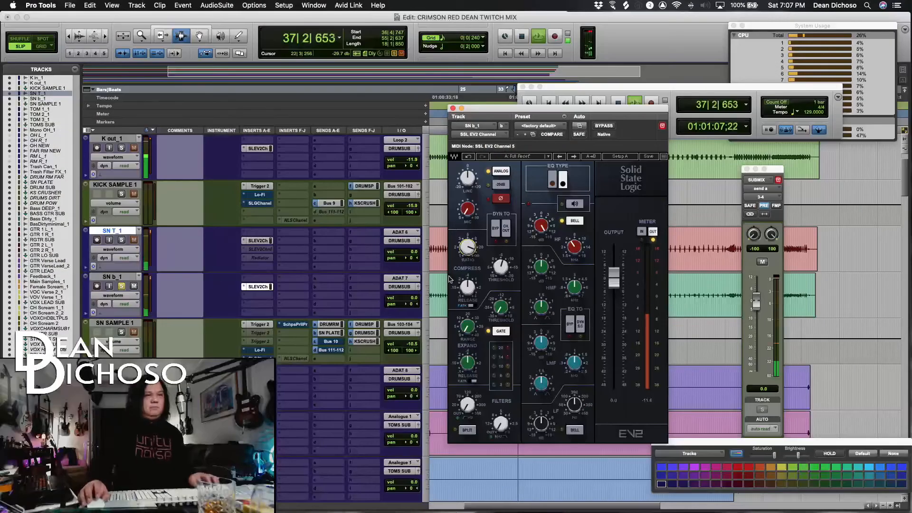
pyautogui.press('space')
# Raise the high-pass filter in SN b_1's EV2 Channel to about 141 Hz and audition it.
pyautogui.click(468, 407)
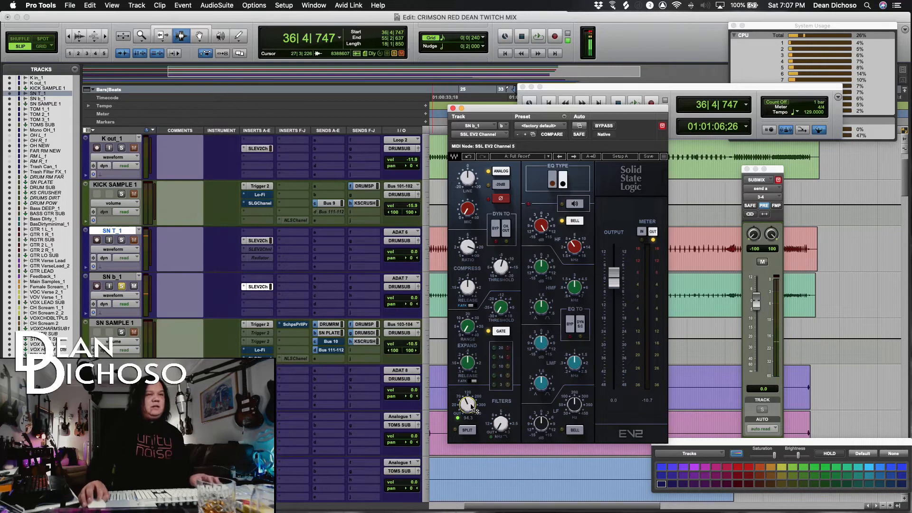
pyautogui.moveTo(464, 406); pyautogui.dragTo(465, 389)
pyautogui.press('space')
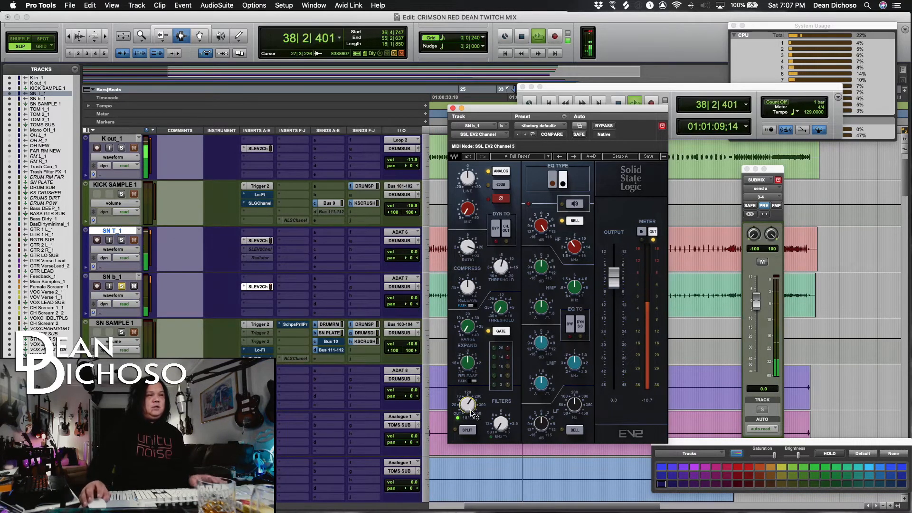
pyautogui.press('space')
# Engage the low-pass filter in SN b_1's EV2 Channel and lower its cutoff during playback.
pyautogui.click(503, 428)
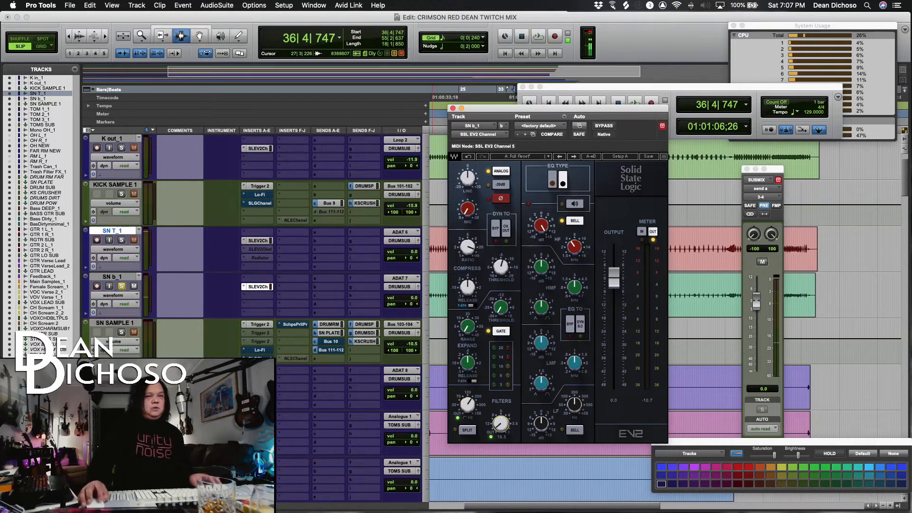
pyautogui.press('space')
pyautogui.moveTo(502, 428); pyautogui.dragTo(495, 422)
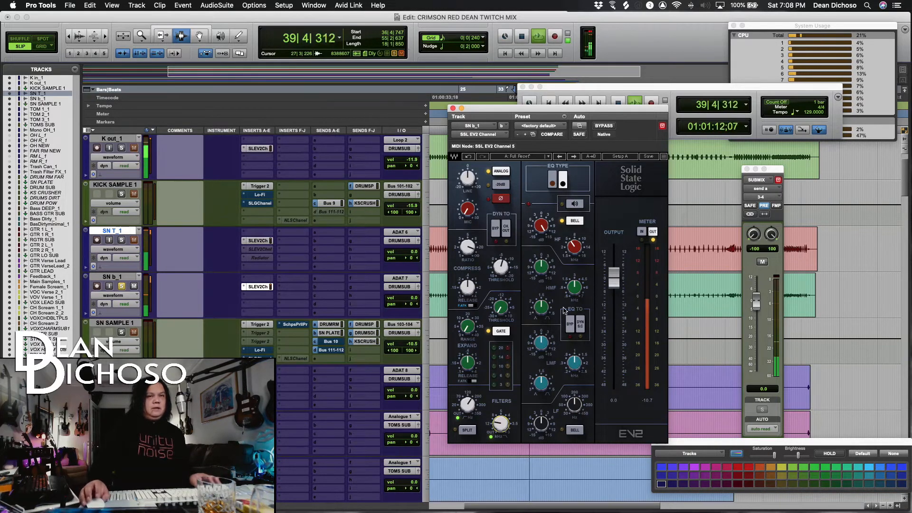
# Unsolo SN b_1 and audition the filtered snare bottom within the drum mix.
pyautogui.press('space')
pyautogui.press('space')
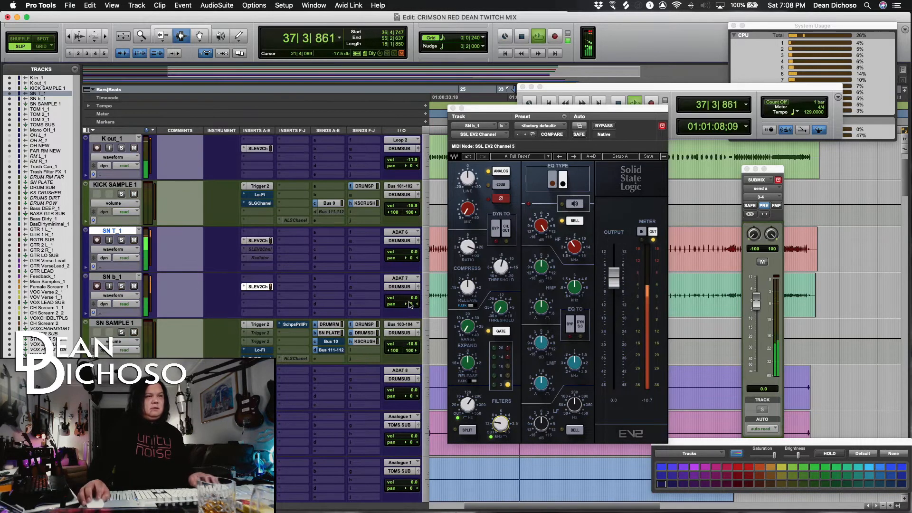
pyautogui.press('space')
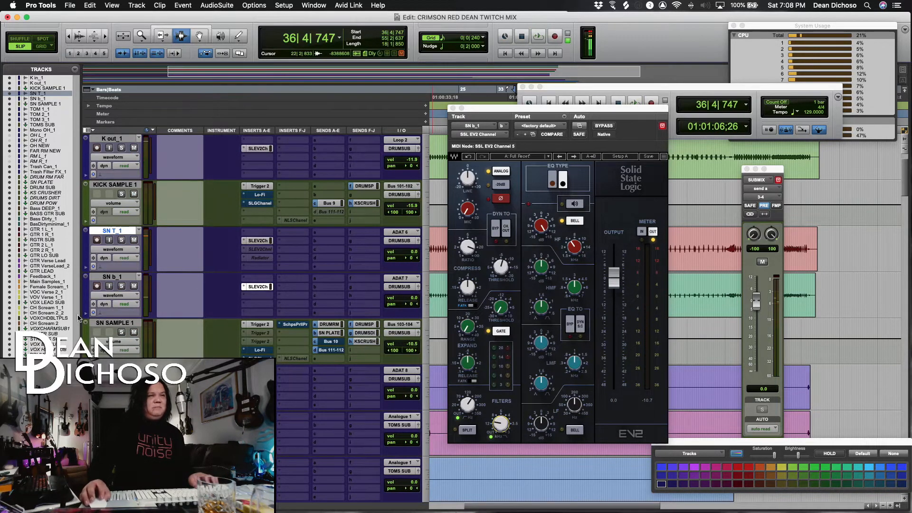
# Reopen SN b_1's EV2 Channel with the track soloed and enlarge the plug-in interface to 125%.
pyautogui.moveTo(264, 292); pyautogui.dragTo(264, 287)
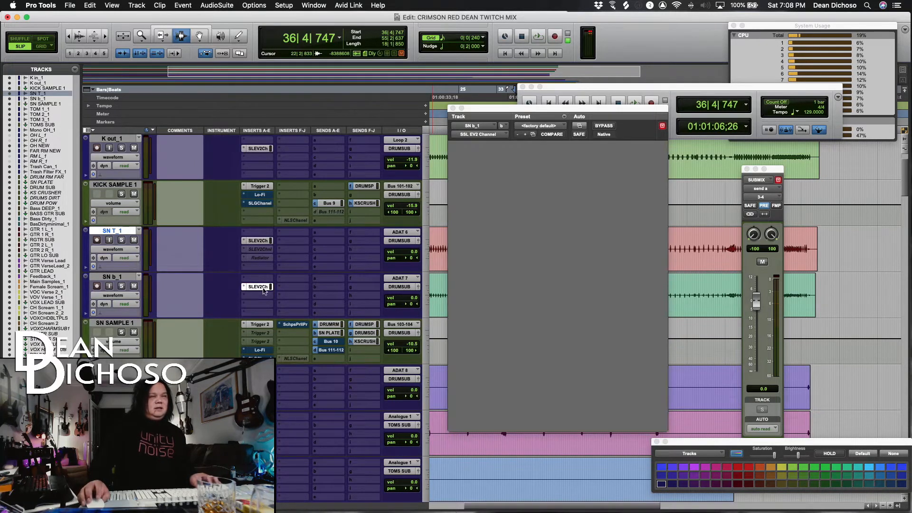
pyautogui.click(122, 286)
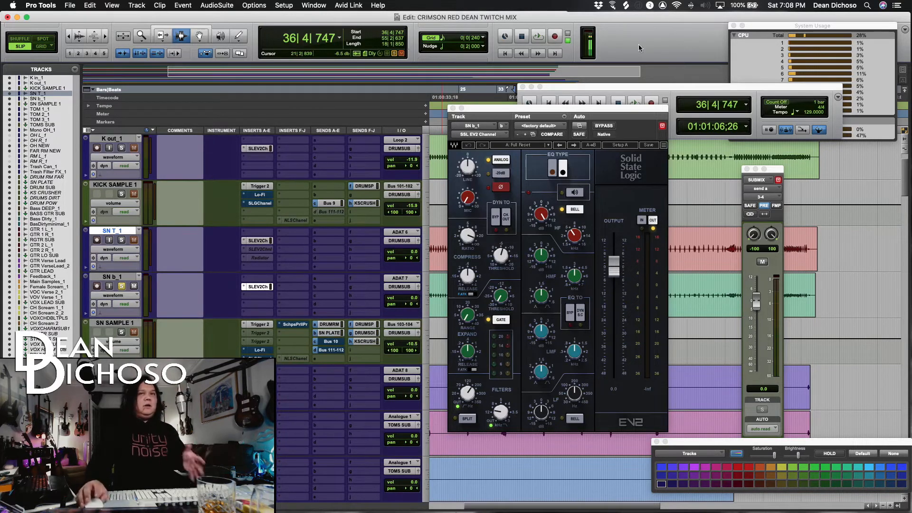
pyautogui.click(663, 146)
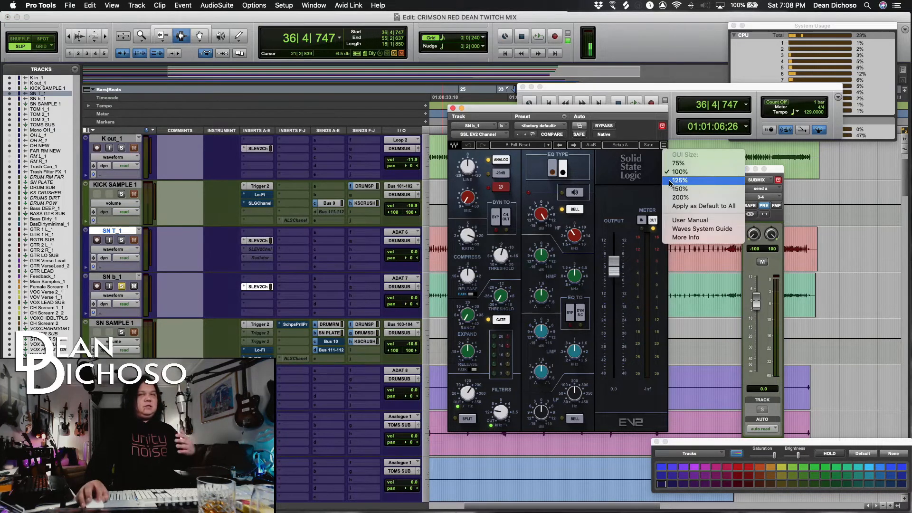
pyautogui.click(669, 184)
pyautogui.moveTo(557, 110); pyautogui.dragTo(474, 58)
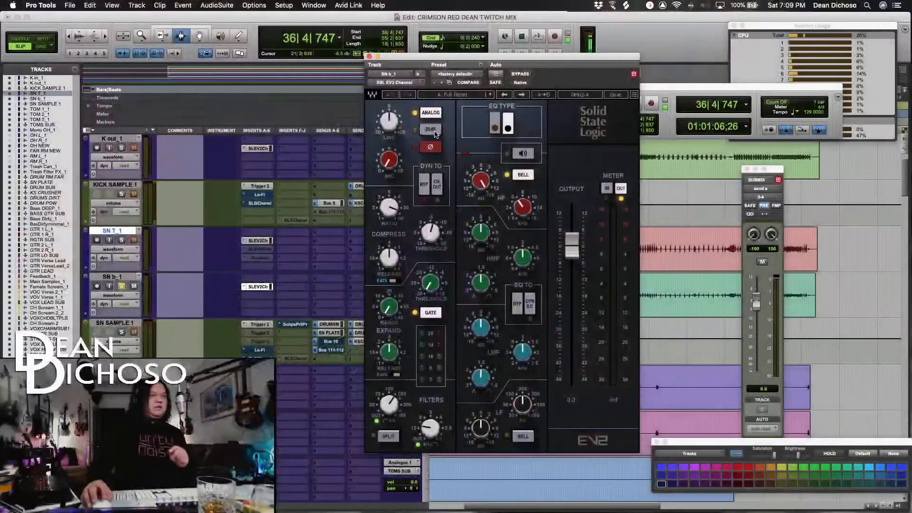
# Turn on the -20 dB pad in SN b_1's EV2 Channel and raise the mic gain to 32.2 during playback.
pyautogui.click(435, 134)
pyautogui.click(434, 134)
pyautogui.click(434, 135)
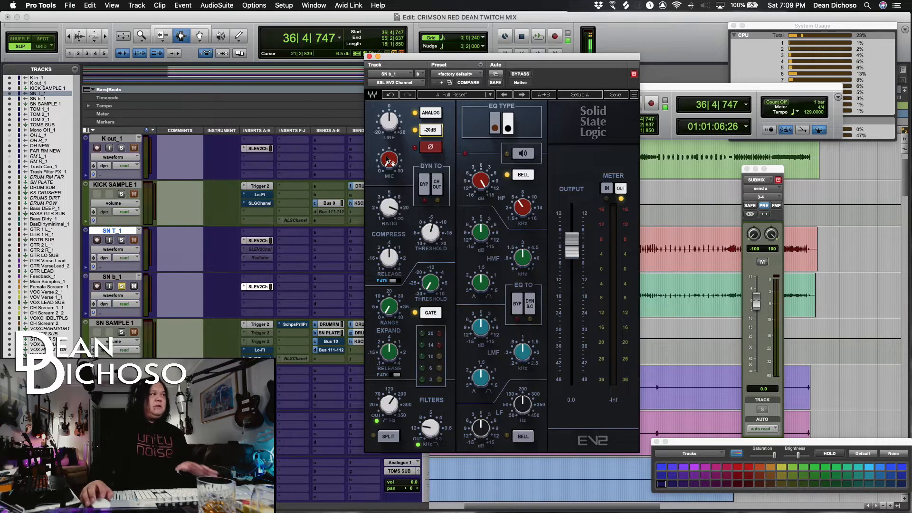
pyautogui.moveTo(386, 156)
pyautogui.press('space')
pyautogui.moveTo(386, 156); pyautogui.dragTo(386, 128)
pyautogui.moveTo(392, 164); pyautogui.dragTo(392, 147)
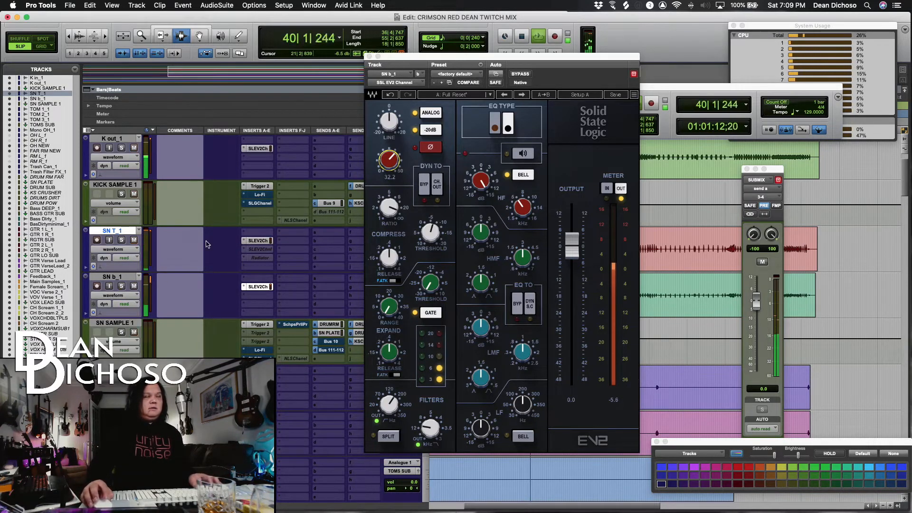
# Lower the SN b_1 track volume to -6.5 dB while playing it within the drum mix.
pyautogui.moveTo(426, 60); pyautogui.dragTo(520, 62)
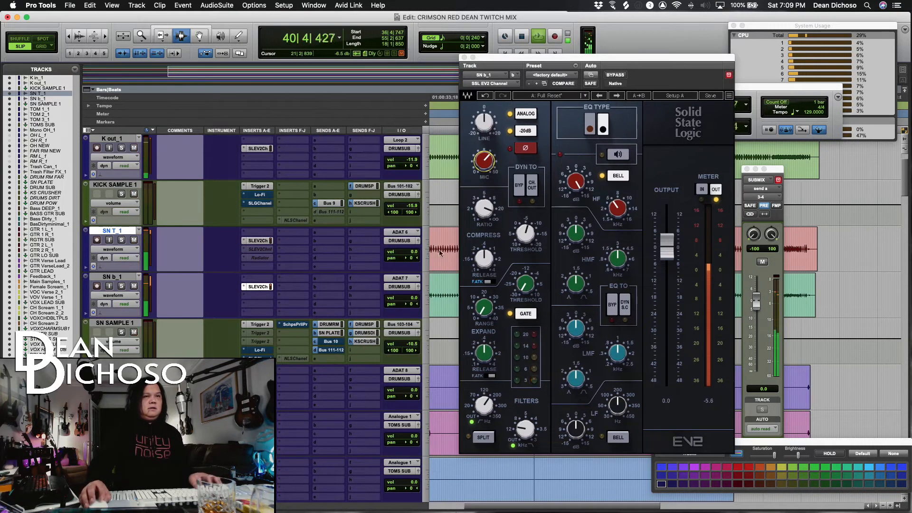
pyautogui.click(415, 298)
pyautogui.moveTo(415, 299); pyautogui.dragTo(413, 300)
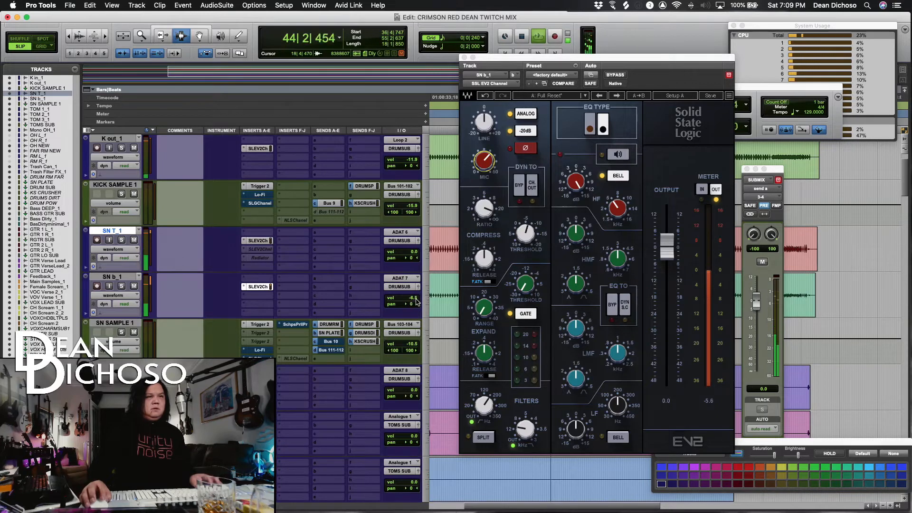
pyautogui.scroll(-3, 415, 304)
pyautogui.press('space')
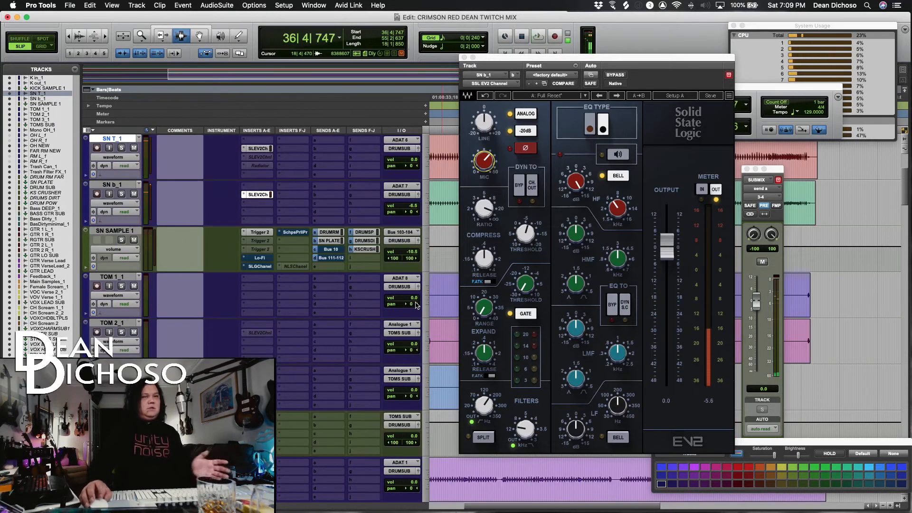
# Close SN b_1's EV2 Channel window and select the TOM 1_1 to TOM 3_1 tracks, followed by TOMS SUB.
pyautogui.moveTo(496, 60); pyautogui.dragTo(568, 103)
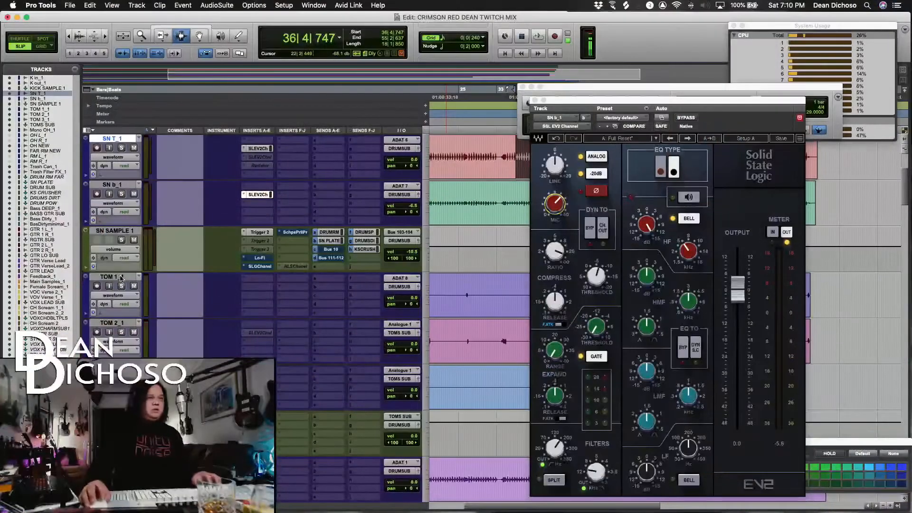
pyautogui.click(119, 278)
pyautogui.keyDown('shift'); pyautogui.click(117, 370); pyautogui.keyUp('shift')
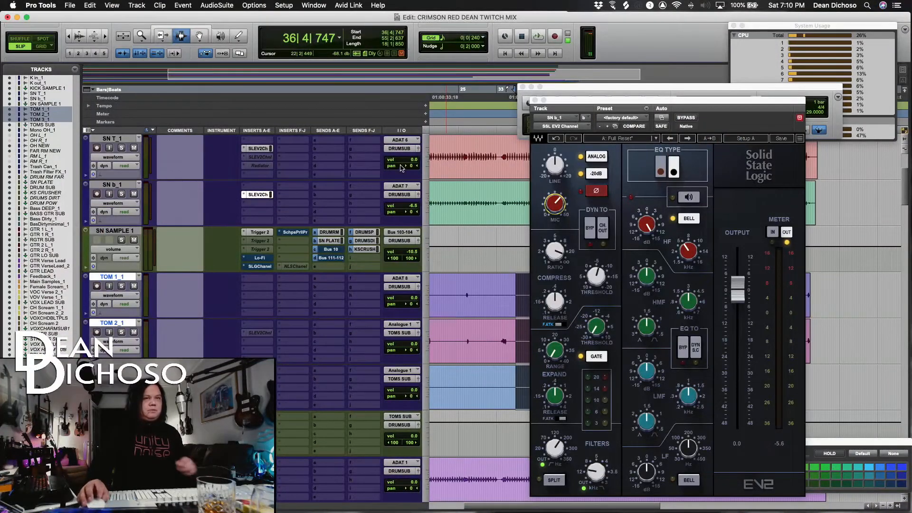
pyautogui.click(535, 100)
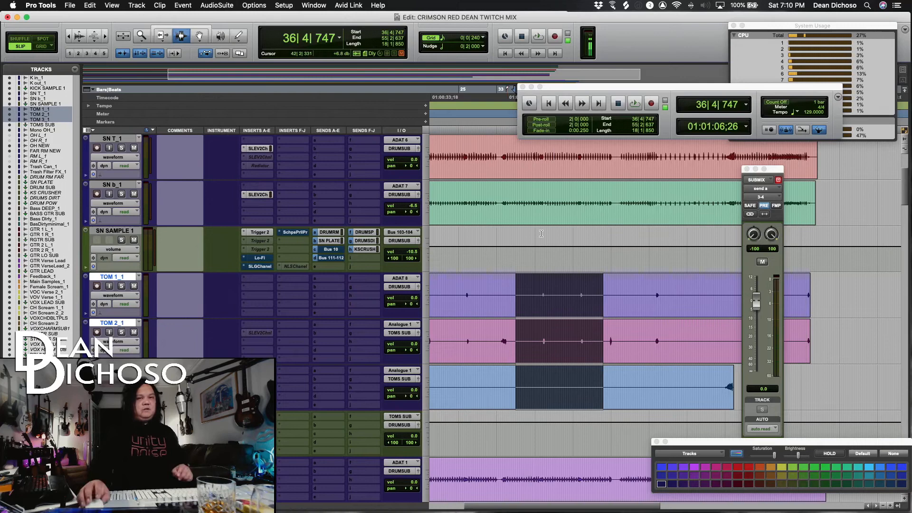
pyautogui.hscroll(-3, 541, 331)
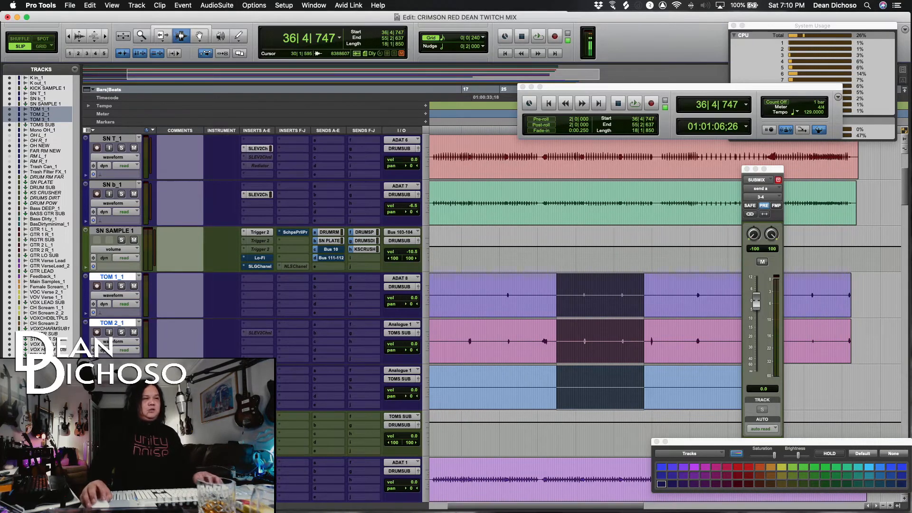
pyautogui.click(114, 415)
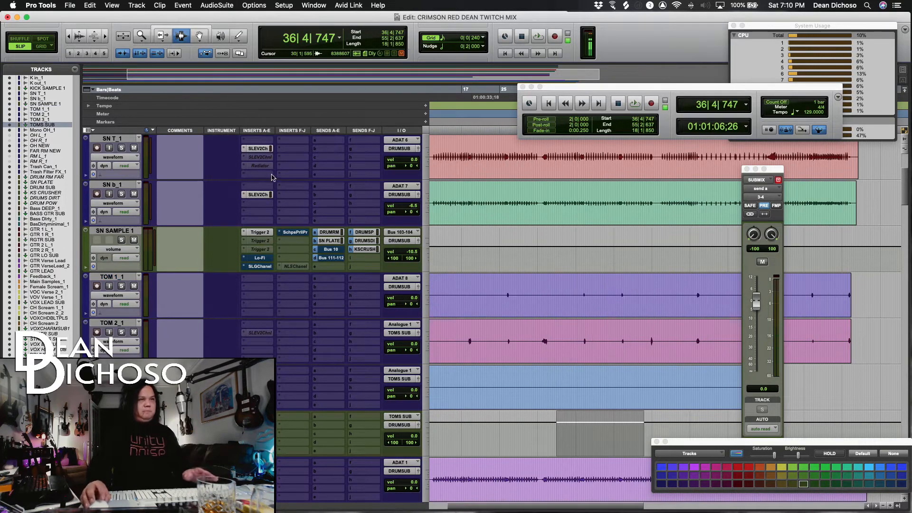
# Check the three tom tracks and TOMS SUB with the Edit window moved aside from the Mix window.
pyautogui.moveTo(244, 22); pyautogui.dragTo(460, 22)
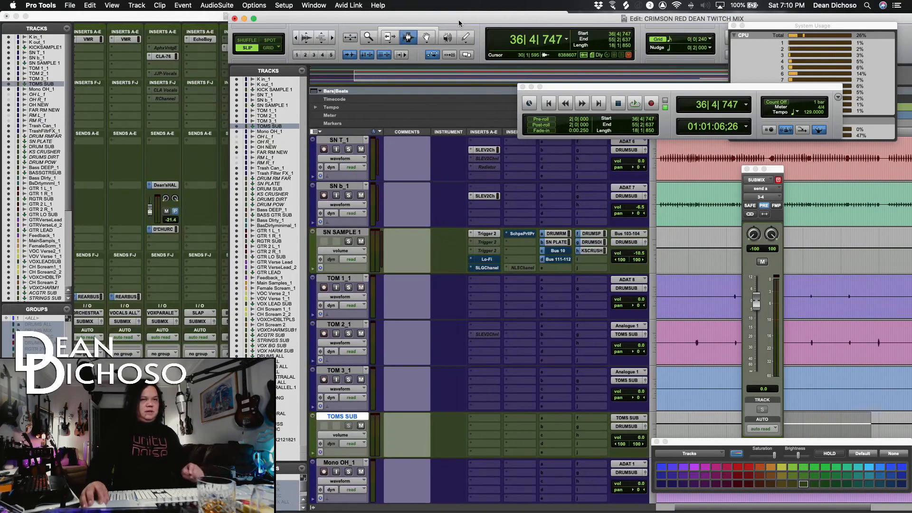
pyautogui.click(336, 279)
pyautogui.keyDown('shift'); pyautogui.click(340, 370); pyautogui.keyUp('shift')
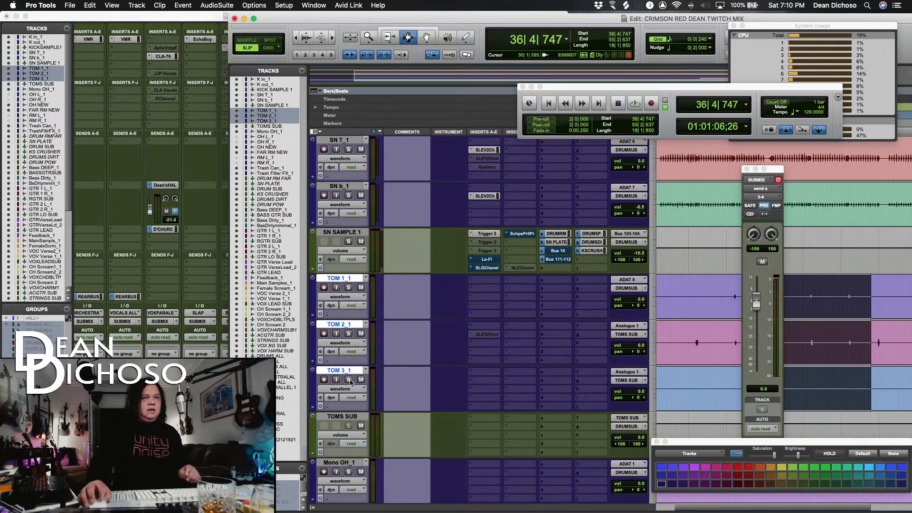
pyautogui.click(338, 416)
pyautogui.moveTo(481, 24); pyautogui.dragTo(276, 2)
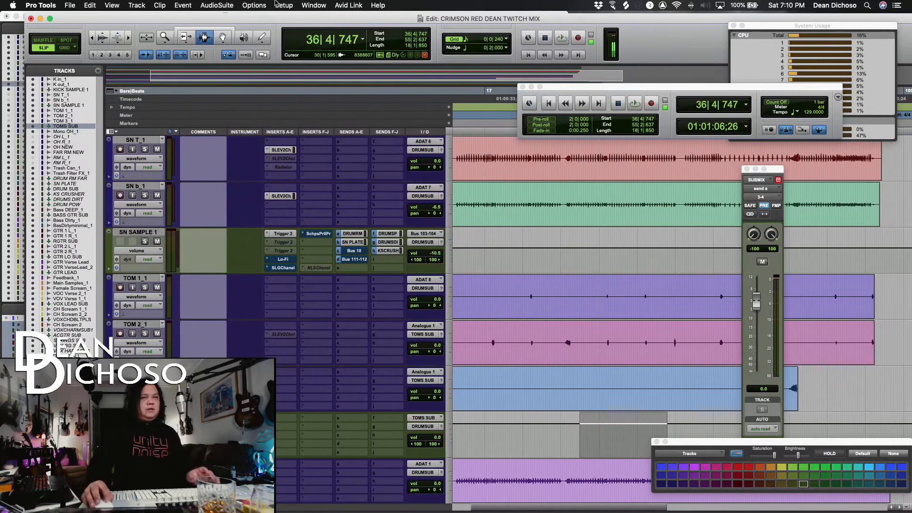
# Locate the tom fill around bar 66 on TOM 2_1 and place the playback start just before it.
pyautogui.click(620, 346)
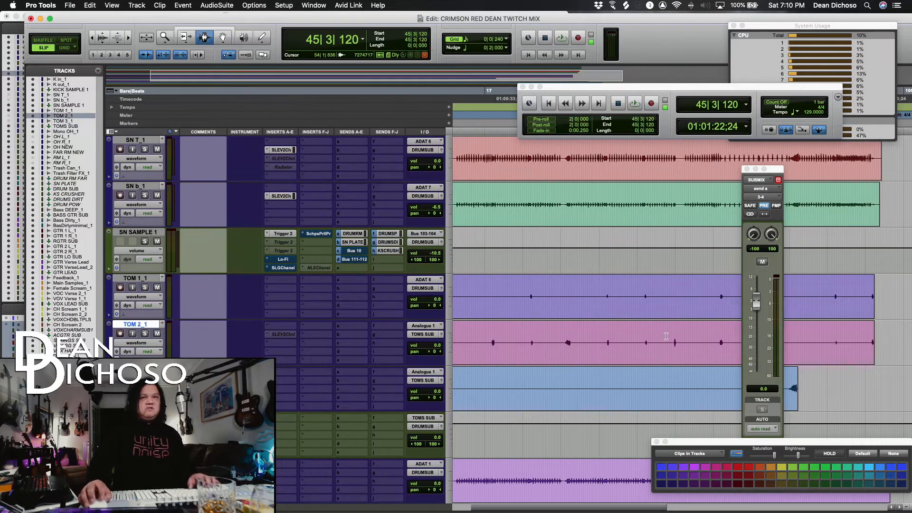
pyautogui.press('r')
pyautogui.click(602, 334)
pyautogui.press('t')
pyautogui.press('t')
pyautogui.press('t')
pyautogui.hscroll(5, 653, 337)
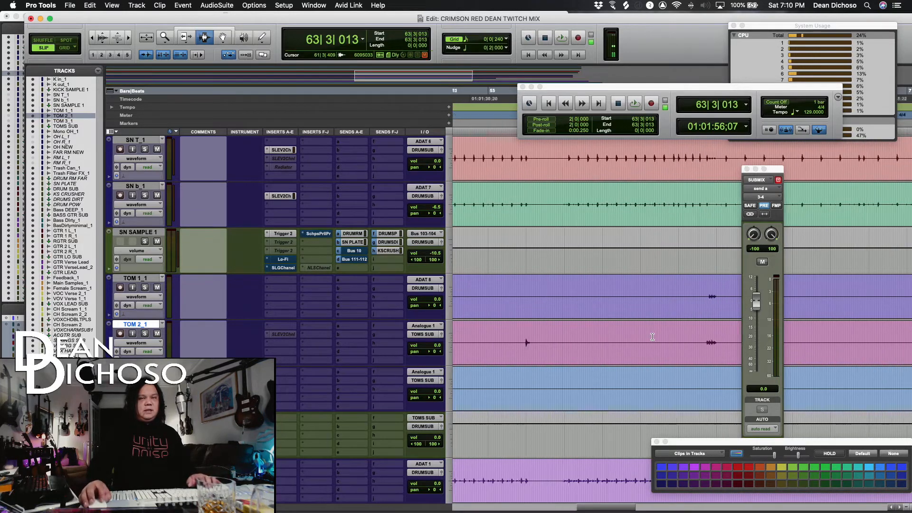
pyautogui.click(578, 329)
pyautogui.press('t')
pyautogui.press('t')
pyautogui.hscroll(1, 589, 330)
pyautogui.click(522, 327)
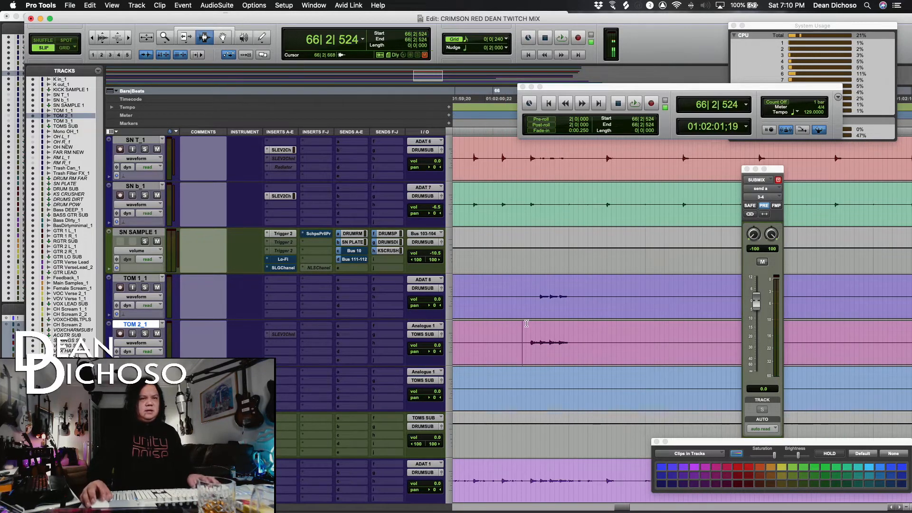
# Solo TOM 1_1 and TOM 2_1, select the tom fill around bar 66 across both tracks, and audition it.
pyautogui.press('space')
pyautogui.press('space')
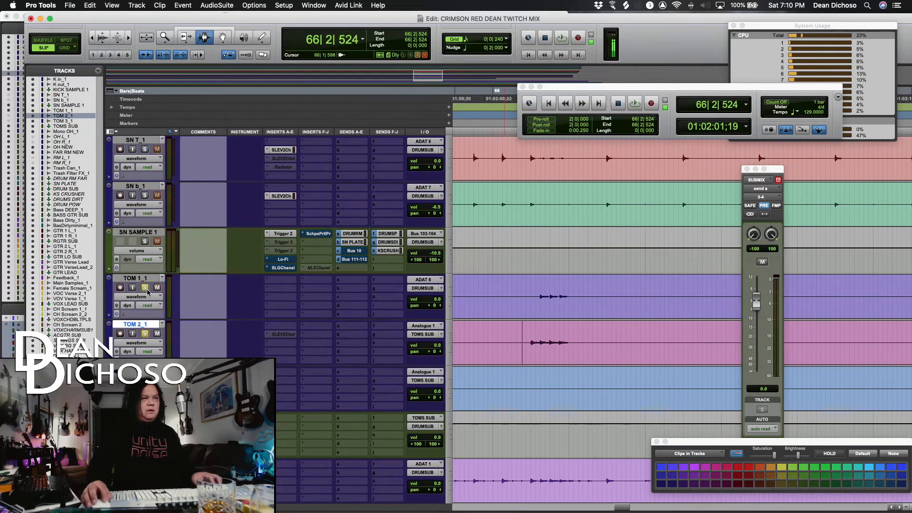
pyautogui.press('space')
pyautogui.press('space')
pyautogui.moveTo(521, 322); pyautogui.dragTo(589, 294)
pyautogui.press('space')
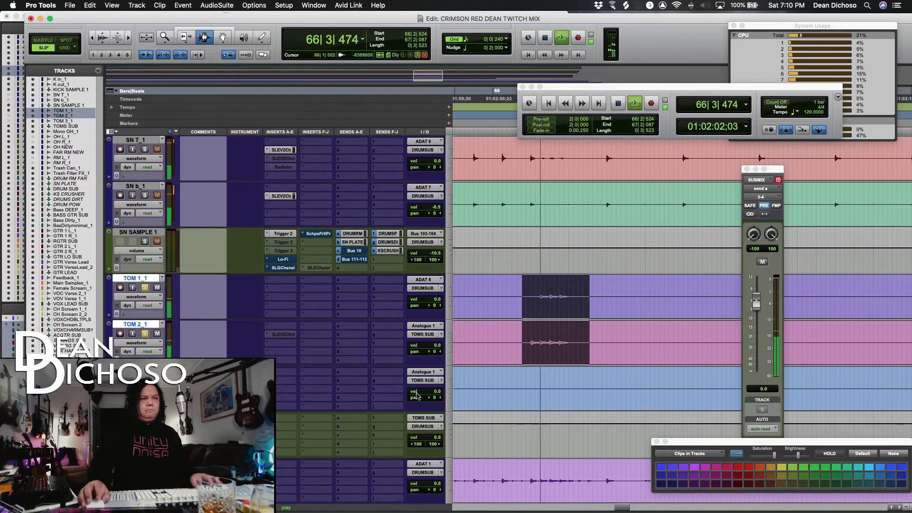
pyautogui.press('space')
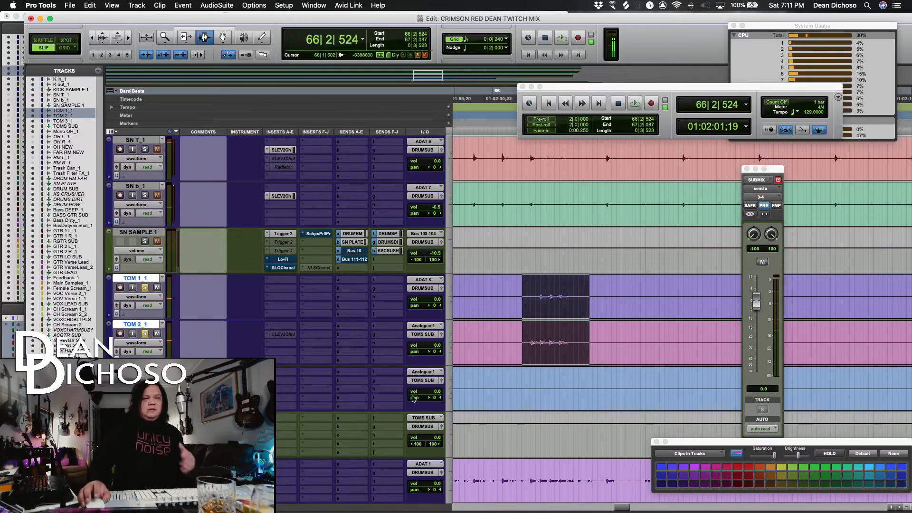
# Insert SSL EV2 Channel on the TOMS SUB track and start playing the tom fill through it.
pyautogui.click(283, 429)
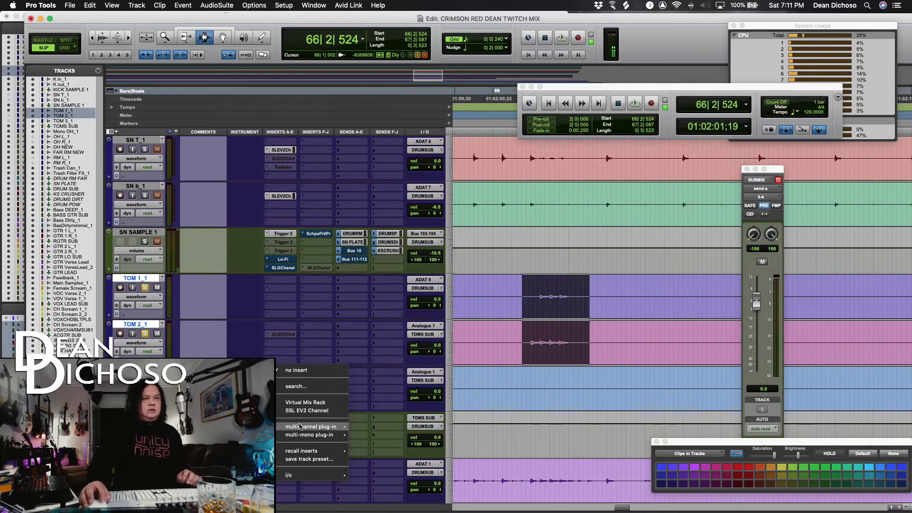
pyautogui.click(328, 411)
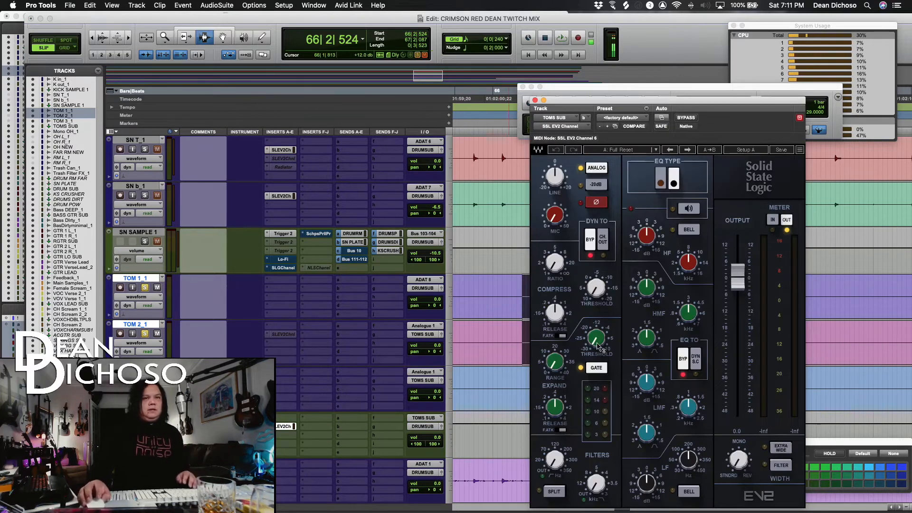
pyautogui.press('space')
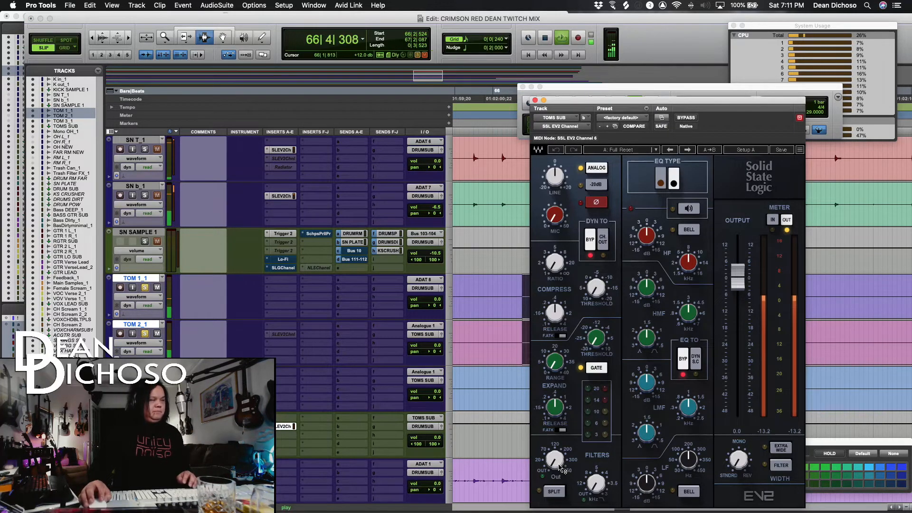
# Set TOMS SUB's high-pass filter to about 65 Hz while auditioning the tom fill.
pyautogui.moveTo(566, 469); pyautogui.dragTo(562, 468)
pyautogui.press('space')
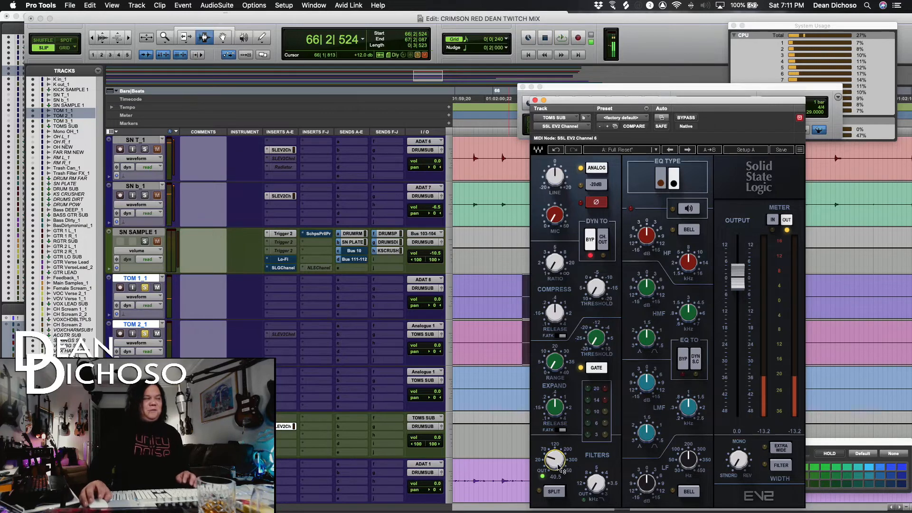
pyautogui.press('space')
pyautogui.moveTo(562, 468); pyautogui.dragTo(561, 470)
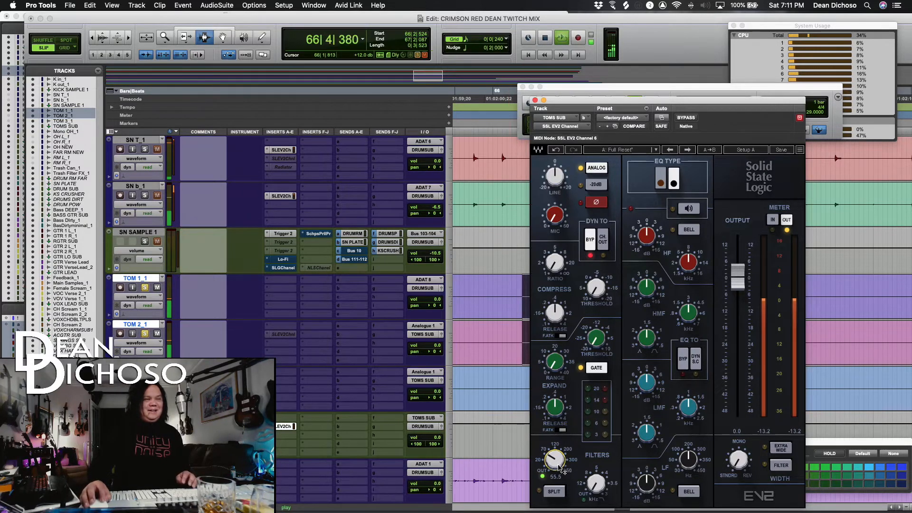
pyautogui.press('space')
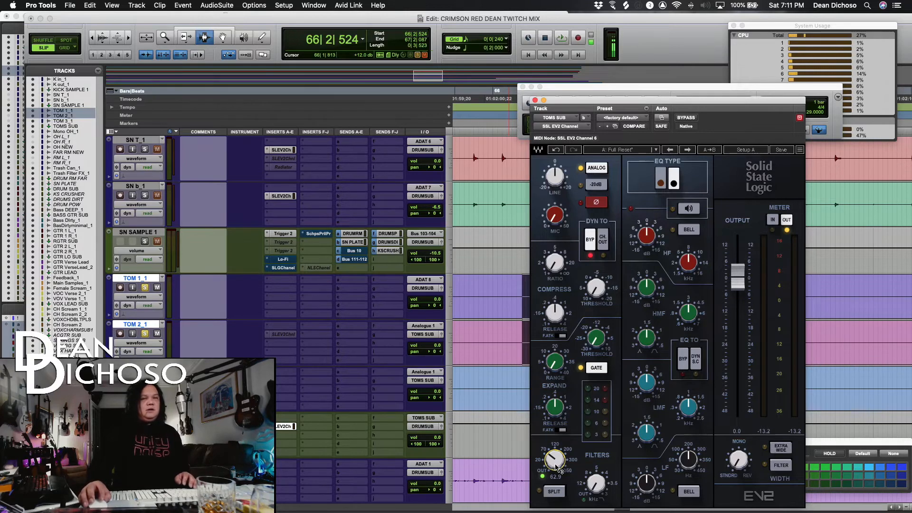
pyautogui.press('space')
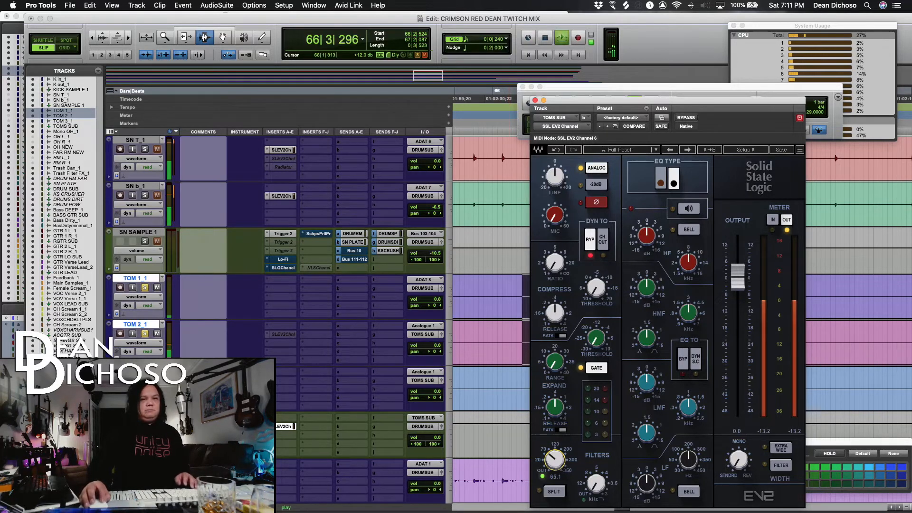
pyautogui.moveTo(555, 465); pyautogui.dragTo(554, 463)
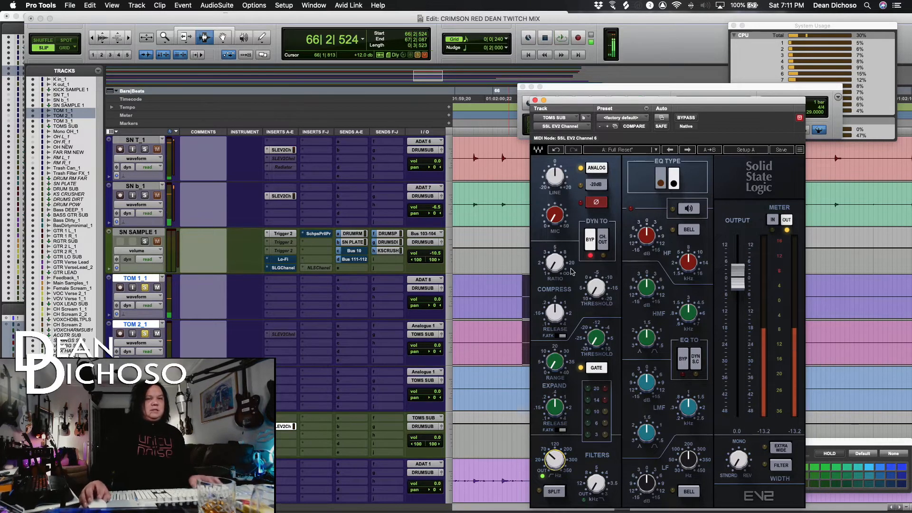
# Cut TOMS SUB's LMF band at about 0.26 kHz with an adjusted bandwidth, and compare the sound against bypass.
pyautogui.moveTo(590, 105); pyautogui.dragTo(486, 83)
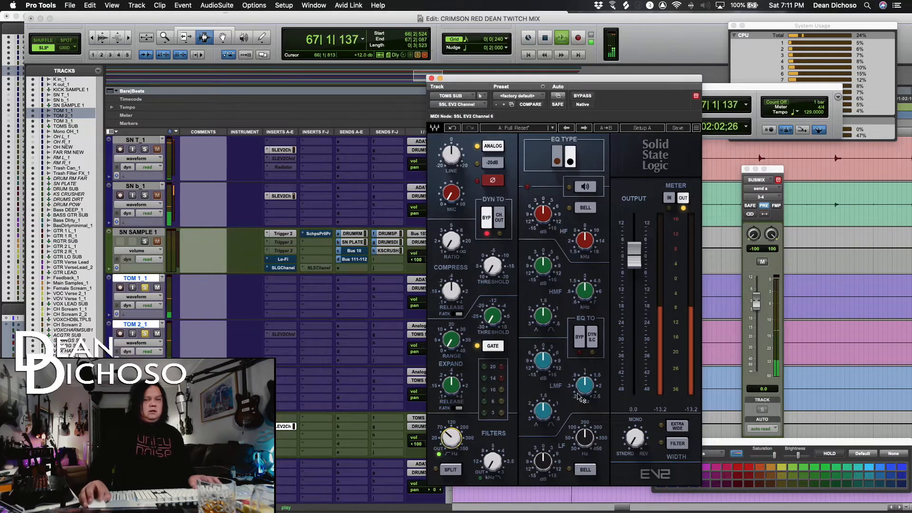
pyautogui.moveTo(584, 386); pyautogui.dragTo(543, 409)
pyautogui.press('space')
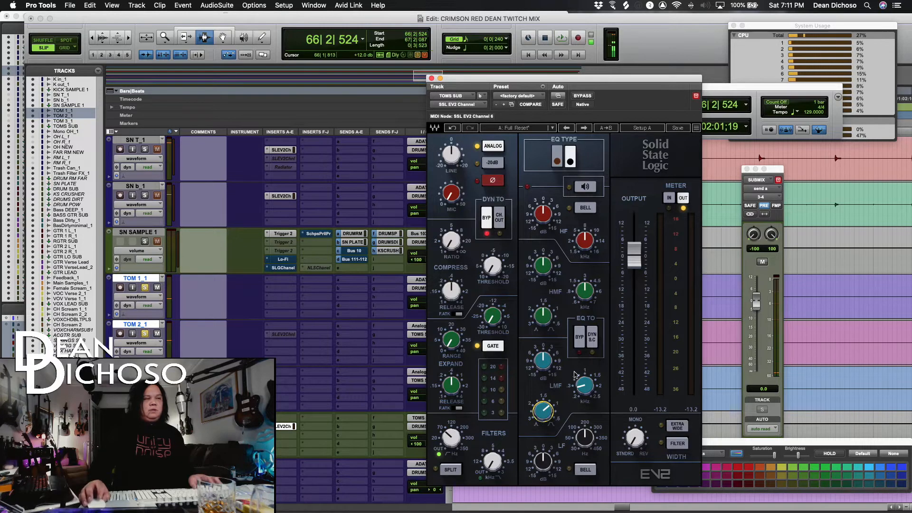
pyautogui.moveTo(583, 392); pyautogui.dragTo(582, 395)
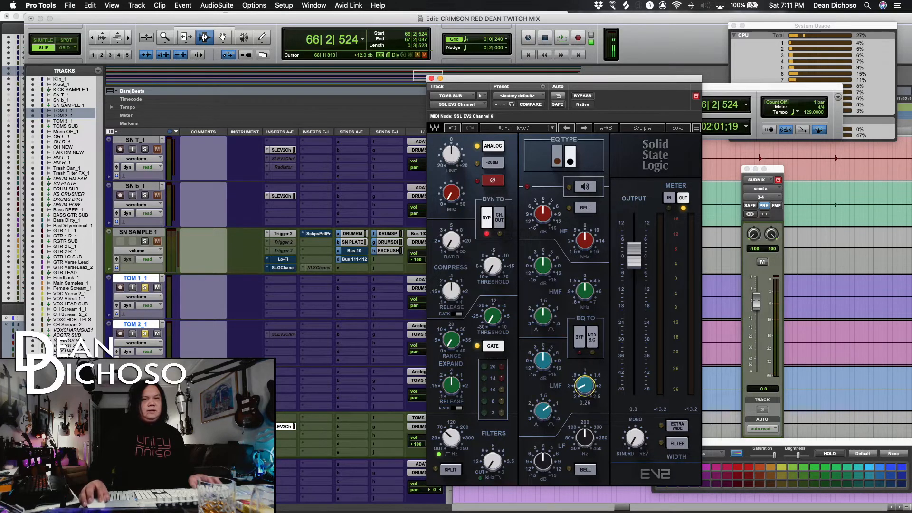
pyautogui.press('space')
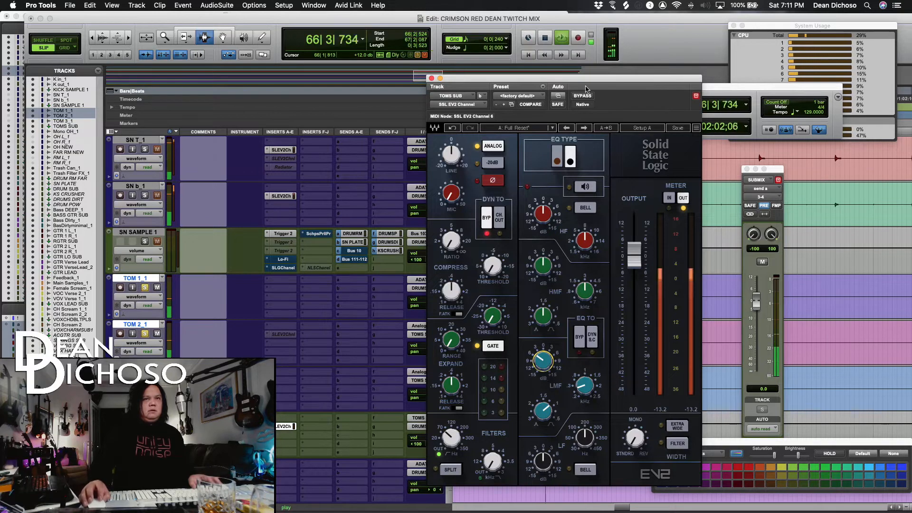
pyautogui.click(584, 97)
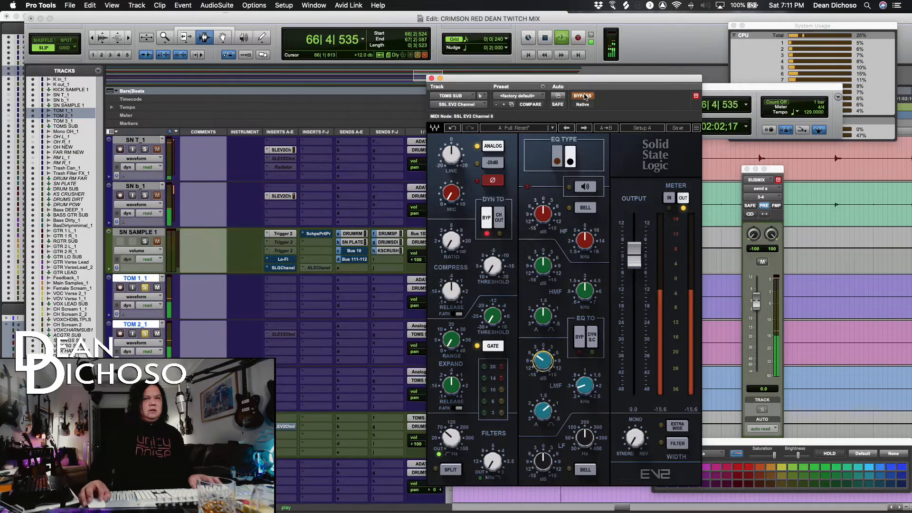
pyautogui.click(585, 96)
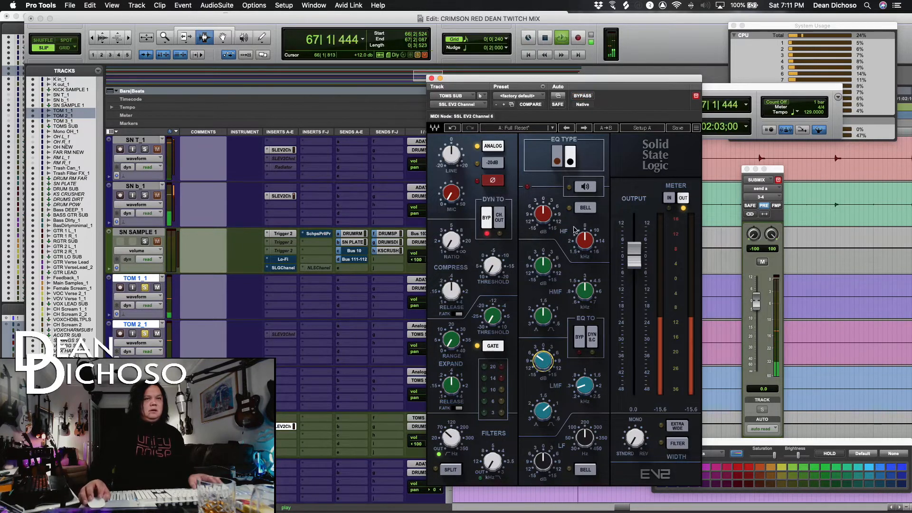
# Raise the HF band's frequency on TOMS SUB and boost its gain to about 7.7 dB.
pyautogui.moveTo(585, 240); pyautogui.dragTo(585, 233)
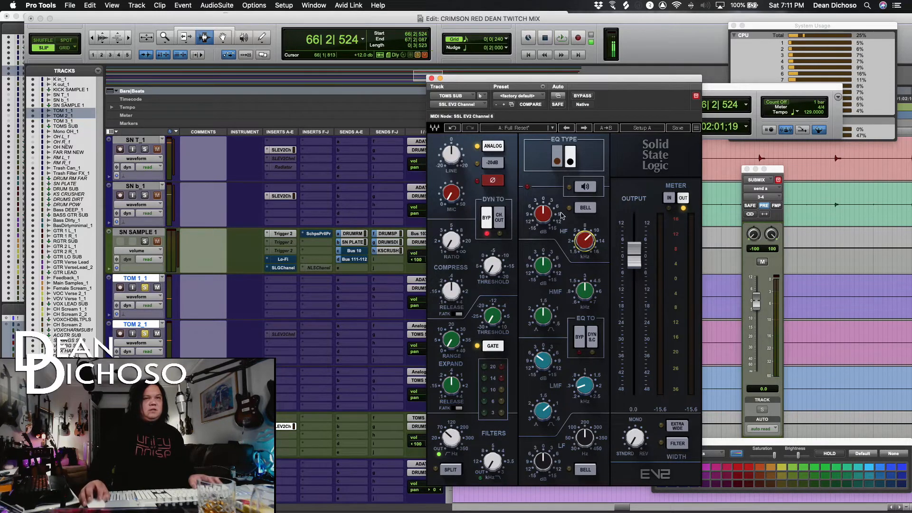
pyautogui.moveTo(549, 221)
pyautogui.mouseDown()
pyautogui.moveTo(550, 212)
pyautogui.moveTo(550, 220)
pyautogui.mouseUp()
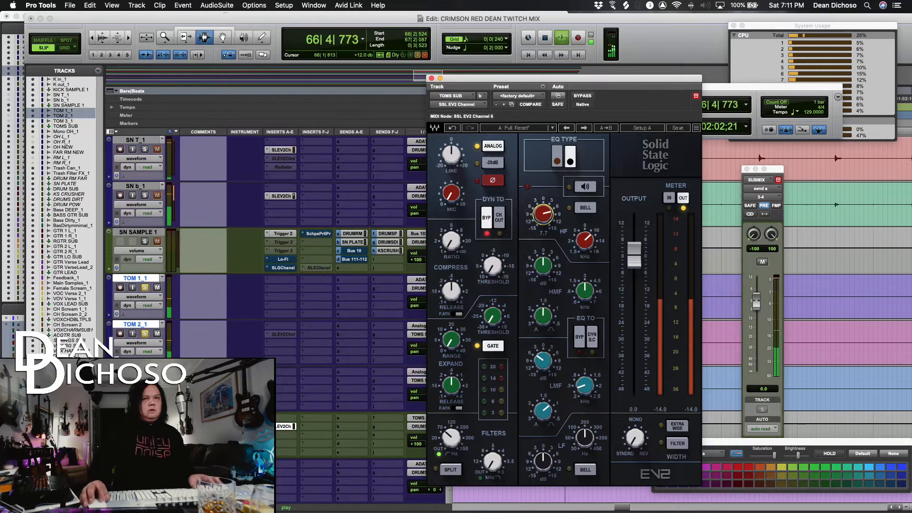
pyautogui.press('space')
# Set TOMS SUB's low-pass filter to about 14.8 kHz and increase the HF boost slightly.
pyautogui.moveTo(493, 463); pyautogui.dragTo(492, 461)
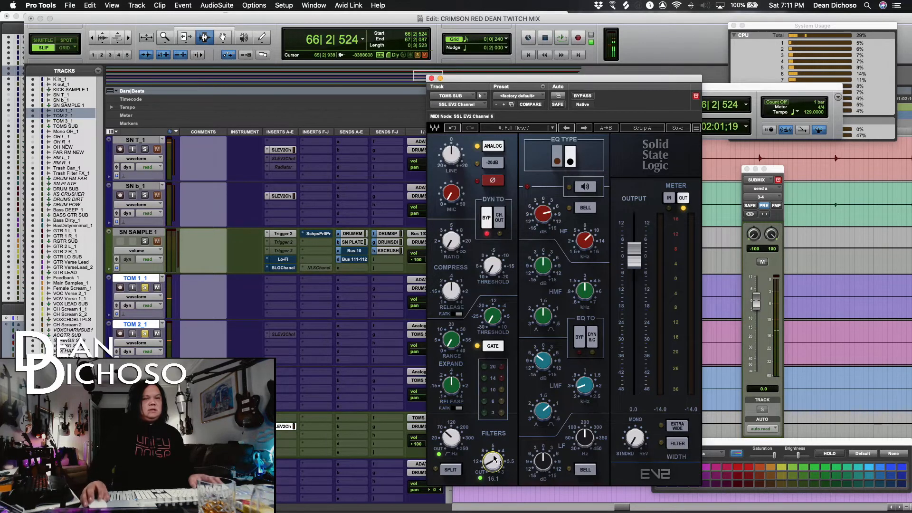
pyautogui.press('space')
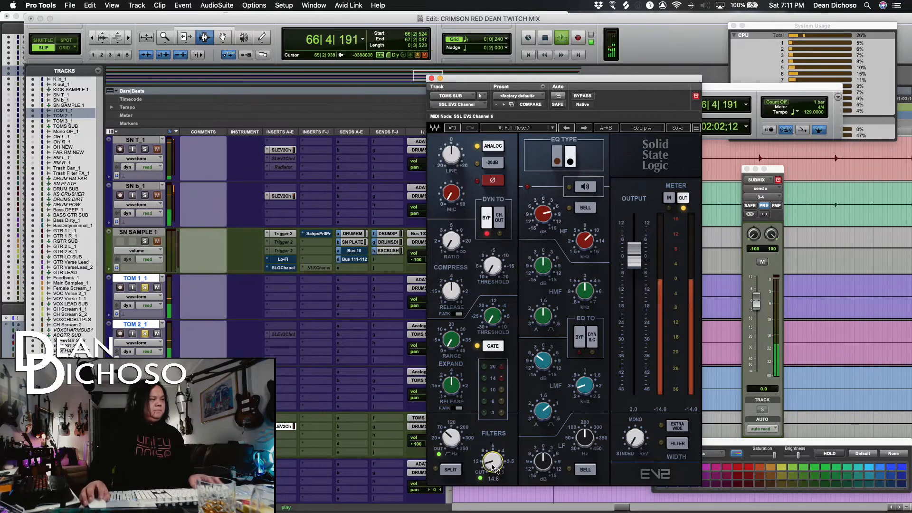
pyautogui.moveTo(543, 213); pyautogui.dragTo(543, 213)
# Switch TOMS SUB's LF band to a bell shape, lower its frequency, and boost its gain.
pyautogui.click(585, 469)
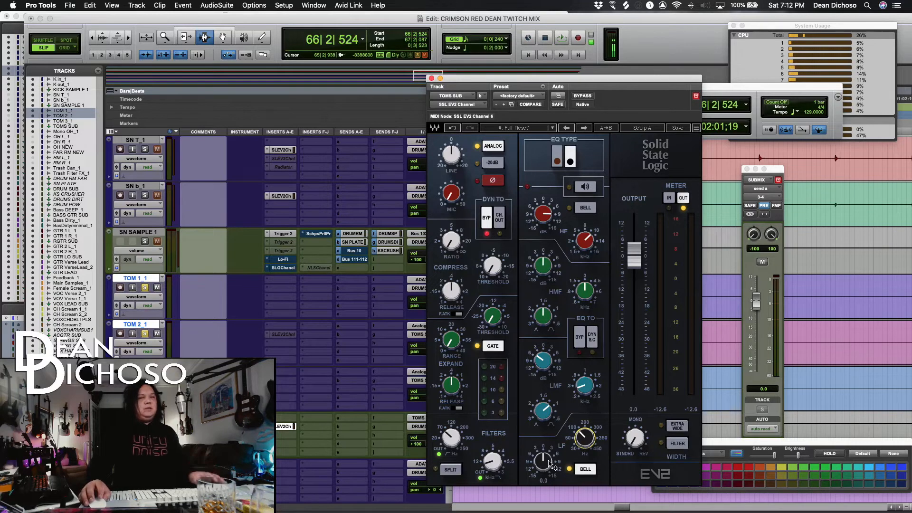
pyautogui.press('space')
pyautogui.moveTo(551, 463); pyautogui.dragTo(551, 454)
# Compress TOMS SUB with a raised ratio, a lower threshold, and a release of about 0.17.
pyautogui.click(458, 243)
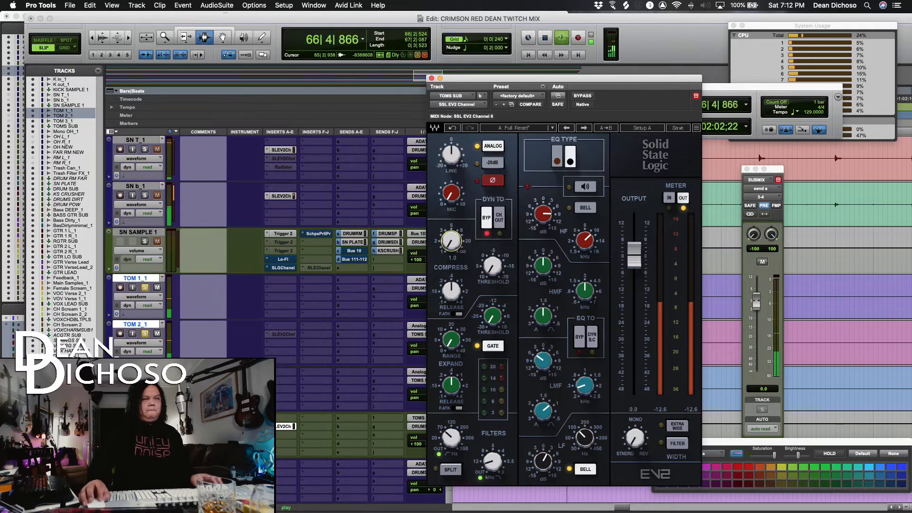
pyautogui.moveTo(460, 245); pyautogui.dragTo(460, 231)
pyautogui.moveTo(492, 267); pyautogui.dragTo(493, 246)
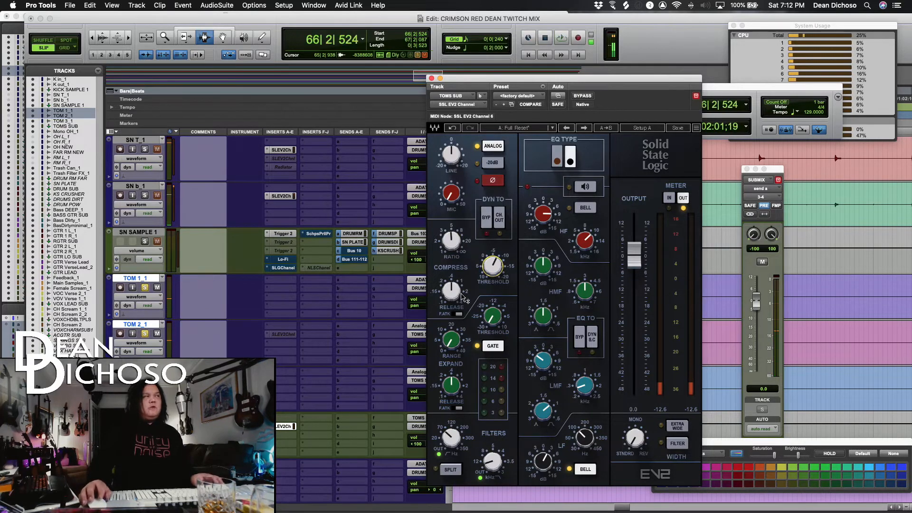
pyautogui.moveTo(463, 298); pyautogui.dragTo(463, 314)
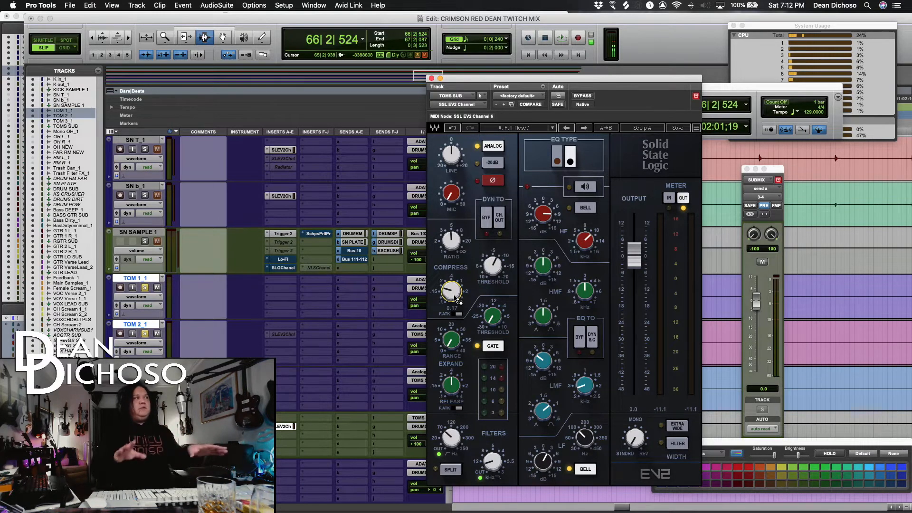
# Audition the compressed tom fill repeatedly and check the gain reduction on TOMS SUB.
pyautogui.press('space')
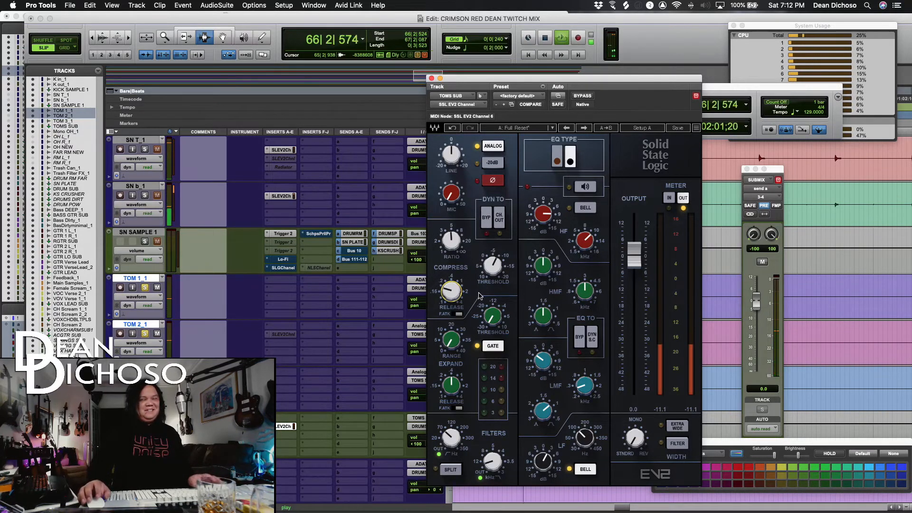
pyautogui.press('space')
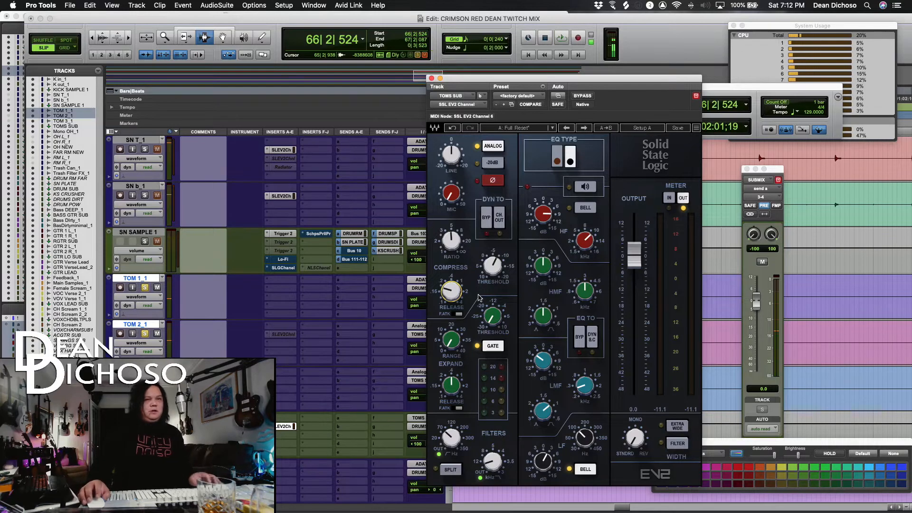
pyautogui.press('space')
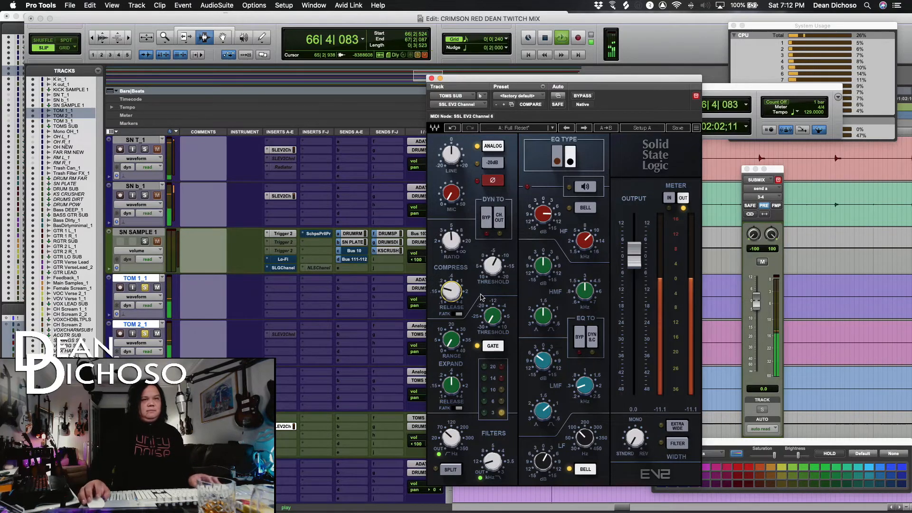
pyautogui.press('space')
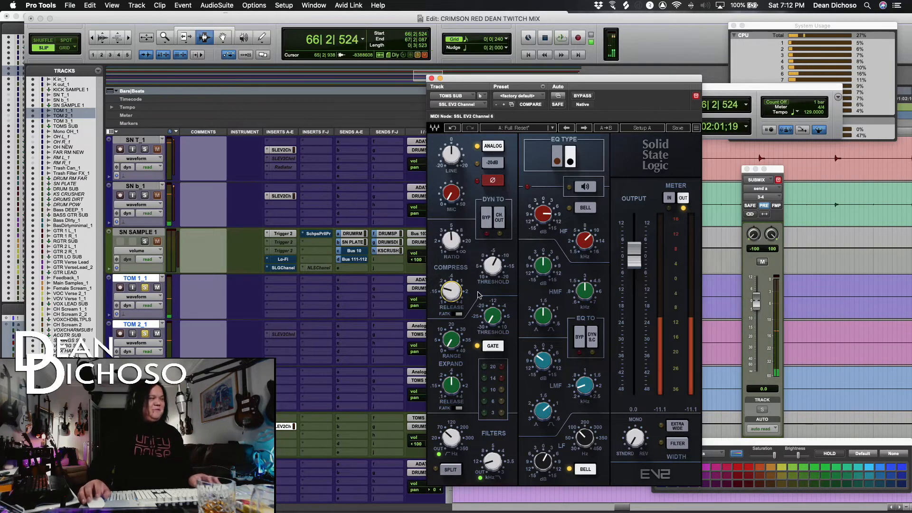
pyautogui.press('space')
pyautogui.press('space')
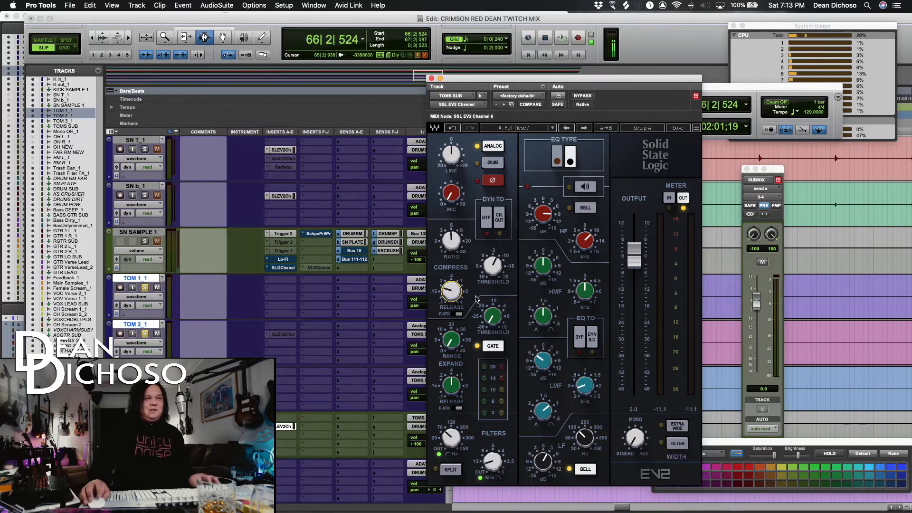
pyautogui.press('space')
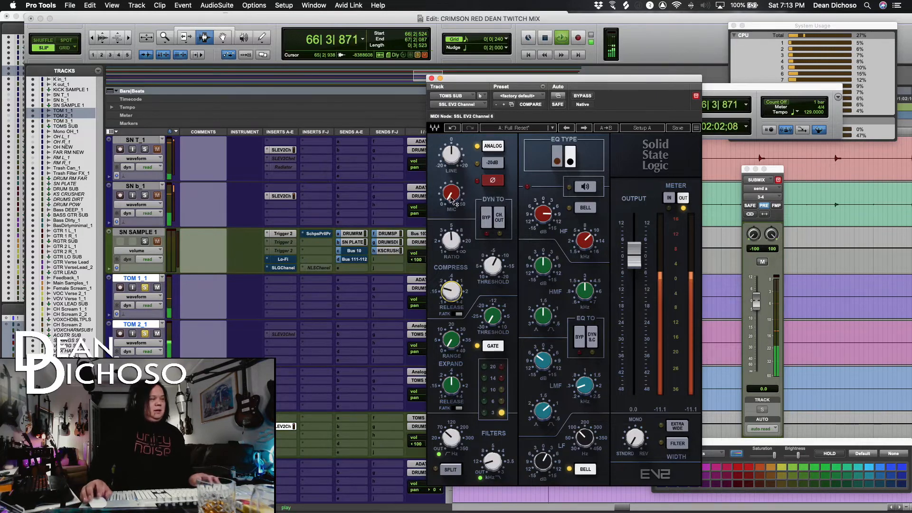
pyautogui.press('space')
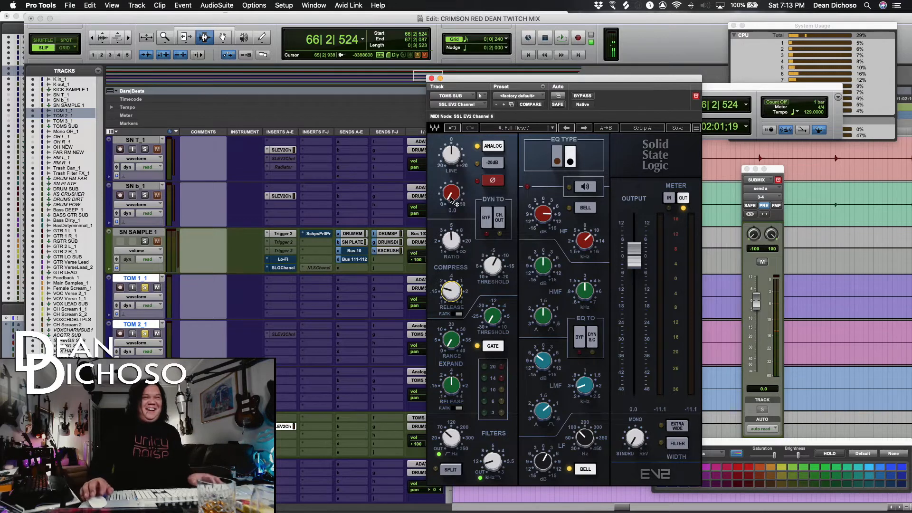
# Raise the mic preamp gain on TOMS SUB's EV2 Channel to drive the toms harder while auditioning the fill.
pyautogui.press('space')
pyautogui.moveTo(452, 200); pyautogui.dragTo(452, 193)
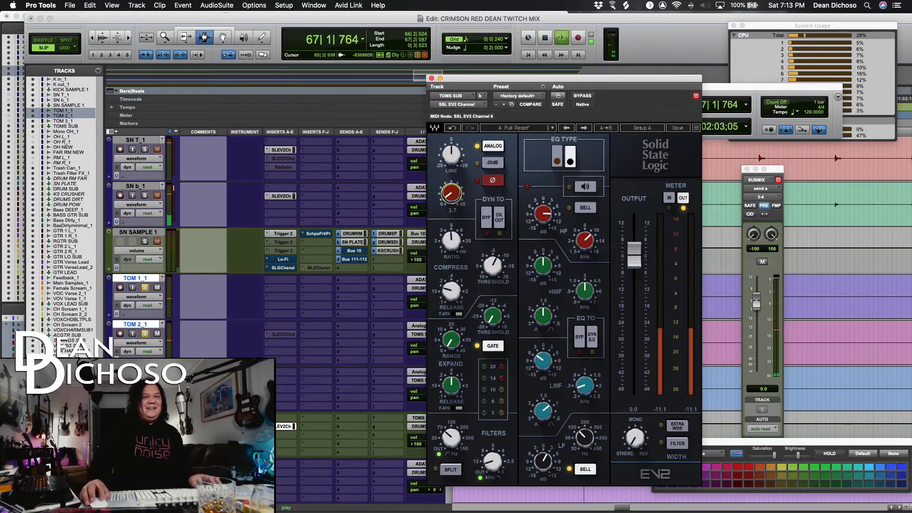
pyautogui.press('space')
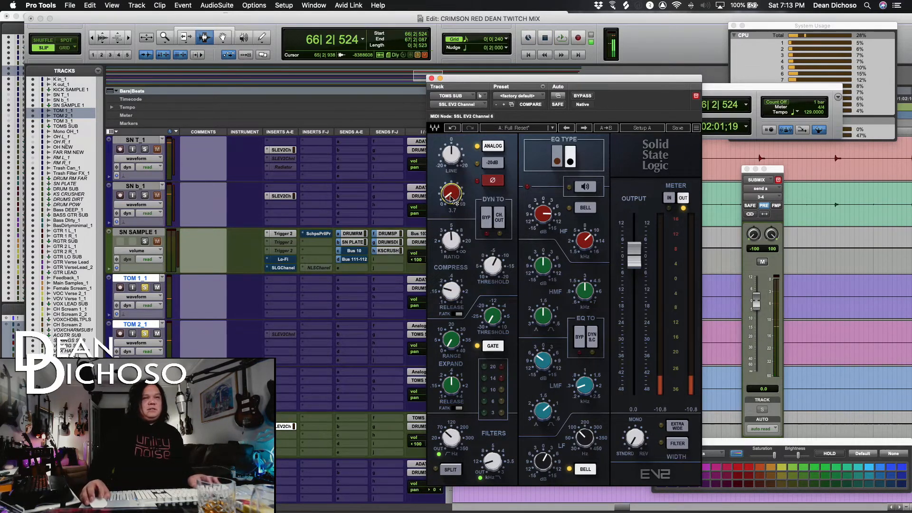
pyautogui.moveTo(449, 198); pyautogui.dragTo(451, 195)
pyautogui.press('space')
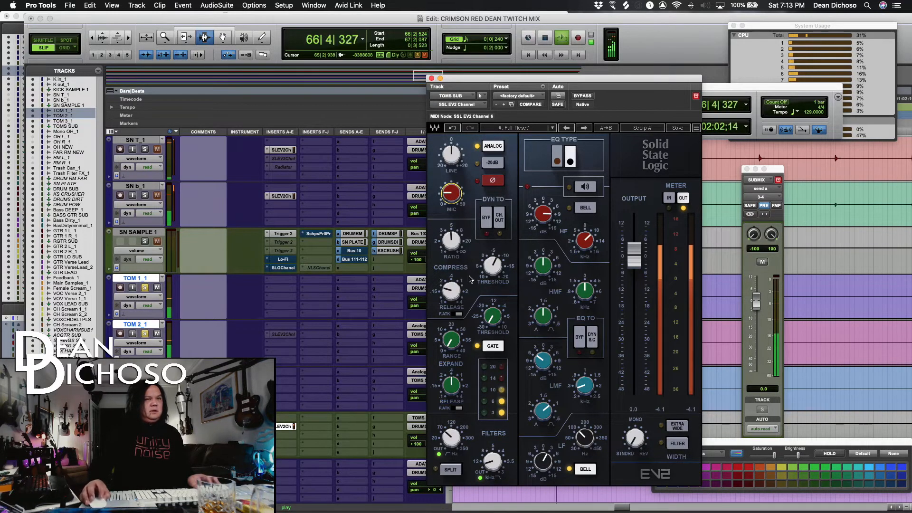
# Stop playback, move the EV2 Channel window off the timeline, and audition an earlier tom fill near bar 42.
pyautogui.press('space')
pyautogui.moveTo(462, 83); pyautogui.dragTo(677, 226)
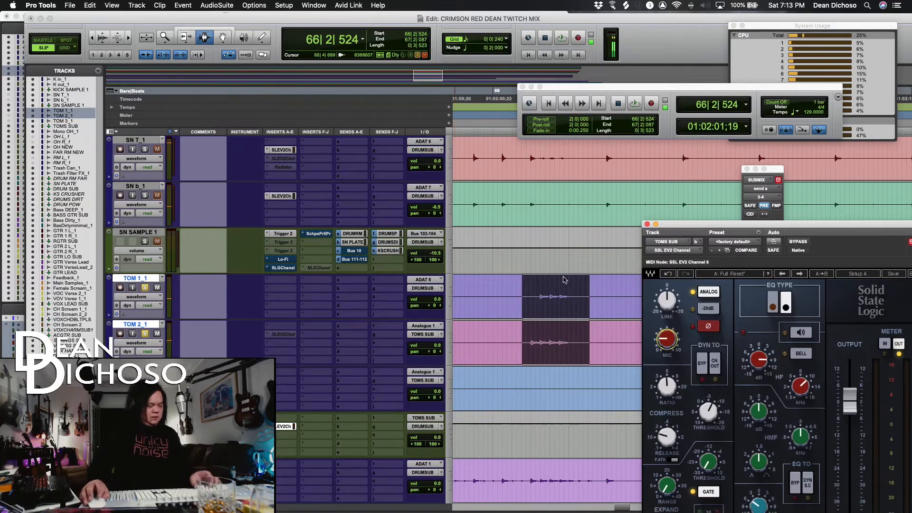
pyautogui.press('r')
pyautogui.press('r')
pyautogui.press('r')
pyautogui.click(532, 302)
pyautogui.press('t')
pyautogui.press('t')
pyautogui.press('r')
pyautogui.press('r')
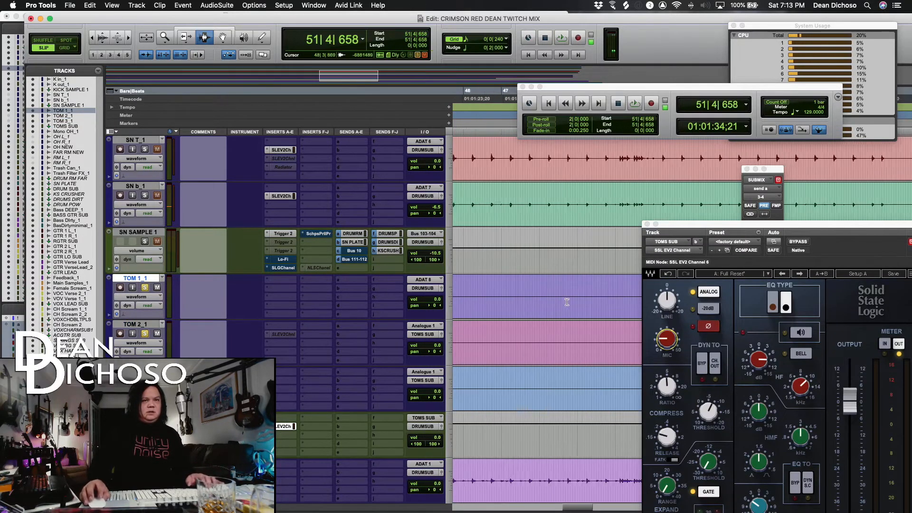
pyautogui.moveTo(689, 227); pyautogui.dragTo(771, 238)
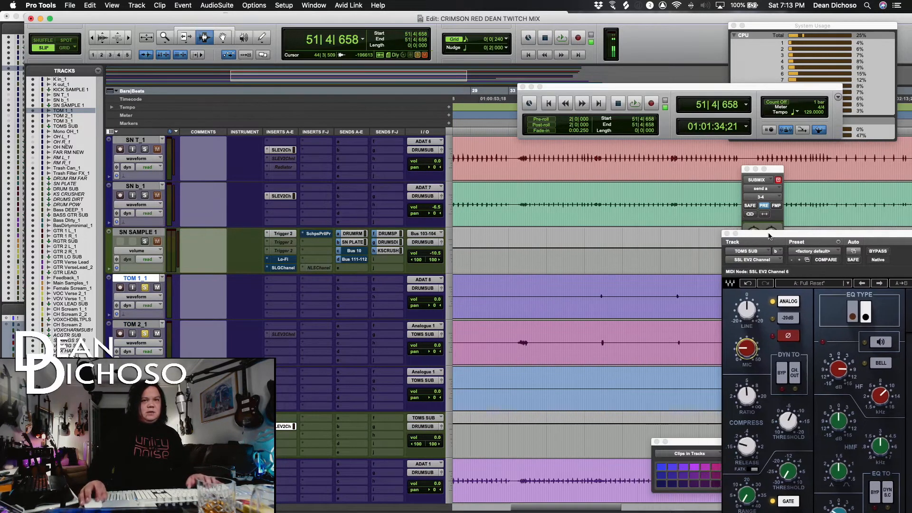
pyautogui.click(609, 306)
pyautogui.press('t')
pyautogui.press('t')
pyautogui.click(631, 304)
pyautogui.press('space')
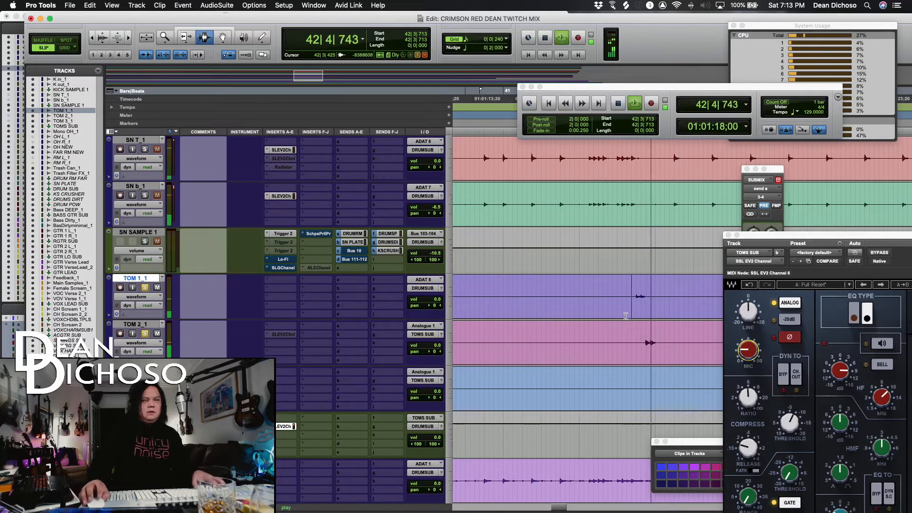
pyautogui.press('space')
# Route TOM 1_1's output to the stereo TOMS SUB bus and audition the tom hit.
pyautogui.click(424, 288)
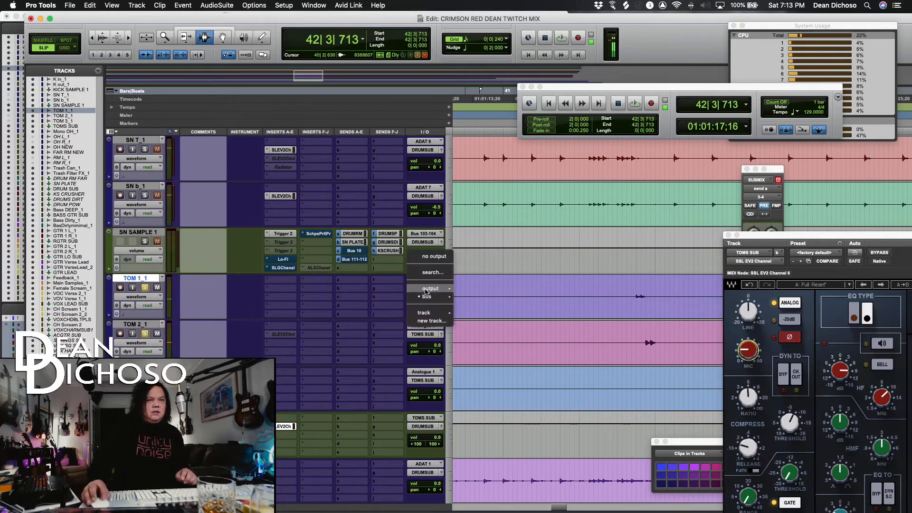
pyautogui.moveTo(430, 297)
pyautogui.moveTo(502, 309)
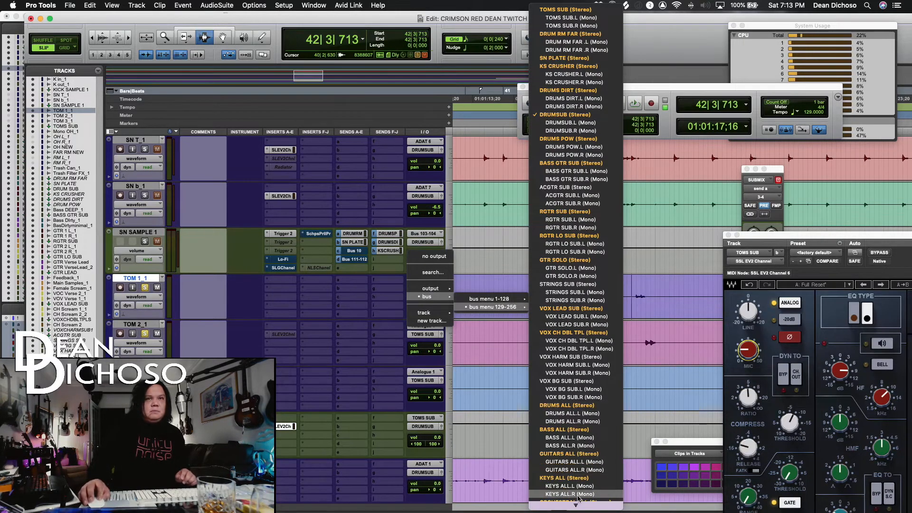
pyautogui.scroll(-3, 576, 457)
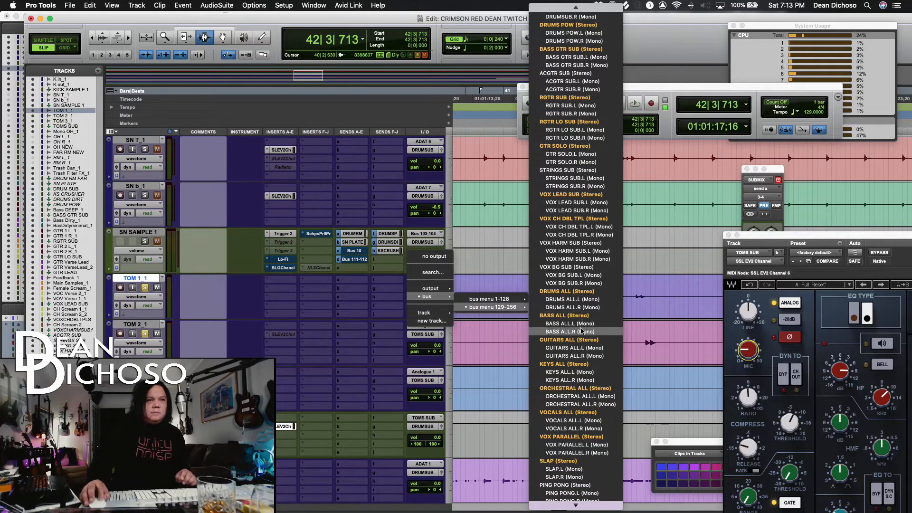
pyautogui.moveTo(595, 6)
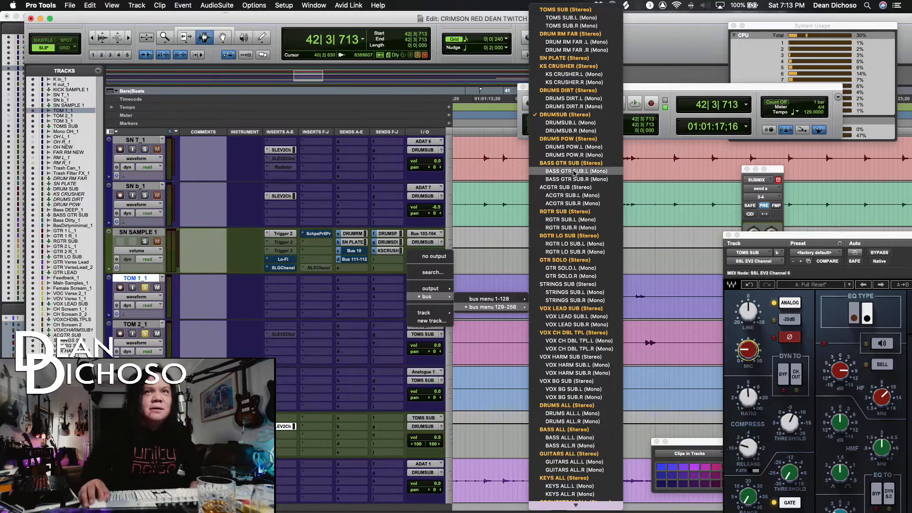
pyautogui.click(592, 12)
pyautogui.press('space')
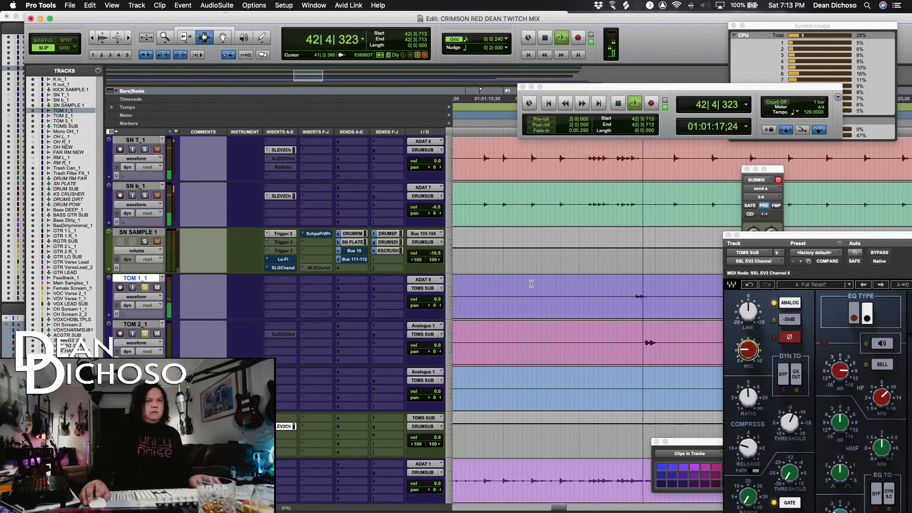
pyautogui.press('space')
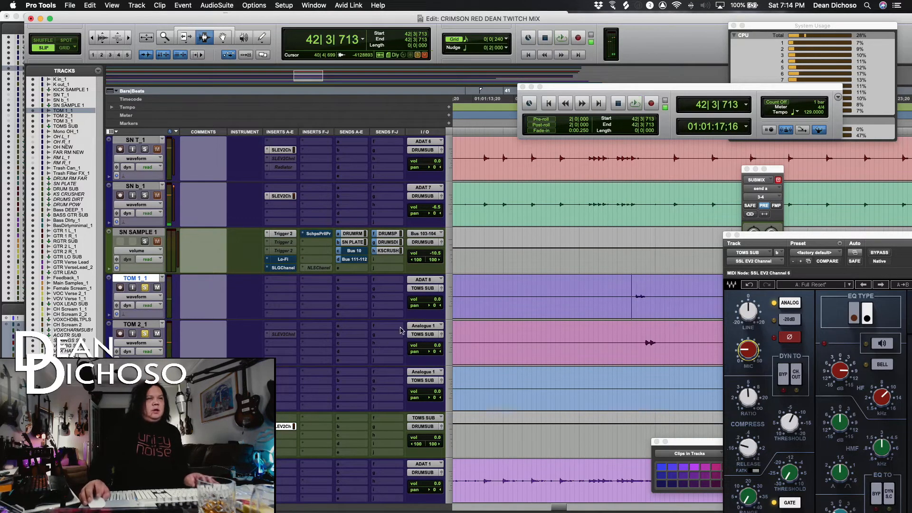
# Pan TOM 1_1 to 27 left and TOM 2_1 to 35 right while auditioning the toms.
pyautogui.moveTo(432, 306); pyautogui.dragTo(426, 307)
pyautogui.press('space')
pyautogui.press('space')
pyautogui.moveTo(438, 357); pyautogui.dragTo(442, 356)
pyautogui.press('space')
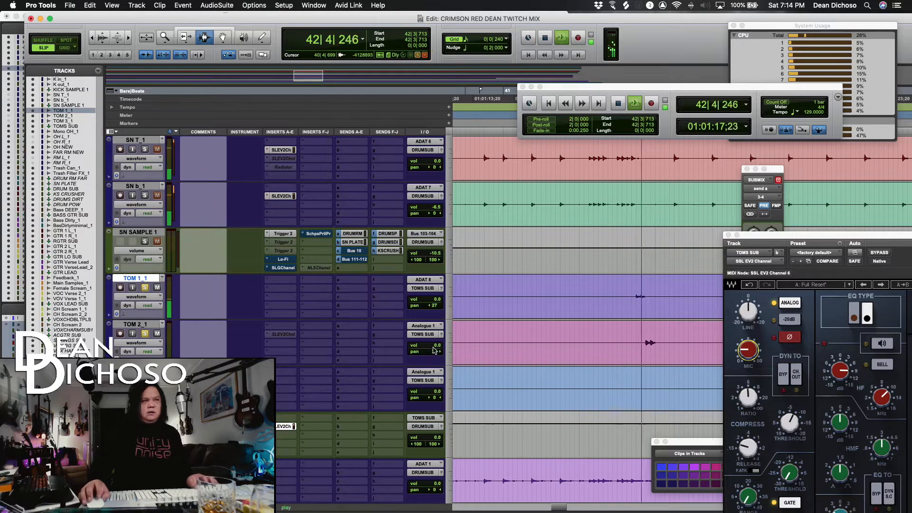
# Locate the tom fill at bar 66 and audition the panned toms there.
pyautogui.press('super+bracketleft')
pyautogui.press('super+bracketleft')
pyautogui.press('super+bracketleft')
pyautogui.press('super+bracketleft')
pyautogui.press('super+bracketleft')
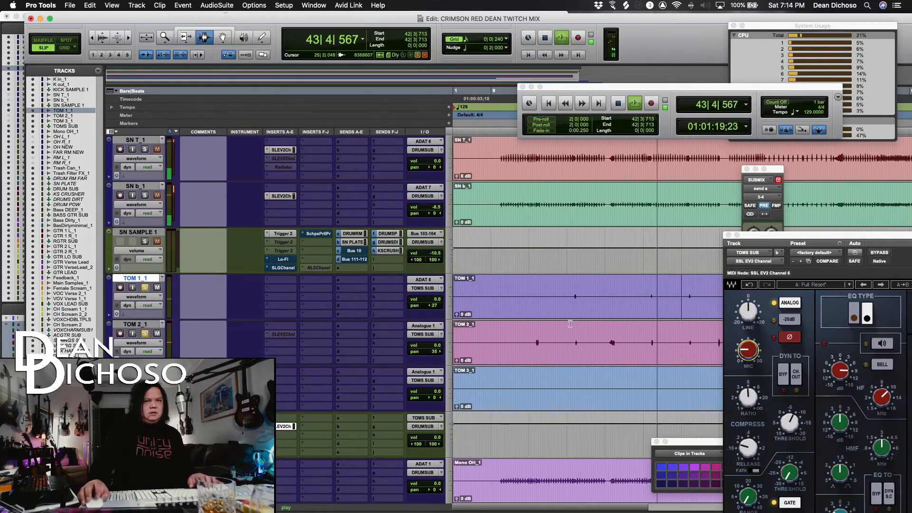
pyautogui.click(588, 330)
pyautogui.press('super+bracketright')
pyautogui.press('super+bracketright')
pyautogui.press('super+bracketright')
pyautogui.press('super+bracketright')
pyautogui.press('super+bracketright')
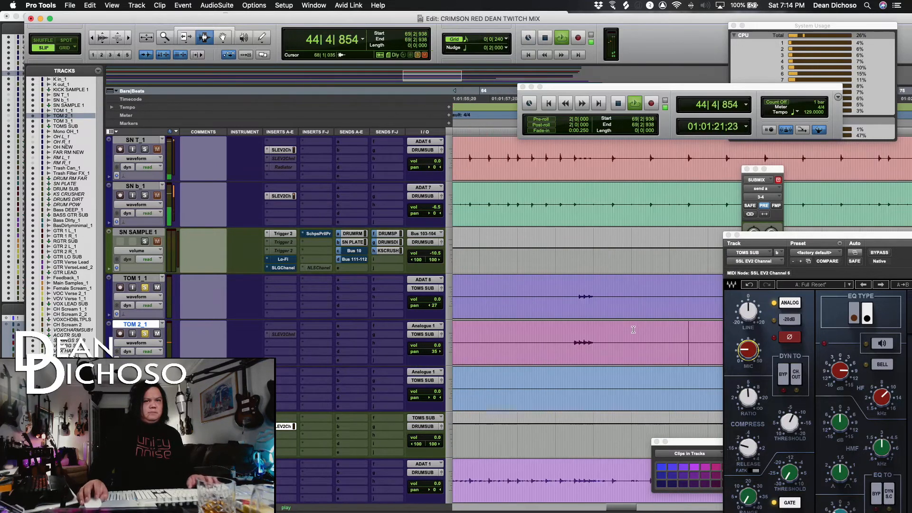
pyautogui.click(587, 299)
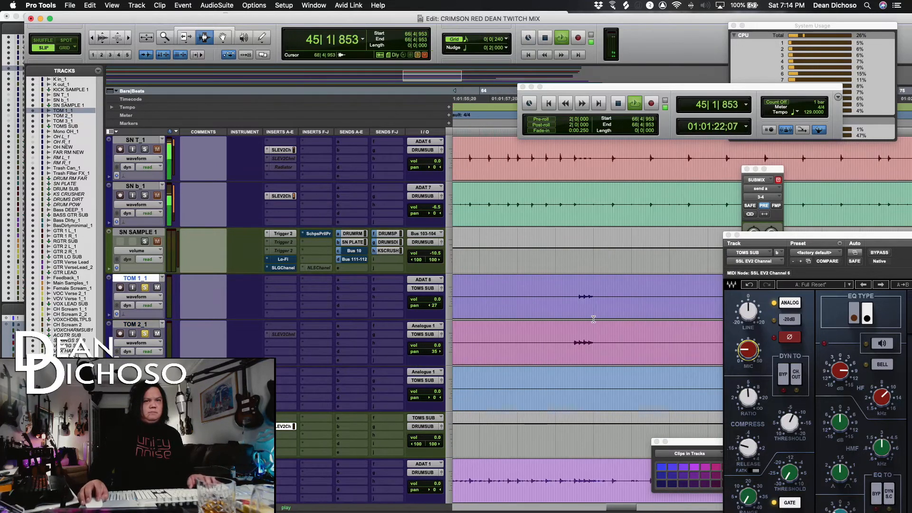
pyautogui.click(640, 308)
pyautogui.press('space')
pyautogui.press('space')
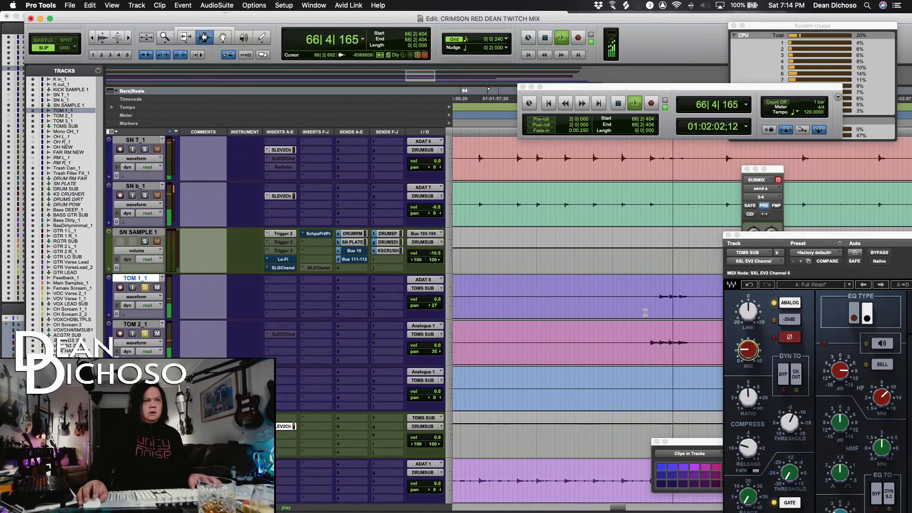
# Take TOM 2_1 out of solo and audition TOM 1_1's part of the fill alone.
pyautogui.press('space')
pyautogui.click(145, 334)
pyautogui.press('space')
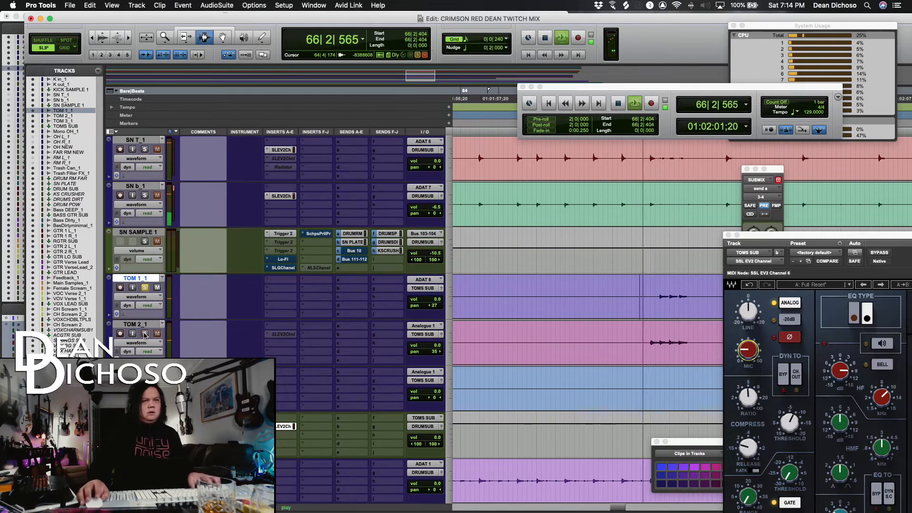
pyautogui.press('space')
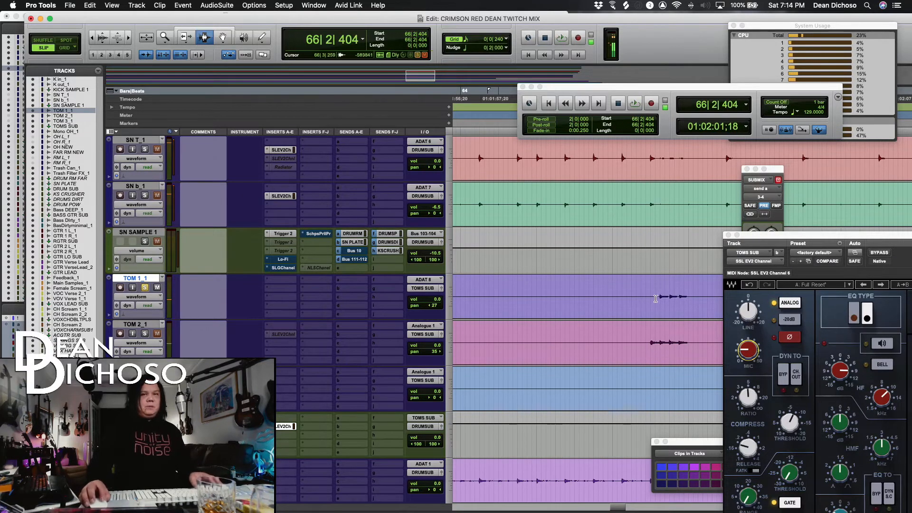
# Select TOM 1_1's bar 66 fill, insert SSL EV2 Channel on the track, and raise its mic gain to about 9.4.
pyautogui.moveTo(656, 298); pyautogui.dragTo(702, 297)
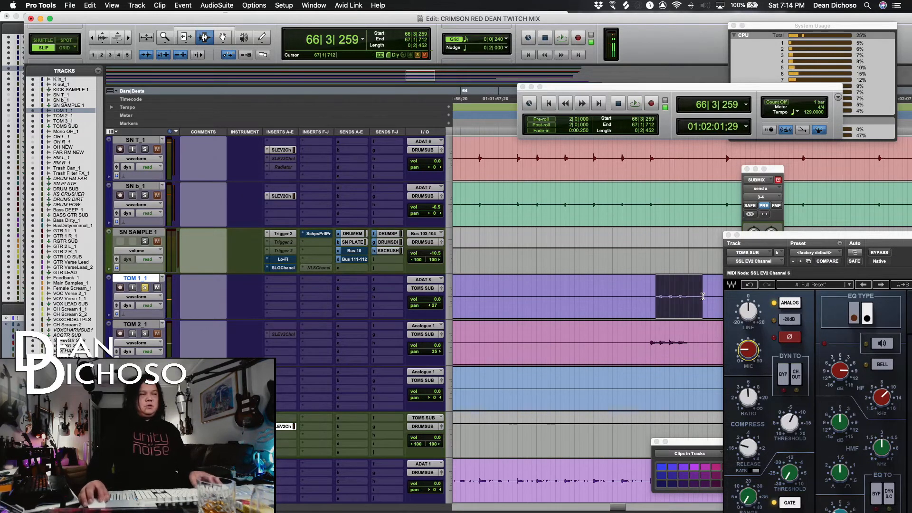
pyautogui.click(281, 288)
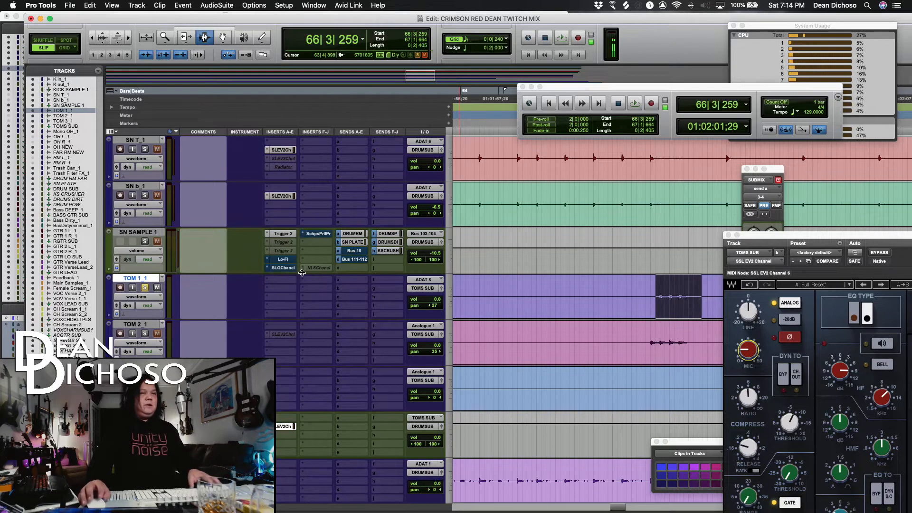
pyautogui.click(522, 269)
pyautogui.moveTo(753, 239); pyautogui.dragTo(364, 76)
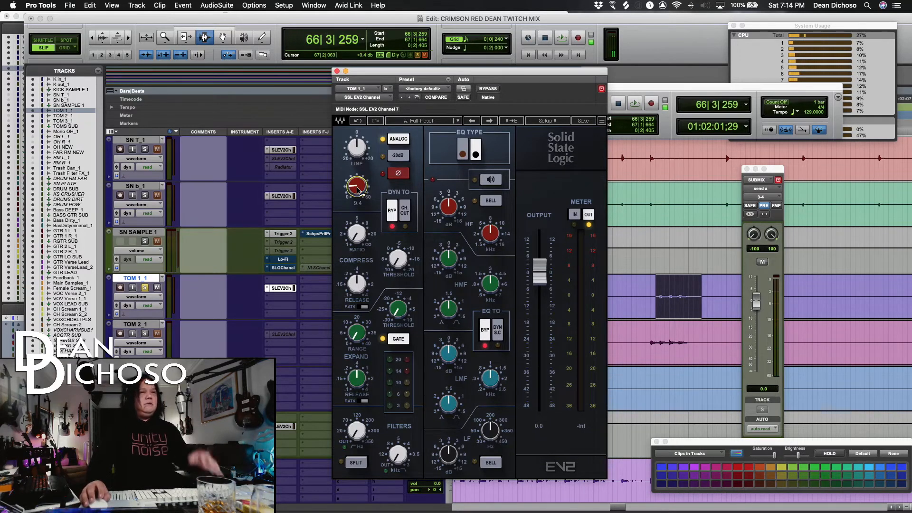
pyautogui.press('space')
pyautogui.press('space')
# Boost TOM 1_1's HF band and raise its frequency while auditioning the fill.
pyautogui.moveTo(448, 208); pyautogui.dragTo(448, 191)
pyautogui.press('space')
pyautogui.moveTo(490, 234); pyautogui.dragTo(491, 225)
pyautogui.press('space')
pyautogui.press('space')
# Cut TOM 1_1's LMF band at a lower frequency with its Q at about 1.14.
pyautogui.press('space')
pyautogui.moveTo(490, 379); pyautogui.dragTo(490, 387)
pyautogui.click(448, 402)
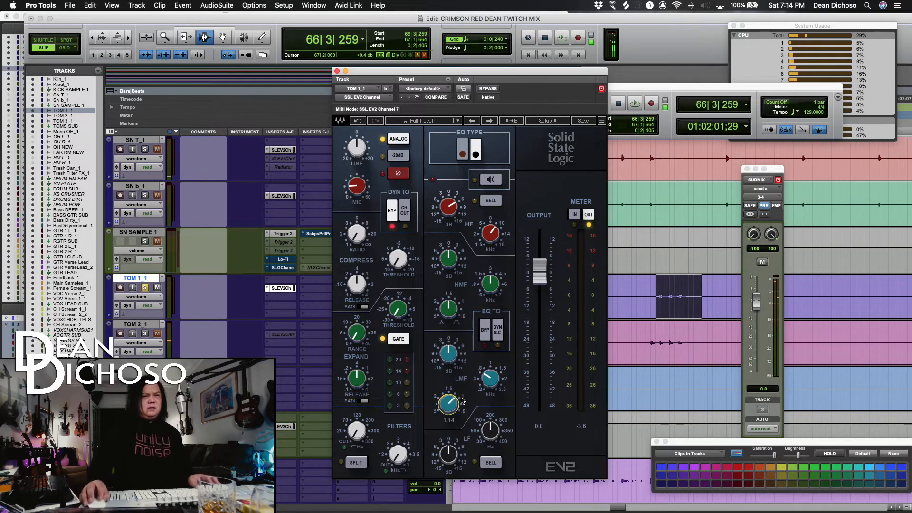
pyautogui.press('space')
pyautogui.press('space')
pyautogui.press('space')
# Switch TOM 1_1's LF band to a bell, set its frequency to about 121 Hz, and boost it about 2.2 dB.
pyautogui.click(491, 462)
pyautogui.moveTo(492, 426); pyautogui.dragTo(494, 432)
pyautogui.press('space')
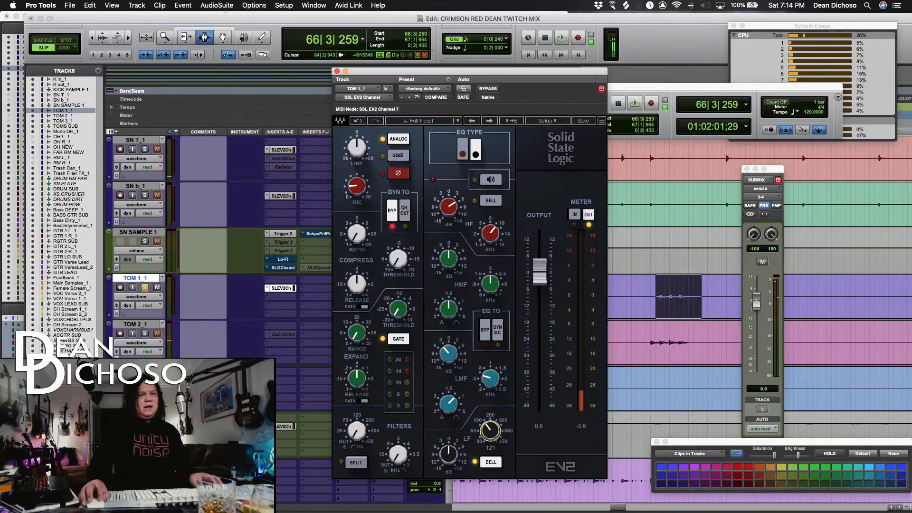
pyautogui.press('space')
pyautogui.press('space')
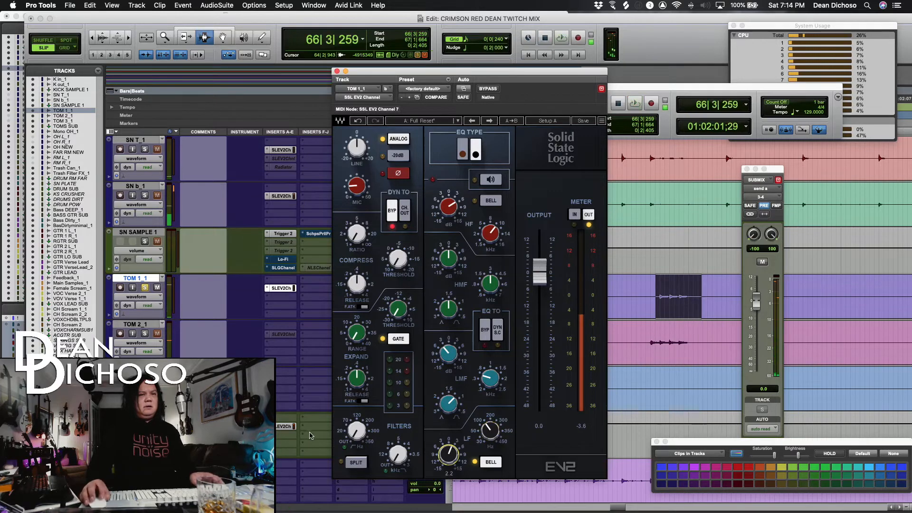
# Engage TOM 1_1's high-pass filter and increase the LF boost further while auditioning the fill.
pyautogui.press('space')
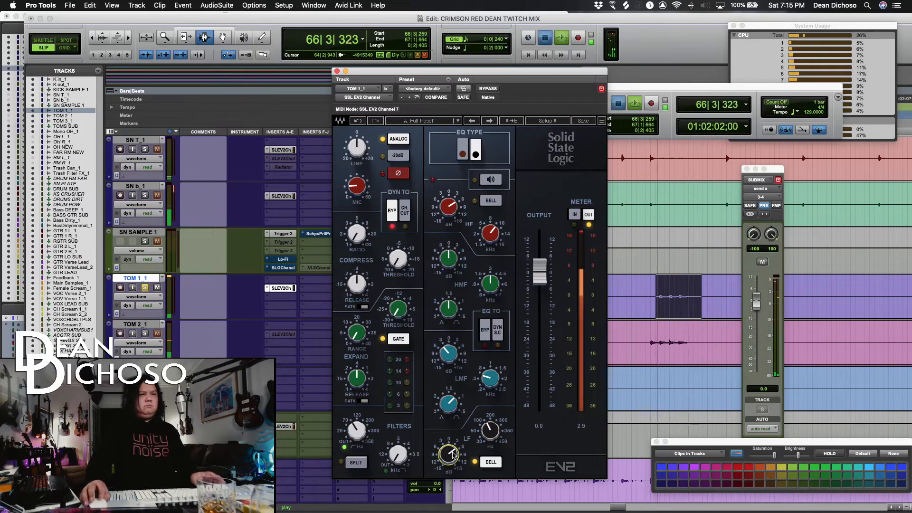
pyautogui.press('space')
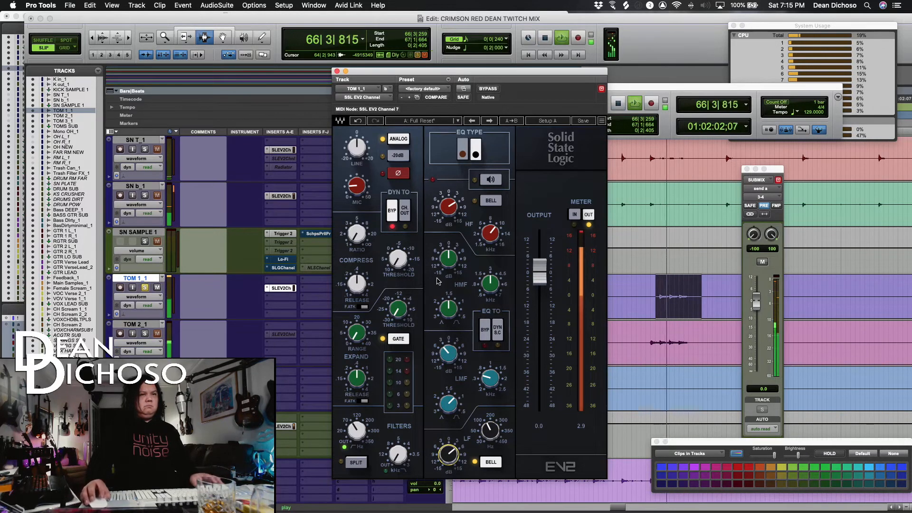
pyautogui.press('space')
# Compress TOM 1_1 by adjusting the ratio, lowering the threshold, and setting the shortest release, checking gain reduction on the fill.
pyautogui.moveTo(360, 235); pyautogui.dragTo(364, 241)
pyautogui.press('space')
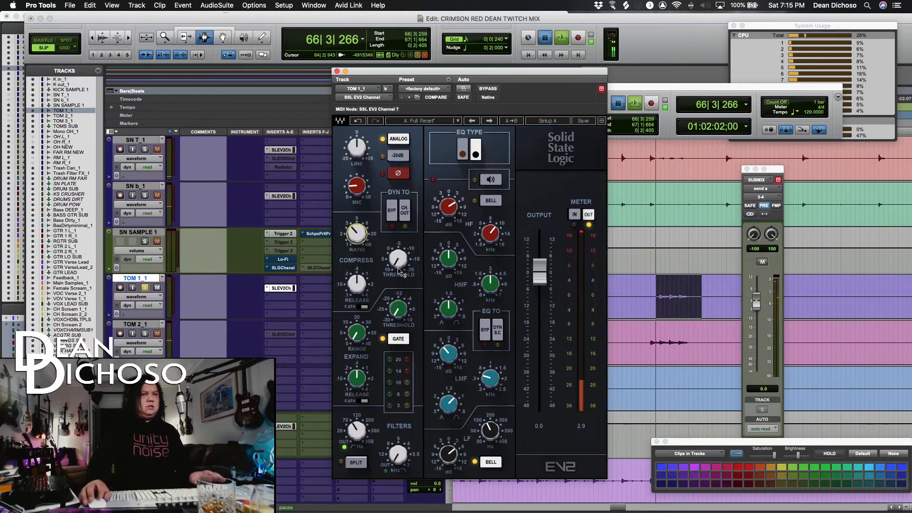
pyautogui.press('space')
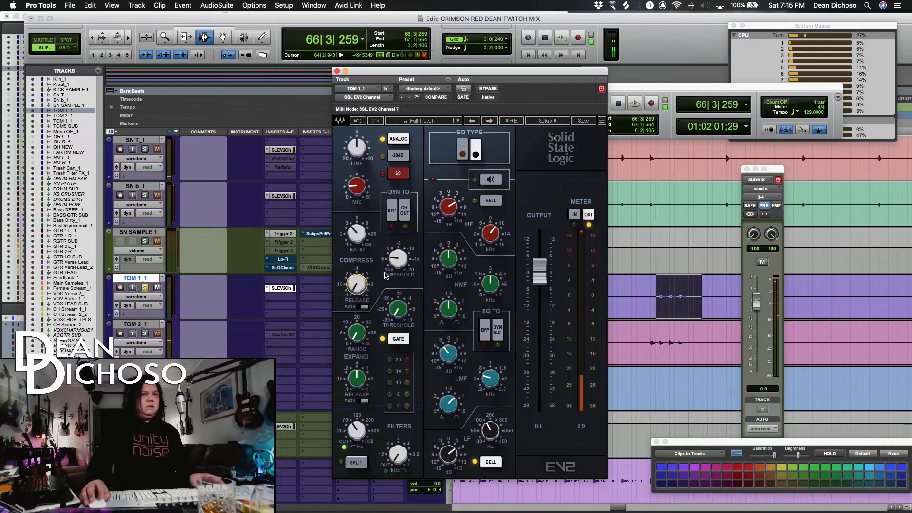
pyautogui.press('space')
pyautogui.press('space')
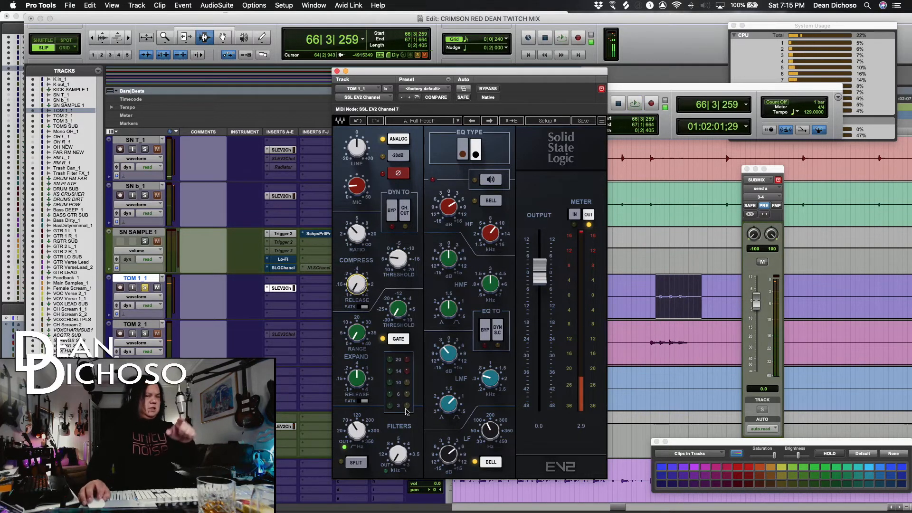
pyautogui.press('space')
pyautogui.press('space')
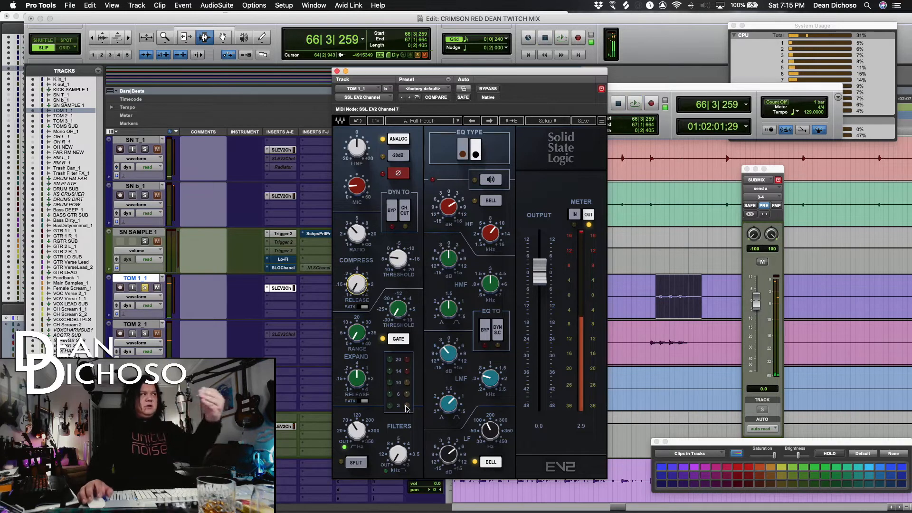
pyautogui.press('space')
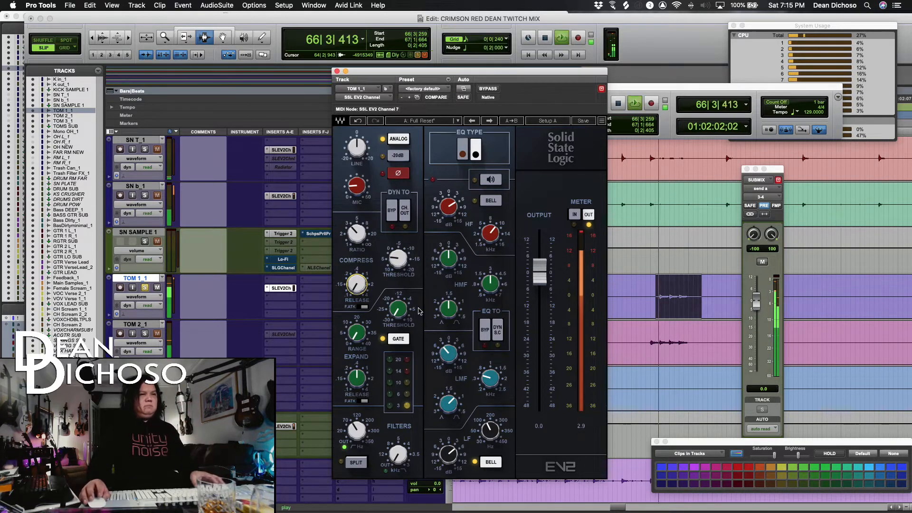
pyautogui.press('space')
# Take TOM 1_1 out of solo, close its EV2 Channel window, and audition the fill with the rest of the drums.
pyautogui.click(145, 288)
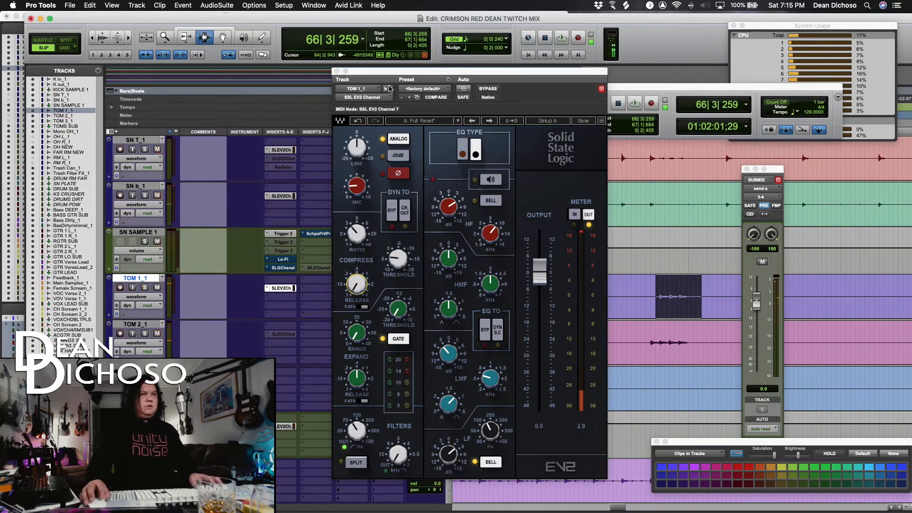
pyautogui.click(337, 72)
pyautogui.press('space')
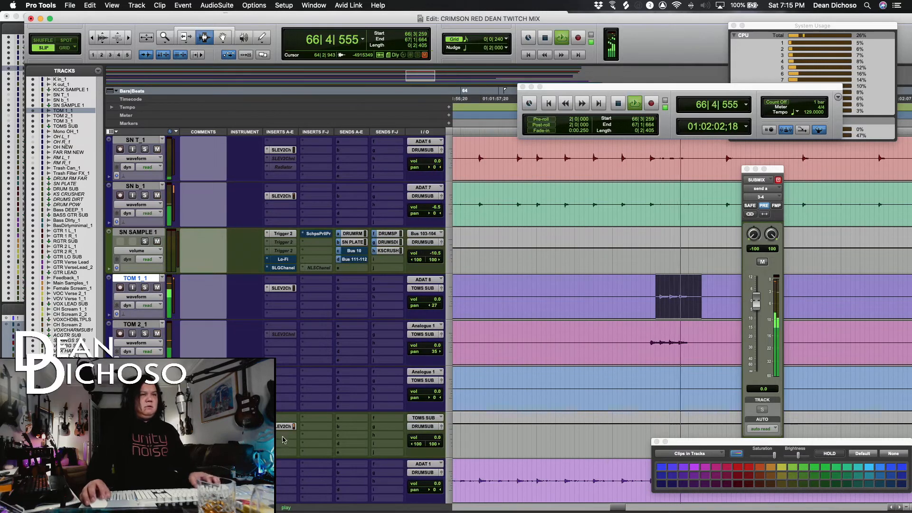
pyautogui.press('space')
# Lower TOM 1_1's EV2 Channel output to -4.4 dB, audition the fill, and close the plug-in.
pyautogui.click(281, 288)
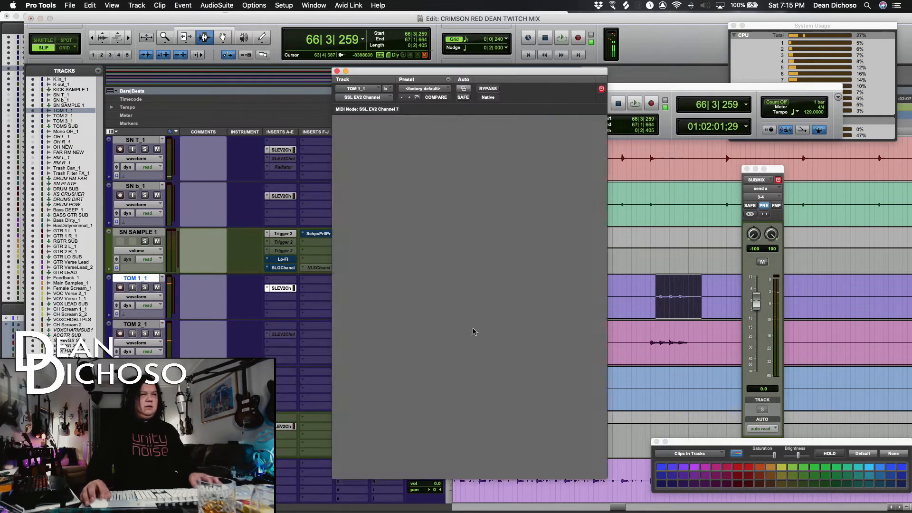
pyautogui.press('space')
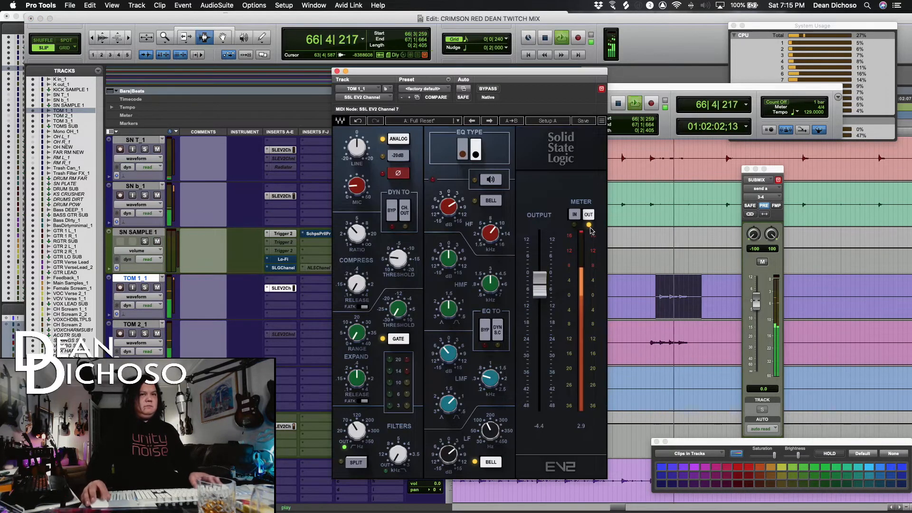
pyautogui.press('space')
pyautogui.click(337, 71)
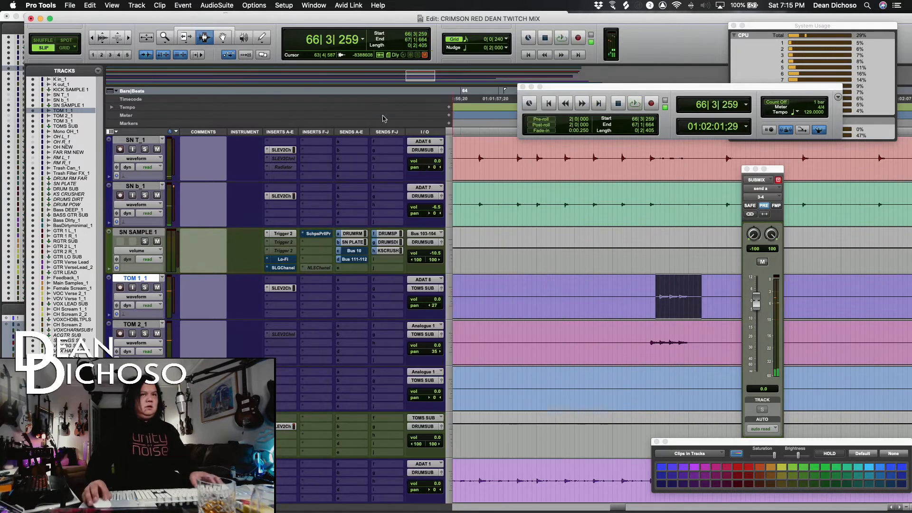
# Find TOM 3_1's hits near the end of its clip and select that fill for playback.
pyautogui.press('r')
pyautogui.press('r')
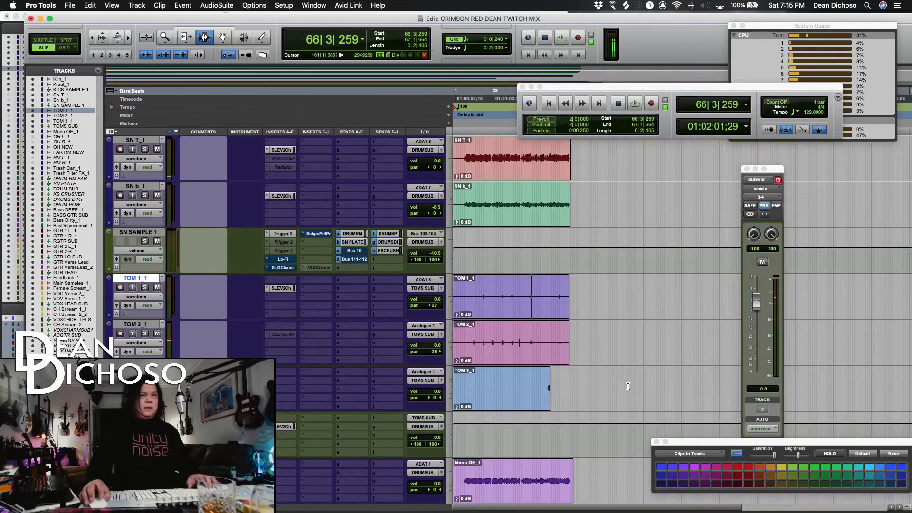
pyautogui.click(566, 381)
pyautogui.press('t')
pyautogui.press('t')
pyautogui.click(638, 390)
pyautogui.press('t')
pyautogui.press('t')
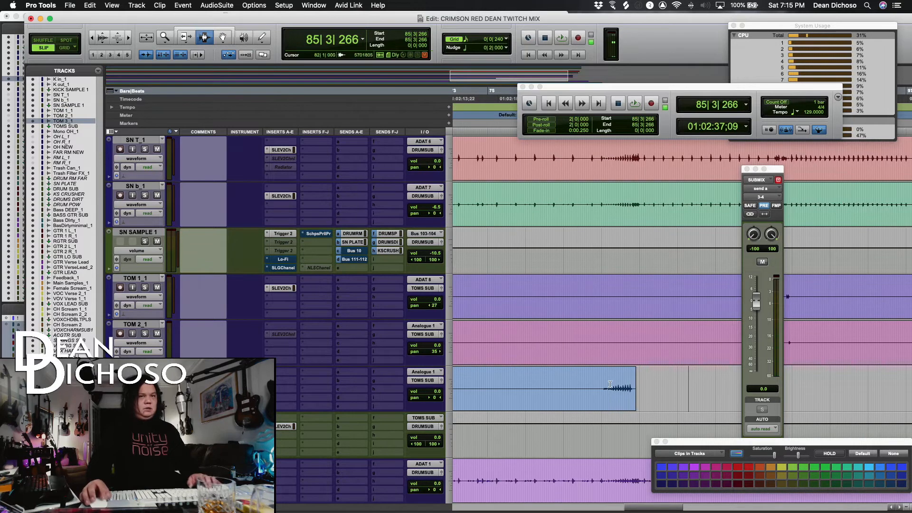
pyautogui.moveTo(603, 389); pyautogui.dragTo(763, 395)
pyautogui.press('t')
pyautogui.press('t')
pyautogui.hscroll(2, 655, 395)
pyautogui.click(653, 395)
# Audition the selected fill and pan TOM 3_1 to 57 right.
pyautogui.press('space')
pyautogui.press('space')
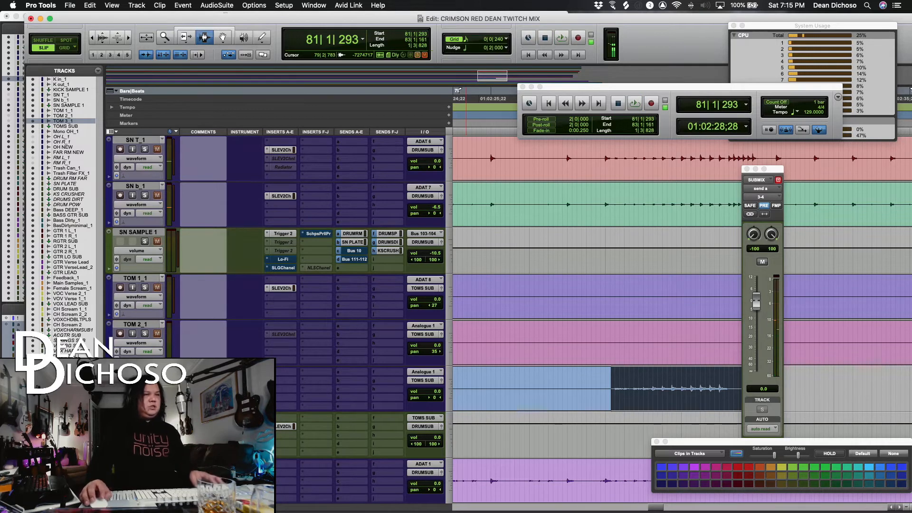
pyautogui.press('space')
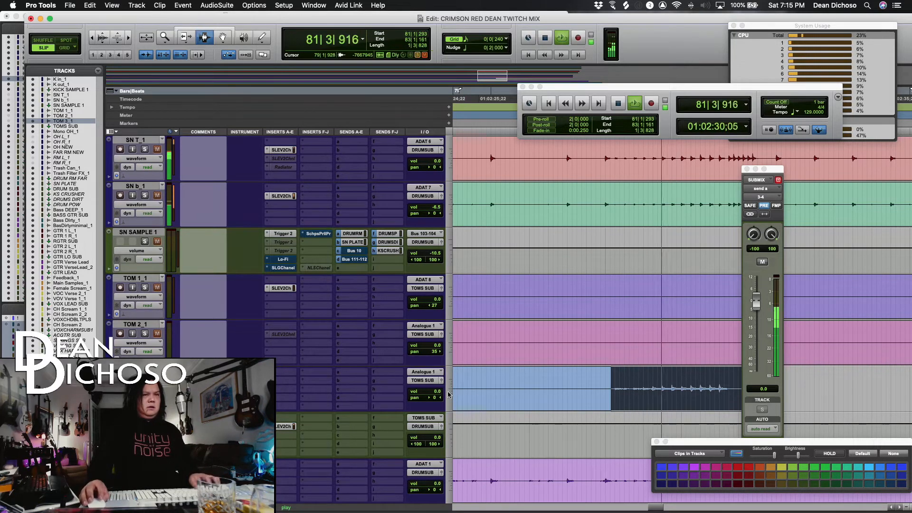
pyautogui.press('space')
pyautogui.press('space')
pyautogui.moveTo(435, 399); pyautogui.dragTo(445, 403)
pyautogui.press('space')
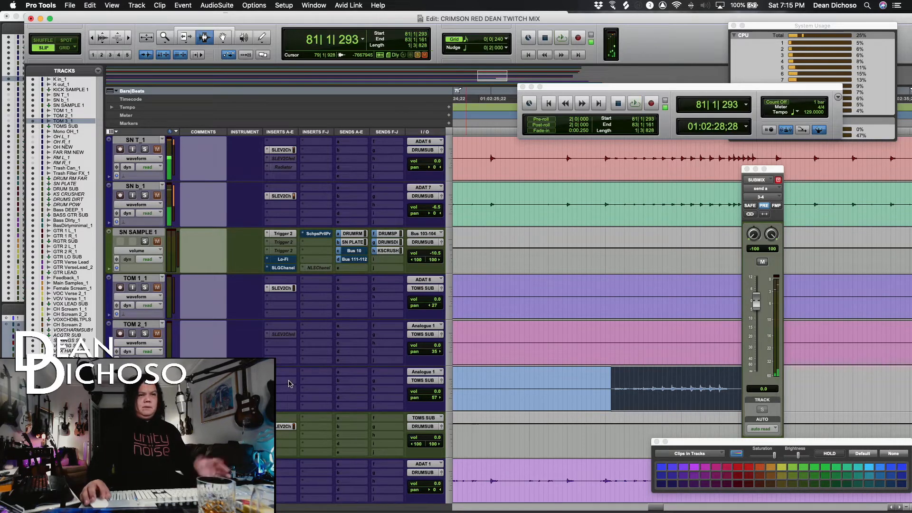
# Insert the SSL EV2 Channel on TOM 3_1 and start looped playback of the fill.
pyautogui.click(289, 381)
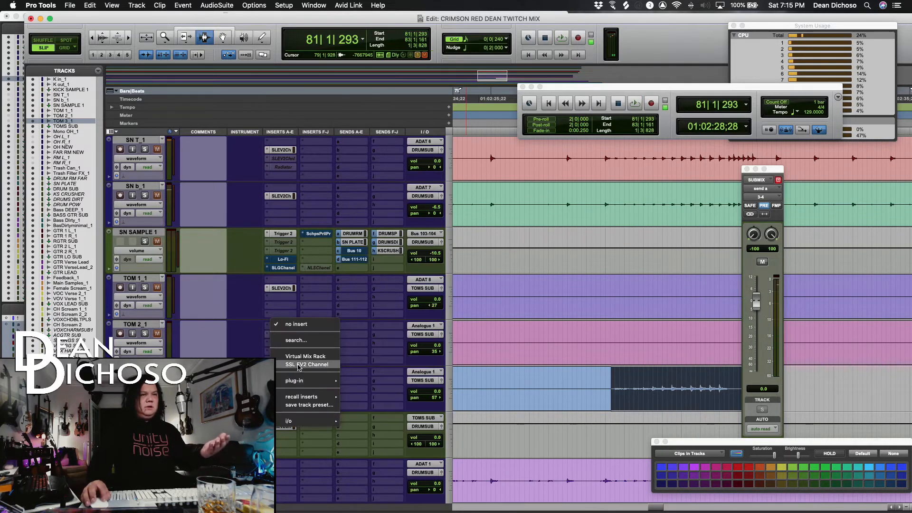
pyautogui.click(298, 365)
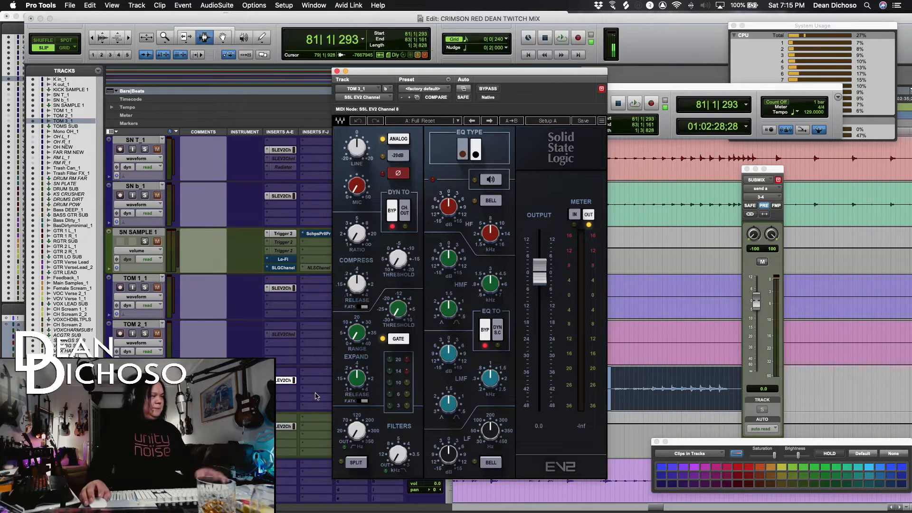
pyautogui.press('space')
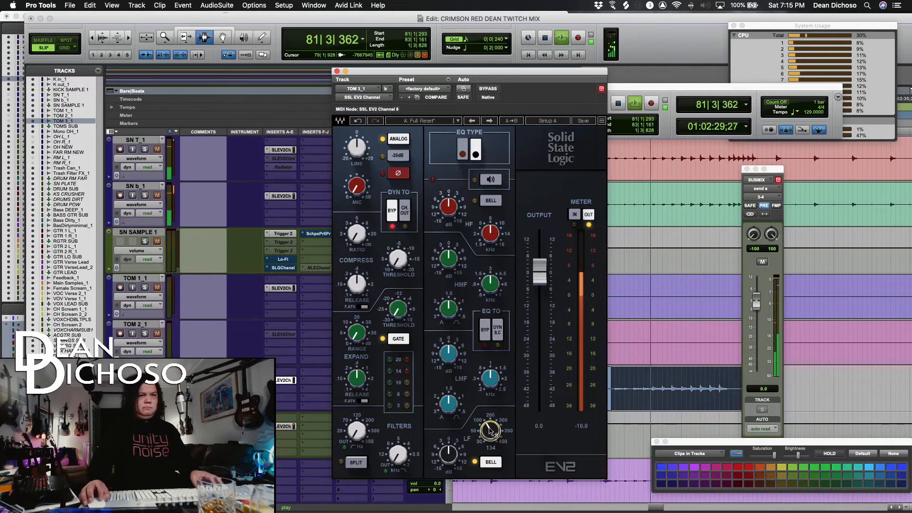
# Shape TOM 3_1 with an LF bell boost of about 2.8 dB and the high-pass filter, audition the fill, and close the plug-in.
pyautogui.moveTo(490, 431); pyautogui.dragTo(490, 436)
pyautogui.moveTo(451, 458); pyautogui.dragTo(451, 452)
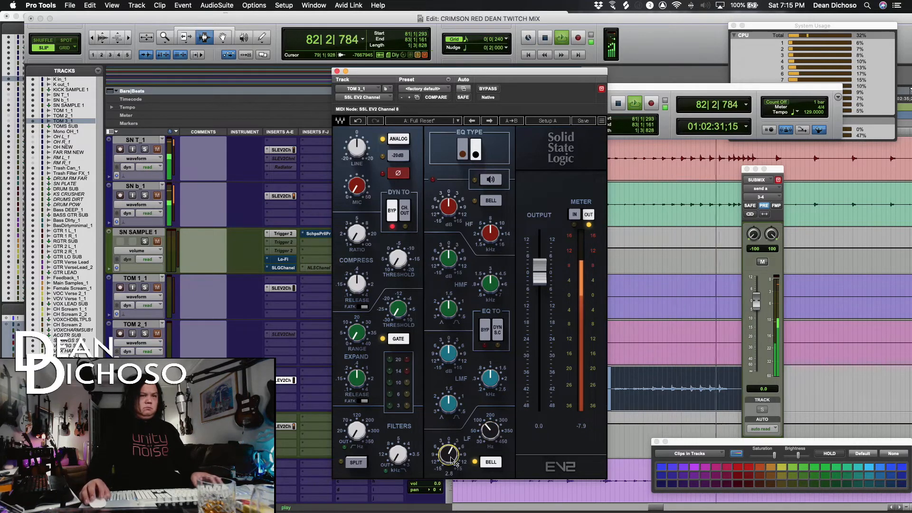
pyautogui.moveTo(356, 431); pyautogui.dragTo(356, 425)
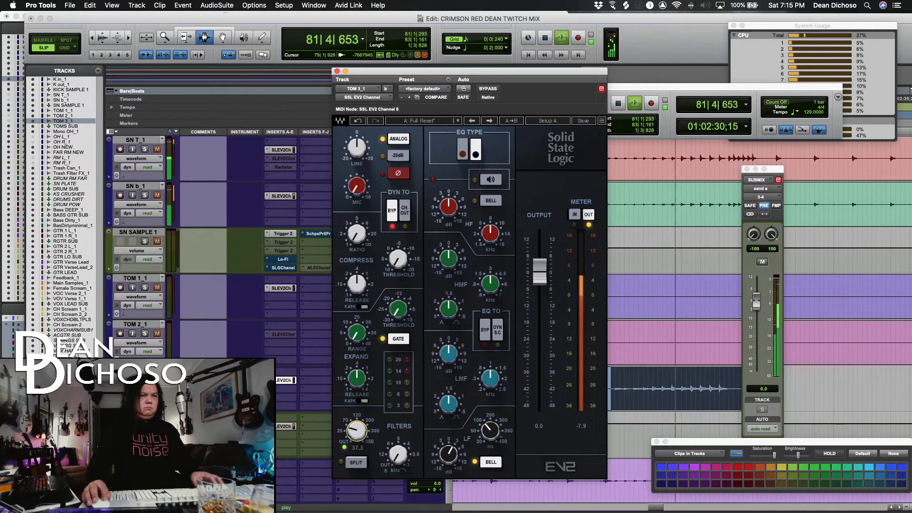
pyautogui.press('space')
pyautogui.press('space')
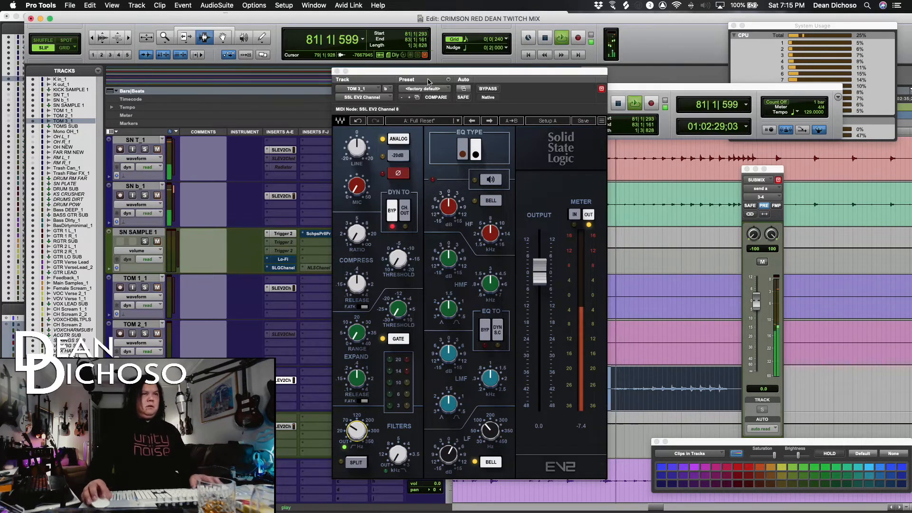
pyautogui.click(336, 71)
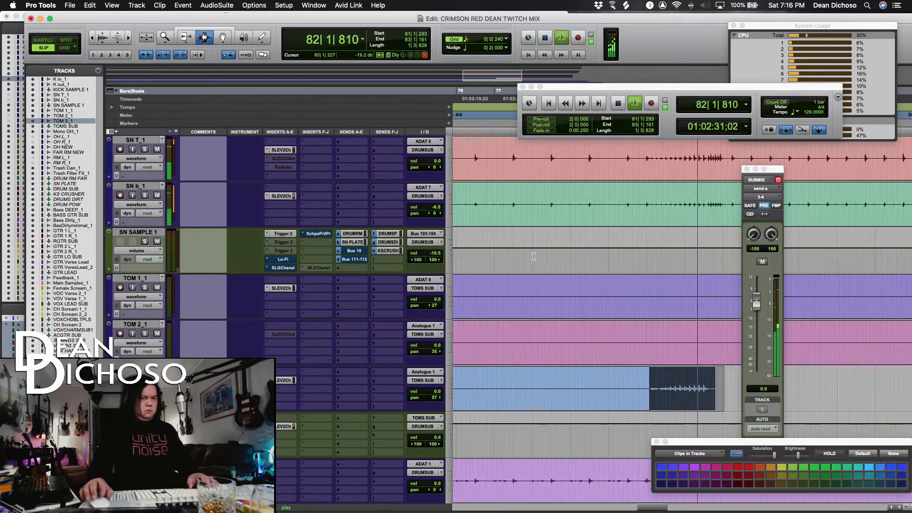
# Audition the drums from around bars 12 and 13, starting playback on the snare tracks.
pyautogui.press('r')
pyautogui.click(554, 307)
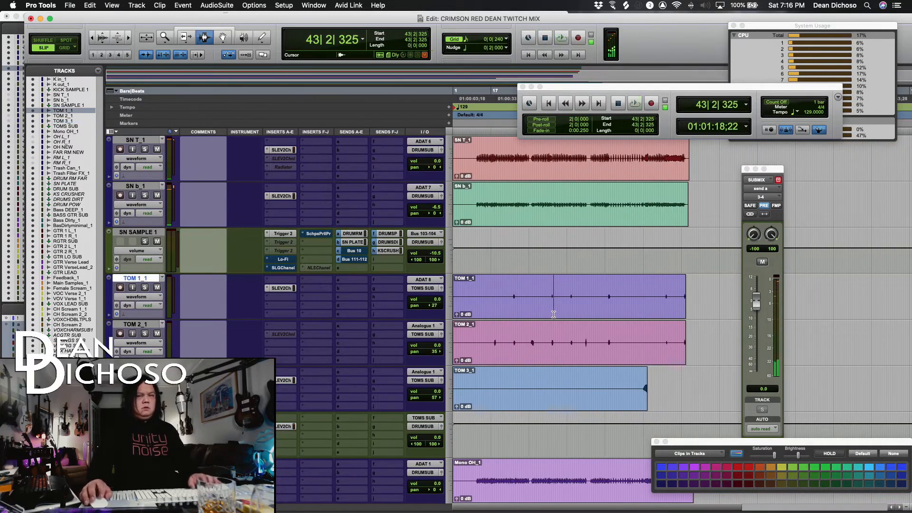
pyautogui.click(481, 204)
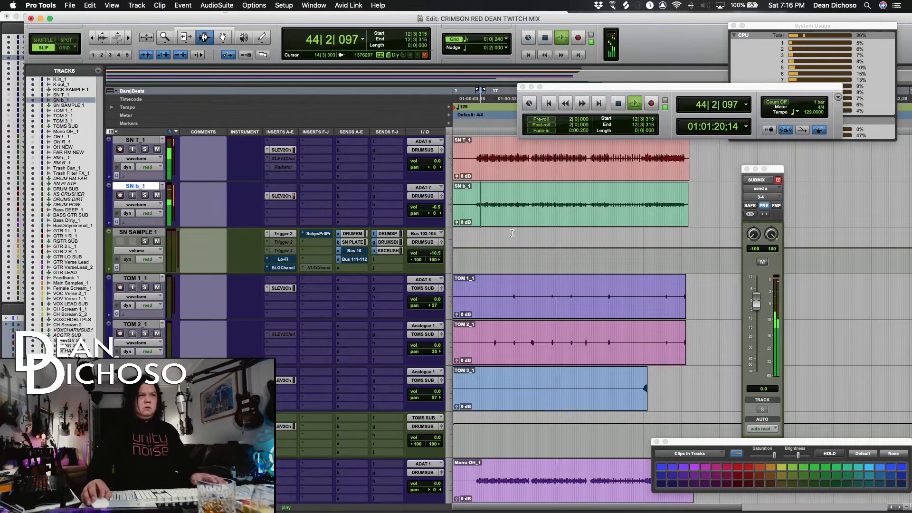
pyautogui.scroll(1, 520, 247)
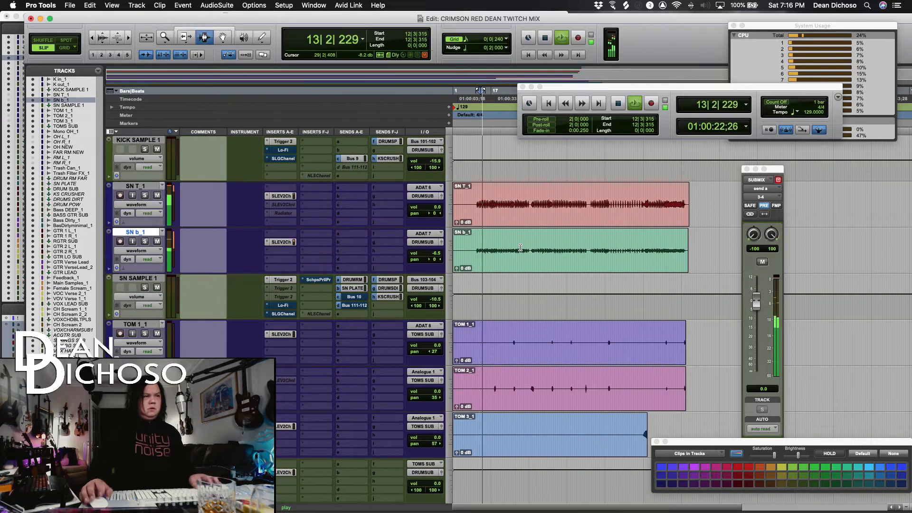
pyautogui.press('space')
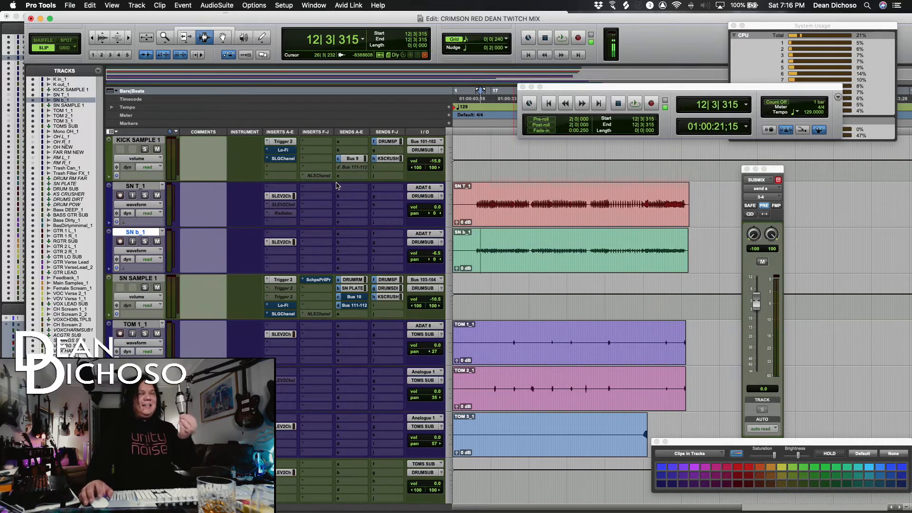
pyautogui.click(486, 205)
pyautogui.press('space')
pyautogui.scroll(-1, 336, 237)
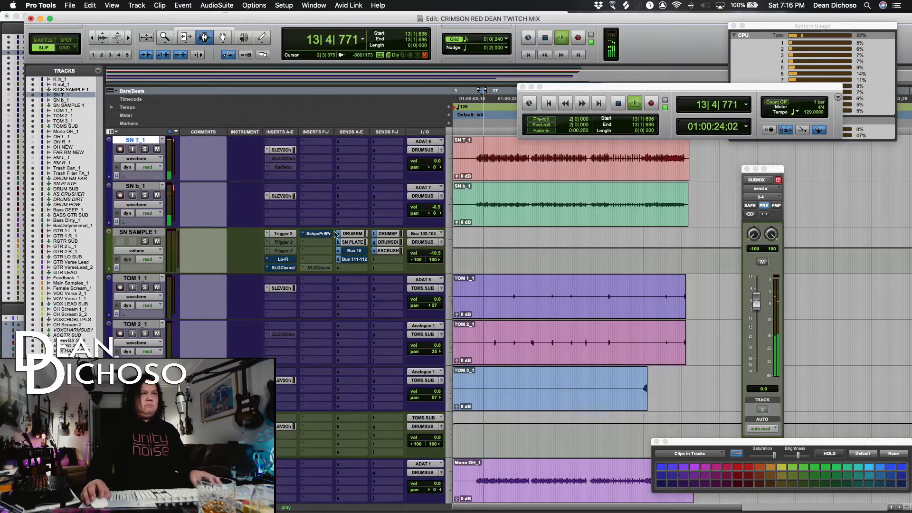
# Open SN T_1's EV2 Channel to review its settings, close it, and audition the snare with the drums.
pyautogui.click(281, 149)
pyautogui.press('space')
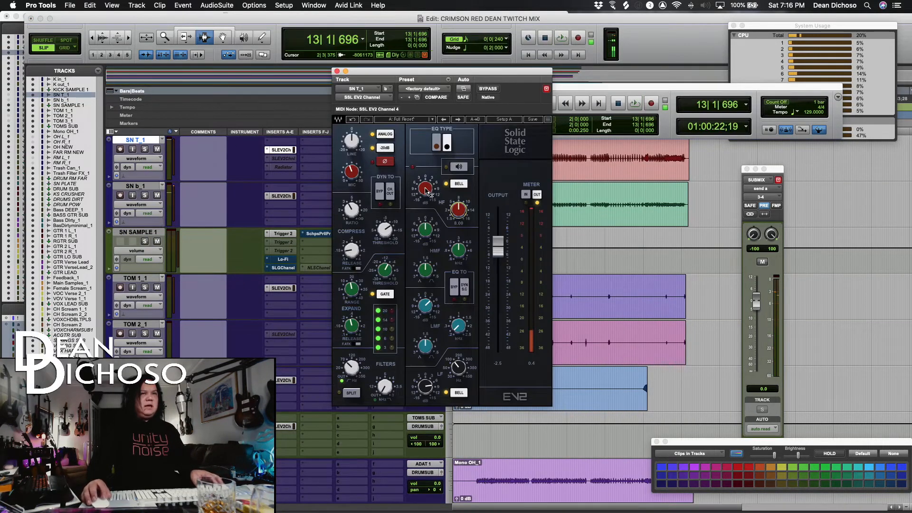
pyautogui.press('space')
pyautogui.press('super+w')
pyautogui.scroll(1, 426, 246)
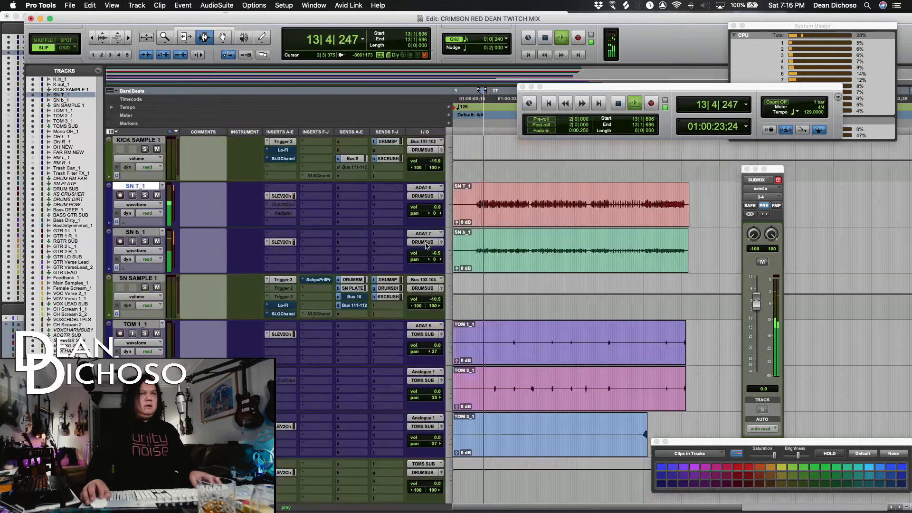
pyautogui.scroll(1, 426, 245)
pyautogui.press('space')
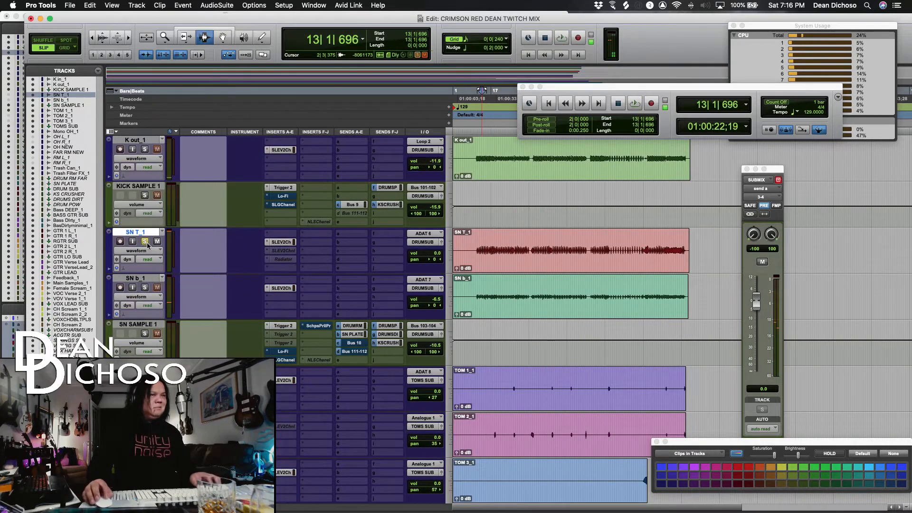
# Audition the soloed SN T_1 track, open its Radiator insert and reset the Radiator input gain to 0.
pyautogui.press('space')
pyautogui.press('space')
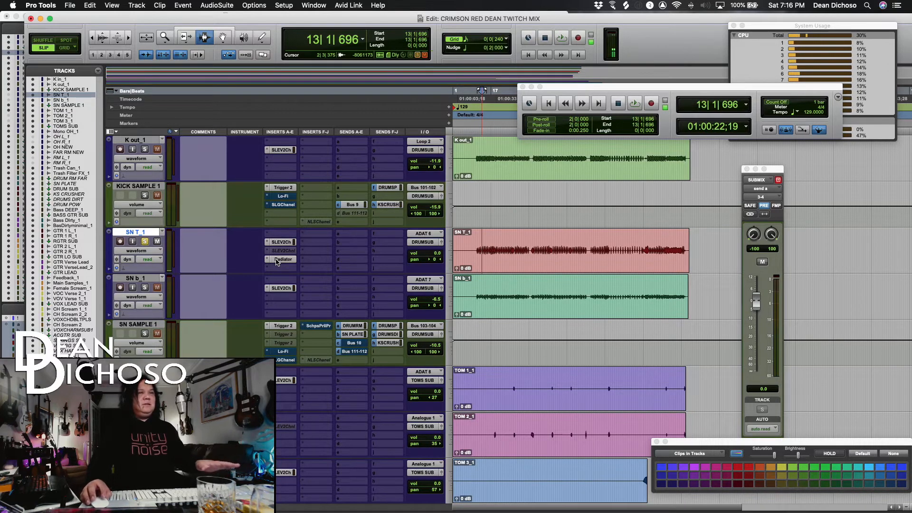
pyautogui.click(280, 259)
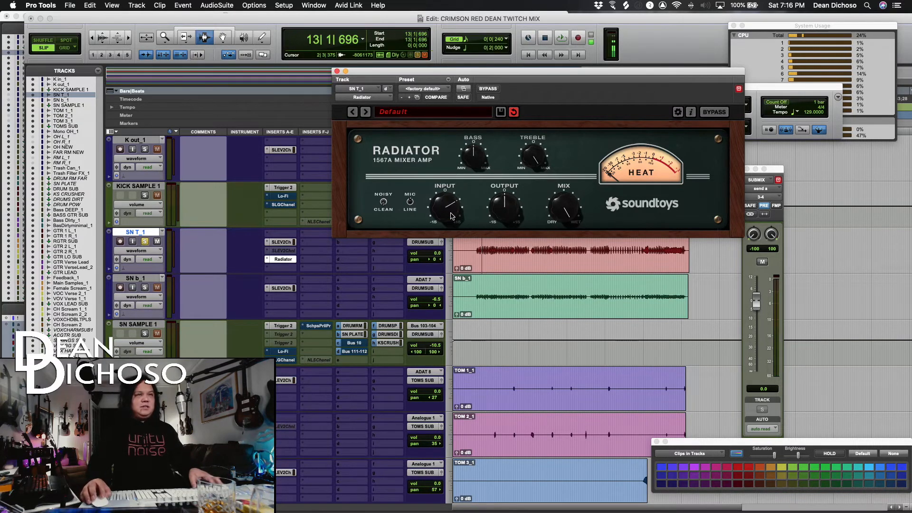
pyautogui.press('space')
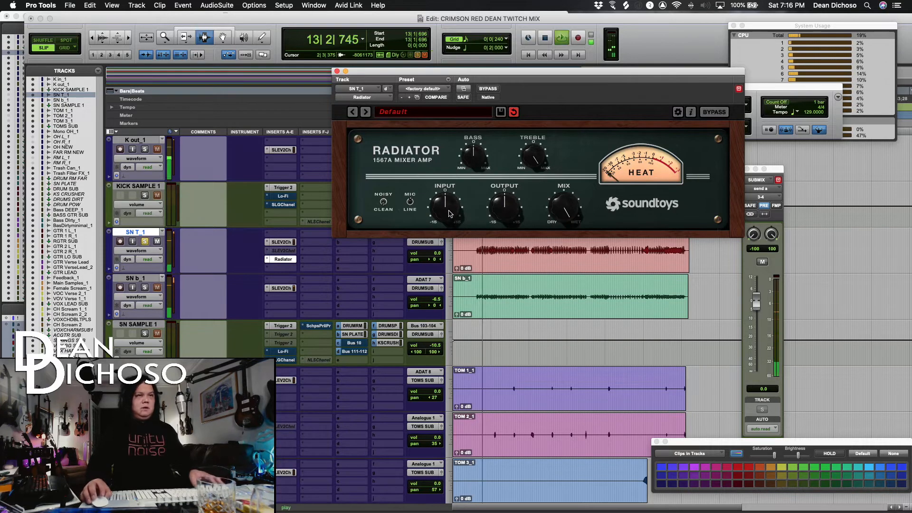
# Compare the soloed snare top during playback with Radiator bypassed and with it active.
pyautogui.press('space')
pyautogui.click(487, 88)
pyautogui.press('space')
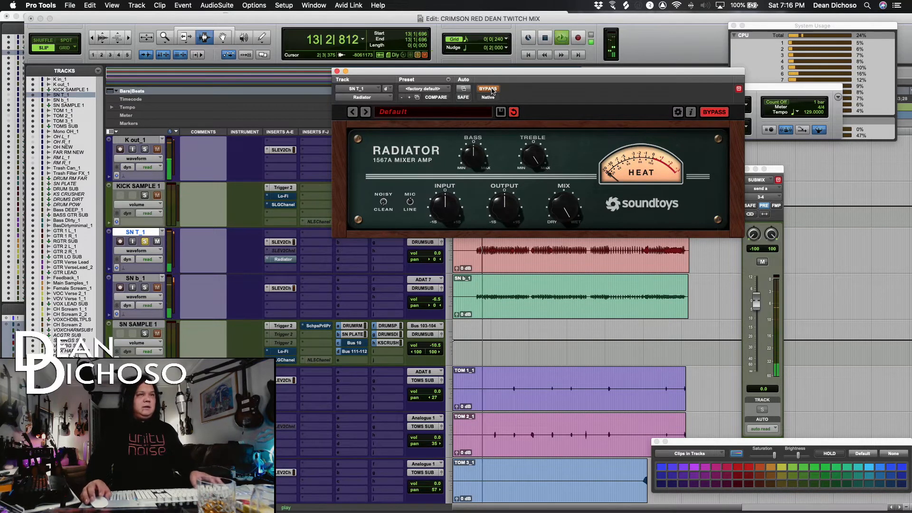
pyautogui.click(487, 89)
pyautogui.press('space')
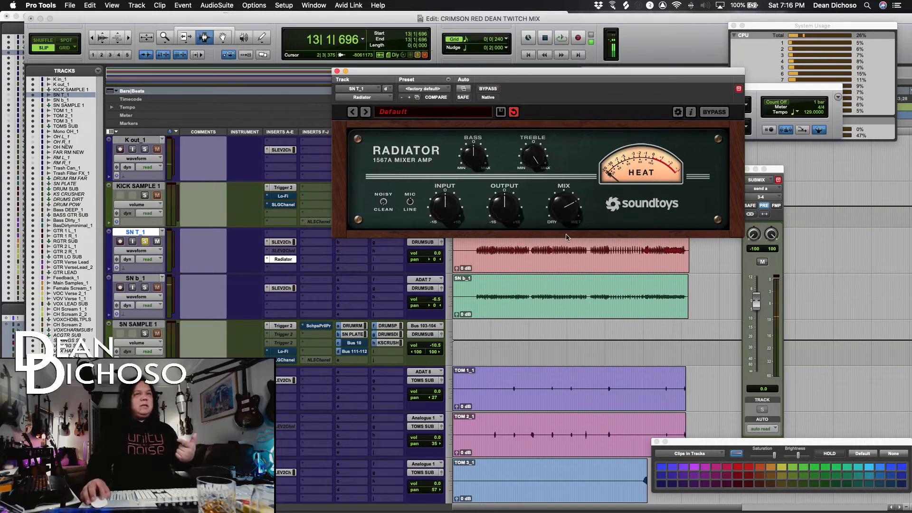
# Lower Radiator's mix on SN T_1 to slightly above the halfway mark while the track plays.
pyautogui.press('space')
pyautogui.moveTo(573, 222)
pyautogui.mouseDown()
pyautogui.moveTo(570, 244)
pyautogui.moveTo(567, 229)
pyautogui.mouseUp()
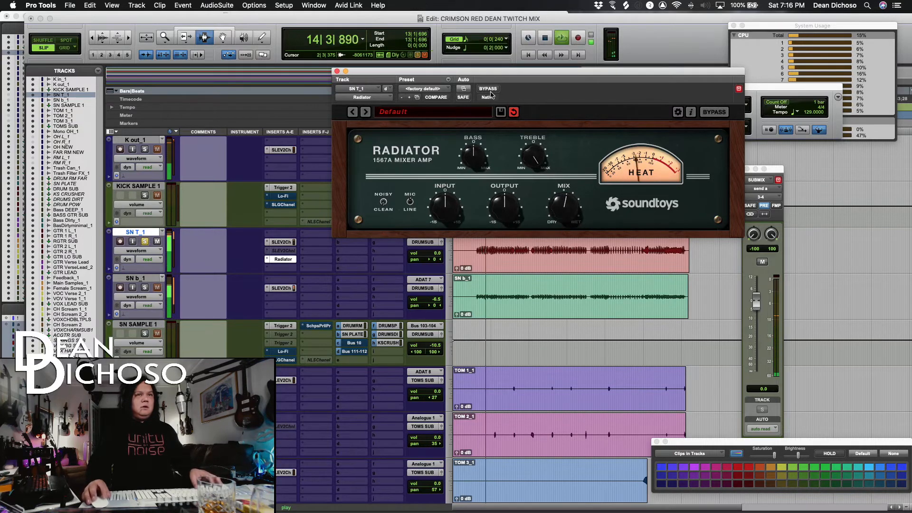
pyautogui.press('space')
# Unsolo SN T_1, check Radiator's mix amount against the full drum kit, and close the plug-in.
pyautogui.click(146, 243)
pyautogui.press('space')
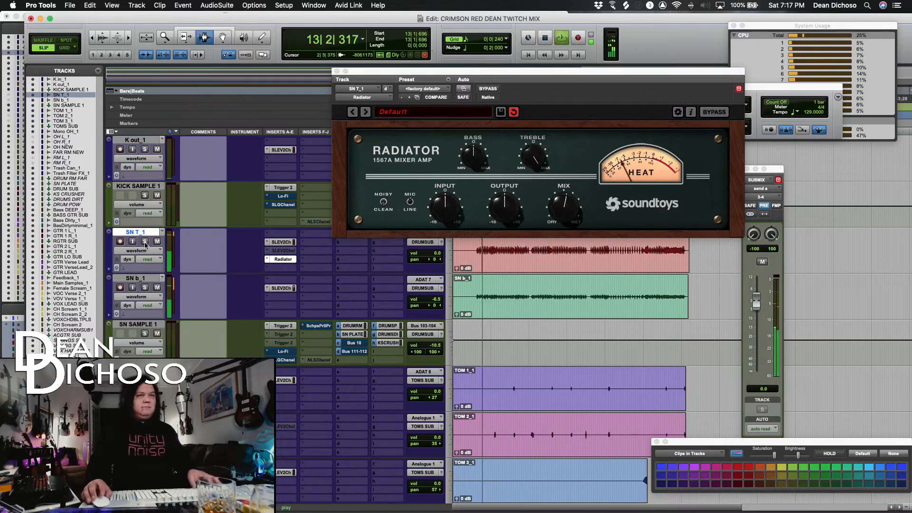
pyautogui.moveTo(565, 205); pyautogui.dragTo(563, 169)
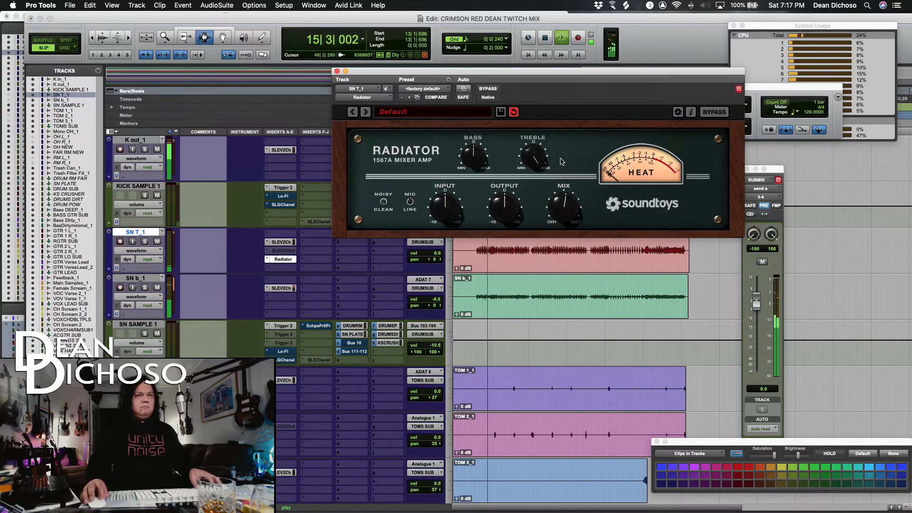
pyautogui.click(338, 71)
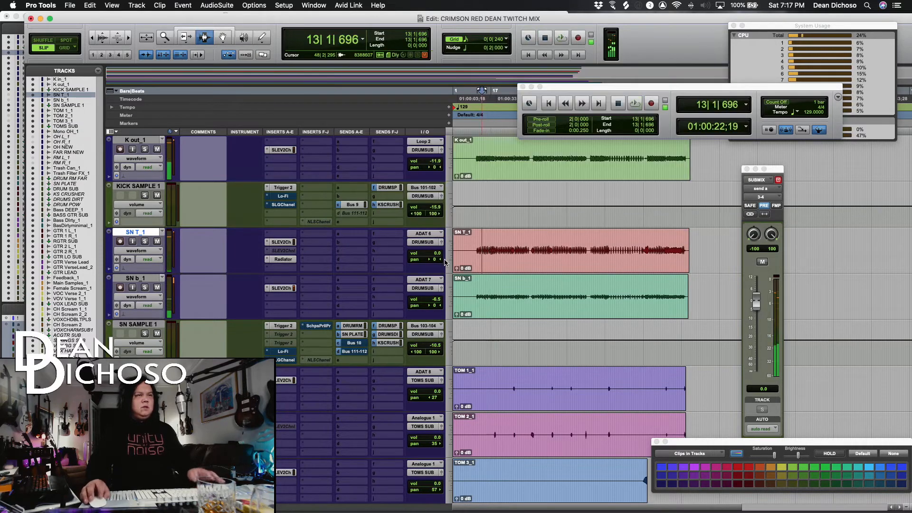
pyautogui.press('space')
# Open the SSLComp insert on DRUM SUB and audition the drums while examining its compression and attack setting.
pyautogui.scroll(-4, 445, 263)
pyautogui.scroll(-5, 445, 263)
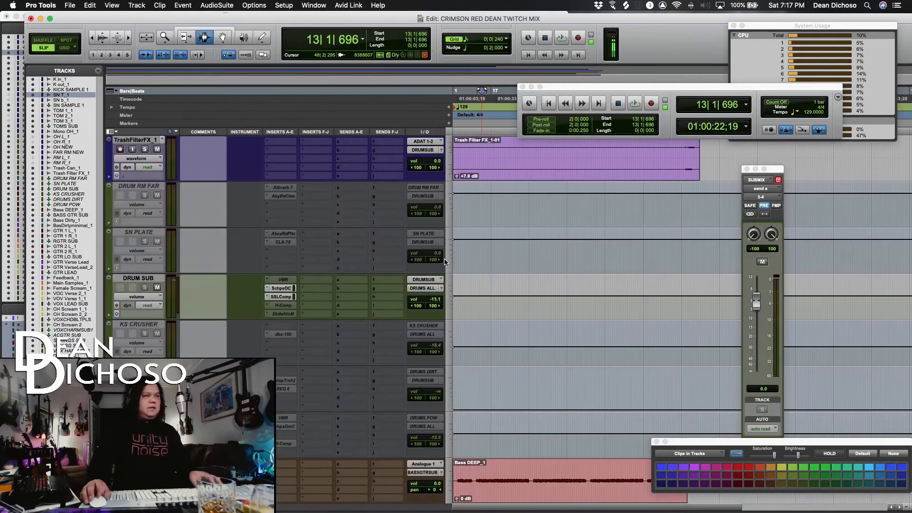
pyautogui.press('space')
pyautogui.click(281, 288)
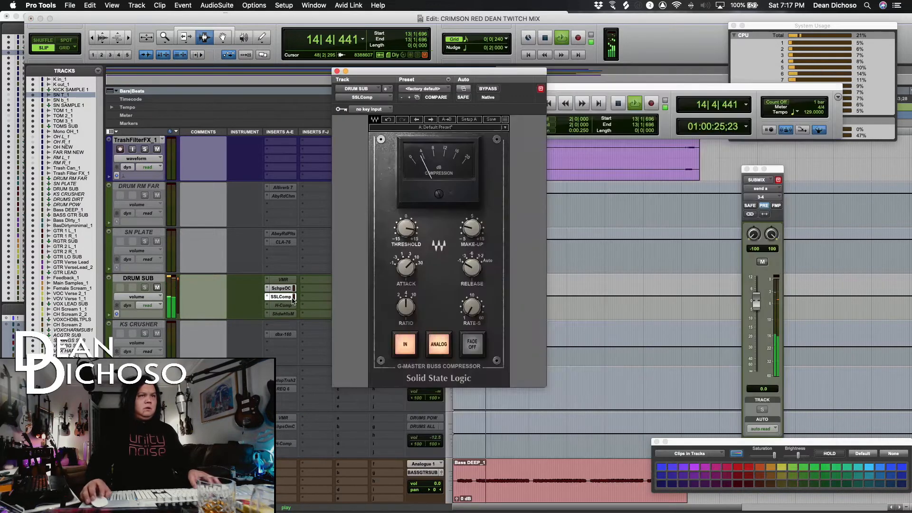
pyautogui.click(281, 297)
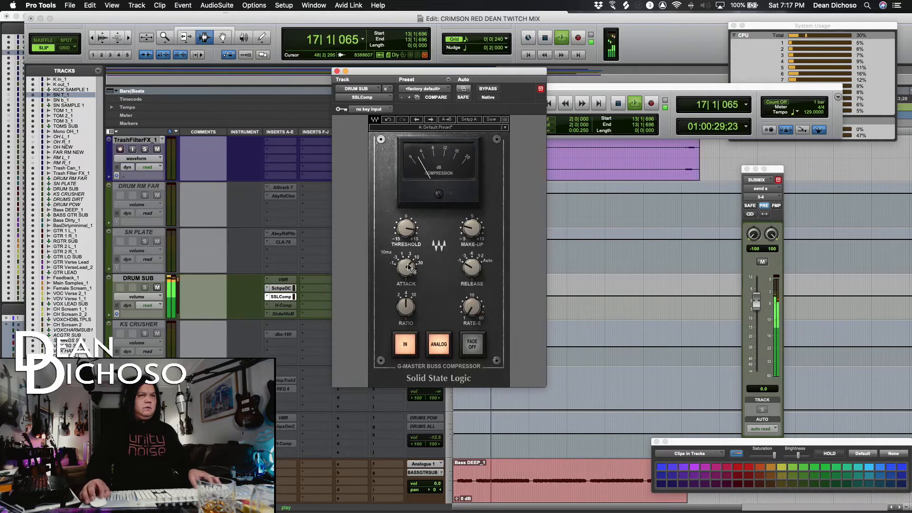
pyautogui.moveTo(410, 266)
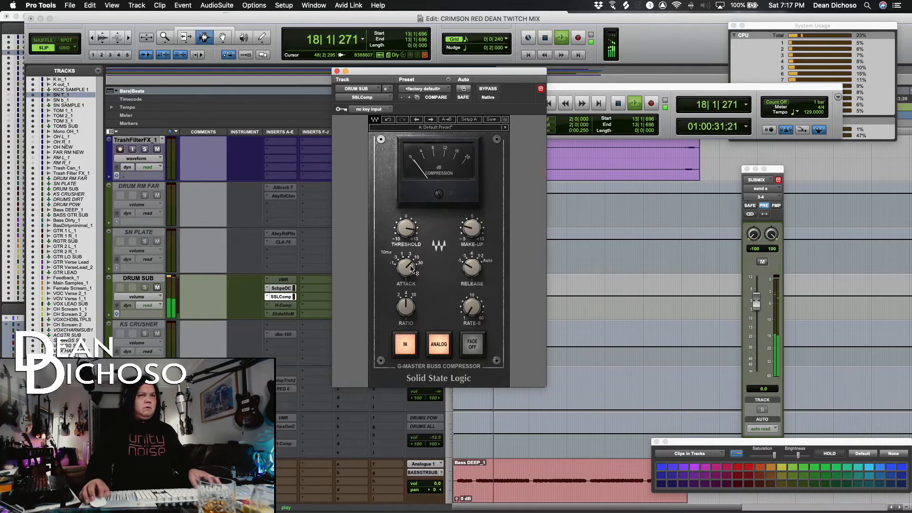
pyautogui.press('space')
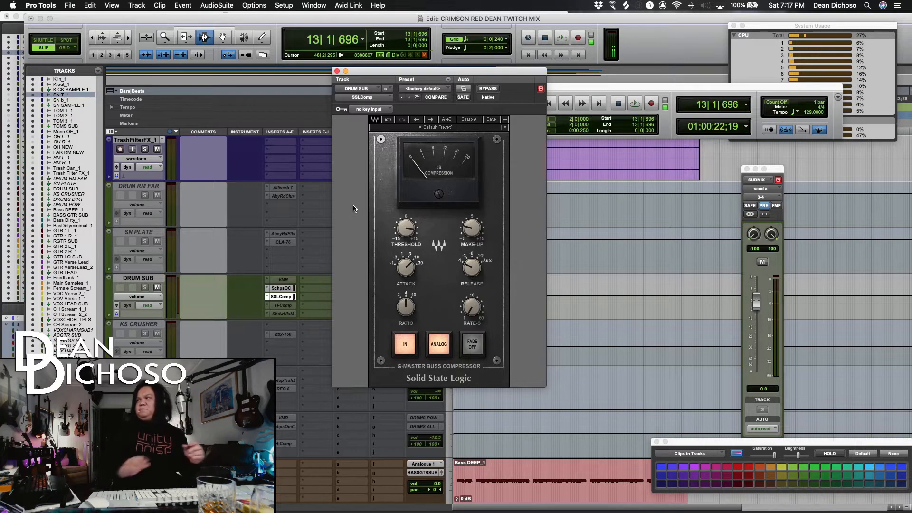
# Move the SSLComp window clear of the track inserts and replay the drum passage.
pyautogui.moveTo(397, 73); pyautogui.dragTo(587, 83)
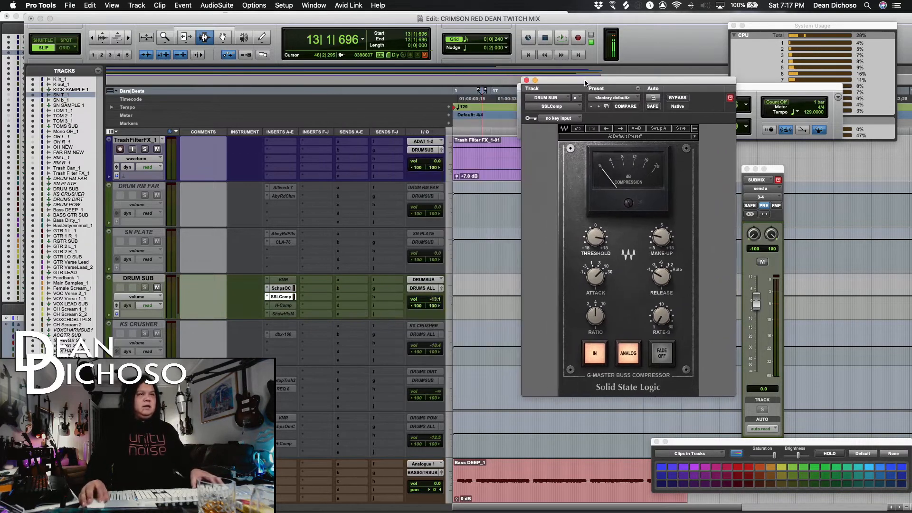
pyautogui.press('space')
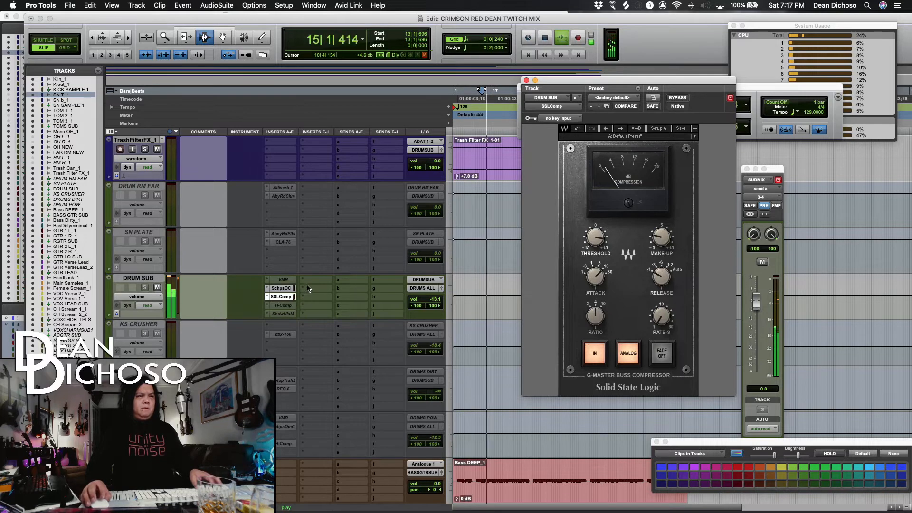
pyautogui.press('space')
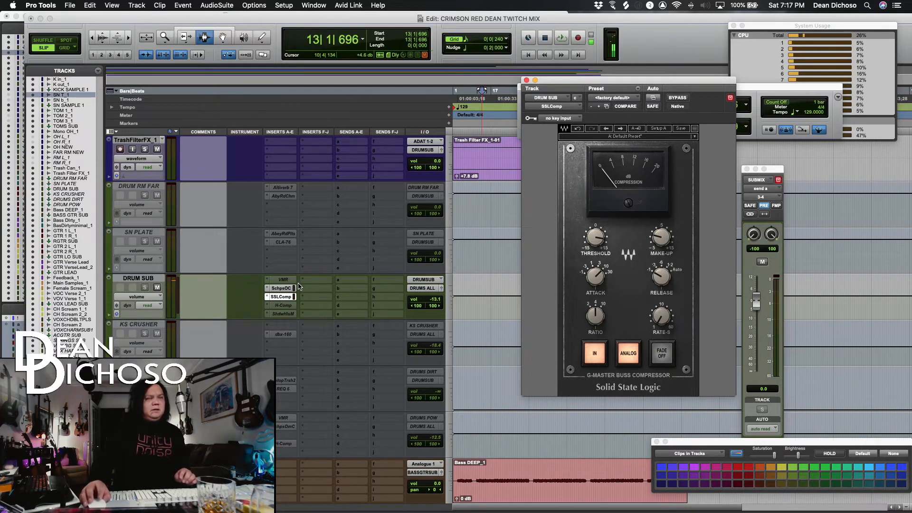
# Open the Scheps Omni Channel on DRUM SUB and fine-tune its PRE saturation amount during playback.
pyautogui.click(293, 288)
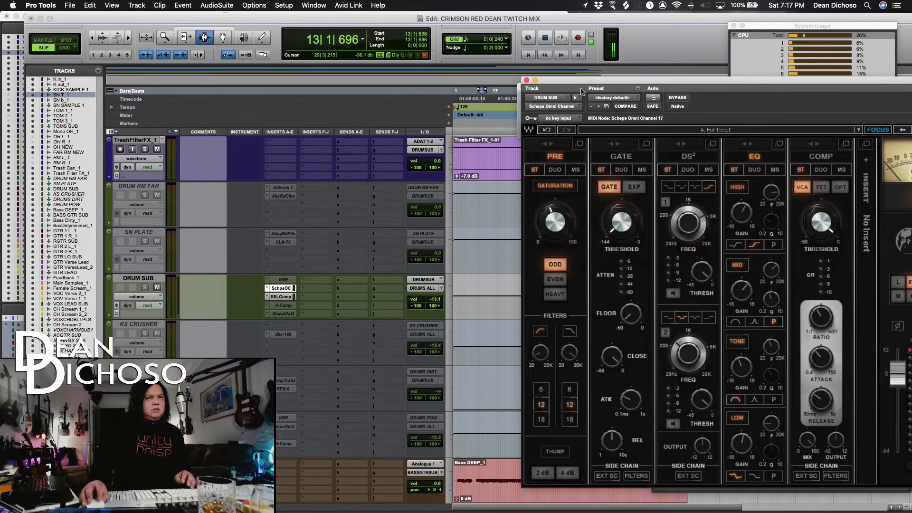
pyautogui.moveTo(580, 82); pyautogui.dragTo(538, 76)
pyautogui.press('space')
pyautogui.moveTo(512, 226); pyautogui.dragTo(512, 220)
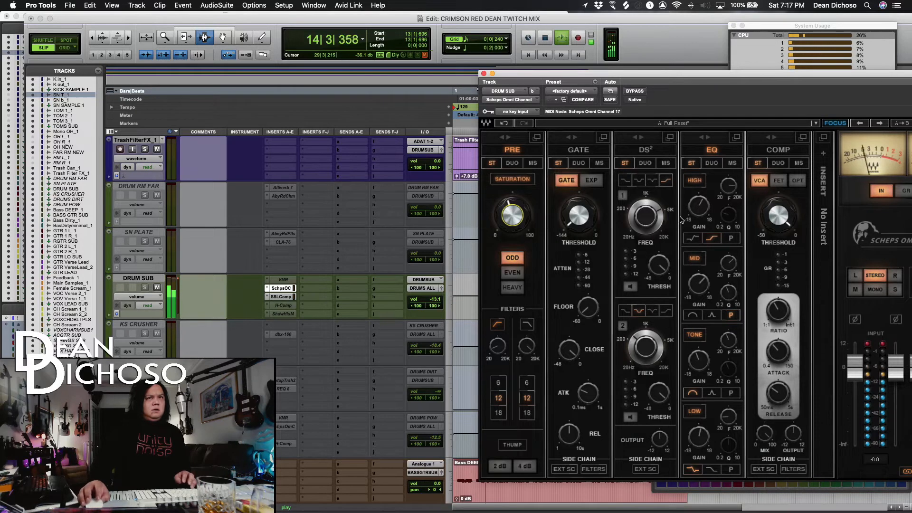
# Set the high EQ band's gain to 8.2 in DRUM SUB's Scheps Omni Channel, audition it, and close the plug-in.
pyautogui.press('space')
pyautogui.moveTo(698, 220); pyautogui.dragTo(698, 207)
pyautogui.press('space')
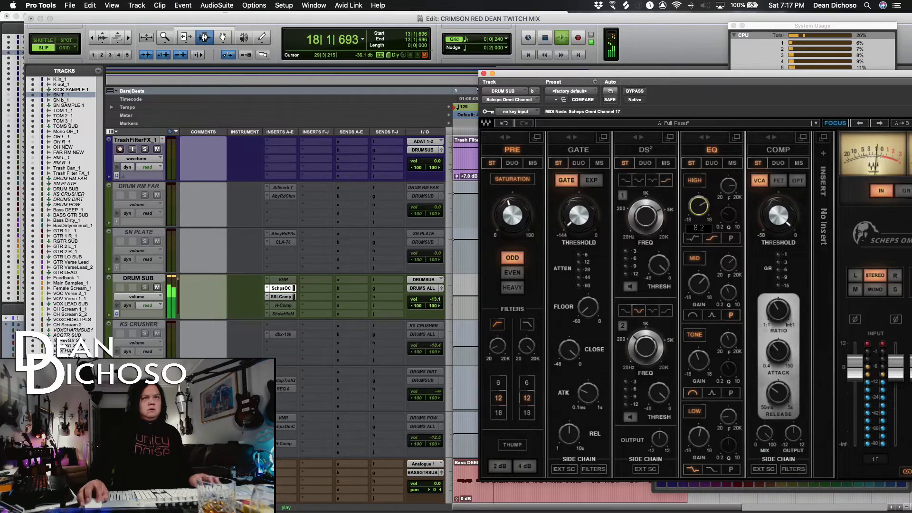
pyautogui.press('space')
pyautogui.click(484, 74)
# Audition OH NEW from bar 15 with its SSL EV2 Channel open, and lower the track volume to -5.3 dB.
pyautogui.scroll(4, 516, 214)
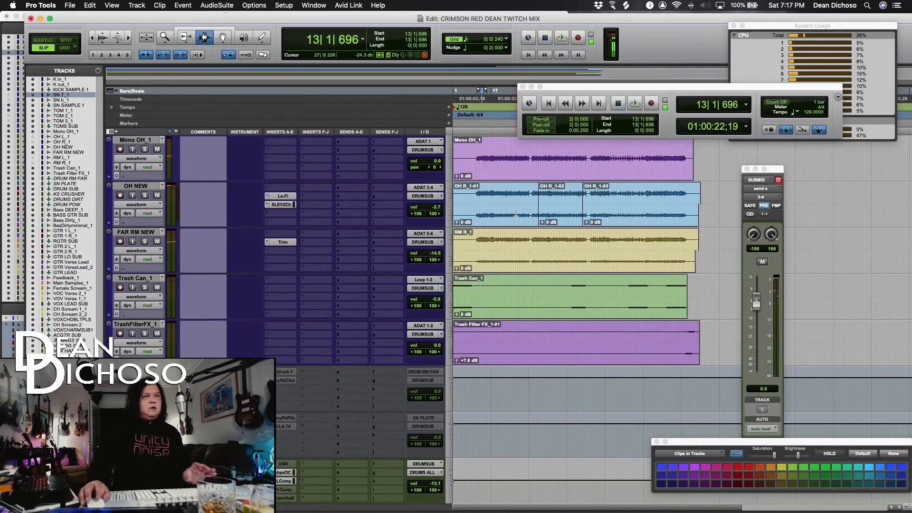
pyautogui.click(488, 207)
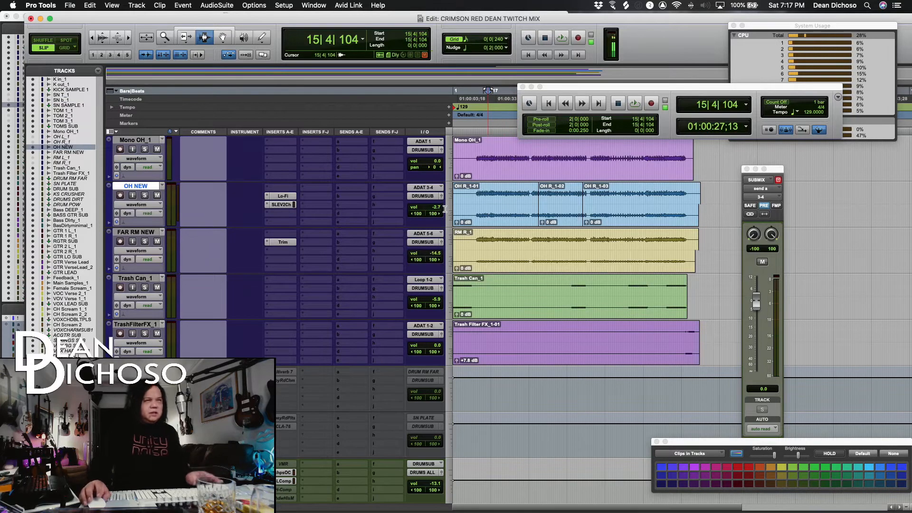
pyautogui.click(293, 205)
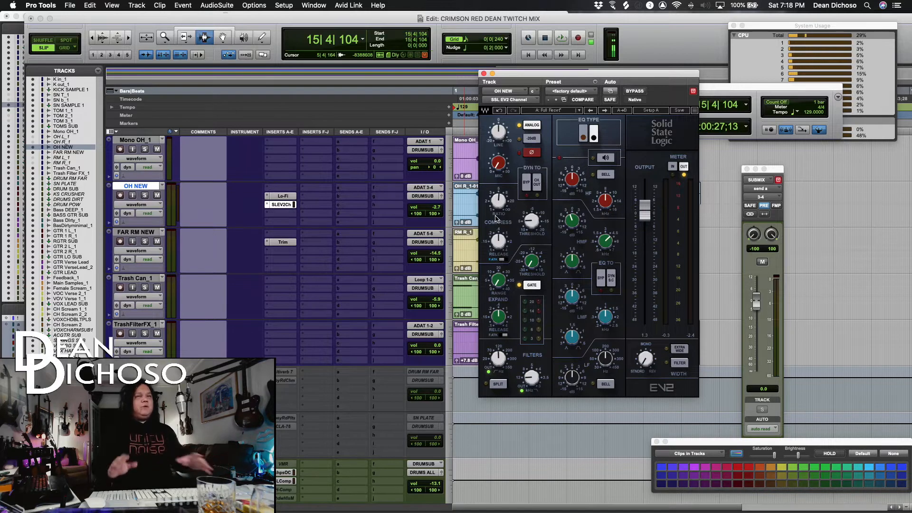
pyautogui.press('space')
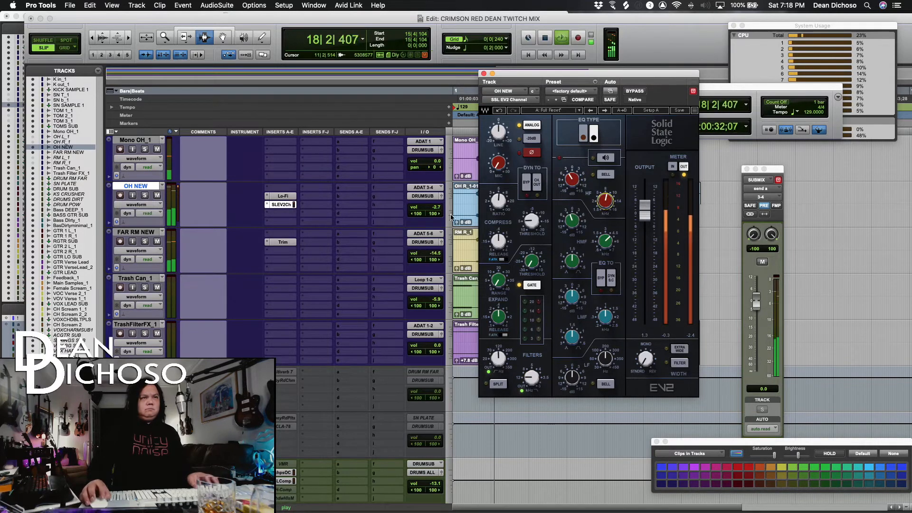
pyautogui.moveTo(440, 207); pyautogui.dragTo(440, 210)
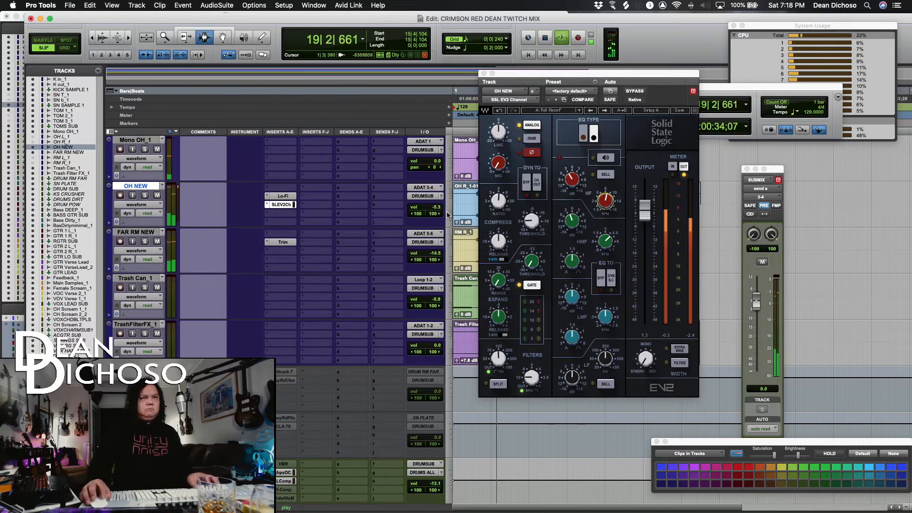
pyautogui.click(483, 74)
# Adjust the volume of the SN b_1 track during playback and stop the transport.
pyautogui.scroll(4, 477, 257)
pyautogui.scroll(3, 476, 257)
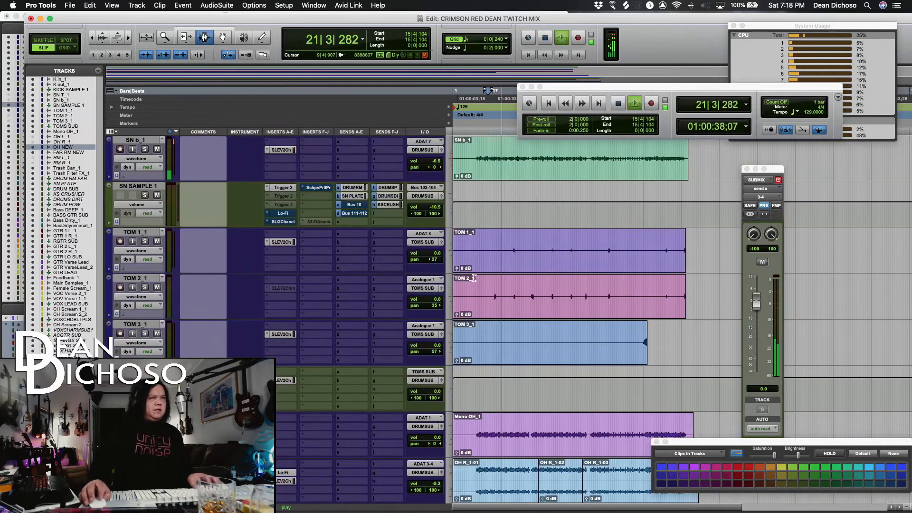
pyautogui.moveTo(433, 215); pyautogui.dragTo(434, 211)
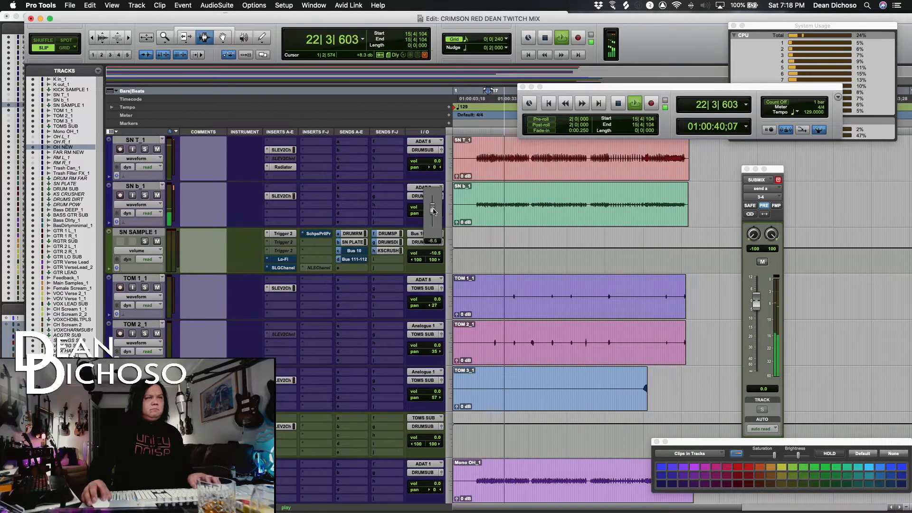
pyautogui.scroll(-3, 473, 252)
pyautogui.press('space')
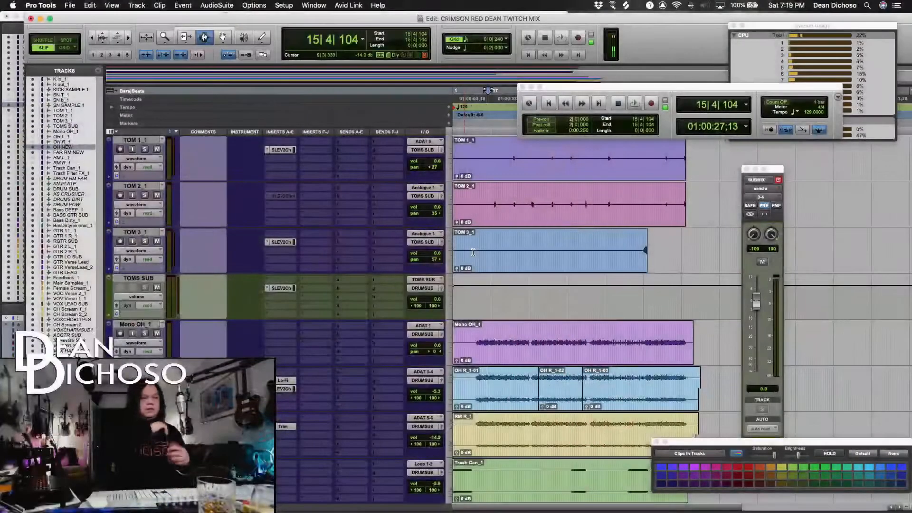
# Listen to the drum passage again and remove the plug-in from insert slot E on DRUM SUB.
pyautogui.scroll(-6, 360, 404)
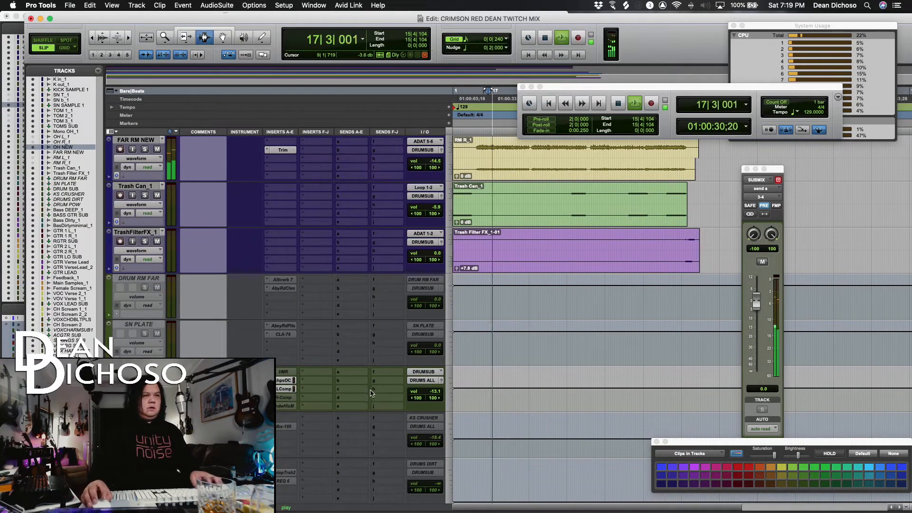
pyautogui.press('space')
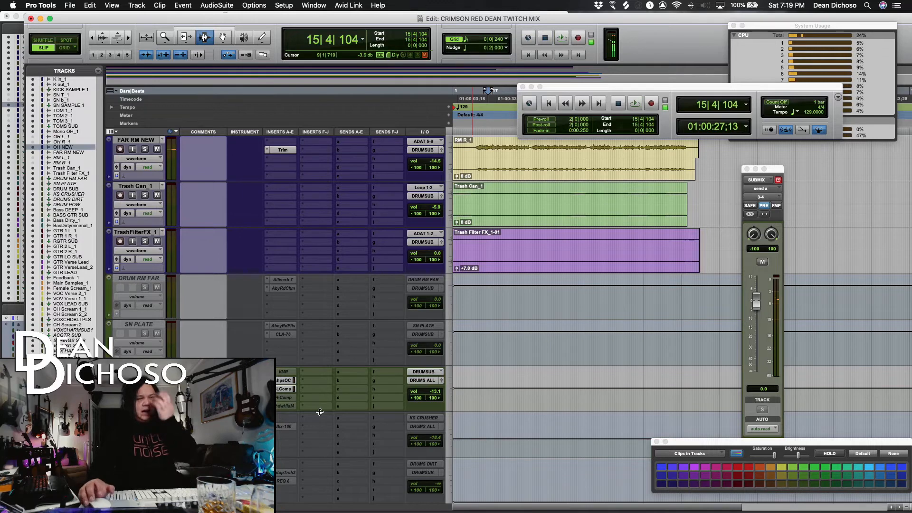
pyautogui.click(268, 406)
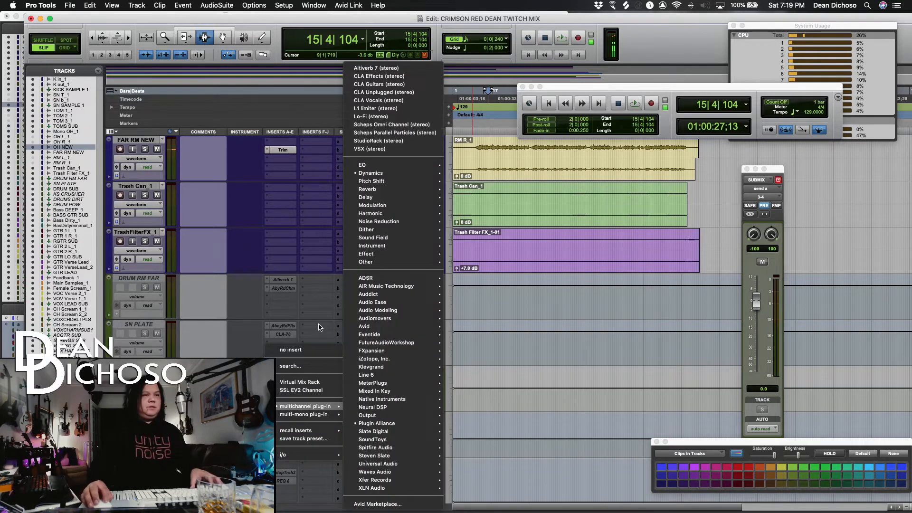
pyautogui.click(311, 349)
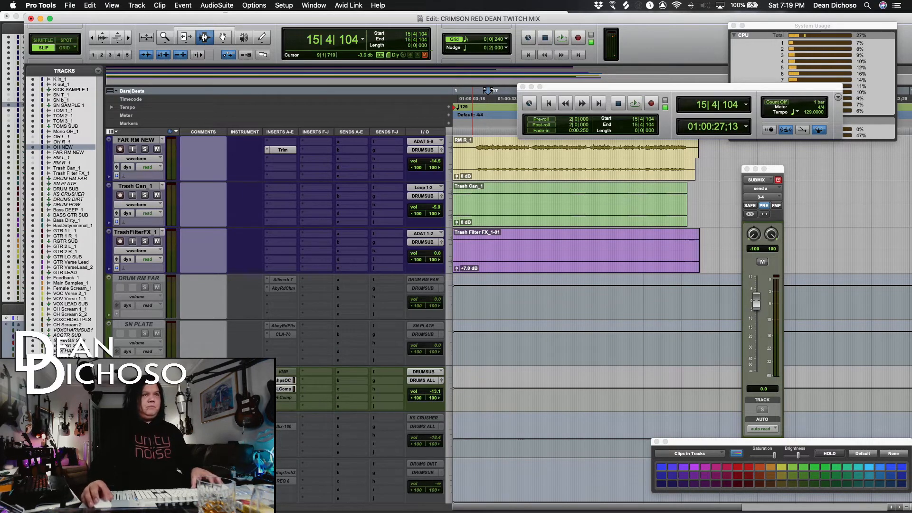
# Insert Shadow Hills Class A Mastering in DRUM SUB's slot E and switch its first meter to discrete.
pyautogui.click(269, 406)
pyautogui.moveTo(320, 406)
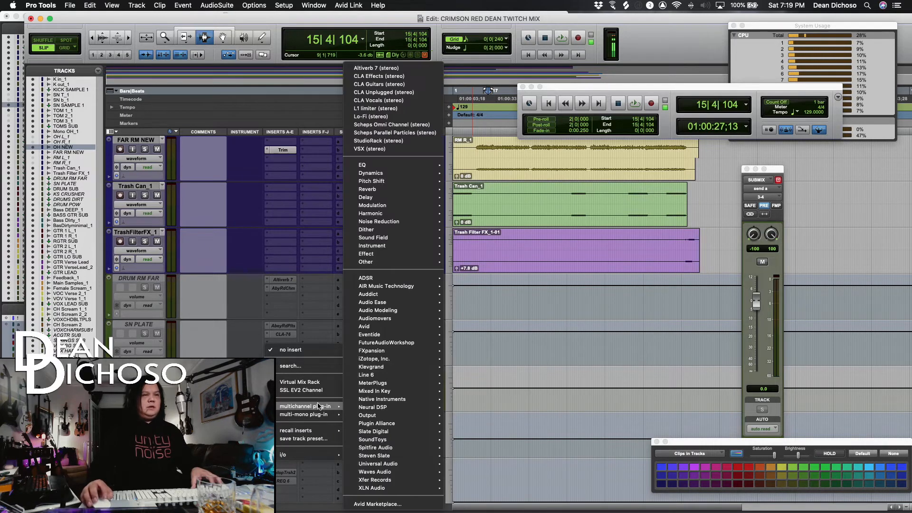
pyautogui.moveTo(389, 175)
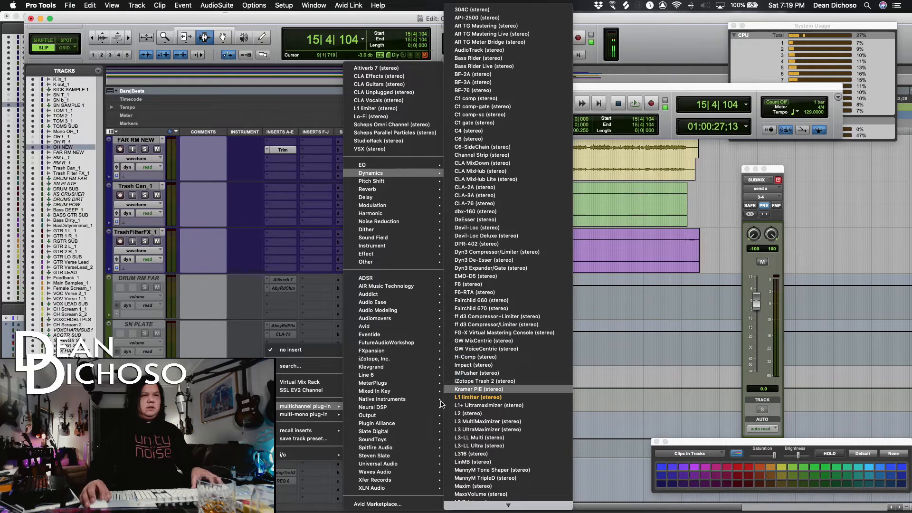
pyautogui.moveTo(399, 425)
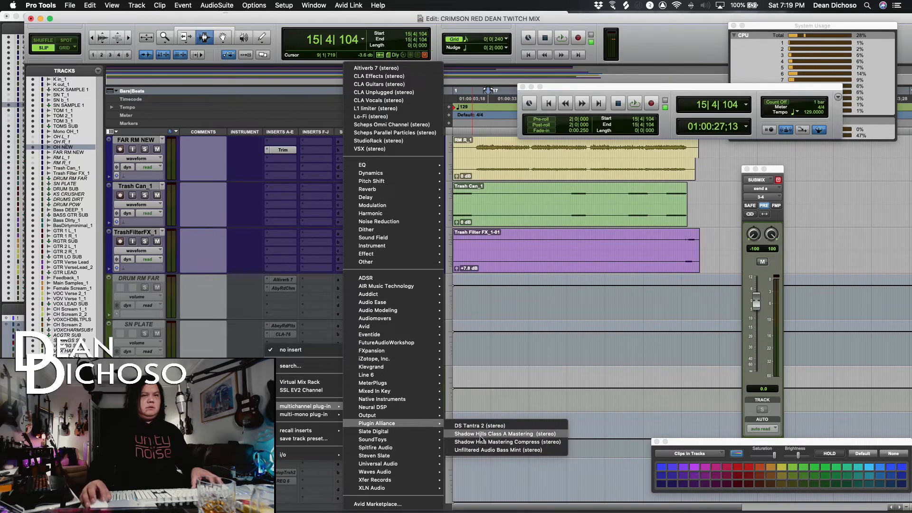
pyautogui.click(480, 434)
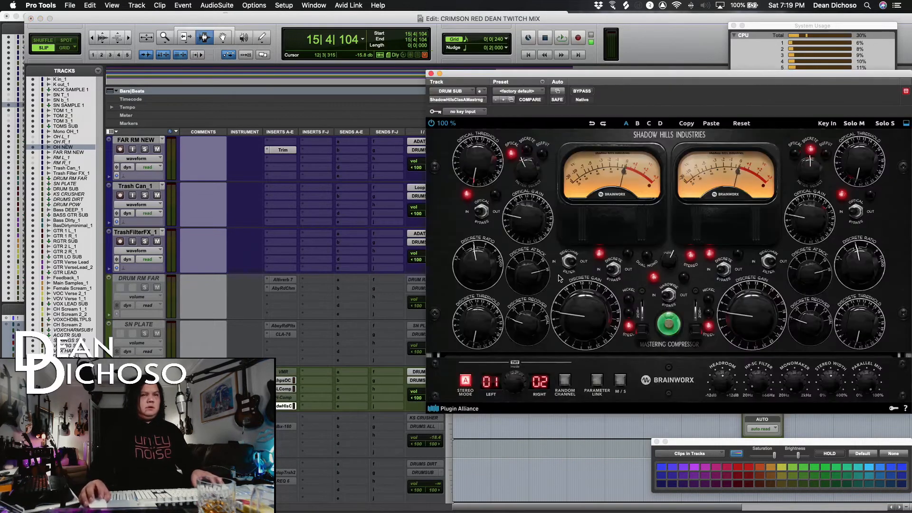
pyautogui.press('space')
pyautogui.click(527, 151)
pyautogui.press('space')
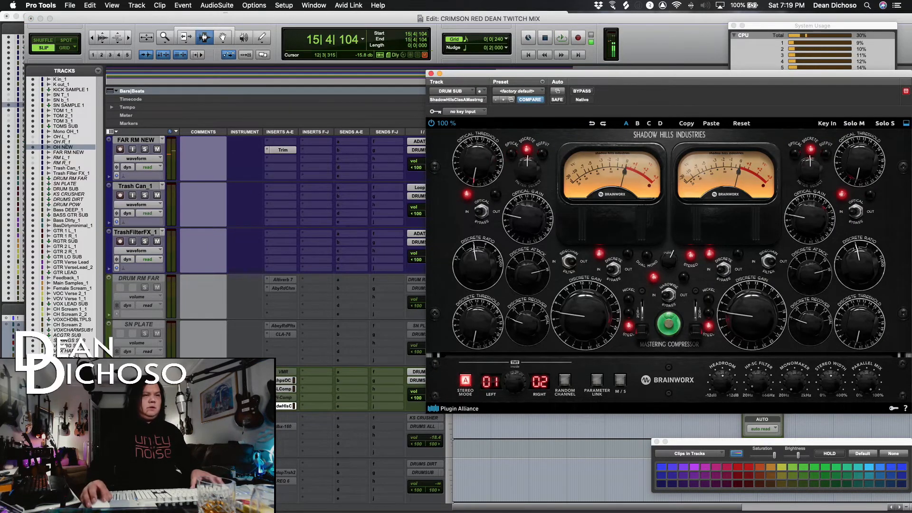
# Replace the plug-in in DRUM SUB's insert slot E with the stereo Shadow Hills Mastering Compress.
pyautogui.click(286, 405)
pyautogui.moveTo(376, 423)
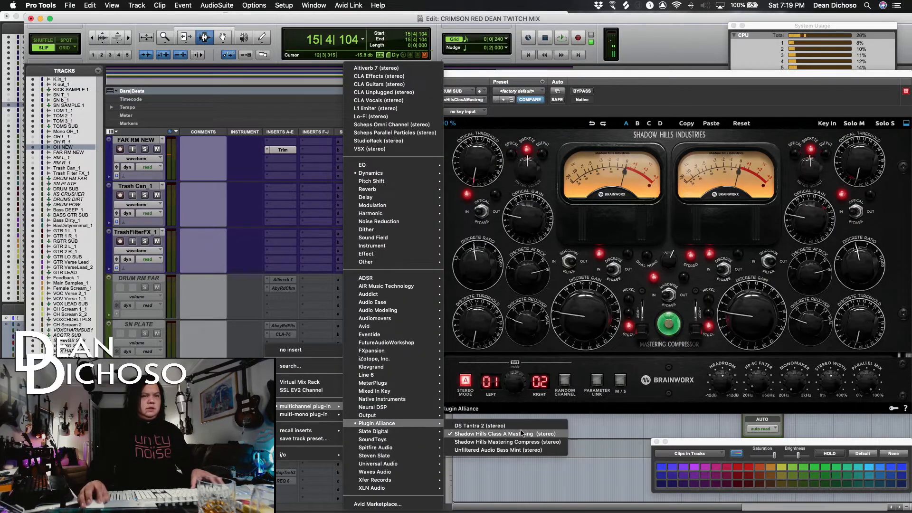
pyautogui.click(519, 442)
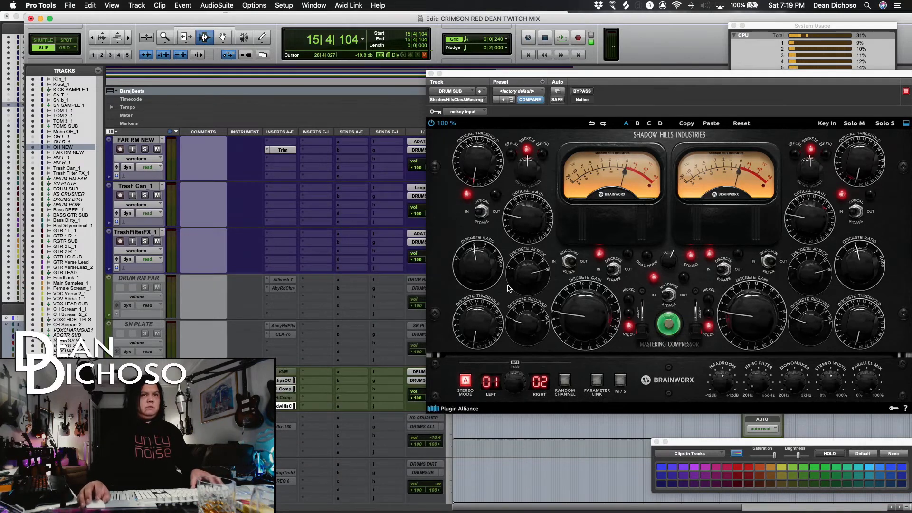
# Adjust the Shadow Hills compressor's first-channel optical threshold and gain during playback, and make the plug-in inactive.
pyautogui.press('space')
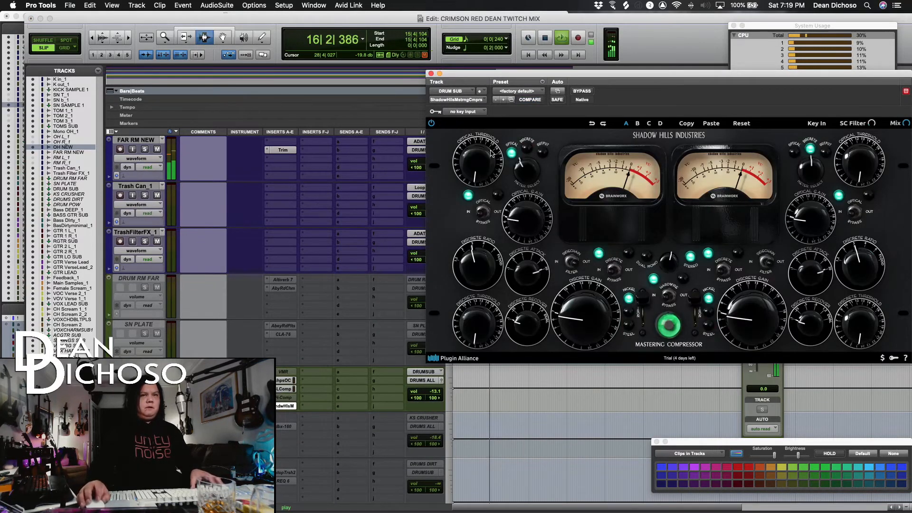
pyautogui.moveTo(487, 170); pyautogui.dragTo(490, 194)
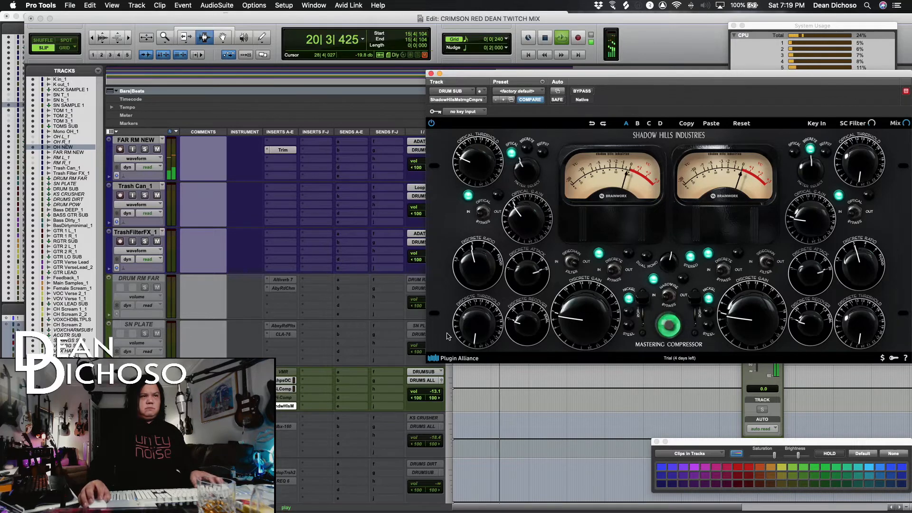
pyautogui.press('space')
pyautogui.keyDown('ctrl'); pyautogui.keyDown('super'); pyautogui.click(289, 406); pyautogui.keyUp('super'); pyautogui.keyUp('ctrl')
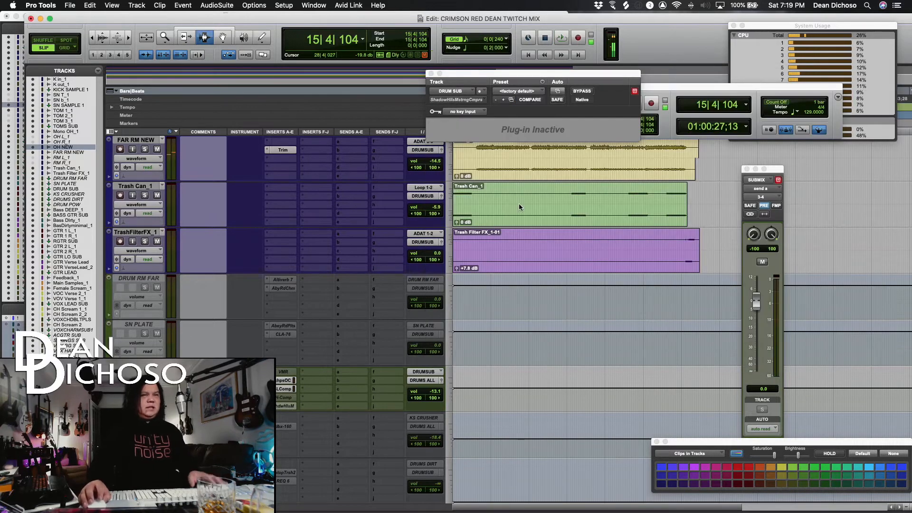
# Play from bar 13, solo FAR RM NEW, and raise its track volume to -8.6 dB.
pyautogui.scroll(2, 517, 213)
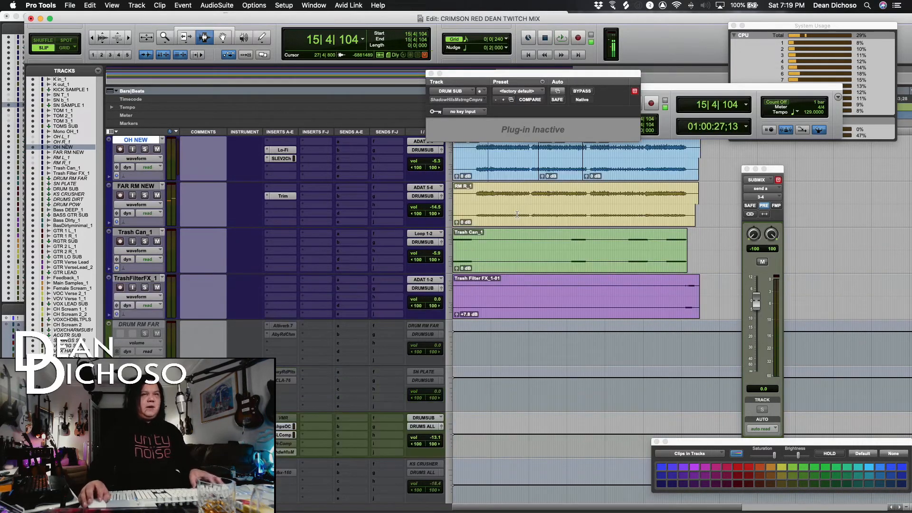
pyautogui.click(482, 204)
pyautogui.press('space')
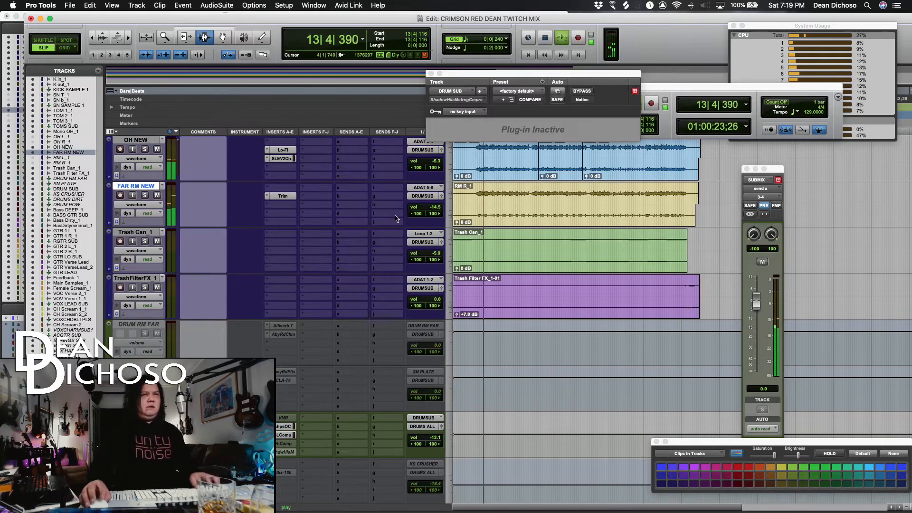
pyautogui.click(145, 196)
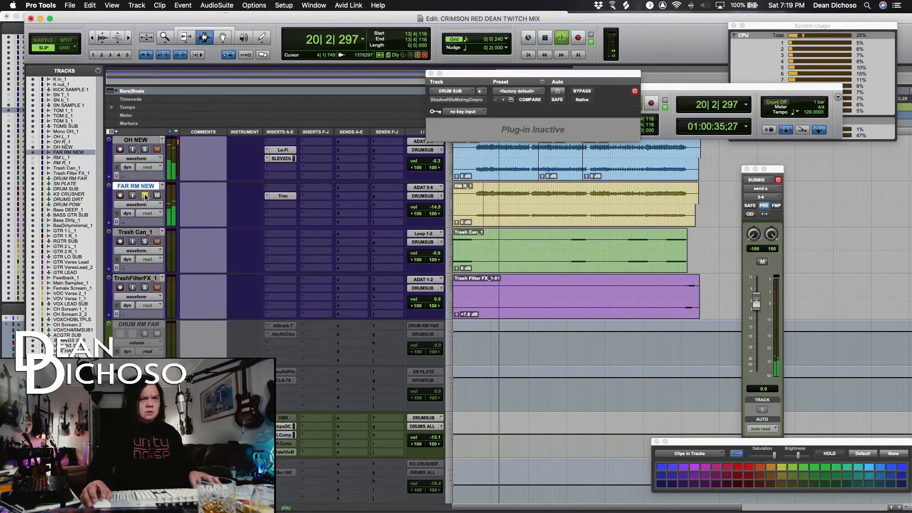
pyautogui.moveTo(442, 210); pyautogui.dragTo(435, 205)
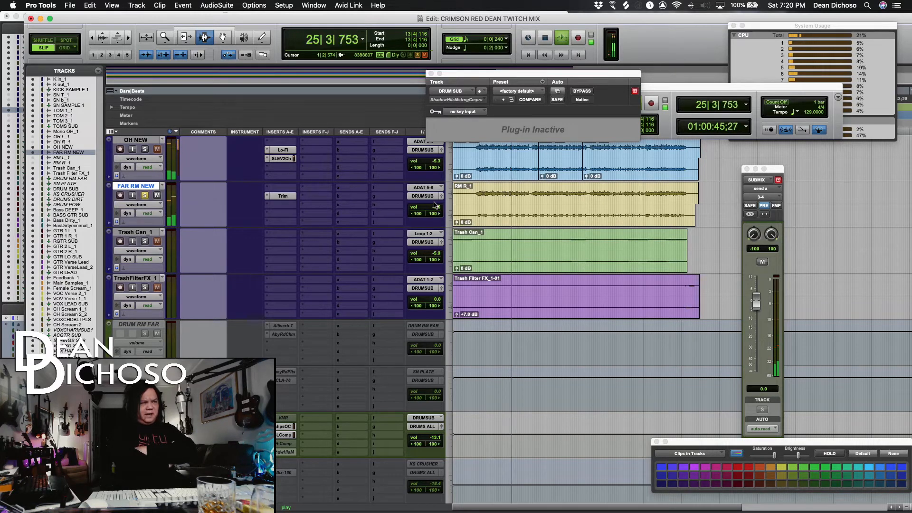
pyautogui.press('space')
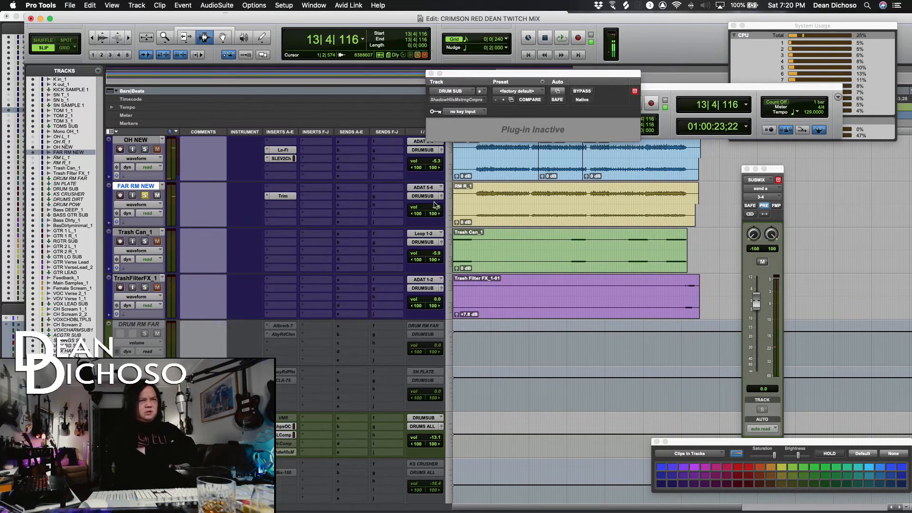
# Play the soloed FAR RM NEW with its Trim plug-in open and raise the track volume to -4.0 dB.
pyautogui.click(282, 197)
pyautogui.press('space')
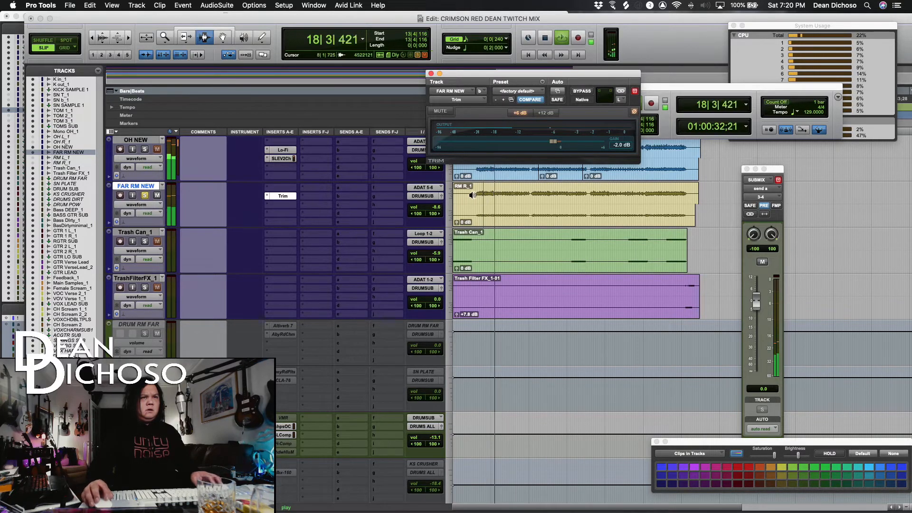
pyautogui.moveTo(442, 205); pyautogui.dragTo(437, 206)
pyautogui.press('space')
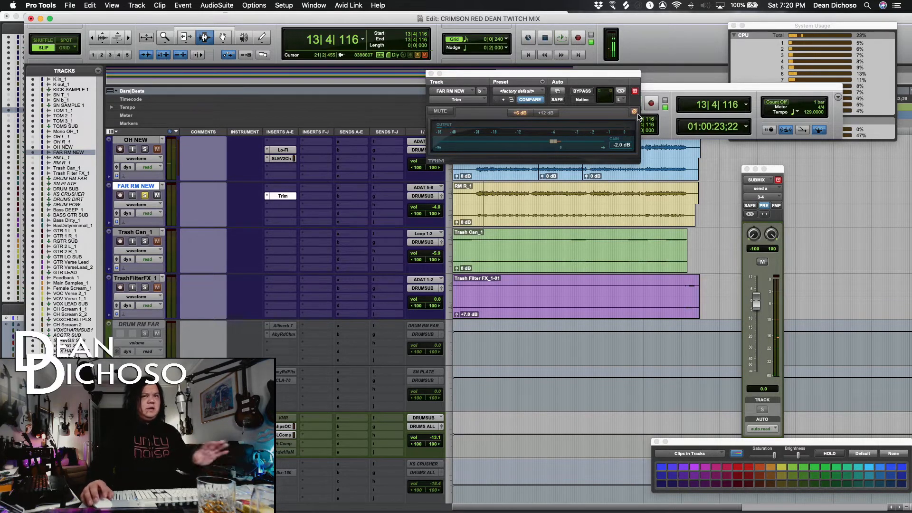
# Turn off phase invert in FAR RM NEW's Trim during playback and close the plug-in.
pyautogui.press('space')
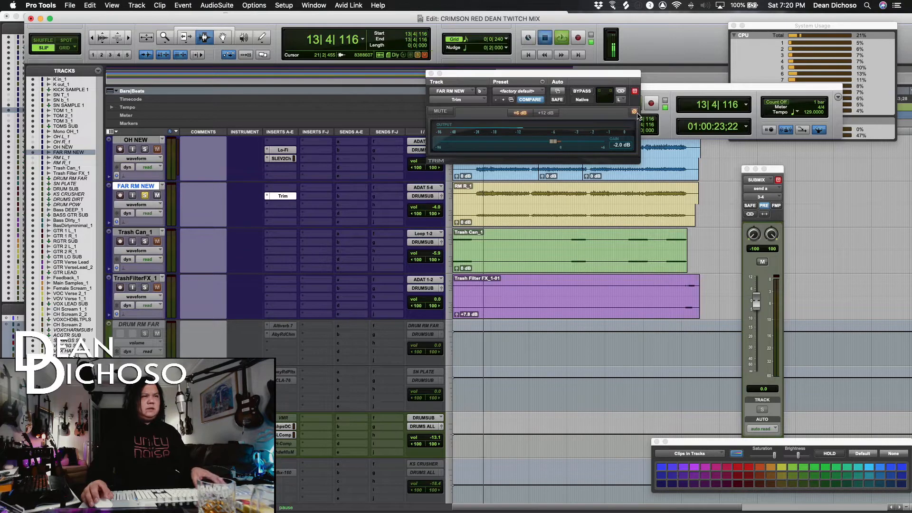
pyautogui.click(634, 113)
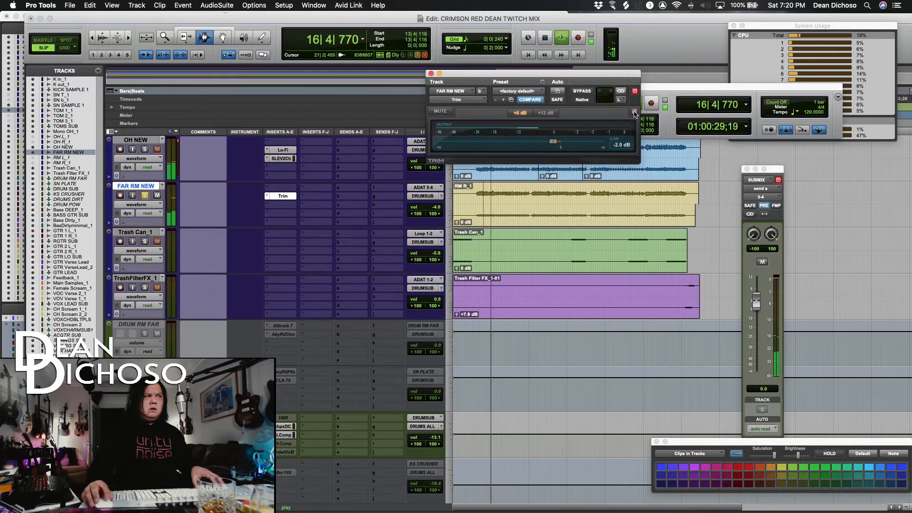
pyautogui.press('space')
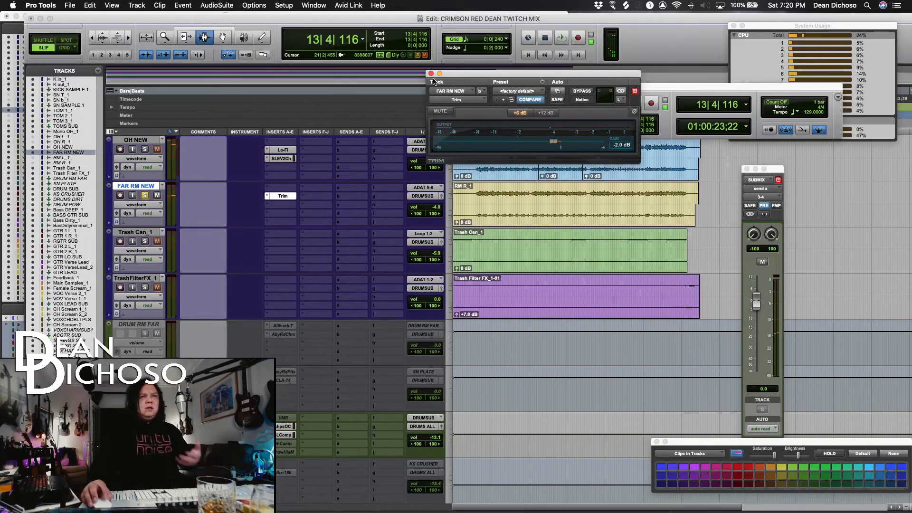
pyautogui.click(430, 74)
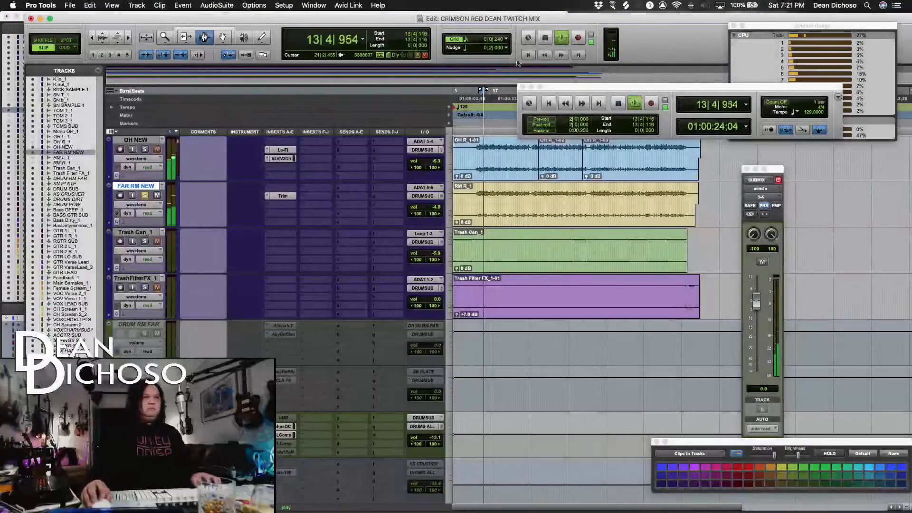
# Insert SSL EV2 Channel after Trim on FAR RM NEW, enable its -20dB pad, and raise the mic gain.
pyautogui.click(286, 207)
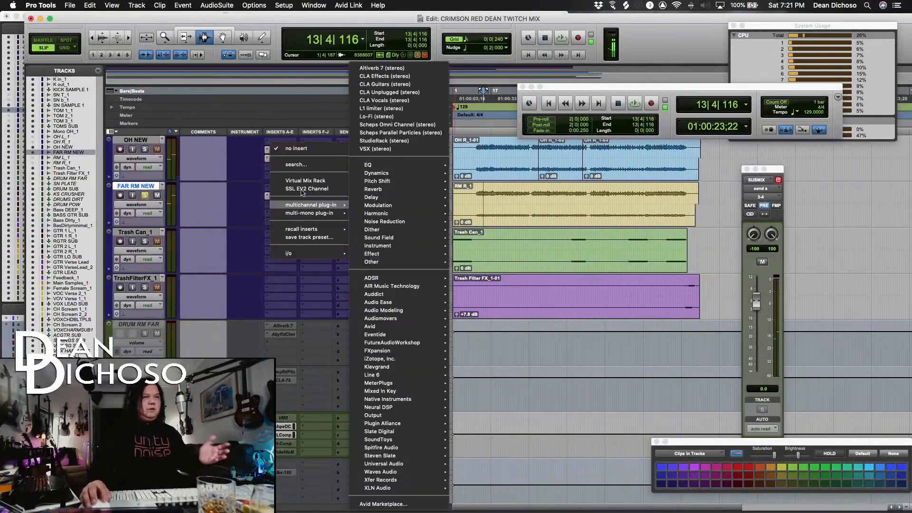
pyautogui.click(314, 183)
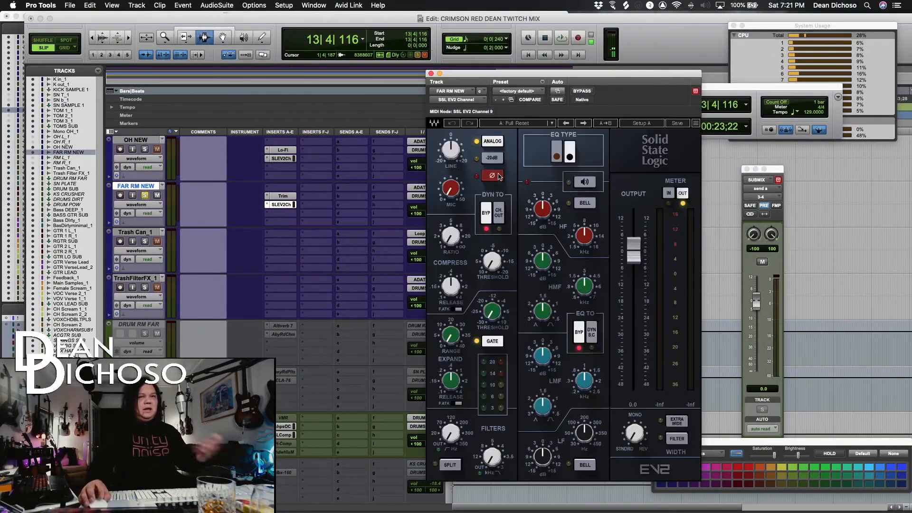
pyautogui.click(496, 160)
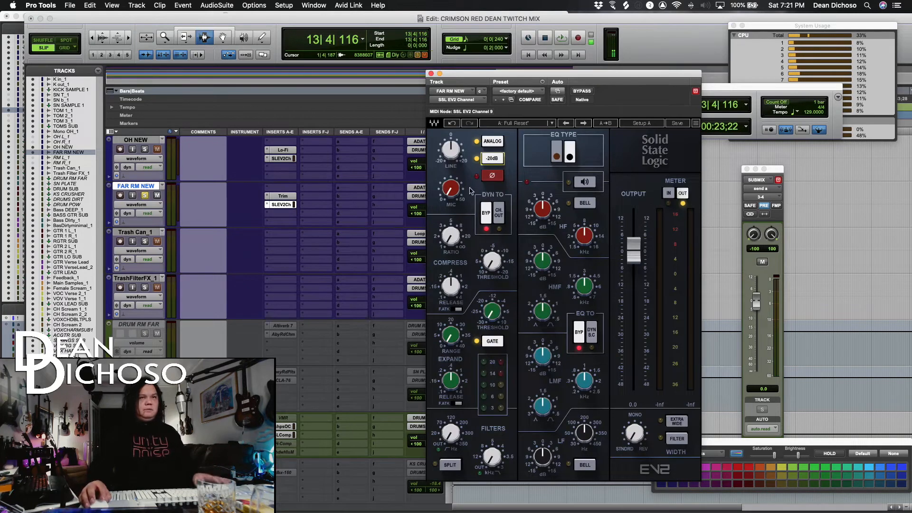
pyautogui.press('space')
pyautogui.moveTo(451, 188); pyautogui.dragTo(450, 195)
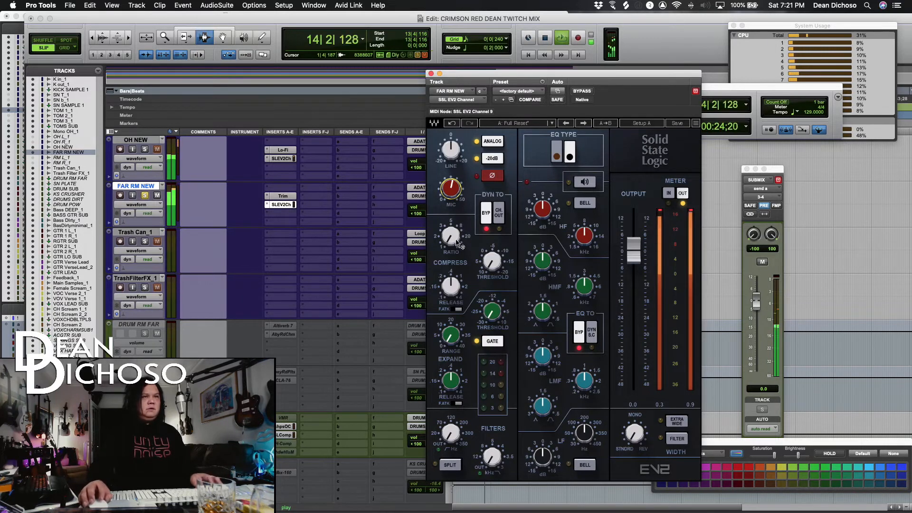
# Engage the EV2 dynamics on FAR RM NEW with fast attack, a higher compressor ratio, and a 0.14 release.
pyautogui.click(457, 310)
pyautogui.press('space')
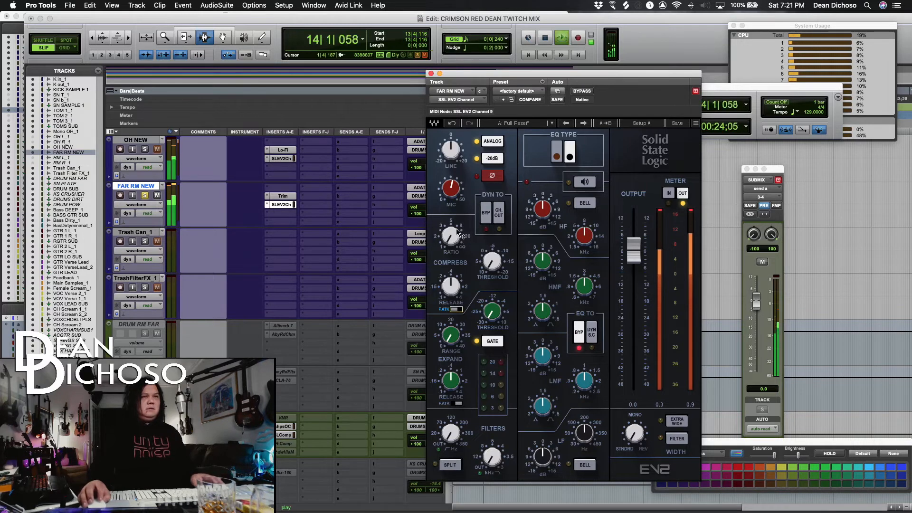
pyautogui.press('space')
pyautogui.moveTo(453, 286); pyautogui.dragTo(453, 303)
pyautogui.press('space')
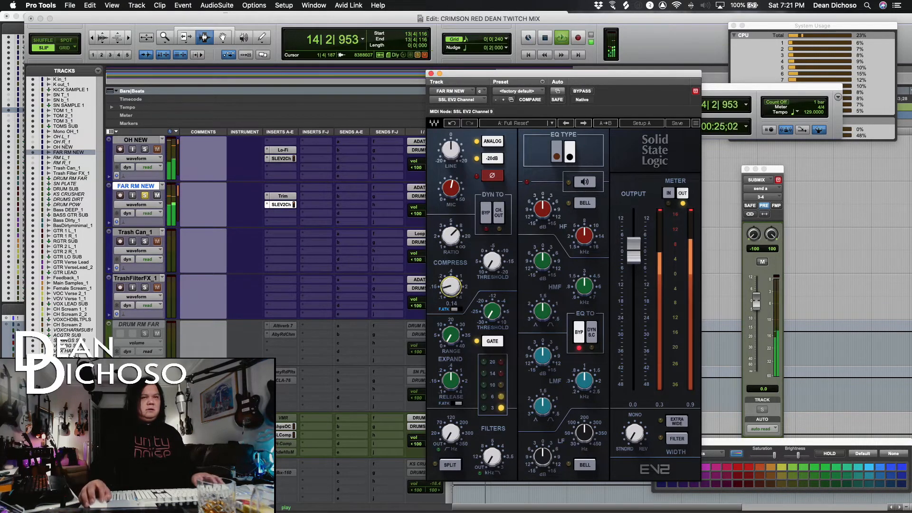
pyautogui.press('space')
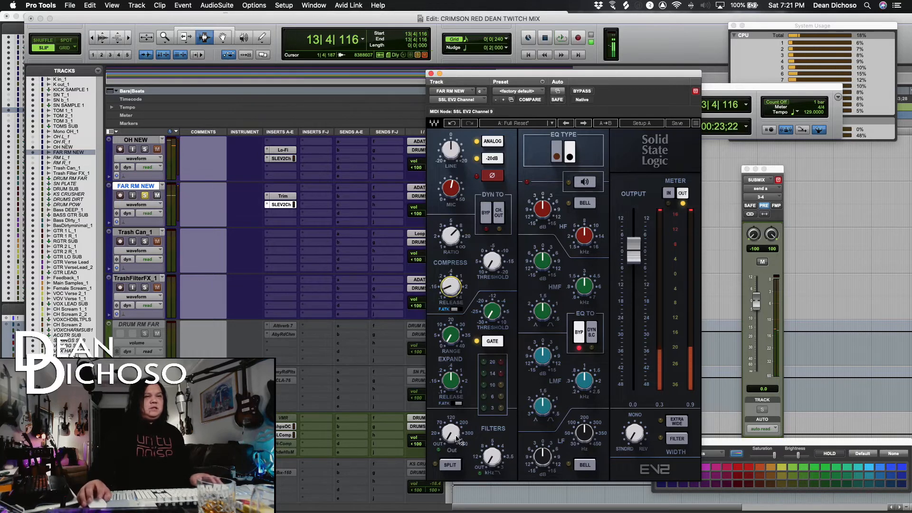
# Engage the EV2 EQ on FAR RM NEW, set the high-pass filter to about 98 Hz, and lower the low-pass cutoff.
pyautogui.press('space')
pyautogui.moveTo(455, 445); pyautogui.dragTo(455, 453)
pyautogui.press('space')
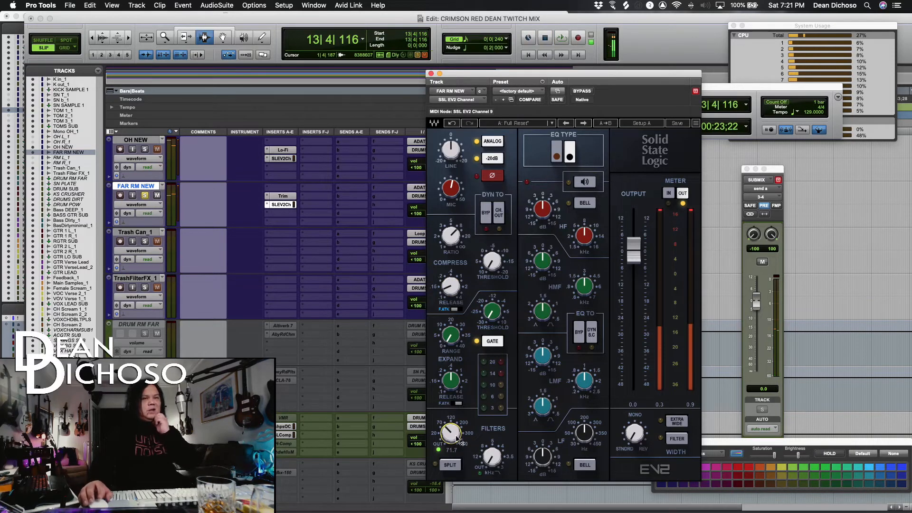
pyautogui.press('space')
pyautogui.moveTo(457, 439); pyautogui.dragTo(457, 430)
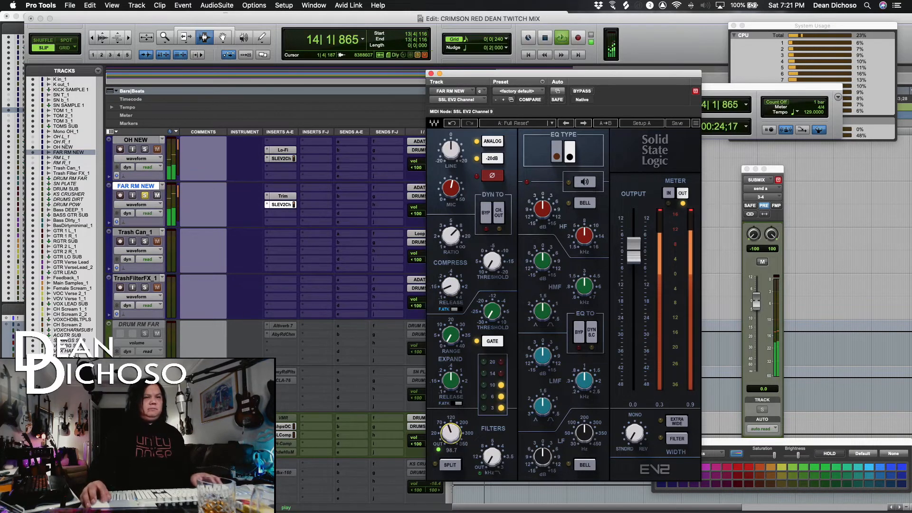
pyautogui.moveTo(491, 464); pyautogui.dragTo(491, 472)
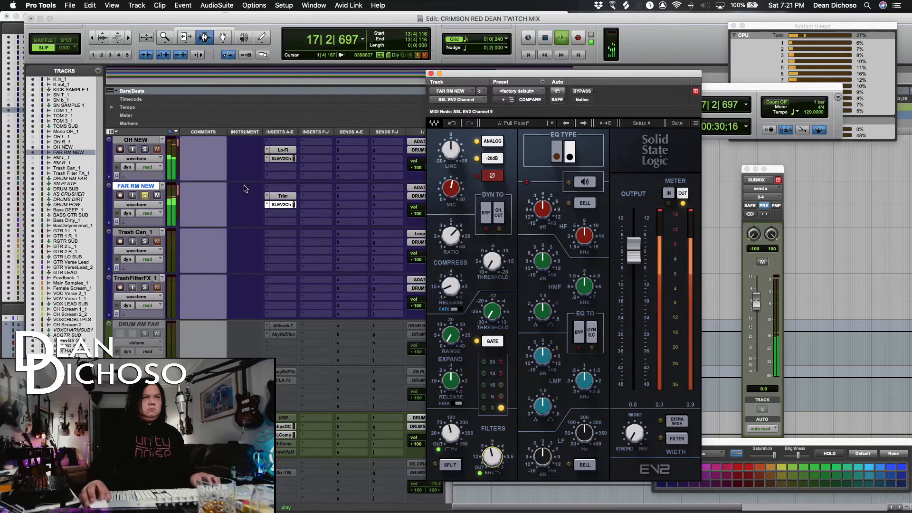
# Unsolo FAR RM NEW, set its EV2 mic gain to 31.2, and adjust the plug-in's output fader during playback.
pyautogui.click(146, 197)
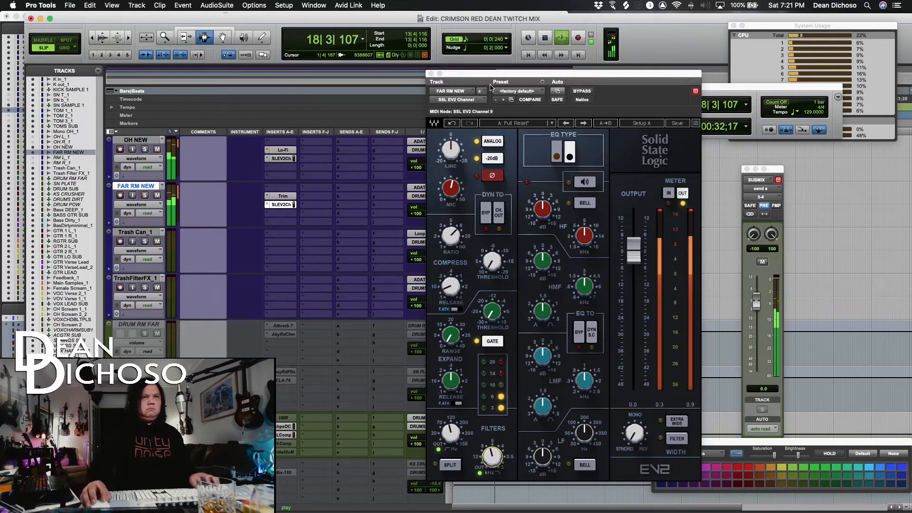
pyautogui.moveTo(491, 89); pyautogui.dragTo(561, 88)
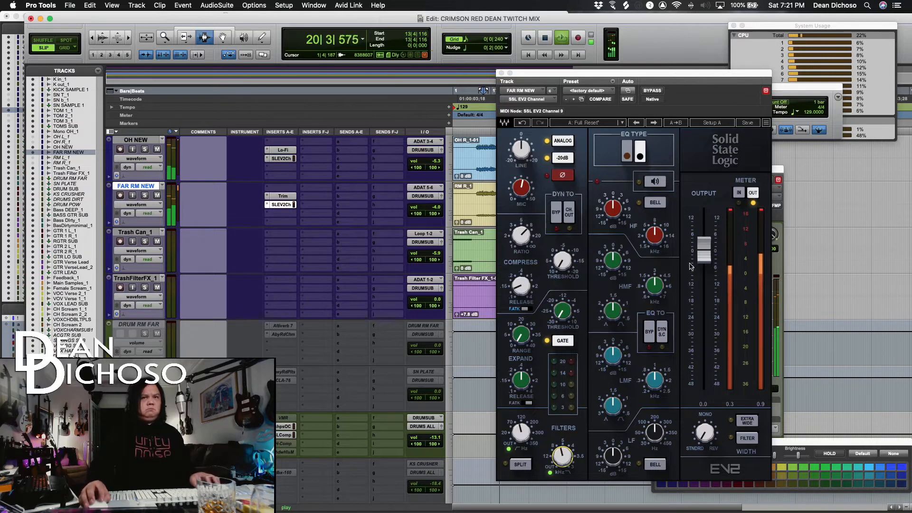
pyautogui.click(519, 192)
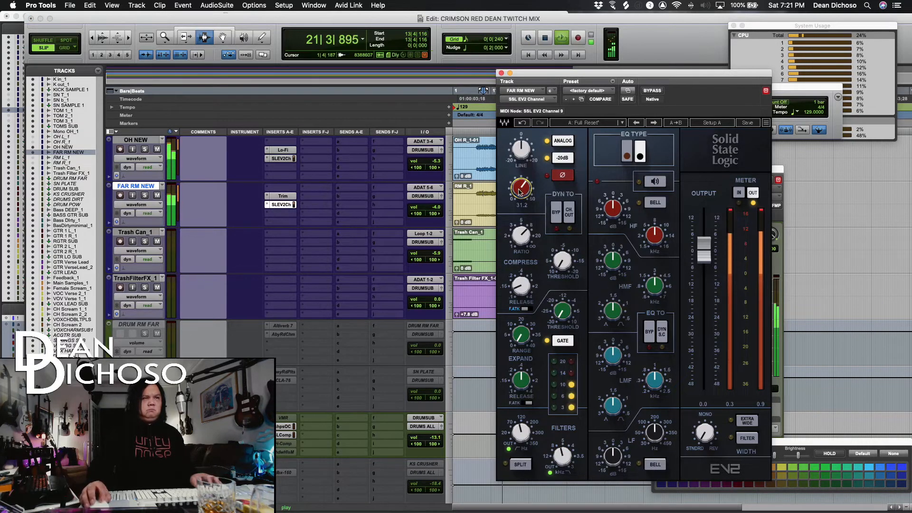
pyautogui.moveTo(703, 259); pyautogui.dragTo(703, 256)
# Open Trim on FAR RM NEW and lower the track's volume during playback.
pyautogui.click(283, 196)
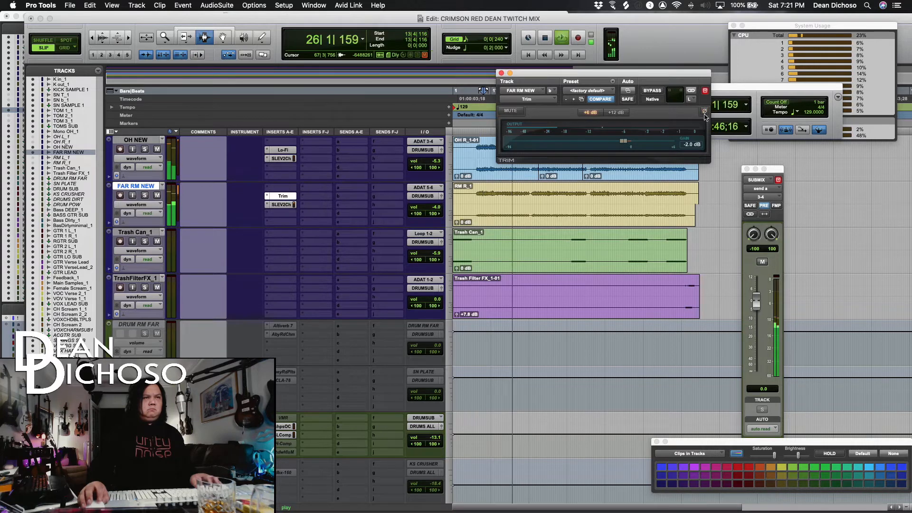
pyautogui.click(436, 209)
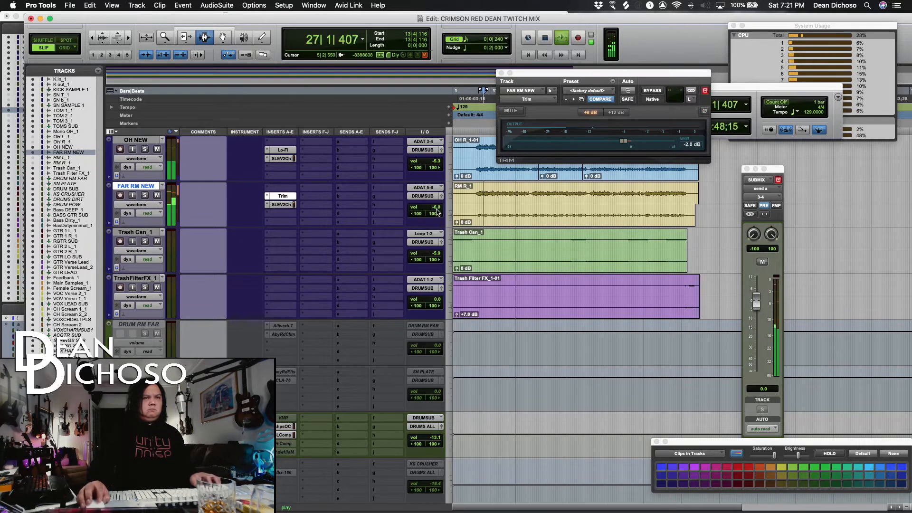
# Cue playback just before the tom hits near bar 26 on TOM 1_1, zoomed in on the fill.
pyautogui.scroll(5, 480, 226)
pyautogui.scroll(2, 480, 227)
pyautogui.press('space')
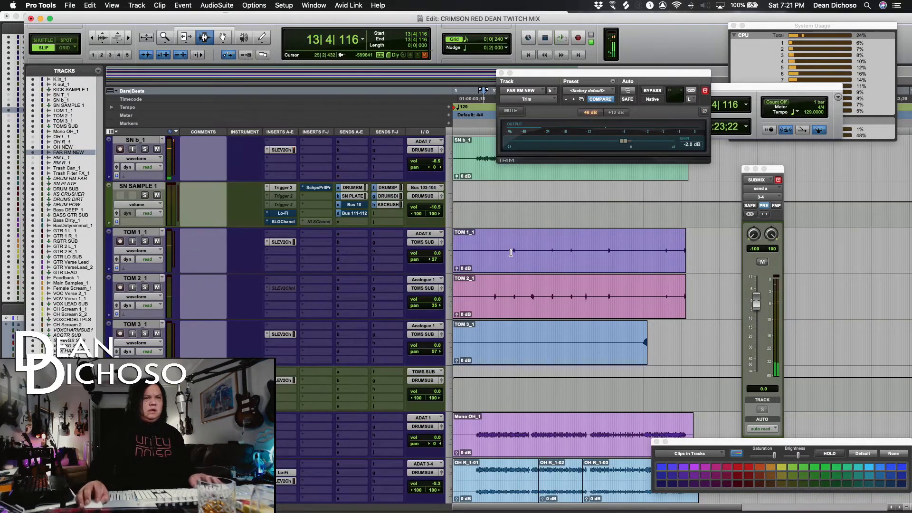
pyautogui.click(511, 251)
pyautogui.hscroll(-10, 527, 270)
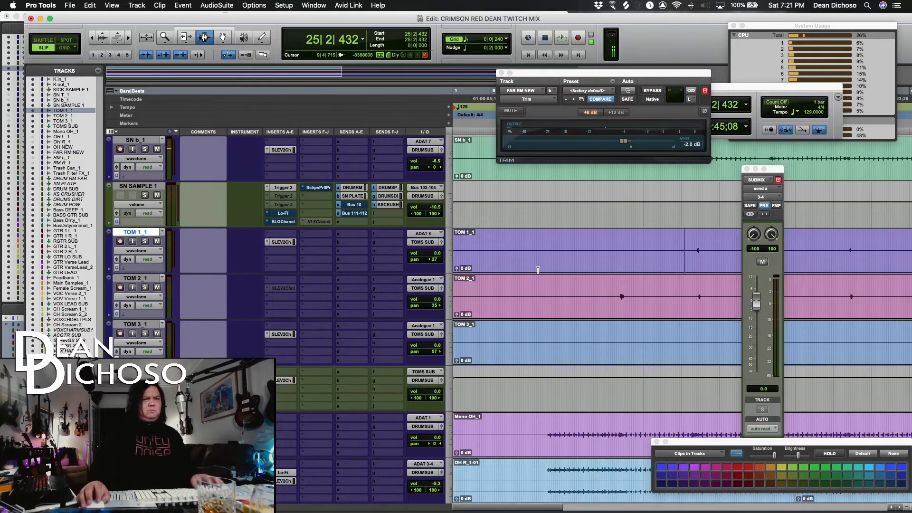
pyautogui.press('space')
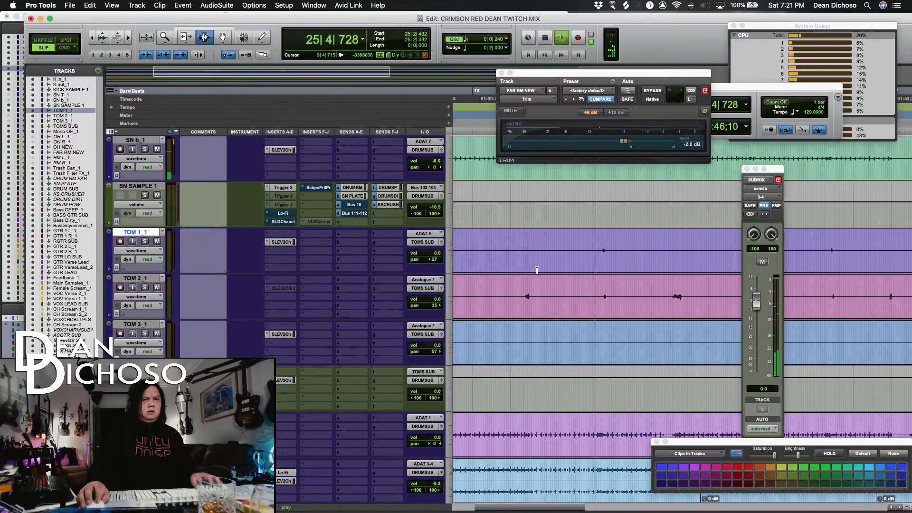
pyautogui.press('space')
pyautogui.press('space')
pyautogui.click(593, 267)
pyautogui.press('t')
pyautogui.press('t')
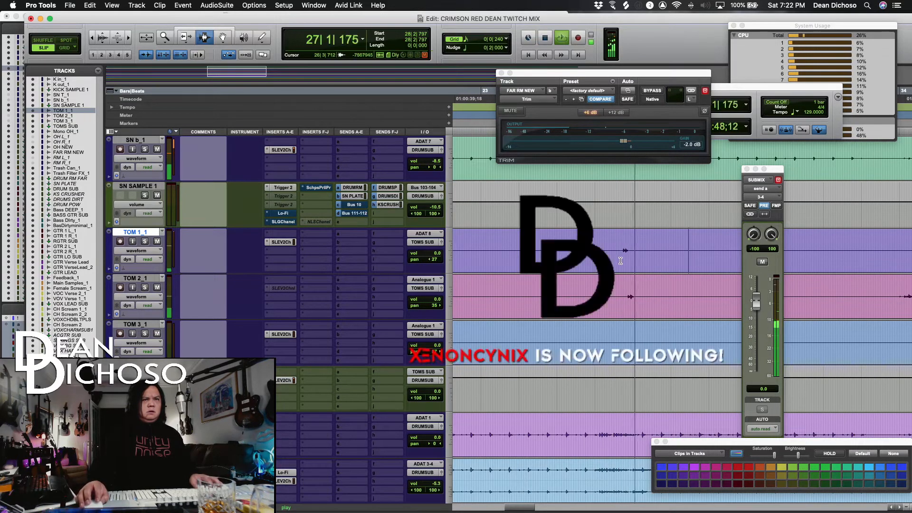
pyautogui.press('space')
# Open SSL EV2 Channel on TOM 1_1, solo the track, and audition the tom hit.
pyautogui.click(281, 242)
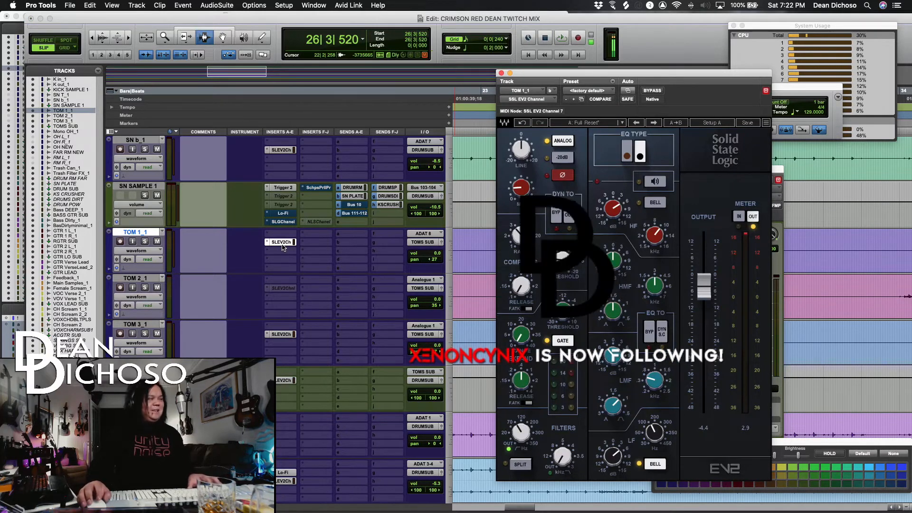
pyautogui.press('space')
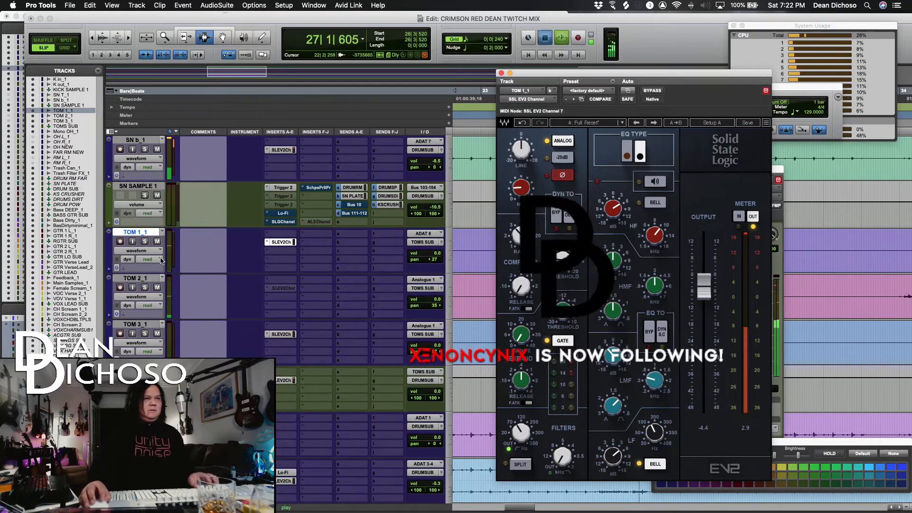
pyautogui.press('space')
pyautogui.click(144, 242)
pyautogui.press('space')
pyautogui.press('space')
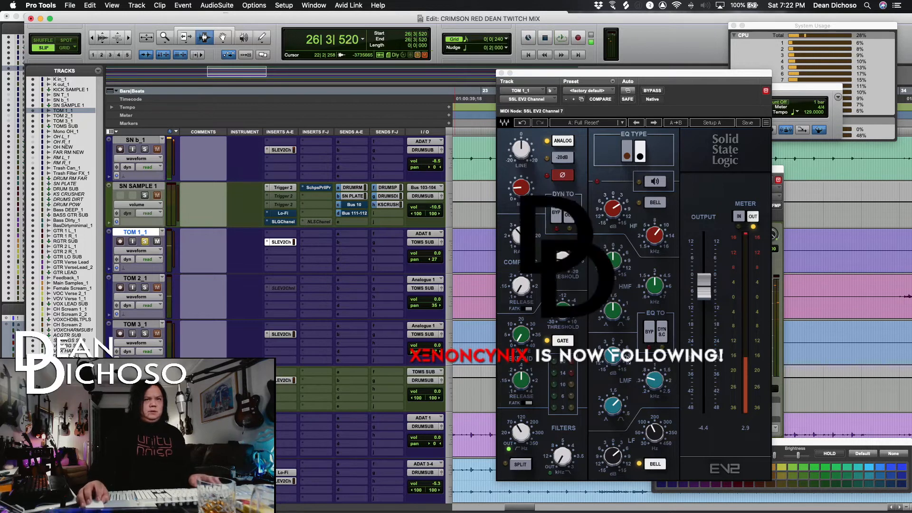
# Tune the LMF band on TOM 1_1's EV2 to 0.37 kHz and cut its gain.
pyautogui.moveTo(652, 384); pyautogui.dragTo(651, 387)
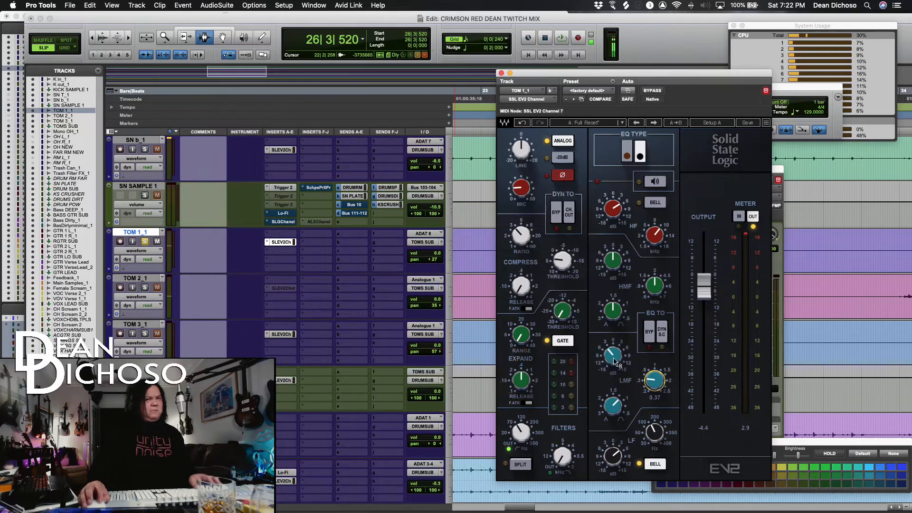
pyautogui.press('space')
pyautogui.press('space')
pyautogui.press('space')
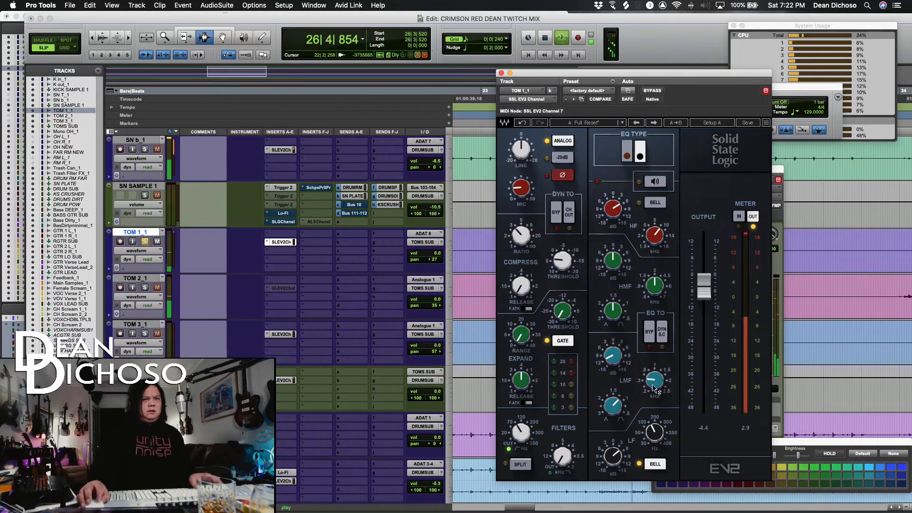
# Boost the LF gain on TOM 1_1's EV2 and readjust the LMF frequency while replaying the tom hit.
pyautogui.moveTo(617, 458); pyautogui.dragTo(616, 446)
pyautogui.press('space')
pyautogui.press('space')
pyautogui.press('space')
pyautogui.press('space')
pyautogui.press('space')
pyautogui.press('space')
pyautogui.press('space')
pyautogui.press('space')
pyautogui.press('space')
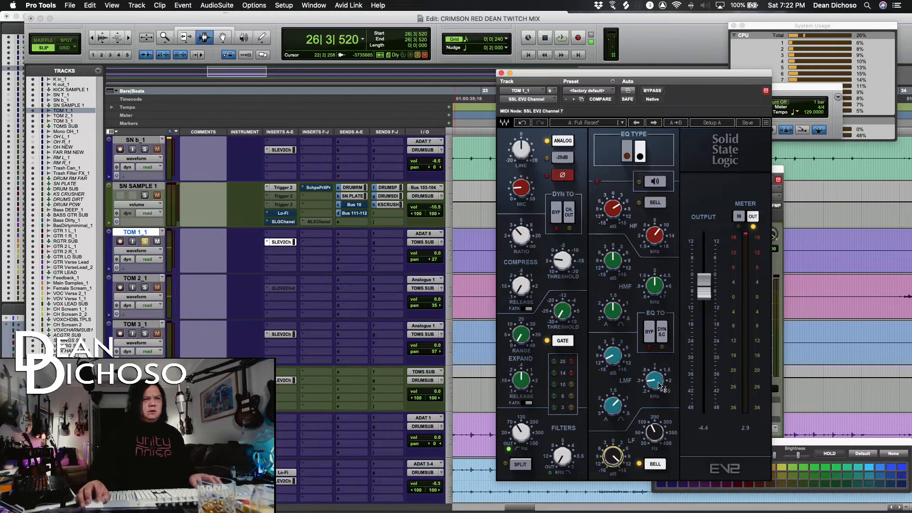
# Move EV2 one insert slot down on TOM 1_1 and insert EQ3 1-Band (mono) ahead of it.
pyautogui.click(282, 252)
pyautogui.moveTo(282, 253); pyautogui.dragTo(282, 253)
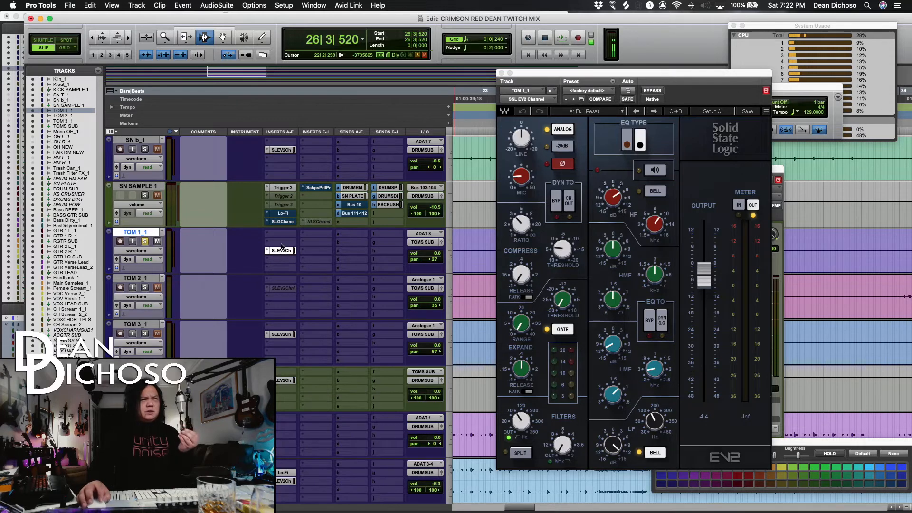
pyautogui.click(281, 246)
pyautogui.moveTo(298, 247)
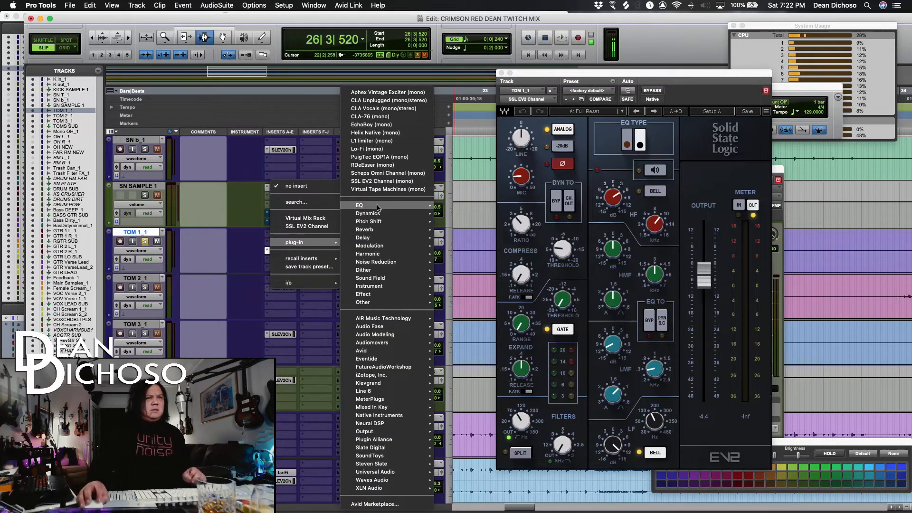
pyautogui.moveTo(378, 206)
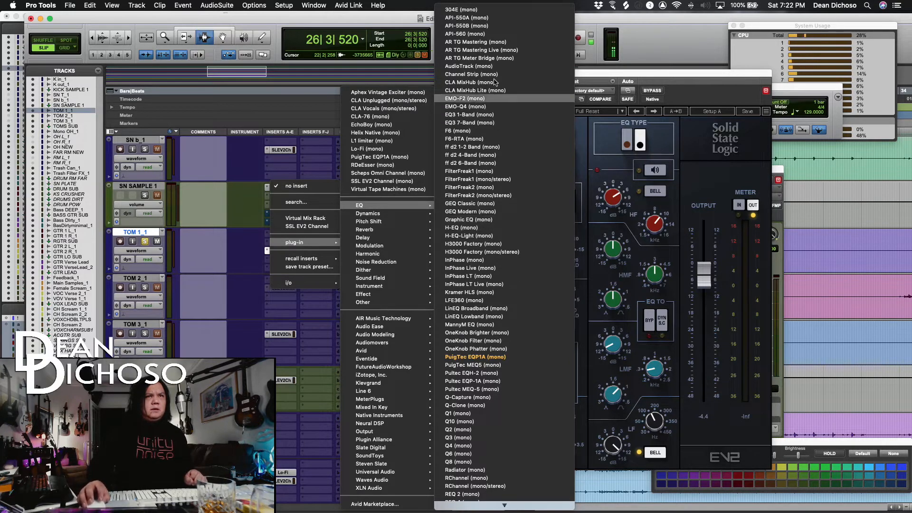
pyautogui.click(506, 114)
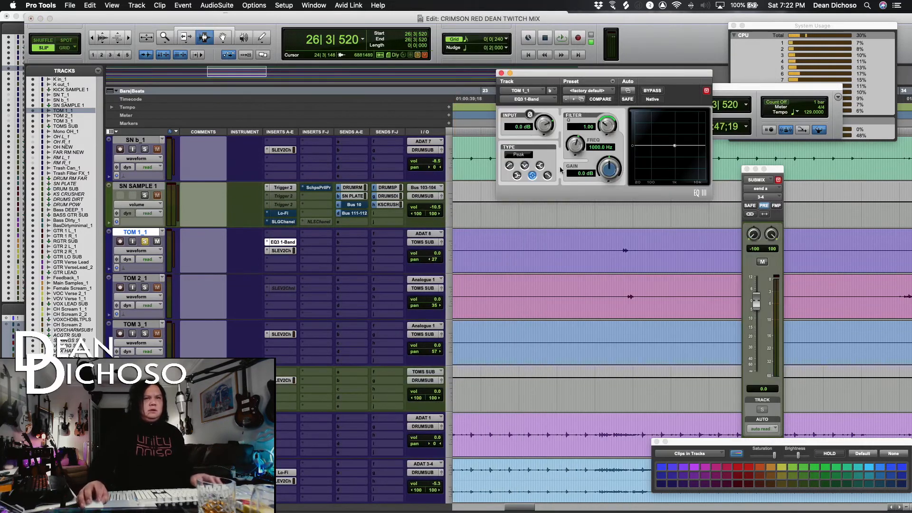
# Set TOM 1_1's EQ3 1-Band to Notch, raise its input to 0.6 dB, and sweep the frequency to 827 Hz.
pyautogui.click(524, 166)
pyautogui.press('space')
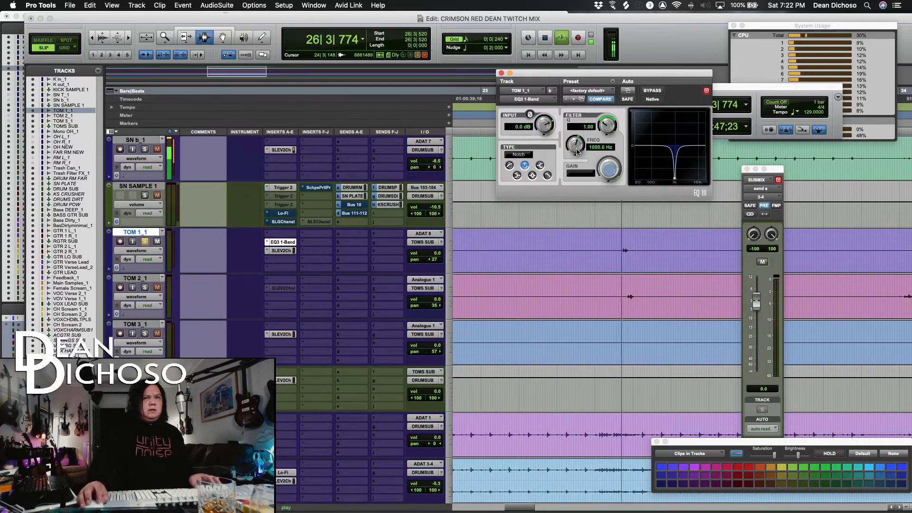
pyautogui.moveTo(576, 143); pyautogui.dragTo(577, 146)
pyautogui.press('space')
pyautogui.press('space')
pyautogui.press('space')
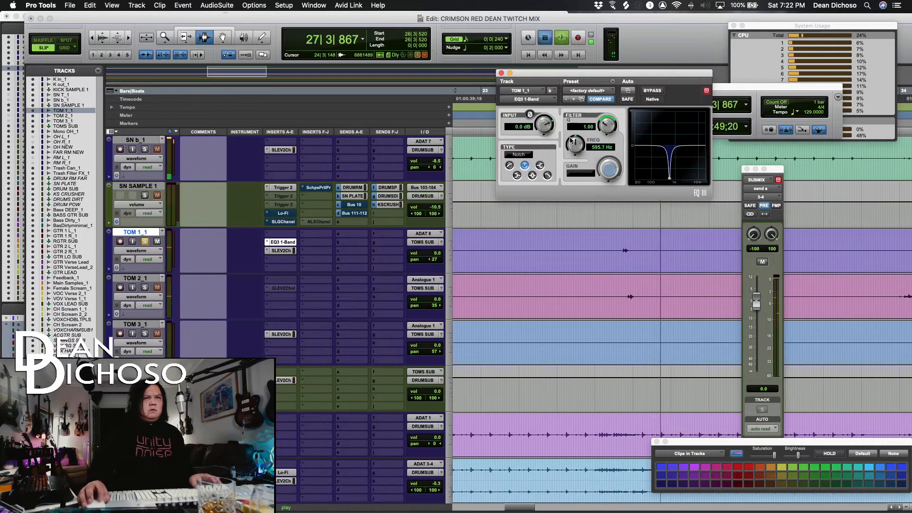
pyautogui.press('space')
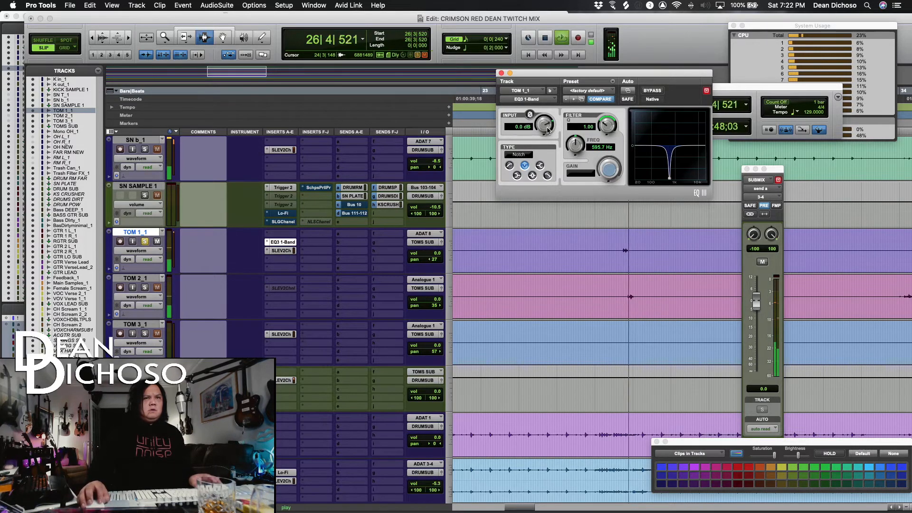
pyautogui.moveTo(567, 145); pyautogui.dragTo(574, 141)
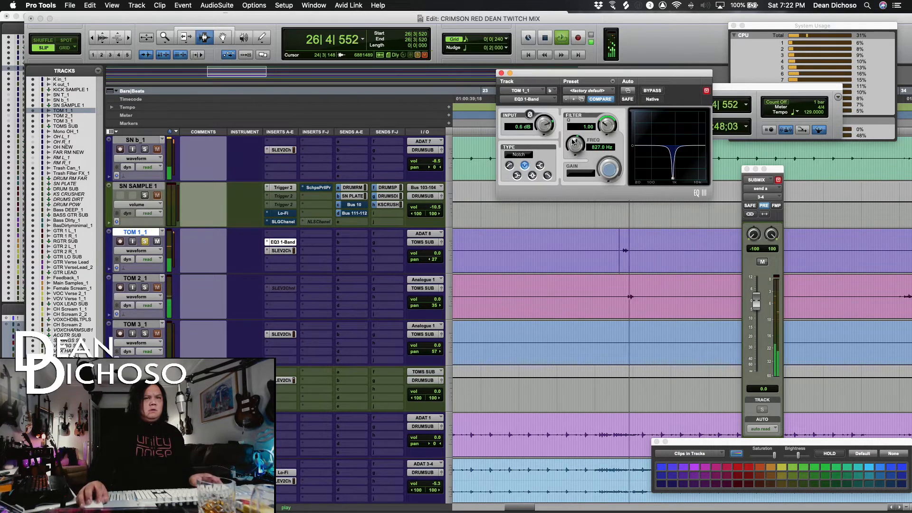
# Switch TOM 1_1's EQ3 1-Band to Peak with -13.9 dB gain and a Q of 4.32, then audition the cut.
pyautogui.click(533, 175)
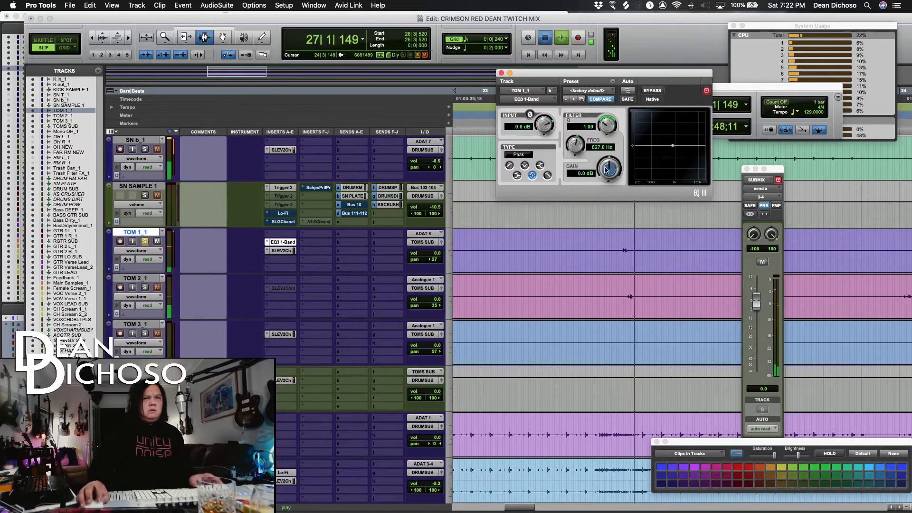
pyautogui.moveTo(605, 170); pyautogui.dragTo(603, 203)
pyautogui.moveTo(602, 129); pyautogui.dragTo(602, 104)
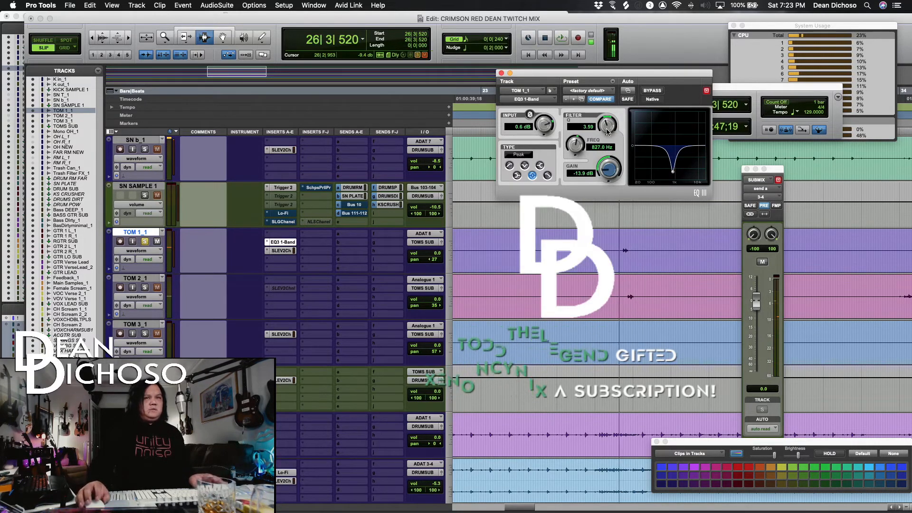
pyautogui.moveTo(607, 132); pyautogui.dragTo(607, 125)
pyautogui.press('space')
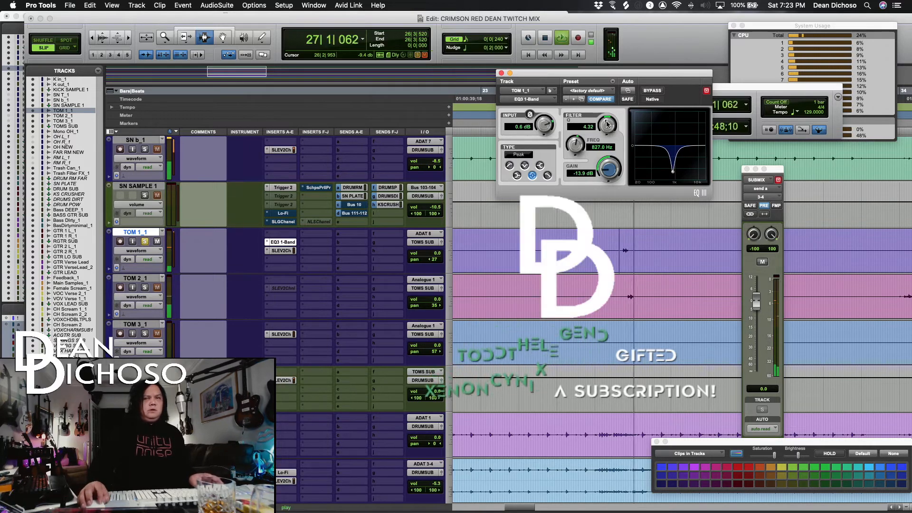
pyautogui.press('space')
pyautogui.press('space')
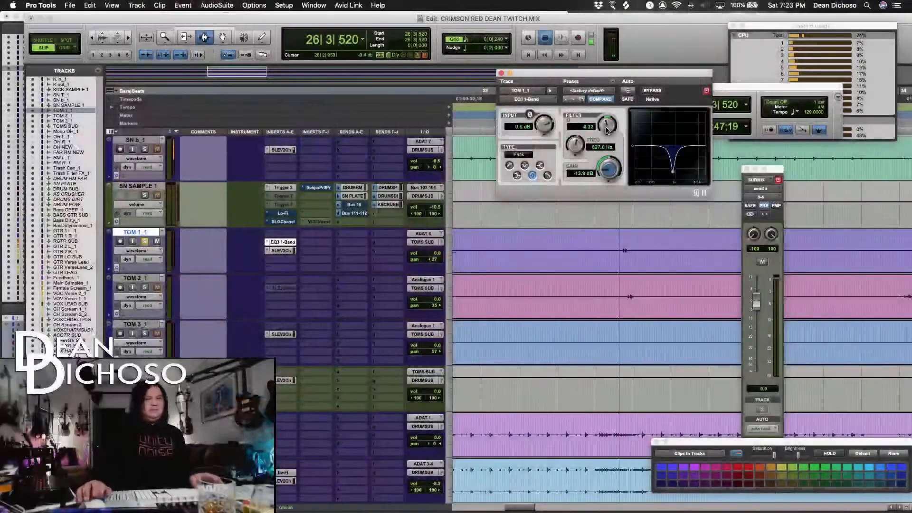
pyautogui.press('space')
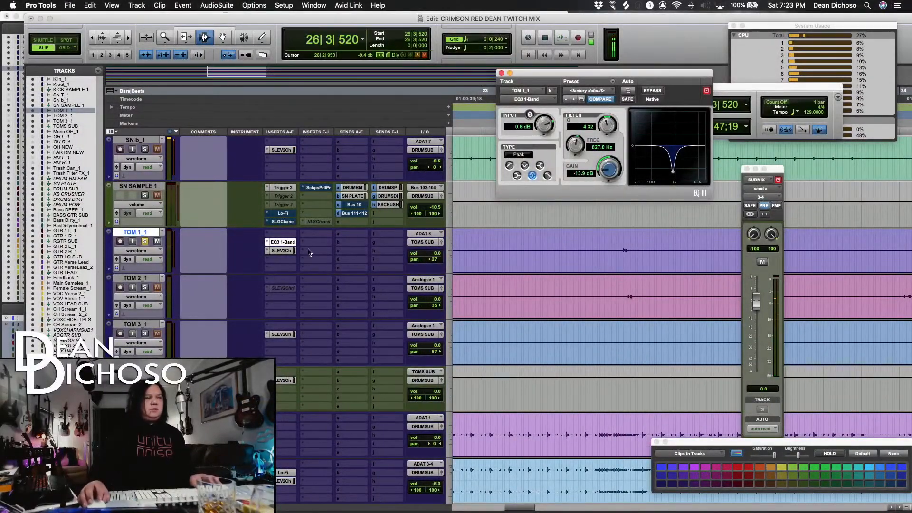
# Boost the HF gain on TOM 1_1's EV2 and audition the soloed tom hit.
pyautogui.click(287, 251)
pyautogui.press('space')
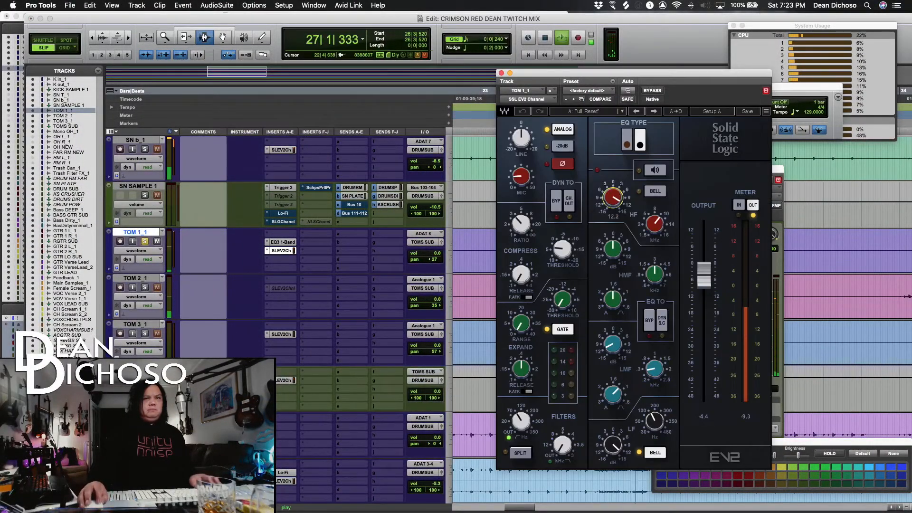
pyautogui.press('space')
pyautogui.press('space')
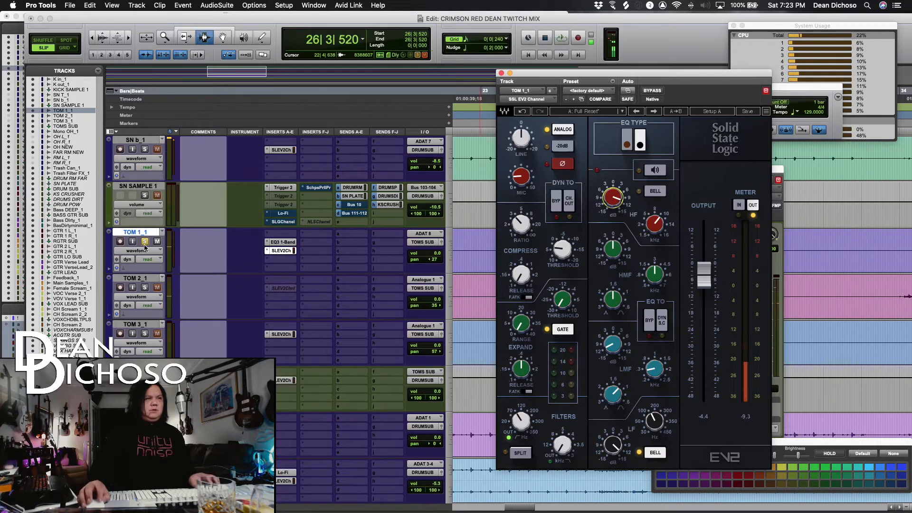
# Unsolo TOM 1_1 and move its EV2 window clear of the upper tracks.
pyautogui.press('space')
pyautogui.moveTo(531, 75); pyautogui.dragTo(634, 335)
pyautogui.press('space')
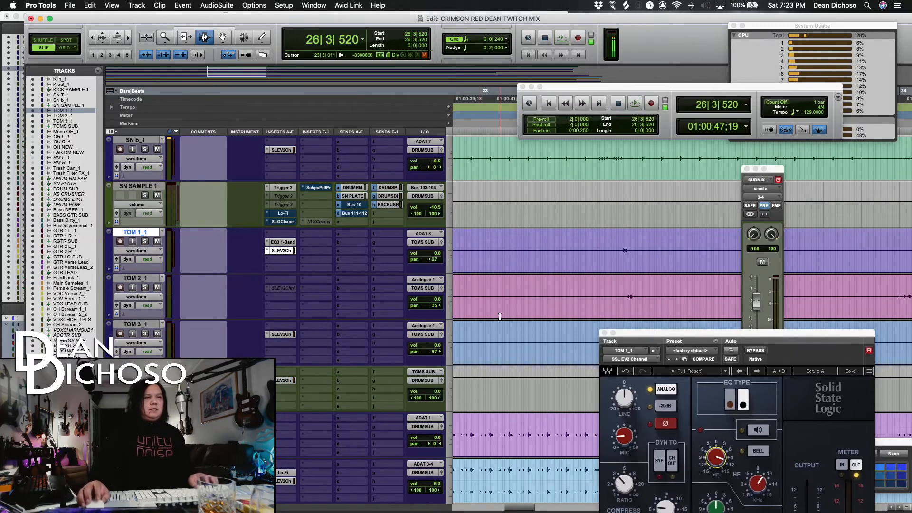
# Reactivate the SSL EV2 Channel insert on TOM 2_1 and open it beside the track inserts.
pyautogui.press('space')
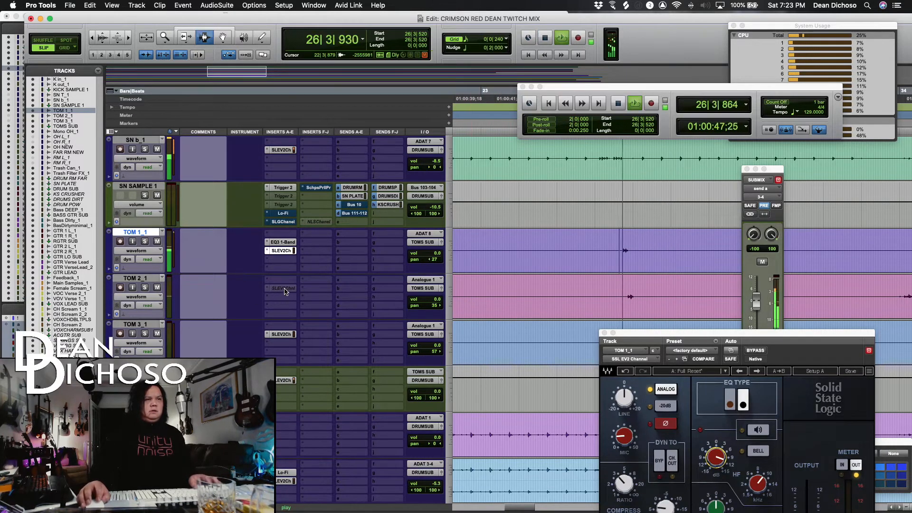
pyautogui.press('space')
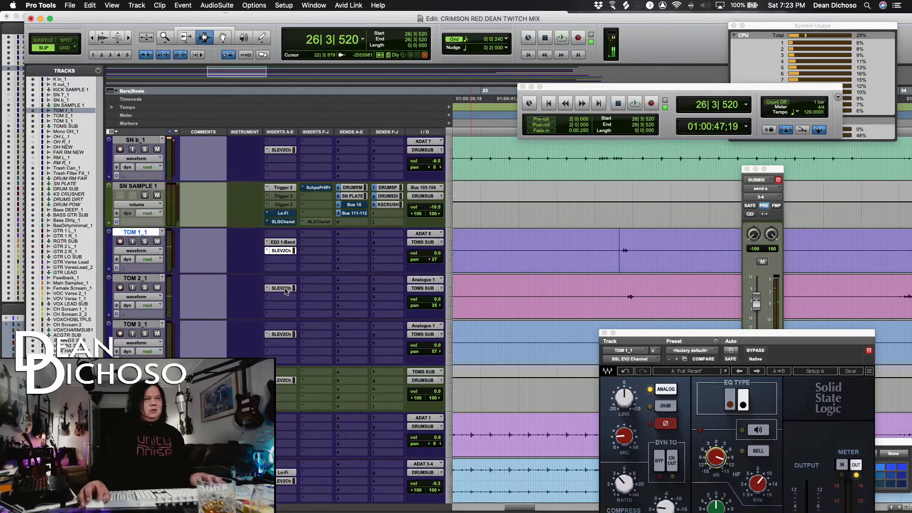
pyautogui.click(284, 289)
pyautogui.moveTo(670, 337); pyautogui.dragTo(437, 54)
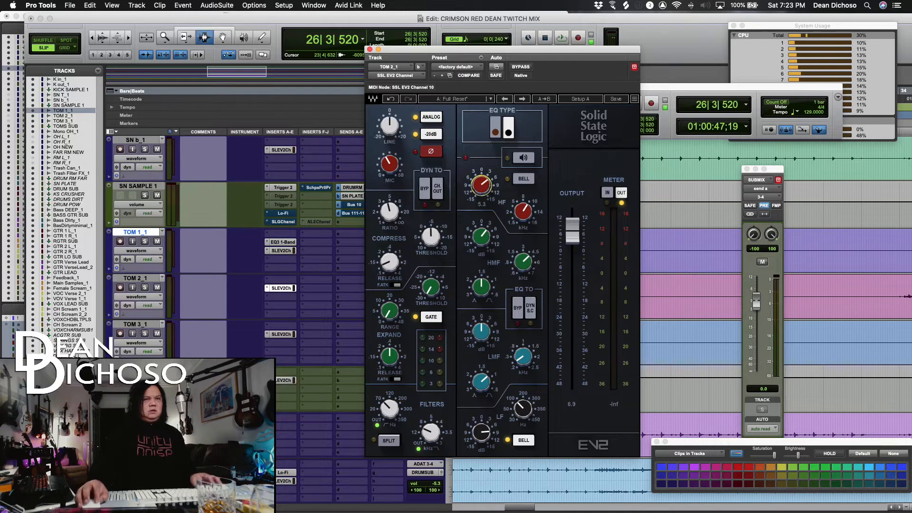
pyautogui.moveTo(456, 65); pyautogui.dragTo(571, 65)
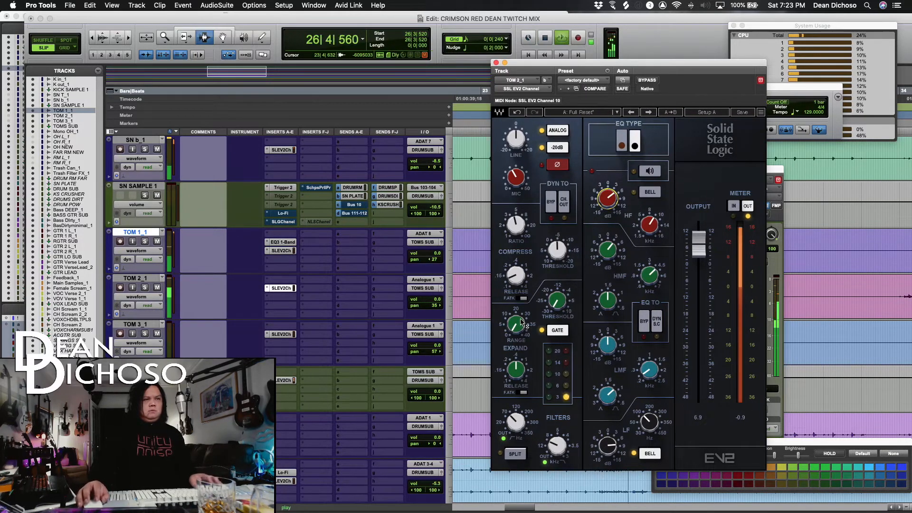
# Set the LF band on TOM 2_1's EV2 to 101 Hz and reduce its gain to about 4 dB while replaying the fill.
pyautogui.press('space')
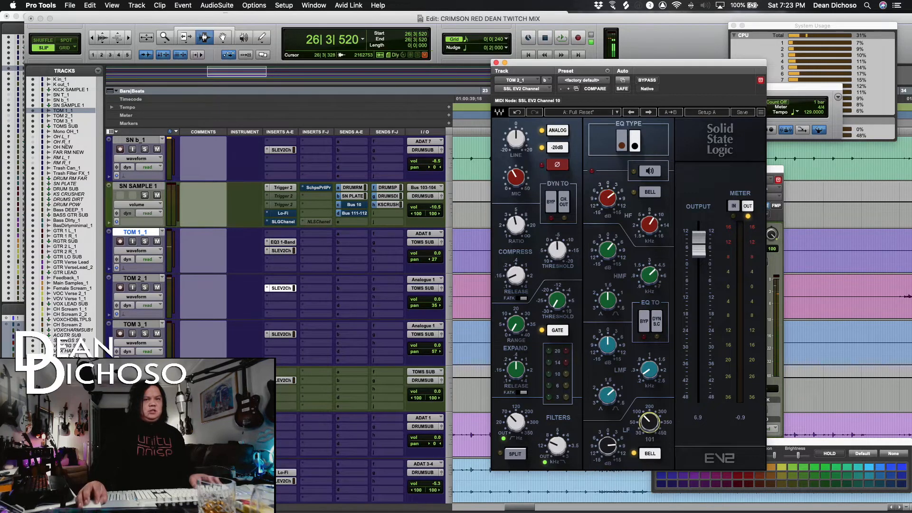
pyautogui.press('space')
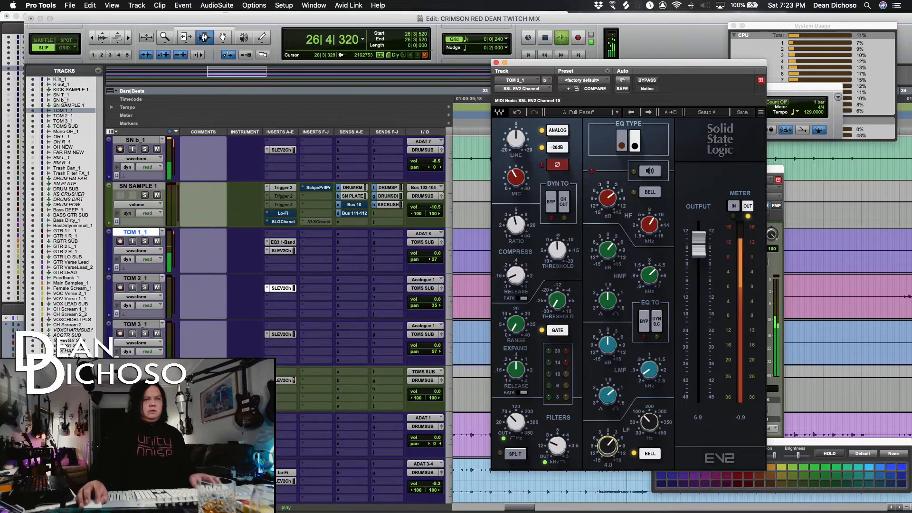
pyautogui.press('space')
pyautogui.press('space')
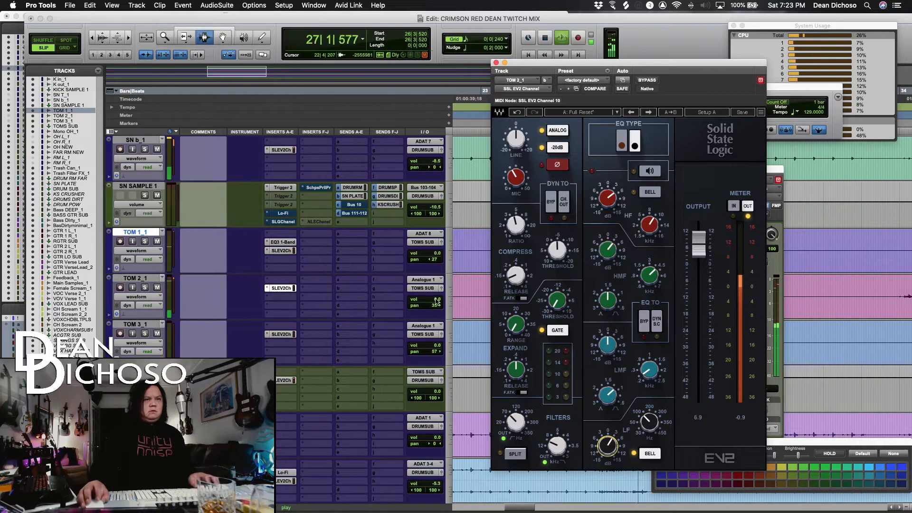
# Close TOM 2_1's EV2 and lower the FAR RM NEW track volume to -9.9 dB during playback.
pyautogui.click(496, 63)
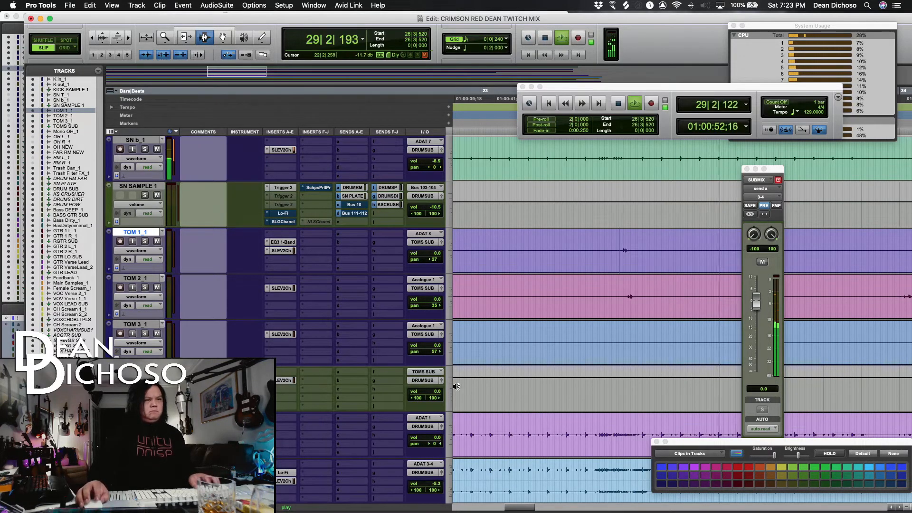
pyautogui.scroll(-5, 475, 369)
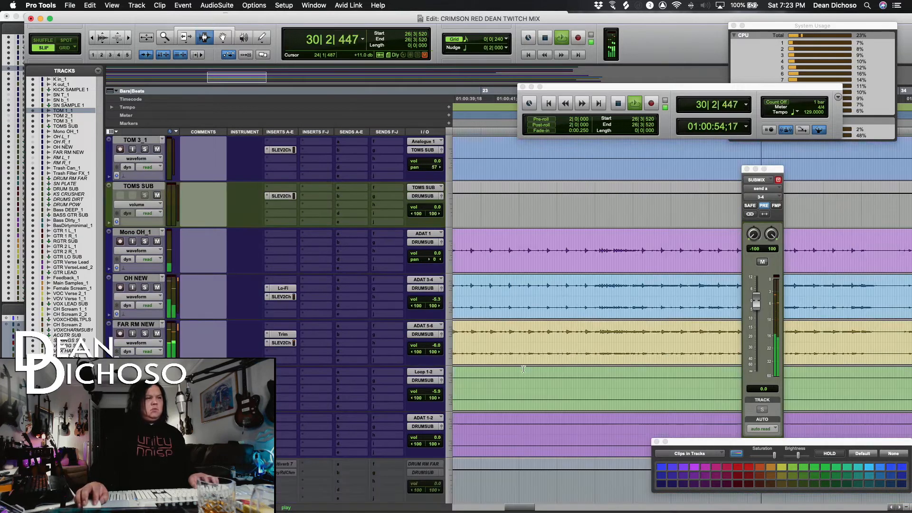
pyautogui.moveTo(436, 345); pyautogui.dragTo(437, 349)
pyautogui.scroll(-5, 490, 356)
pyautogui.press('space')
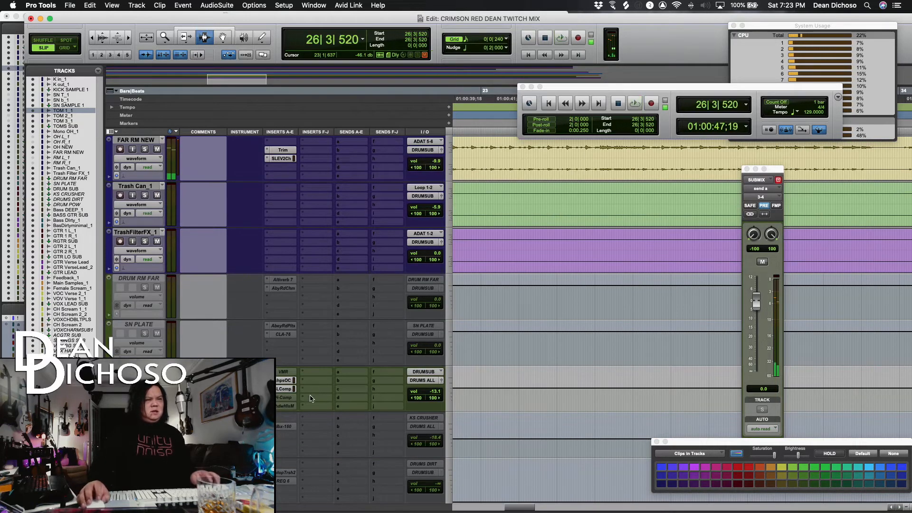
# Reactivate the H-Comp insert on DRUM SUB and set its Mix to about 41% while auditioning the drums.
pyautogui.click(292, 401)
pyautogui.press('space')
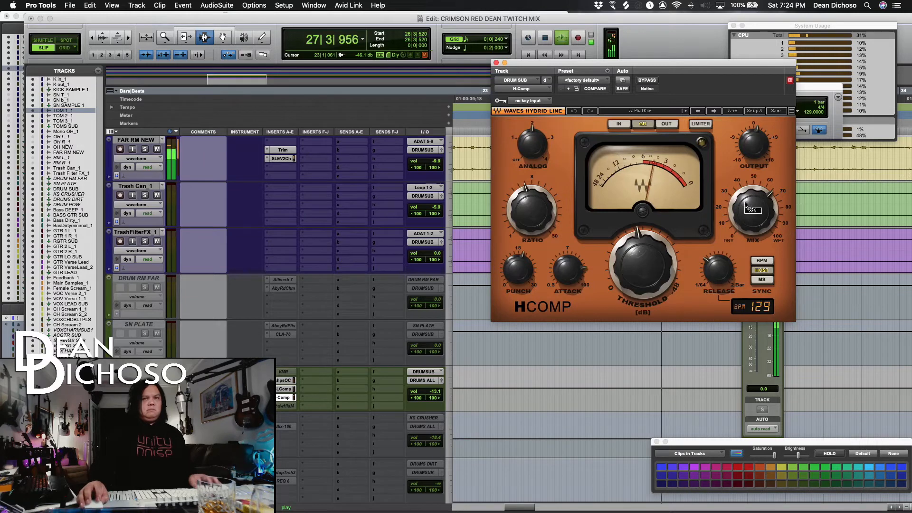
pyautogui.moveTo(749, 207); pyautogui.dragTo(749, 221)
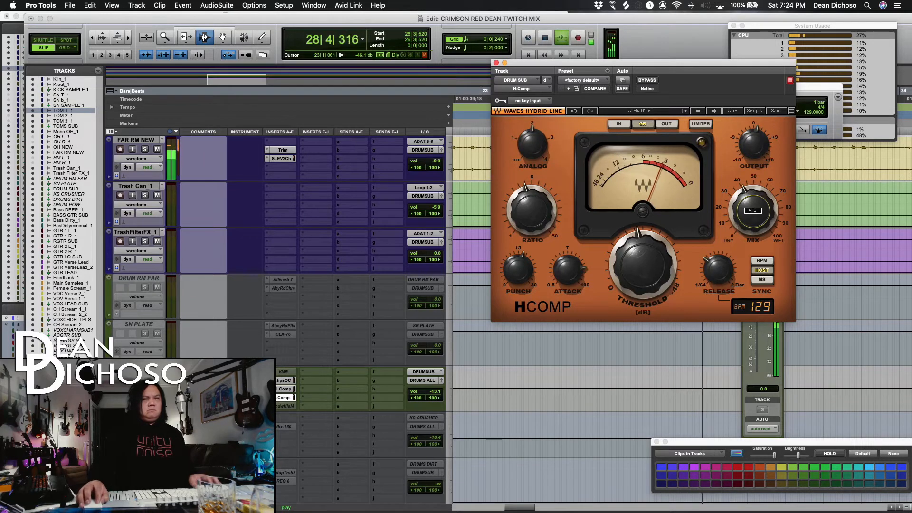
pyautogui.scroll(4, 444, 261)
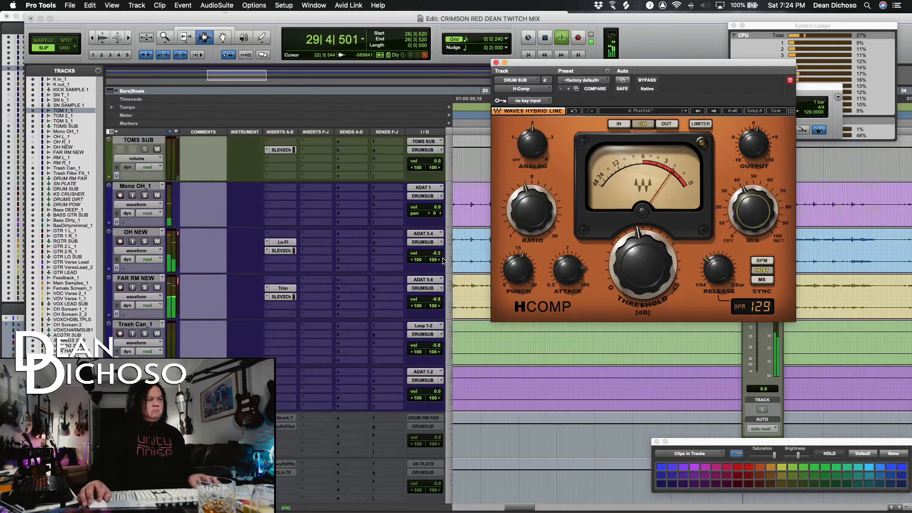
pyautogui.scroll(7, 443, 261)
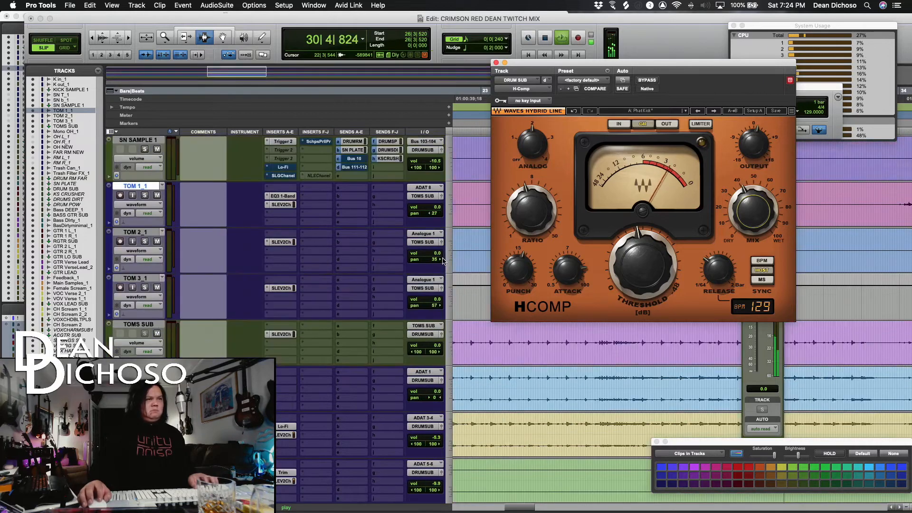
pyautogui.press('space')
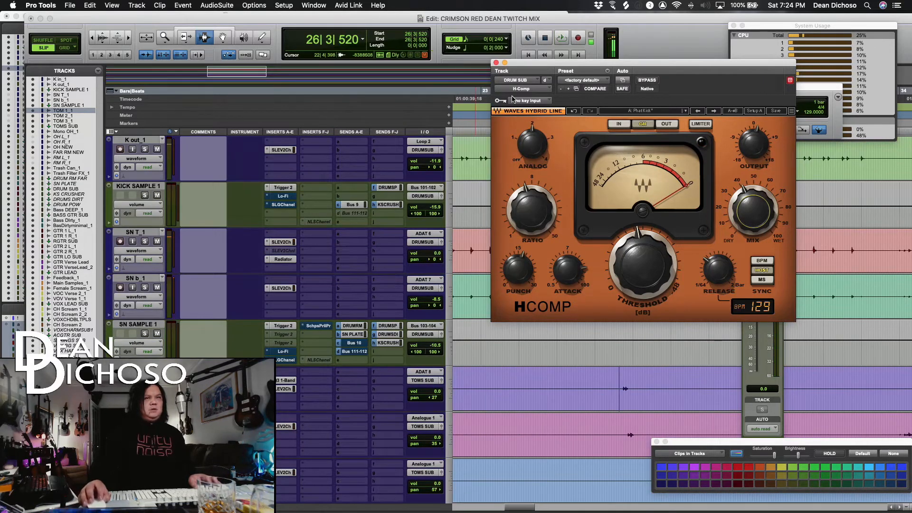
# Move the H-Comp window clear of the track controls and replay the drum passage from its start.
pyautogui.moveTo(522, 67); pyautogui.dragTo(591, 122)
pyautogui.press('space')
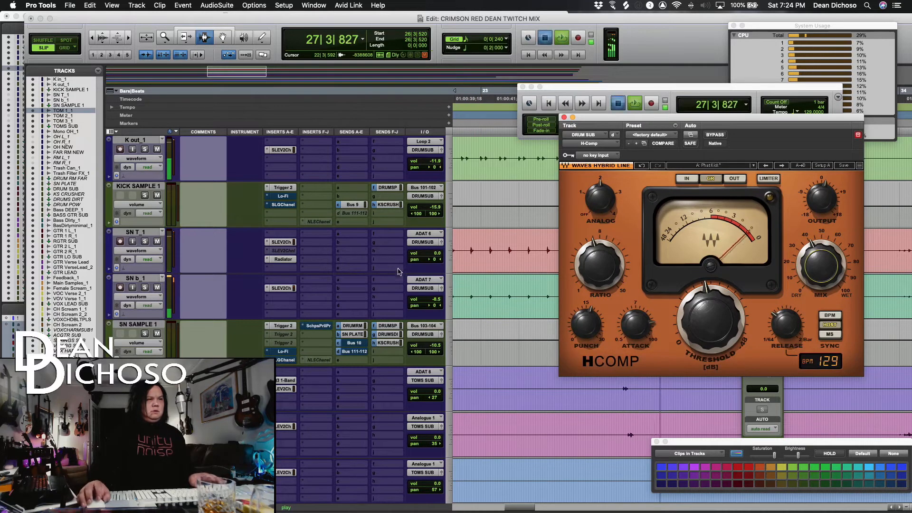
pyautogui.press('space')
pyautogui.press('space')
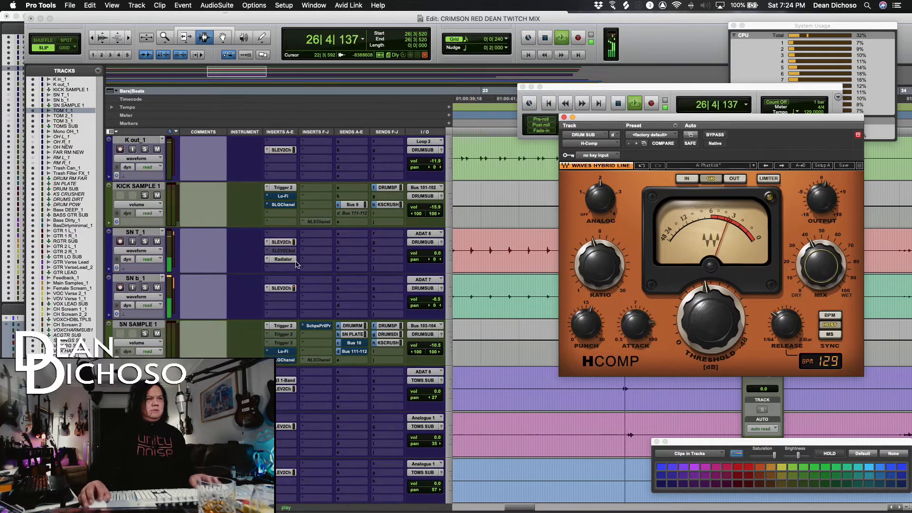
# Check SN b_1's EV2 and close it, then lower the SN T_1 volume to -7.9 dB and replay.
pyautogui.click(281, 289)
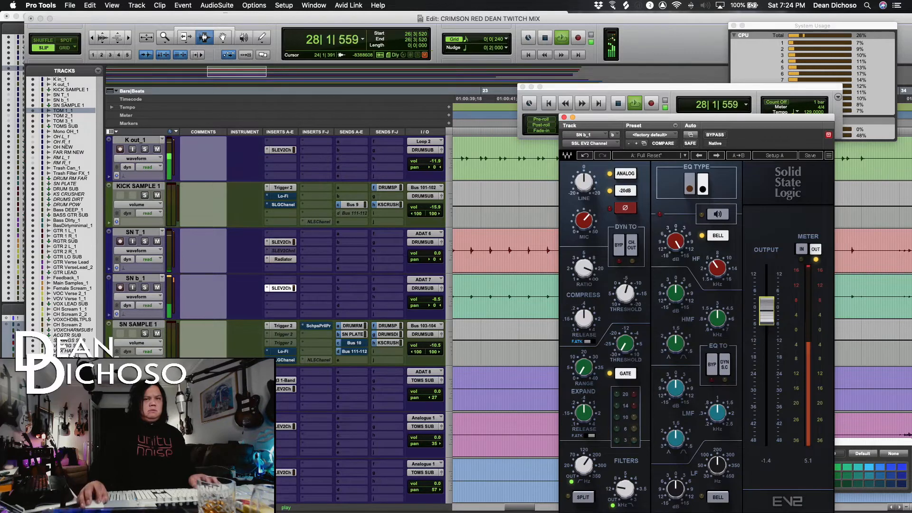
pyautogui.click(564, 117)
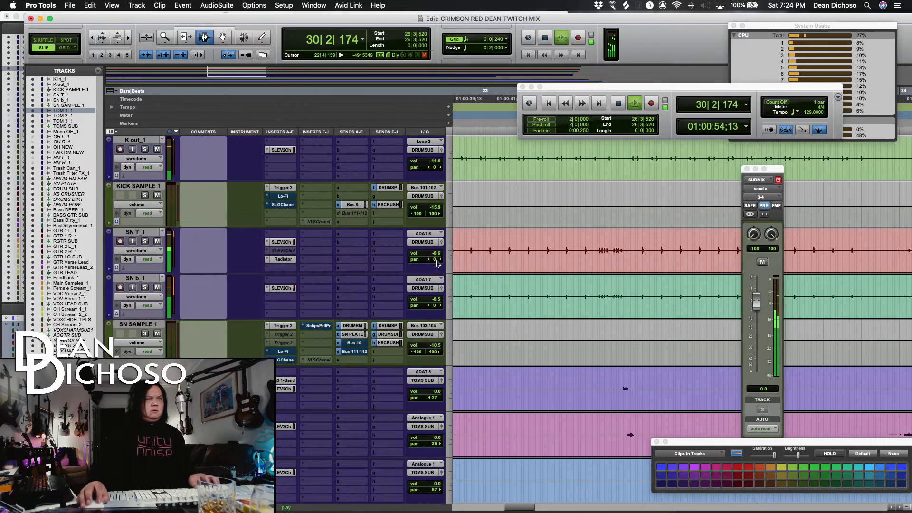
pyautogui.press('space')
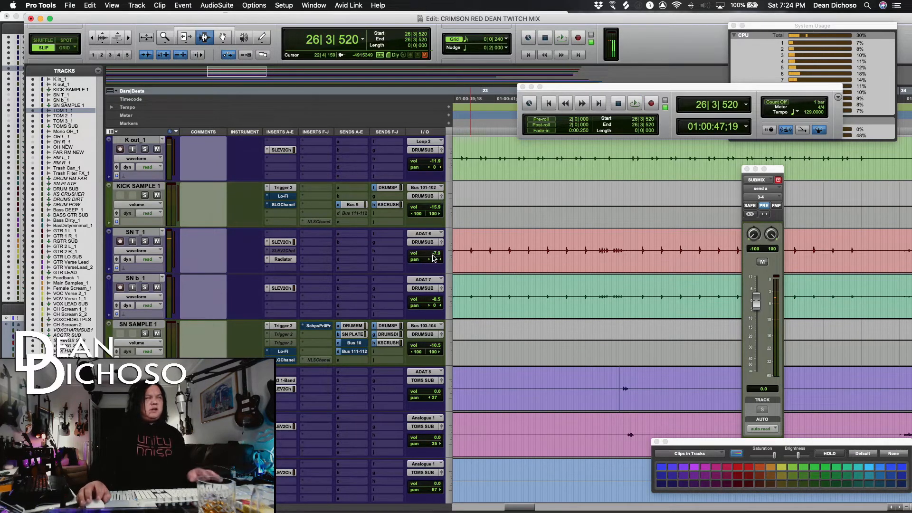
pyautogui.press('space')
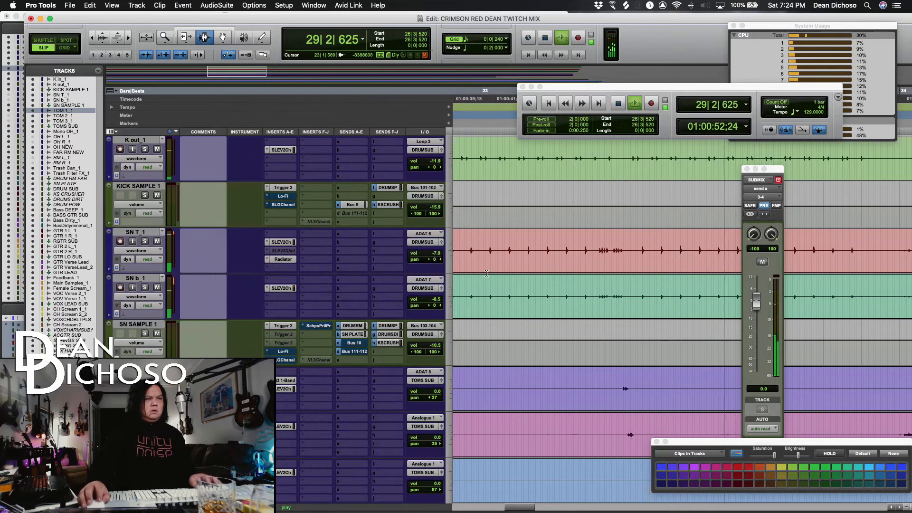
# Open the SSL EV2 Channel on K in_1 and boost its HMF gain while replaying the drums.
pyautogui.scroll(-8, 486, 274)
pyautogui.scroll(8, 486, 274)
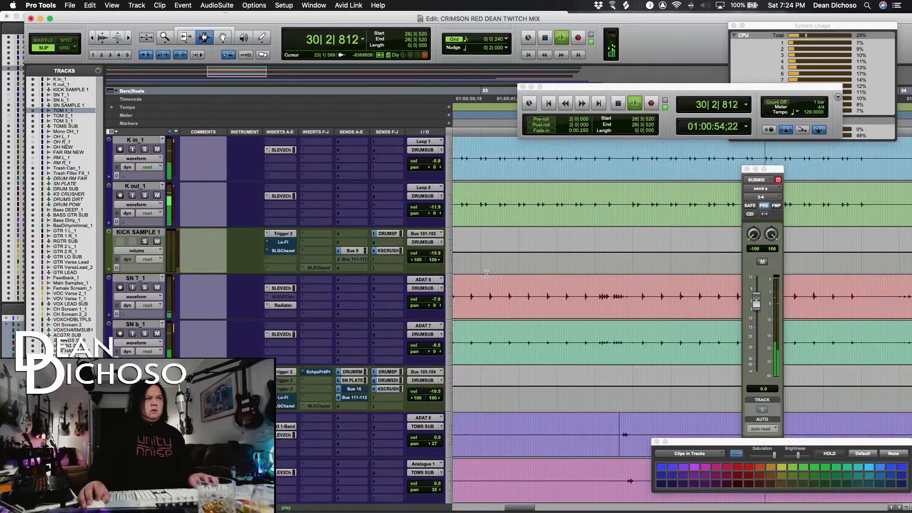
pyautogui.click(282, 150)
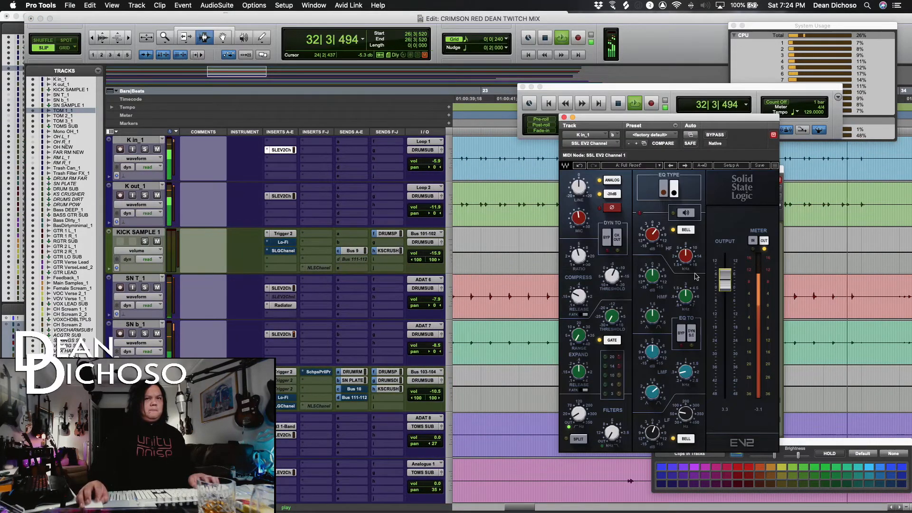
pyautogui.press('space')
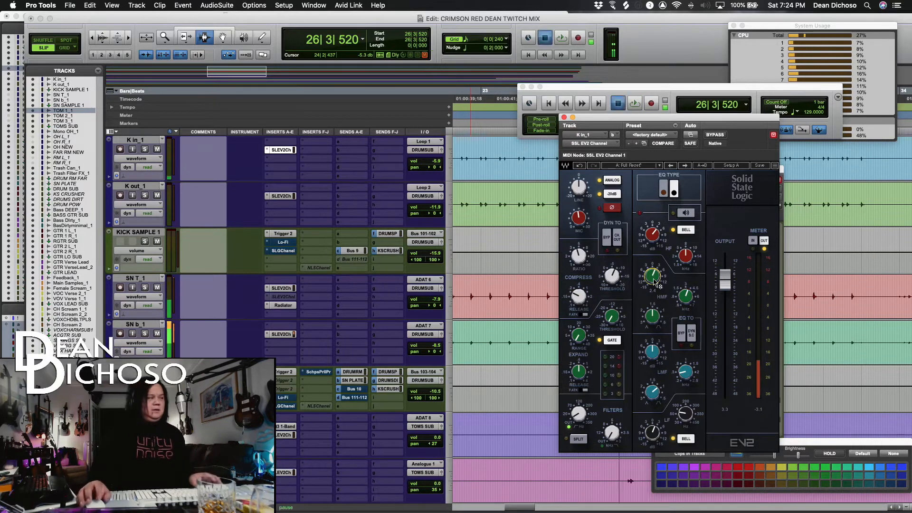
pyautogui.press('space')
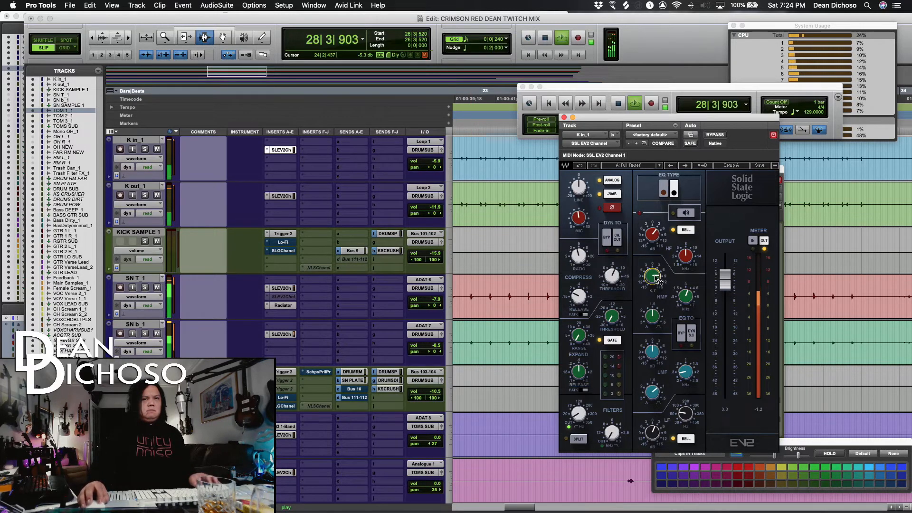
# Solo K in_1 and raise the expander range and threshold on its EV2 to gate the kick.
pyautogui.click(144, 150)
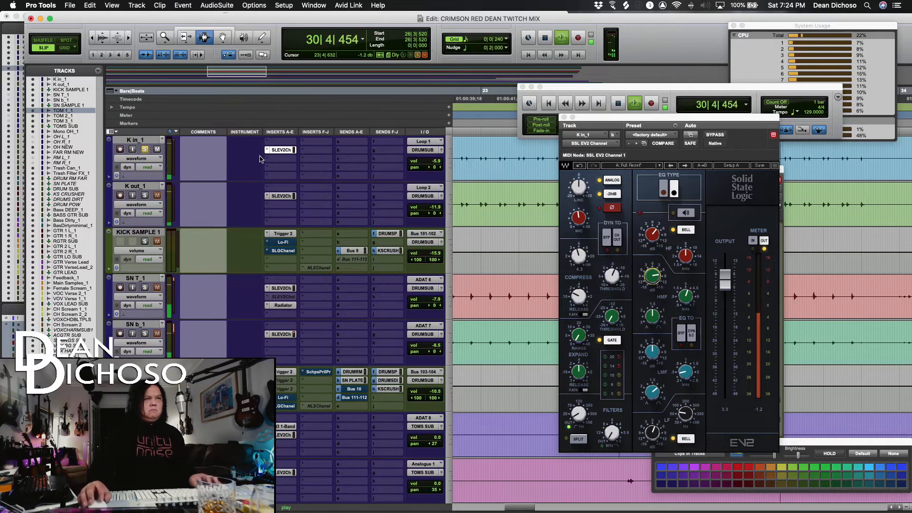
pyautogui.press('space')
pyautogui.press('space')
pyautogui.press('space')
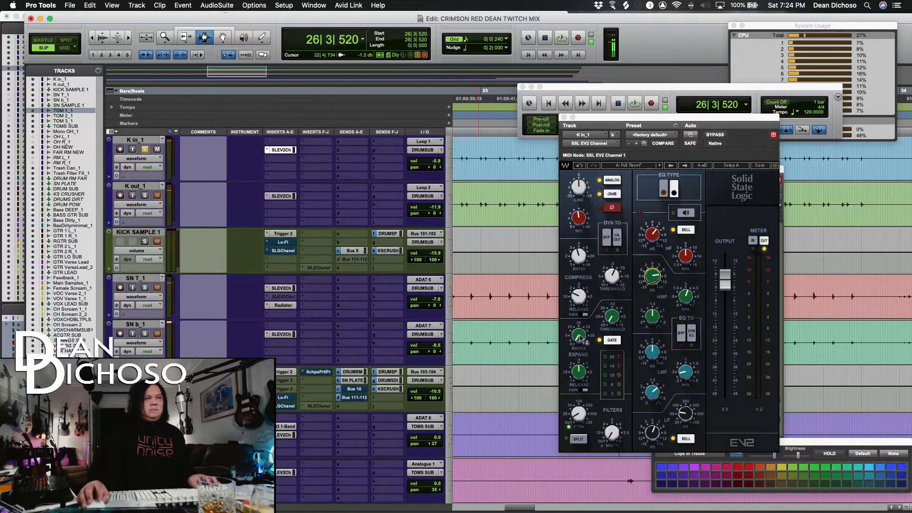
pyautogui.moveTo(580, 336); pyautogui.dragTo(579, 333)
pyautogui.press('space')
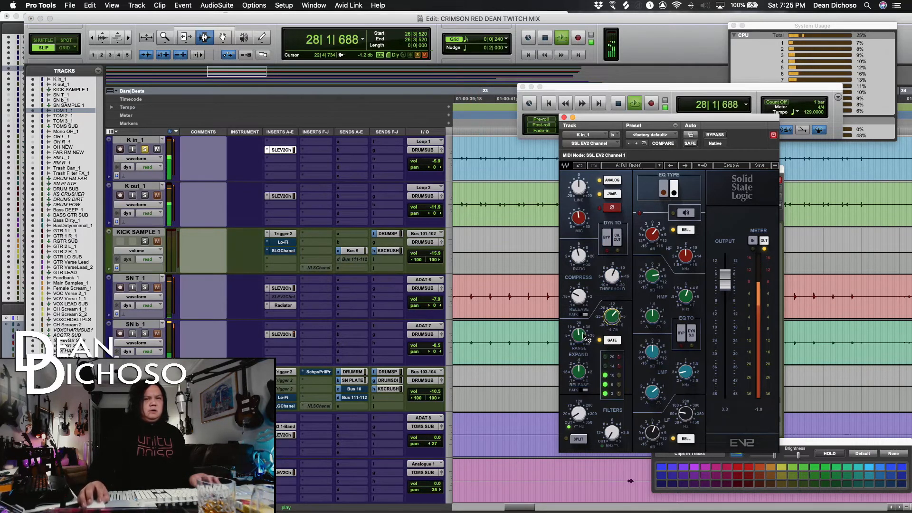
pyautogui.press('space')
pyautogui.press('space')
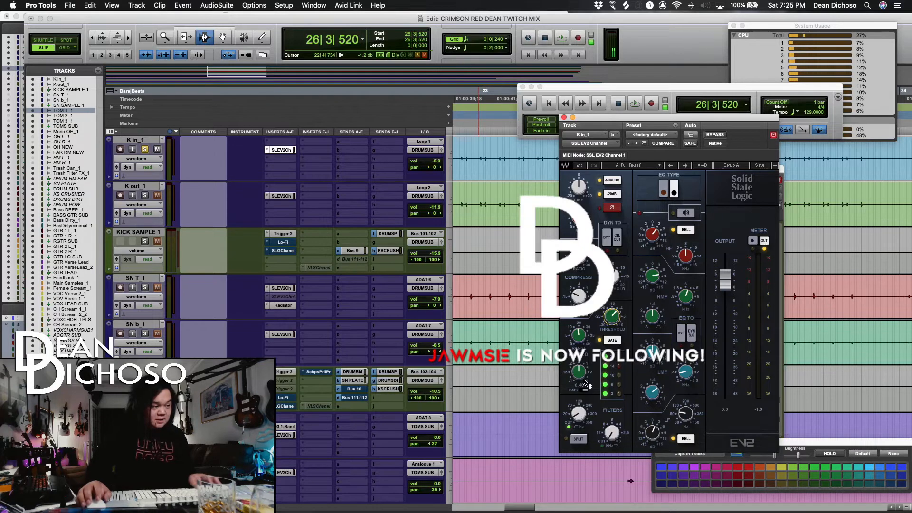
# Increase the expander range on K in_1's EV2 further and shorten its release while auditioning the kick.
pyautogui.press('space')
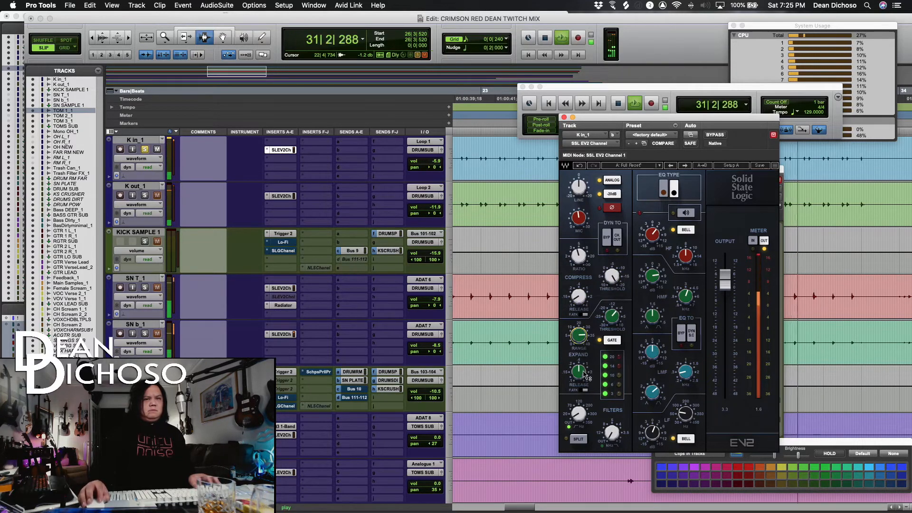
pyautogui.press('space')
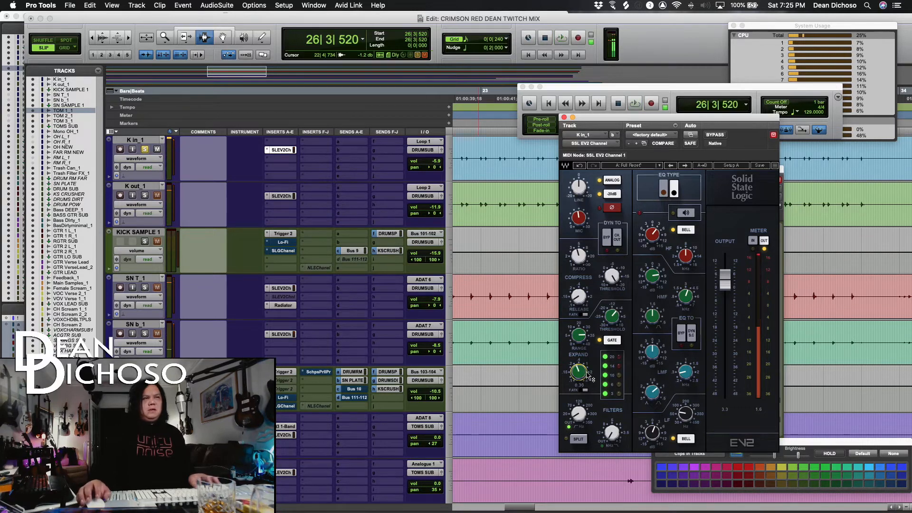
pyautogui.press('space')
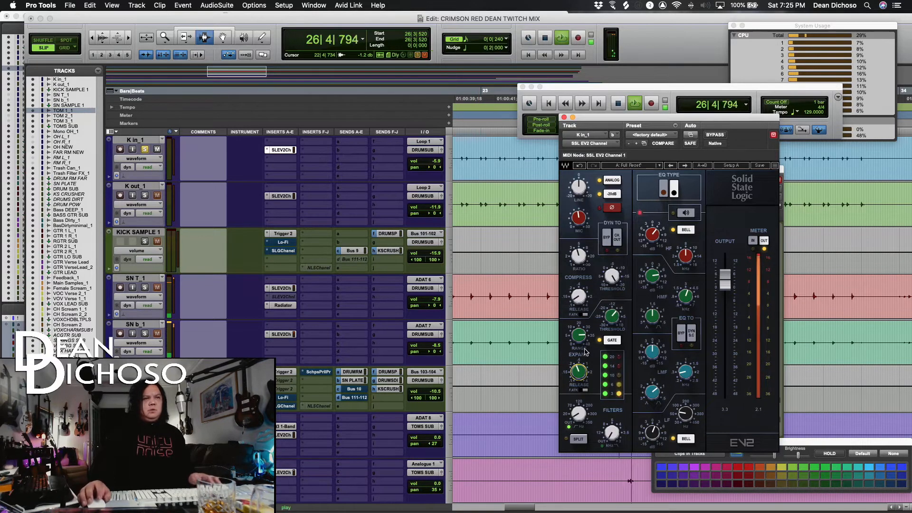
pyautogui.press('space')
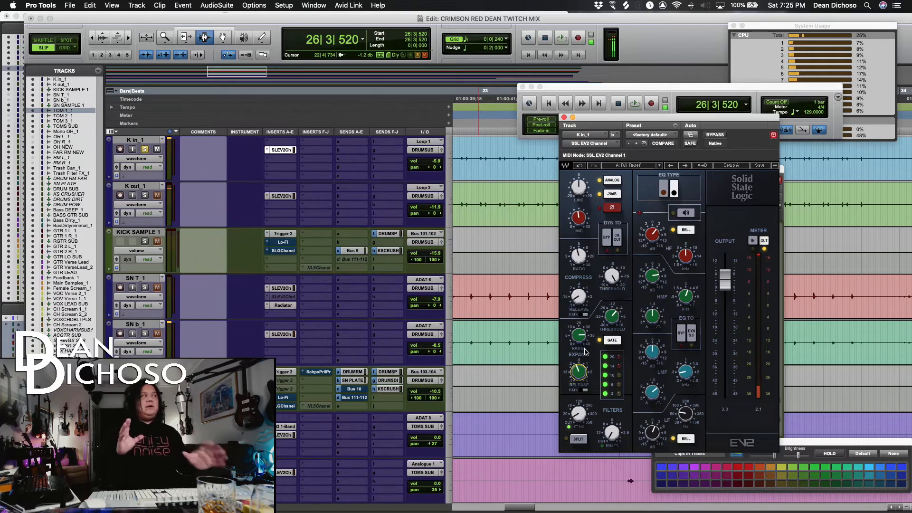
# Raise the LF gain on K in_1's EV2 and lower its output fader to 1.2 dB.
pyautogui.press('space')
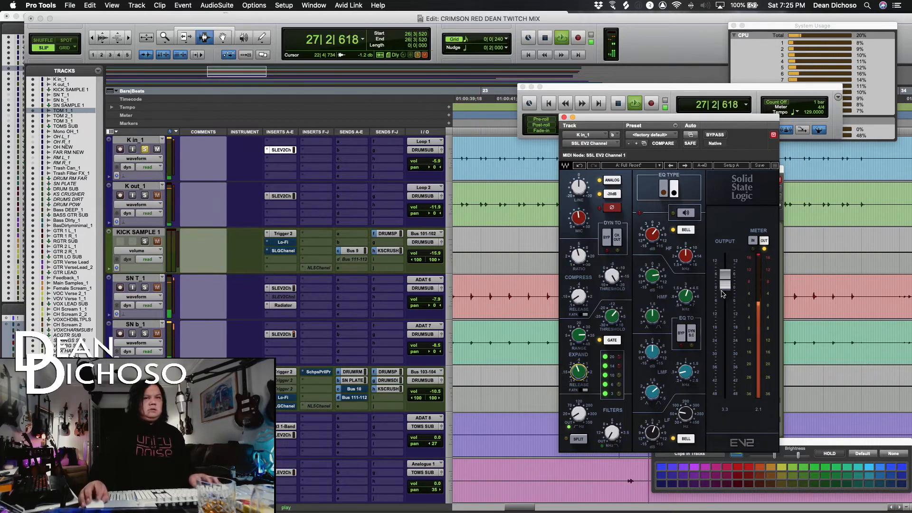
pyautogui.moveTo(648, 435); pyautogui.dragTo(686, 416)
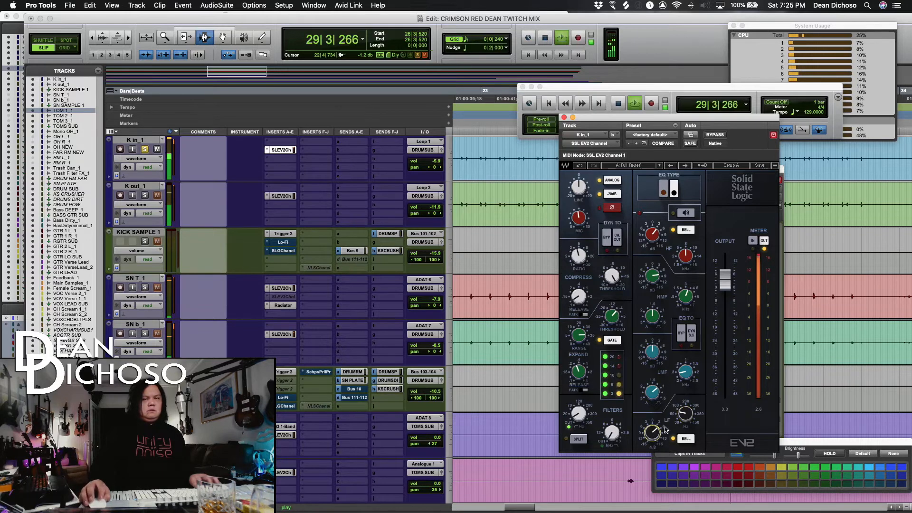
pyautogui.moveTo(723, 283); pyautogui.dragTo(723, 288)
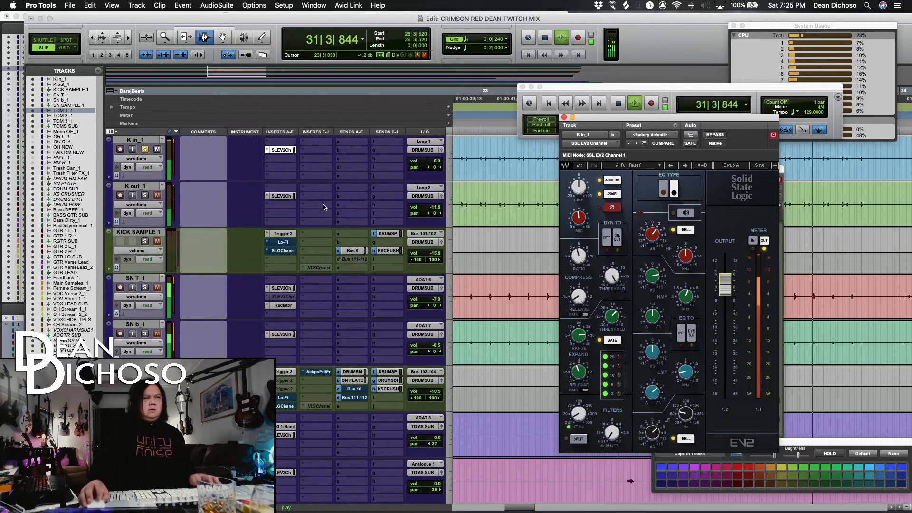
pyautogui.press('space')
# Insert the mono Lo-Fi plug-in after the EV2 on K in_1 and adjust its Distortion during playback.
pyautogui.click(289, 159)
pyautogui.moveTo(314, 160)
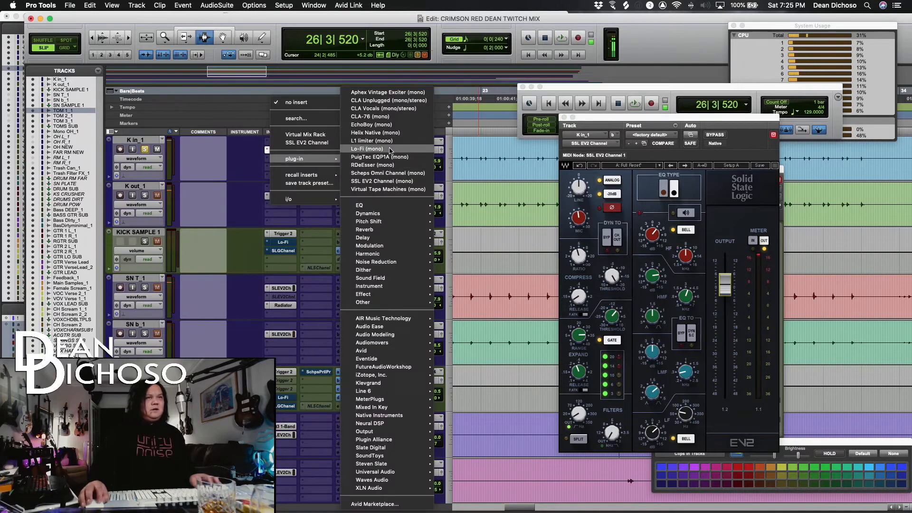
pyautogui.click(367, 148)
pyautogui.press('space')
pyautogui.moveTo(606, 262); pyautogui.dragTo(606, 254)
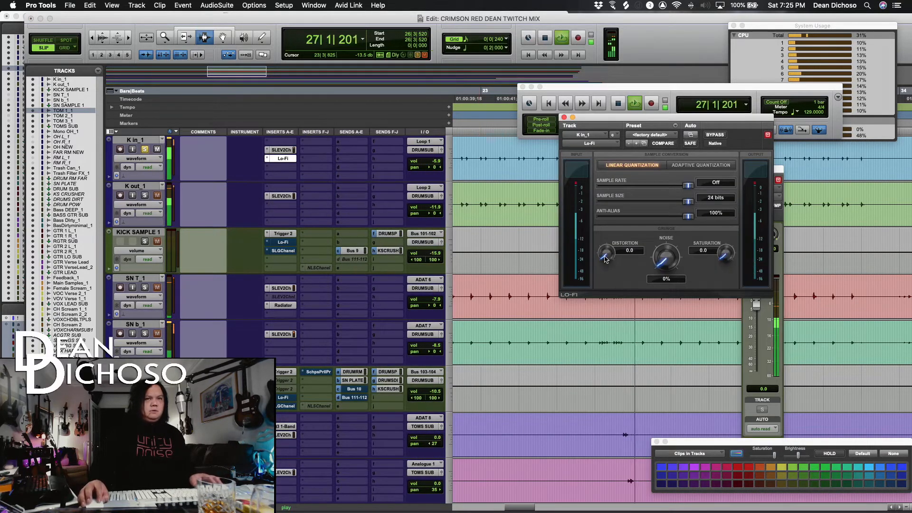
# Reopen K in_1's EV2 and lower its output fader to -0.3 dB while auditioning the soloed kick.
pyautogui.press('space')
pyautogui.click(281, 149)
pyautogui.press('space')
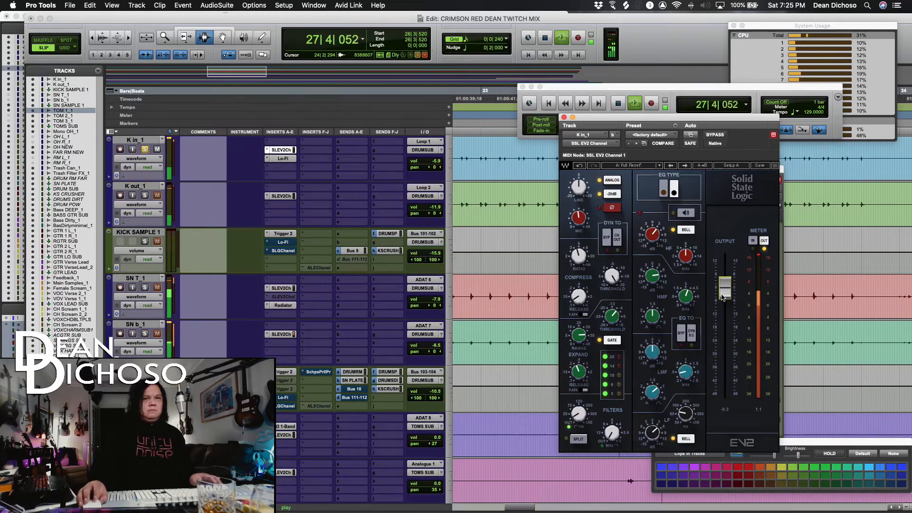
pyautogui.press('space')
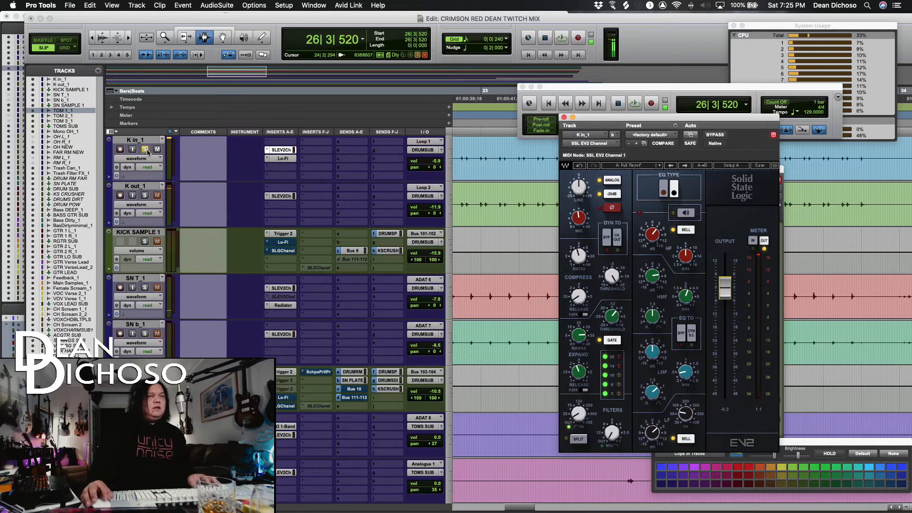
# Unsolo K in_1 and audition the processed kick within the full drum mix.
pyautogui.click(147, 152)
pyautogui.press('space')
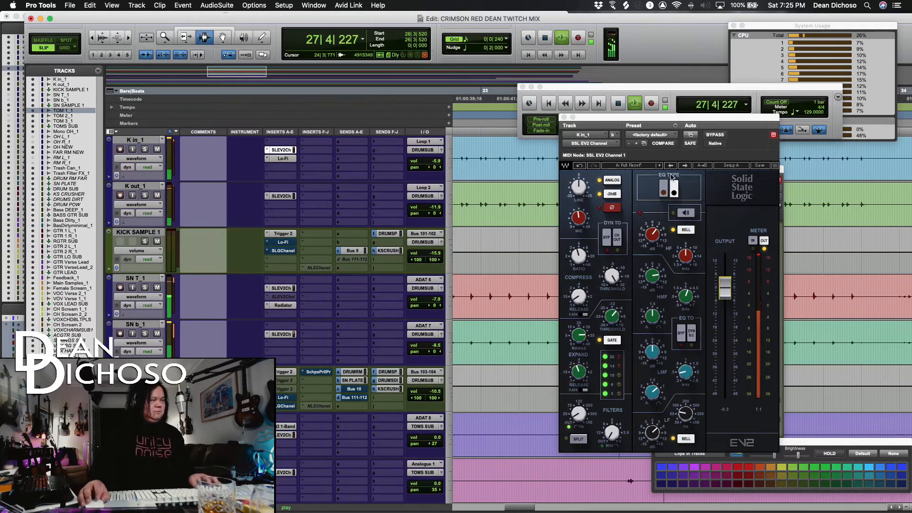
pyautogui.press('space')
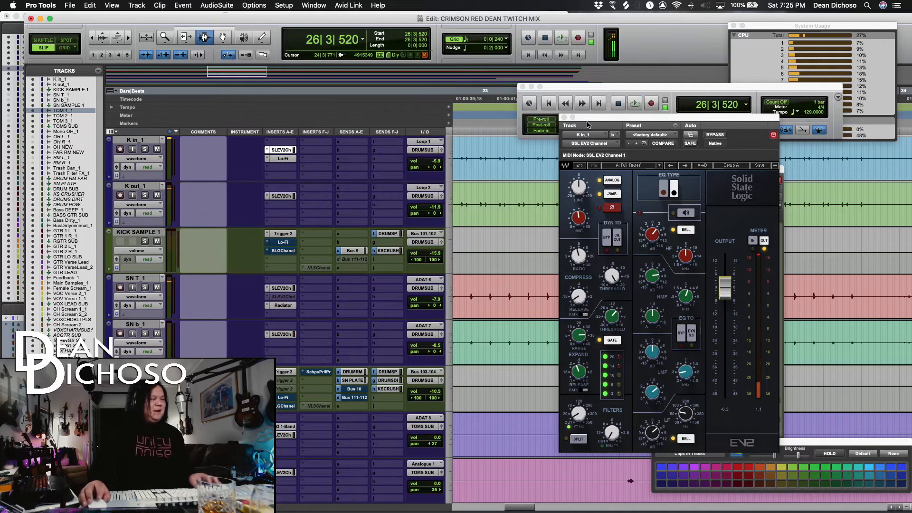
# Audition the full drum mix and adjust the HMF gain on K in_1's EV2 during playback.
pyautogui.press('space')
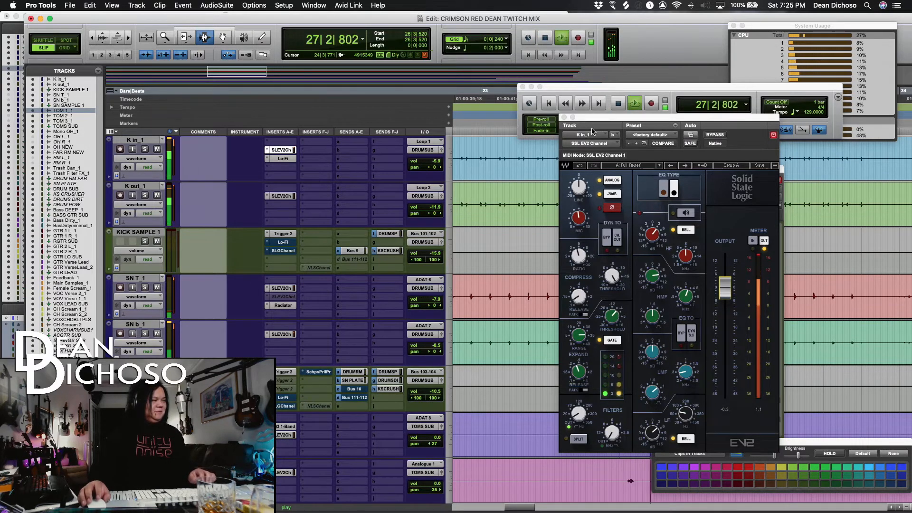
pyautogui.press('space')
pyautogui.moveTo(588, 120); pyautogui.dragTo(589, 129)
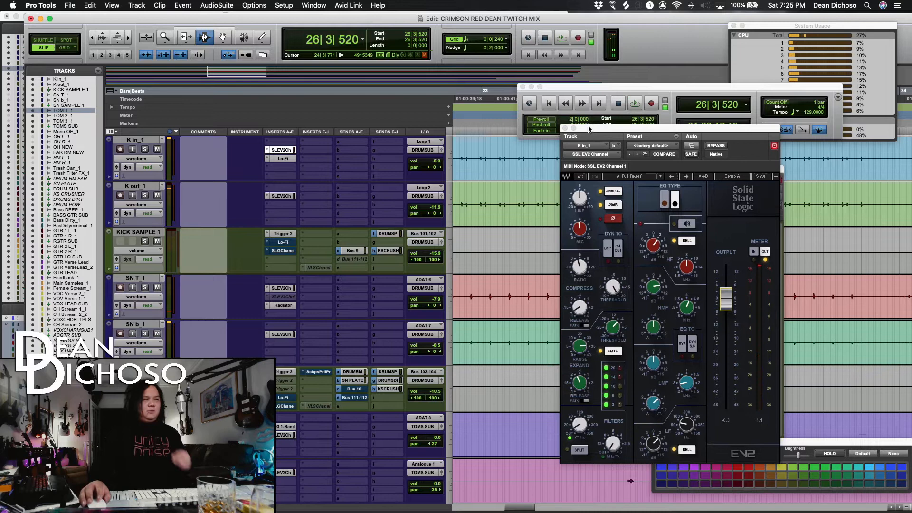
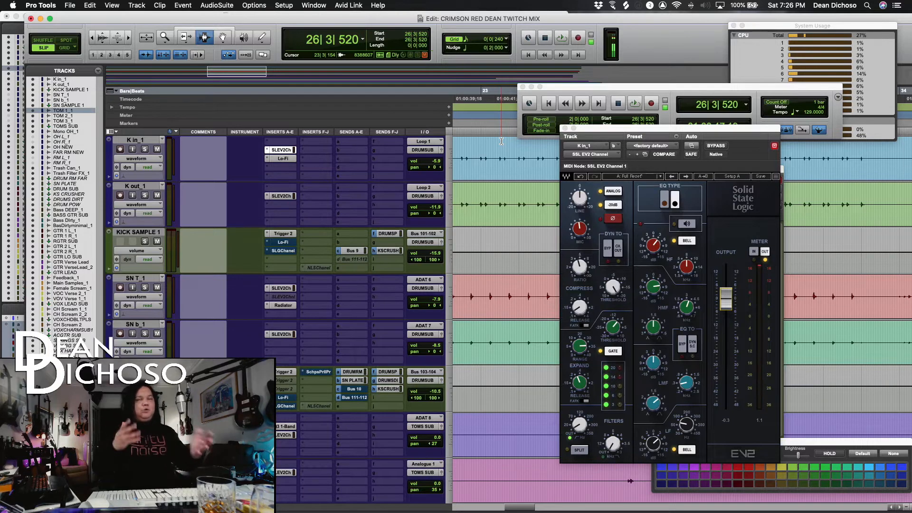
pyautogui.press('space')
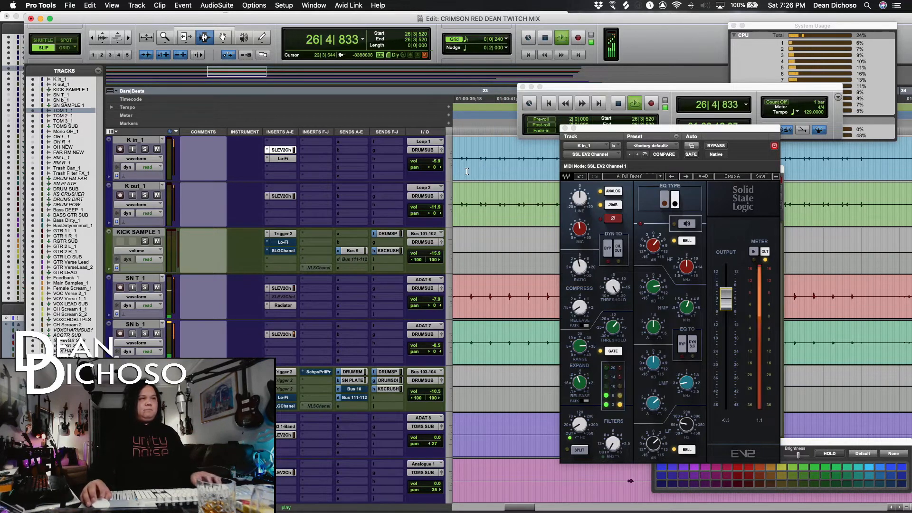
pyautogui.moveTo(654, 287); pyautogui.dragTo(653, 290)
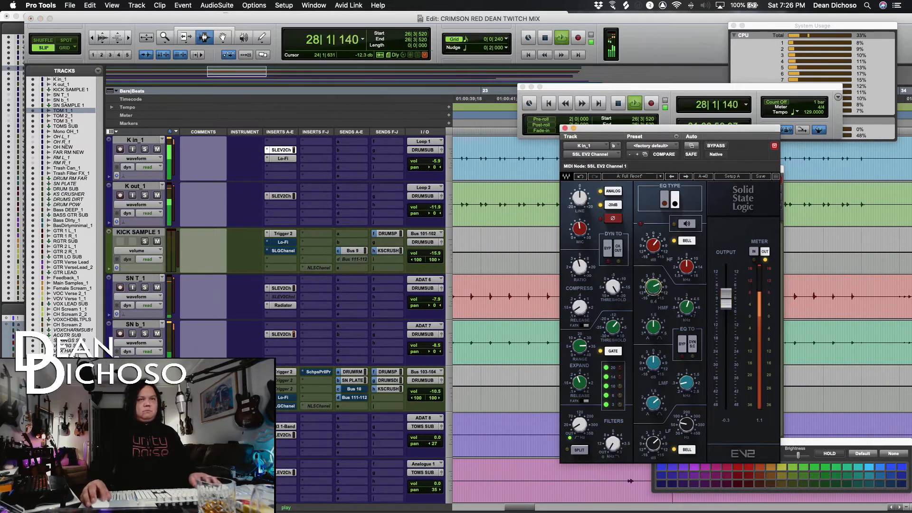
pyautogui.press('space')
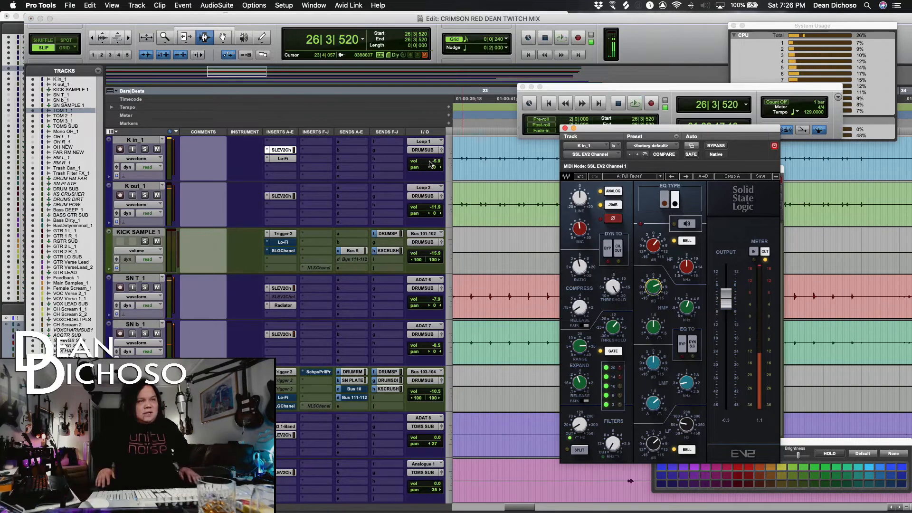
# Audition the drum mix and raise SN T_1's volume in stages to -4.5 dB.
pyautogui.click(449, 190)
pyautogui.click(541, 180)
pyautogui.scroll(-9, 537, 203)
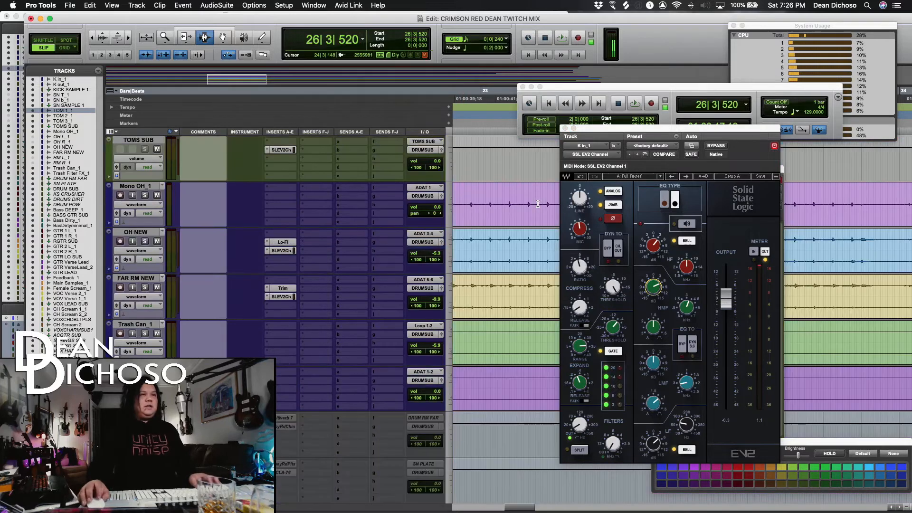
pyautogui.scroll(-6, 538, 204)
pyautogui.press('space')
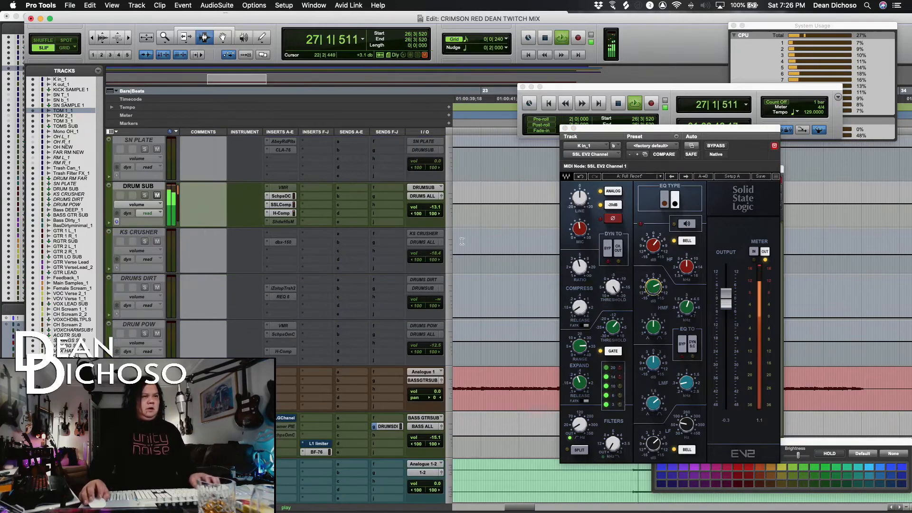
pyautogui.scroll(12, 400, 257)
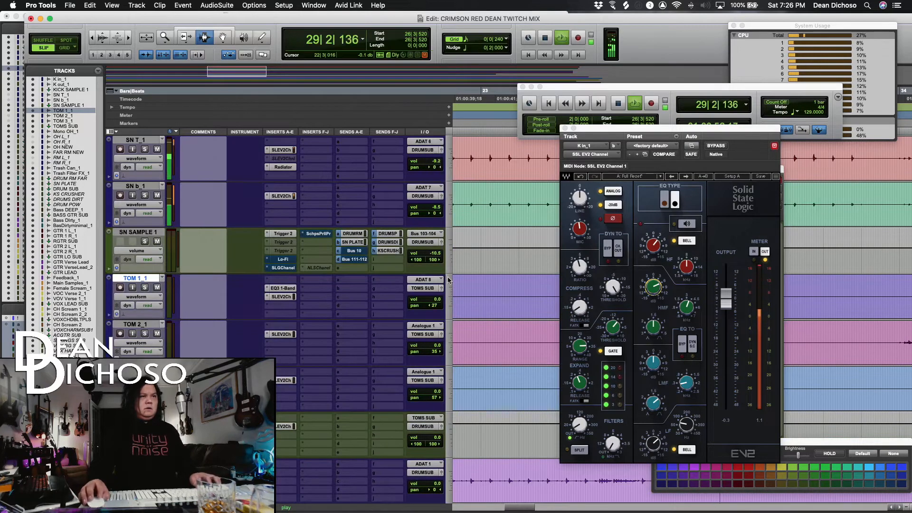
pyautogui.click(439, 165)
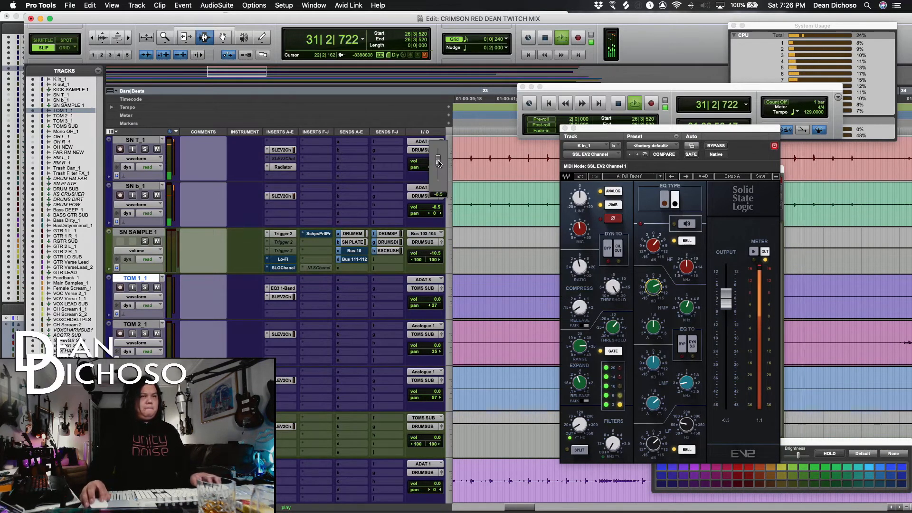
pyautogui.click(438, 162)
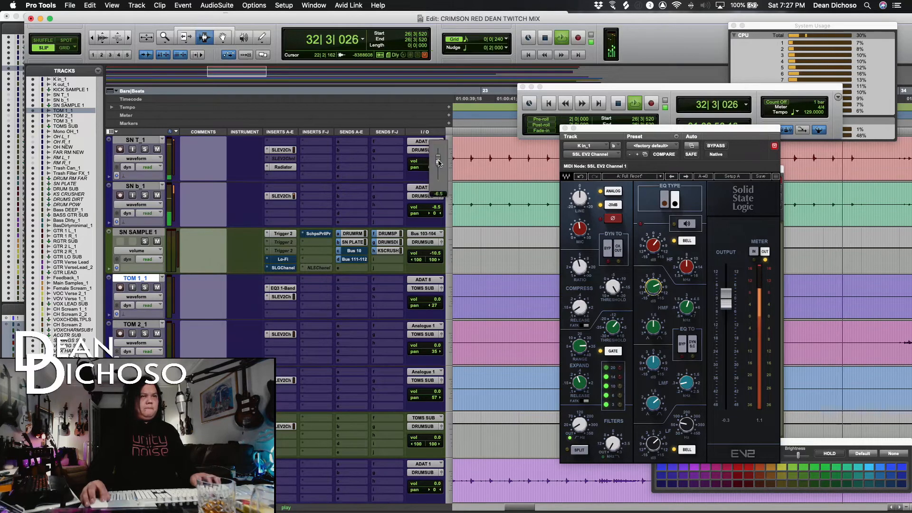
pyautogui.scroll(-10, 460, 200)
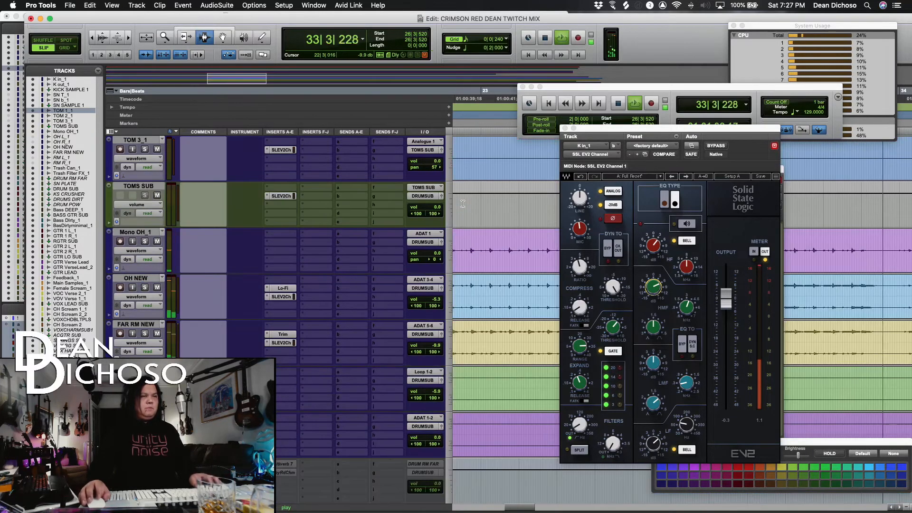
pyautogui.scroll(12, 463, 203)
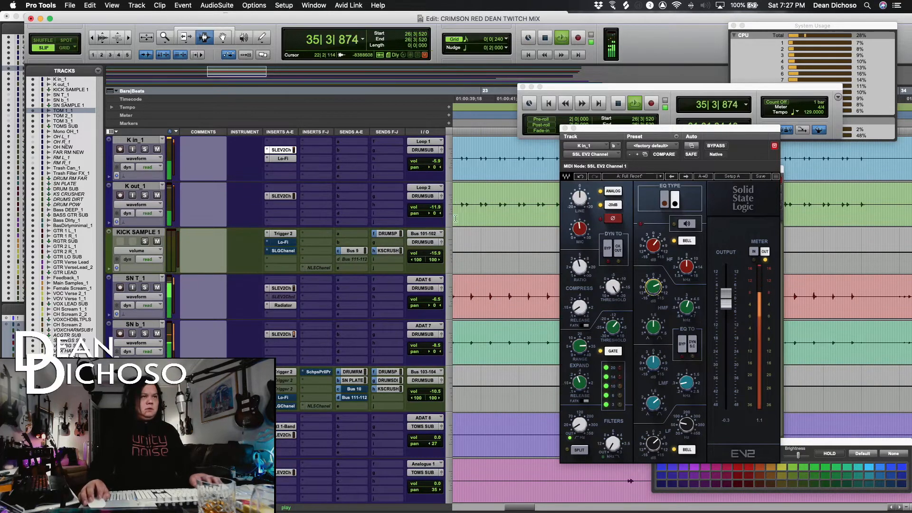
pyautogui.moveTo(427, 301); pyautogui.dragTo(432, 300)
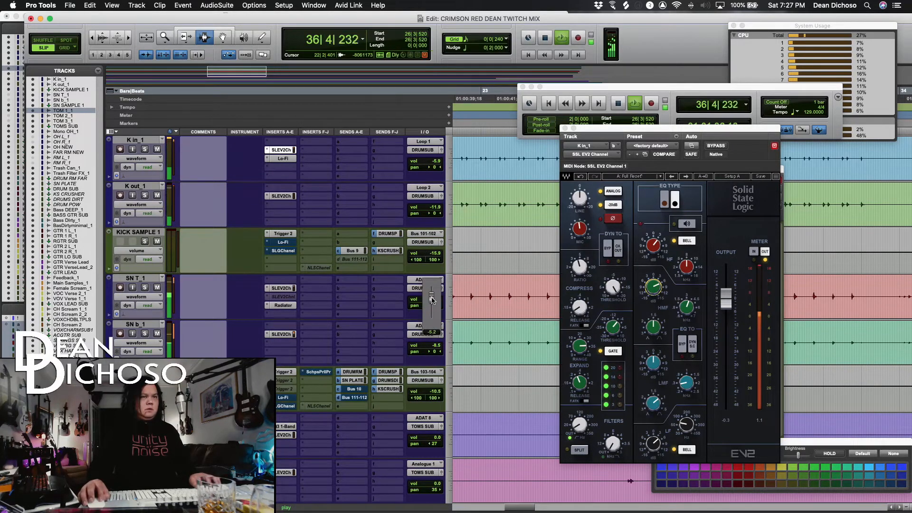
# Lower the FAR RM NEW volume to -11.9 dB and the OH NEW volume to -6.0 dB.
pyautogui.scroll(-7, 440, 328)
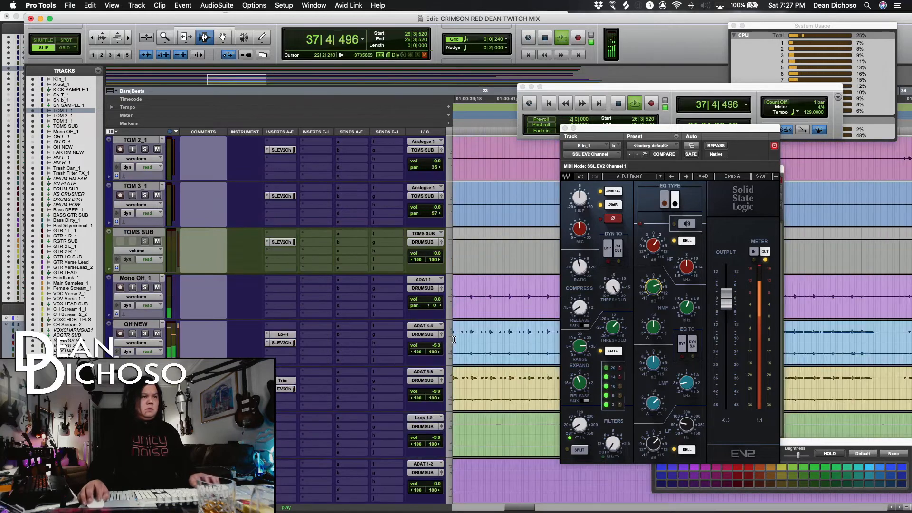
pyautogui.moveTo(435, 391); pyautogui.dragTo(435, 396)
pyautogui.moveTo(434, 345); pyautogui.dragTo(435, 348)
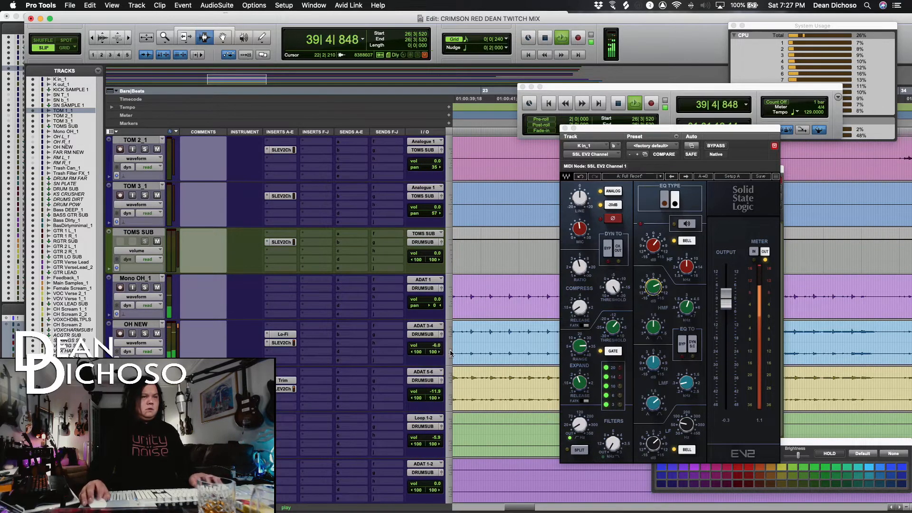
# Open the Scheps Omni Channel on DRUM SUB and switch its compressor to OPT.
pyautogui.scroll(-4, 480, 345)
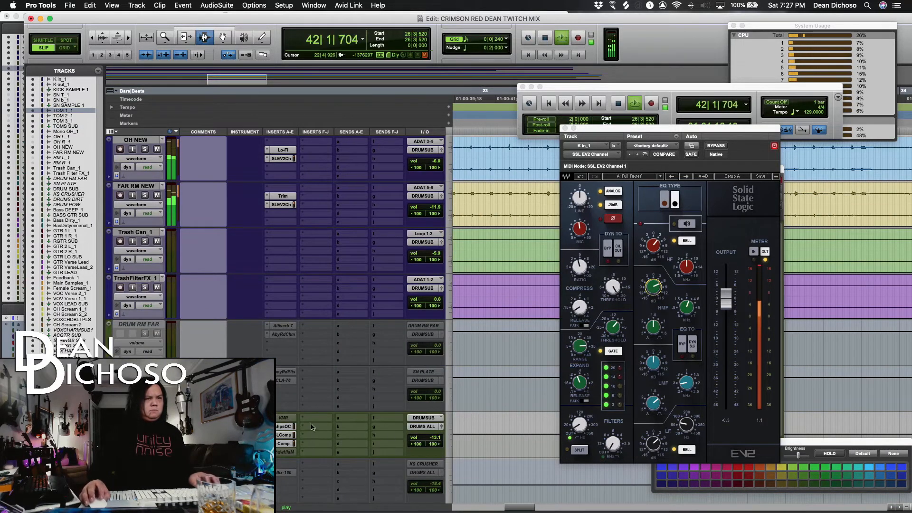
pyautogui.click(285, 427)
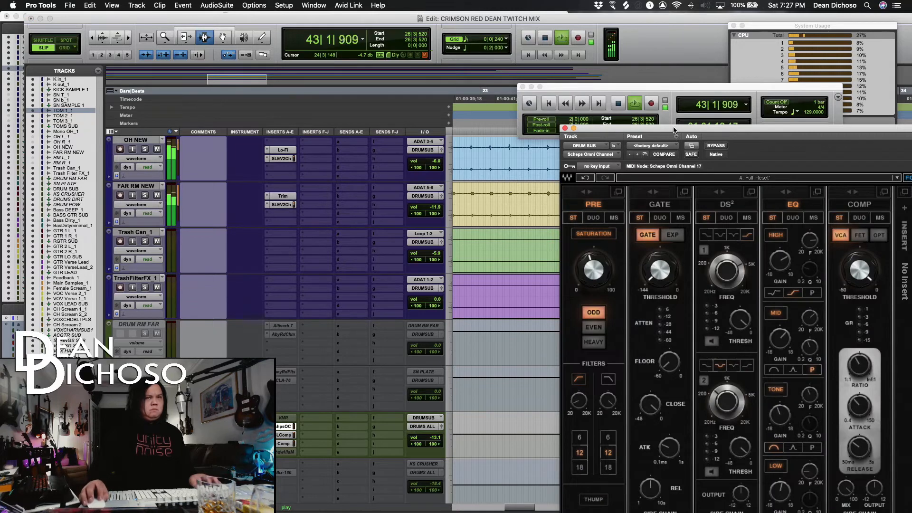
pyautogui.moveTo(673, 128); pyautogui.dragTo(364, 38)
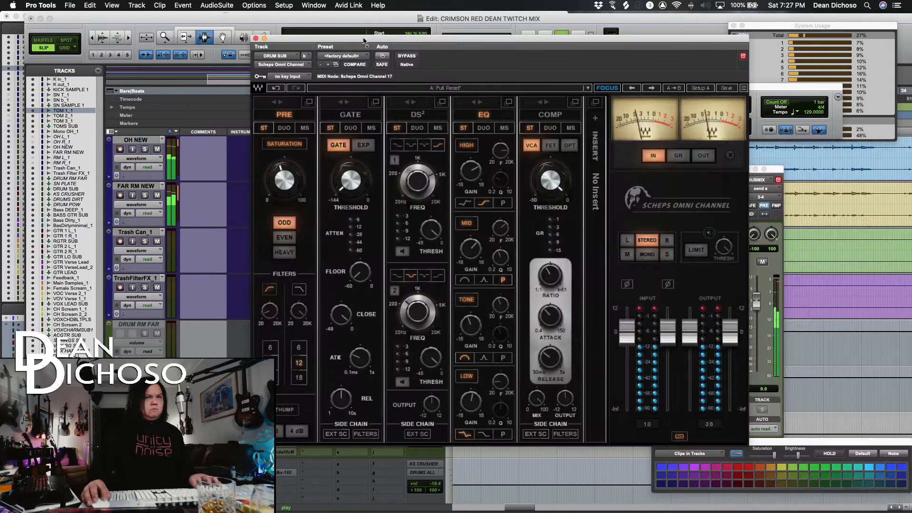
pyautogui.click(570, 144)
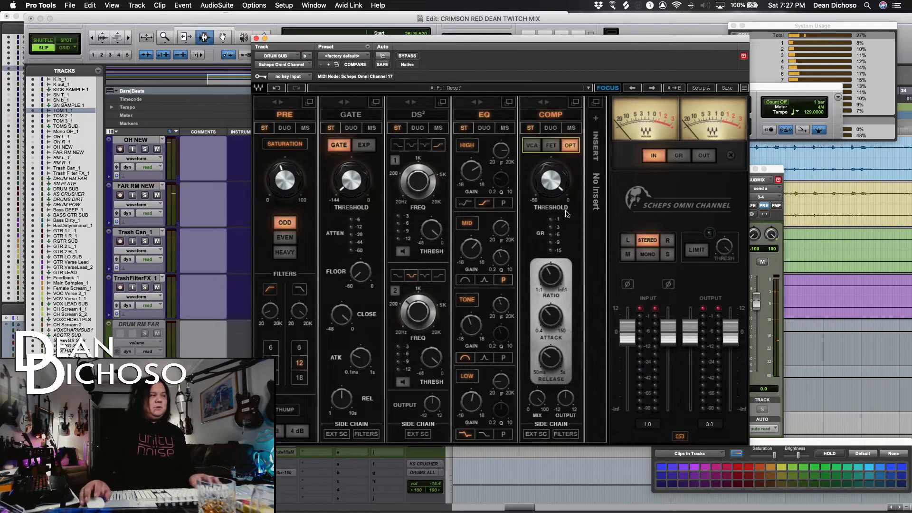
# Lower the OPT compressor's threshold on DRUM SUB during playback, try its release and mix settings, and close the plug-in.
pyautogui.press('space')
pyautogui.moveTo(553, 183); pyautogui.dragTo(553, 209)
pyautogui.click(552, 356)
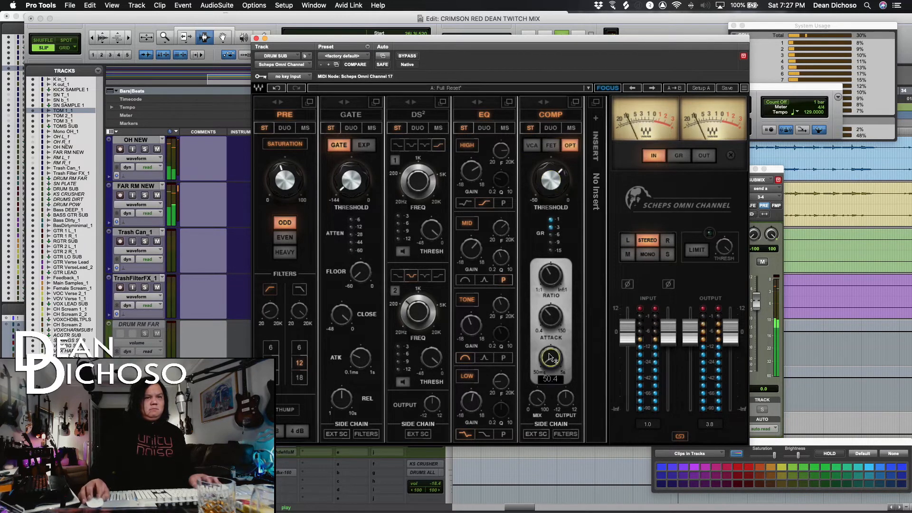
pyautogui.moveTo(543, 400); pyautogui.dragTo(543, 411)
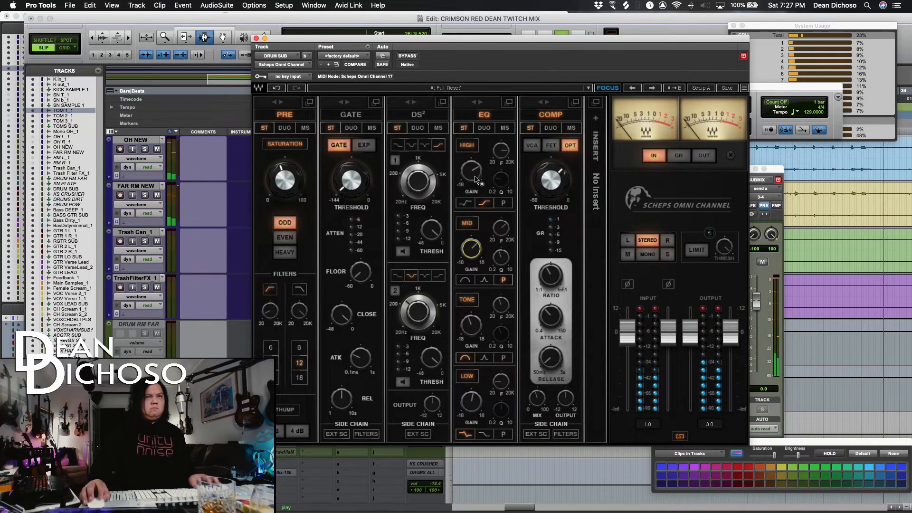
pyautogui.click(257, 38)
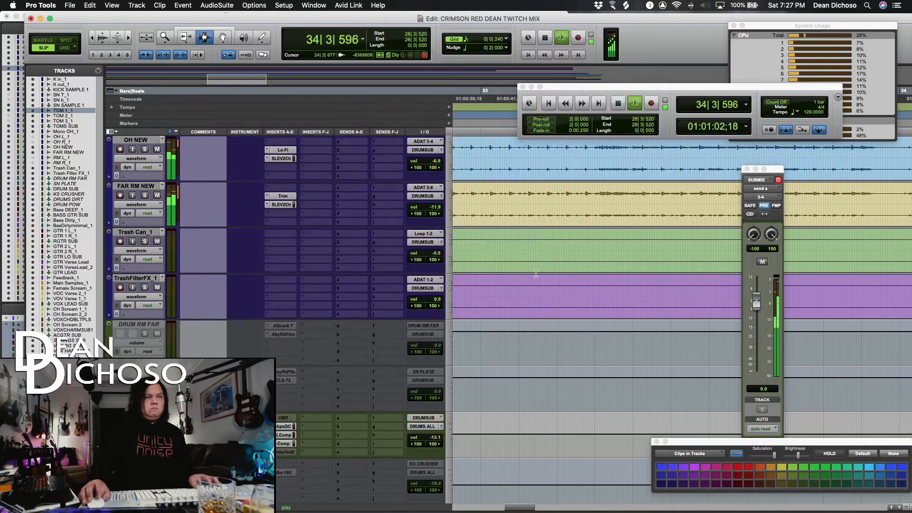
# Zoom the timeline out to show the full drum clips and lower TOMS SUB's volume to -2.6 dB.
pyautogui.click(594, 290)
pyautogui.press('r')
pyautogui.press('r')
pyautogui.scroll(6, 560, 286)
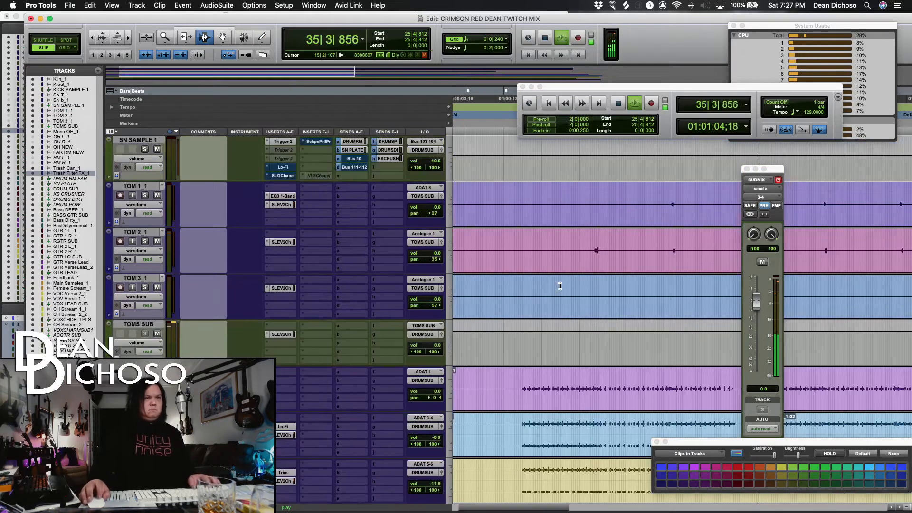
pyautogui.press('r')
pyautogui.press('r')
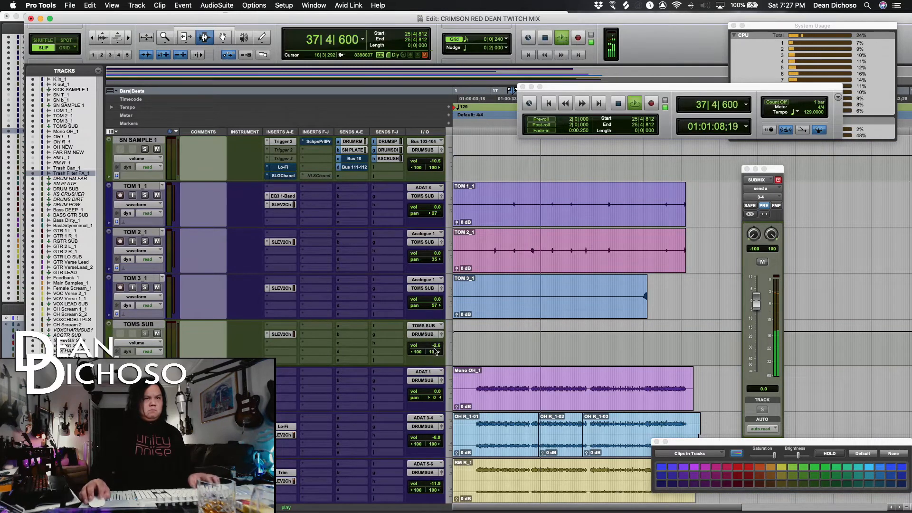
pyautogui.press('space')
# Audition the drums from a tom hit on TOM 2_1 and set that track's EV2 output fader to 1.6 dB.
pyautogui.click(539, 247)
pyautogui.press('t')
pyautogui.click(611, 255)
pyautogui.press('space')
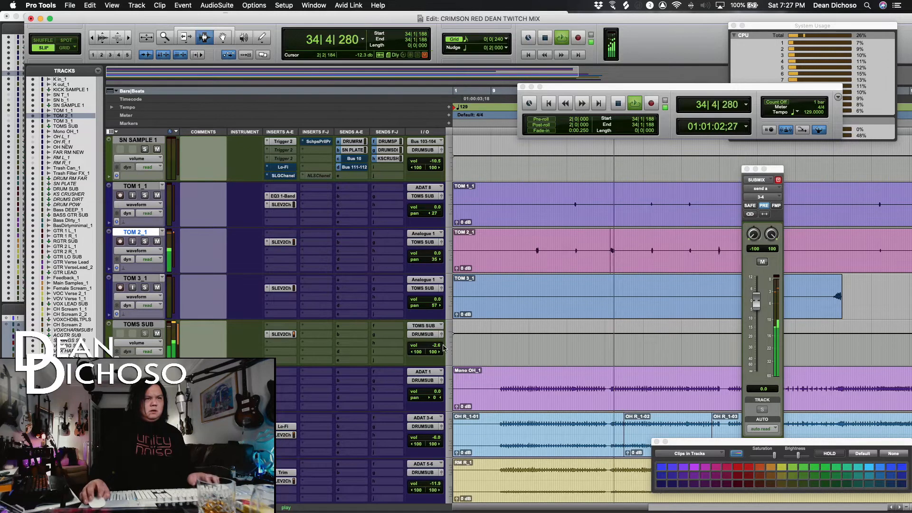
pyautogui.press('space')
pyautogui.click(283, 242)
pyautogui.moveTo(464, 234); pyautogui.dragTo(459, 242)
pyautogui.press('space')
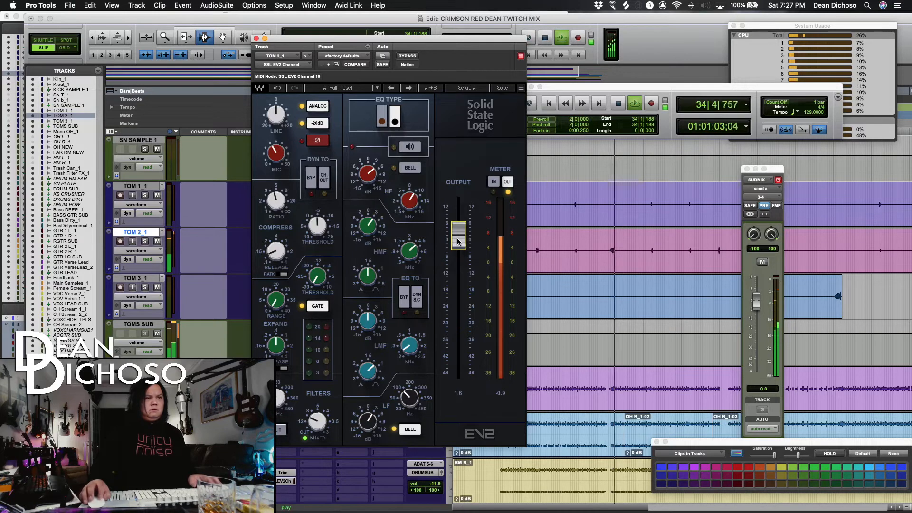
pyautogui.click(256, 38)
# Lower K in_1's volume to -8.5 dB, then raise the HF gain and set the HMF gain to 5.2 on its EV2.
pyautogui.scroll(5, 472, 304)
pyautogui.moveTo(435, 161); pyautogui.dragTo(434, 164)
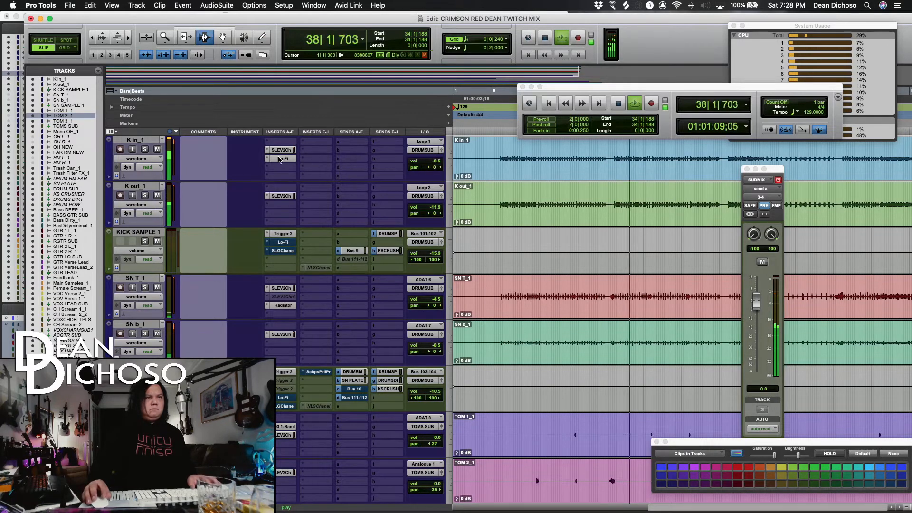
pyautogui.click(281, 150)
pyautogui.moveTo(345, 197); pyautogui.dragTo(345, 201)
pyautogui.moveTo(346, 158); pyautogui.dragTo(345, 150)
pyautogui.click(346, 198)
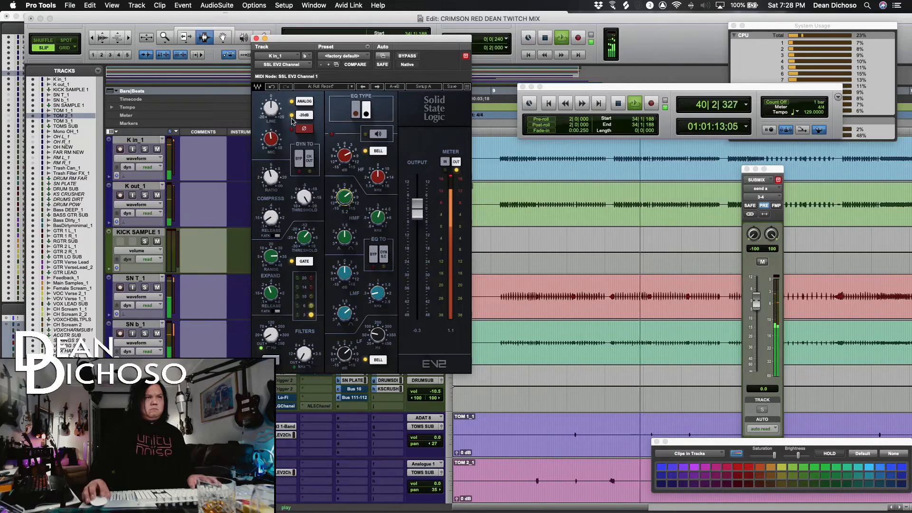
pyautogui.click(256, 39)
# Lower FAR RM NEW's volume to -15.9 dB and stop playback.
pyautogui.scroll(-10, 479, 305)
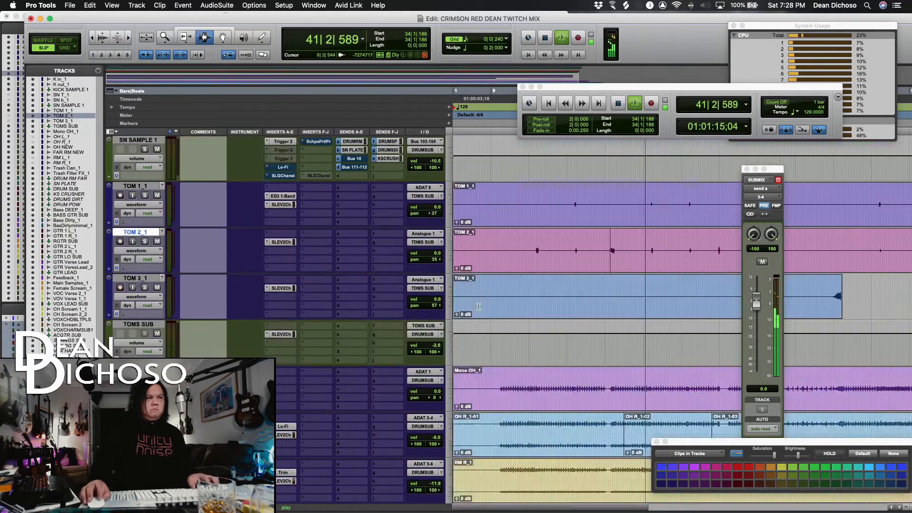
pyautogui.moveTo(426, 253); pyautogui.dragTo(428, 258)
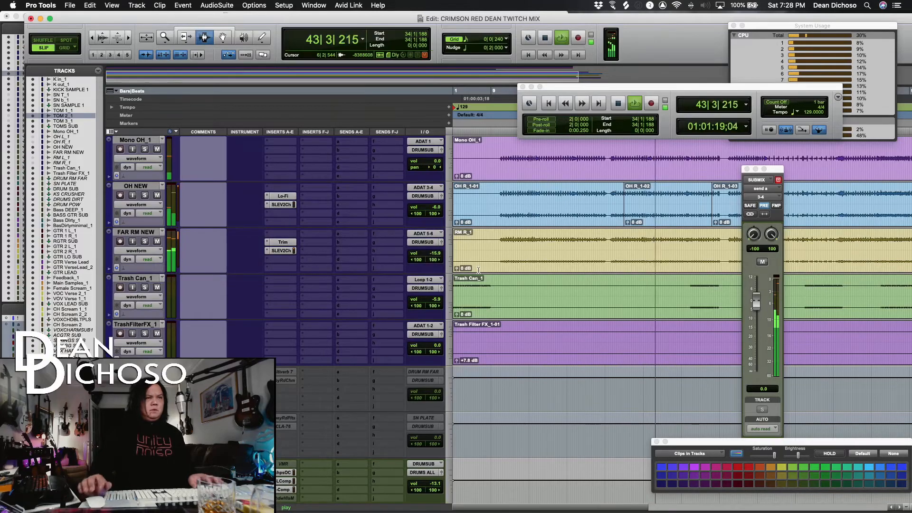
pyautogui.press('space')
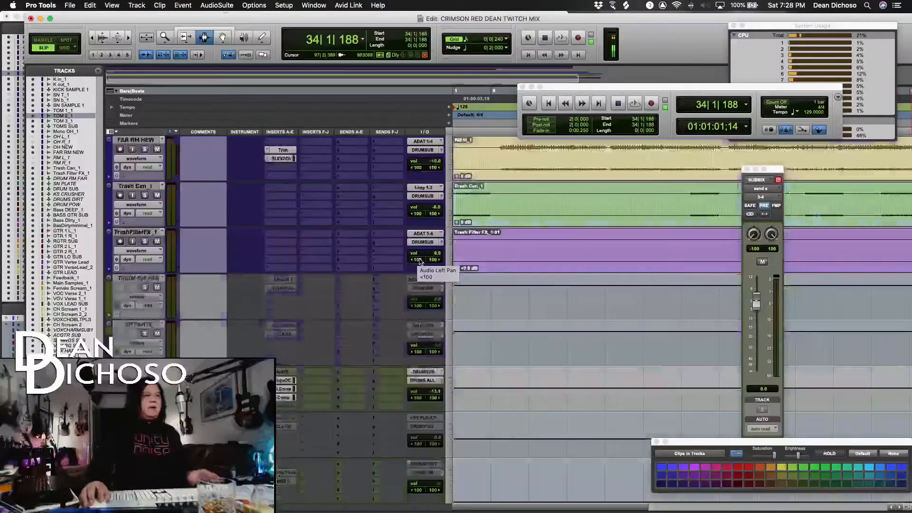
# Reactivate the DRUM POW track and solo it, moving the Edit window so its controls are accessible.
pyautogui.scroll(-5, 420, 262)
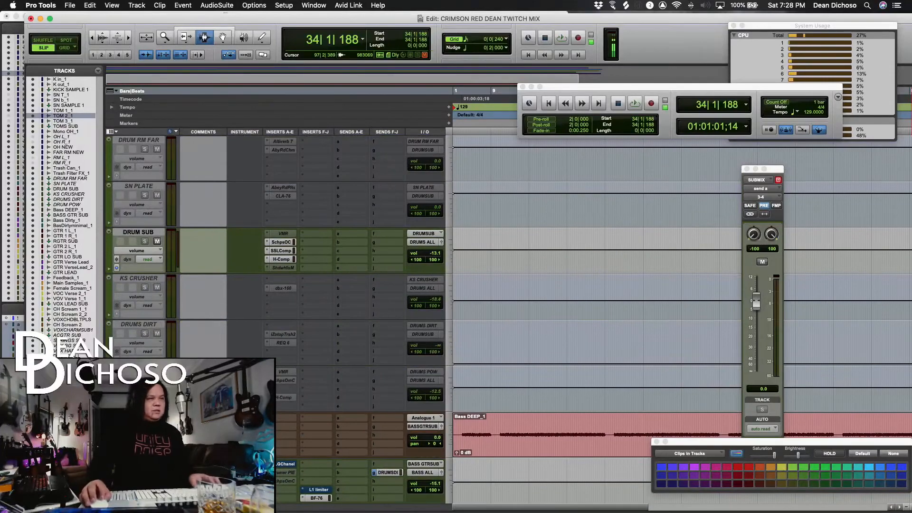
pyautogui.click(138, 370)
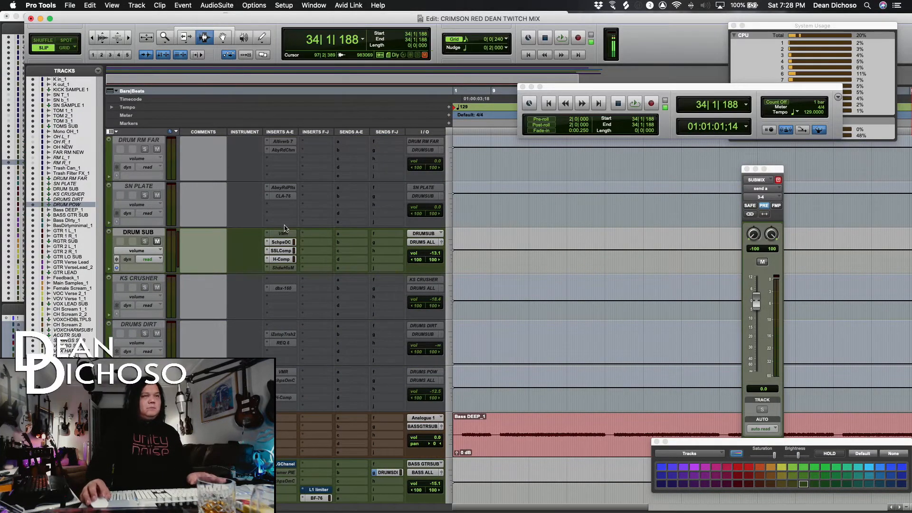
pyautogui.moveTo(264, 21); pyautogui.dragTo(422, 9)
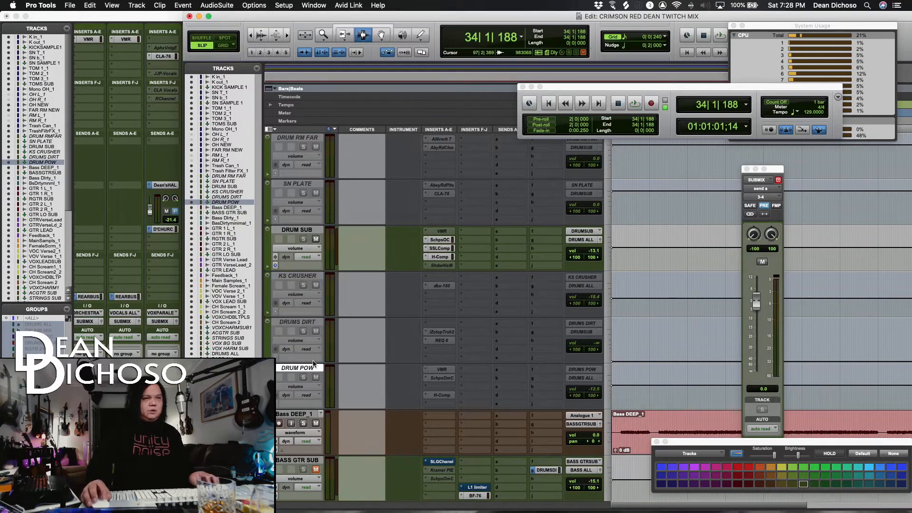
pyautogui.rightClick(303, 368)
pyautogui.click(334, 380)
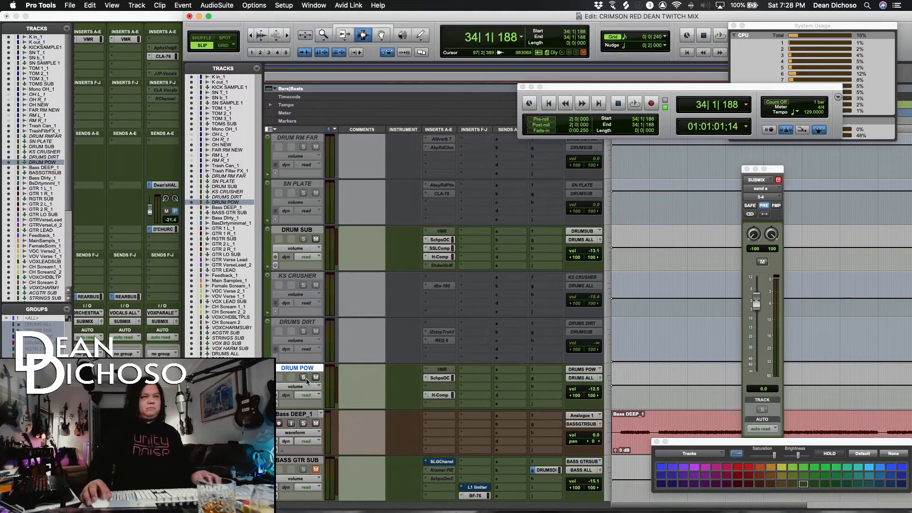
pyautogui.press('space')
pyautogui.press('space')
pyautogui.moveTo(455, 15); pyautogui.dragTo(509, 23)
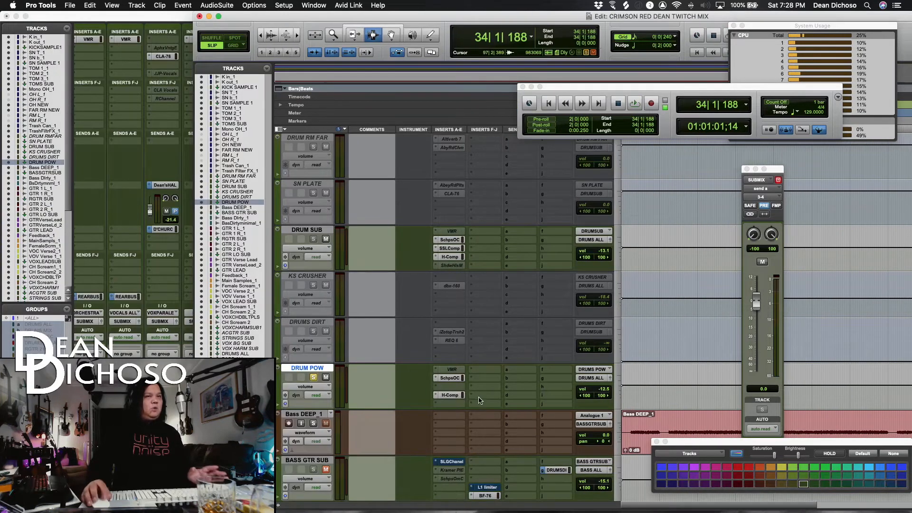
# Inspect the Scheps Omni Channel and H-Comp settings on DRUM POW, closing each plug-in window.
pyautogui.click(455, 378)
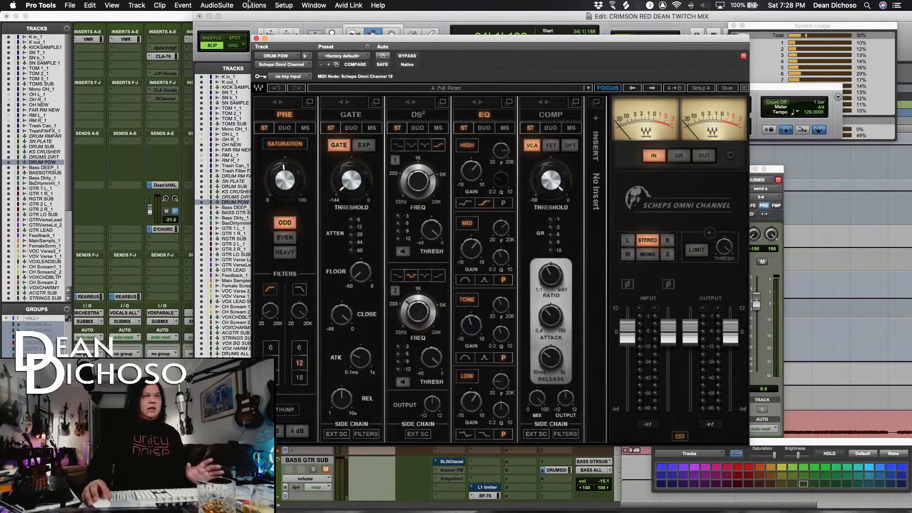
pyautogui.click(257, 39)
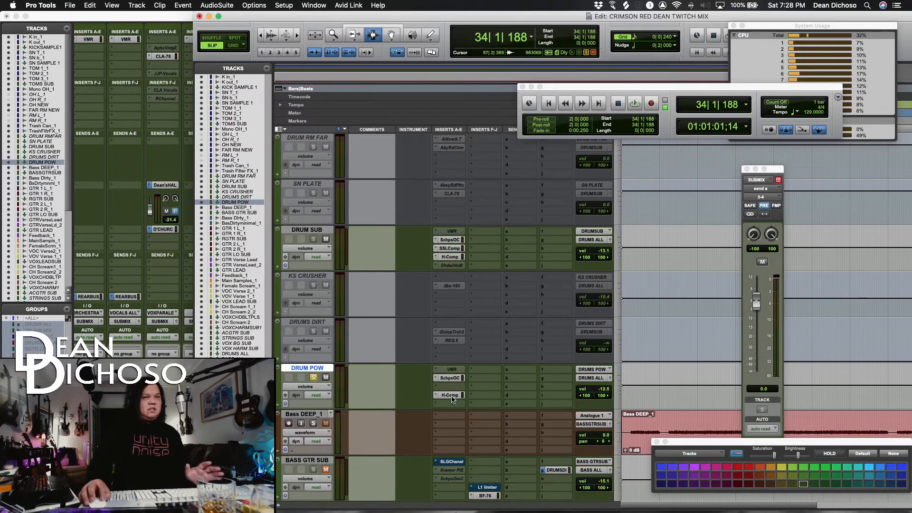
pyautogui.click(451, 396)
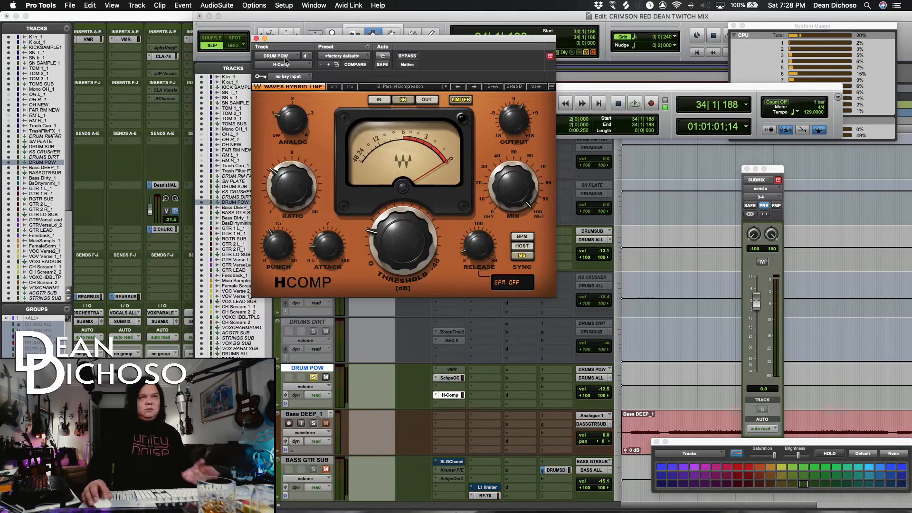
pyautogui.click(256, 38)
# Add a pre-fader send on K in_1 to the stereo DRUMS POW bus and raise it to -9.9 dB during playback.
pyautogui.moveTo(426, 16); pyautogui.dragTo(255, 14)
pyautogui.scroll(15, 495, 314)
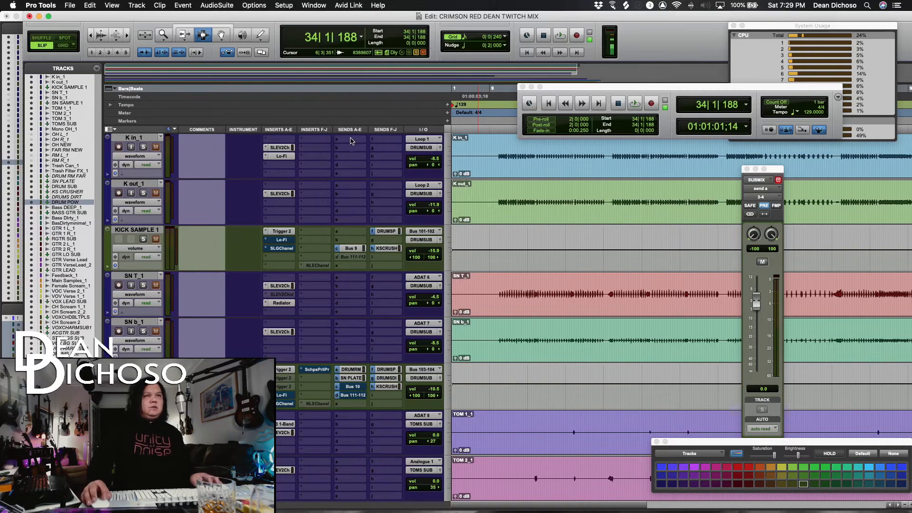
pyautogui.click(376, 141)
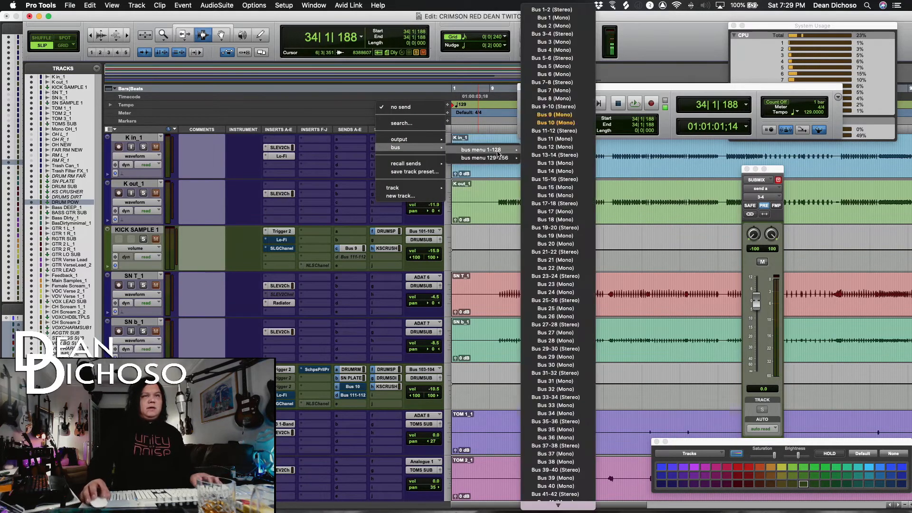
pyautogui.moveTo(496, 156)
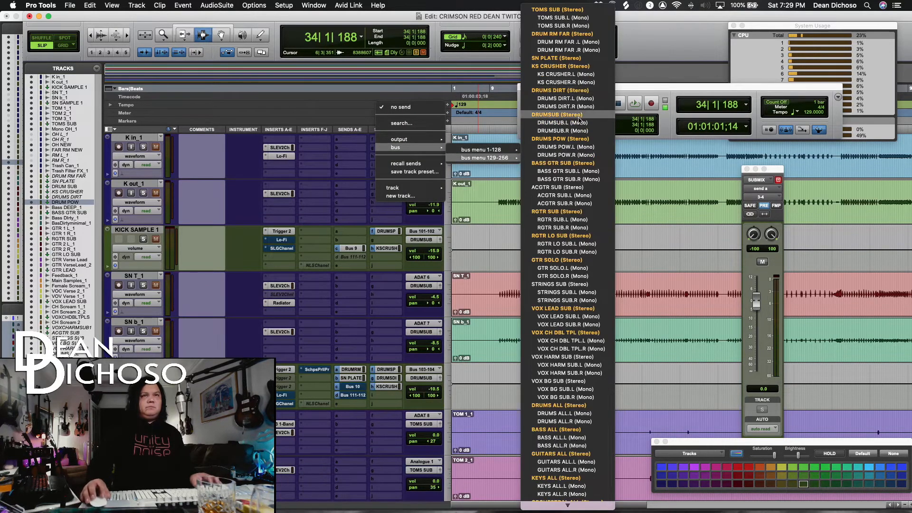
pyautogui.click(572, 138)
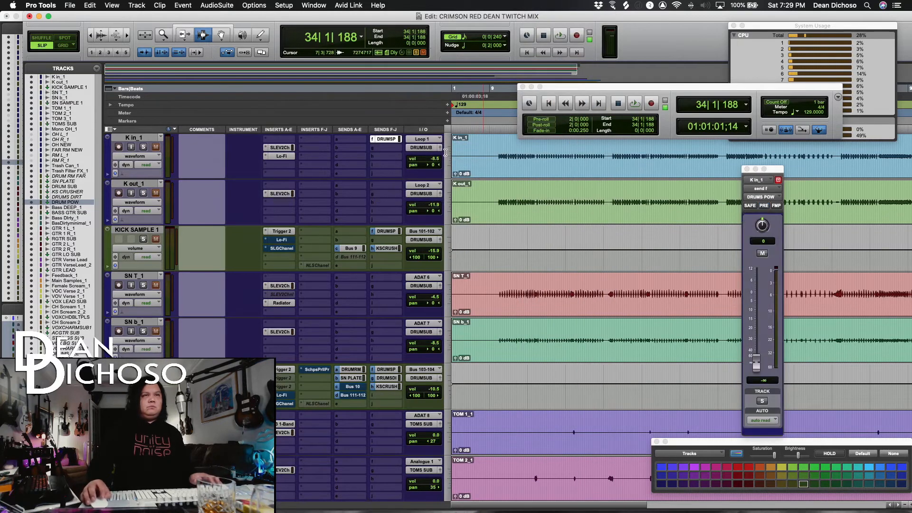
pyautogui.press('space')
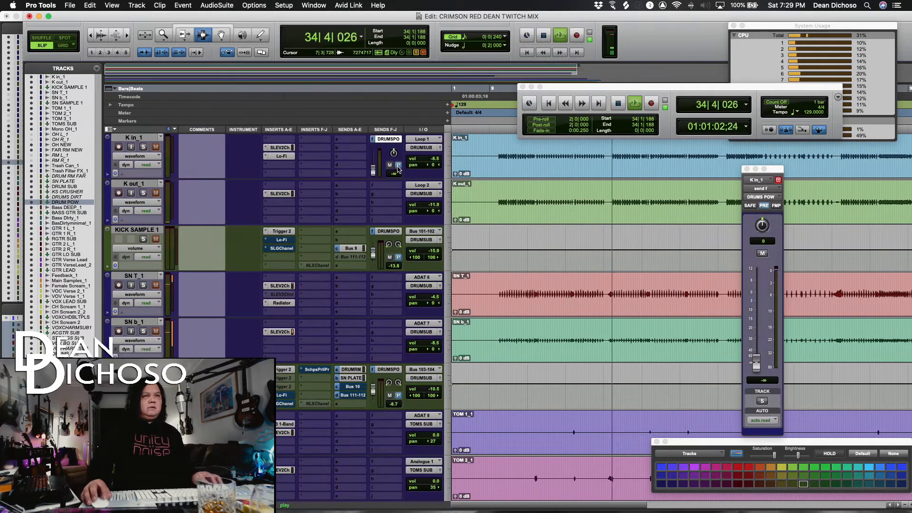
pyautogui.moveTo(373, 171); pyautogui.dragTo(373, 160)
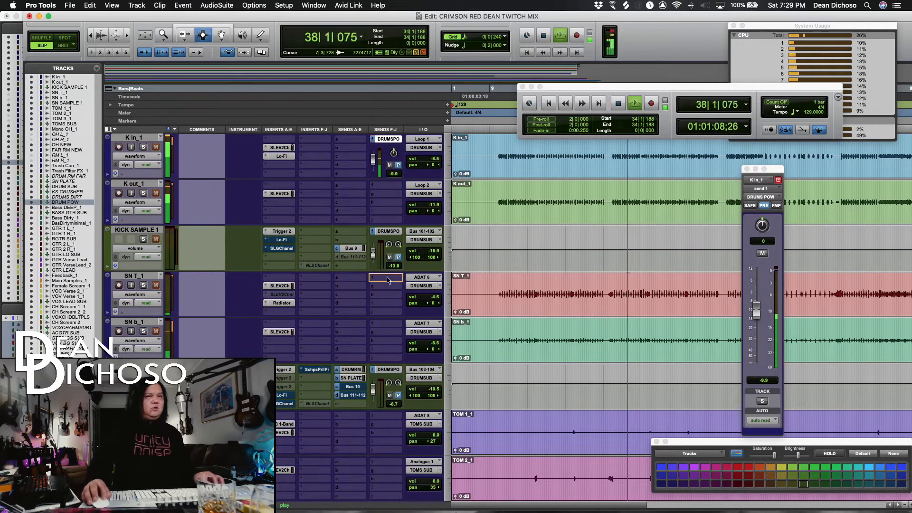
# Copy the DRUMS POW send to SN T_1 at -4.8 dB and SN b_1 at -16.3 dB, and lower K in_1's send to -15.1 dB.
pyautogui.moveTo(391, 279); pyautogui.dragTo(375, 300)
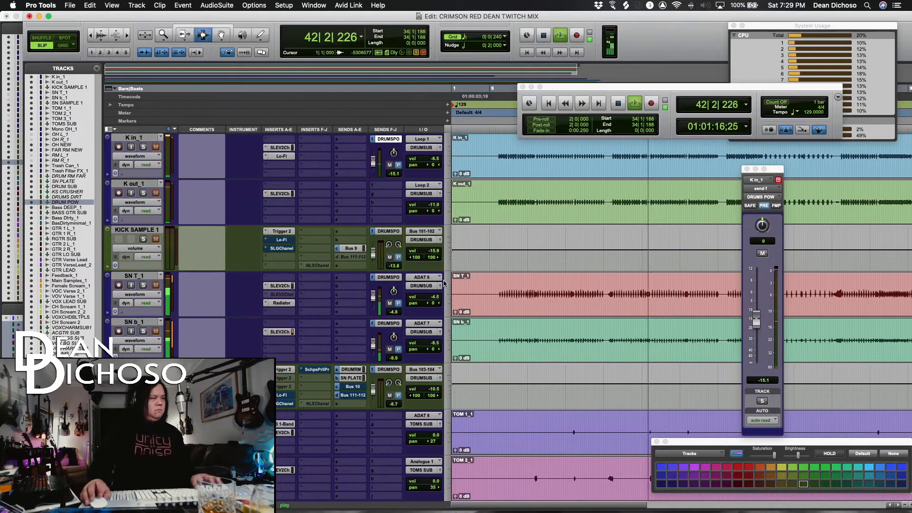
pyautogui.scroll(-2, 375, 257)
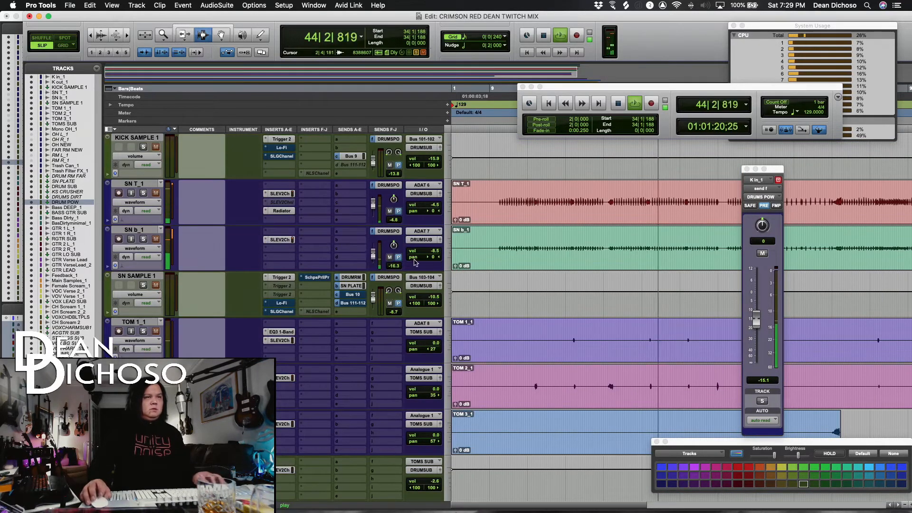
pyautogui.scroll(-3, 460, 262)
pyautogui.press('space')
# Add a pre-fader DRUMS POW send on OH NEW at -16.3 dB and copy it to FAR RM NEW at -28.4 dB.
pyautogui.scroll(-4, 456, 275)
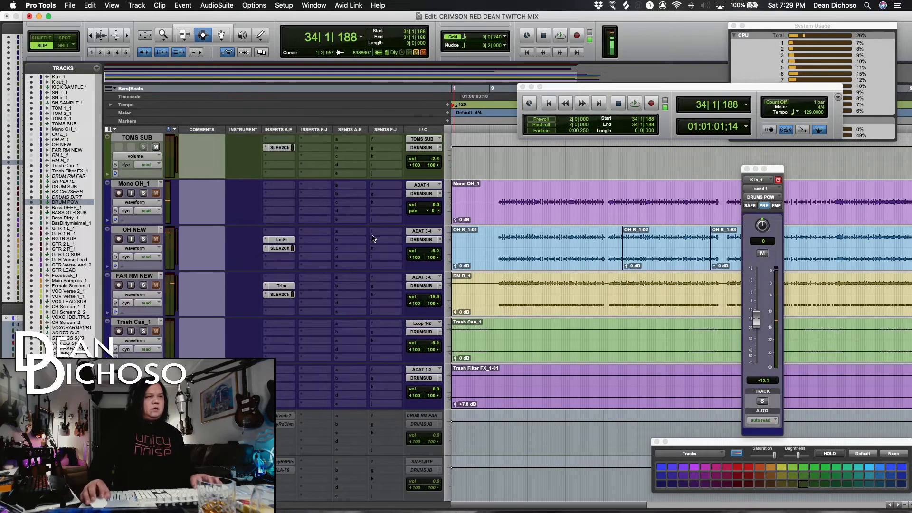
pyautogui.click(350, 232)
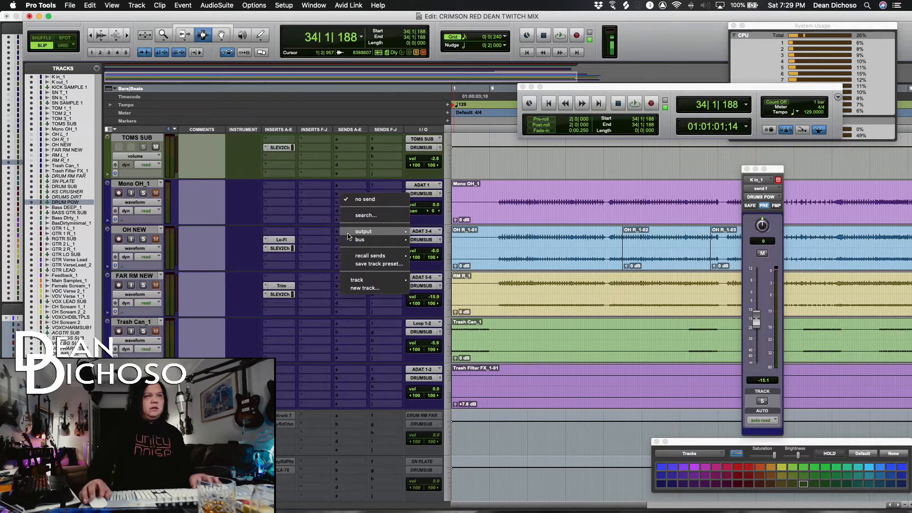
pyautogui.click(320, 230)
pyautogui.click(390, 231)
pyautogui.moveTo(393, 240)
pyautogui.moveTo(480, 252)
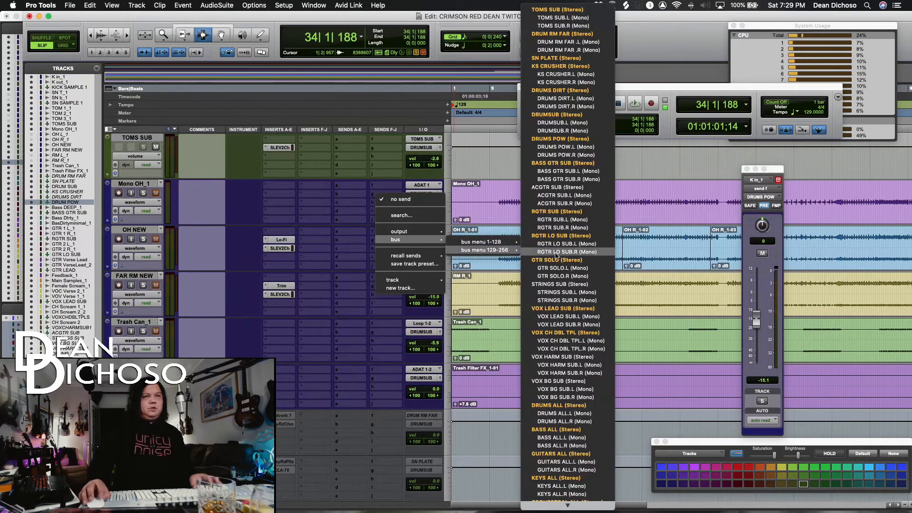
pyautogui.click(559, 139)
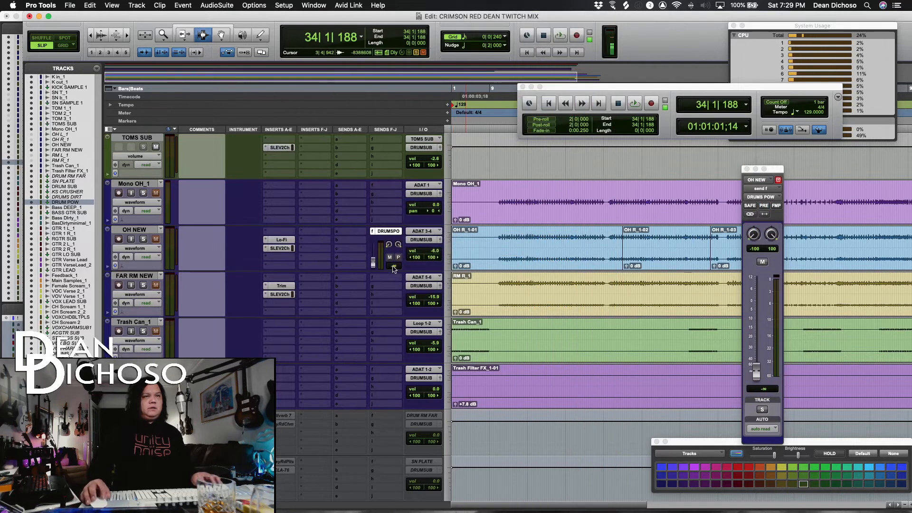
pyautogui.press('space')
pyautogui.moveTo(374, 264); pyautogui.dragTo(375, 307)
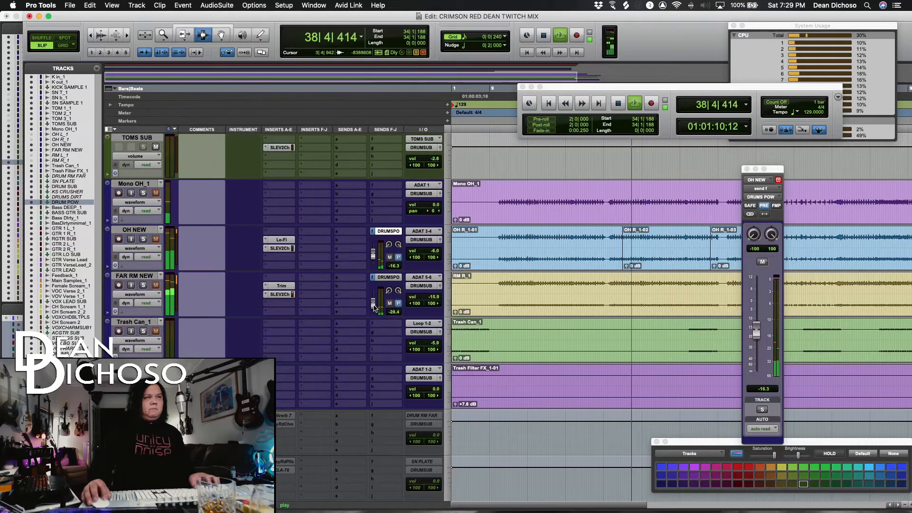
# Zoom the timeline out, place the playback start in bar 38 on Mono OH_1, and audition that track with its solo on.
pyautogui.press('r')
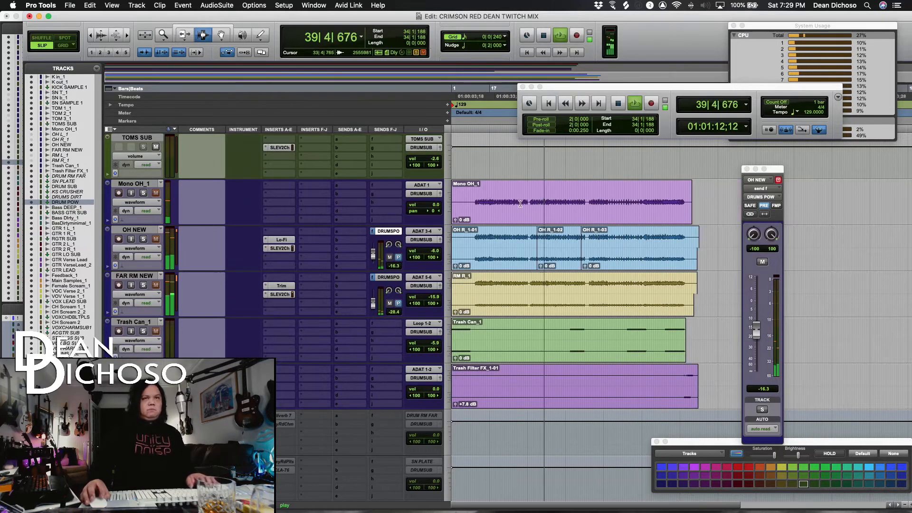
pyautogui.click(541, 202)
pyautogui.press('space')
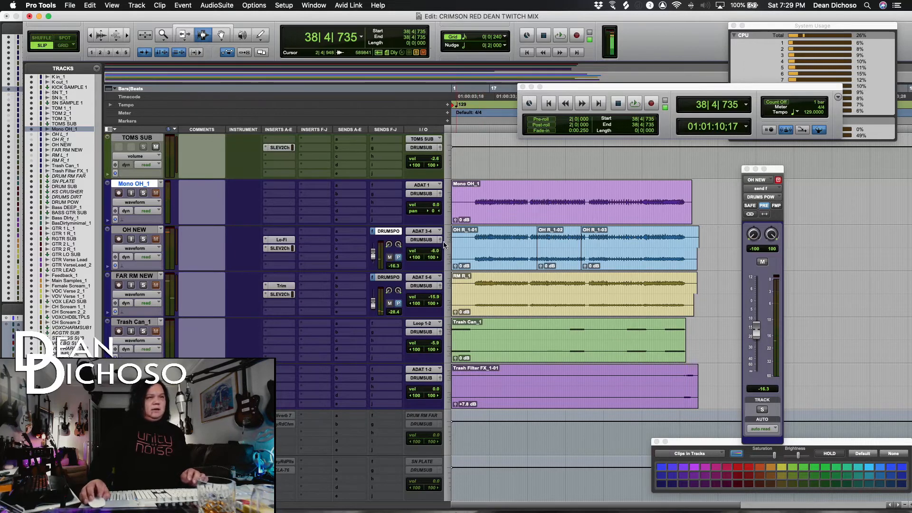
pyautogui.scroll(10, 475, 275)
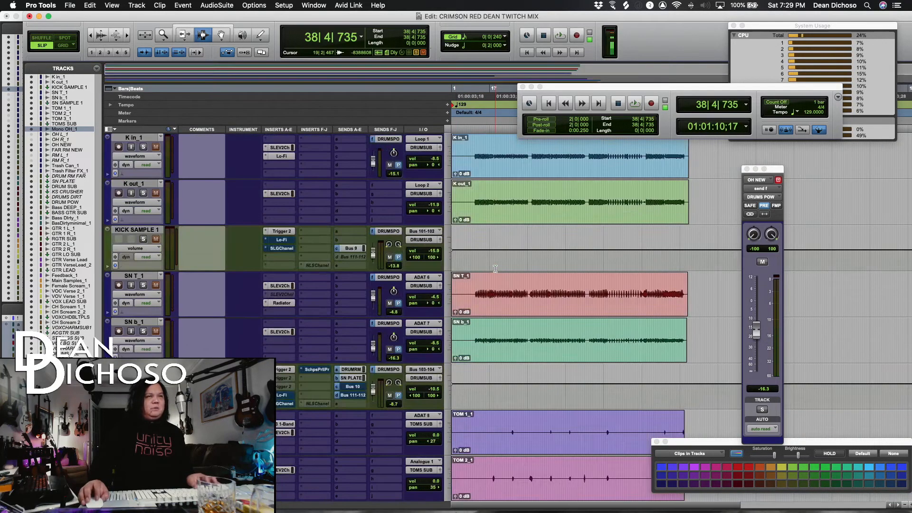
pyautogui.scroll(-8, 490, 266)
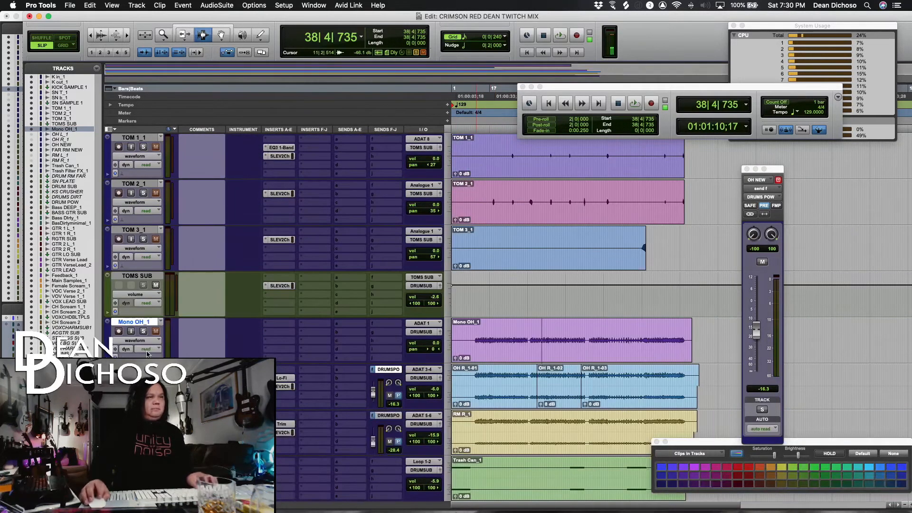
pyautogui.press('space')
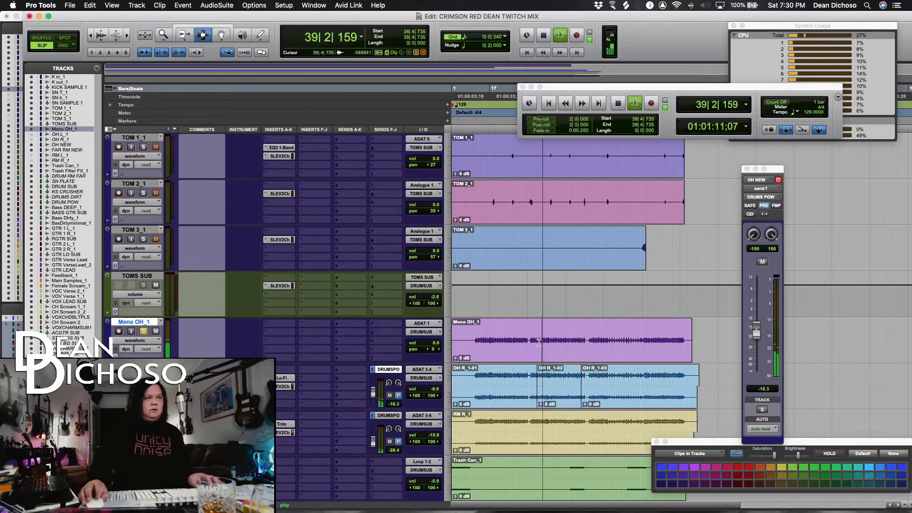
pyautogui.scroll(-2, 311, 352)
pyautogui.scroll(-4, 313, 354)
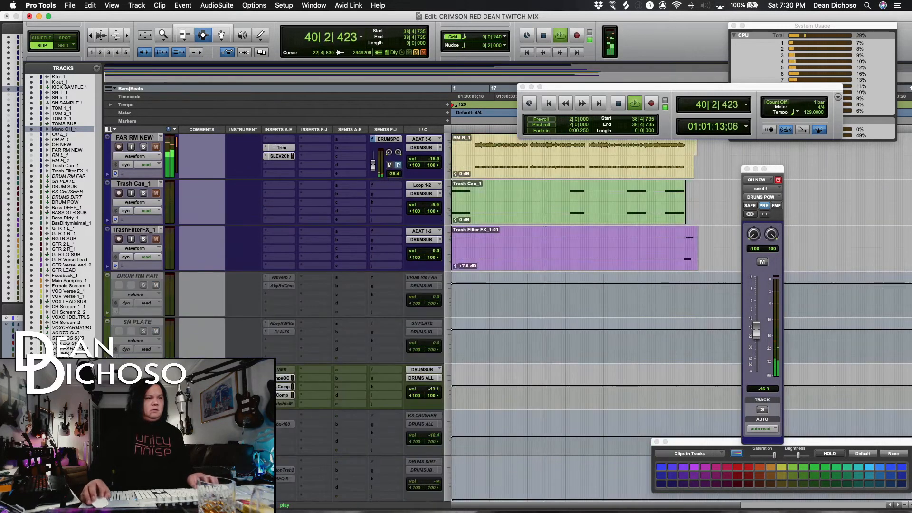
pyautogui.scroll(-4, 313, 354)
pyautogui.press('space')
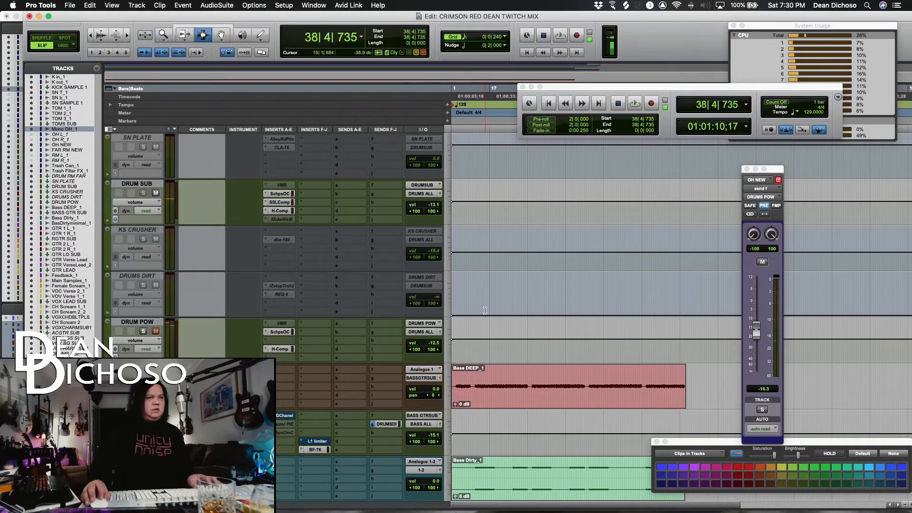
# Search for "radi" and insert the mono Radiator plug-in on Mono OH_1.
pyautogui.scroll(9, 485, 311)
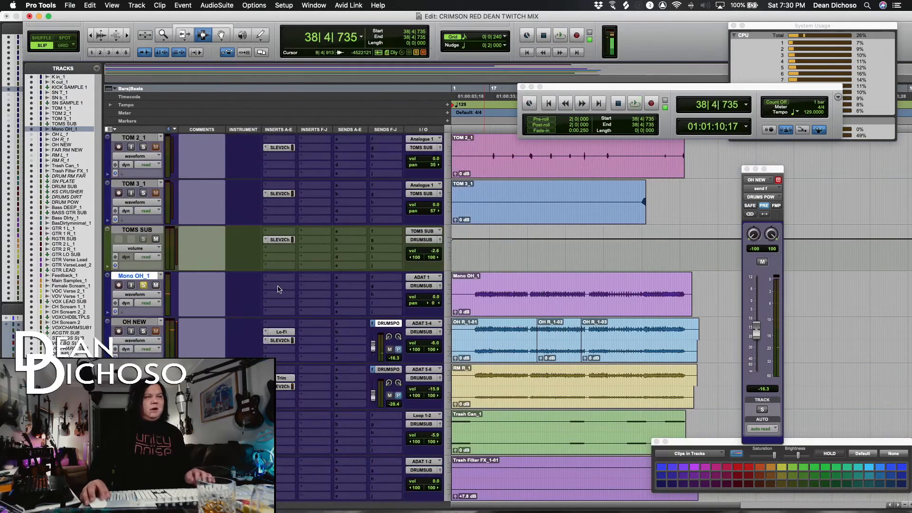
pyautogui.click(279, 289)
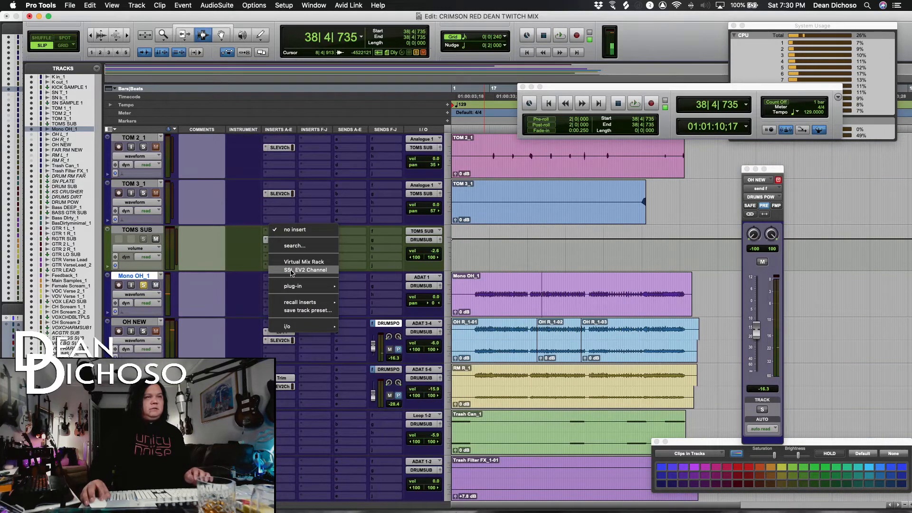
pyautogui.click(295, 245)
pyautogui.write('radi')
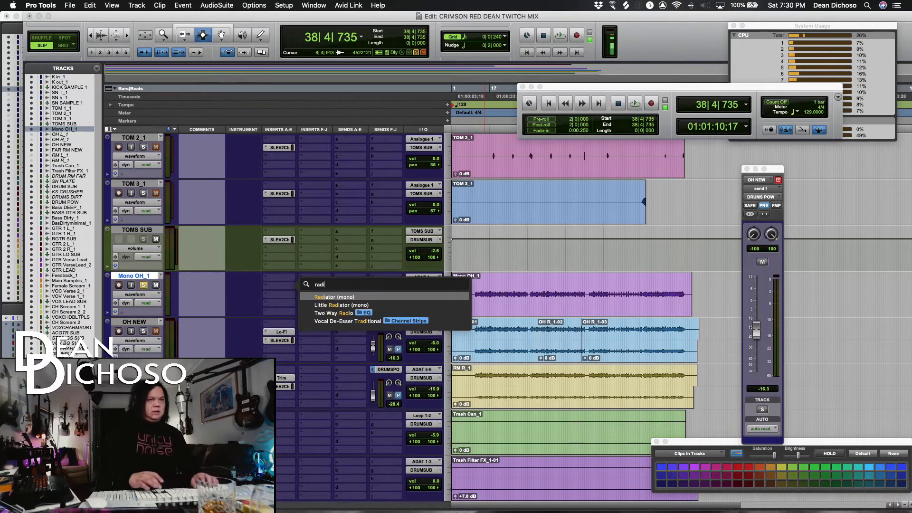
pyautogui.press('Return')
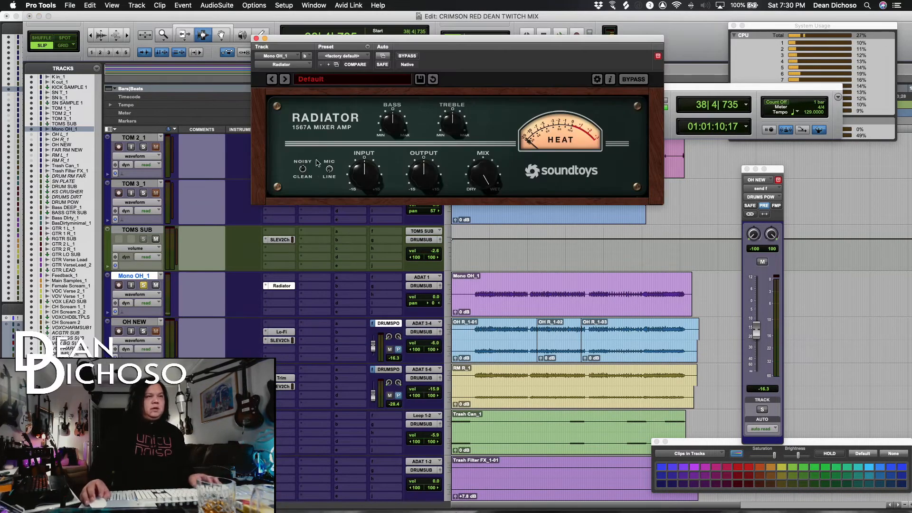
# Raise Radiator's input and lower its bass on Mono OH_1 during playback, and stop the transport.
pyautogui.press('space')
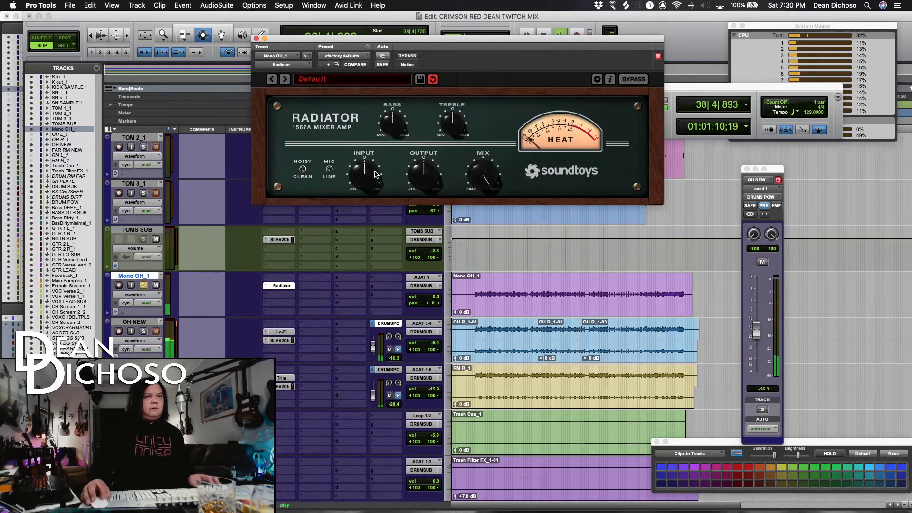
pyautogui.moveTo(366, 175); pyautogui.dragTo(395, 146)
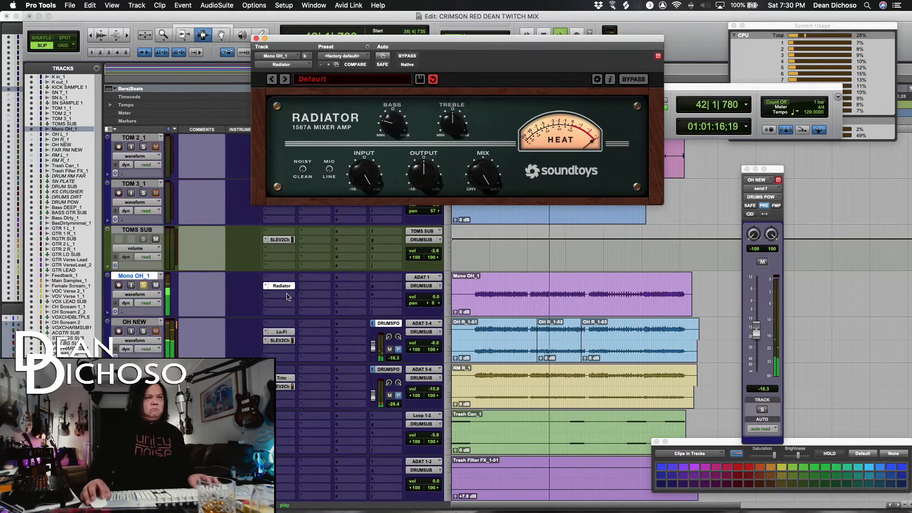
pyautogui.press('space')
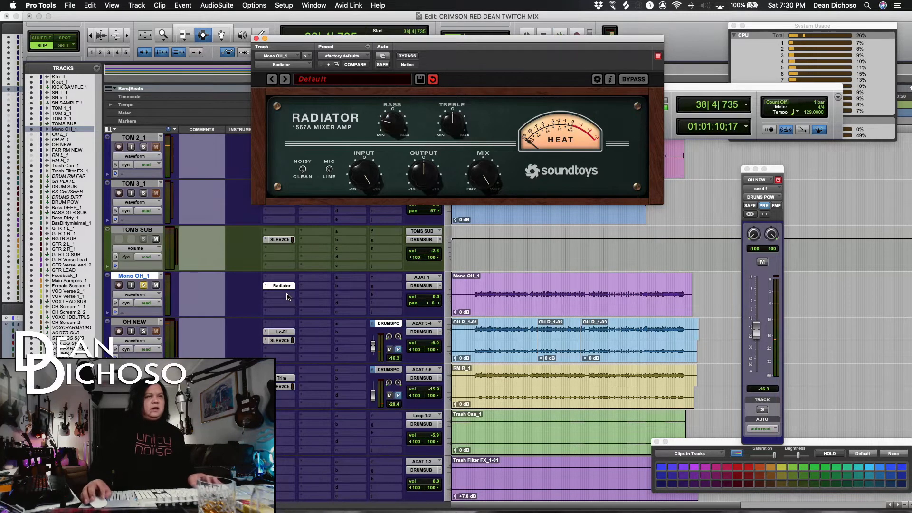
# Insert the SSL EV2 Channel below Radiator on Mono OH_1, engage its -20dB mic pad, and raise the mic gain during playback.
pyautogui.click(286, 297)
pyautogui.click(302, 279)
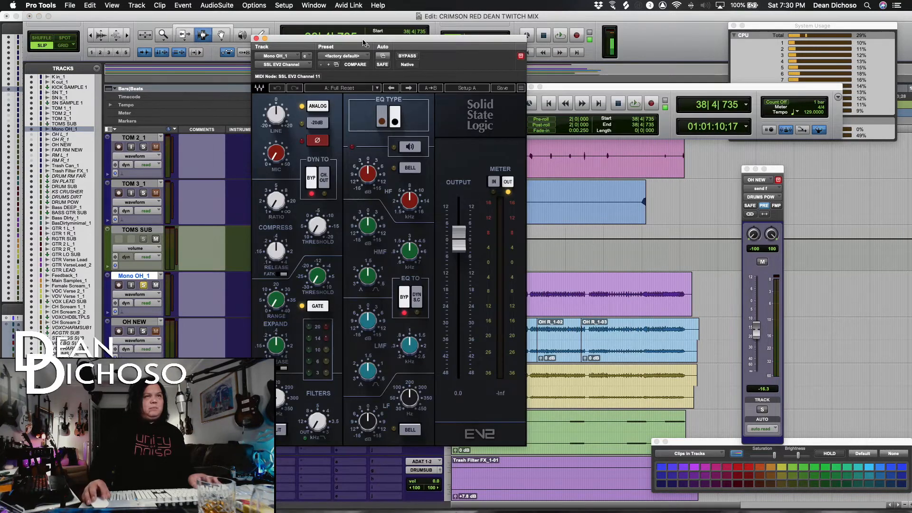
pyautogui.moveTo(363, 43); pyautogui.dragTo(544, 48)
pyautogui.press('space')
pyautogui.click(498, 127)
pyautogui.moveTo(457, 158); pyautogui.dragTo(458, 171)
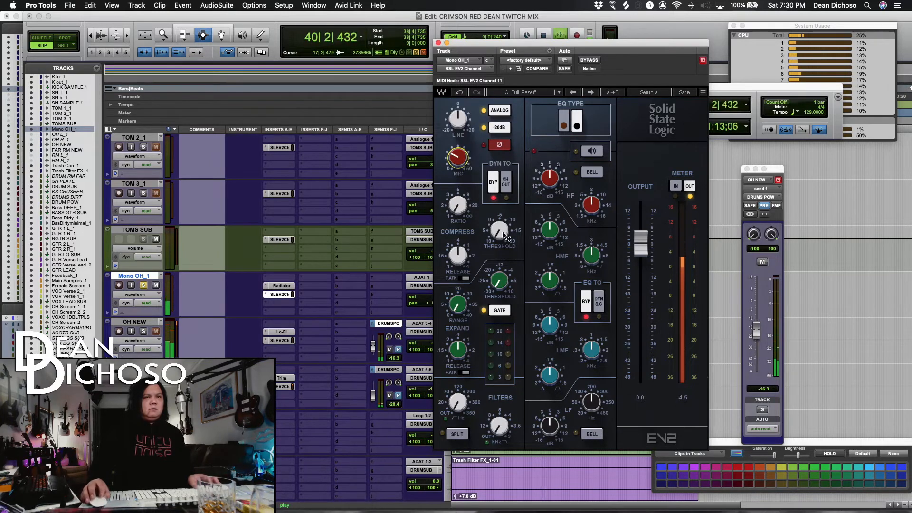
# Lower the HMF and LMF frequencies in Mono OH_1's EV2 EQ, narrow the LMF bandwidth, and cut the LMF gain.
pyautogui.moveTo(591, 255); pyautogui.dragTo(591, 261)
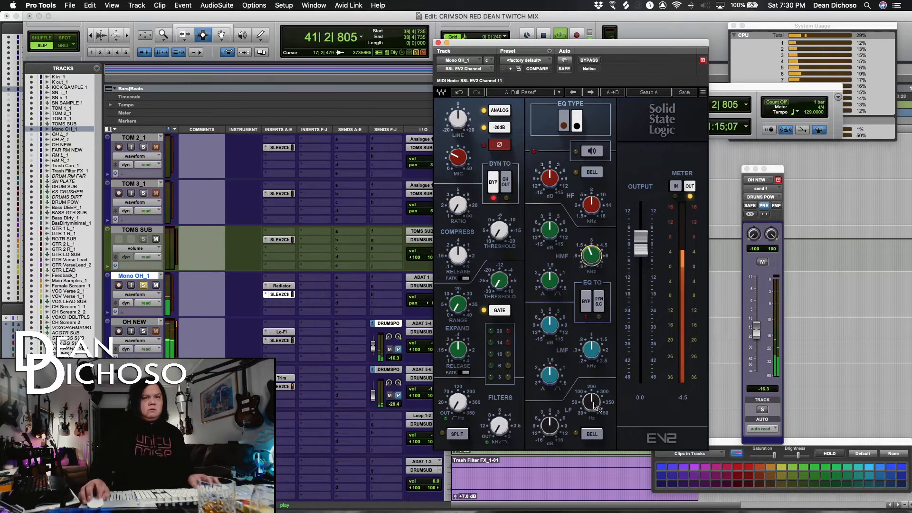
pyautogui.moveTo(591, 350); pyautogui.dragTo(591, 355)
pyautogui.press('space')
pyautogui.moveTo(549, 375); pyautogui.dragTo(550, 373)
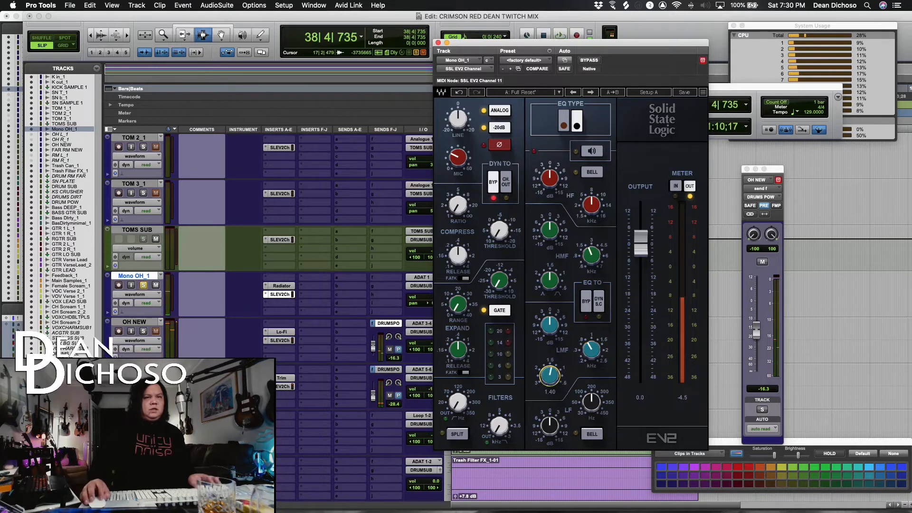
pyautogui.moveTo(549, 331)
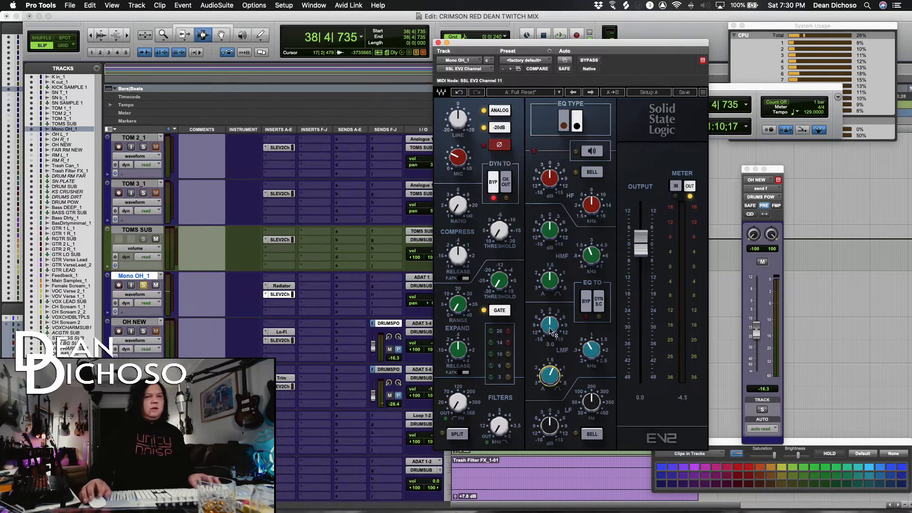
pyautogui.press('space')
pyautogui.moveTo(551, 331); pyautogui.dragTo(592, 353)
# Engage the high-pass filter and an 8.4 kHz low-pass filter on Mono OH_1, and cut the HMF band at a higher frequency.
pyautogui.moveTo(449, 407); pyautogui.dragTo(449, 401)
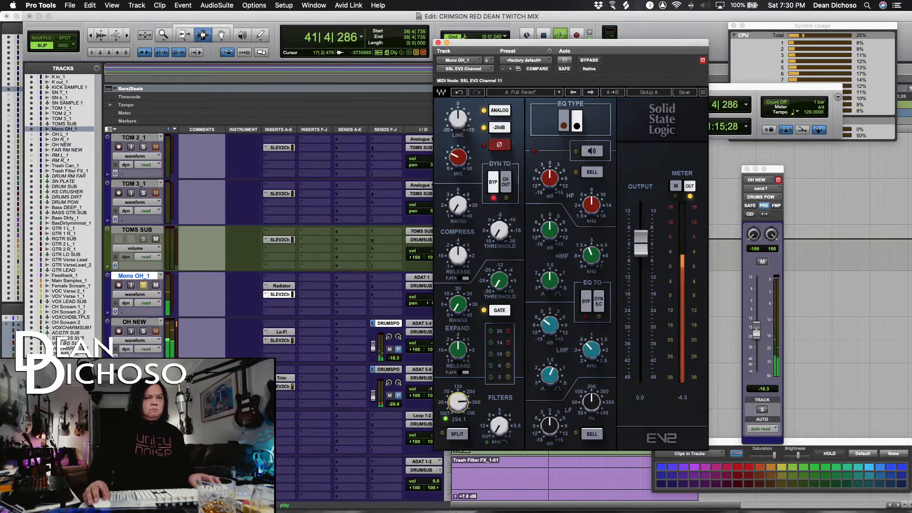
pyautogui.moveTo(499, 430); pyautogui.dragTo(500, 423)
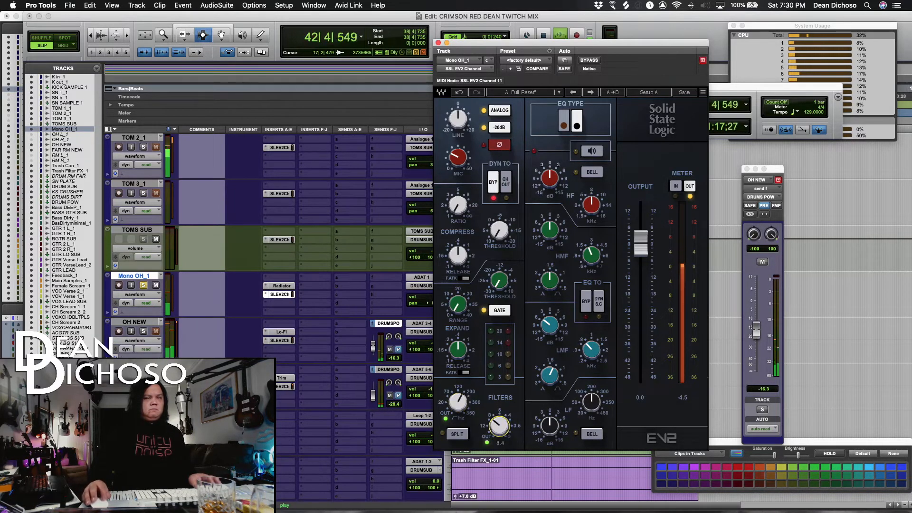
pyautogui.moveTo(591, 255); pyautogui.dragTo(551, 240)
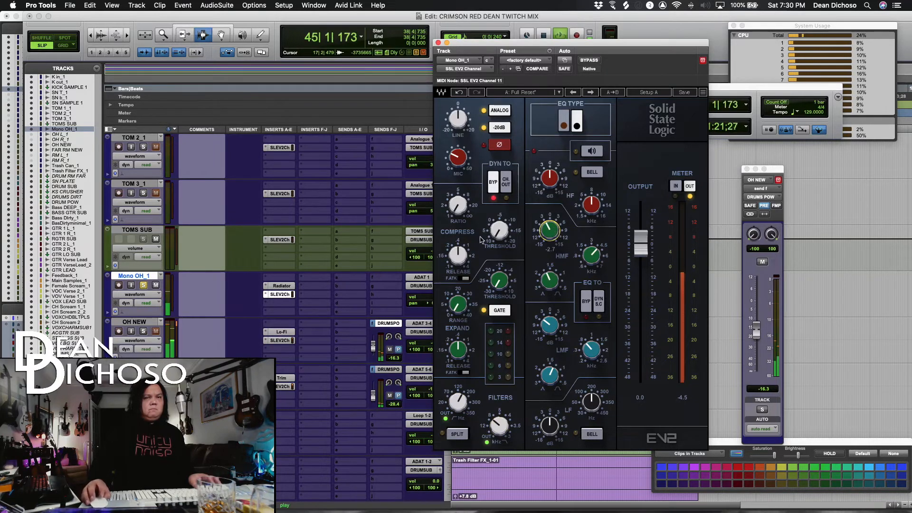
# Compress Mono OH_1 with a ratio of about 25, a lower threshold, and a shorter release in the EV2.
pyautogui.moveTo(457, 205); pyautogui.dragTo(458, 197)
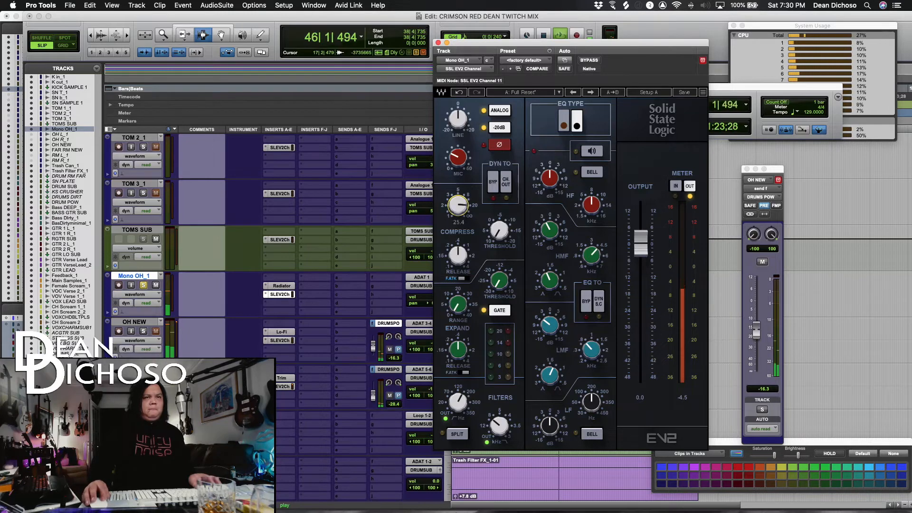
pyautogui.moveTo(494, 235); pyautogui.dragTo(494, 232)
pyautogui.moveTo(457, 256); pyautogui.dragTo(457, 264)
pyautogui.moveTo(497, 232); pyautogui.dragTo(496, 200)
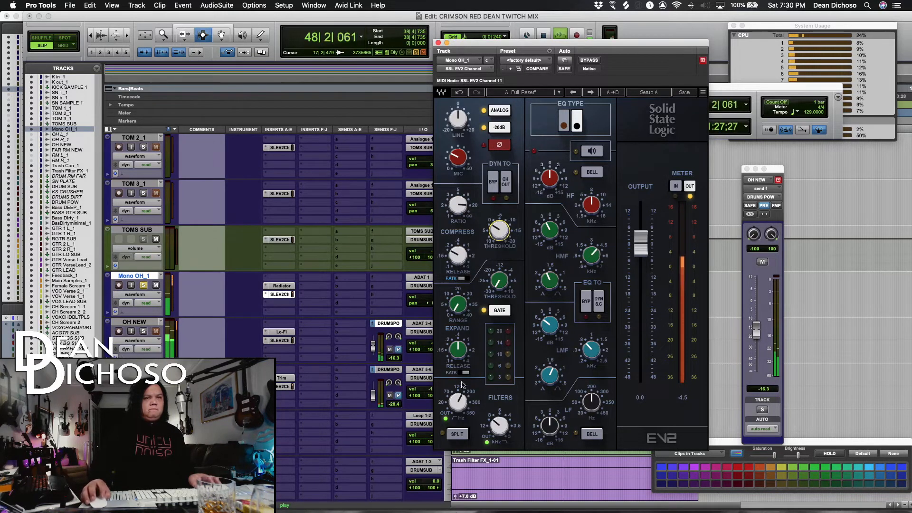
# Raise Mono OH_1's EV2 mic gain to about 29.8, lower its output to -2.8 dB, and stop playback.
pyautogui.moveTo(458, 159)
pyautogui.mouseDown()
pyautogui.moveTo(458, 142)
pyautogui.moveTo(458, 158)
pyautogui.mouseUp()
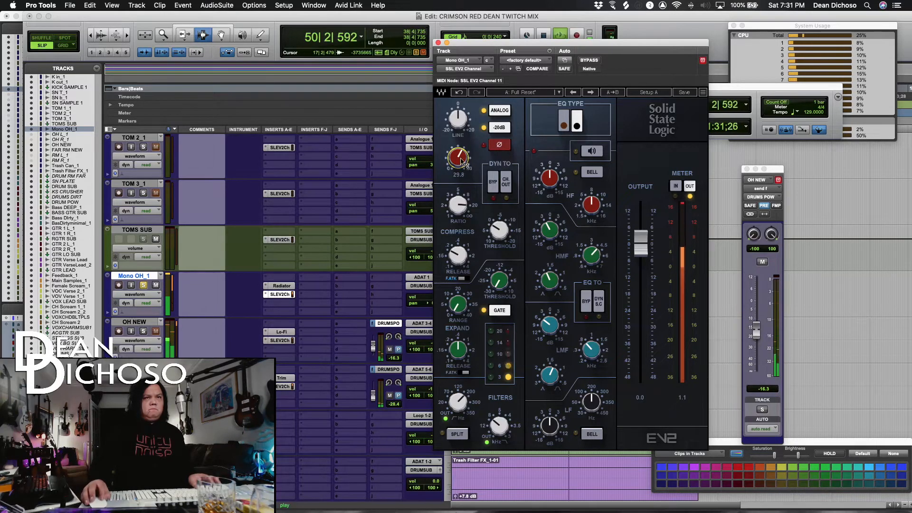
pyautogui.moveTo(641, 243); pyautogui.dragTo(641, 251)
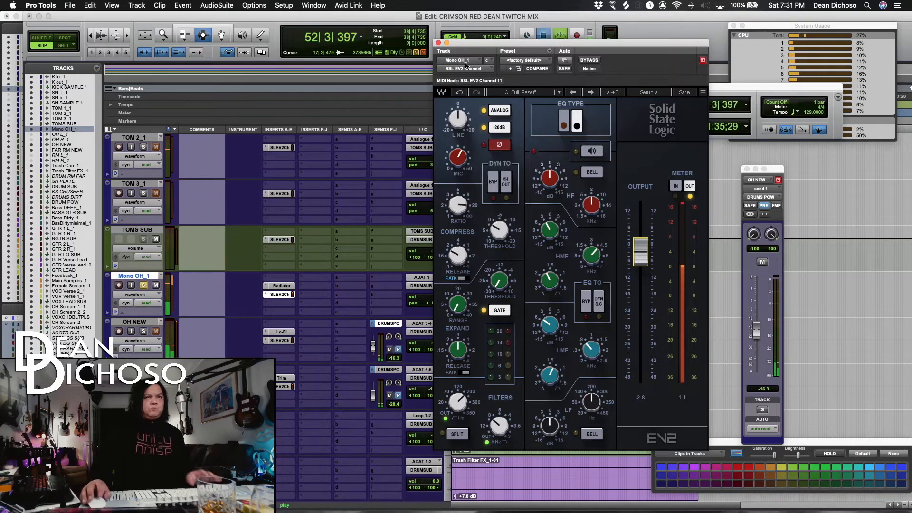
pyautogui.press('space')
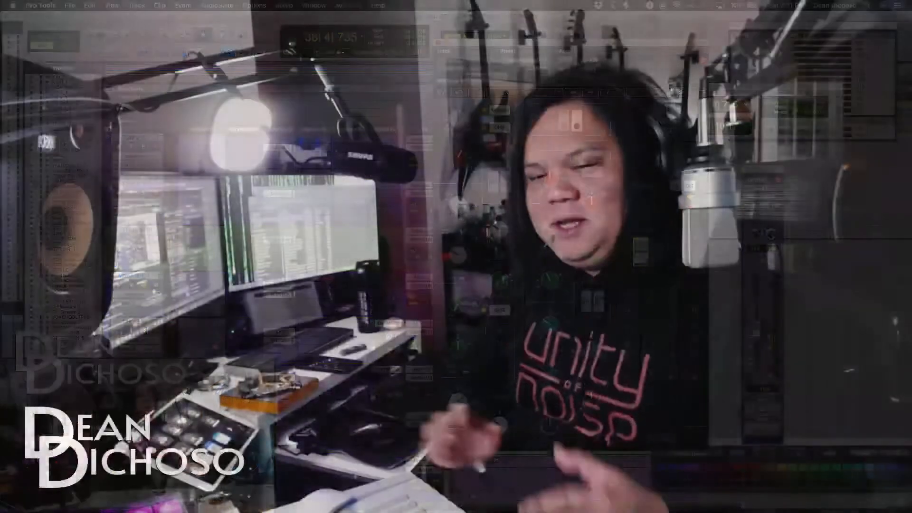
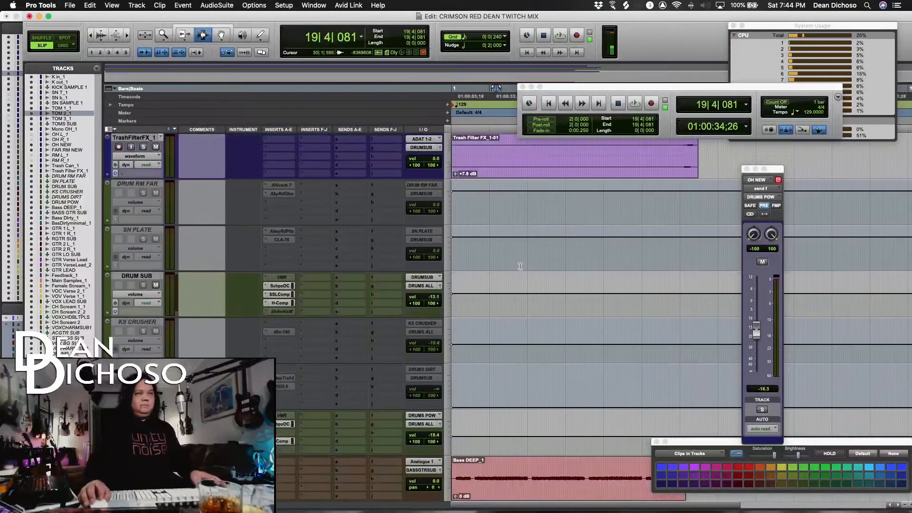
# Play briefly from bar 19 and locate the Bass DEEP_1 and BASS GTR SUB tracks below the drum buses.
pyautogui.press('space')
pyautogui.scroll(6, 449, 298)
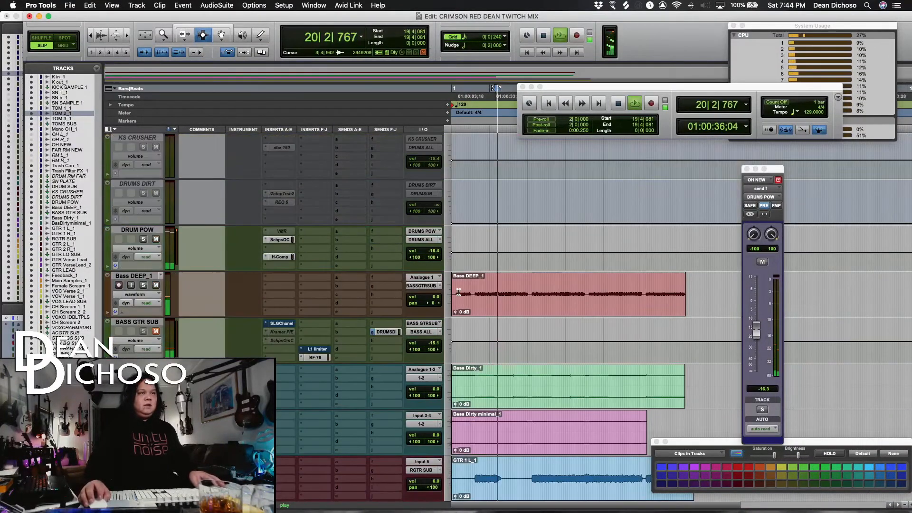
pyautogui.scroll(-2, 468, 292)
pyautogui.press('space')
pyautogui.scroll(-4, 469, 291)
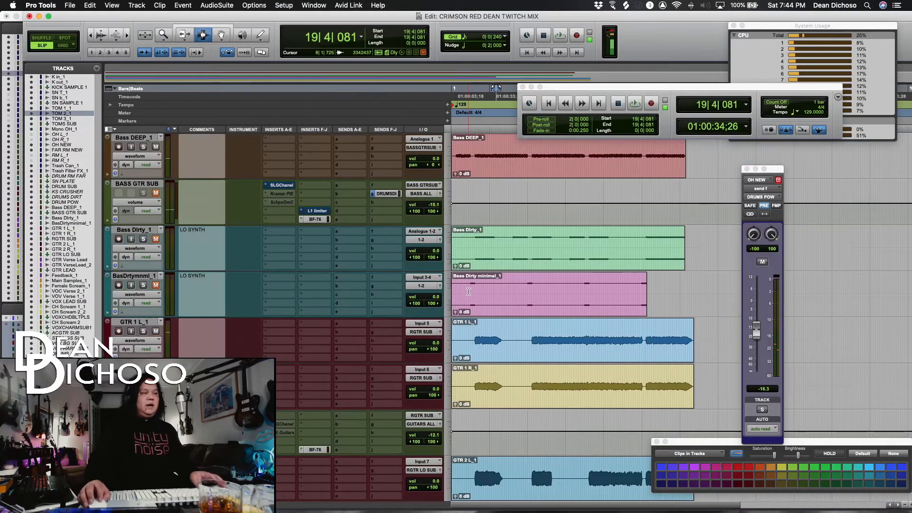
pyautogui.scroll(2, 469, 292)
pyautogui.click(144, 187)
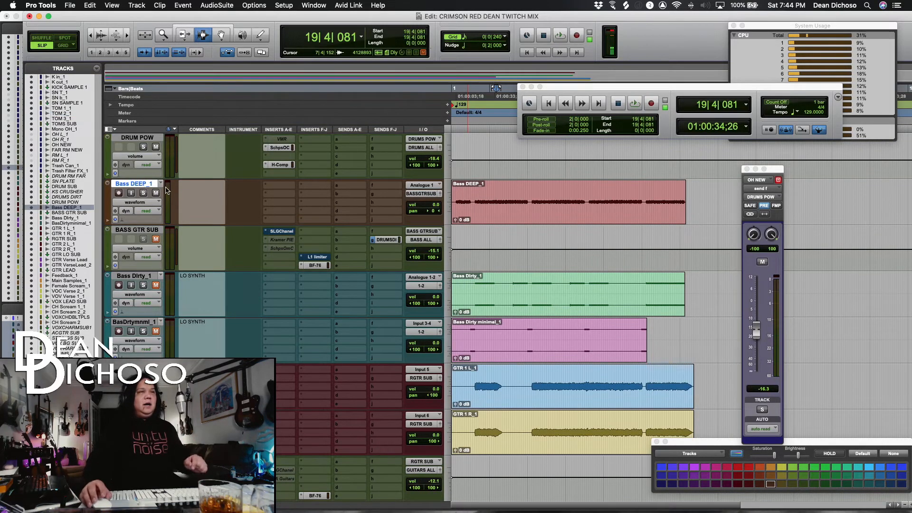
pyautogui.keyDown('shift'); pyautogui.click(128, 230); pyautogui.keyUp('shift')
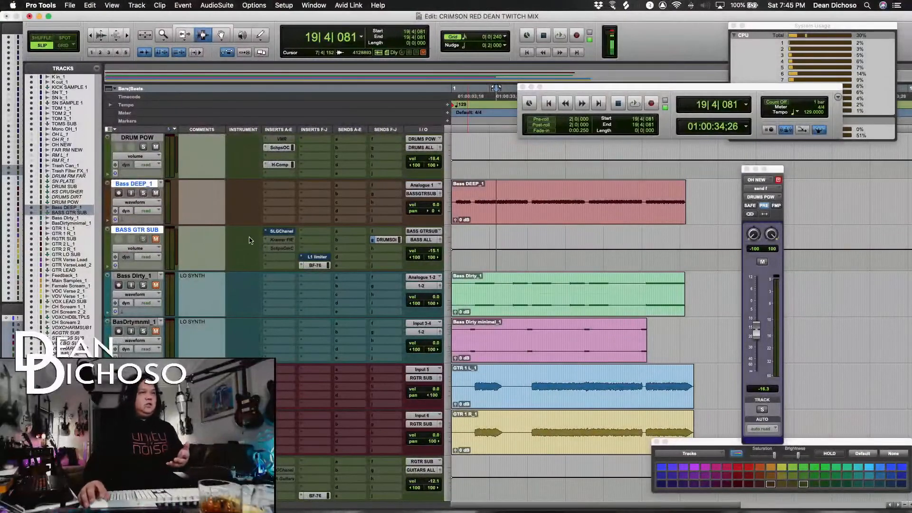
pyautogui.click(137, 230)
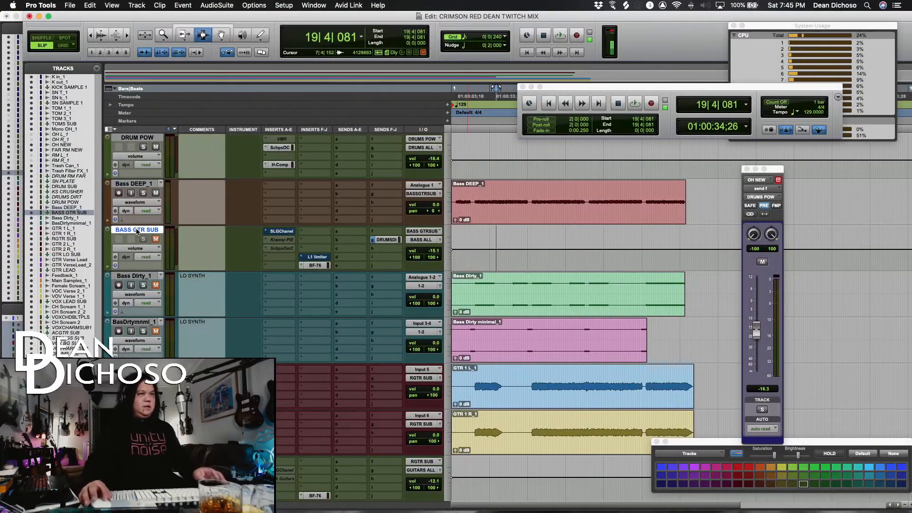
# Remove the SLGChanel insert from BASS GTR SUB, and open its BF-76 limiter while playing the mix from bar 19.
pyautogui.click(281, 232)
pyautogui.click(307, 175)
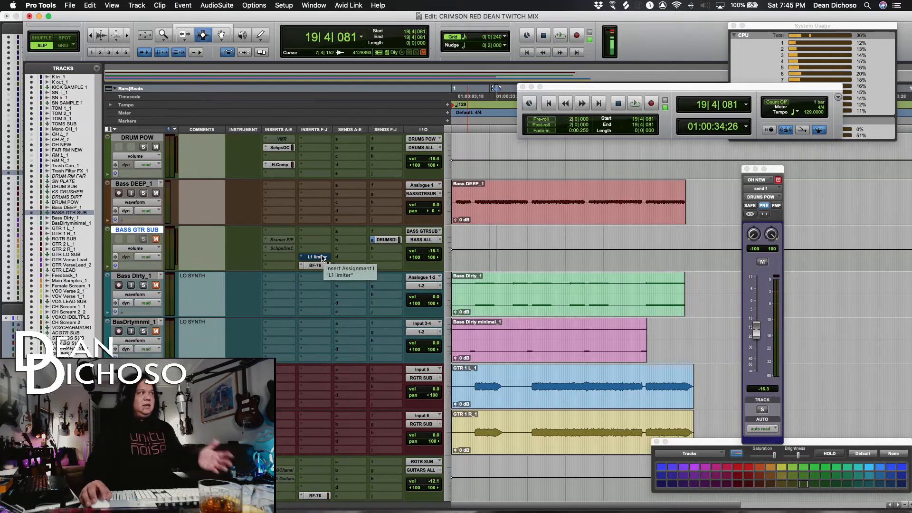
pyautogui.click(317, 265)
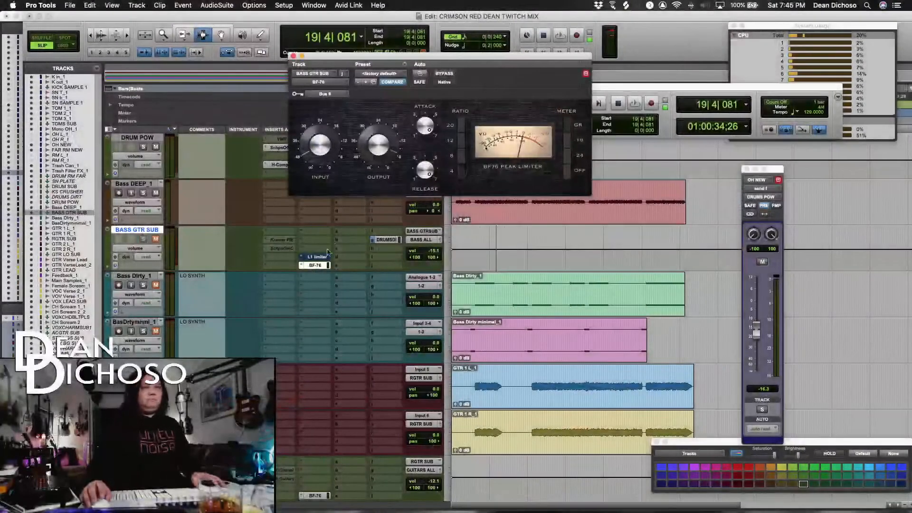
pyautogui.press('space')
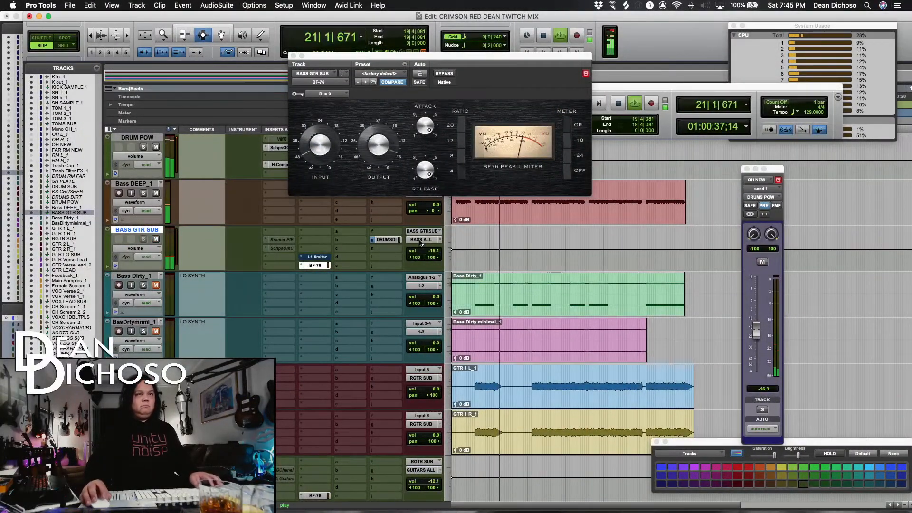
pyautogui.moveTo(424, 56); pyautogui.dragTo(670, 232)
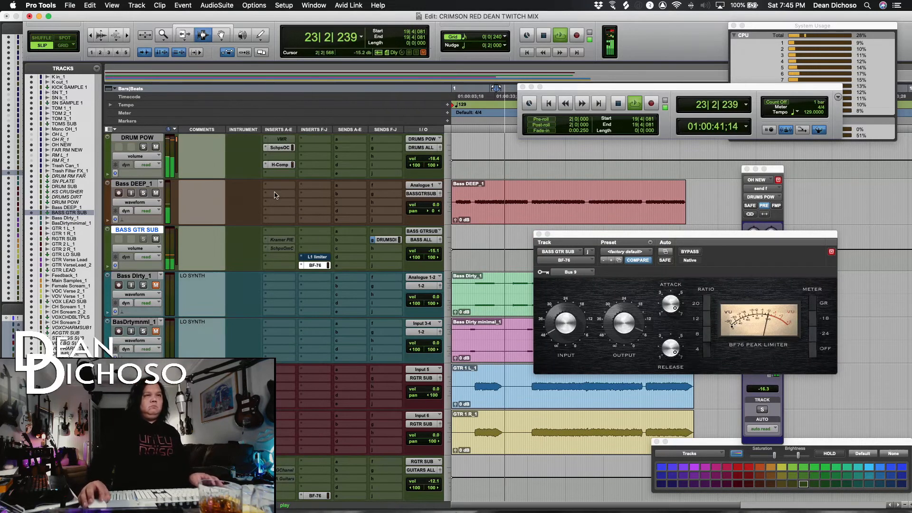
# Select about bars 13 to 56 on Bass DEEP_1 for playback and insert the SSL EV2 Channel on that track.
pyautogui.moveTo(482, 207); pyautogui.dragTo(583, 208)
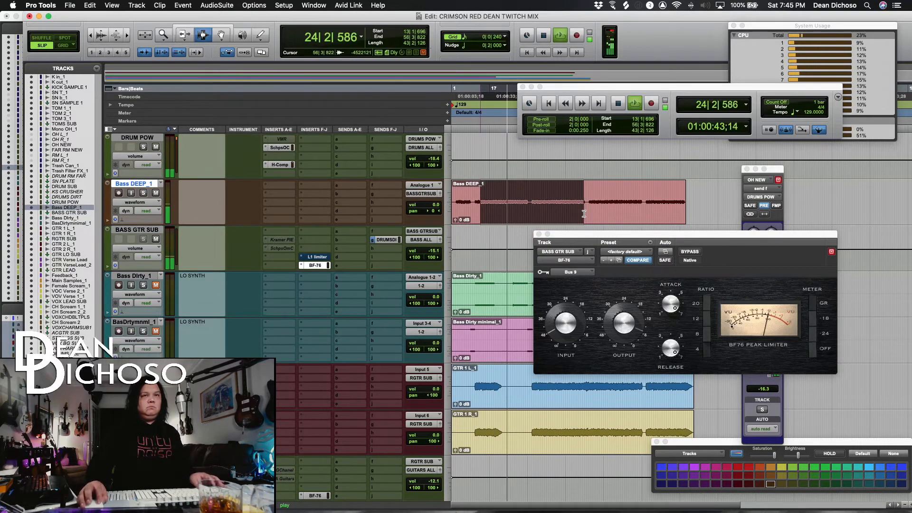
pyautogui.click(279, 194)
pyautogui.click(299, 178)
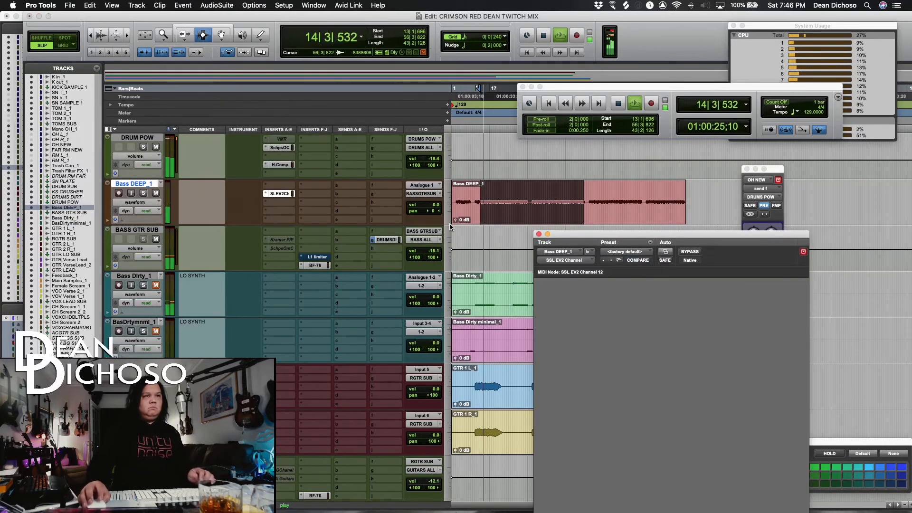
pyautogui.moveTo(645, 239); pyautogui.dragTo(653, 172)
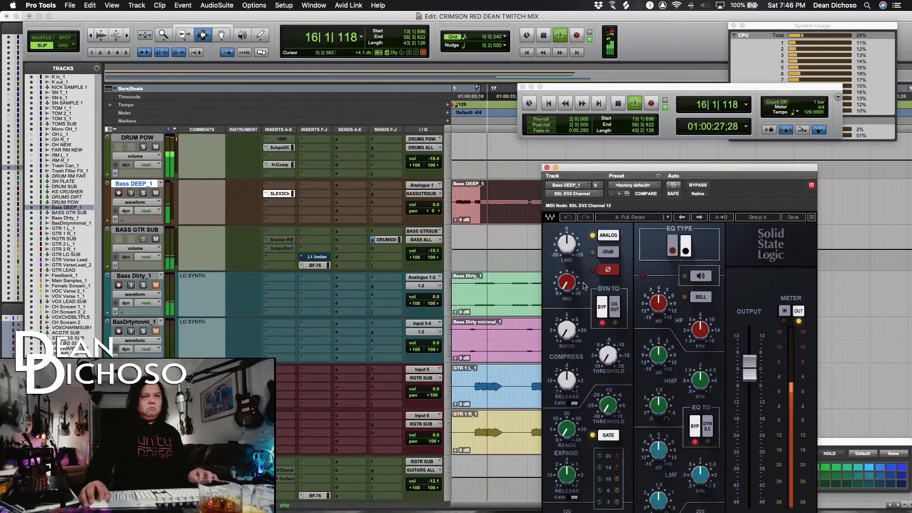
# Engage the EV2's -20dB mic pad on Bass DEEP_1 and raise its mic gain while playing from bar 13.
pyautogui.moveTo(571, 290); pyautogui.dragTo(571, 280)
pyautogui.click(608, 254)
pyautogui.press('space')
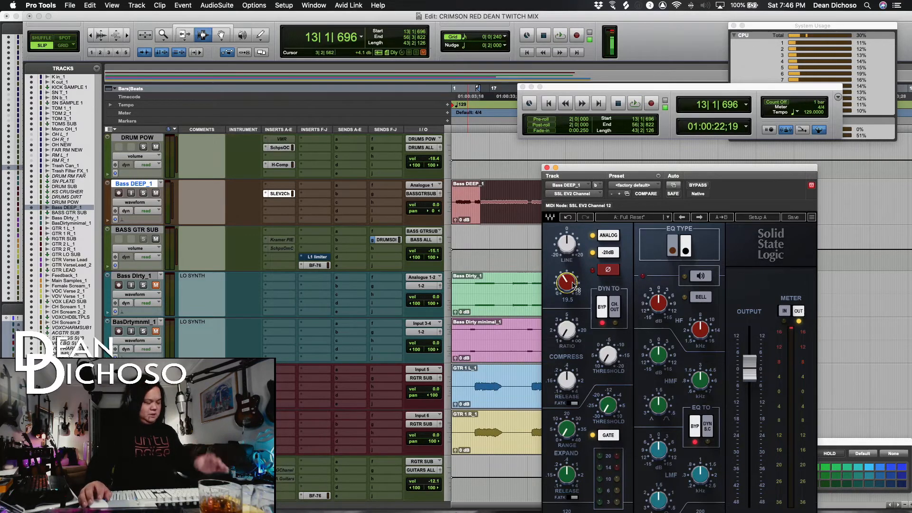
pyautogui.press('space')
pyautogui.moveTo(566, 283); pyautogui.dragTo(567, 275)
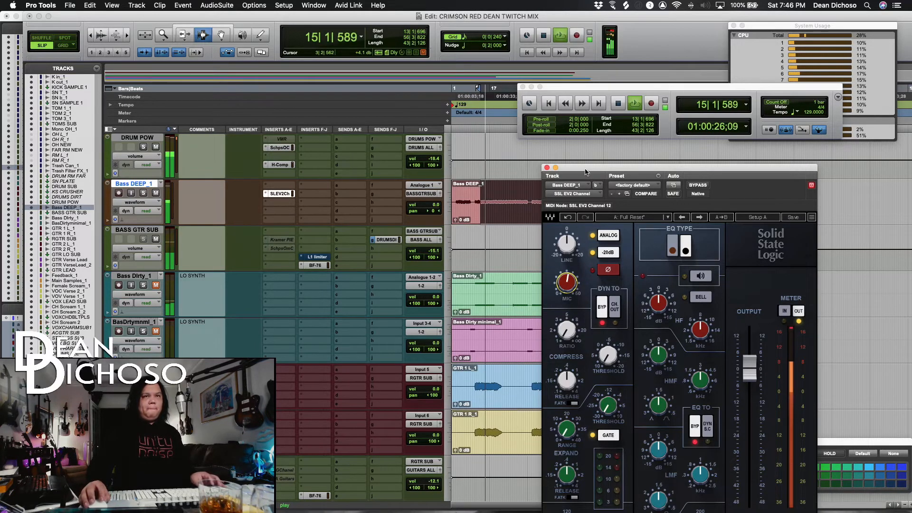
# Audition Bass DEEP_1 soloed and again within the full mix from bar 13.
pyautogui.moveTo(586, 169); pyautogui.dragTo(604, 156)
pyautogui.click(143, 193)
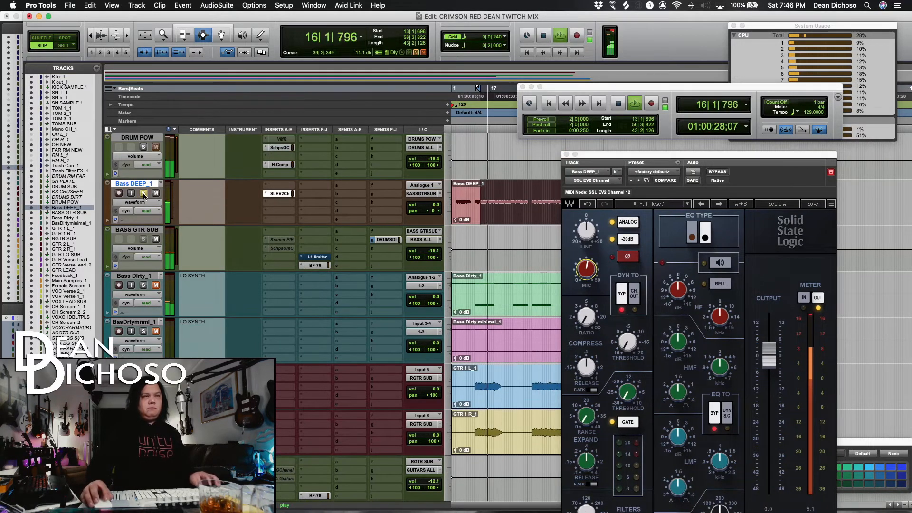
pyautogui.press('space')
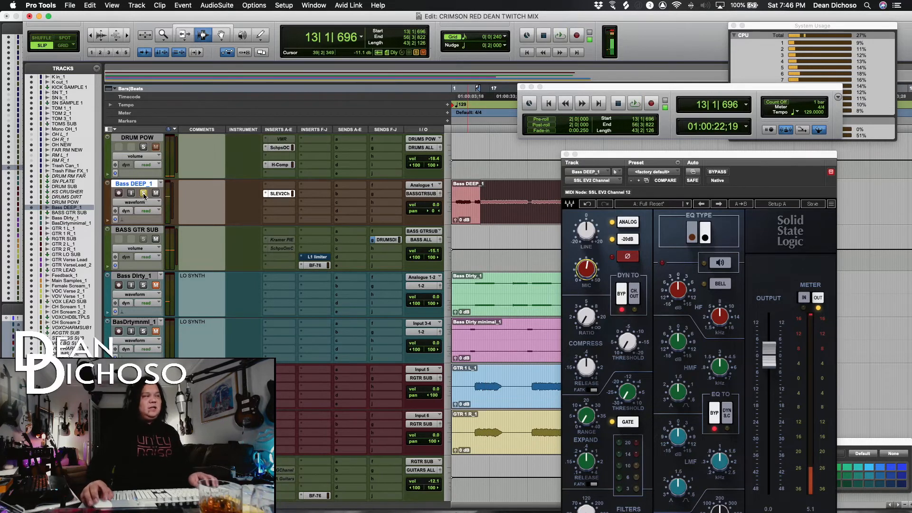
pyautogui.press('space')
pyautogui.click(144, 193)
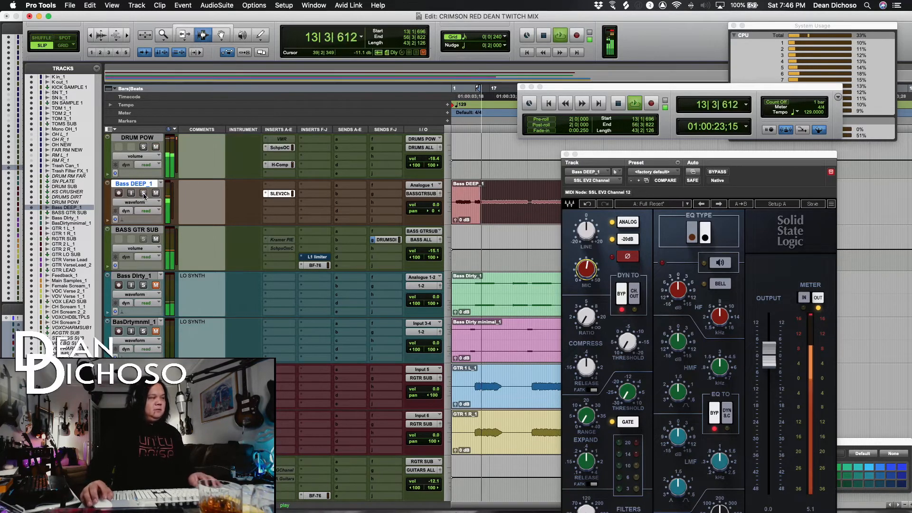
pyautogui.press('space')
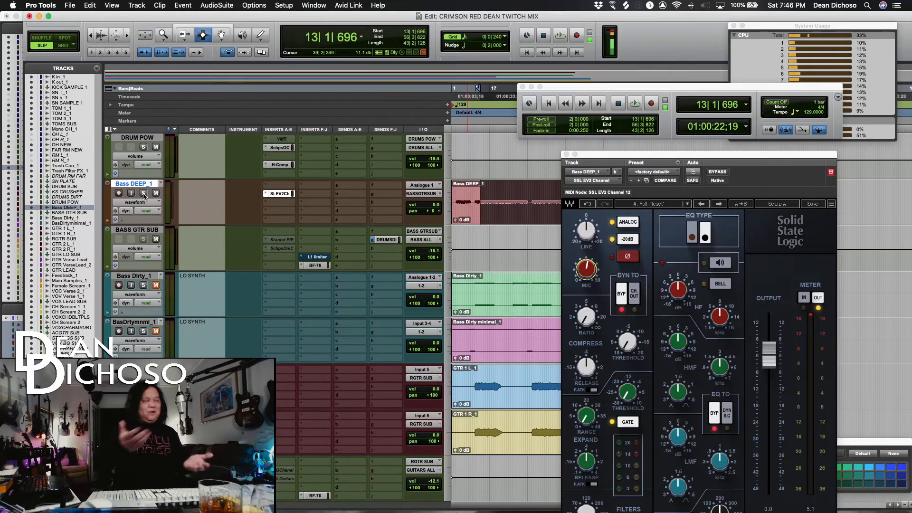
# Set the EV2 compressor on Bass DEEP_1 to a ratio of 4.4 and adjust its threshold and release during playback from bar 13.
pyautogui.press('space')
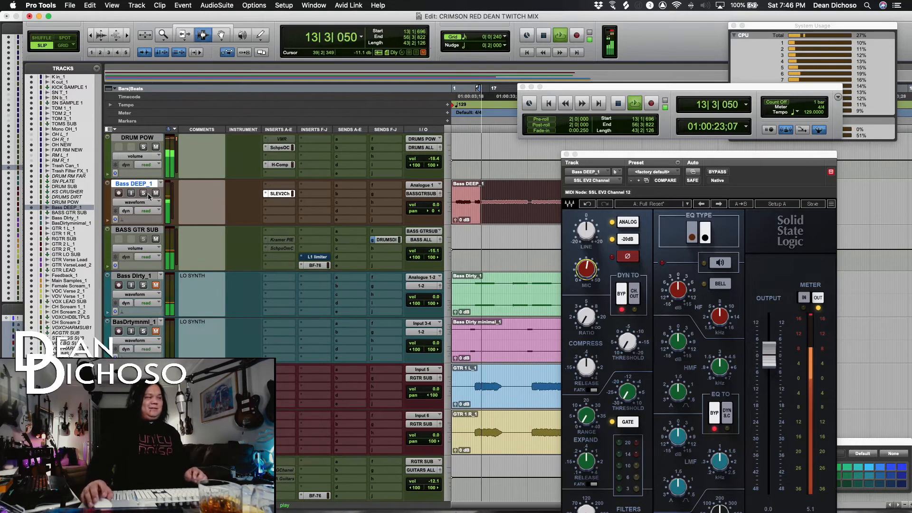
pyautogui.click(628, 341)
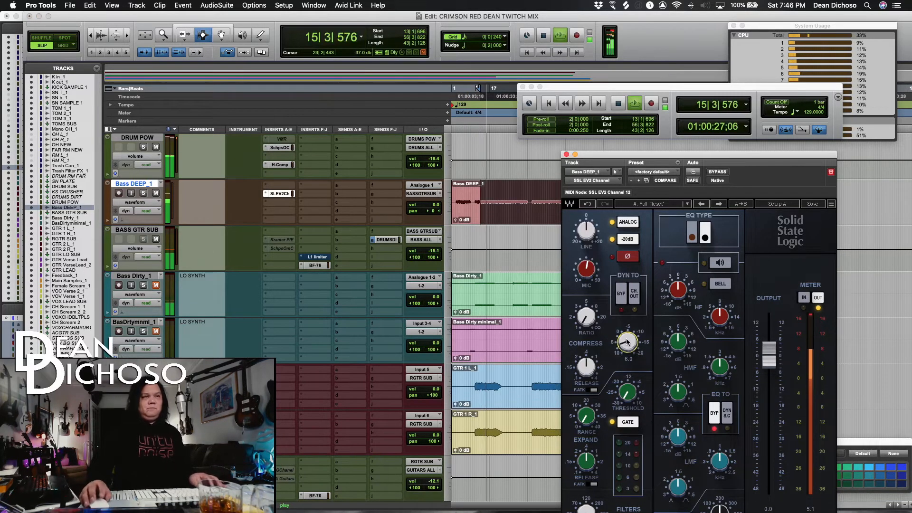
pyautogui.moveTo(589, 318); pyautogui.dragTo(593, 322)
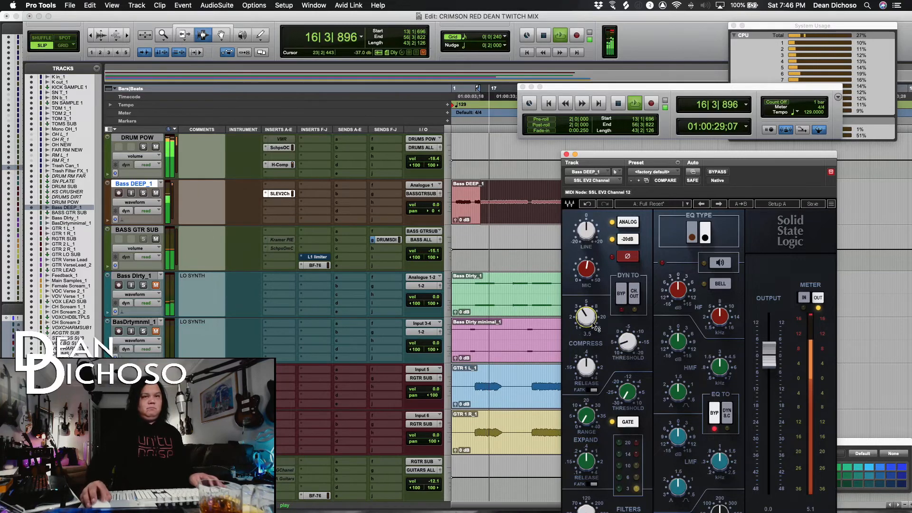
pyautogui.moveTo(589, 366); pyautogui.dragTo(590, 371)
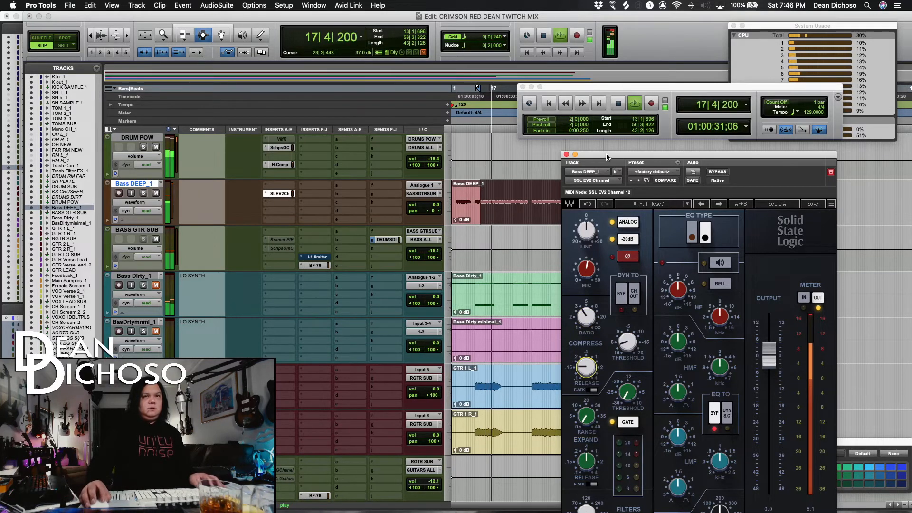
pyautogui.moveTo(607, 157); pyautogui.dragTo(580, 98)
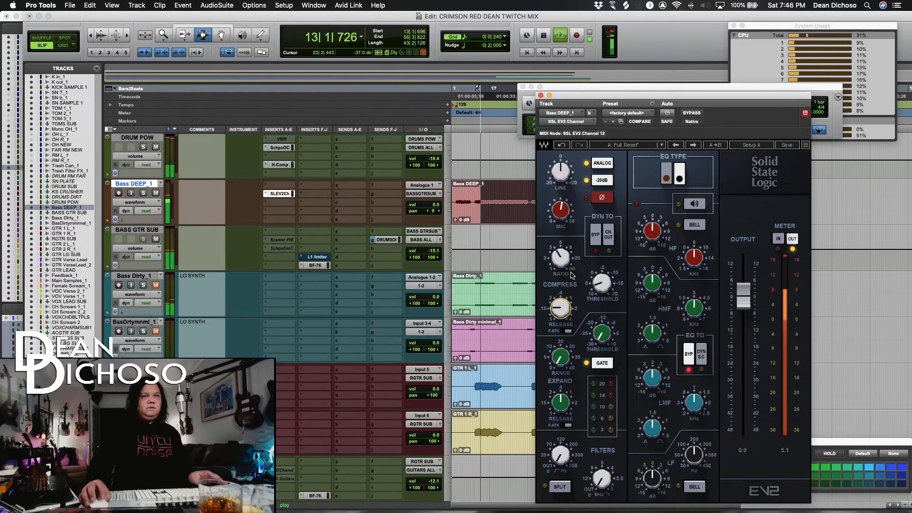
pyautogui.moveTo(603, 294); pyautogui.dragTo(562, 310)
pyautogui.click(560, 258)
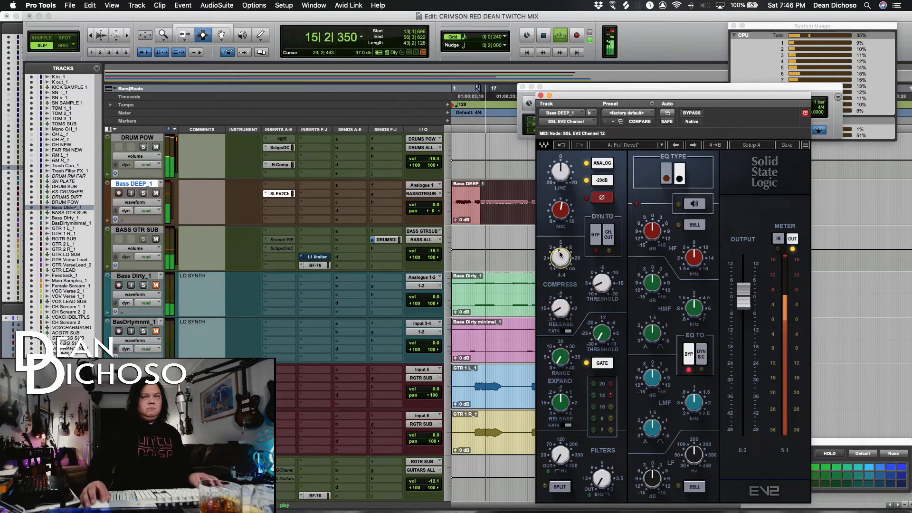
pyautogui.press('space')
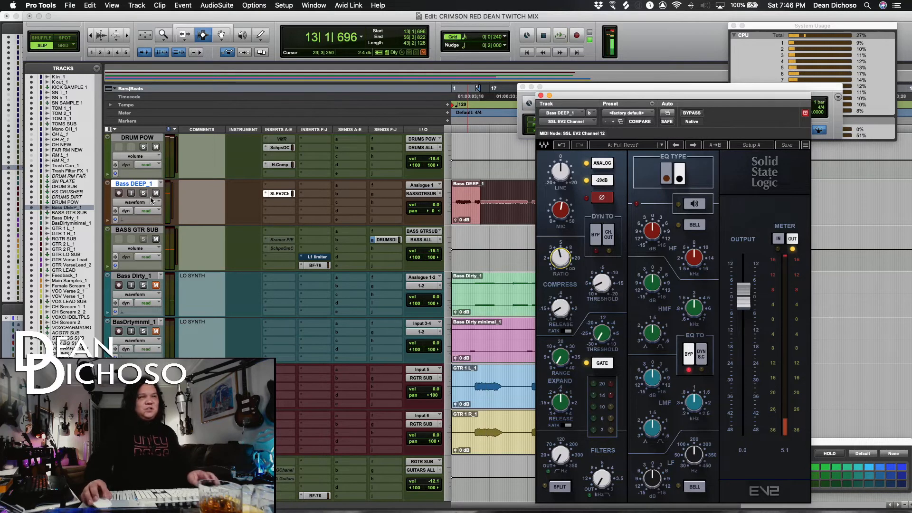
# Solo Bass DEEP_1 and audition the compressed sound repeatedly from bar 13.
pyautogui.click(144, 194)
pyautogui.press('space')
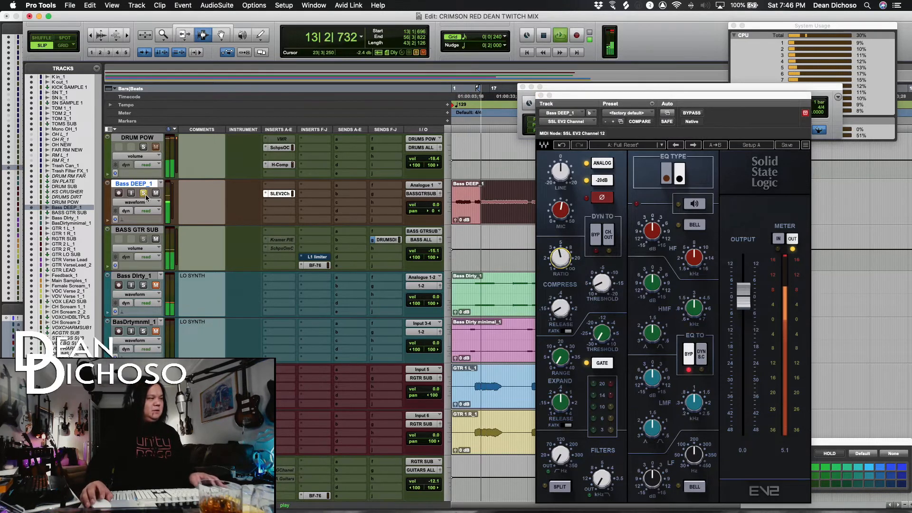
pyautogui.press('space')
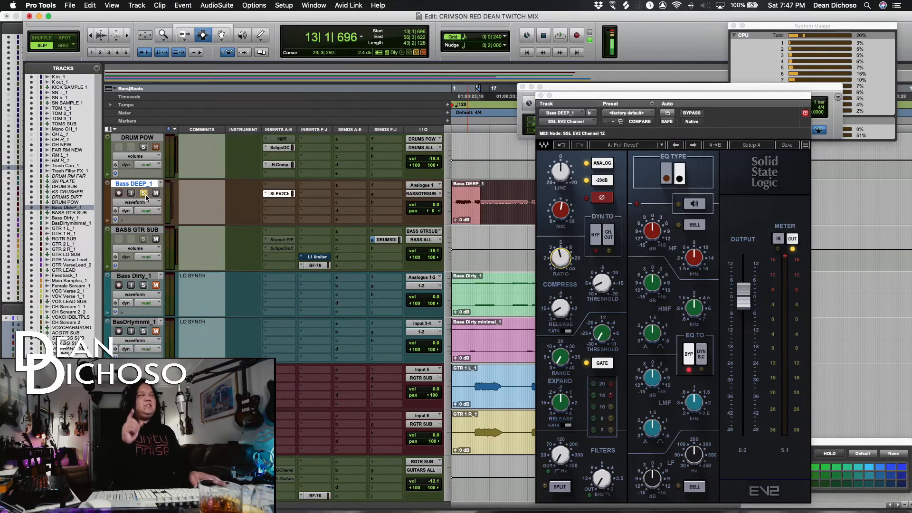
pyautogui.press('space')
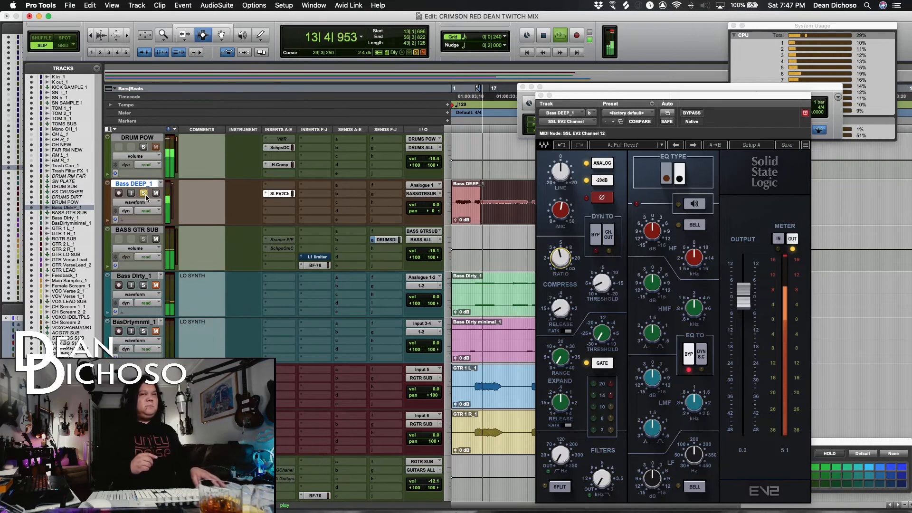
pyautogui.press('space')
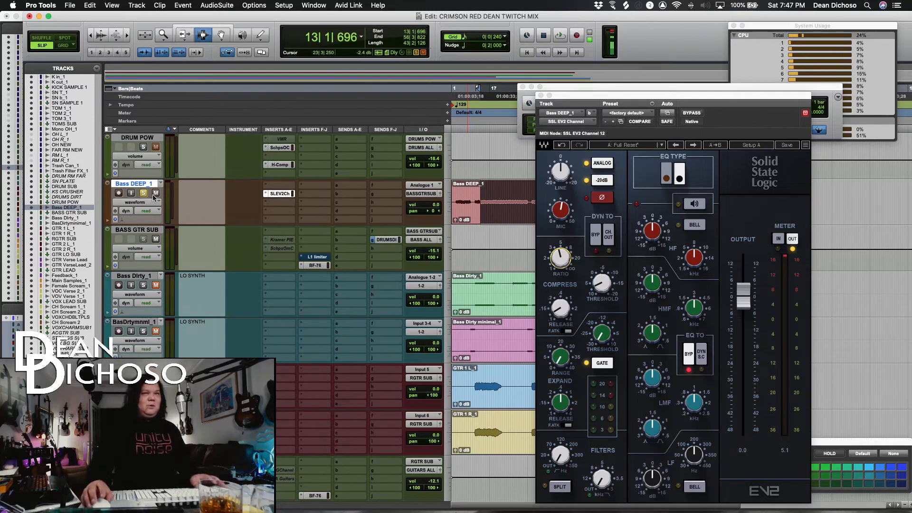
# Shape the EV2's HMF band on Bass DEEP_1 during playback: lower its frequency, set the Q to 1.64 and boost its gain.
pyautogui.press('space')
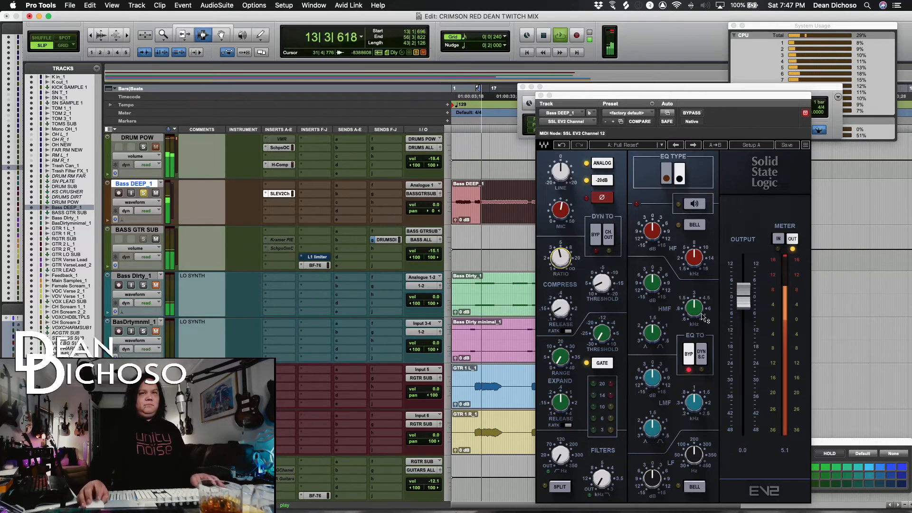
pyautogui.moveTo(697, 309); pyautogui.dragTo(697, 325)
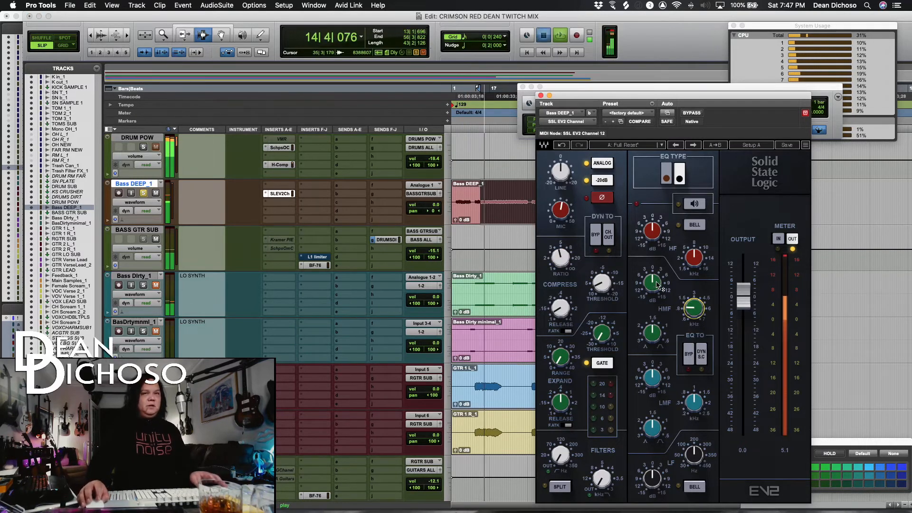
pyautogui.press('space')
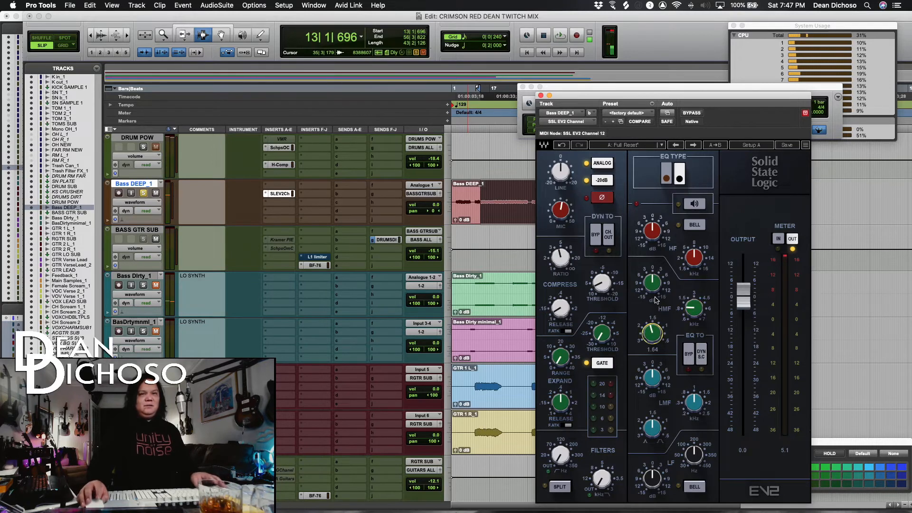
pyautogui.press('space')
pyautogui.moveTo(652, 283)
pyautogui.mouseDown()
pyautogui.moveTo(653, 273)
pyautogui.moveTo(657, 290)
pyautogui.mouseUp()
pyautogui.press('space')
pyautogui.press('space')
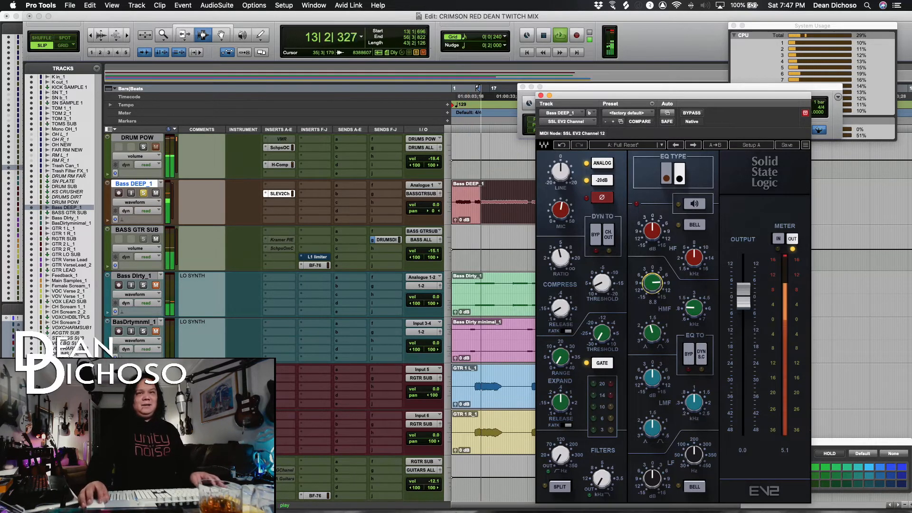
pyautogui.press('space')
# Switch the EV2's HF band to bell, unsolo Bass DEEP_1, and lower the band's frequency and boost its gain within the full mix.
pyautogui.click(695, 224)
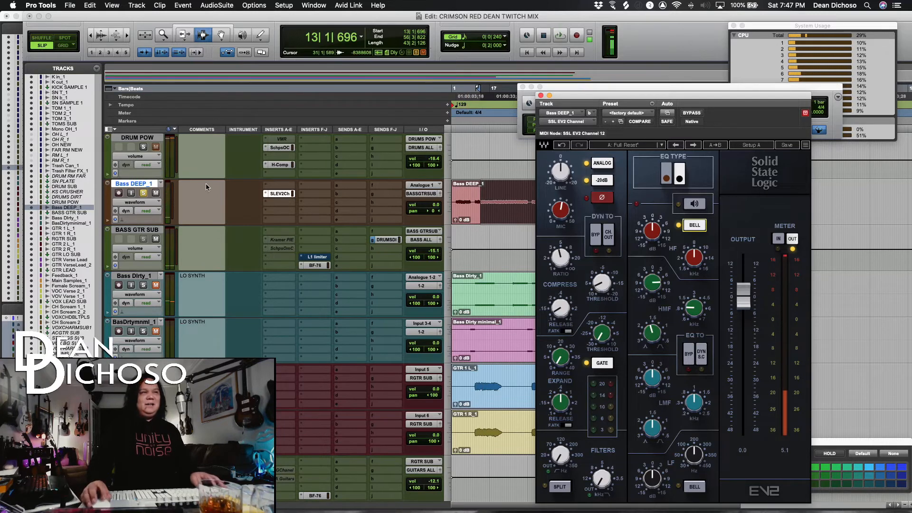
pyautogui.click(143, 193)
pyautogui.press('space')
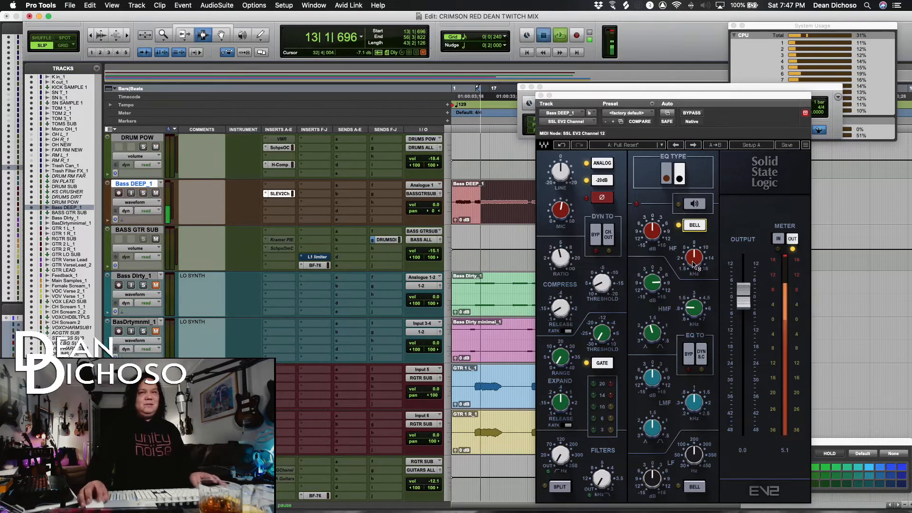
pyautogui.click(693, 257)
pyautogui.moveTo(693, 257); pyautogui.dragTo(656, 239)
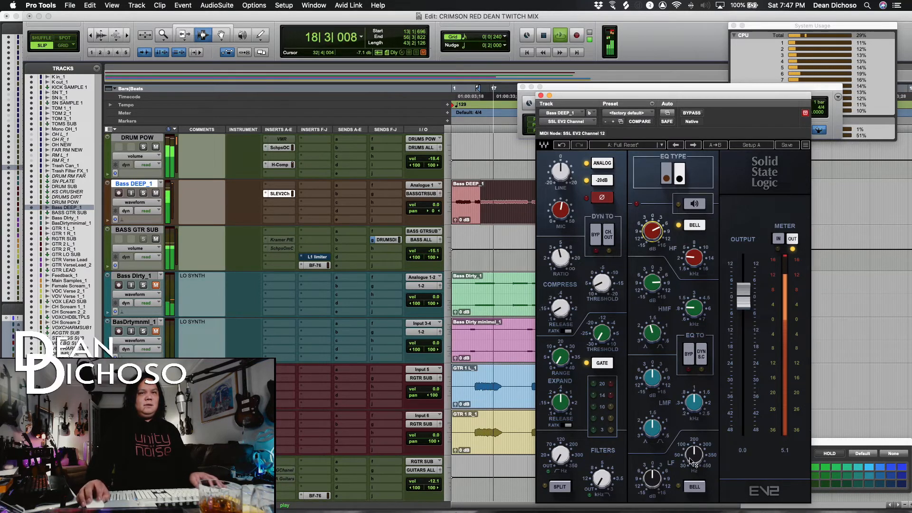
# Switch the EV2's LF band to bell, set its frequency to 131 Hz and boost its gain while playing from bar 13.
pyautogui.click(694, 488)
pyautogui.press('space')
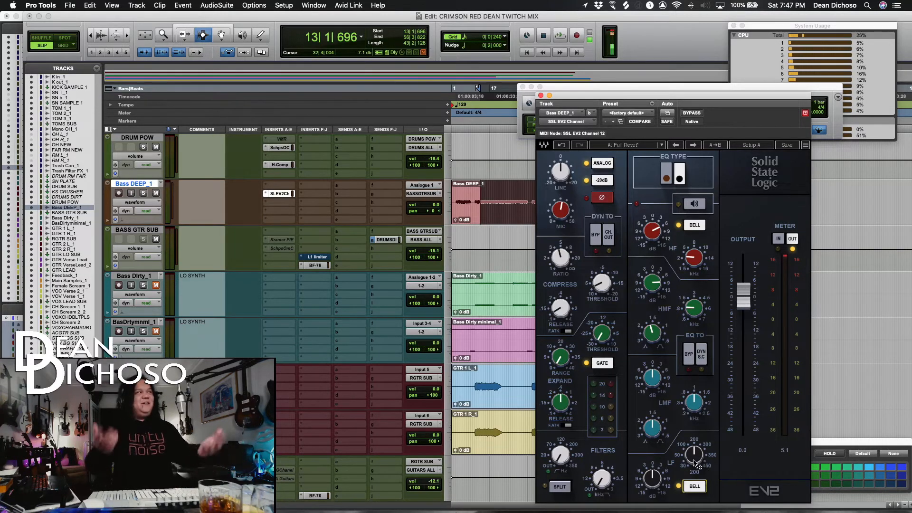
pyautogui.press('space')
pyautogui.press('space')
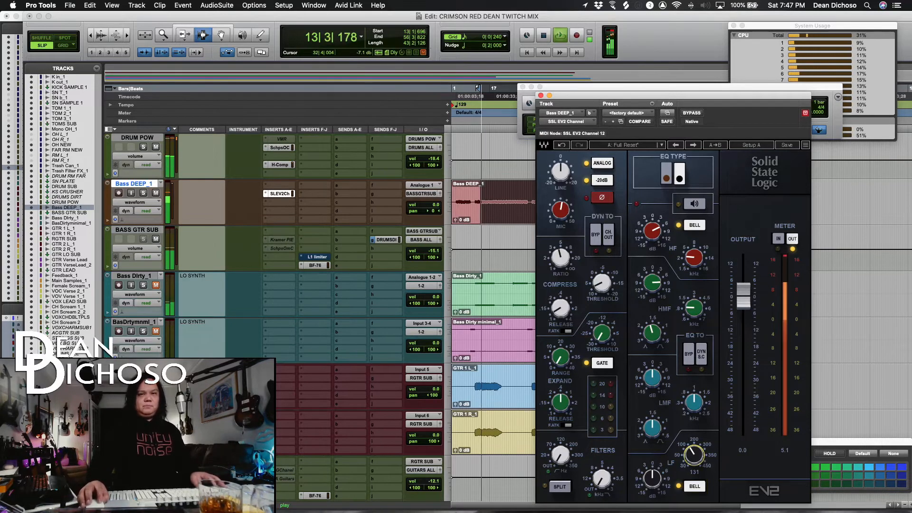
pyautogui.moveTo(651, 484); pyautogui.dragTo(651, 474)
# Engage the EV2's high-pass filter at 96.8 Hz and its low-pass filter on Bass DEEP_1.
pyautogui.moveTo(561, 456); pyautogui.dragTo(561, 448)
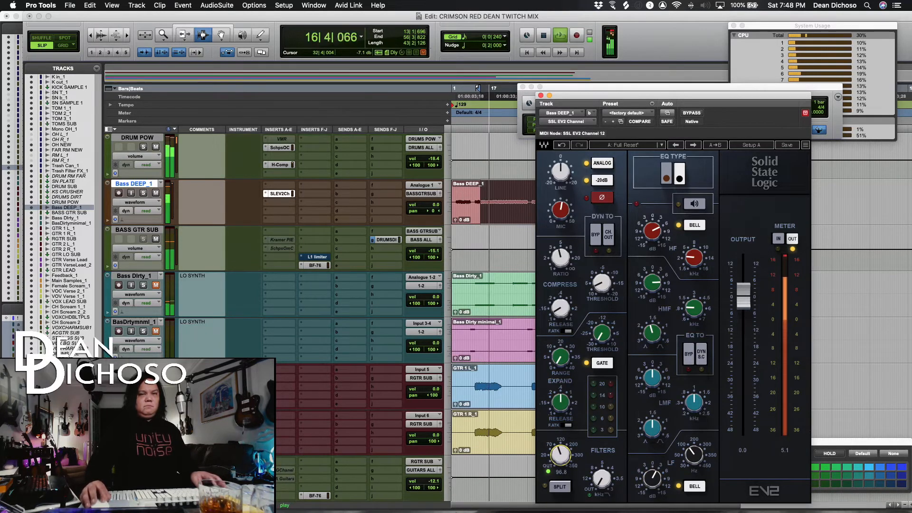
pyautogui.moveTo(601, 477); pyautogui.dragTo(602, 474)
pyautogui.moveTo(579, 95); pyautogui.dragTo(515, 73)
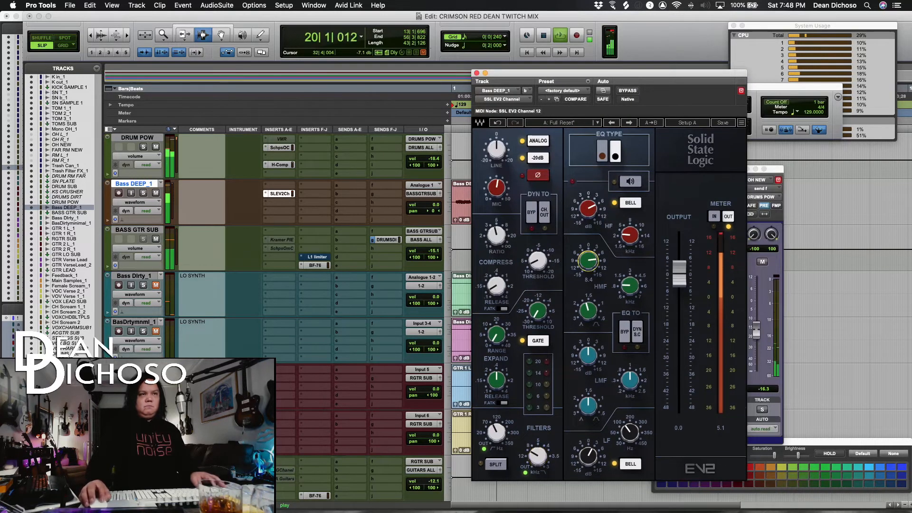
# Raise the EV2's HF gain to 10.8 dB and fine-tune the HMF gain on Bass DEEP_1 during playback.
pyautogui.moveTo(597, 263); pyautogui.dragTo(596, 266)
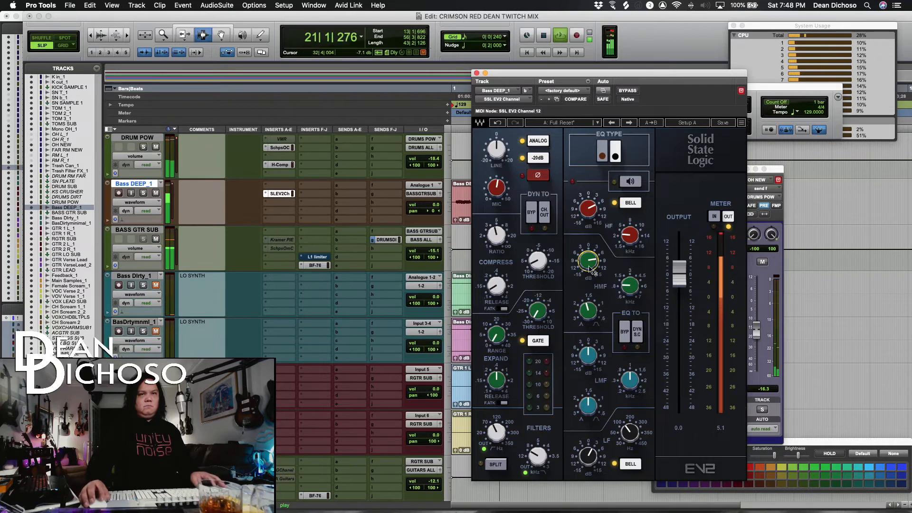
pyautogui.moveTo(588, 208); pyautogui.dragTo(588, 204)
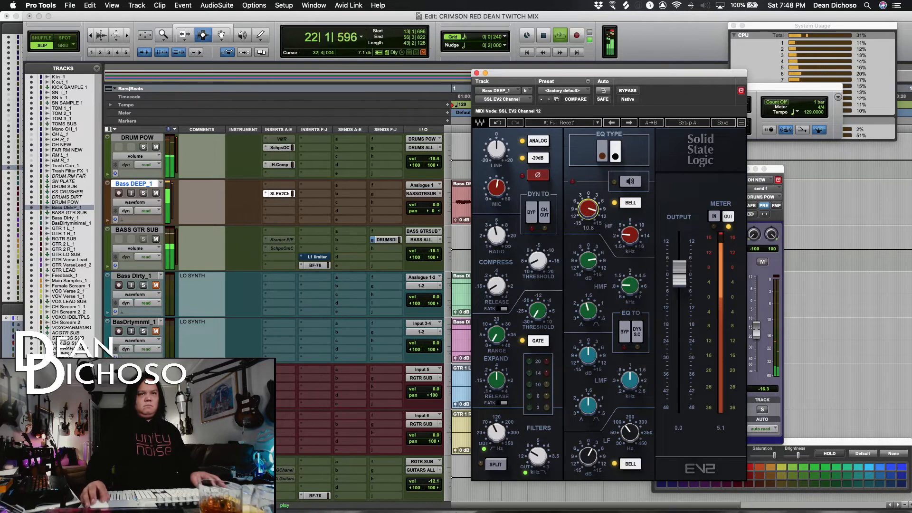
pyautogui.moveTo(594, 266); pyautogui.dragTo(594, 270)
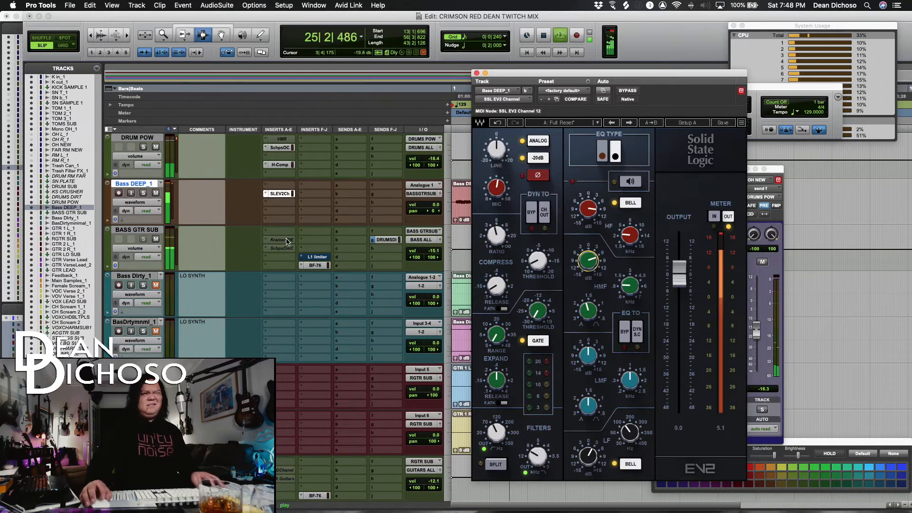
# Open the BF-76 on BASS GTR SUB, and copy the Bus 9 send from KICK SAMPLE 1 to K in_1, showing its level controls.
pyautogui.click(313, 266)
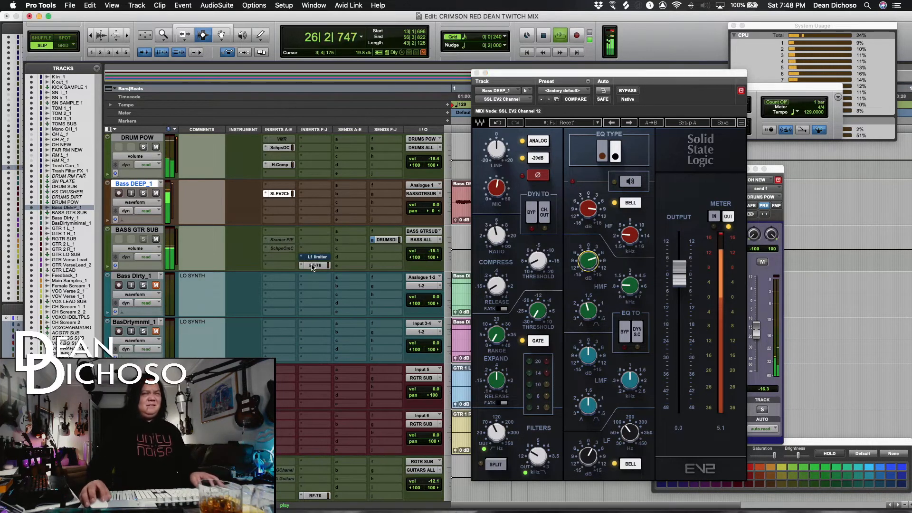
pyautogui.scroll(3, 403, 217)
pyautogui.scroll(10, 403, 217)
pyautogui.press('space')
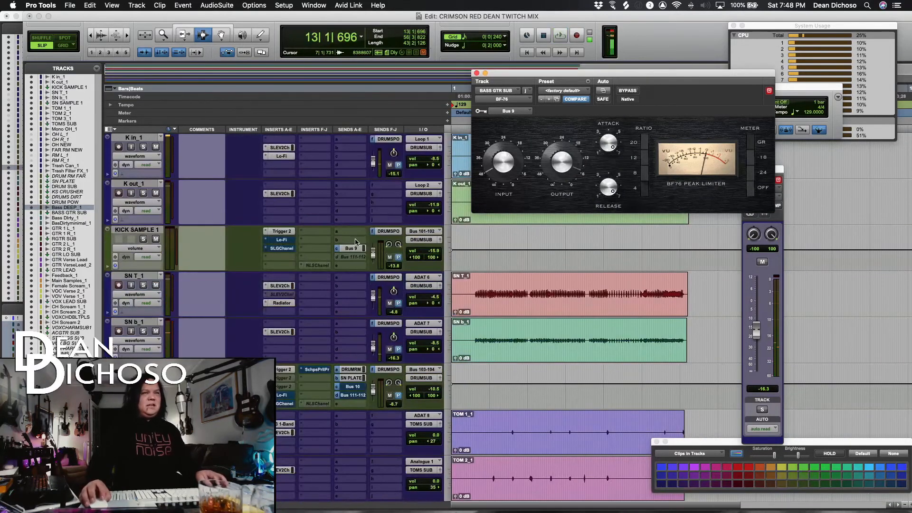
pyautogui.moveTo(354, 248); pyautogui.dragTo(360, 157)
pyautogui.press('space')
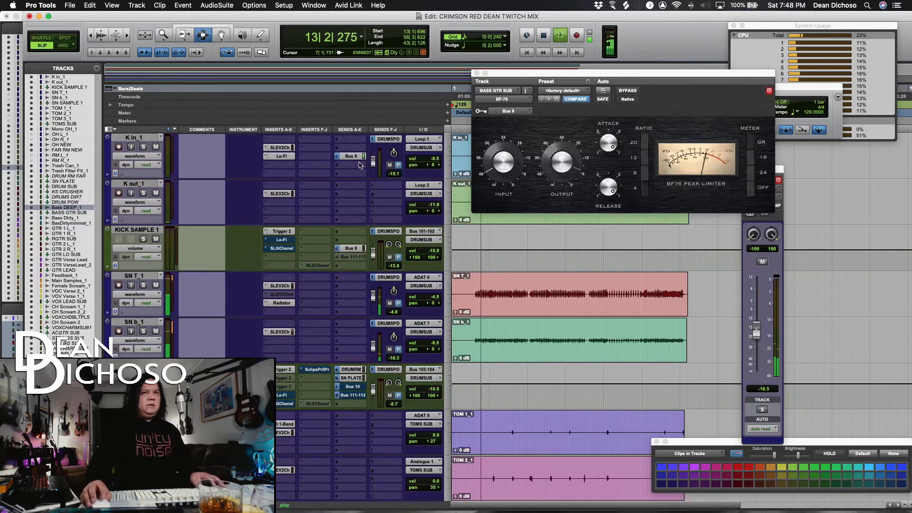
pyautogui.keyDown('super'); pyautogui.click(338, 155); pyautogui.keyUp('super')
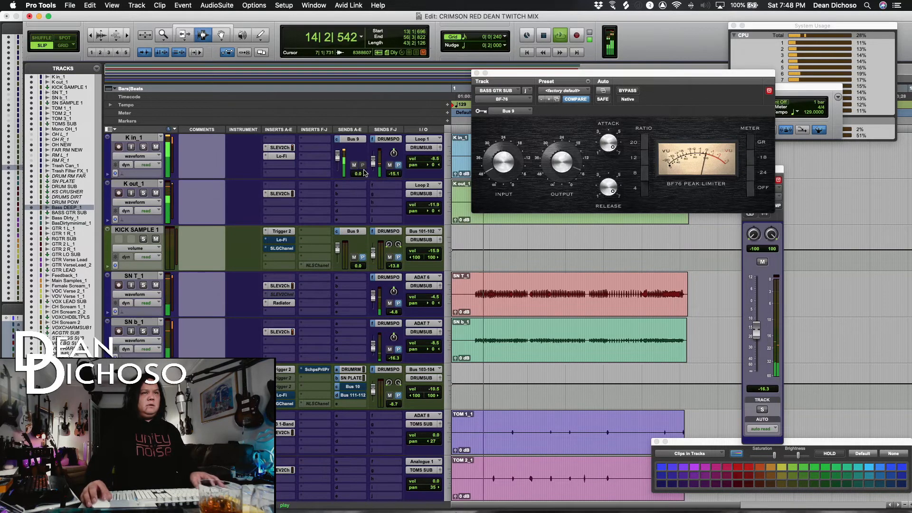
# Adjust the BF-76 input on BASS GTR SUB while auditioning the kick-triggered limiting from bar 13.
pyautogui.click(490, 164)
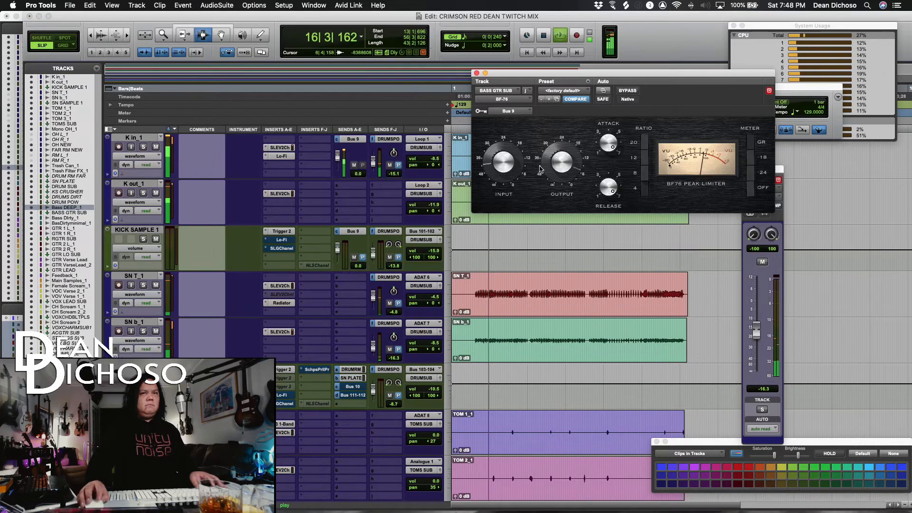
pyautogui.press('space')
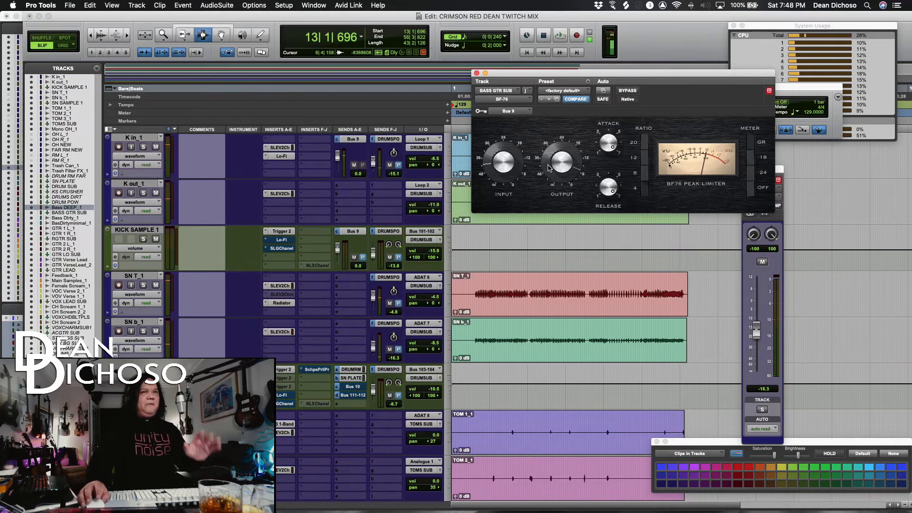
pyautogui.press('space')
pyautogui.press('space')
# Lower the BASS GTR SUB volume to -17.7 dB during playback and reopen the EV2 on Bass DEEP_1.
pyautogui.scroll(-15, 442, 252)
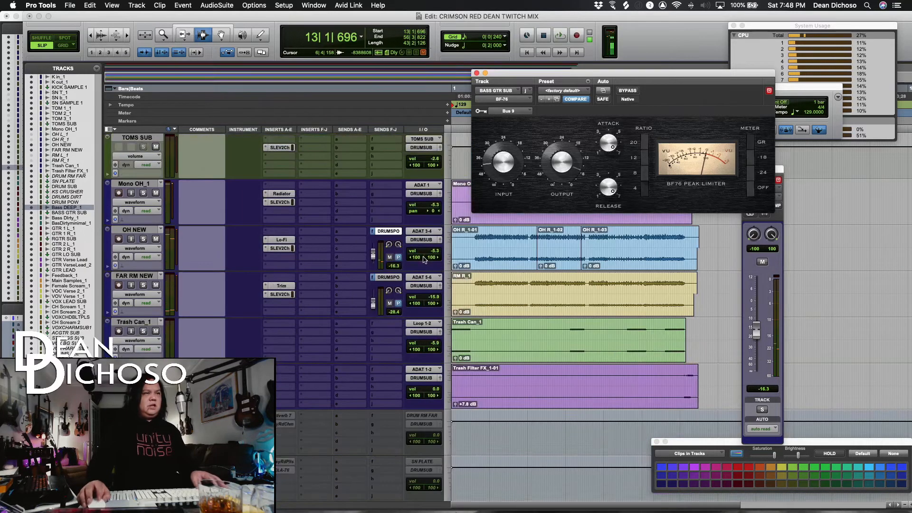
pyautogui.press('space')
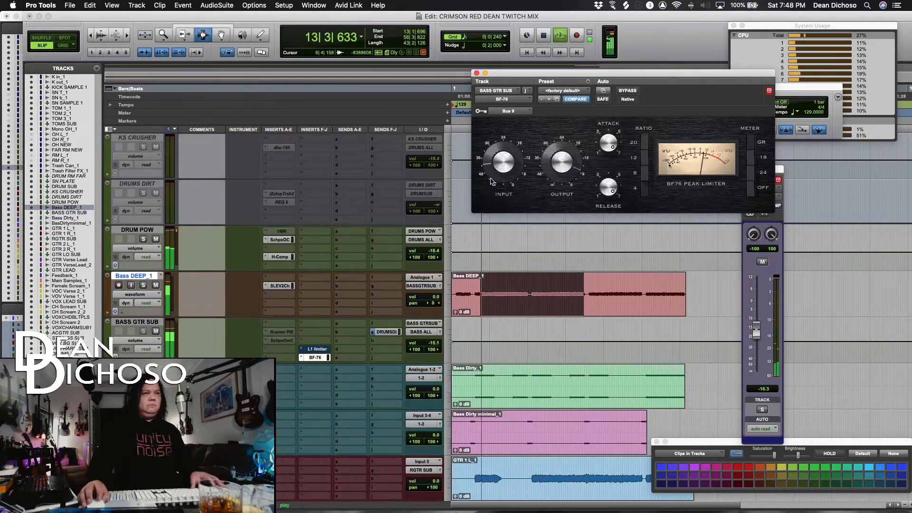
pyautogui.moveTo(435, 343); pyautogui.dragTo(436, 347)
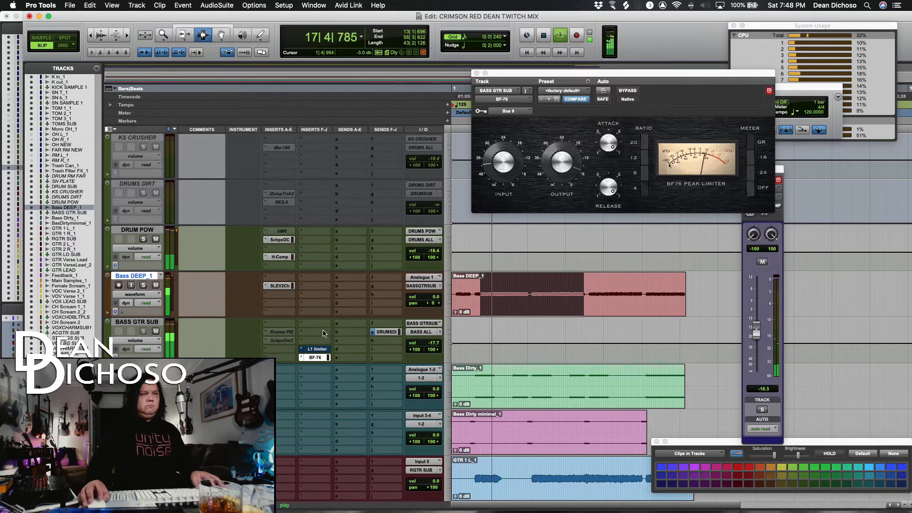
pyautogui.click(284, 287)
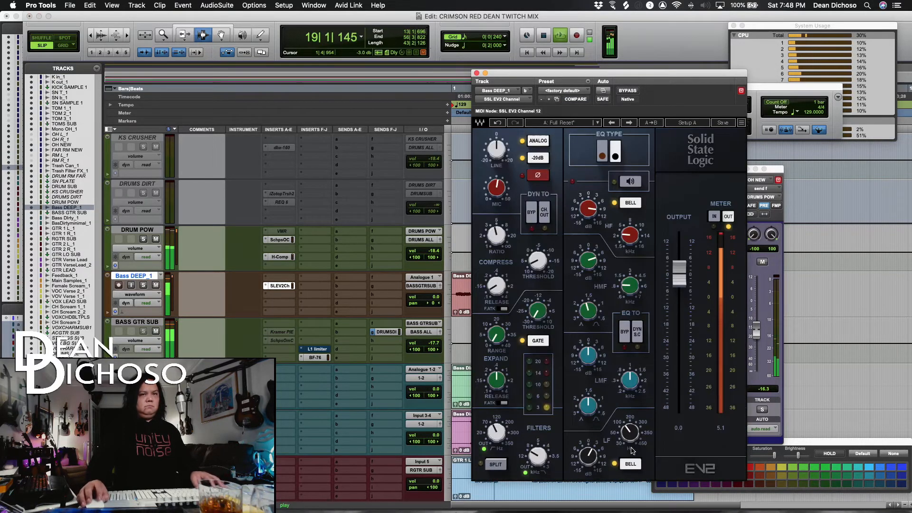
# Raise the EV2's LF gain slightly on Bass DEEP_1 during playback and stop the transport.
pyautogui.moveTo(590, 463); pyautogui.dragTo(591, 457)
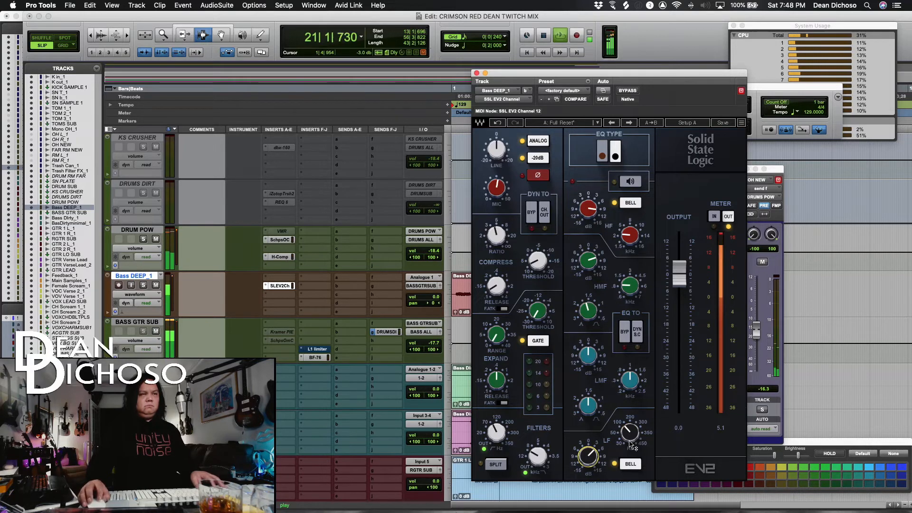
pyautogui.press('space')
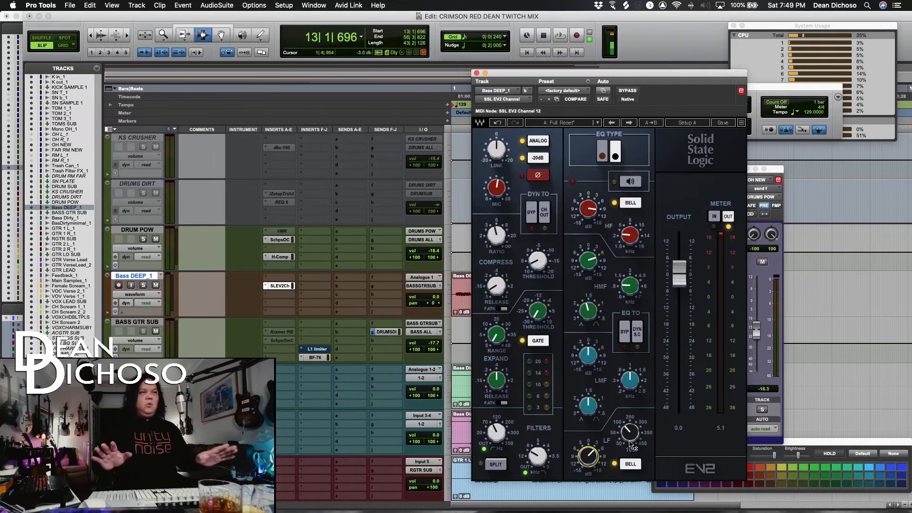
pyautogui.click(130, 277)
pyautogui.press('super+d')
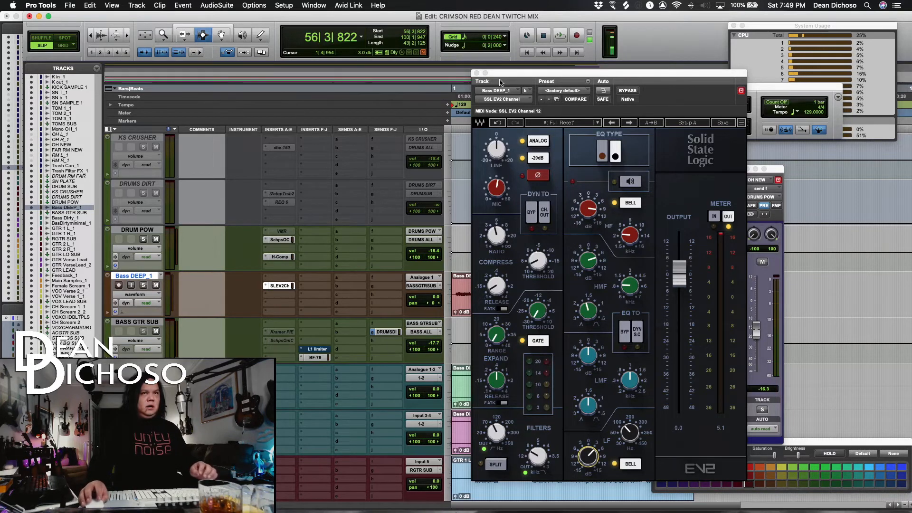
pyautogui.moveTo(500, 83); pyautogui.dragTo(623, 145)
pyautogui.press('super+z')
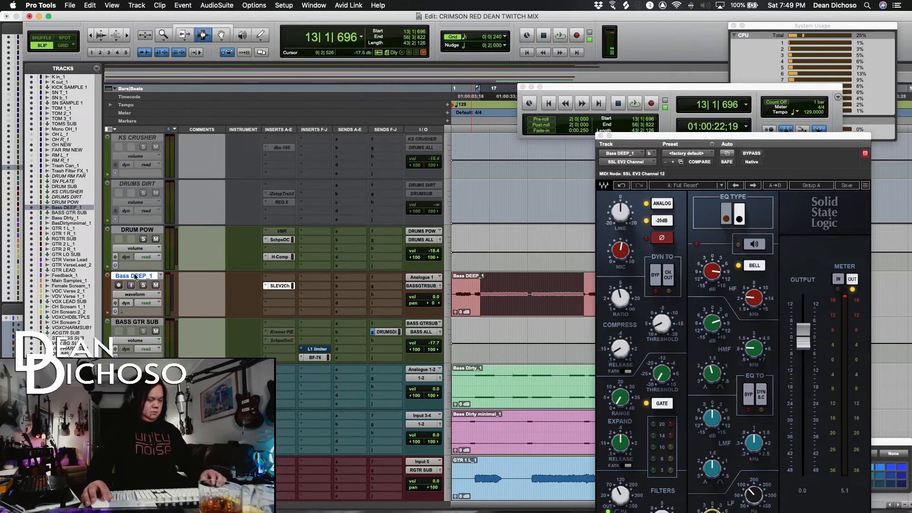
# Duplicate the Bass DEEP_1 track once with its inserts included, placing the copy after the original.
pyautogui.hotkey('alt', 'shift', 'd')
pyautogui.keyDown('alt'); pyautogui.click(439, 220); pyautogui.keyUp('alt')
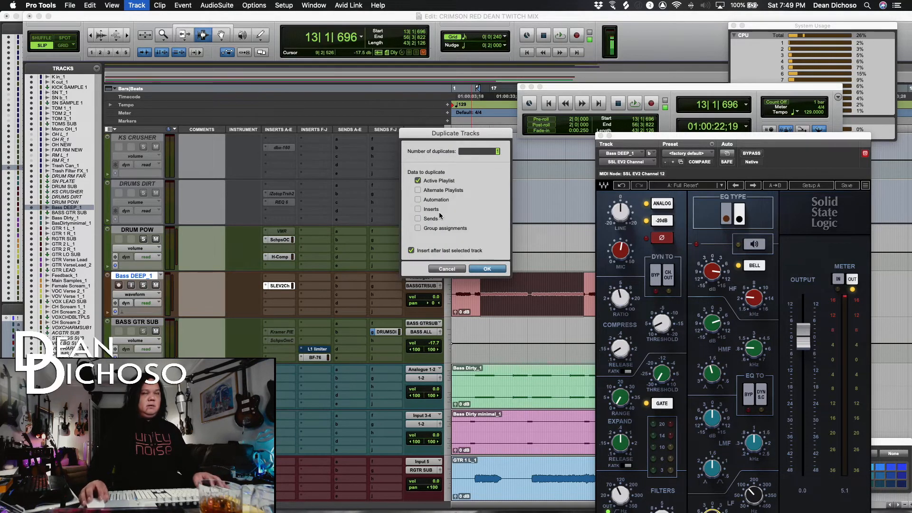
pyautogui.click(484, 269)
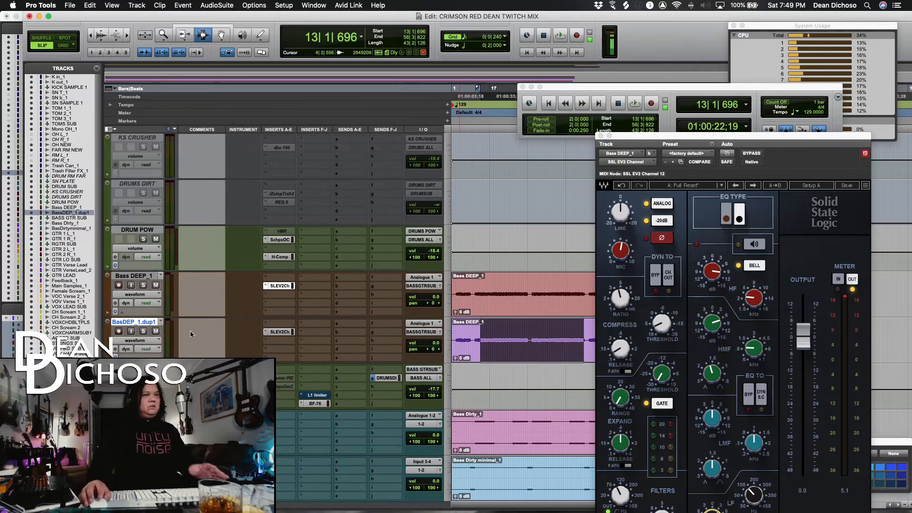
# Route the duplicated Bass DEEP_1 track's output to the BASS ALL bus and move the track below BASS GTR SUB.
pyautogui.click(432, 335)
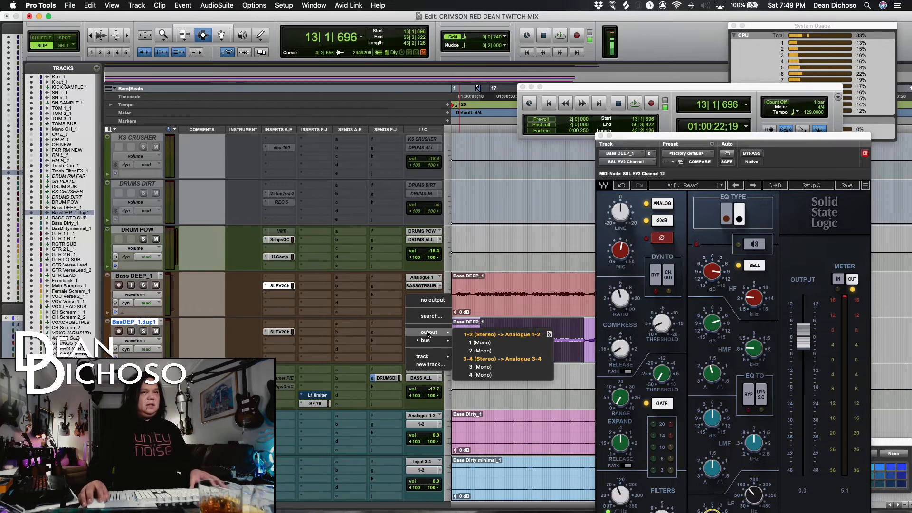
pyautogui.click(354, 320)
pyautogui.click(410, 334)
pyautogui.moveTo(425, 340)
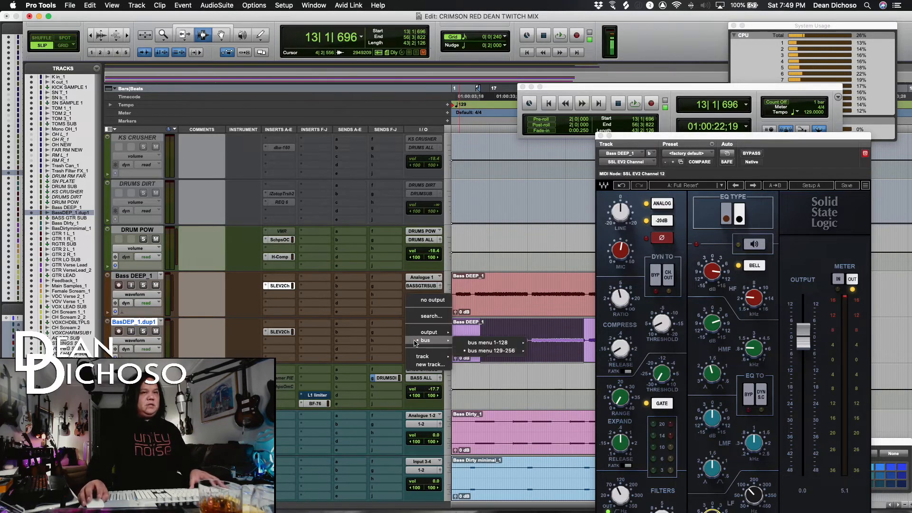
pyautogui.moveTo(492, 351)
pyautogui.scroll(-3, 550, 348)
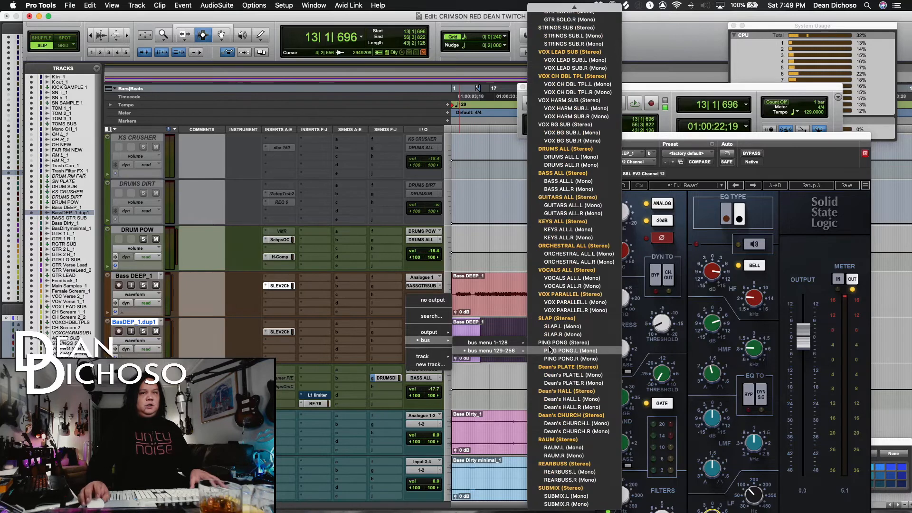
pyautogui.click(596, 173)
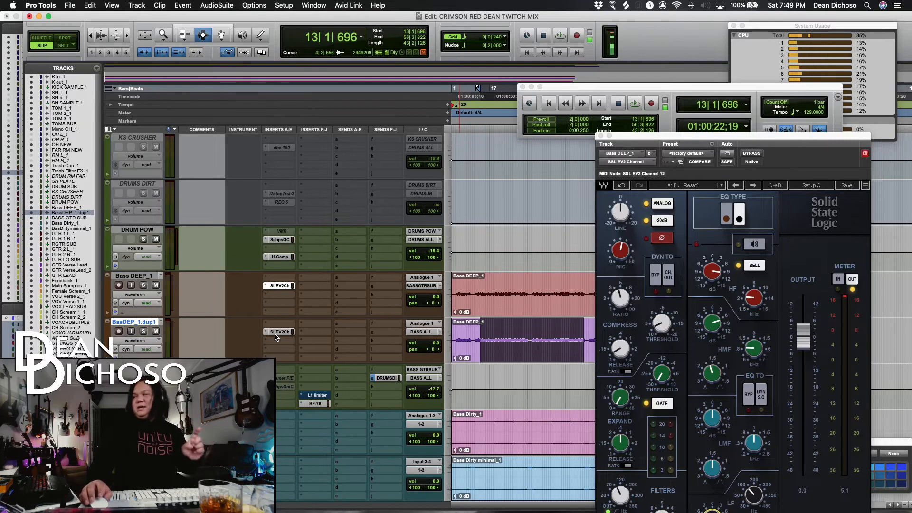
pyautogui.moveTo(141, 324); pyautogui.dragTo(141, 390)
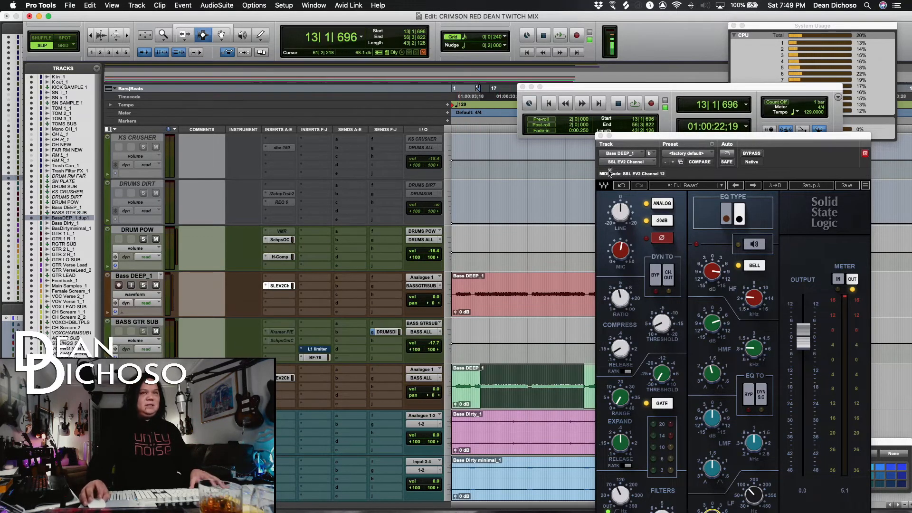
# Replace the SSL EV2 insert on the duplicated bass track with the mono Submarine plug-in, keeping its window in clear view.
pyautogui.moveTo(631, 140); pyautogui.dragTo(721, 175)
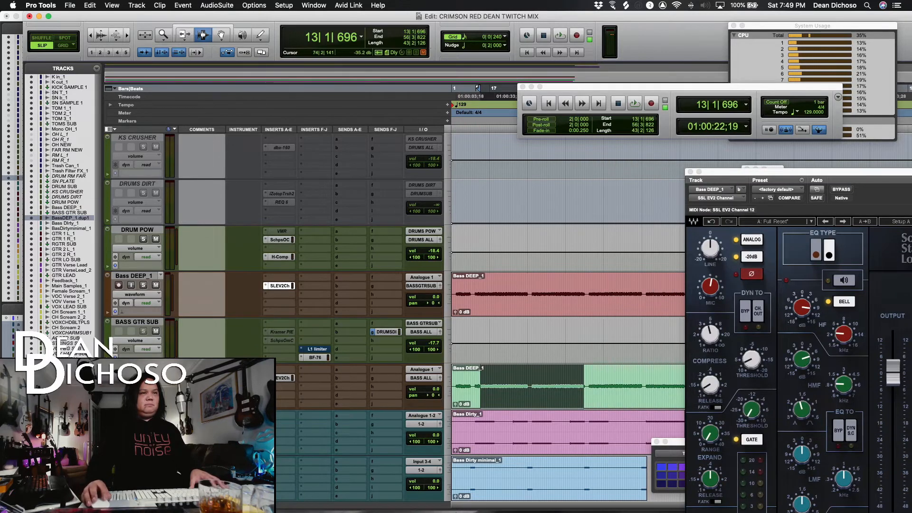
pyautogui.click(285, 378)
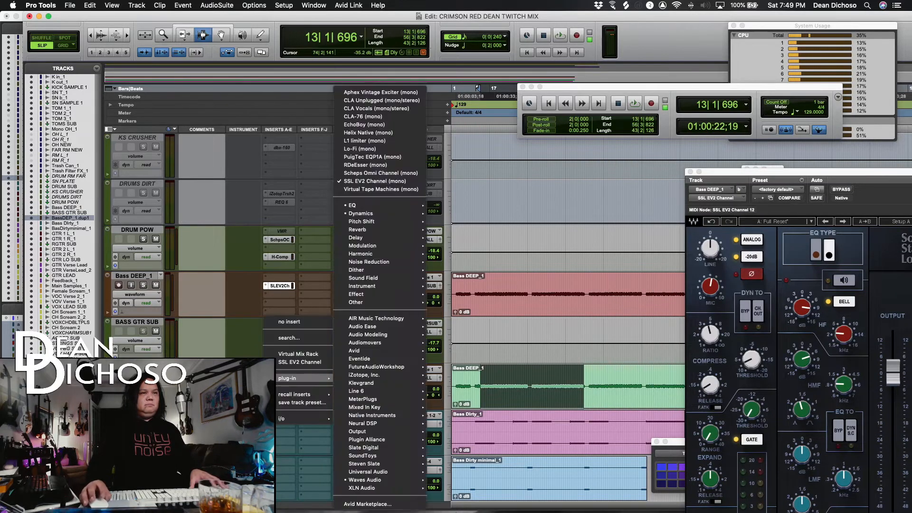
pyautogui.click(288, 338)
pyautogui.press('BackSpace')
pyautogui.write('sub')
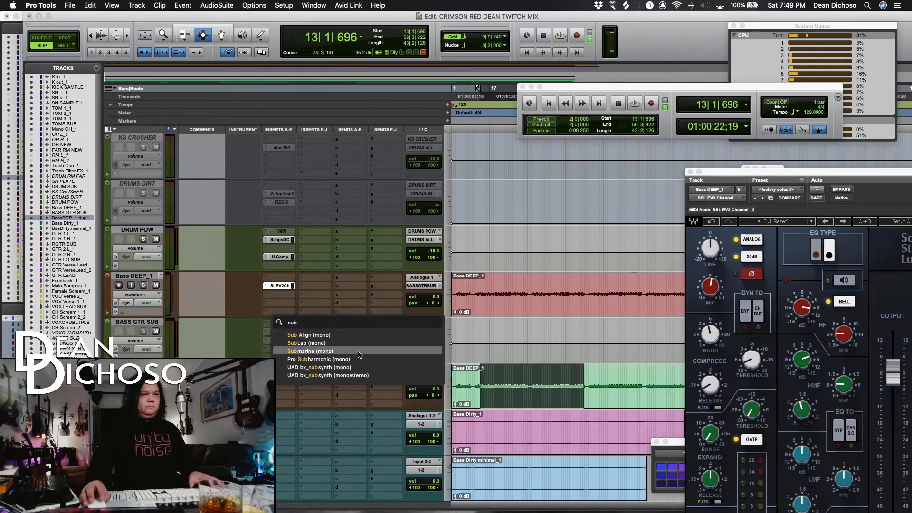
pyautogui.click(333, 351)
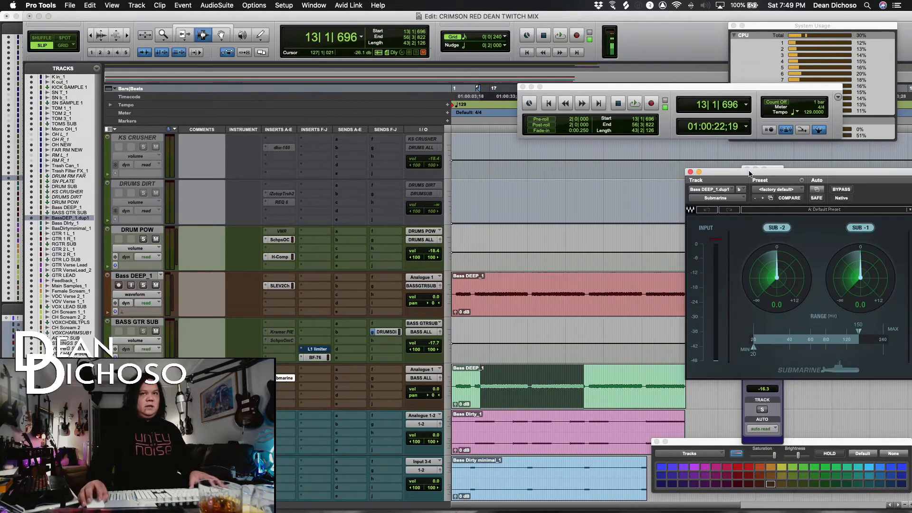
pyautogui.moveTo(750, 173); pyautogui.dragTo(535, 123)
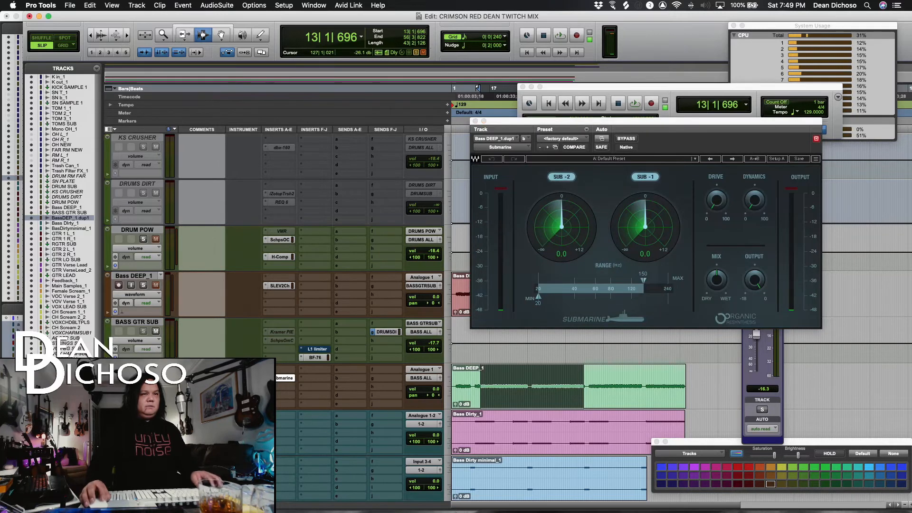
# Raise Submarine's SUB -1 level to 7.0 and its drive to 59.0 while auditioning from bar 13.
pyautogui.press('space')
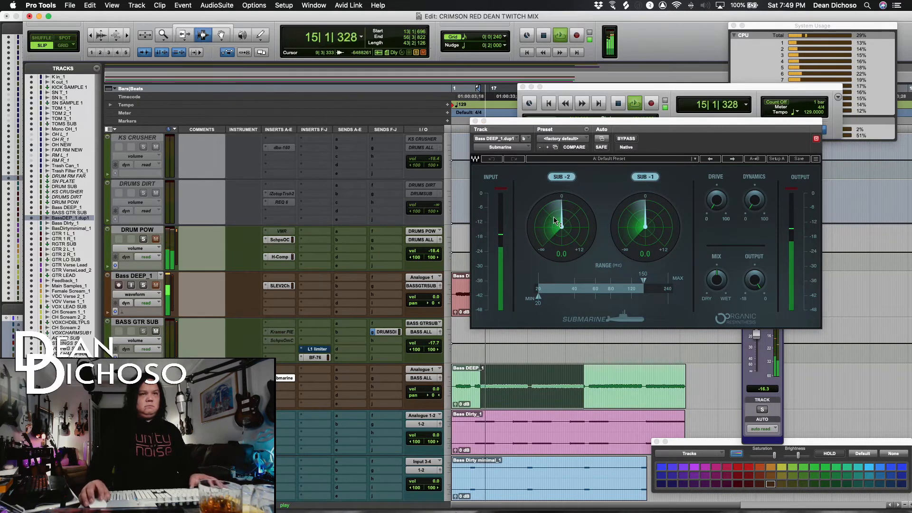
pyautogui.moveTo(649, 221); pyautogui.dragTo(649, 190)
pyautogui.moveTo(712, 213)
pyautogui.mouseDown()
pyautogui.moveTo(711, 198)
pyautogui.moveTo(716, 204)
pyautogui.mouseUp()
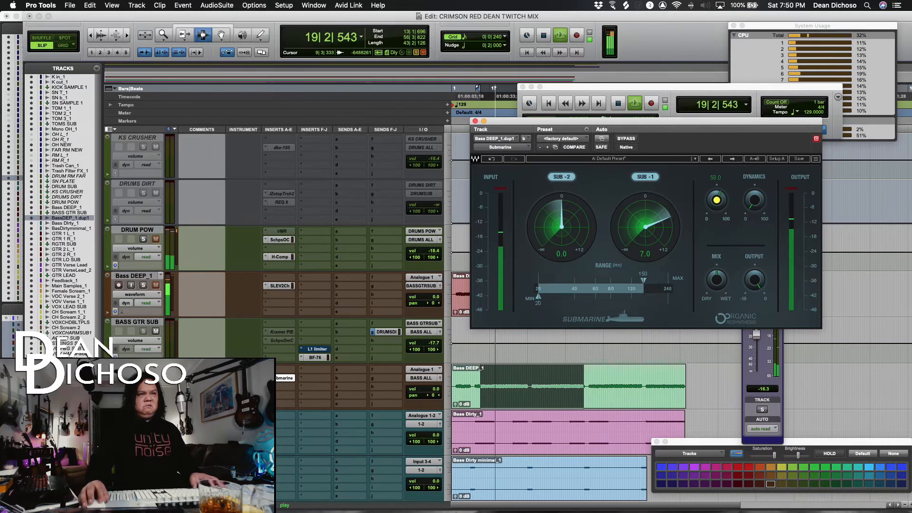
pyautogui.press('space')
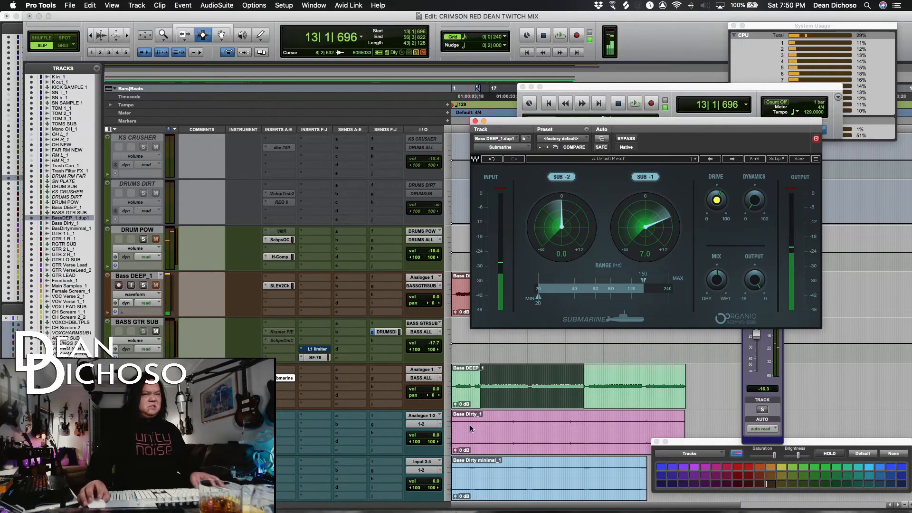
pyautogui.press('space')
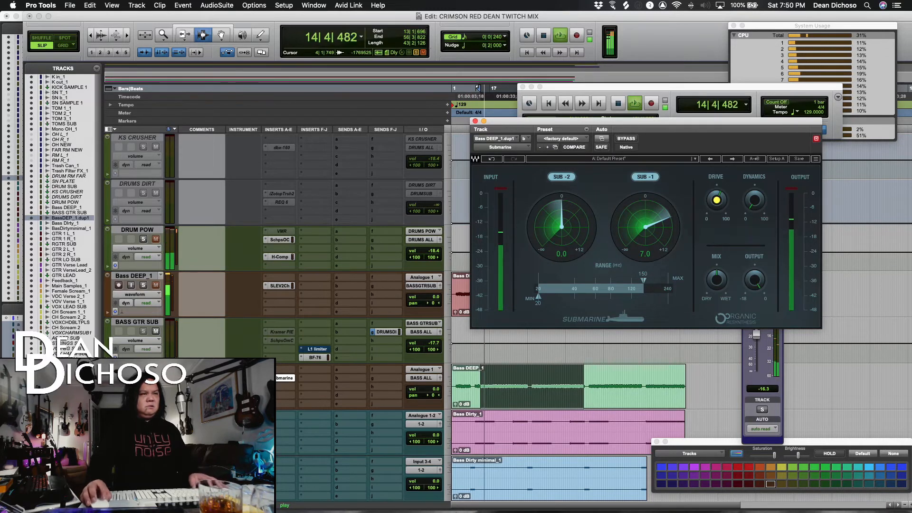
pyautogui.press('space')
# Move the duplicated bass track directly below Bass DEEP_1 and route its output to the BASS GTR SUB stereo bus.
pyautogui.moveTo(137, 368); pyautogui.dragTo(139, 323)
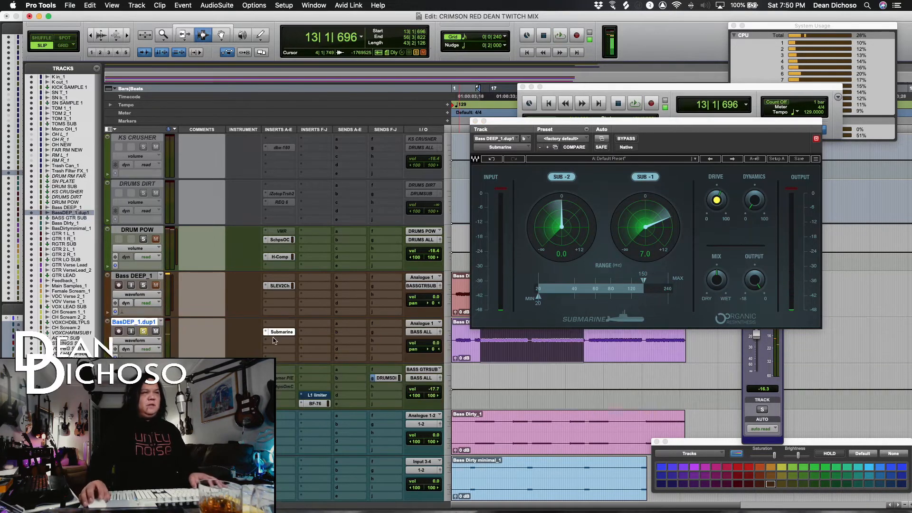
pyautogui.click(422, 323)
pyautogui.moveTo(424, 342)
pyautogui.moveTo(493, 351)
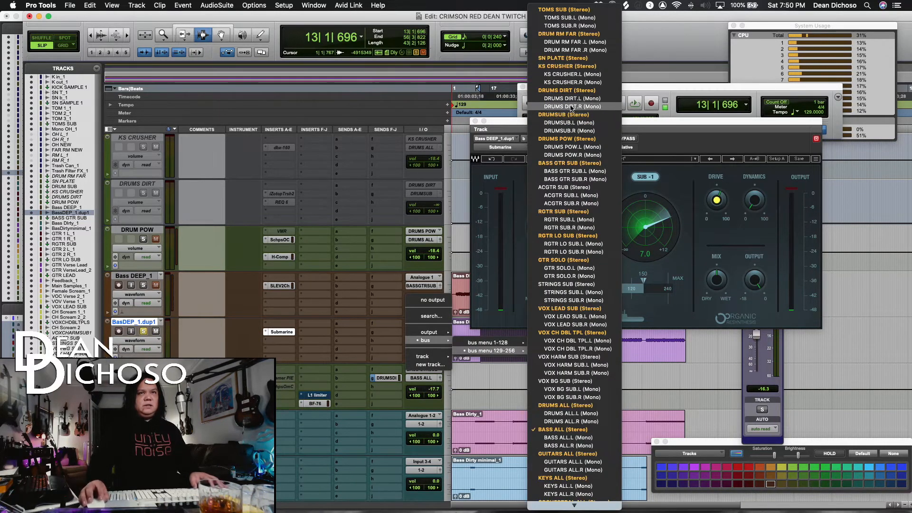
pyautogui.click(576, 164)
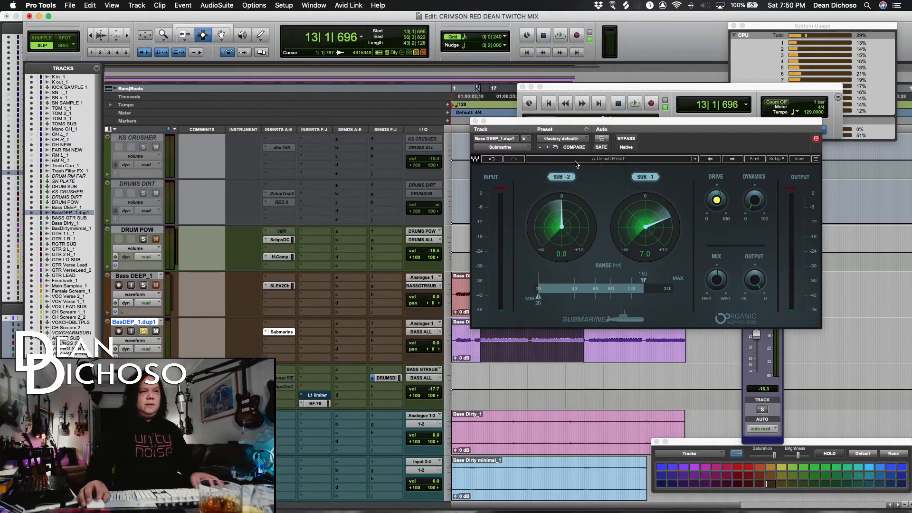
# Solo Bass DEEP_1 and balance levels during playback: BASS GTR SUB at -11.1 dB, Bass DEEP_1 at -8.2 dB, the duplicate at -13.8 dB.
pyautogui.press('space')
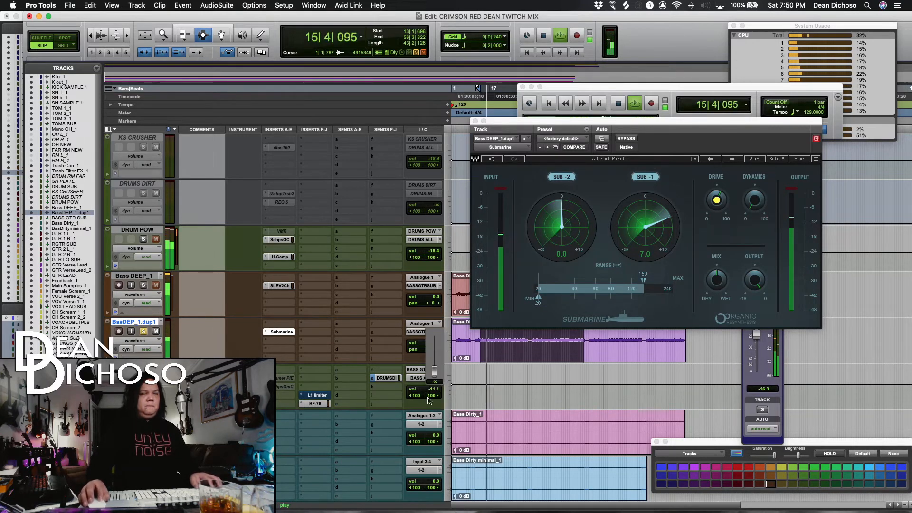
pyautogui.press('space')
pyautogui.click(145, 286)
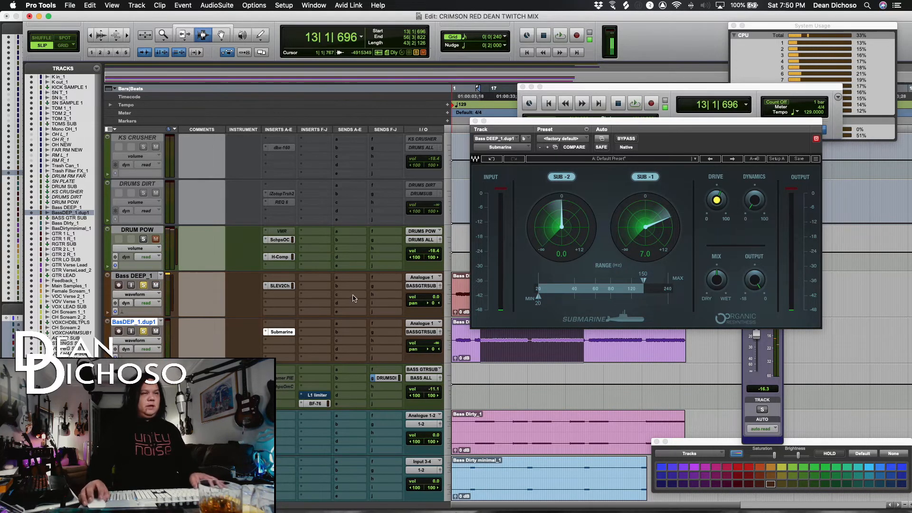
pyautogui.press('space')
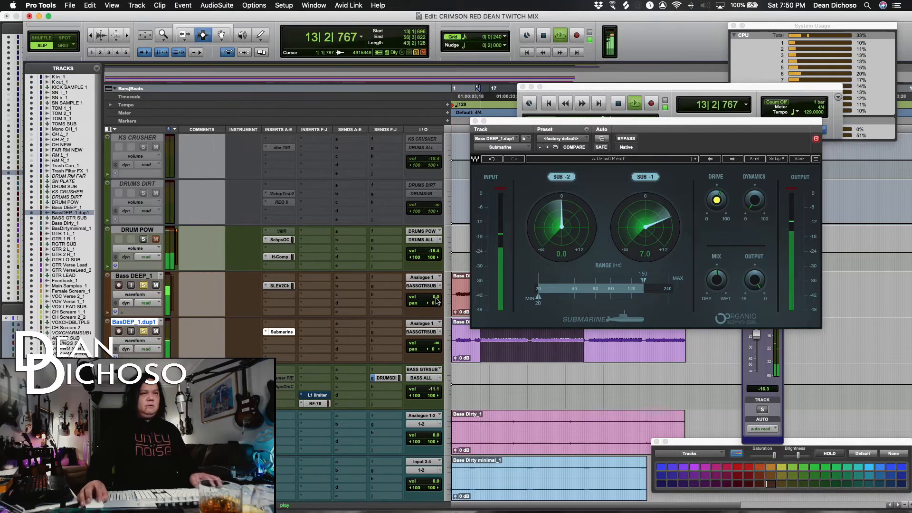
pyautogui.moveTo(436, 297); pyautogui.dragTo(437, 304)
pyautogui.moveTo(432, 343); pyautogui.dragTo(435, 325)
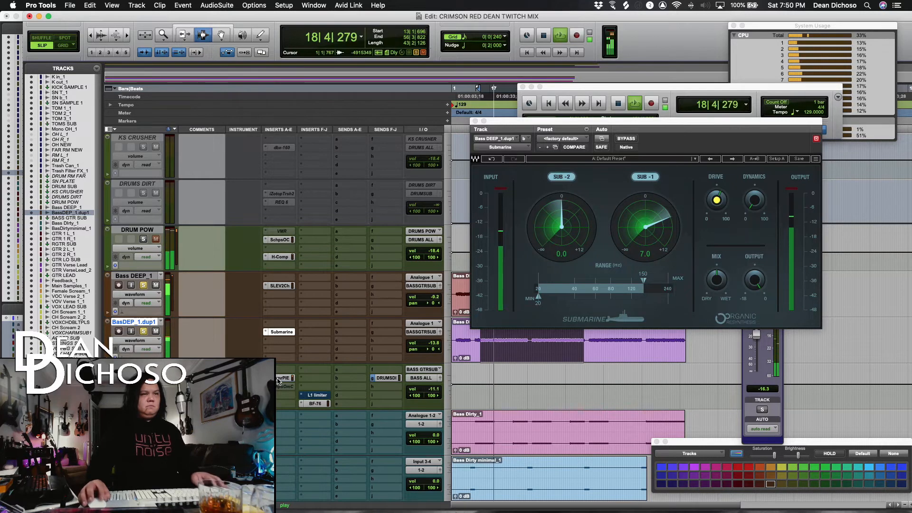
# Activate and open the Kramer PIE on BASS GTR SUB and adjust its threshold during playback.
pyautogui.click(280, 379)
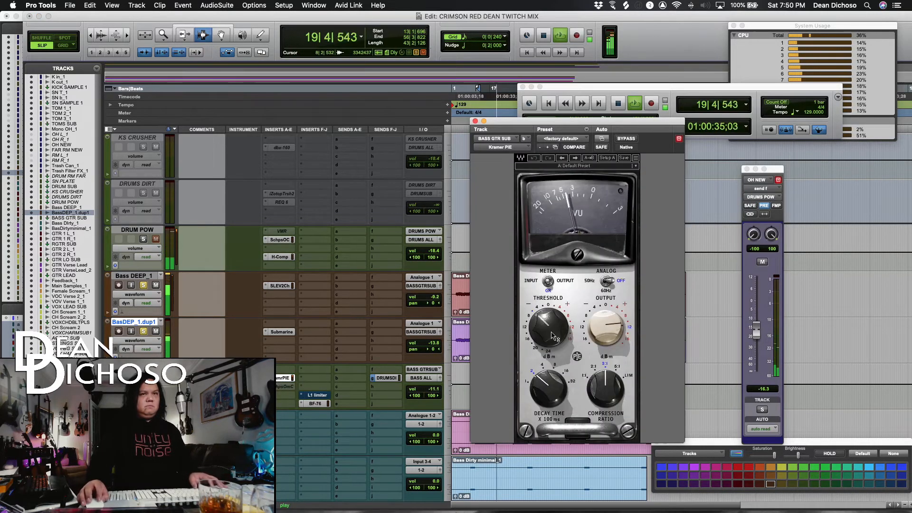
pyautogui.click(545, 391)
pyautogui.click(538, 331)
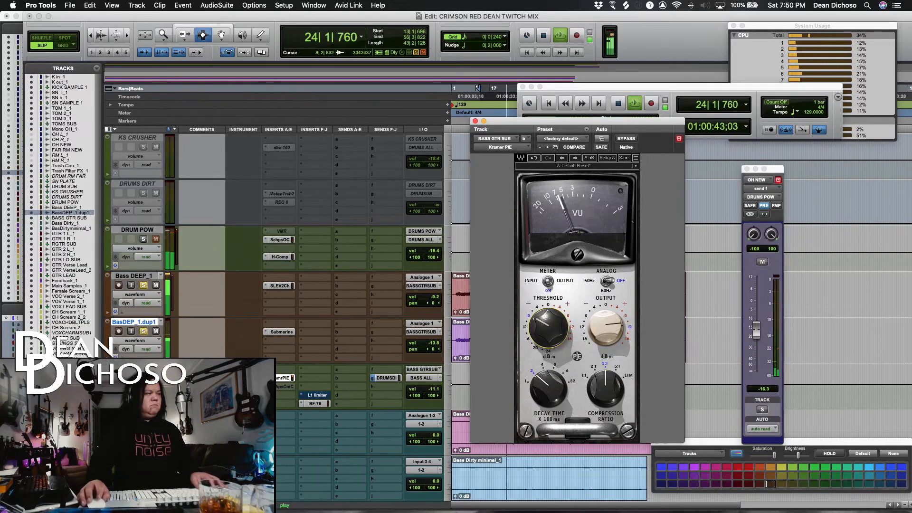
pyautogui.press('space')
# Enable the L1 limiter on BASS GTR SUB, set its threshold to -11.2, and lower the track's volume to -23.7 dB during playback.
pyautogui.click(316, 395)
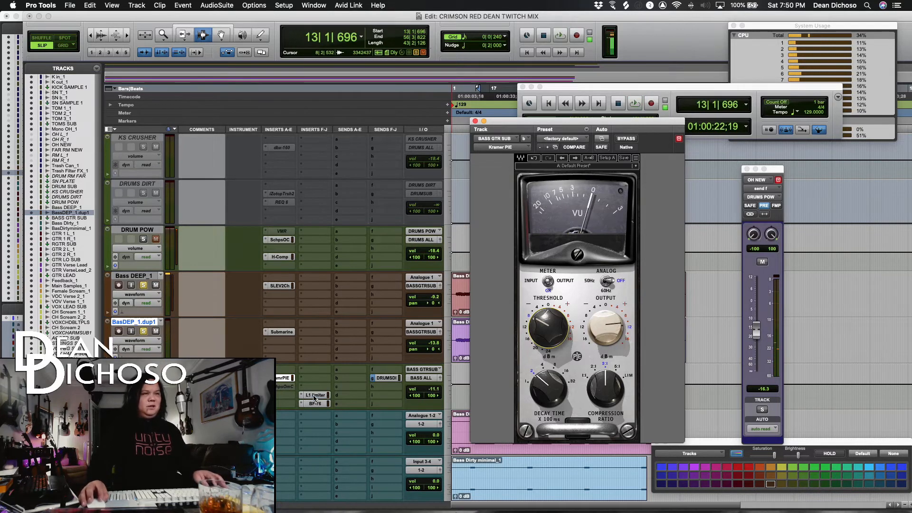
pyautogui.press('space')
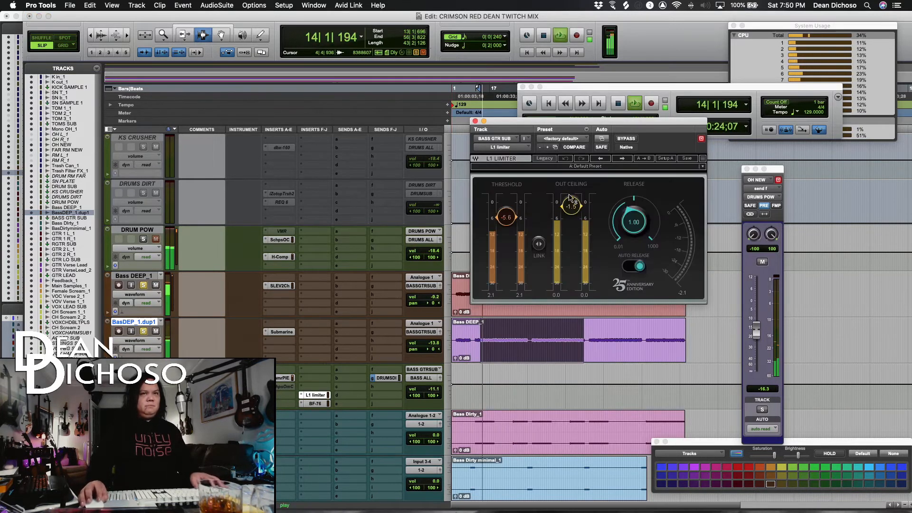
pyautogui.moveTo(435, 391); pyautogui.dragTo(436, 397)
pyautogui.moveTo(506, 217); pyautogui.dragTo(510, 235)
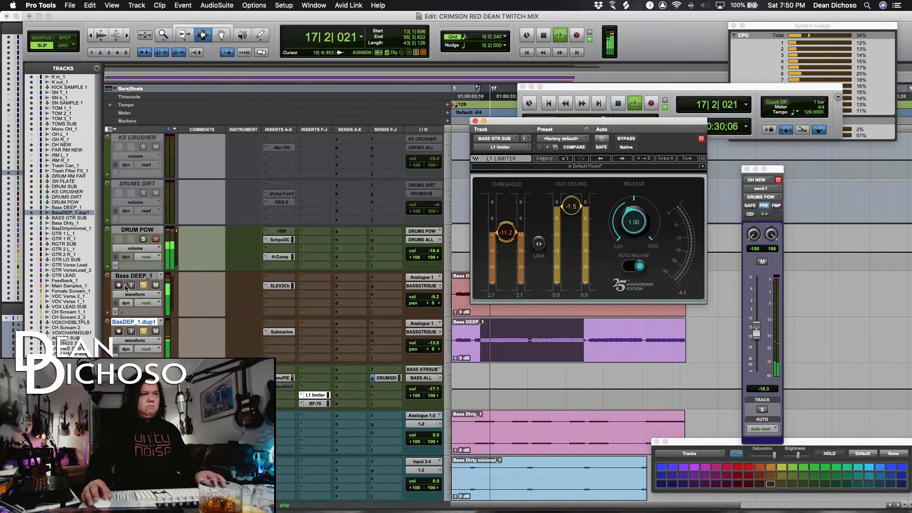
pyautogui.click(175, 296)
pyautogui.moveTo(436, 390); pyautogui.dragTo(435, 397)
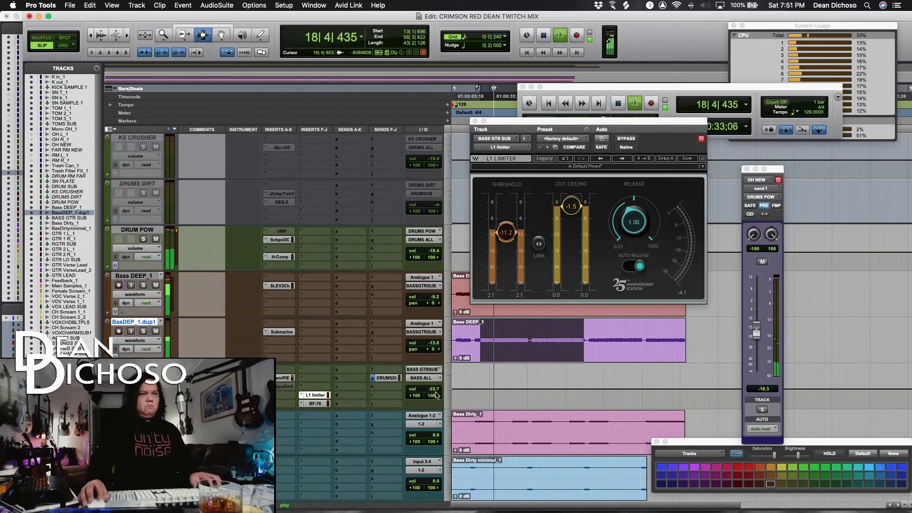
# Reopen the EV2 on Bass DEEP_1, reduce its HF gain to 6.2 dB, and fine-tune the LF frequency during playback.
pyautogui.click(281, 286)
pyautogui.moveTo(587, 257); pyautogui.dragTo(587, 261)
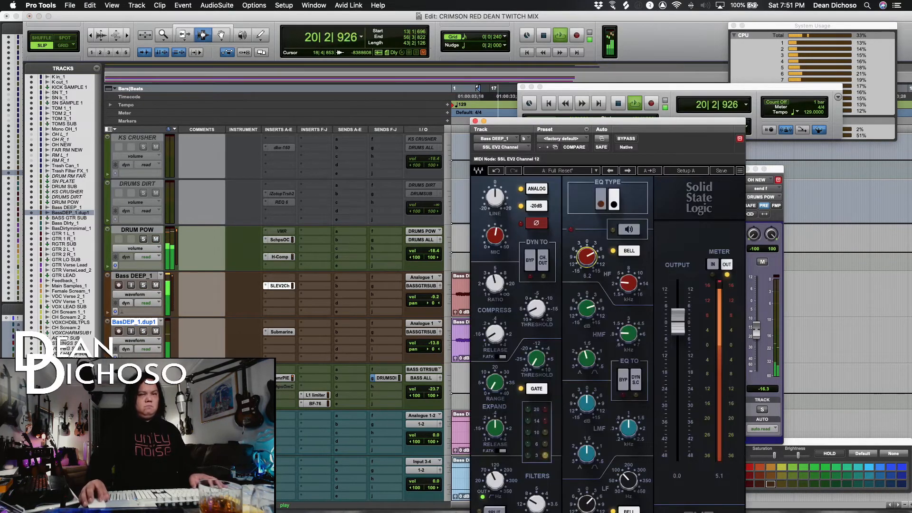
pyautogui.moveTo(628, 480); pyautogui.dragTo(626, 479)
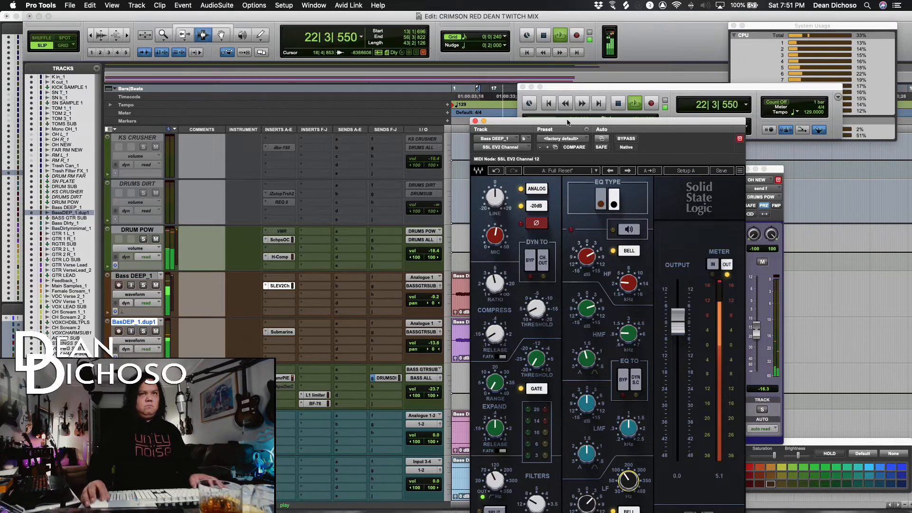
# Check the BF-76 limiter on BASS GTR SUB and raise the track's volume to -22.7 dB during playback.
pyautogui.moveTo(567, 122); pyautogui.dragTo(563, 72)
pyautogui.click(582, 454)
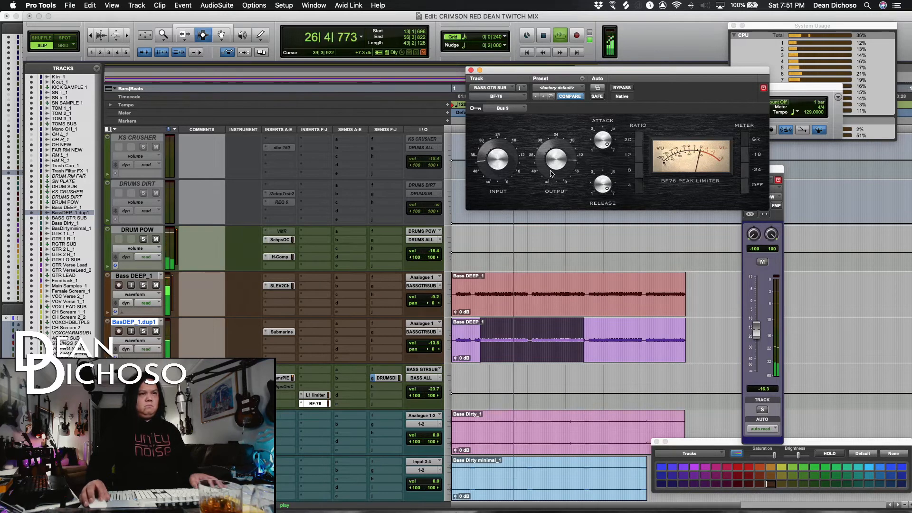
pyautogui.moveTo(434, 393); pyautogui.dragTo(437, 391)
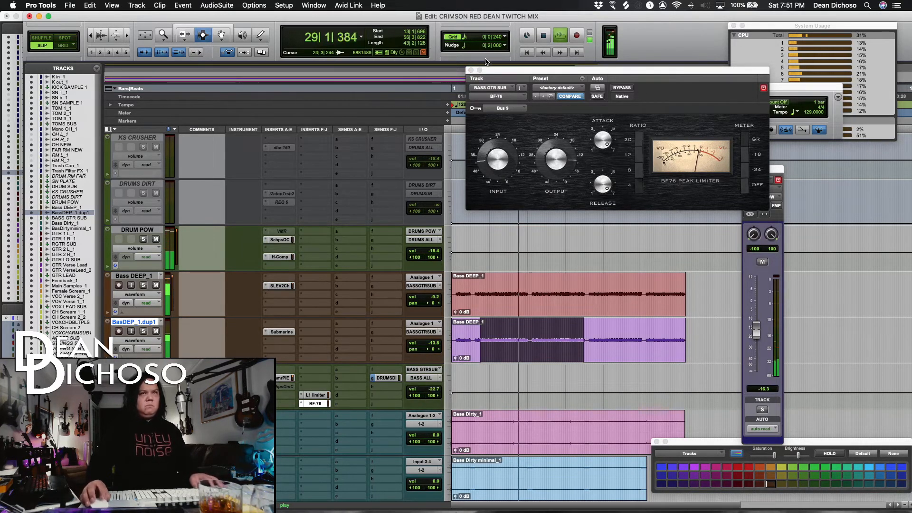
pyautogui.click(473, 71)
pyautogui.press('space')
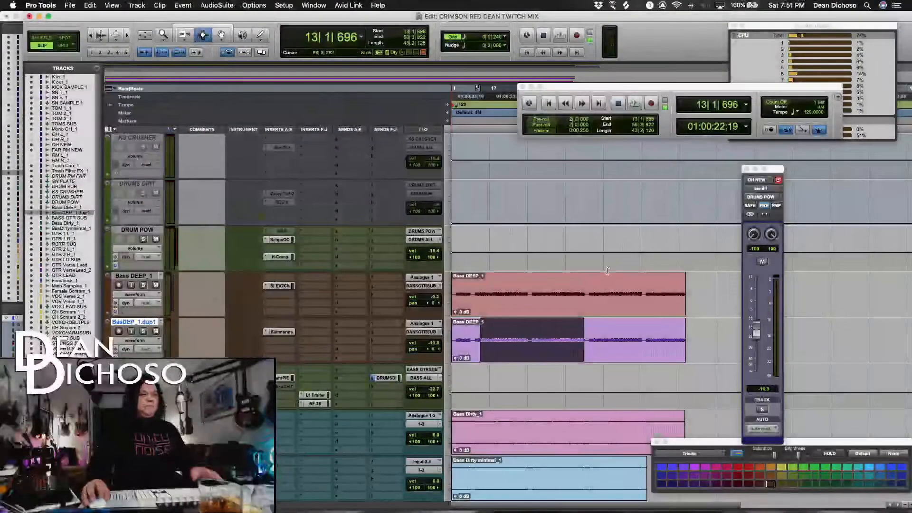
# Select the inactive SN PLATE track below the drum tracks and make it active.
pyautogui.scroll(7, 607, 270)
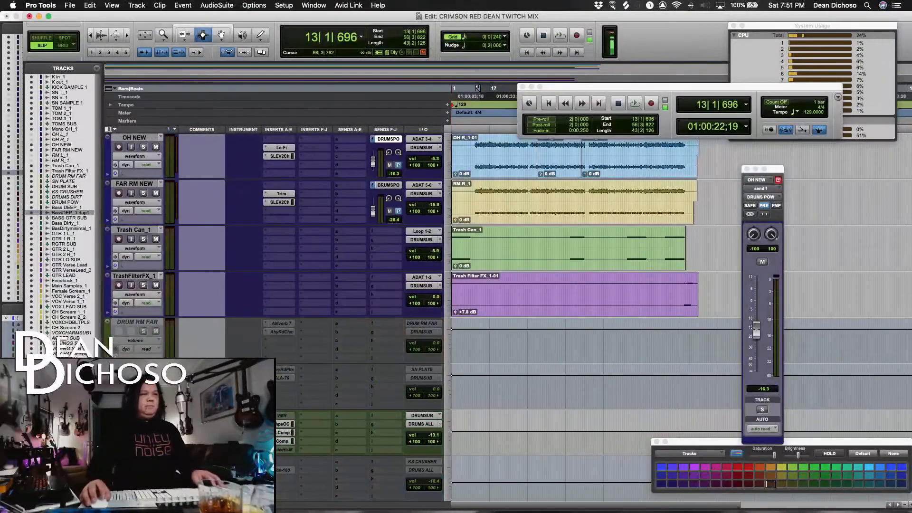
pyautogui.press('p')
pyautogui.press('p')
pyautogui.press('p')
pyautogui.press('p')
pyautogui.press('p')
pyautogui.press('p')
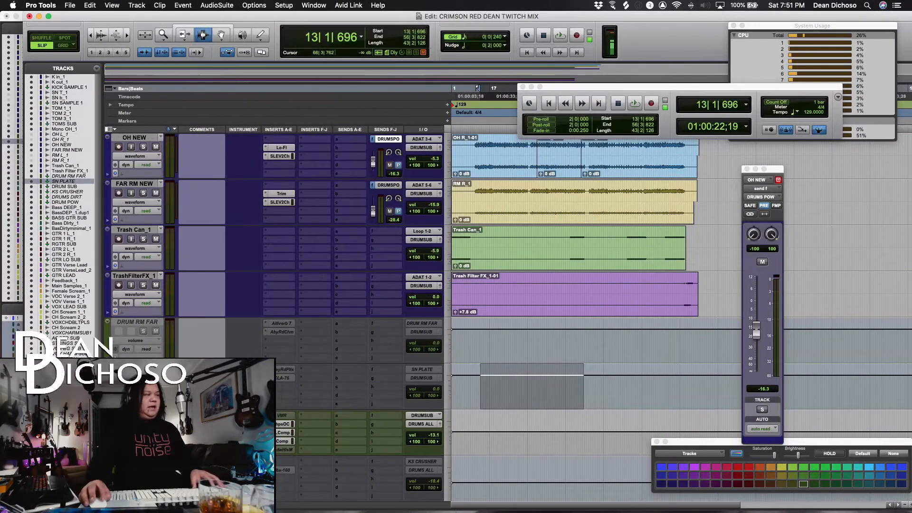
pyautogui.press('ctrl+super+a')
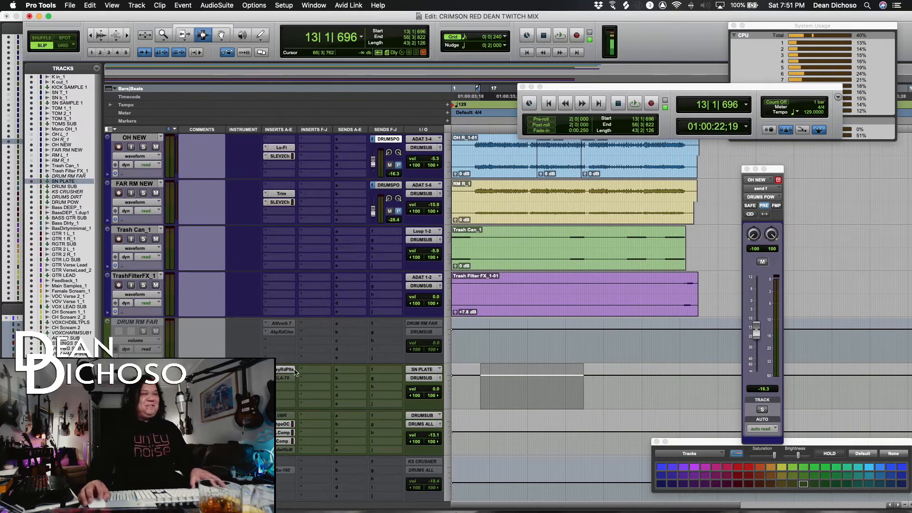
# Audition briefly with SN PLATE active and open its Abbey Road Plates reverb, placing it clear of the mix columns.
pyautogui.press('space')
pyautogui.press('space')
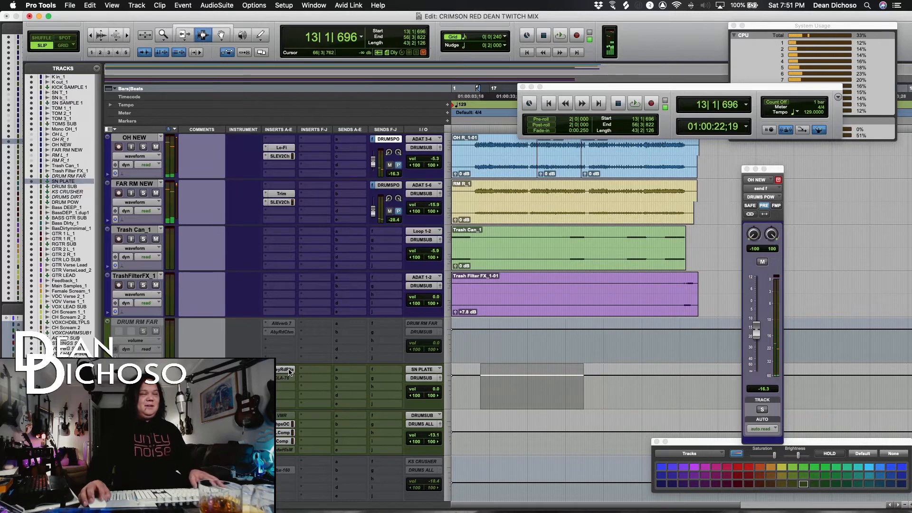
pyautogui.click(287, 370)
pyautogui.moveTo(562, 70); pyautogui.dragTo(655, 213)
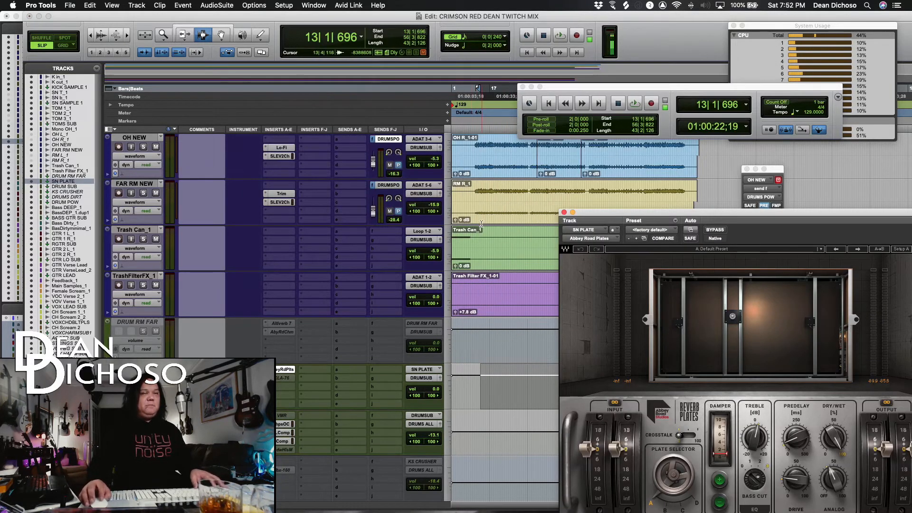
# Add an SN PLATE send to SN T_1, raise it to -6.1 dB, and check the track's solo during playback.
pyautogui.scroll(6, 481, 224)
pyautogui.scroll(5, 482, 224)
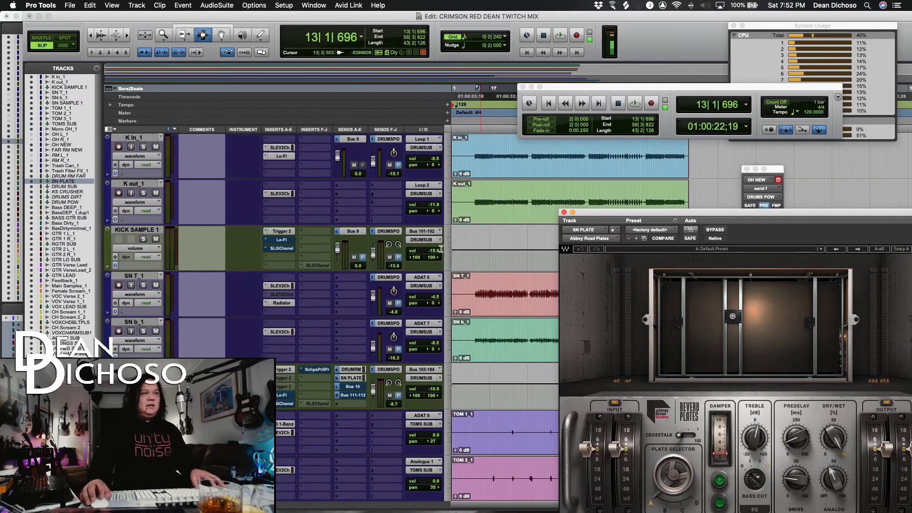
pyautogui.press('space')
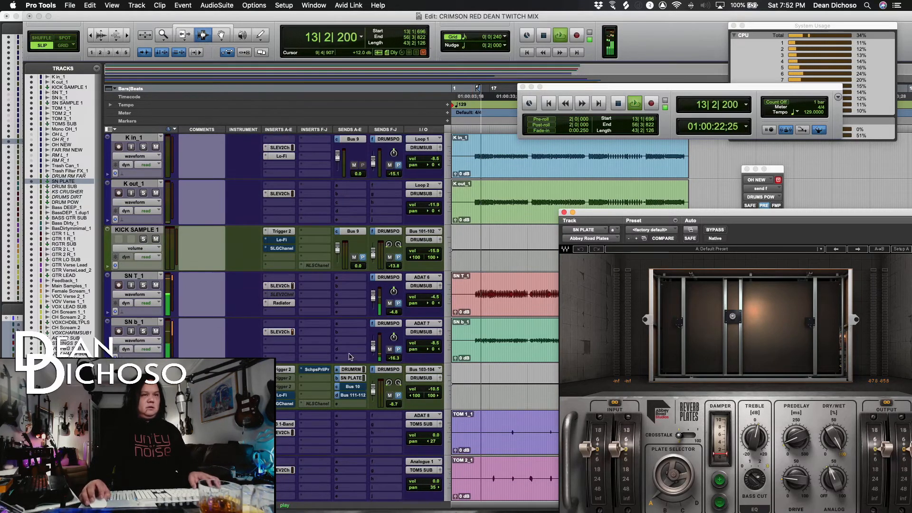
pyautogui.press('space')
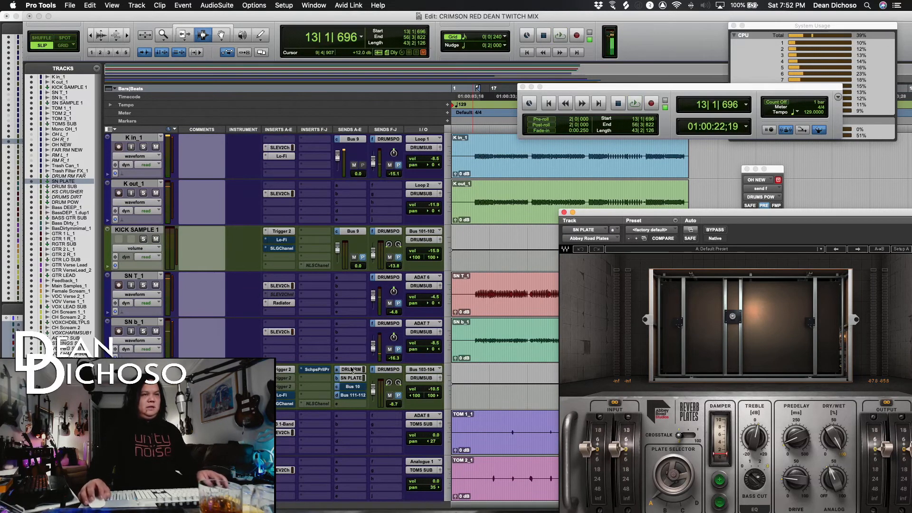
pyautogui.click(350, 369)
pyautogui.moveTo(355, 287); pyautogui.dragTo(355, 287)
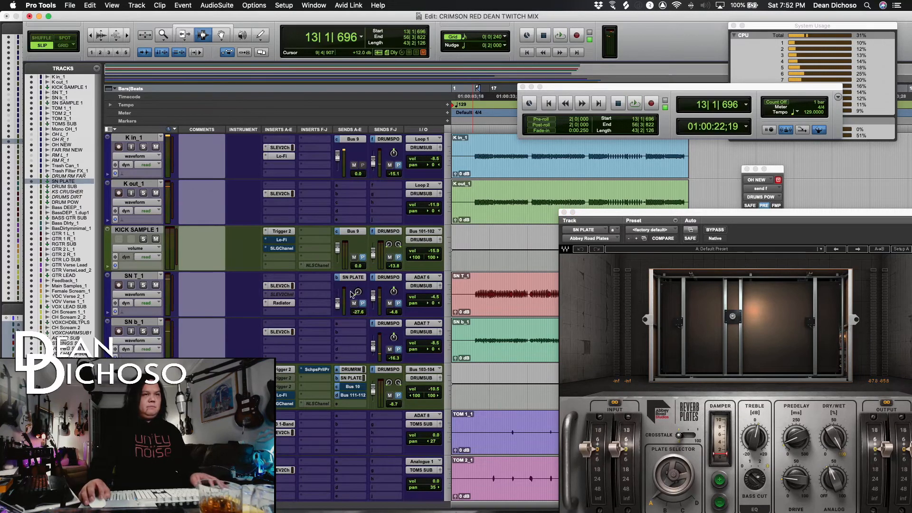
pyautogui.press('space')
pyautogui.moveTo(338, 307); pyautogui.dragTo(339, 300)
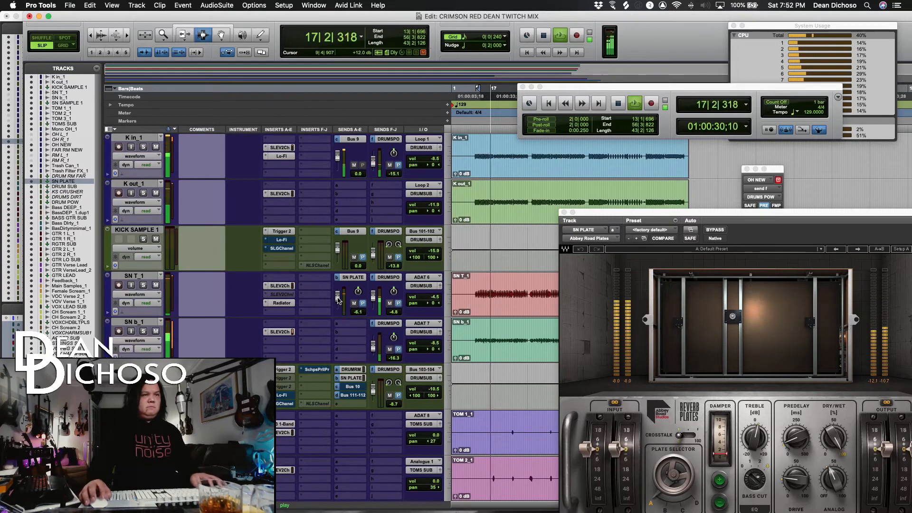
pyautogui.click(144, 285)
pyautogui.click(143, 285)
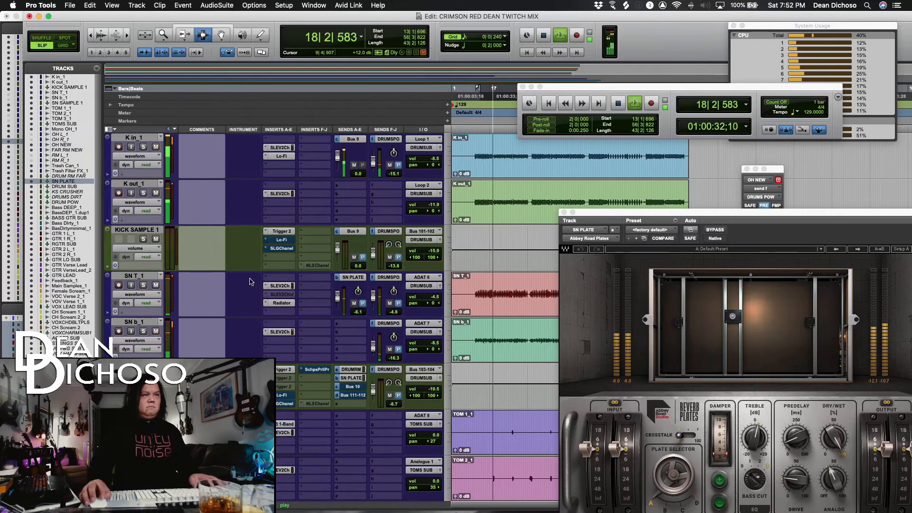
# Place the playback position just before a tom hit on TOM 2_1 and audition it.
pyautogui.moveTo(611, 213); pyautogui.dragTo(711, 224)
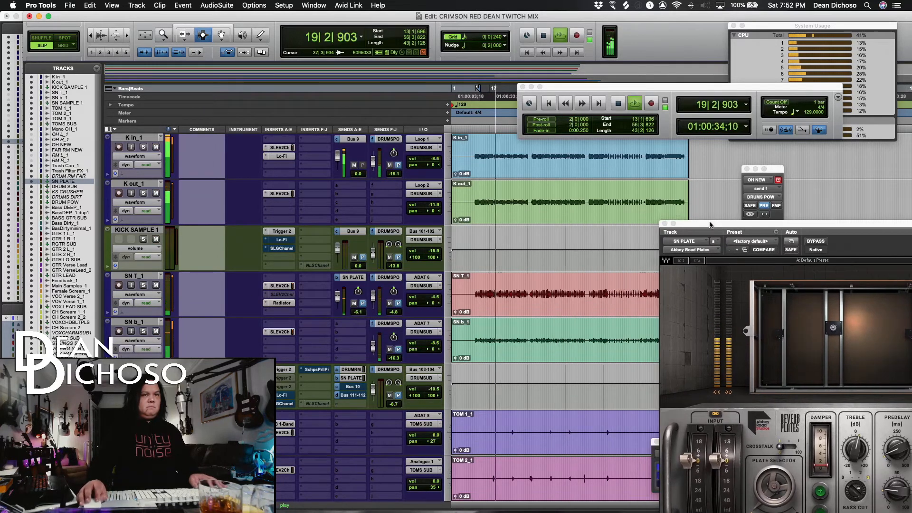
pyautogui.scroll(-3, 541, 291)
pyautogui.scroll(-1, 542, 291)
pyautogui.press('space')
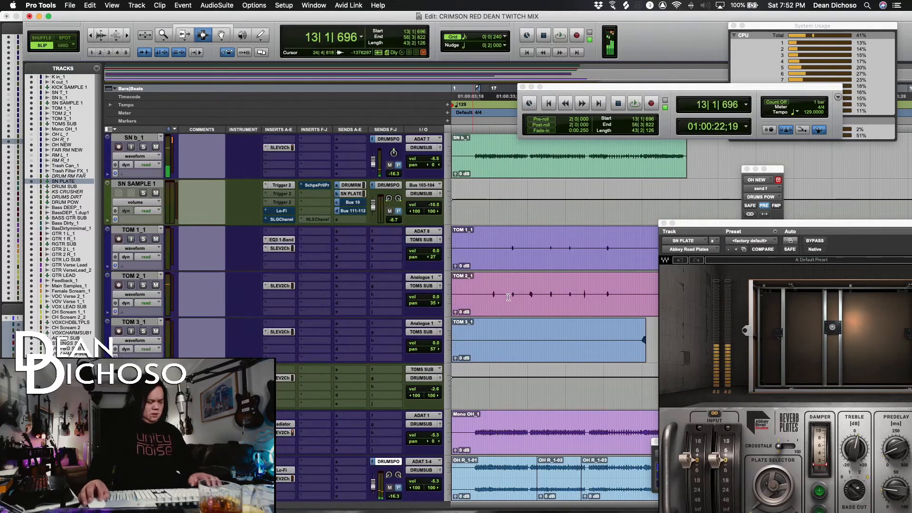
pyautogui.click(524, 301)
pyautogui.press('space')
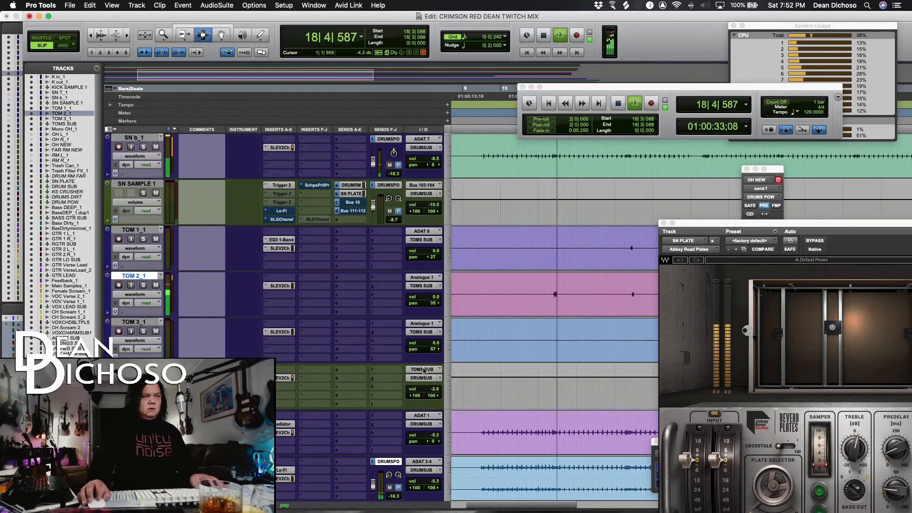
pyautogui.press('space')
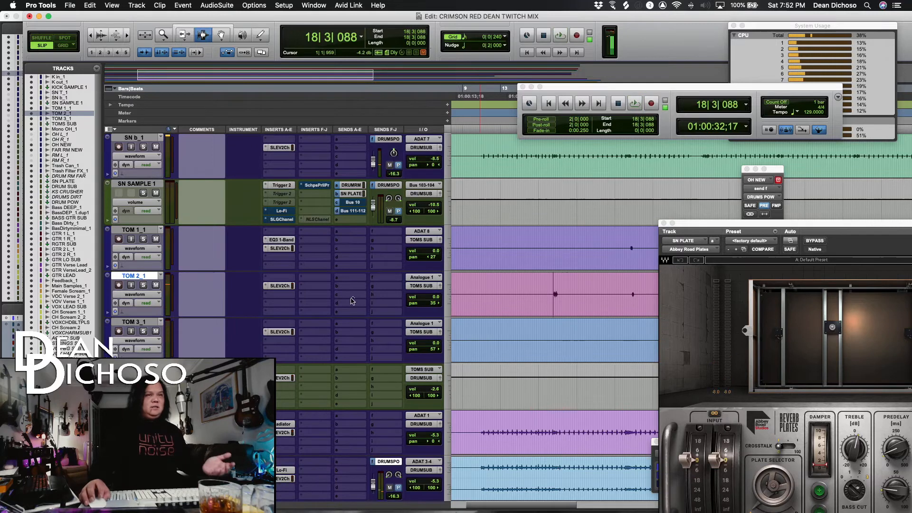
# Assign a send on the TOMS SUB track to the stereo DRUMS POW bus.
pyautogui.click(389, 373)
pyautogui.moveTo(389, 378)
pyautogui.moveTo(482, 380)
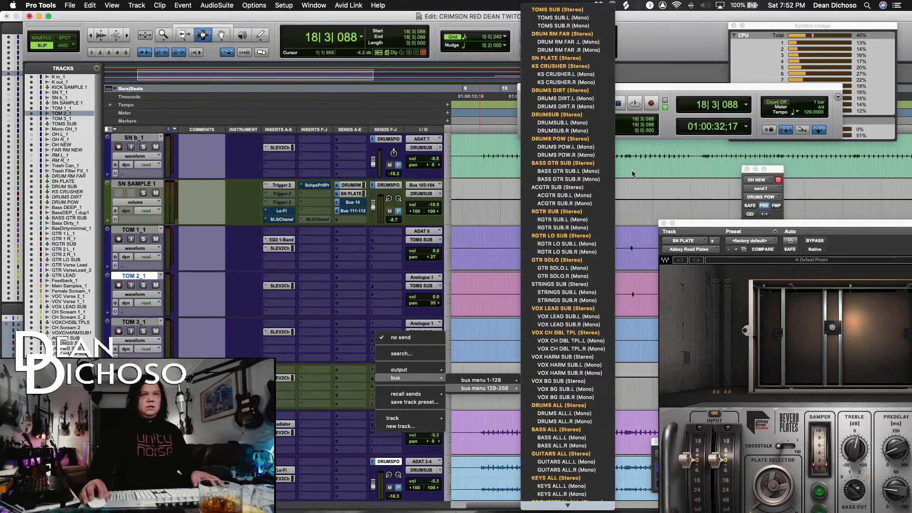
pyautogui.click(592, 139)
# Make the TOMS SUB send to DRUMS POW pre-fader and set its level to -13.8 dB while replaying the tom hit.
pyautogui.press('space')
pyautogui.press('space')
pyautogui.click(398, 396)
pyautogui.press('space')
pyautogui.moveTo(374, 403); pyautogui.dragTo(373, 392)
pyautogui.press('space')
pyautogui.press('space')
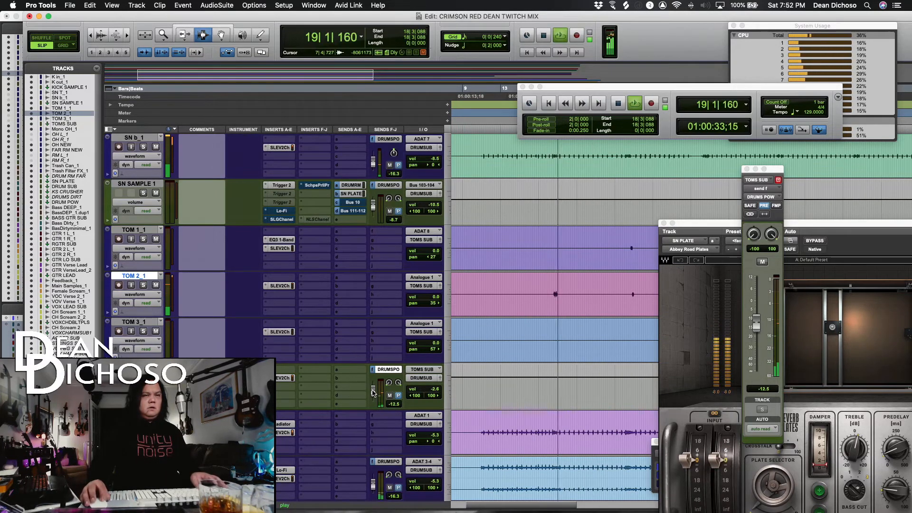
pyautogui.press('space')
pyautogui.press('space')
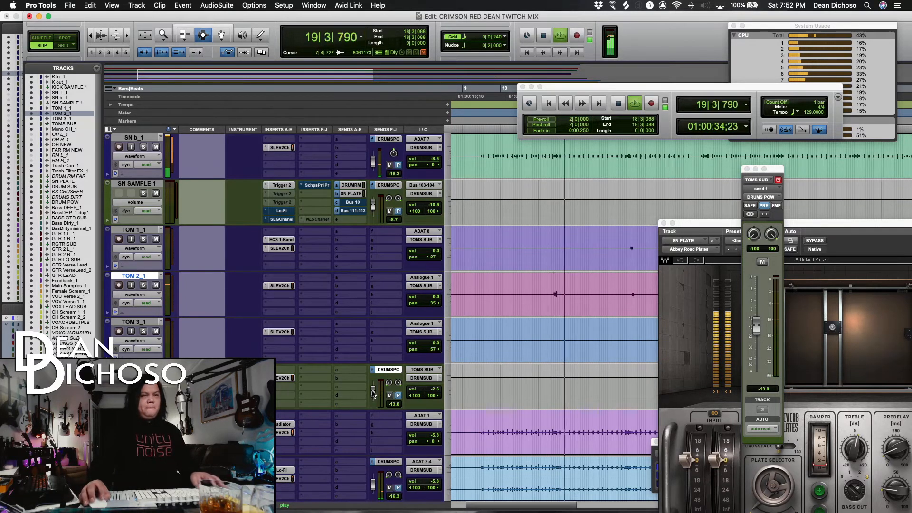
# Lower SN T_1's SN PLATE send to -16.3 dB during playback and open the Radiator on that track.
pyautogui.scroll(5, 297, 309)
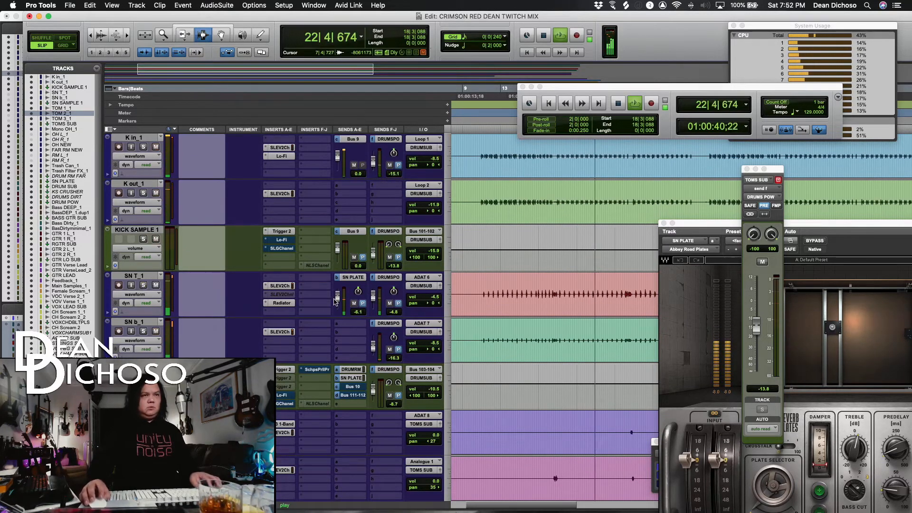
pyautogui.moveTo(338, 296); pyautogui.dragTo(338, 304)
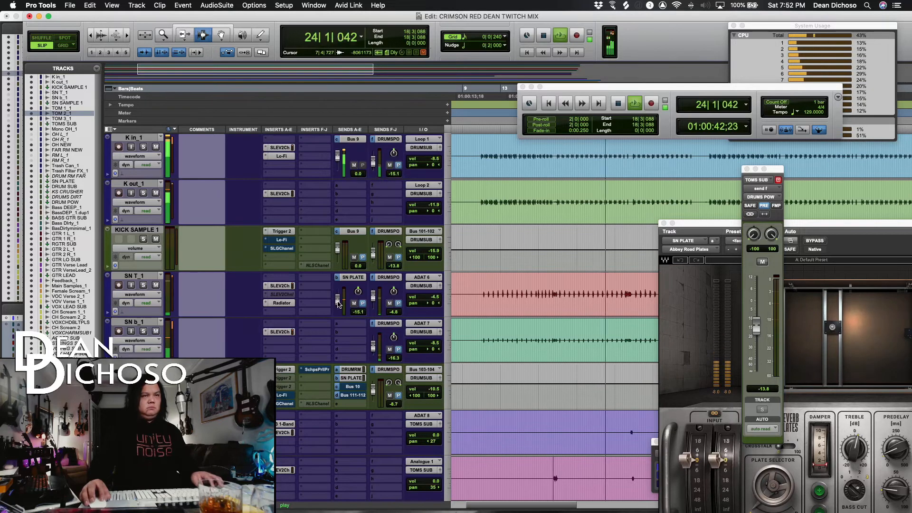
pyautogui.click(287, 303)
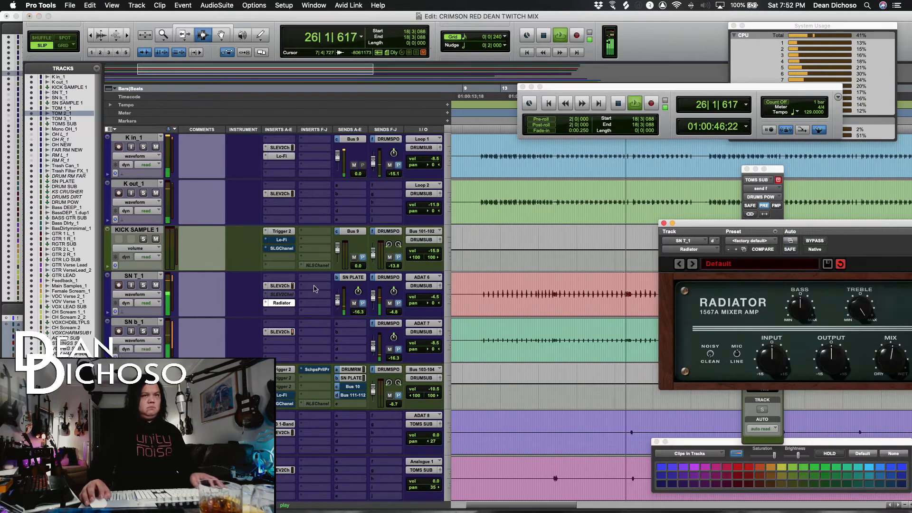
# Close the Radiator plug-in on SN T_1, stop playback and place the edit cursor at bar 18 on SN b_1.
pyautogui.click(664, 223)
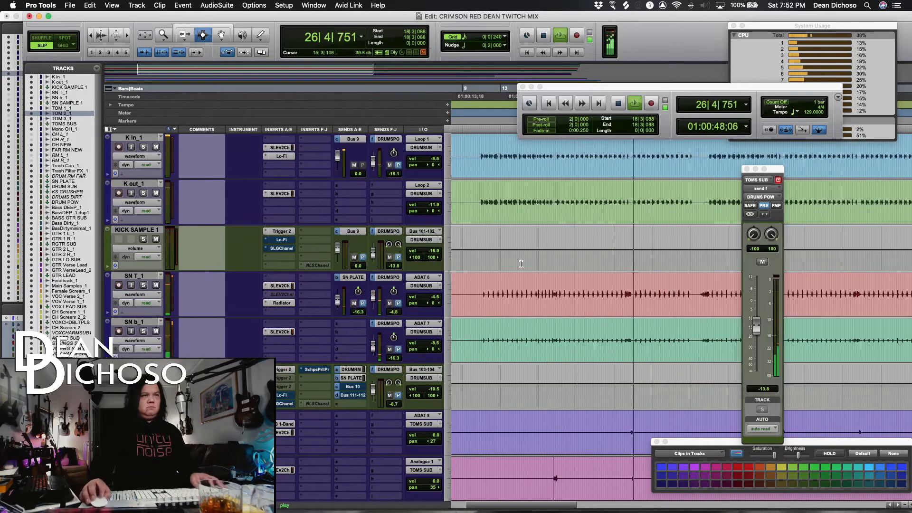
pyautogui.click(556, 329)
pyautogui.press('space')
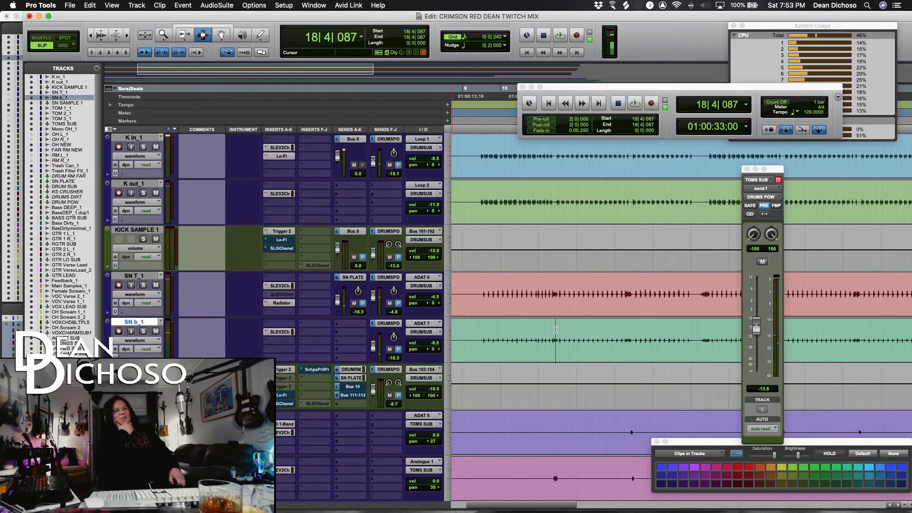
pyautogui.hscroll(2, 556, 329)
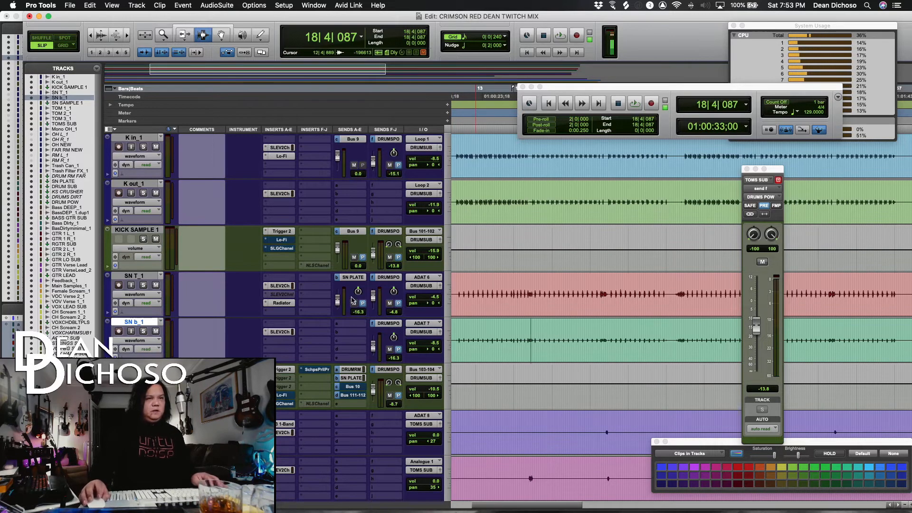
# Add a send from SN T_1 to mono Bus 103 and set its level to 0.0 dB.
pyautogui.click(371, 279)
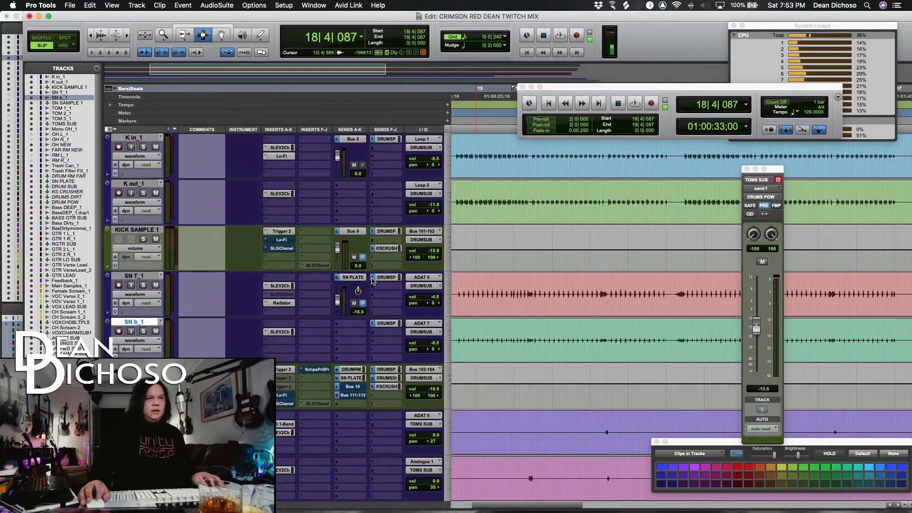
pyautogui.click(380, 307)
pyautogui.moveTo(404, 311)
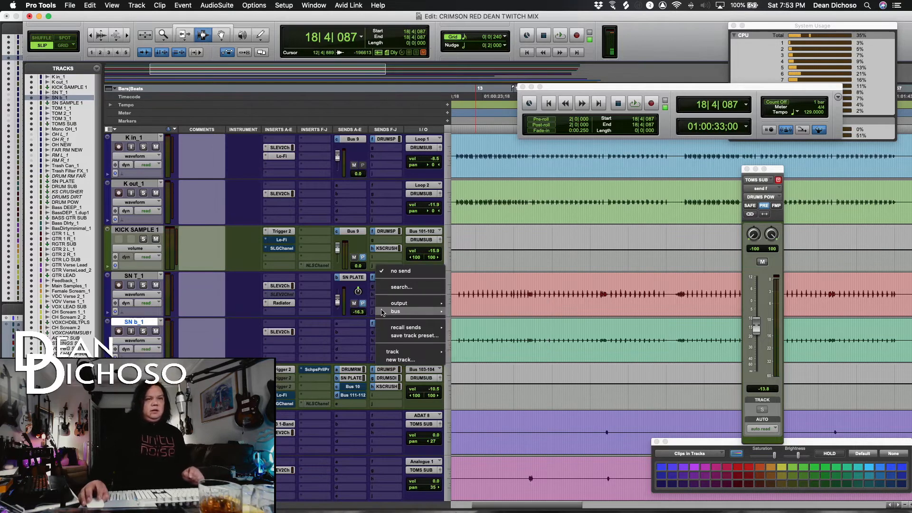
pyautogui.moveTo(485, 314)
pyautogui.scroll(-20, 548, 316)
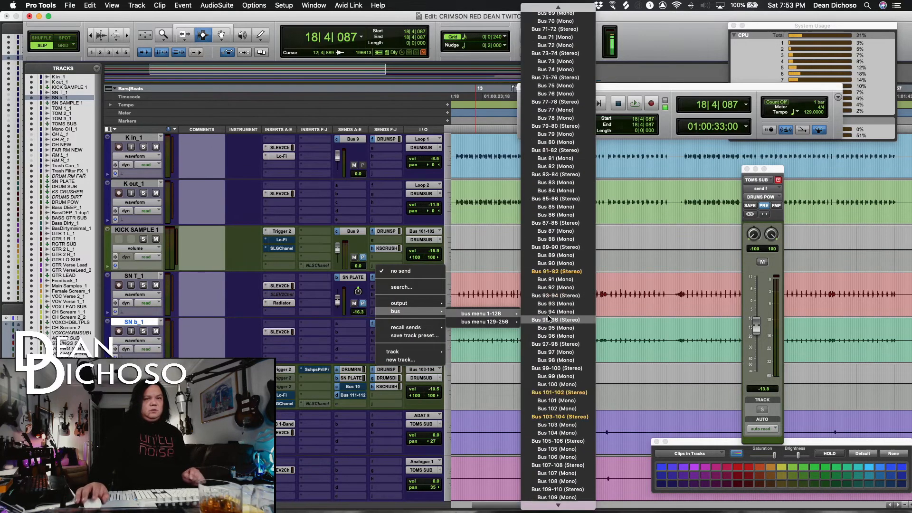
pyautogui.click(560, 205)
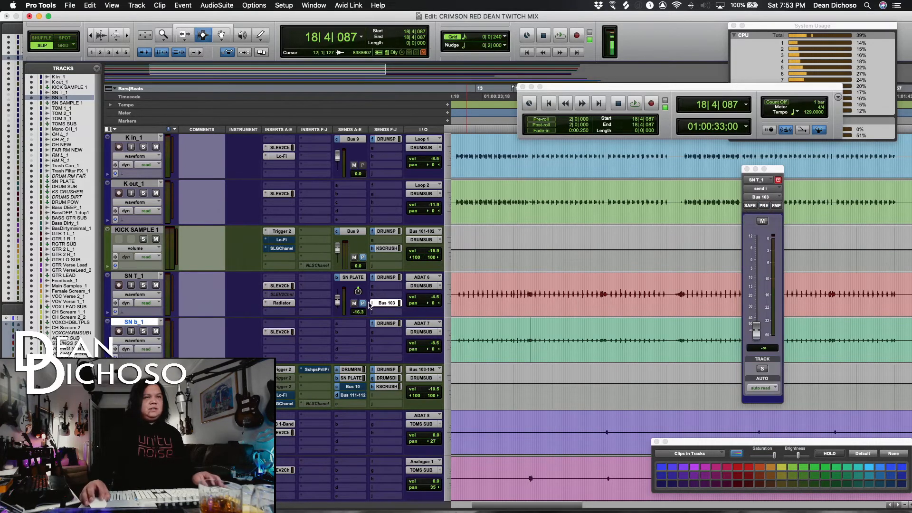
pyautogui.keyDown('super'); pyautogui.click(372, 303); pyautogui.keyUp('super')
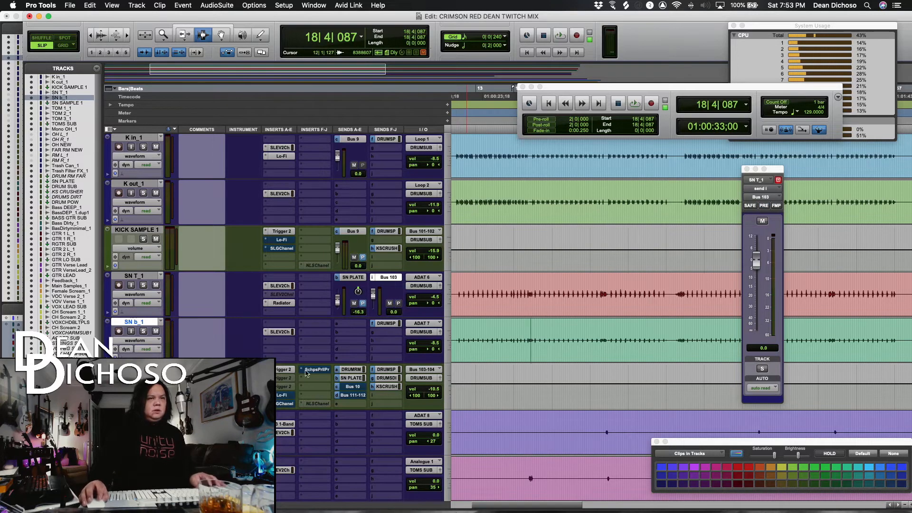
# Switch the SN T_1 send on Bus 103 to pre-fader and audition its signal from bar 18.
pyautogui.press('space')
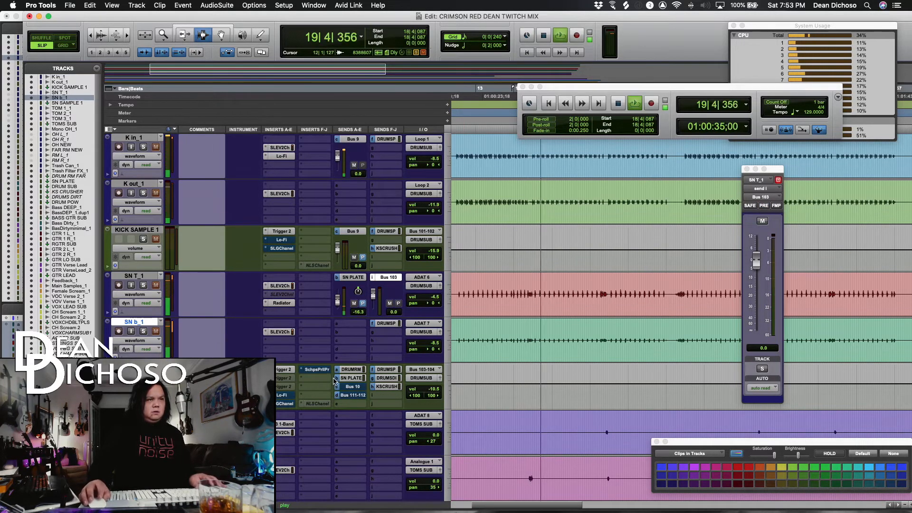
pyautogui.press('space')
pyautogui.press('space')
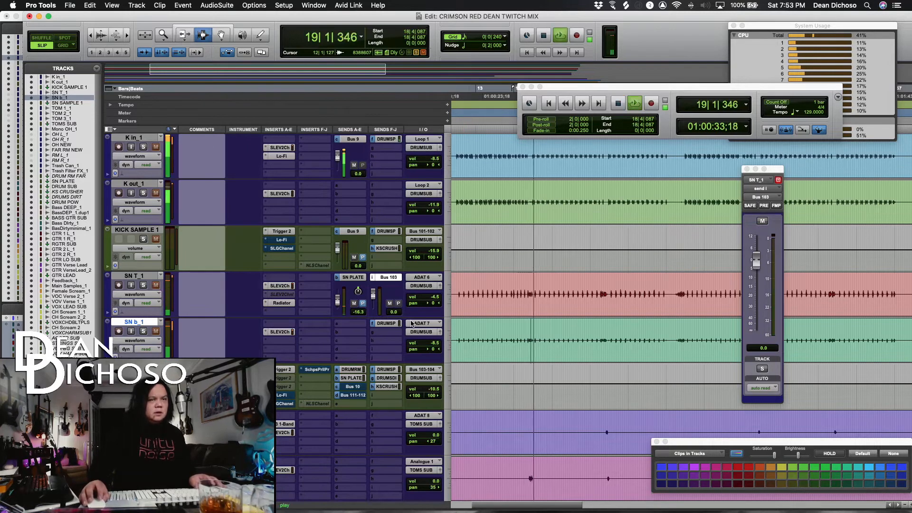
pyautogui.press('space')
pyautogui.click(398, 304)
pyautogui.press('space')
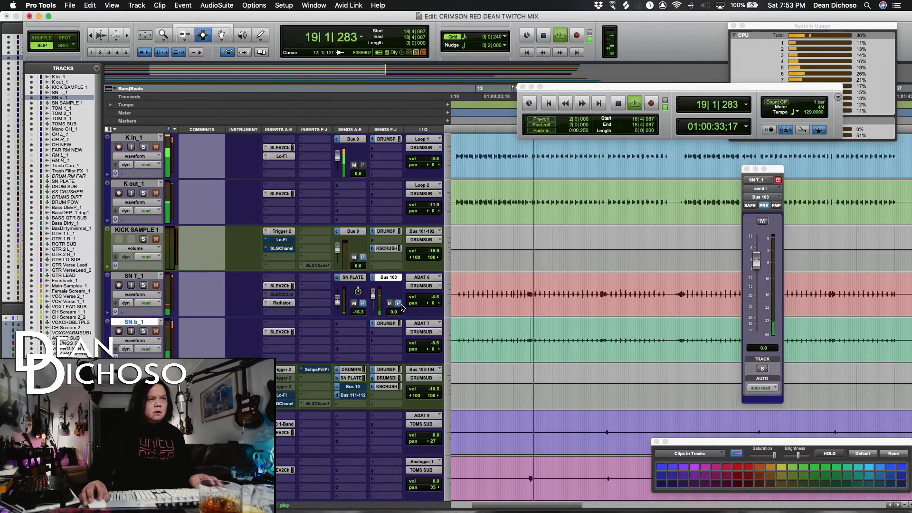
pyautogui.press('space')
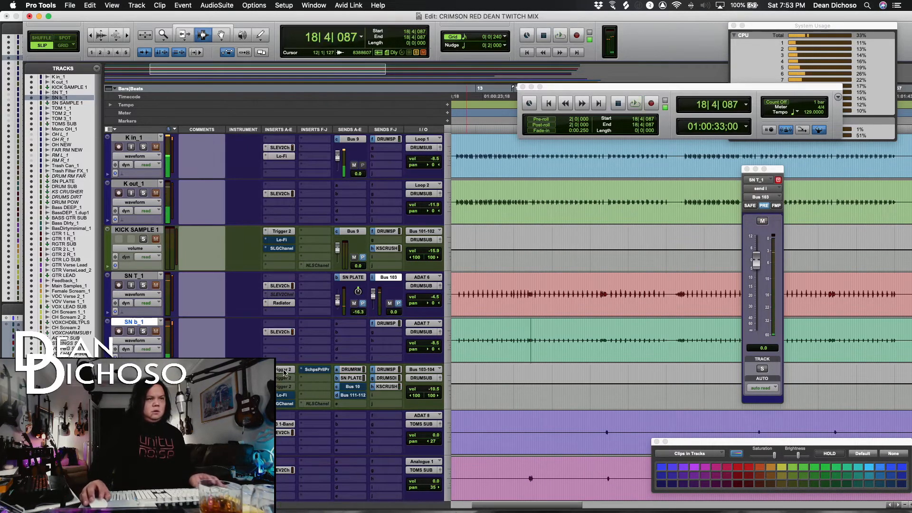
# Open Trigger 2 on SN SAMPLE 1, move its window clear of the sends and audition the triggering while toggling the track's solo.
pyautogui.click(285, 373)
pyautogui.moveTo(593, 163); pyautogui.dragTo(506, 84)
pyautogui.press('space')
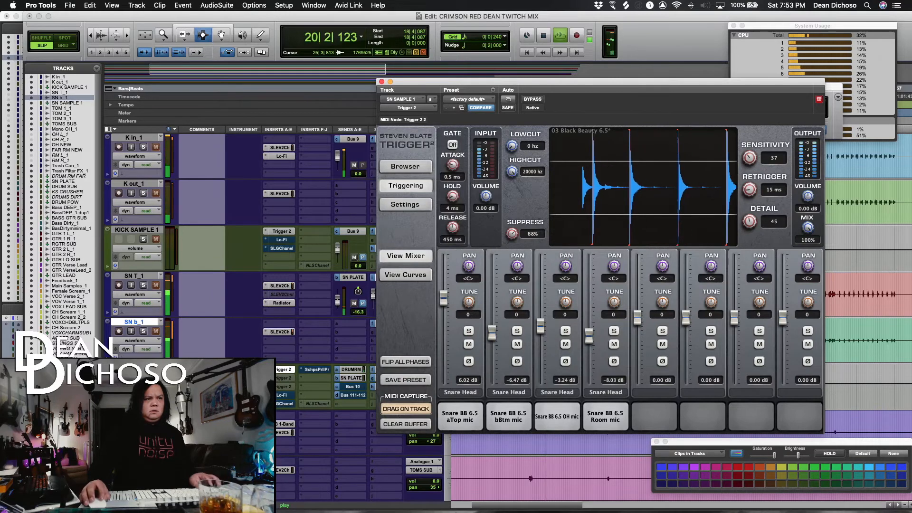
pyautogui.click(143, 378)
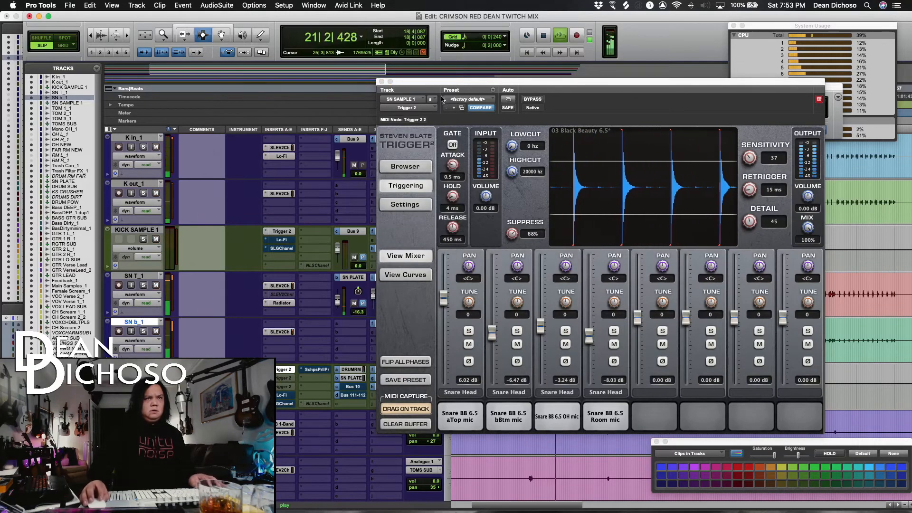
pyautogui.moveTo(437, 103); pyautogui.dragTo(525, 104)
pyautogui.press('space')
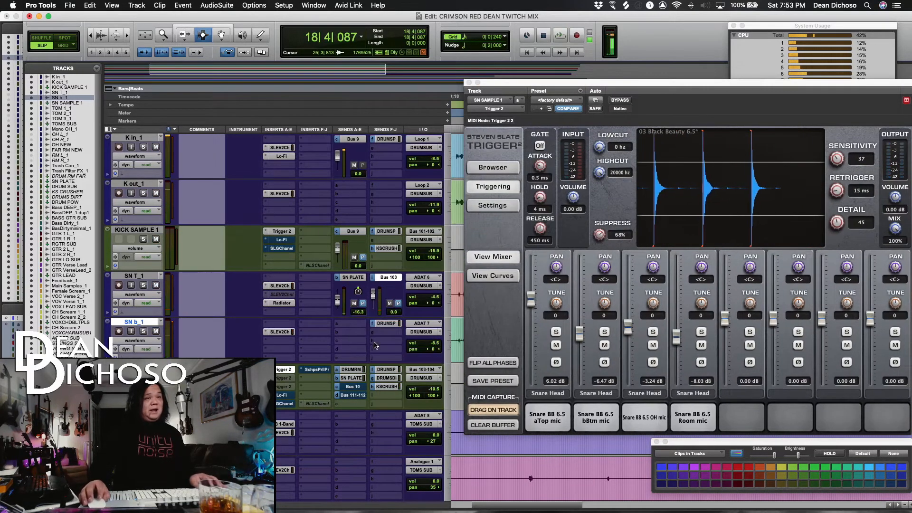
pyautogui.press('space')
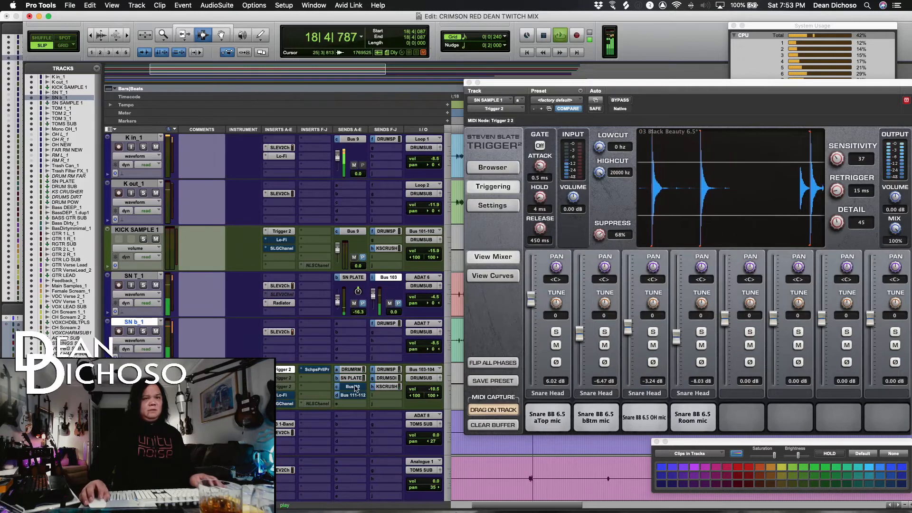
# Insert the SSL EV2 Channel plug-in in the last A-E slot of the SN SAMPLE 1 track.
pyautogui.click(285, 402)
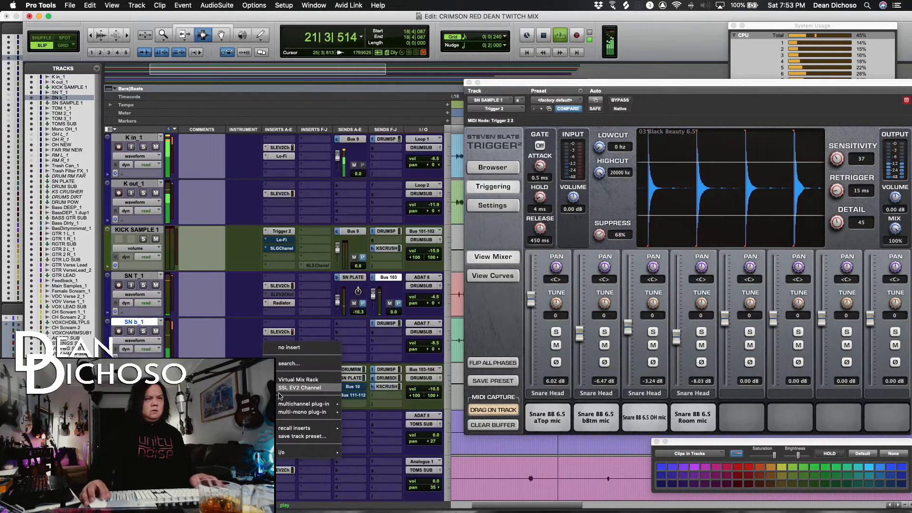
pyautogui.click(285, 387)
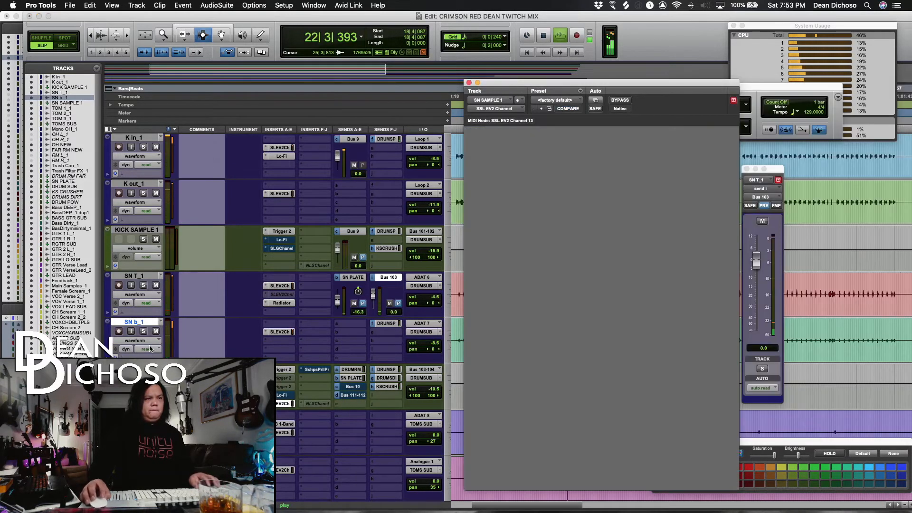
pyautogui.press('space')
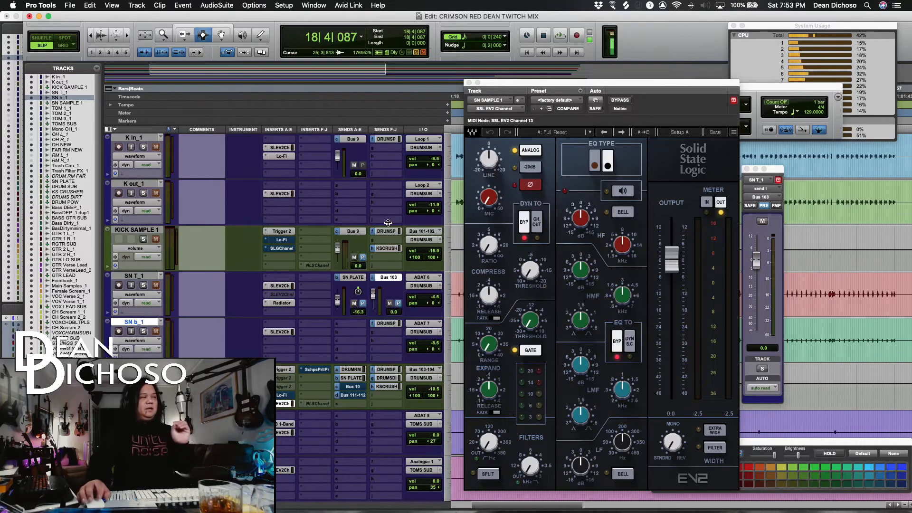
# Raise the mic gain of the SSL EV2 Channel on SN SAMPLE 1 to 17.3 during playback.
pyautogui.press('space')
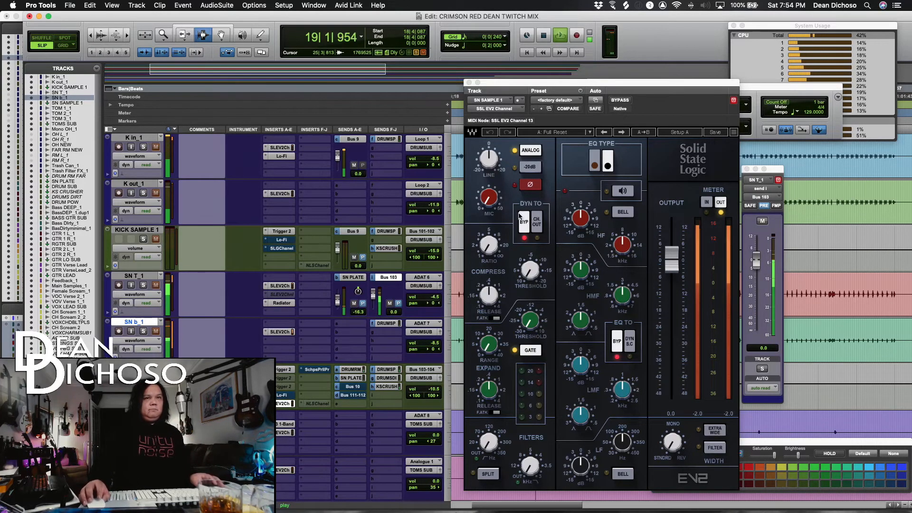
pyautogui.click(489, 196)
pyautogui.moveTo(488, 197); pyautogui.dragTo(488, 197)
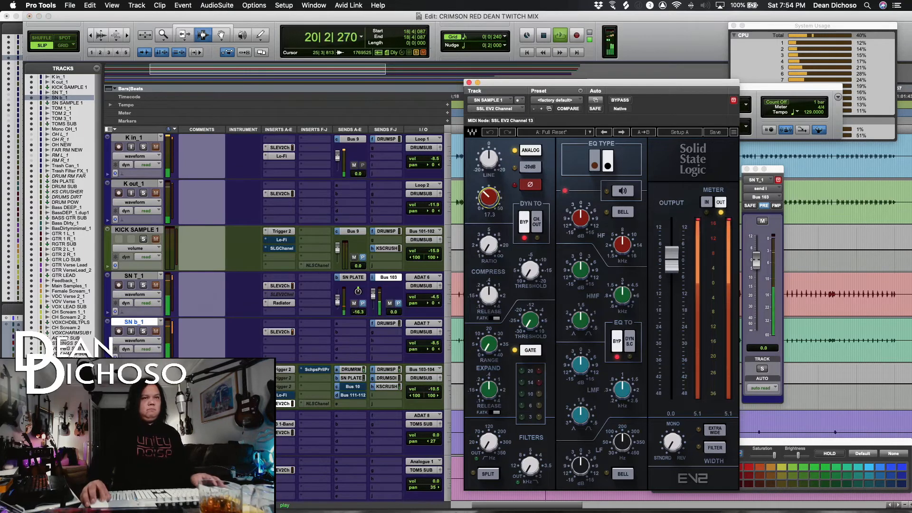
pyautogui.press('space')
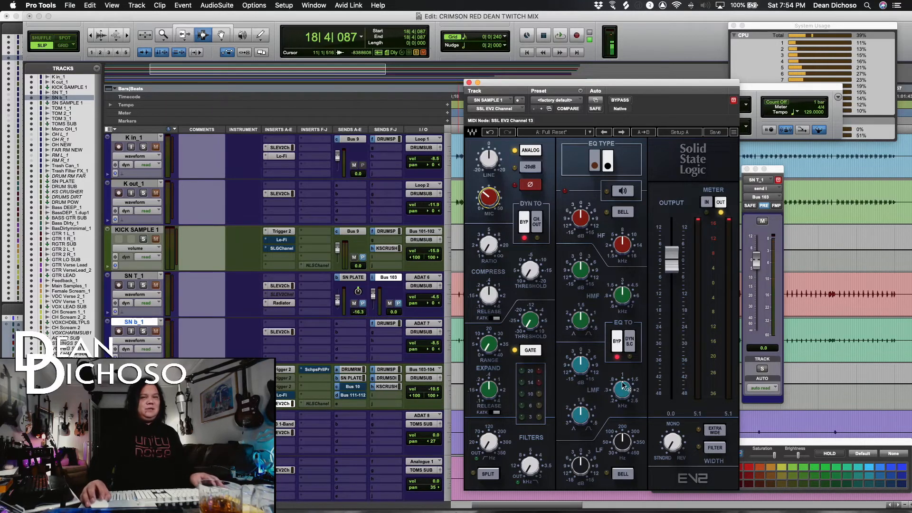
# Take the snare sample's channel EQ out of bypass, lower the LMF frequency and boost the LMF gain to 5.5.
pyautogui.press('space')
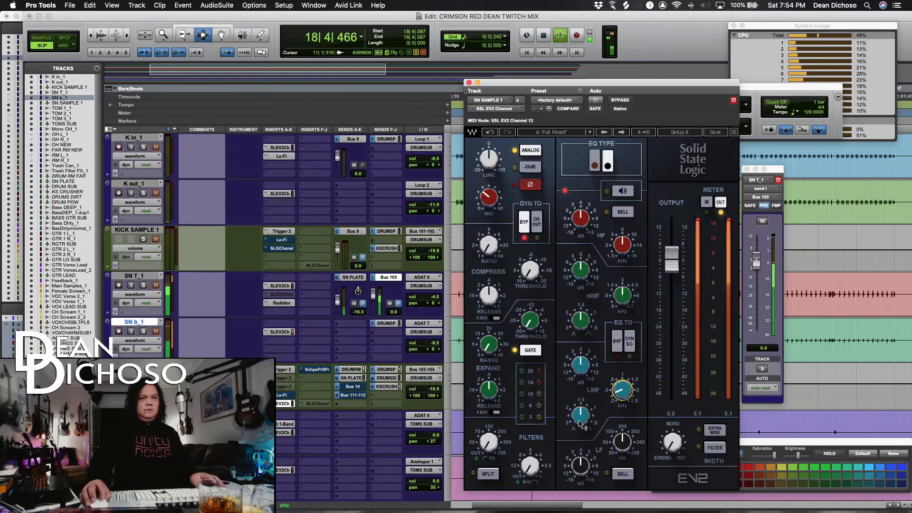
pyautogui.moveTo(582, 368); pyautogui.dragTo(582, 362)
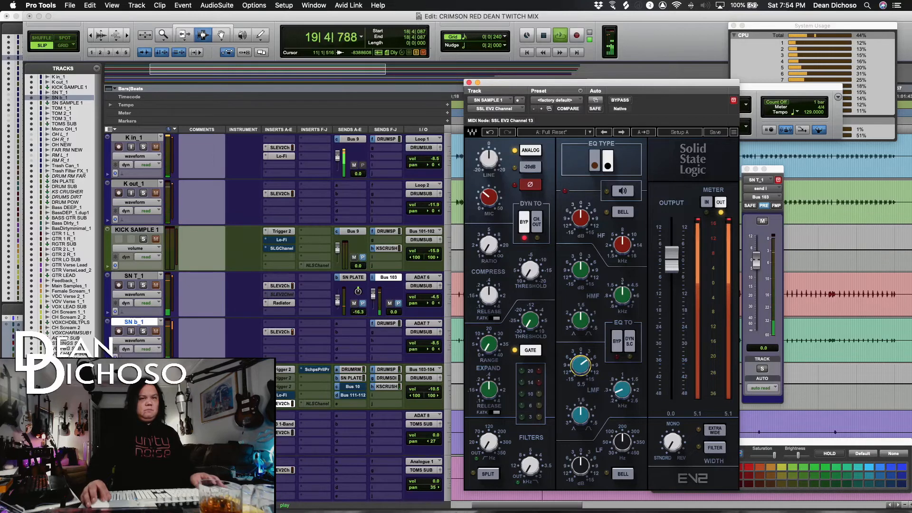
pyautogui.press('space')
# Engage the channel dynamics on the snare sample with a compression ratio of 4.4 and lower the output to -3.9 dB.
pyautogui.press('space')
pyautogui.moveTo(491, 247); pyautogui.dragTo(491, 252)
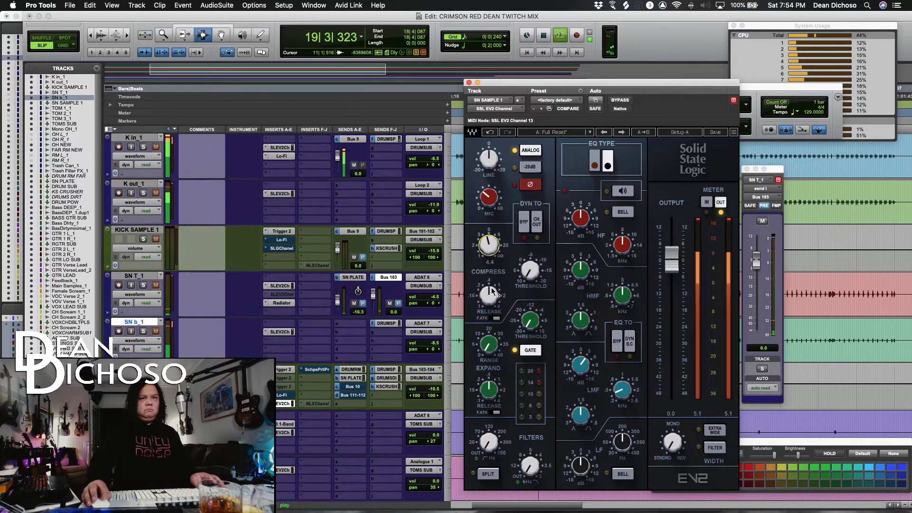
pyautogui.moveTo(675, 272); pyautogui.dragTo(676, 284)
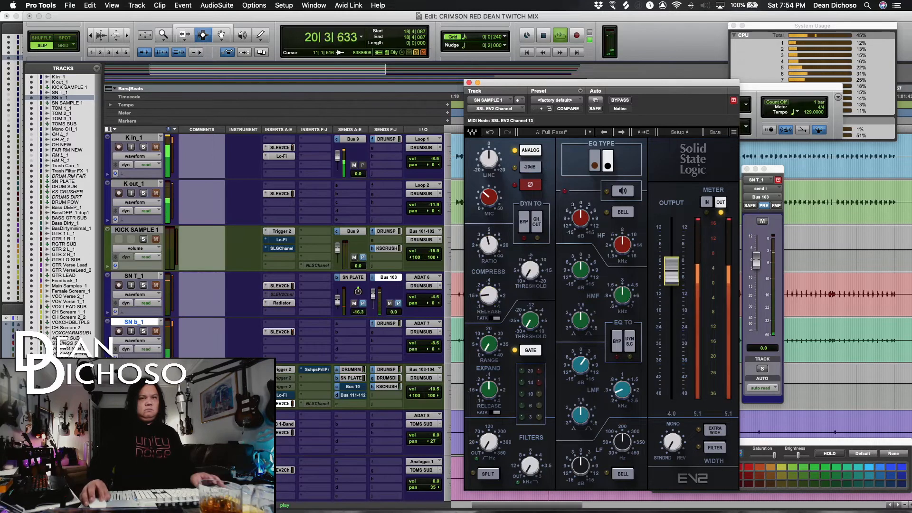
# Mute the drum spot and SN PLATE sends on SN SAMPLE 1 and lower the track volume to -13.2 dB.
pyautogui.click(405, 386)
pyautogui.press('space')
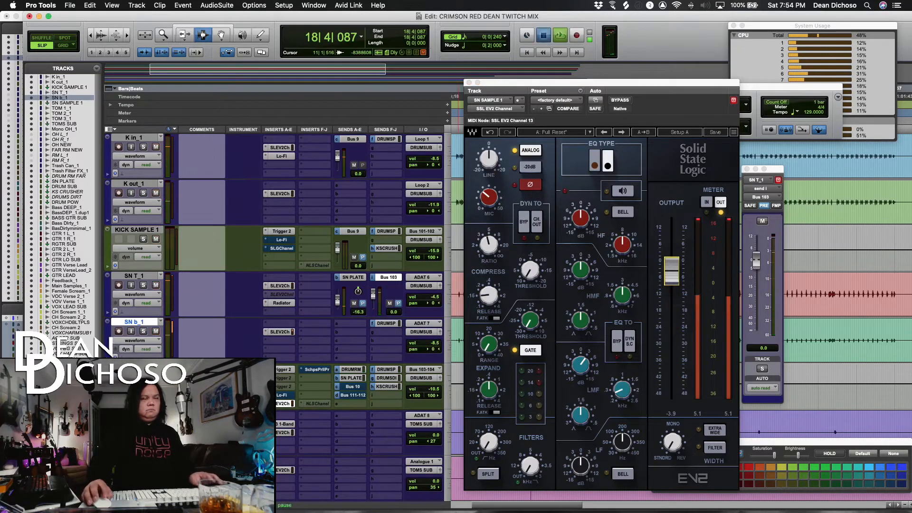
pyautogui.moveTo(430, 391)
pyautogui.mouseDown()
pyautogui.moveTo(430, 422)
pyautogui.moveTo(436, 378)
pyautogui.moveTo(434, 388)
pyautogui.mouseUp()
pyautogui.keyDown('super'); pyautogui.click(391, 371); pyautogui.keyUp('super')
pyautogui.press('space')
pyautogui.press('space')
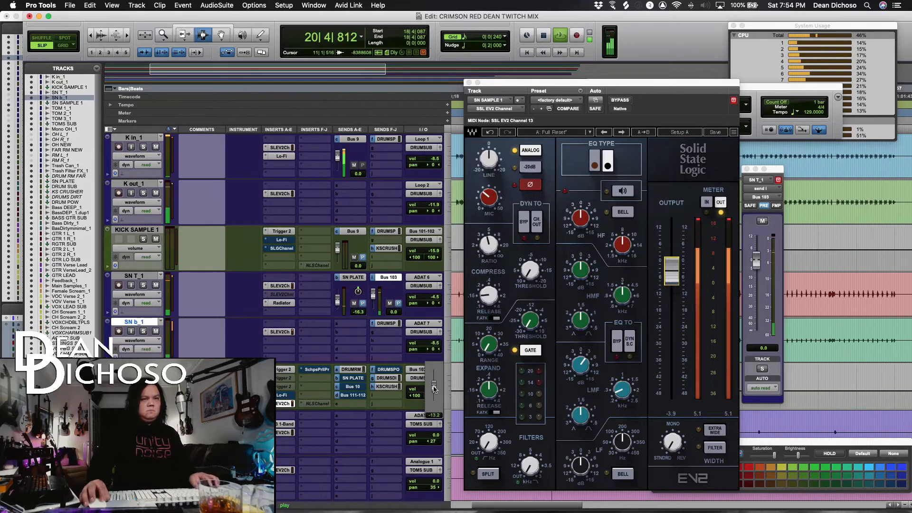
pyautogui.moveTo(434, 389); pyautogui.dragTo(434, 389)
# Boost the snare sample's HF gain, check the track volume against the mix and close the SSL EV2 Channel window.
pyautogui.moveTo(581, 222); pyautogui.dragTo(581, 213)
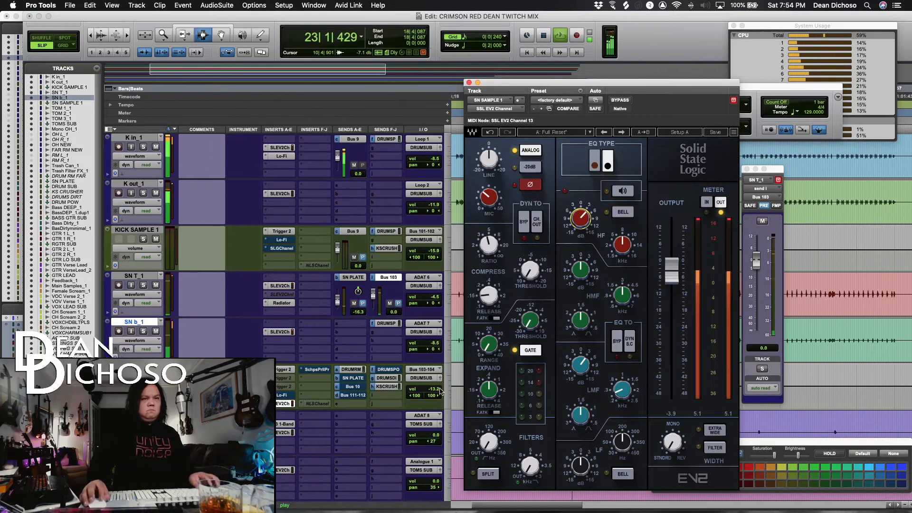
pyautogui.click(439, 389)
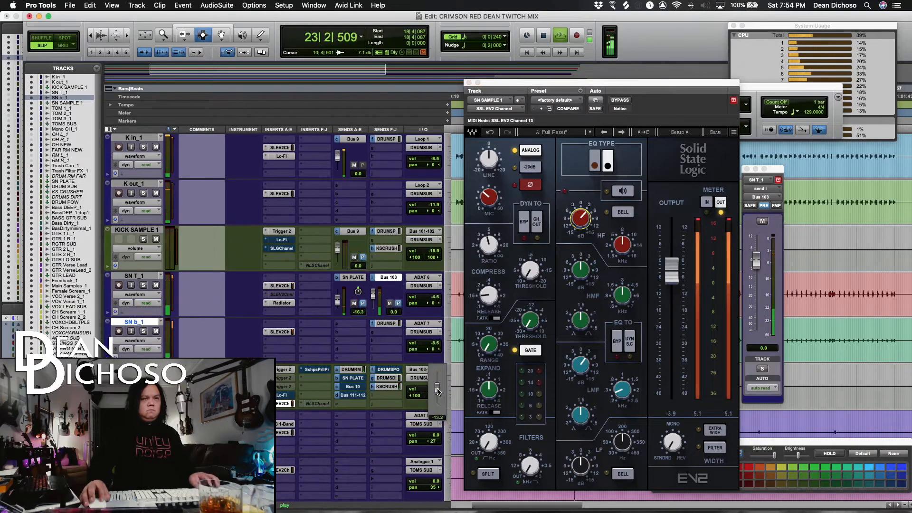
pyautogui.click(468, 83)
pyautogui.press('space')
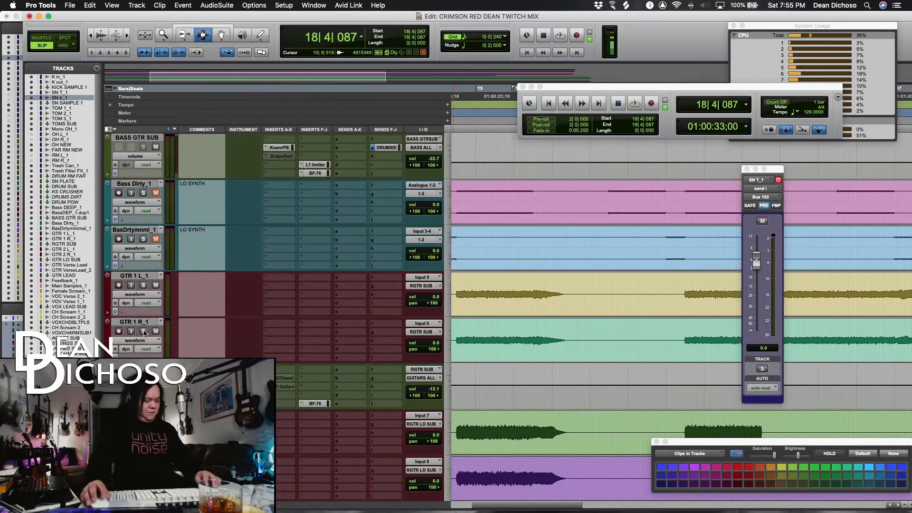
# Select and play a section of the soloed GTR 1 L and GTR 1 R tracks and set the RGTR SUB volume to -6.0 dB.
pyautogui.moveTo(476, 308); pyautogui.dragTo(515, 314)
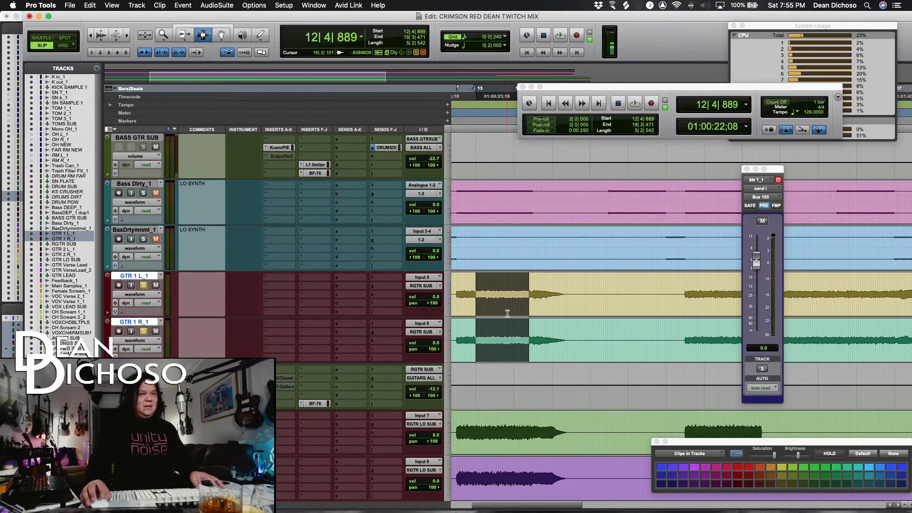
pyautogui.press('space')
pyautogui.moveTo(437, 390); pyautogui.dragTo(434, 388)
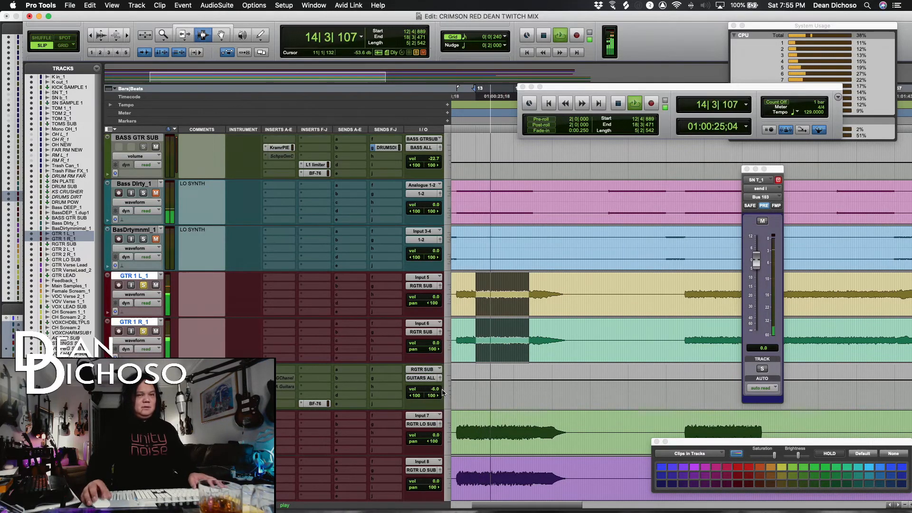
# Play the same section with GTR 2 soloed instead of GTR 1 and lower the RGTR LO SUB volume to -8.8 dB.
pyautogui.scroll(-5, 475, 390)
pyautogui.scroll(3, 489, 389)
pyautogui.press('space')
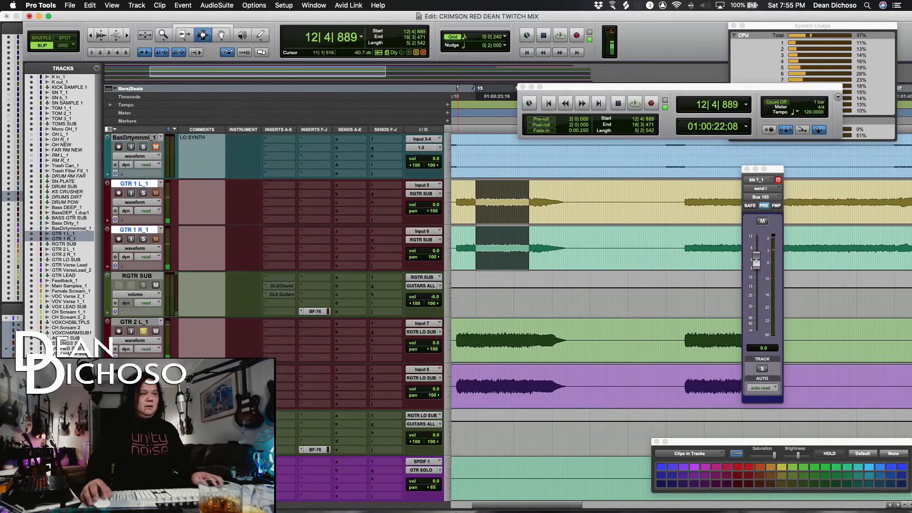
pyautogui.moveTo(442, 437); pyautogui.dragTo(436, 444)
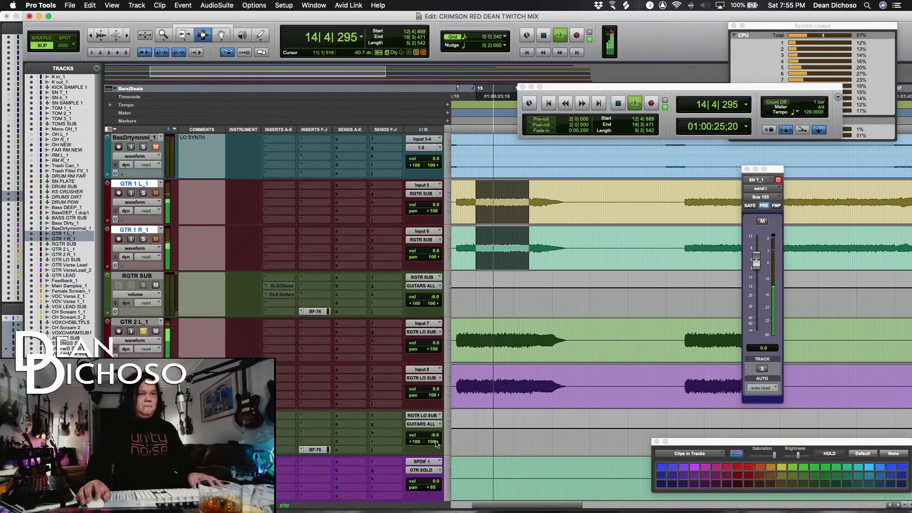
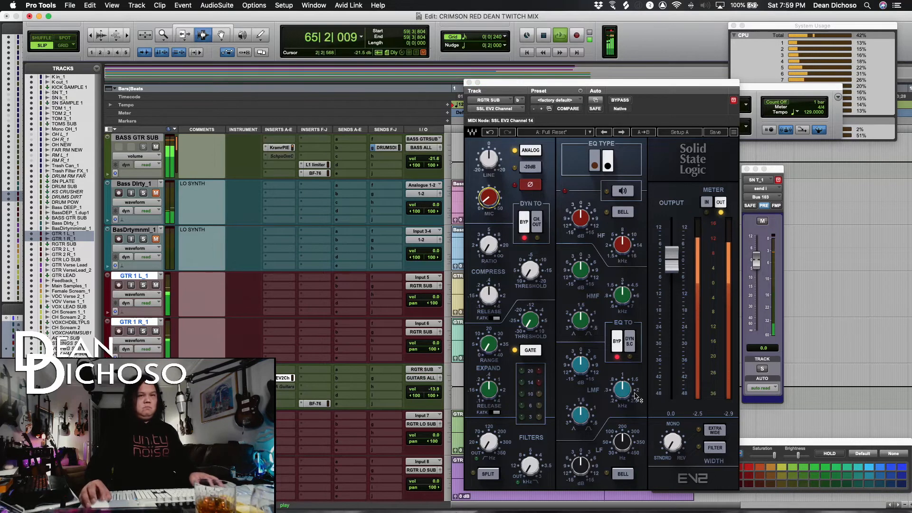
# On the RGTR SUB EQ, set the LMF frequency to 0.30 kHz, raise LMF gain and HF frequency, enable HF Bell and engage both filters.
pyautogui.click(622, 390)
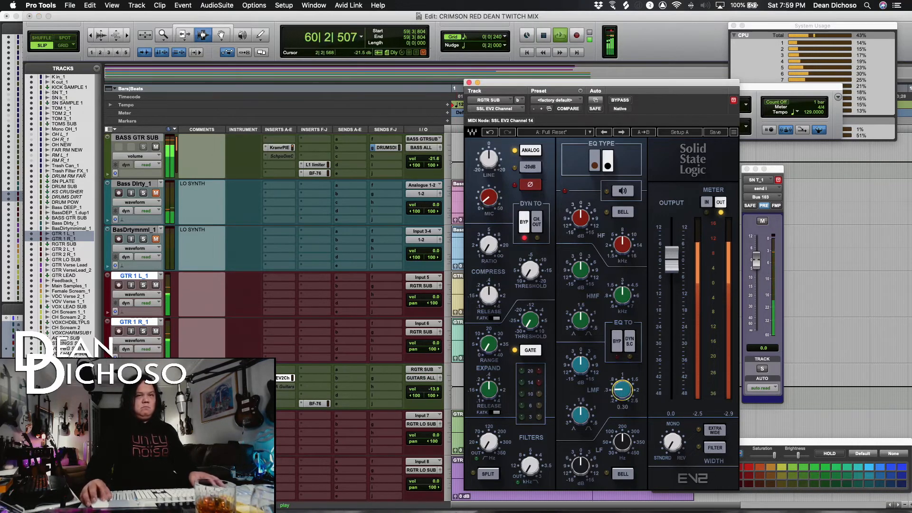
pyautogui.moveTo(581, 367); pyautogui.dragTo(580, 357)
pyautogui.click(622, 244)
pyautogui.click(620, 213)
pyautogui.click(488, 442)
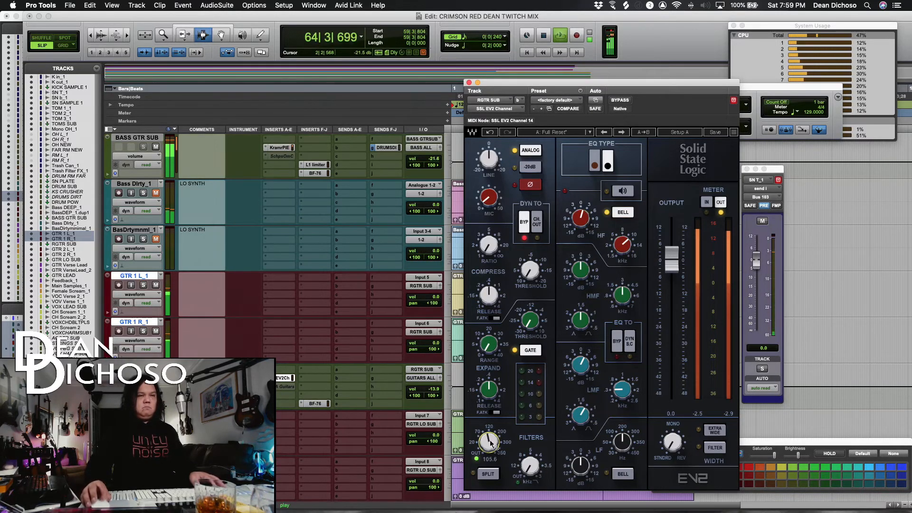
pyautogui.click(530, 465)
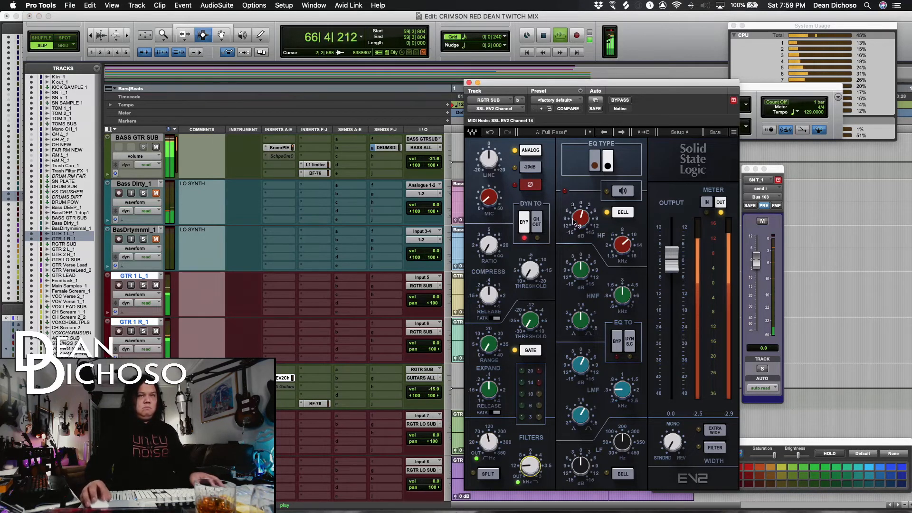
# Boost the HF gain to about 9.2 dB and lower the RGTR SUB volume to -16.5 dB.
pyautogui.moveTo(581, 218)
pyautogui.mouseDown()
pyautogui.moveTo(580, 211)
pyautogui.moveTo(588, 223)
pyautogui.mouseUp()
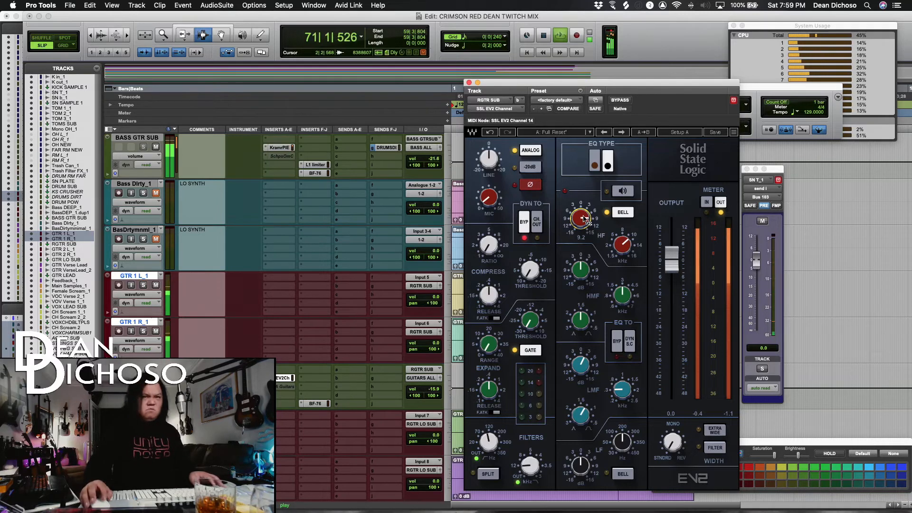
pyautogui.click(432, 389)
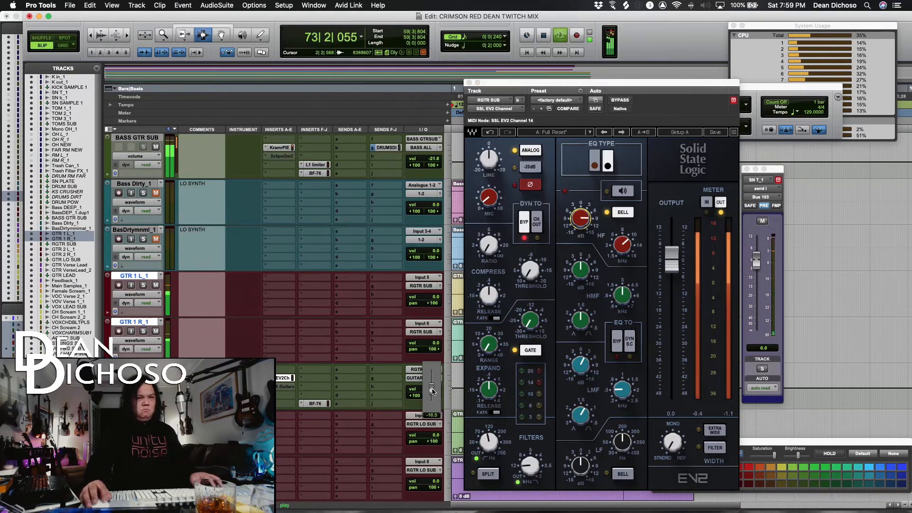
pyautogui.press('space')
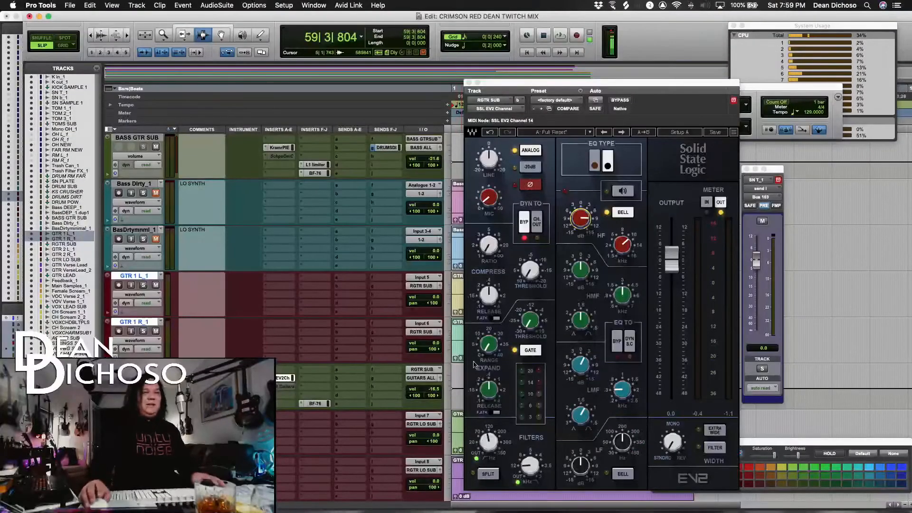
# Insert stereo CLA Guitars on RGTR SUB, bypass its amp and switch off the Bass, Treble, Compress and Pitch sections.
pyautogui.click(285, 395)
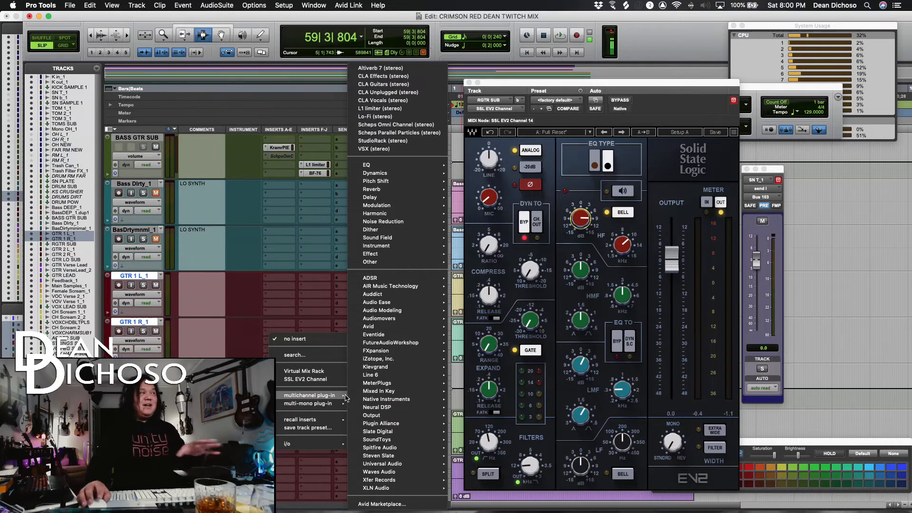
pyautogui.click(379, 84)
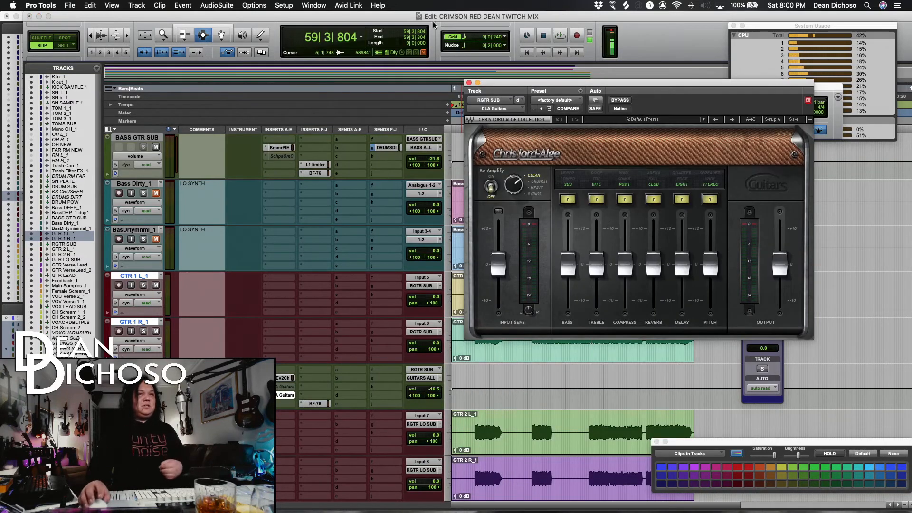
pyautogui.moveTo(534, 84); pyautogui.dragTo(425, 78)
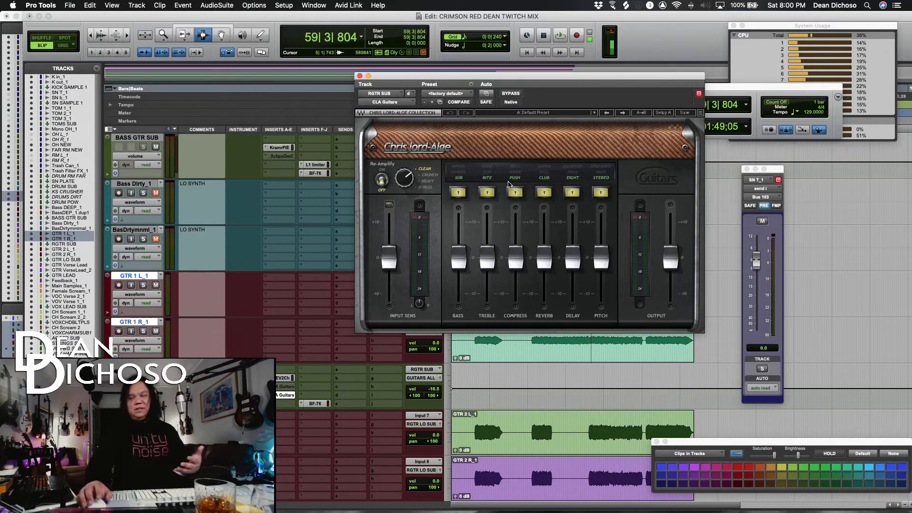
pyautogui.click(431, 189)
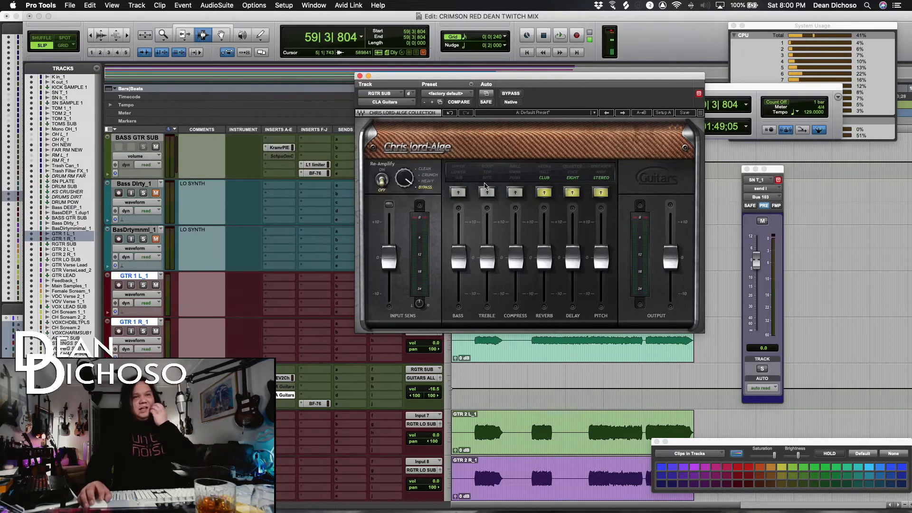
pyautogui.click(593, 179)
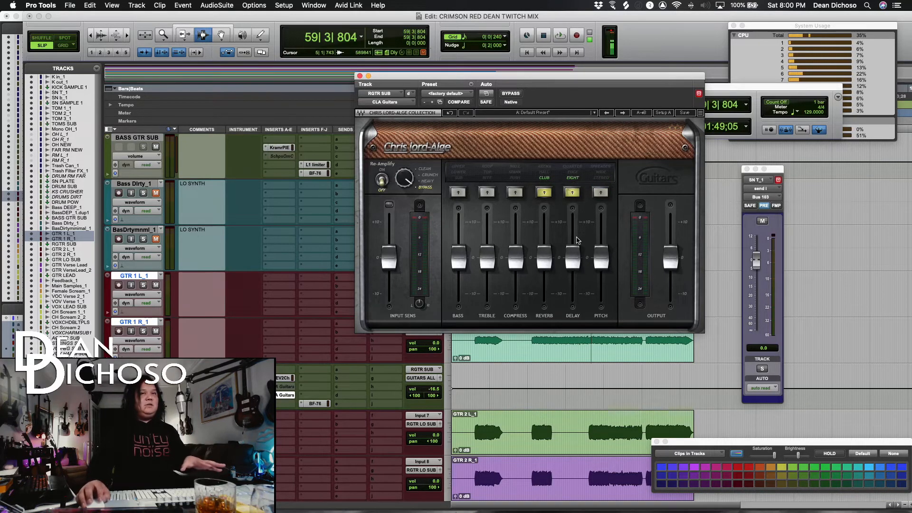
# Lower the CLA Guitars Delay and Reverb levels during playback and solo the GTR 1 L and GTR 1 R tracks.
pyautogui.moveTo(572, 258); pyautogui.dragTo(573, 293)
pyautogui.moveTo(544, 258); pyautogui.dragTo(543, 282)
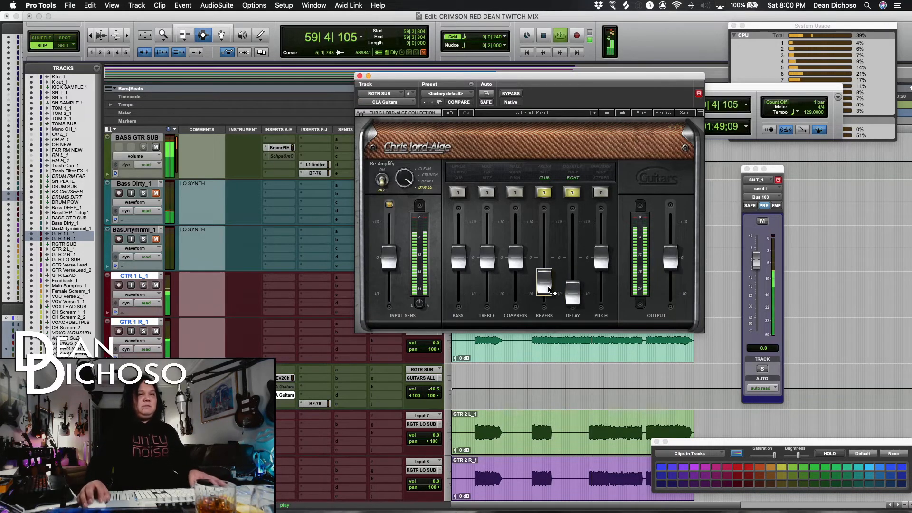
pyautogui.moveTo(544, 281); pyautogui.dragTo(543, 264)
pyautogui.click(142, 331)
pyautogui.press('space')
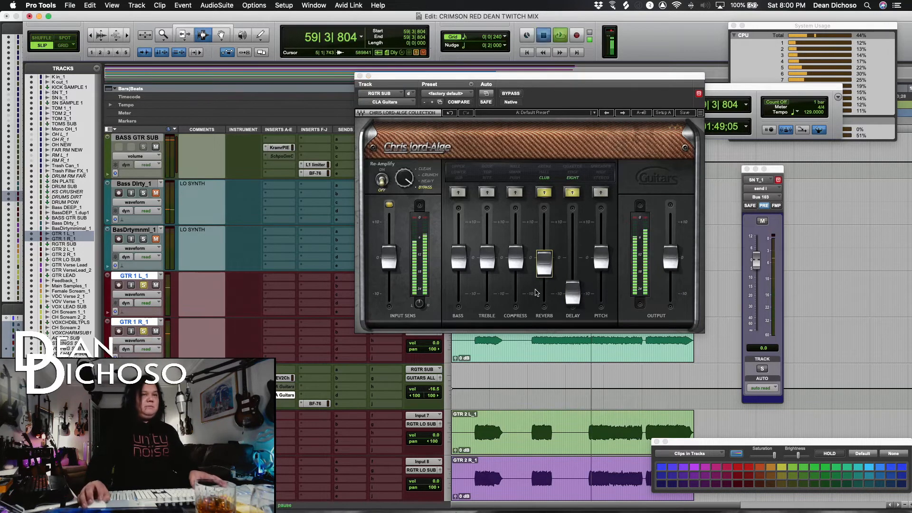
# Audition the soloed guitars at different reverb amounts and set the CLA Guitars Reverb level to about 3.0.
pyautogui.moveTo(544, 264); pyautogui.dragTo(543, 227)
pyautogui.press('space')
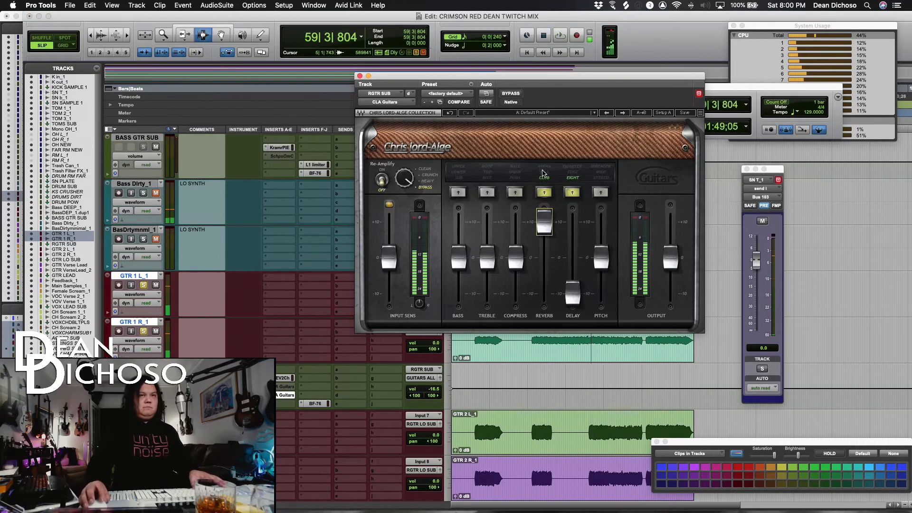
pyautogui.press('space')
pyautogui.moveTo(550, 235)
pyautogui.mouseDown()
pyautogui.moveTo(549, 277)
pyautogui.moveTo(544, 246)
pyautogui.mouseUp()
pyautogui.press('space')
pyautogui.press('space')
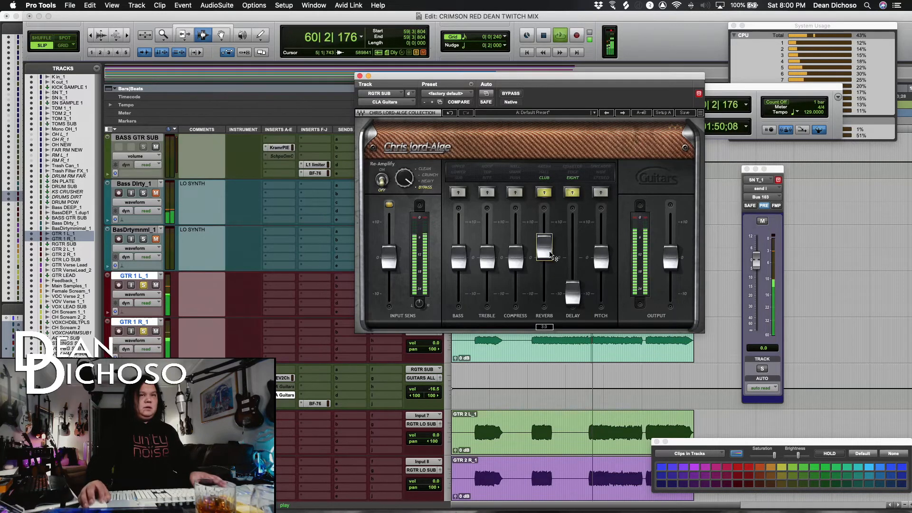
# Compare the soloed guitars with CLA Guitars bypassed and active.
pyautogui.click(512, 95)
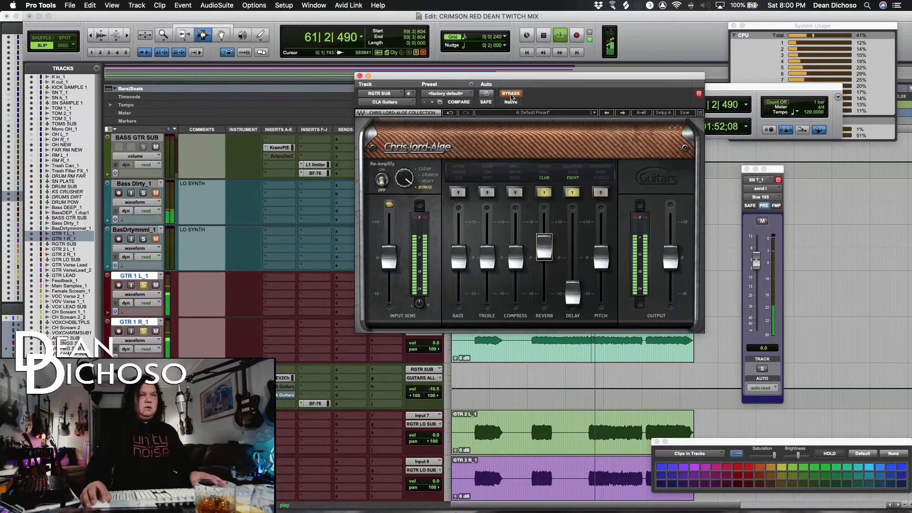
pyautogui.click(511, 95)
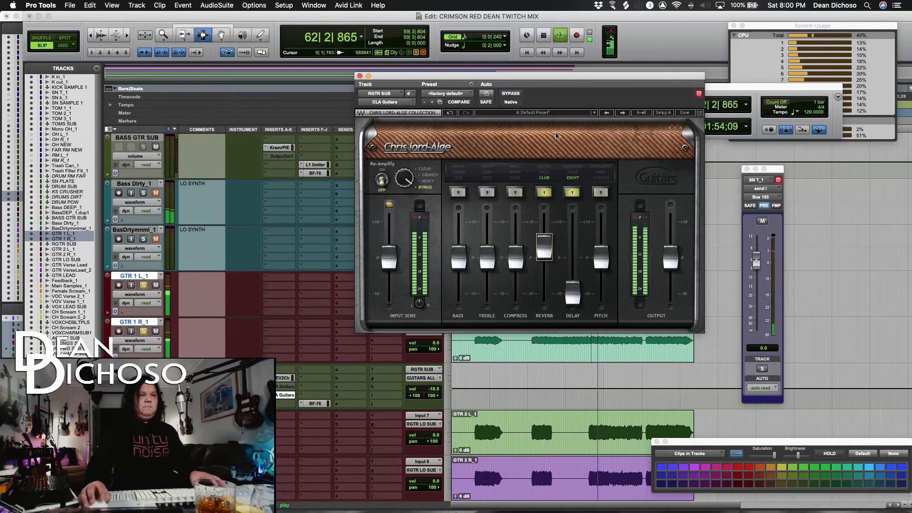
pyautogui.press('space')
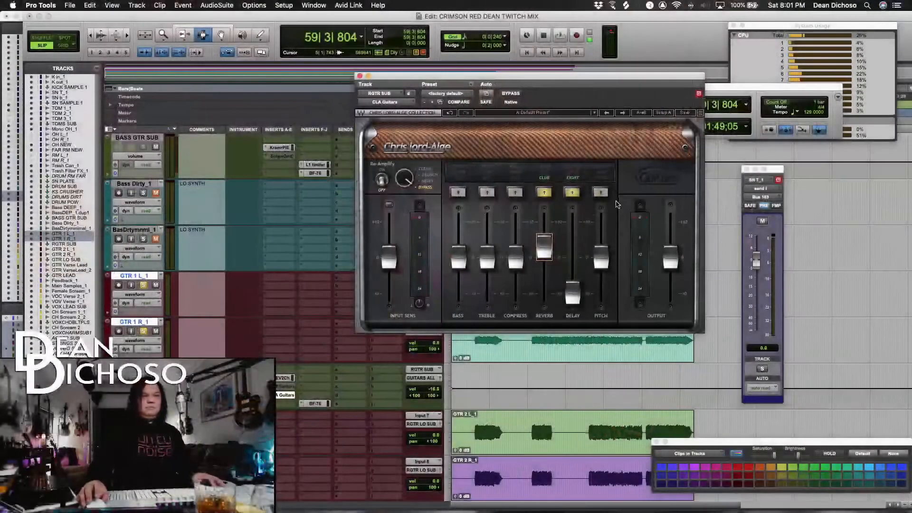
# Raise the CLA Guitars Delay level to about -6.4 while auditioning the soloed guitars.
pyautogui.press('space')
pyautogui.moveTo(573, 291)
pyautogui.mouseDown()
pyautogui.moveTo(573, 246)
pyautogui.moveTo(572, 283)
pyautogui.mouseUp()
pyautogui.press('space')
pyautogui.press('space')
pyautogui.press('space')
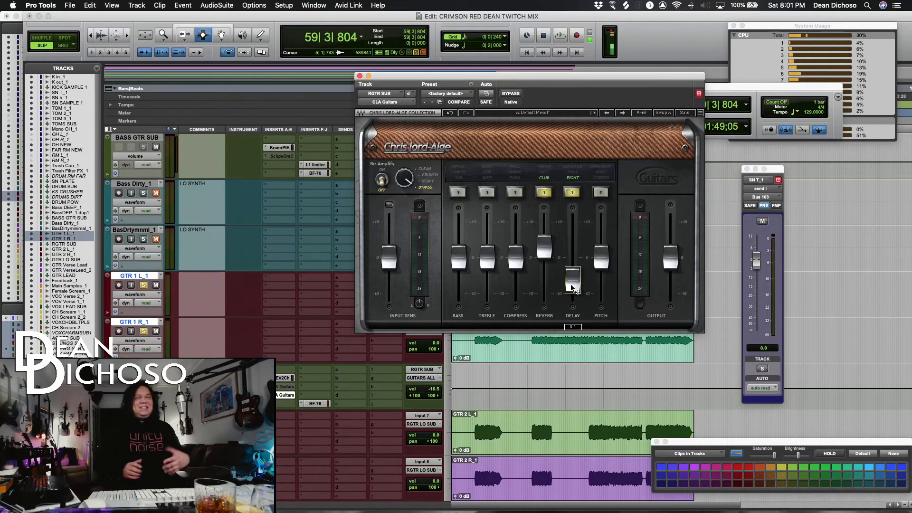
# Play the processed guitars unsoloed in the full mix and close the CLA Guitars window.
pyautogui.press('space')
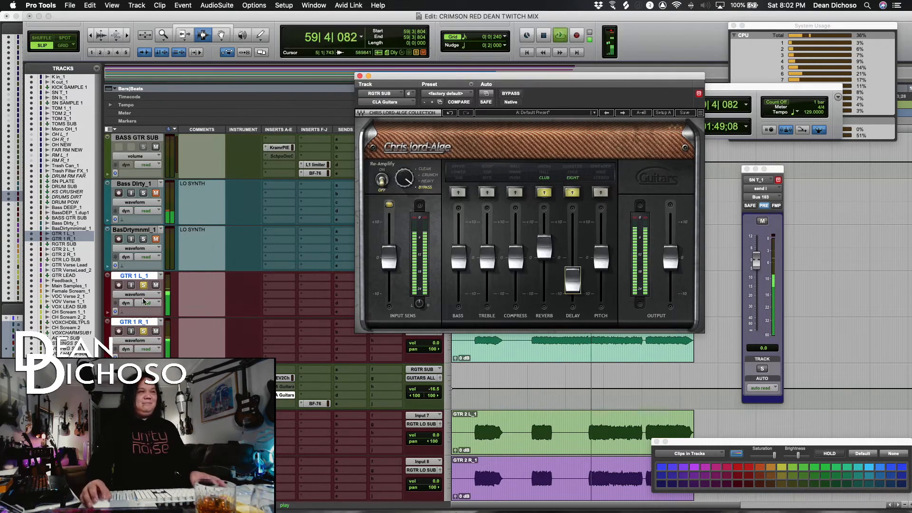
pyautogui.click(438, 396)
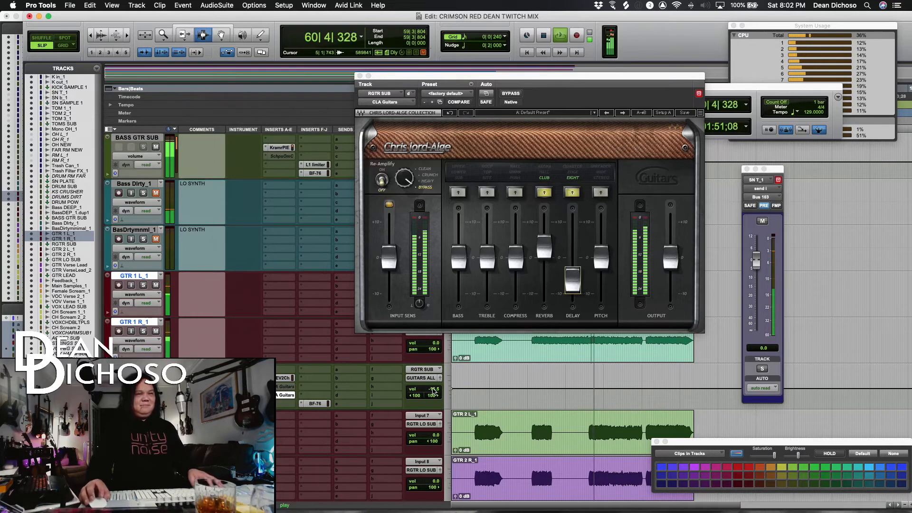
pyautogui.moveTo(435, 76); pyautogui.dragTo(650, 181)
pyautogui.moveTo(651, 211); pyautogui.dragTo(553, 256)
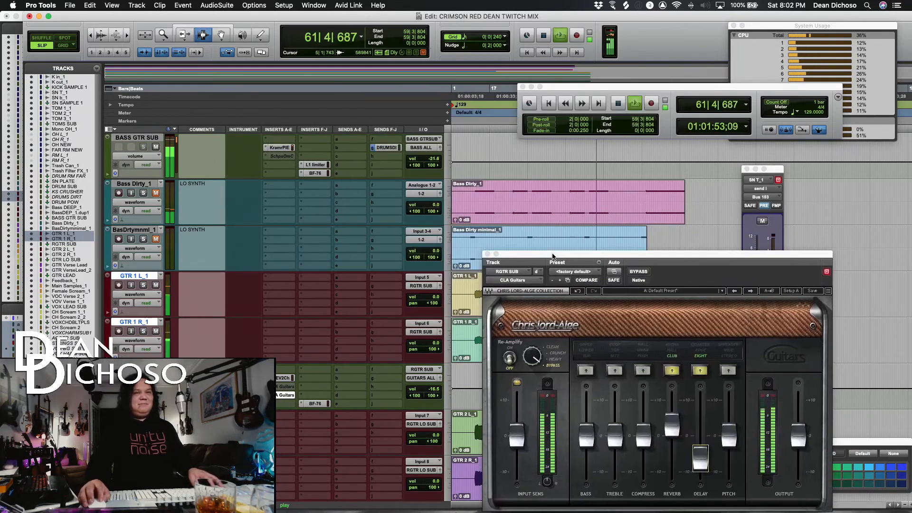
pyautogui.click(487, 253)
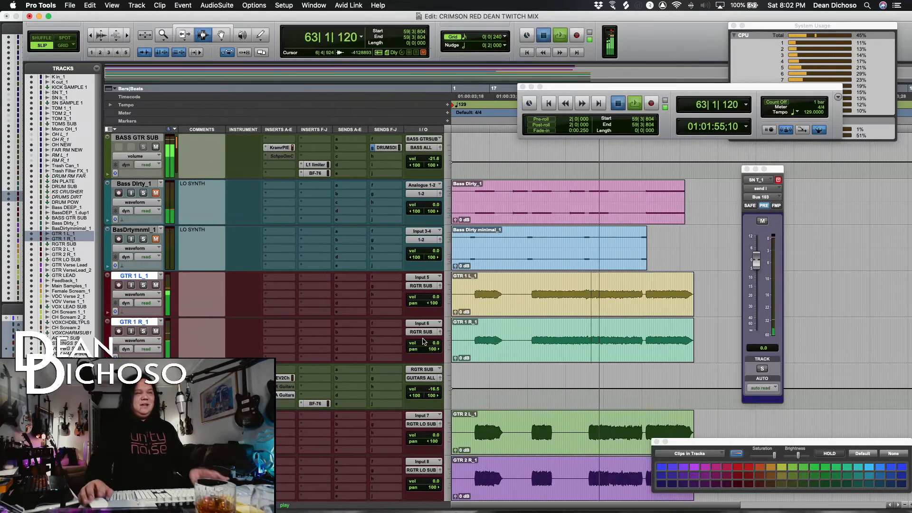
pyautogui.press('space')
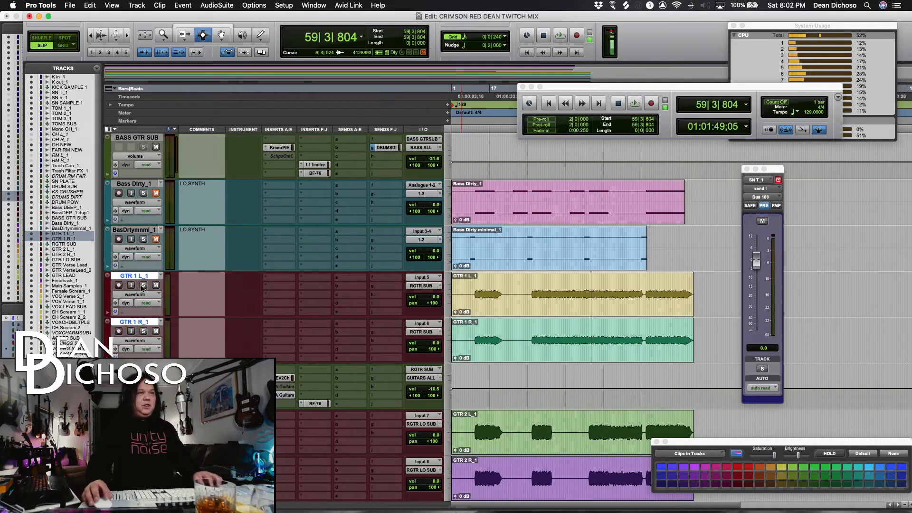
# Insert mono Virtual Tape Machines on GTR 1 L, using the 2" 16 Track machine type at 15 ips.
pyautogui.click(278, 279)
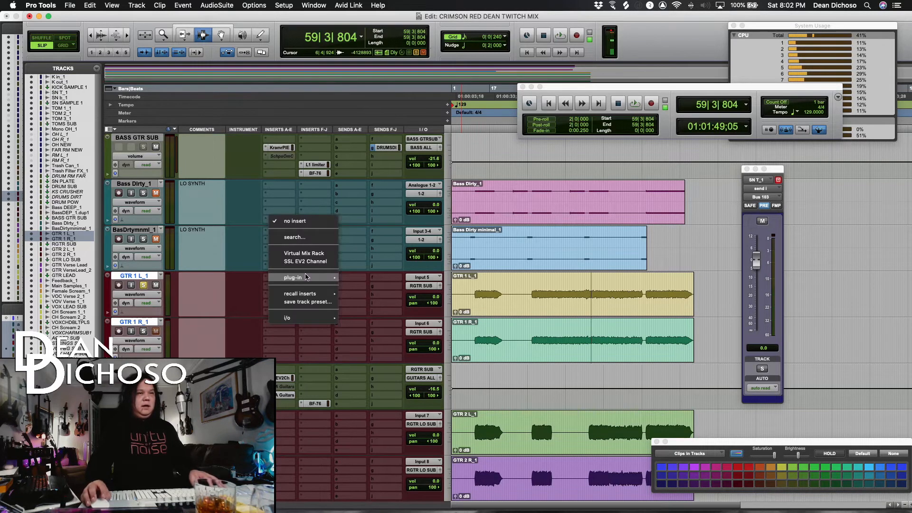
pyautogui.moveTo(281, 278)
pyautogui.moveTo(383, 306)
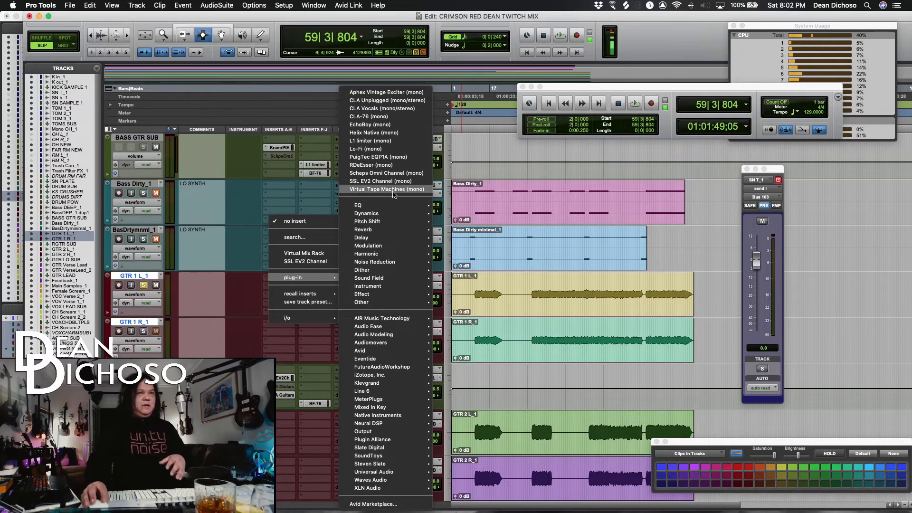
pyautogui.click(387, 189)
pyautogui.moveTo(551, 261); pyautogui.dragTo(395, 149)
pyautogui.click(680, 241)
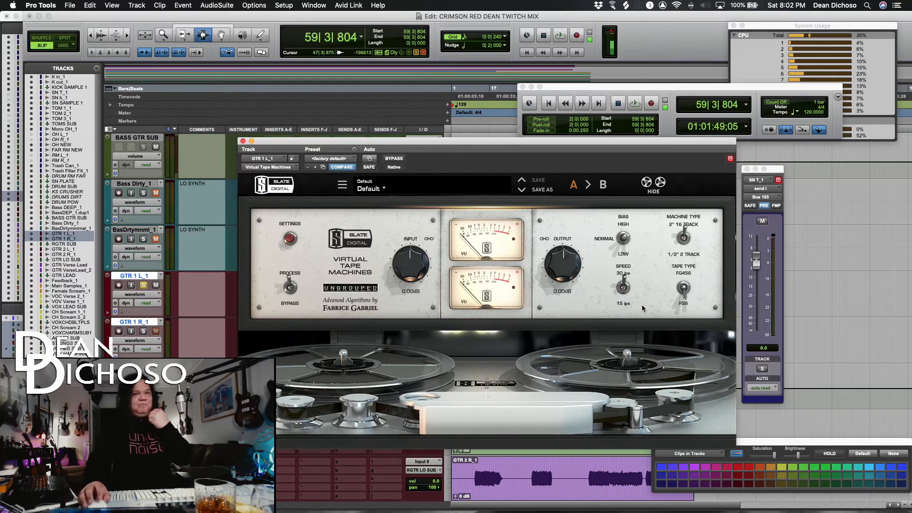
pyautogui.click(624, 288)
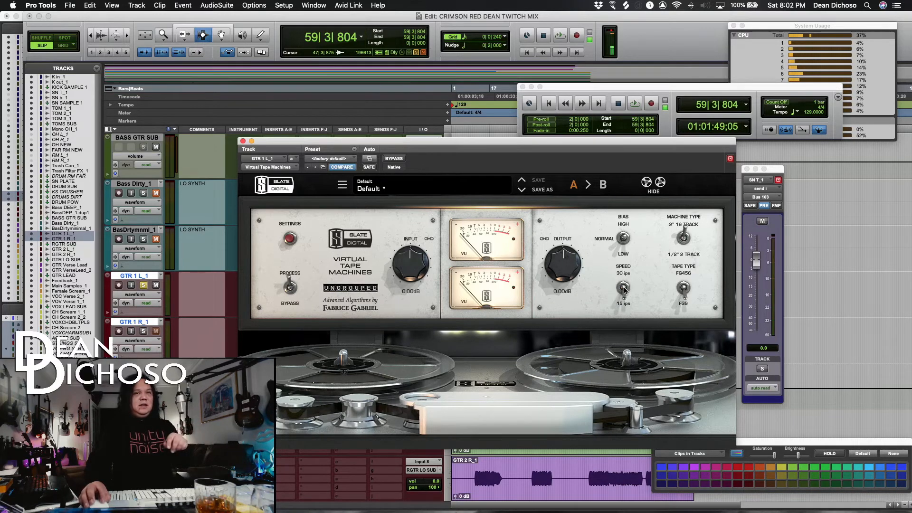
# Raise the tape machine's input to +3.02 dB during playback and compare the sound with the plug-in bypassed.
pyautogui.press('space')
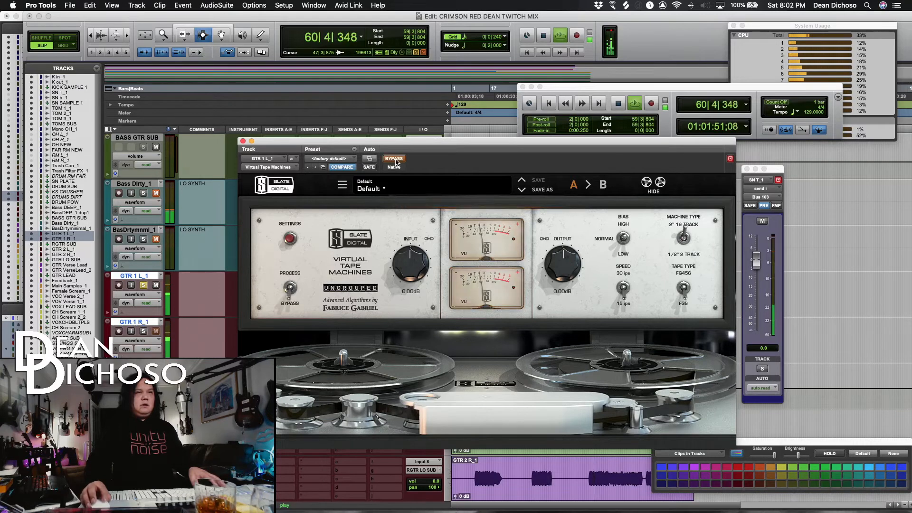
pyautogui.moveTo(409, 259); pyautogui.dragTo(408, 245)
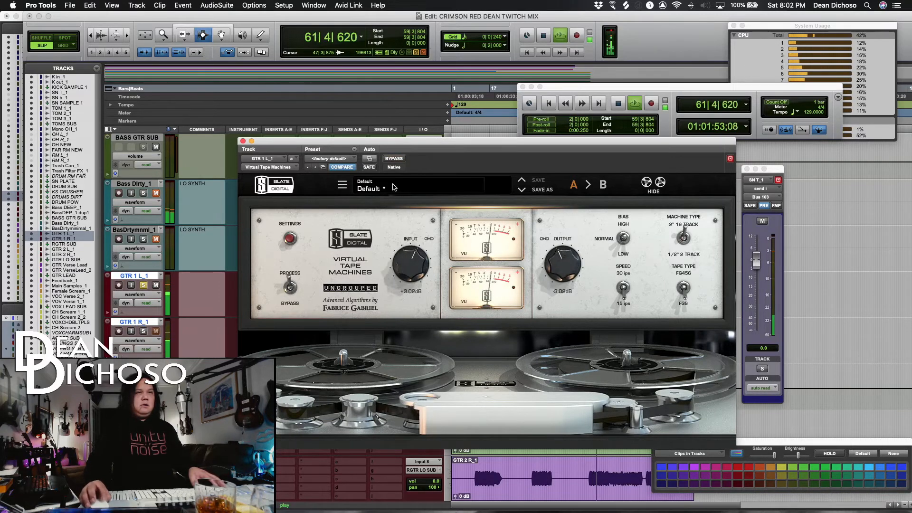
pyautogui.click(394, 159)
pyautogui.click(394, 159)
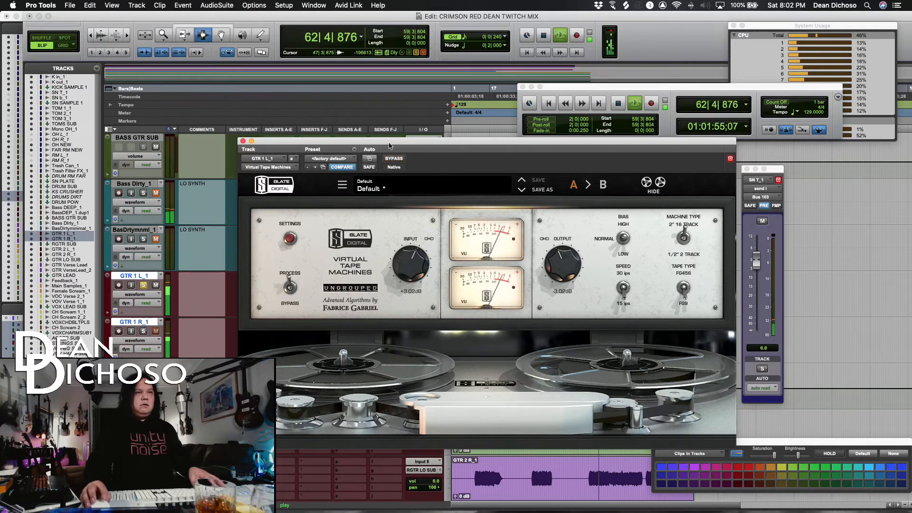
pyautogui.press('space')
# Open the tape machine's calibration settings, close the plug-in window and copy the VTM insert to GTR 1 R.
pyautogui.click(289, 239)
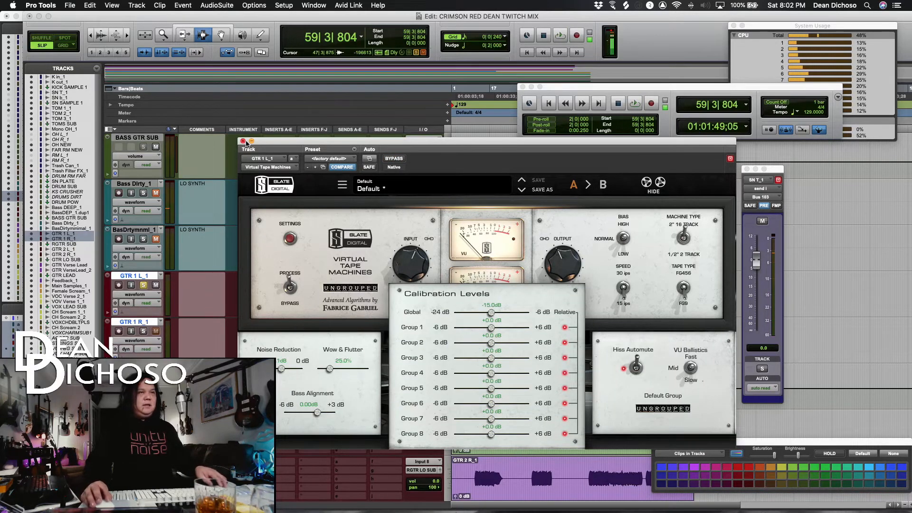
pyautogui.click(243, 141)
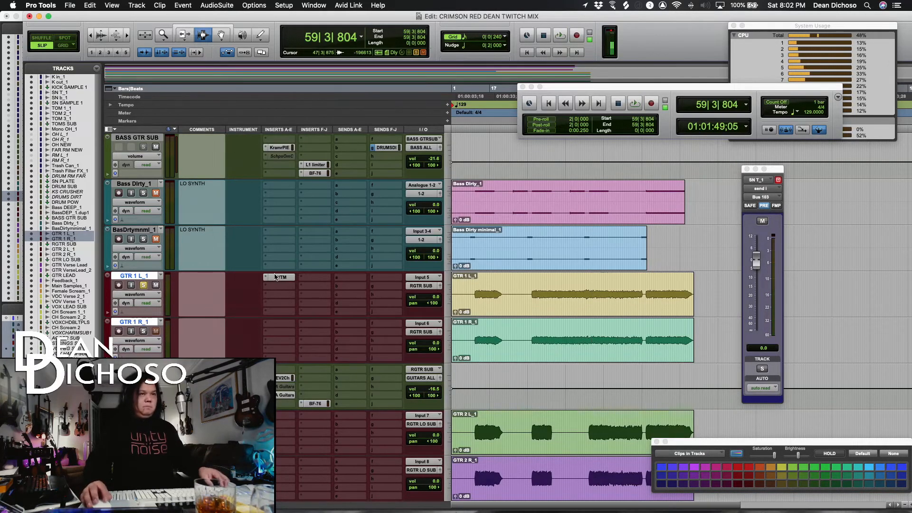
pyautogui.moveTo(282, 324); pyautogui.dragTo(282, 324)
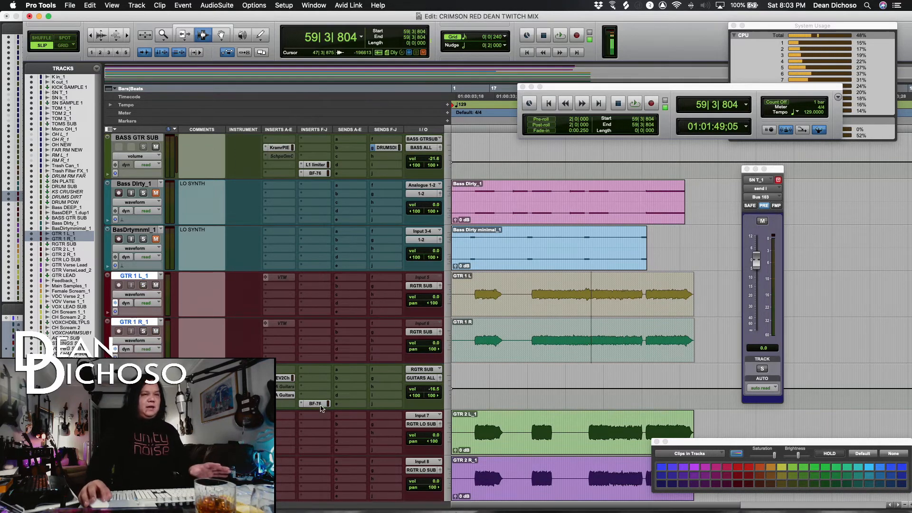
# Open the BF-76 limiter on RGTR SUB, rearrange the windows and trace its Bus 10 key input to the snare sample track's sends.
pyautogui.click(315, 403)
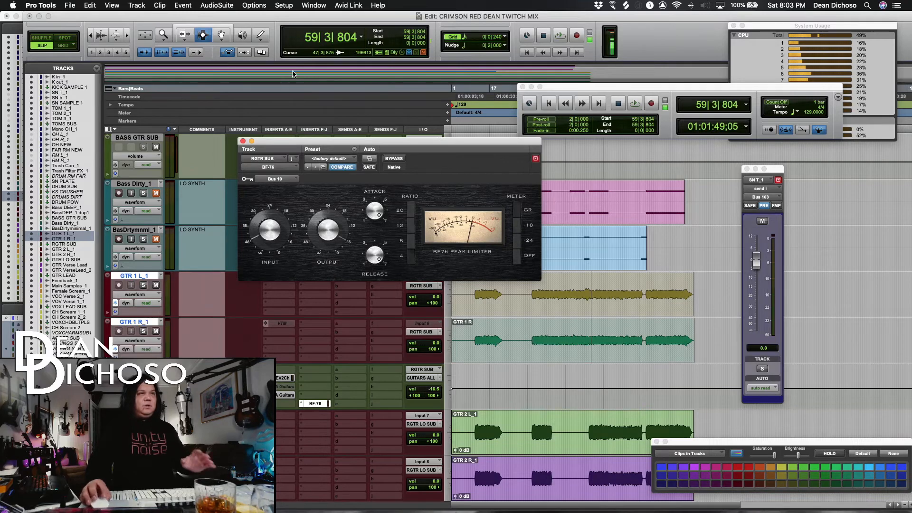
pyautogui.moveTo(252, 21); pyautogui.dragTo(400, 25)
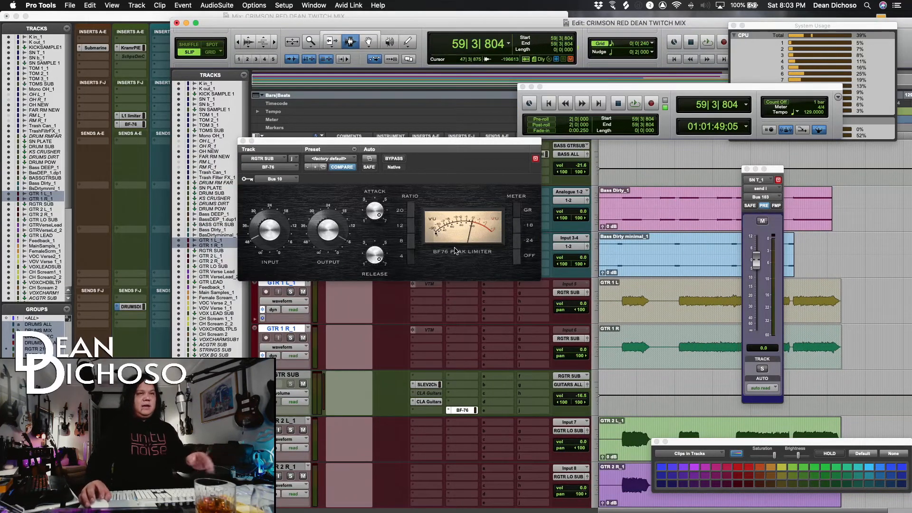
pyautogui.moveTo(365, 149); pyautogui.dragTo(752, 183)
pyautogui.scroll(4, 584, 305)
pyautogui.scroll(9, 584, 306)
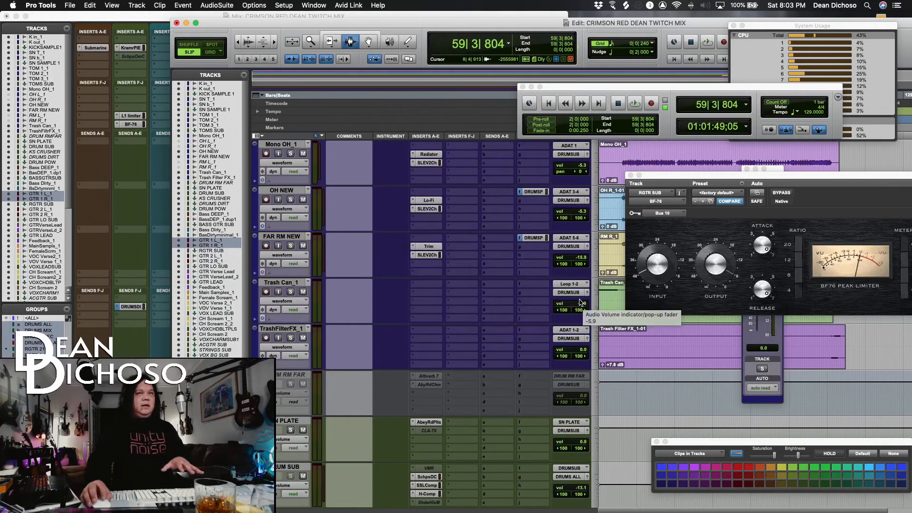
pyautogui.scroll(4, 584, 304)
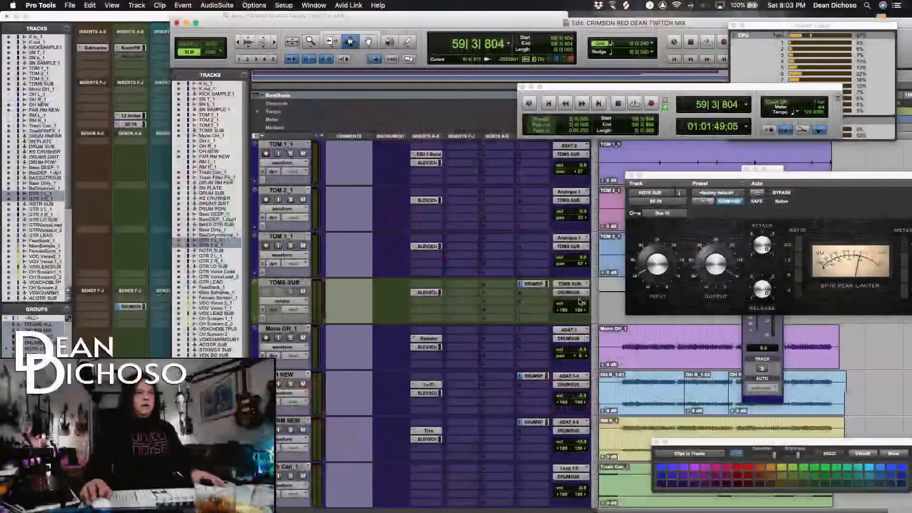
pyautogui.scroll(6, 464, 319)
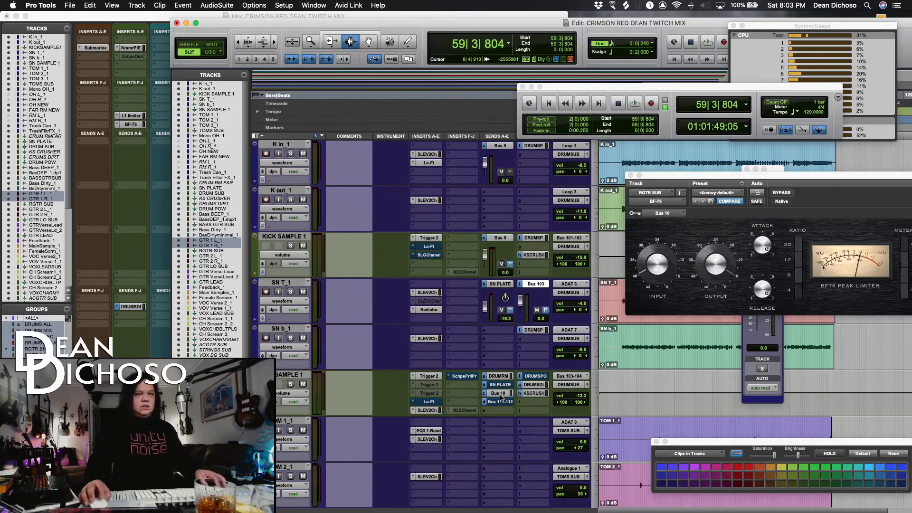
# Check the BF-76's response to the Bus 10 key input on RGTR SUB during playback and close the plug-in window.
pyautogui.press('space')
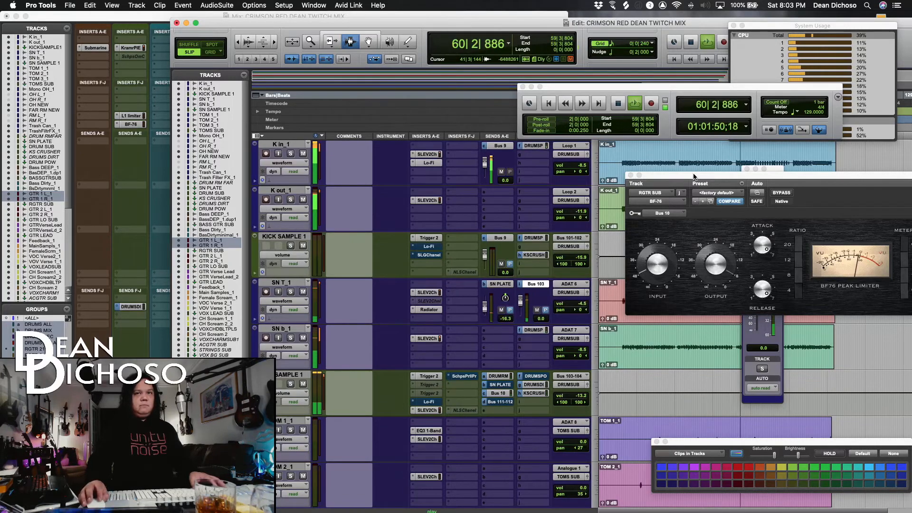
pyautogui.moveTo(694, 177); pyautogui.dragTo(523, 139)
pyautogui.press('space')
pyautogui.scroll(-20, 426, 288)
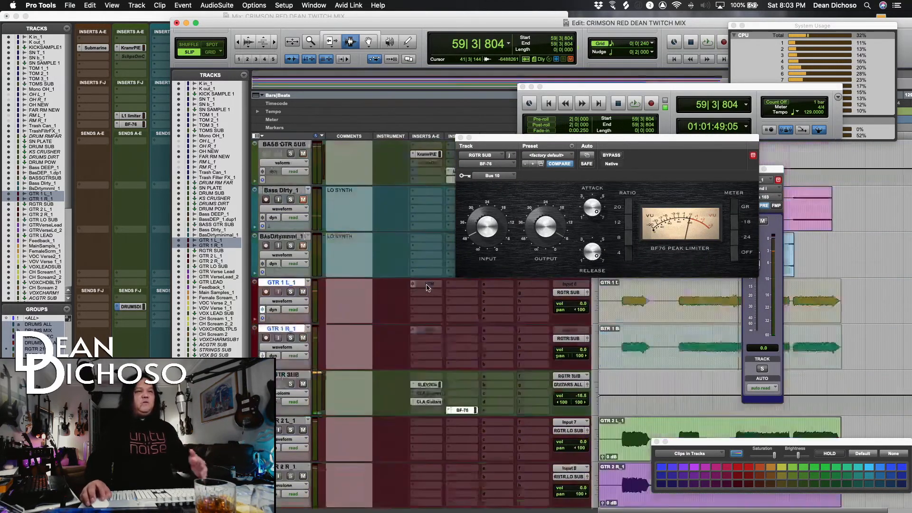
pyautogui.scroll(-2, 427, 288)
pyautogui.press('space')
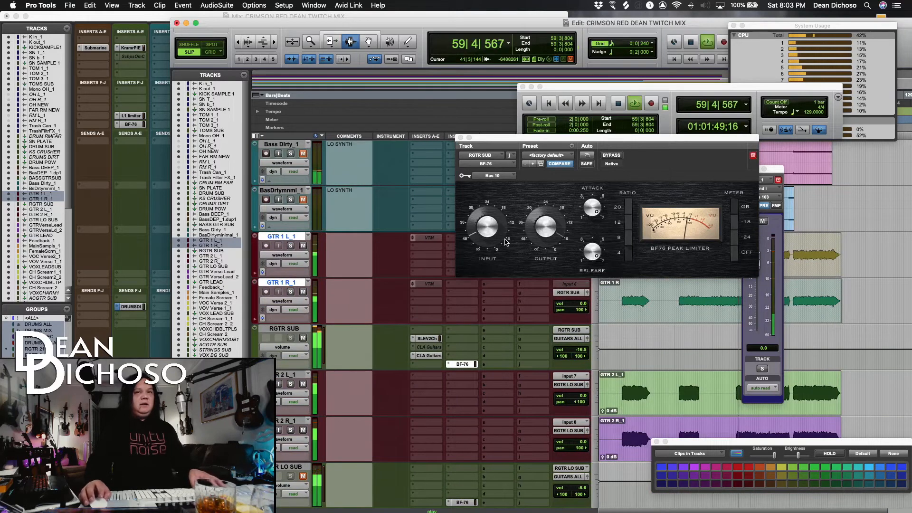
pyautogui.press('space')
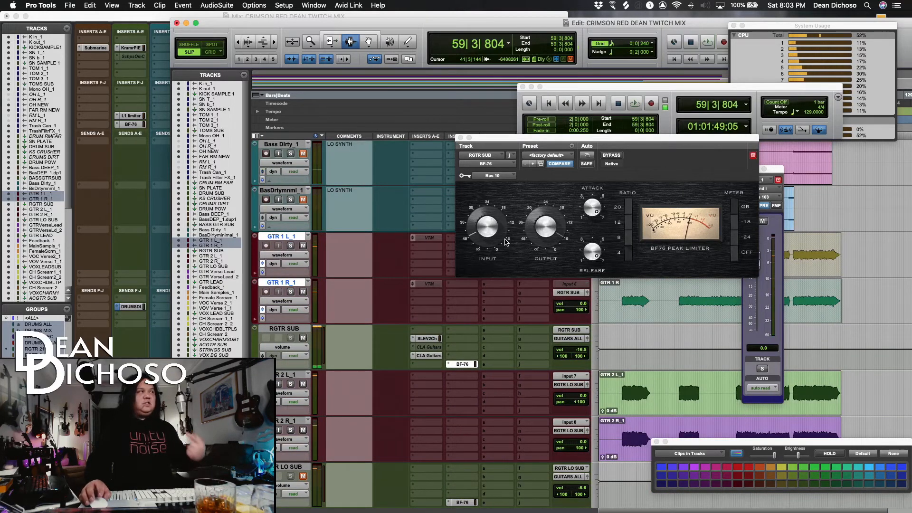
pyautogui.click(538, 234)
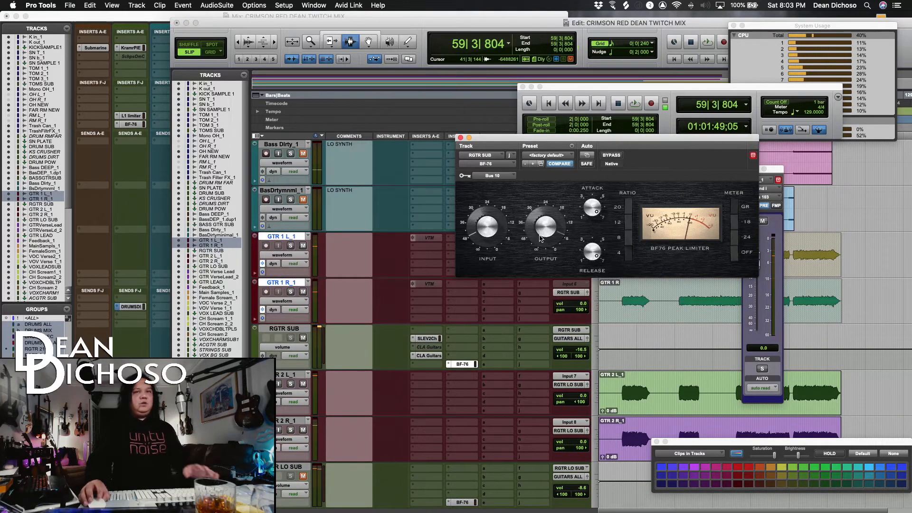
pyautogui.press('space')
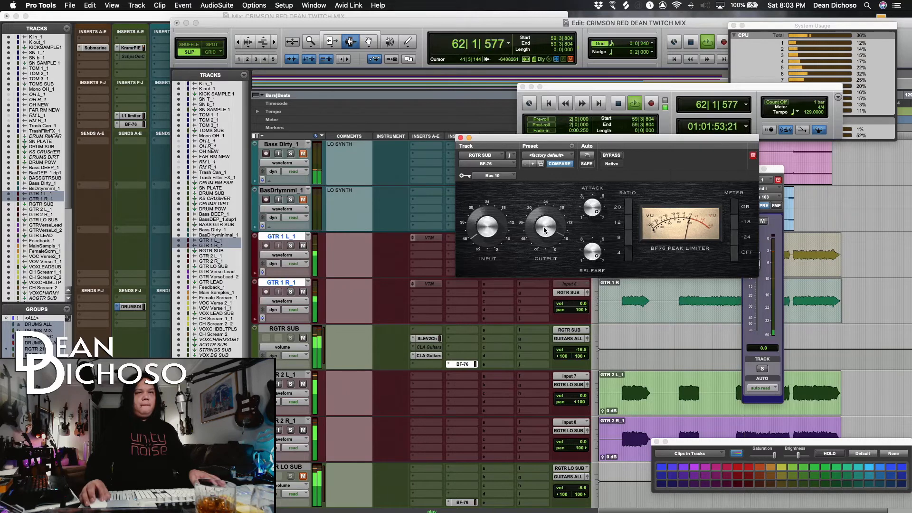
pyautogui.click(460, 138)
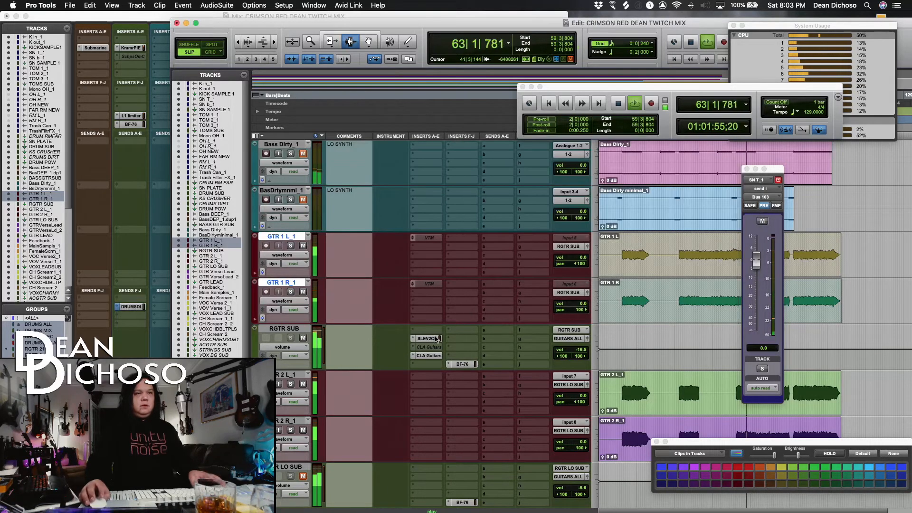
# Boost the LMF gain to 8.2 dB in RGTR SUB's SSL EV2 Channel during playback and set the track's volume to -15.8 dB.
pyautogui.press('space')
pyautogui.click(426, 339)
pyautogui.press('space')
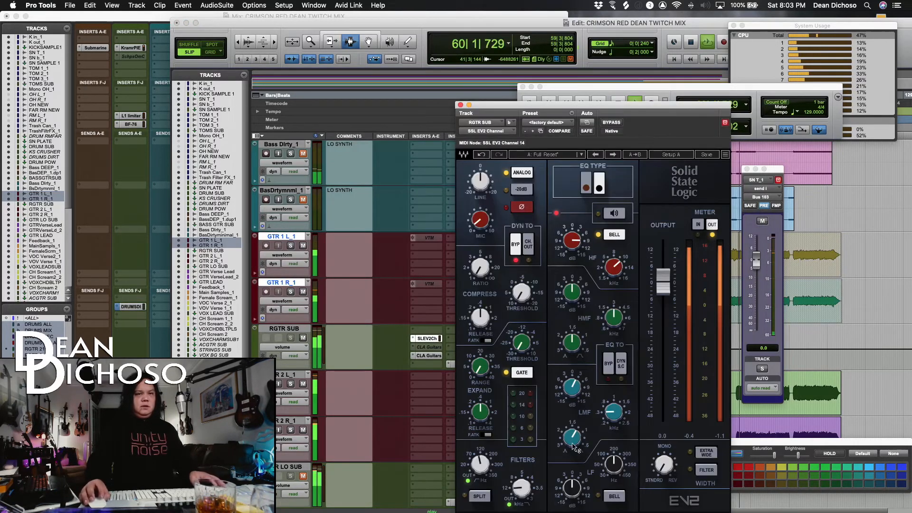
pyautogui.moveTo(572, 388); pyautogui.dragTo(572, 371)
pyautogui.press('space')
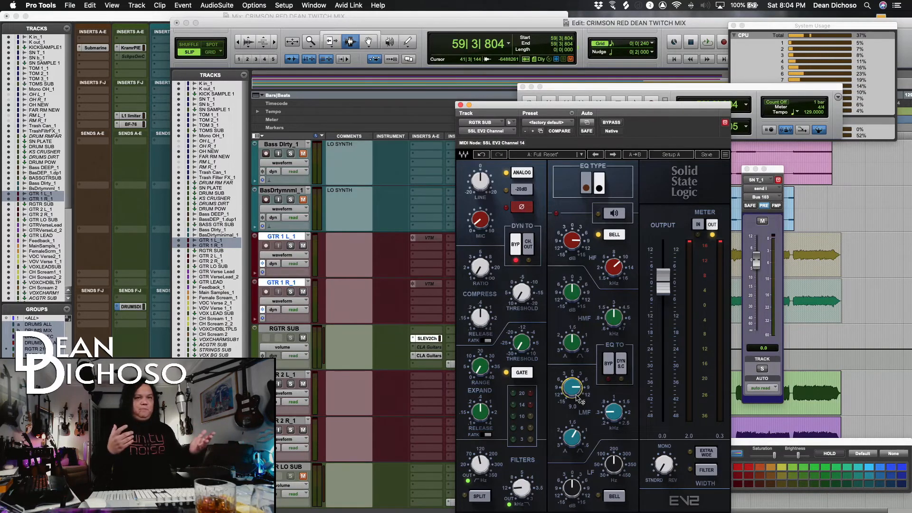
pyautogui.press('space')
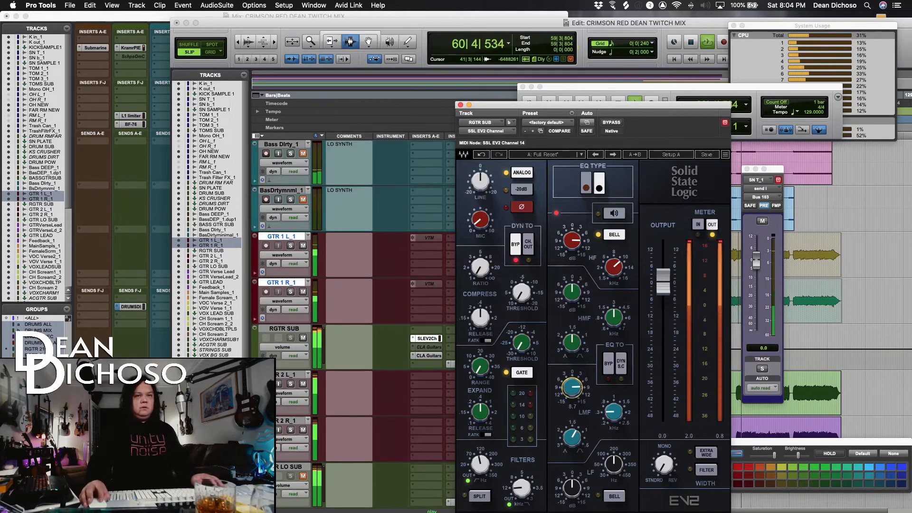
pyautogui.moveTo(572, 392); pyautogui.dragTo(569, 392)
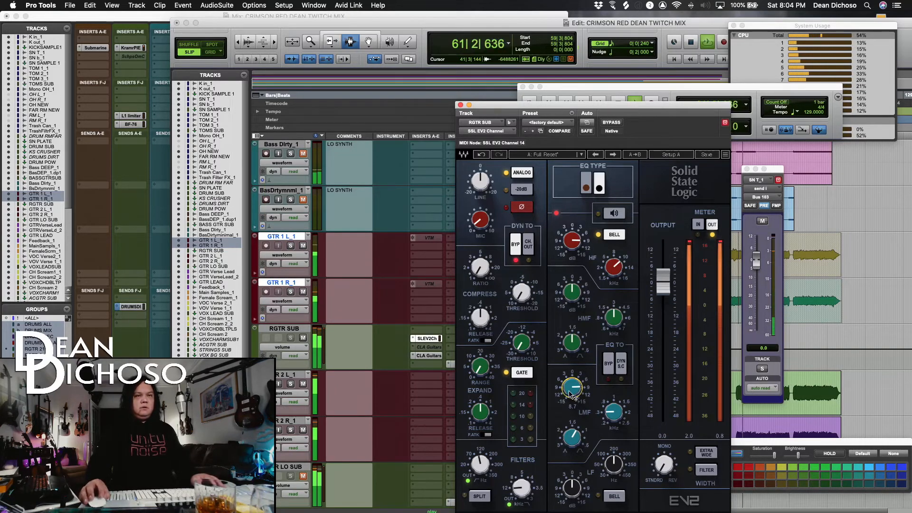
pyautogui.click(460, 105)
pyautogui.moveTo(577, 356); pyautogui.dragTo(578, 351)
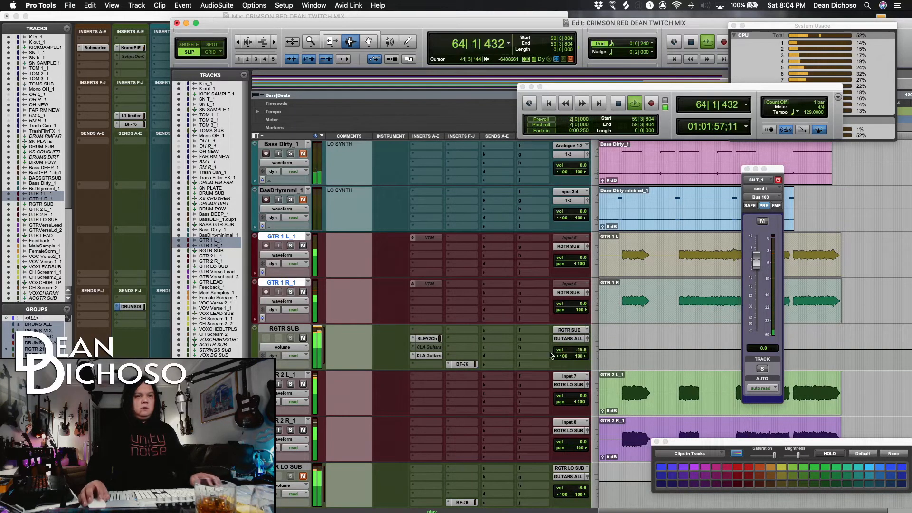
# Raise the HMF frequency and boost the HMF gain to 7.2 dB in RGTR SUB's SSL EV2 Channel, comparing during playback.
pyautogui.click(426, 338)
pyautogui.press('space')
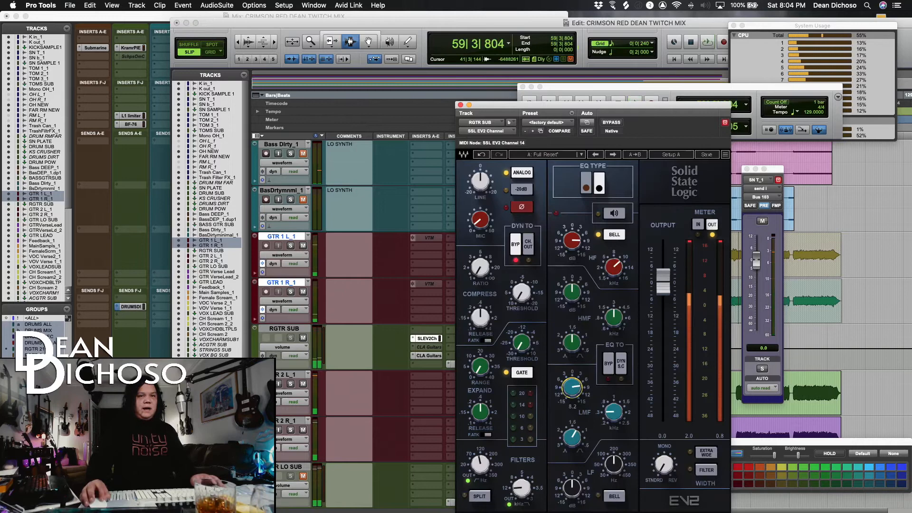
pyautogui.press('space')
pyautogui.press('space')
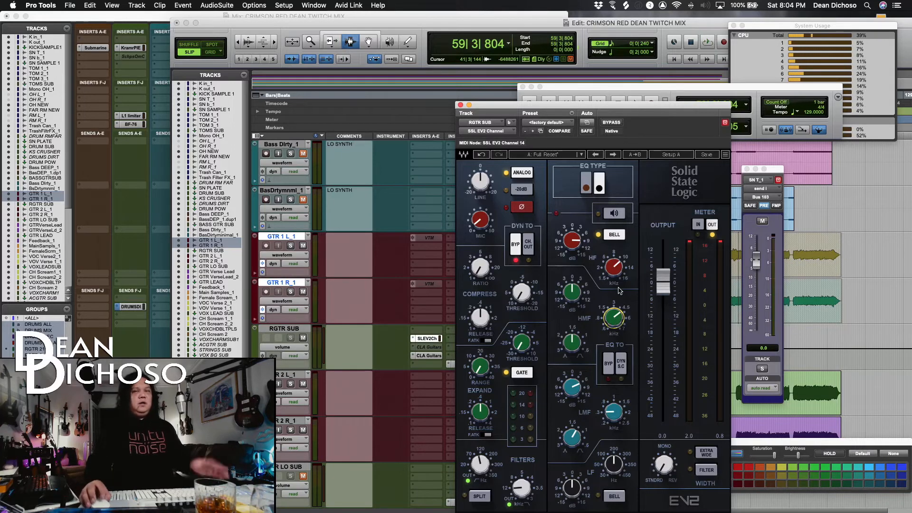
pyautogui.click(617, 266)
pyautogui.moveTo(572, 292)
pyautogui.mouseDown()
pyautogui.moveTo(572, 268)
pyautogui.moveTo(572, 275)
pyautogui.mouseUp()
pyautogui.press('space')
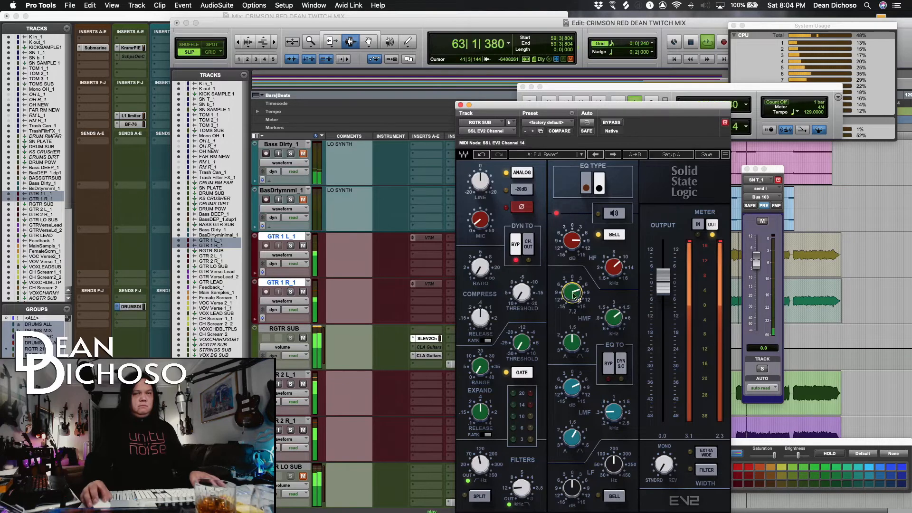
pyautogui.click(460, 105)
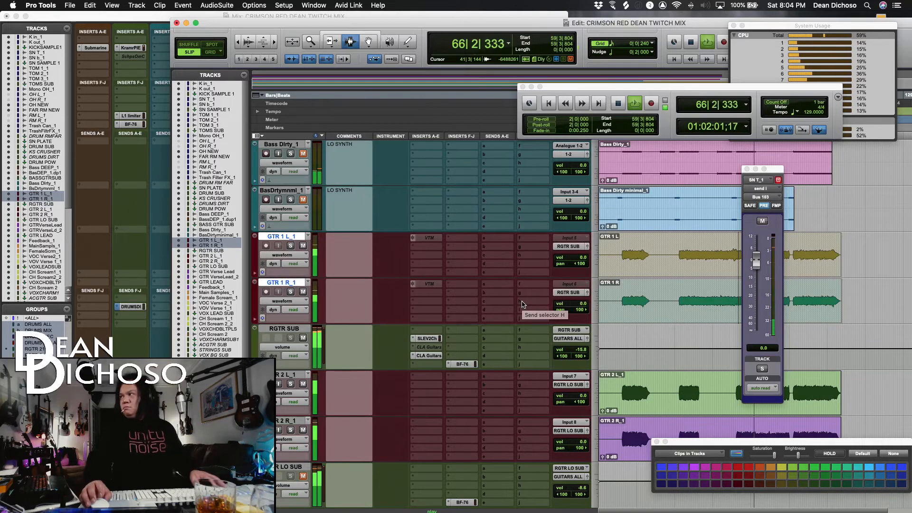
pyautogui.press('space')
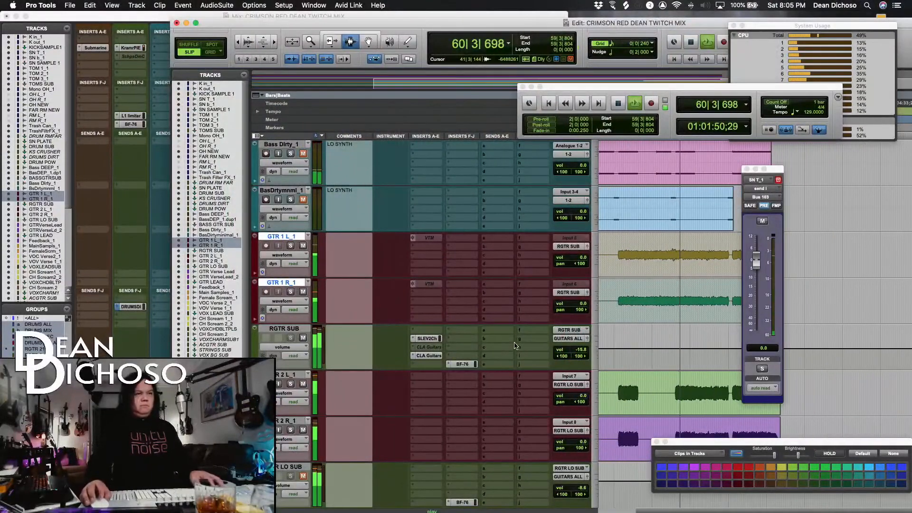
# Reopen RGTR SUB's BF-76 limiter, examine its metering over repeated playback and close the plug-in window.
pyautogui.press('space')
pyautogui.click(461, 364)
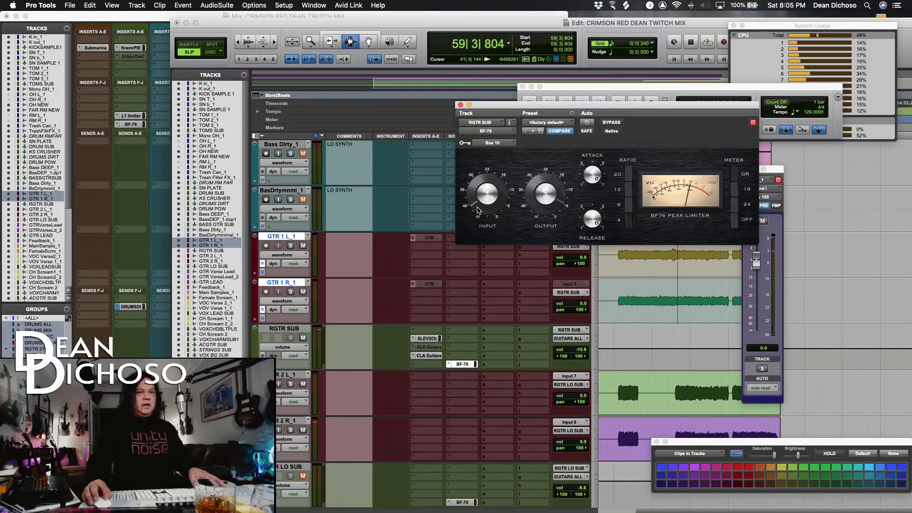
pyautogui.press('space')
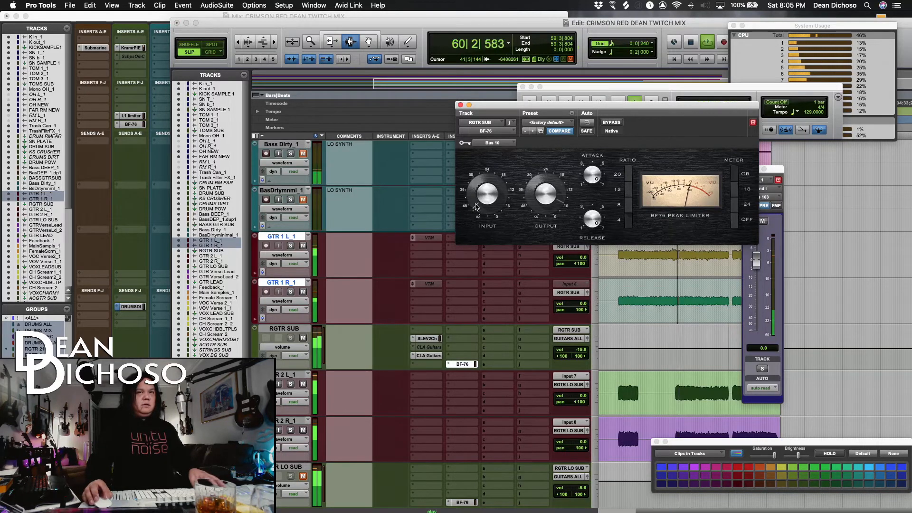
pyautogui.press('space')
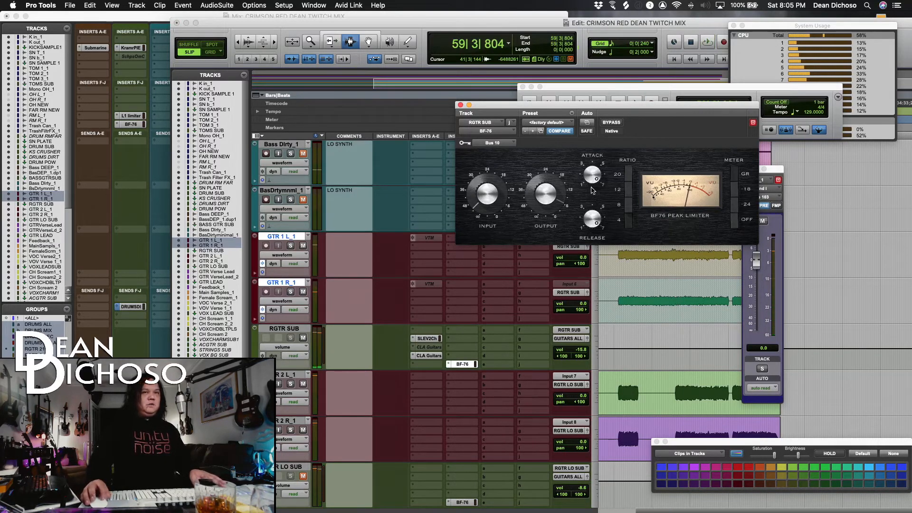
pyautogui.press('space')
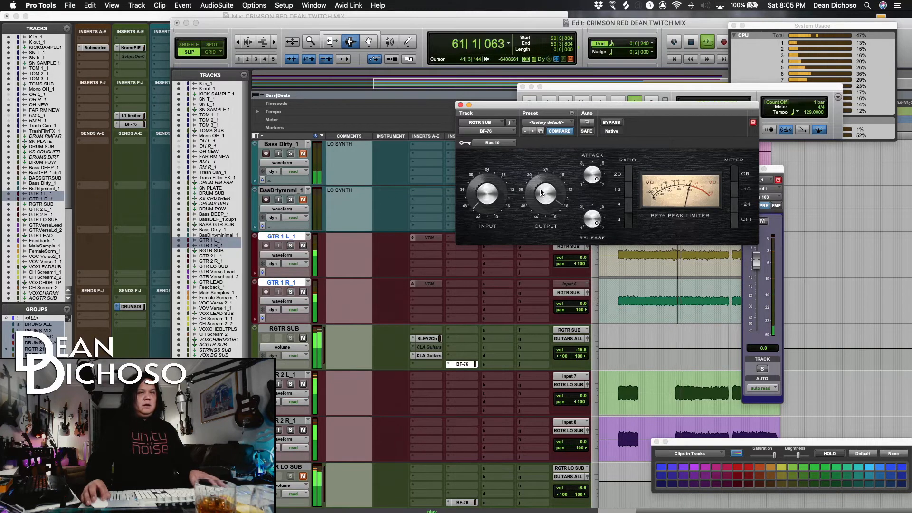
pyautogui.moveTo(503, 106); pyautogui.dragTo(619, 130)
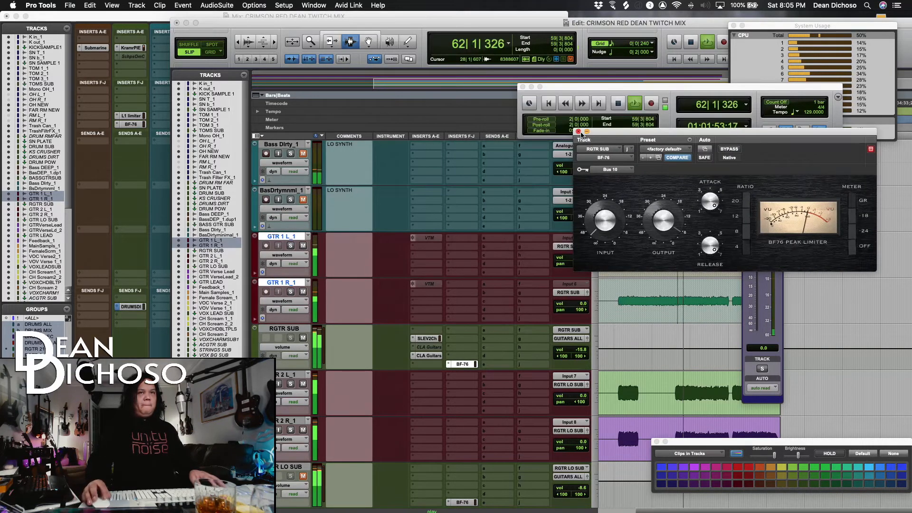
pyautogui.click(578, 130)
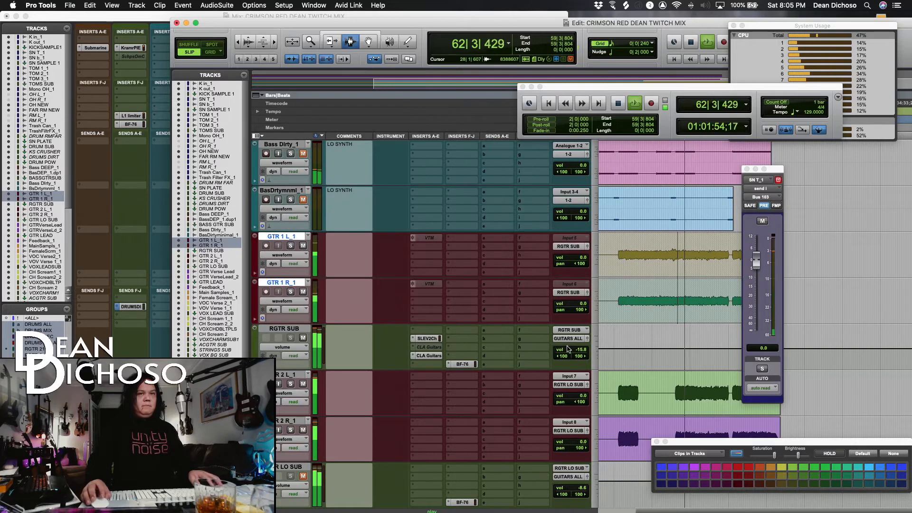
# Review RGTR SUB's SSL EV2 Channel settings and set the track's volume to -17.2 dB during playback.
pyautogui.click(426, 338)
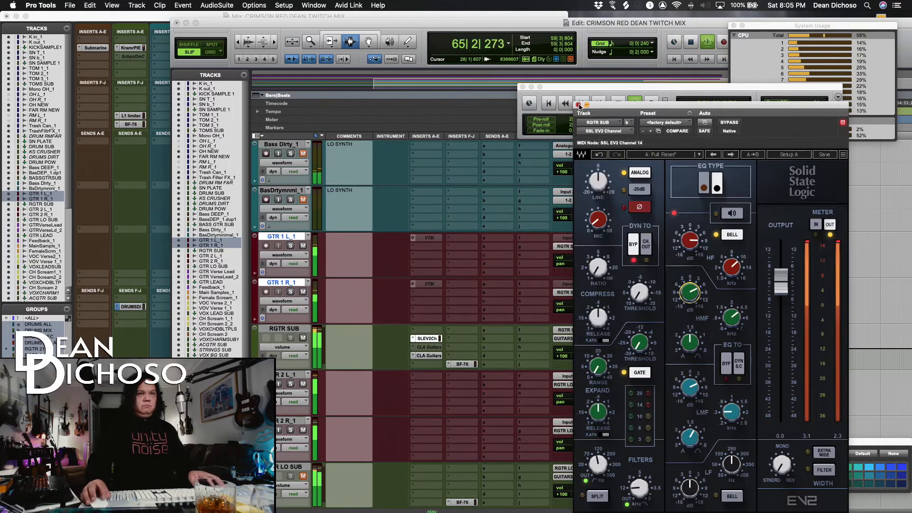
pyautogui.click(578, 105)
pyautogui.click(585, 354)
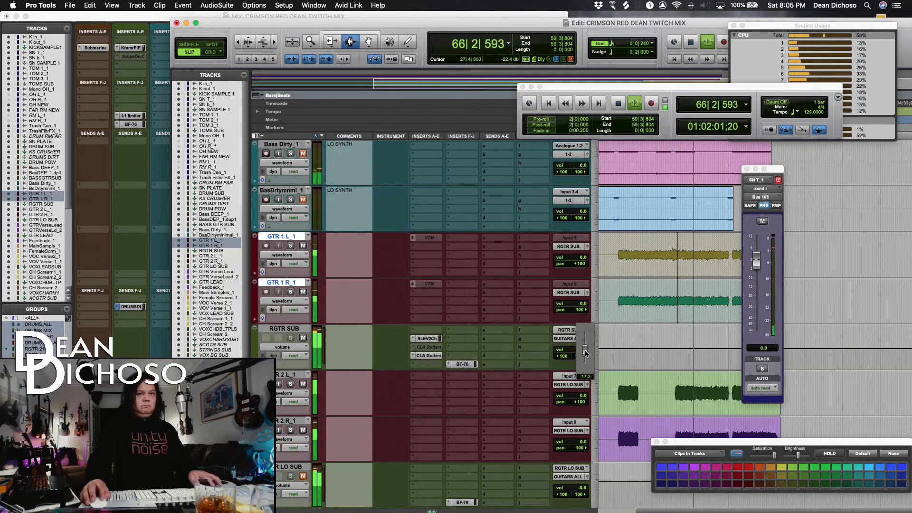
pyautogui.moveTo(585, 352); pyautogui.dragTo(585, 352)
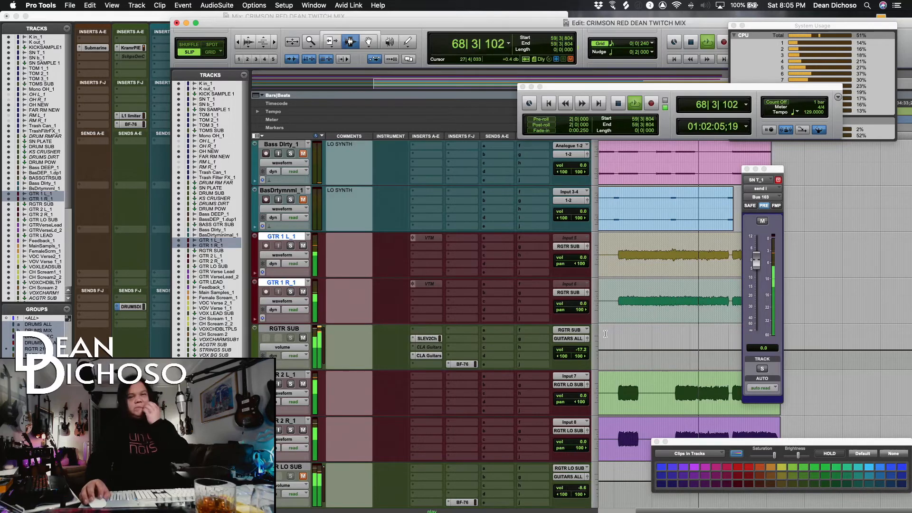
# Listen to the full mix while reviewing the guitar, bass and drum submix tracks.
pyautogui.scroll(2, 598, 334)
pyautogui.scroll(-3, 610, 330)
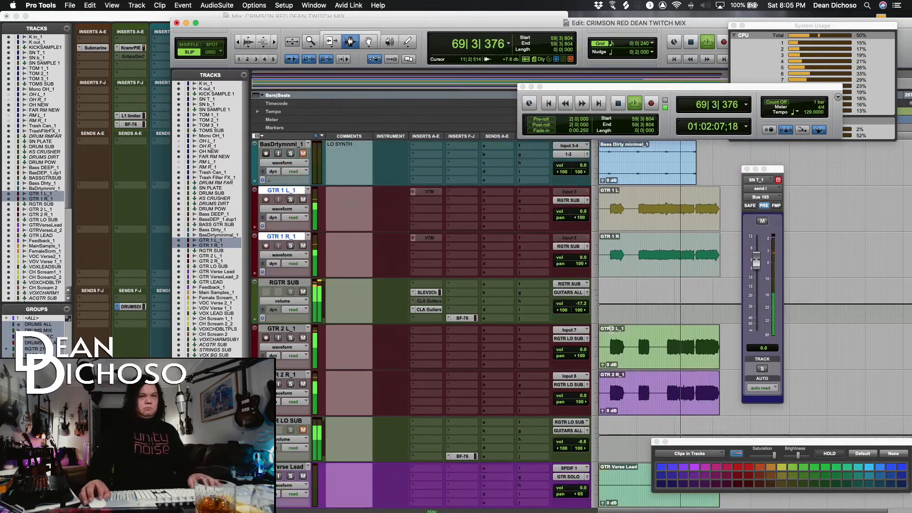
pyautogui.scroll(2, 611, 330)
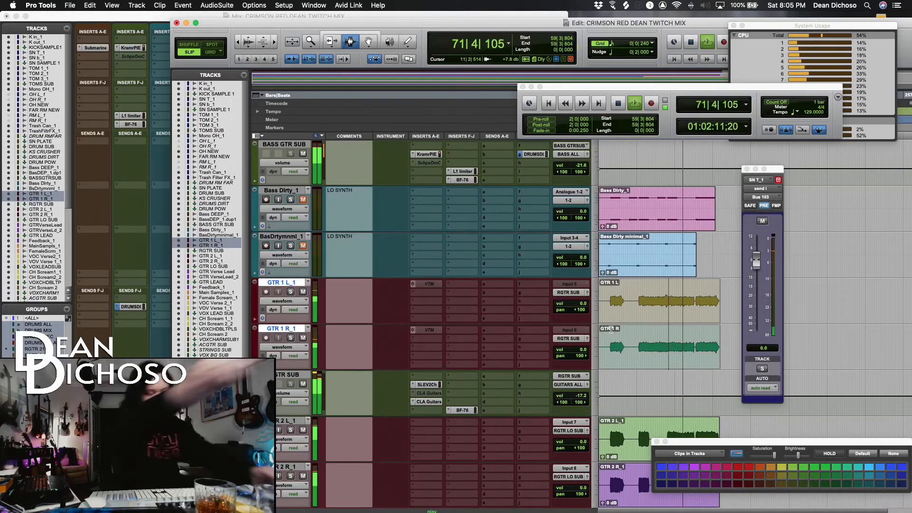
pyautogui.press('space')
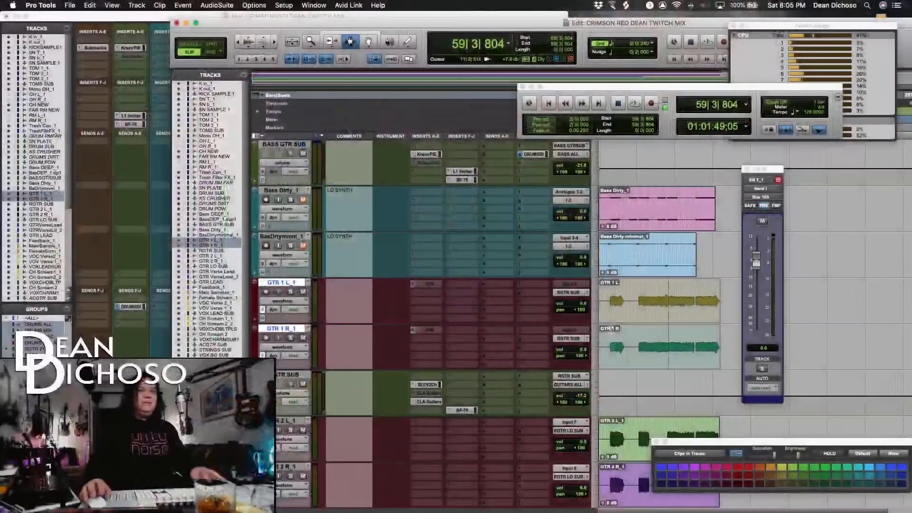
pyautogui.scroll(10, 629, 342)
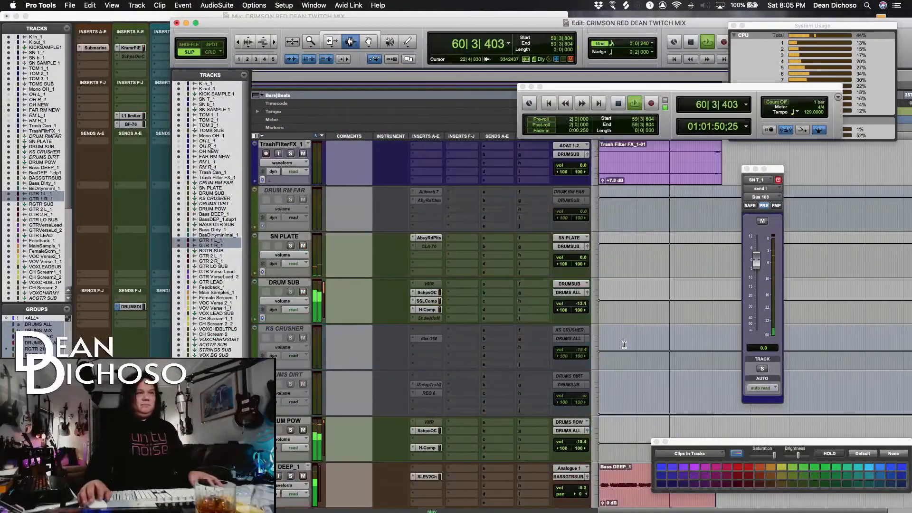
# Listen to the song from around bars 11 and 18 while reviewing the tom, overhead and room drum tracks.
pyautogui.scroll(2, 625, 344)
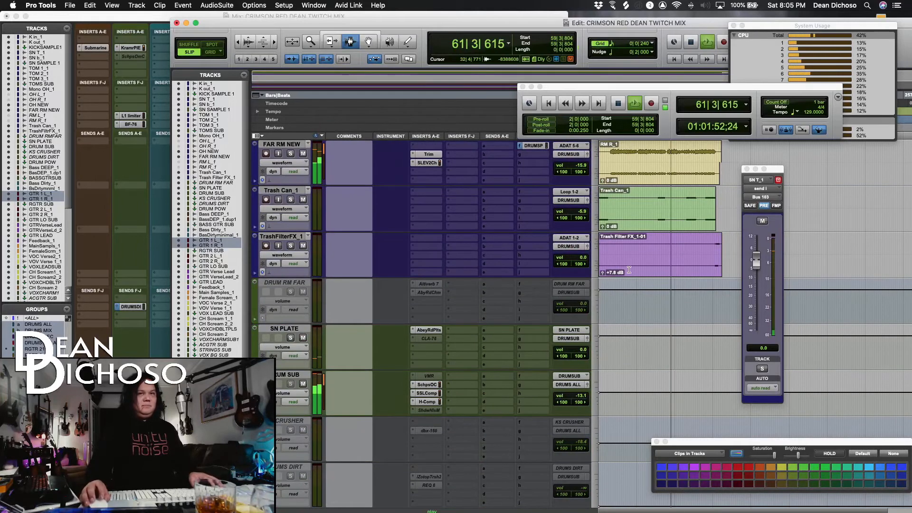
pyautogui.press('space')
pyautogui.press('t')
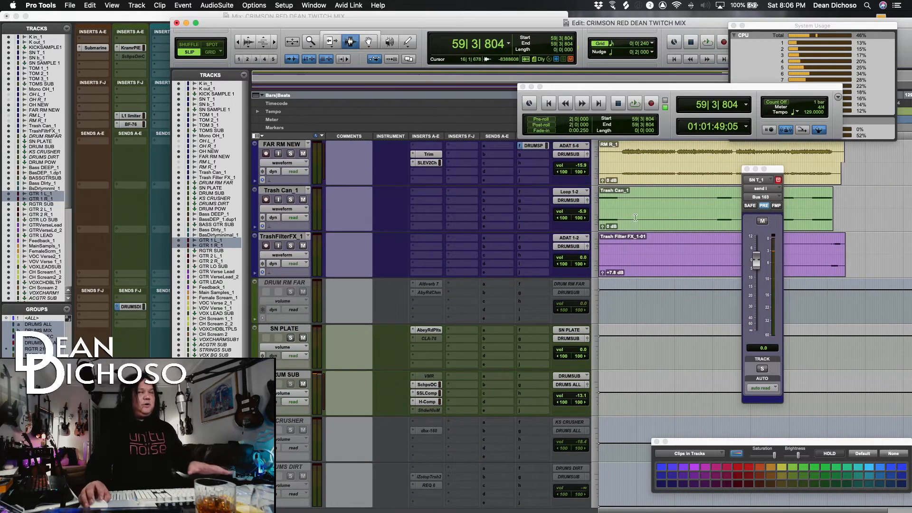
pyautogui.scroll(1, 627, 178)
pyautogui.click(624, 206)
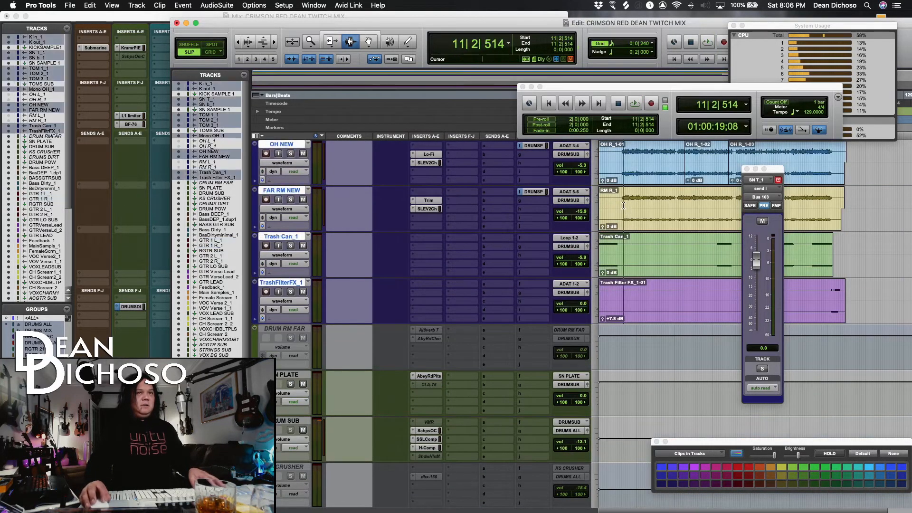
pyautogui.press('space')
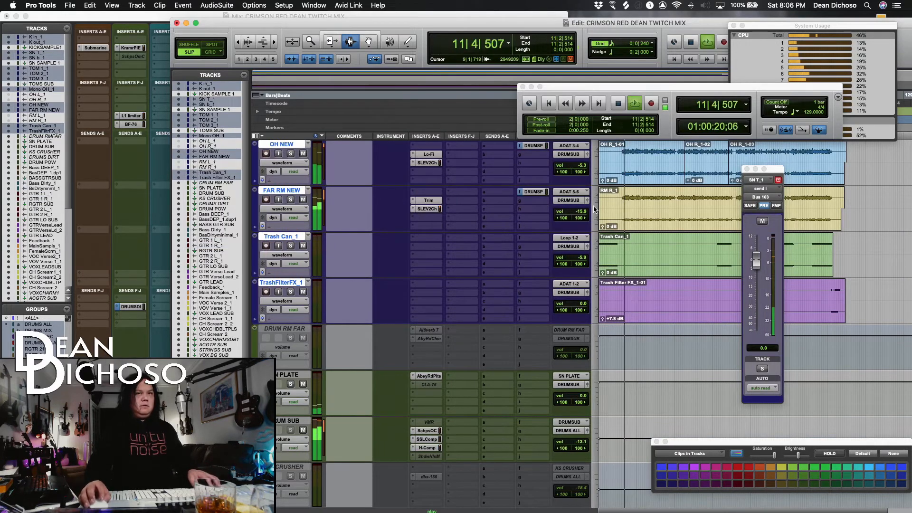
pyautogui.scroll(6, 642, 203)
pyautogui.press('space')
pyautogui.click(639, 246)
pyautogui.press('space')
pyautogui.scroll(-3, 634, 245)
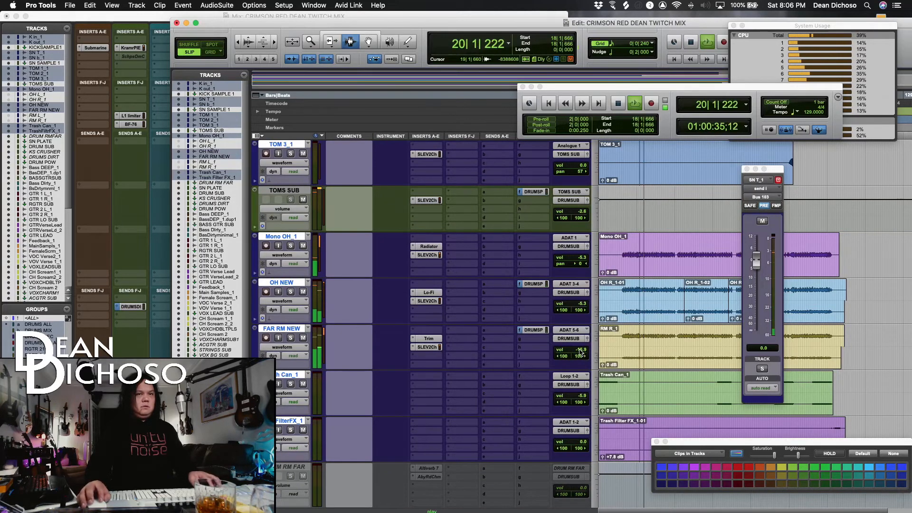
# Rebalance FAR RM NEW's volume during playback while checking its Trim and SSL EV2 Channel inserts.
pyautogui.moveTo(580, 352); pyautogui.dragTo(579, 350)
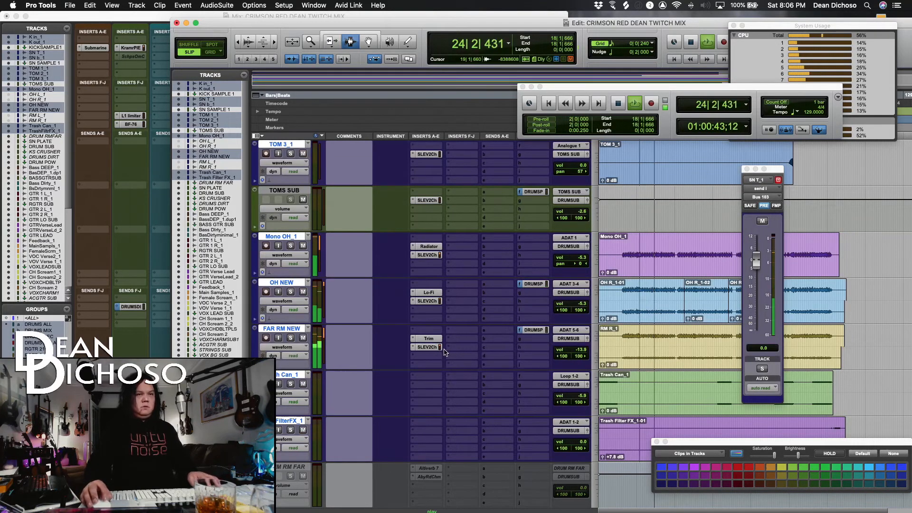
pyautogui.click(433, 339)
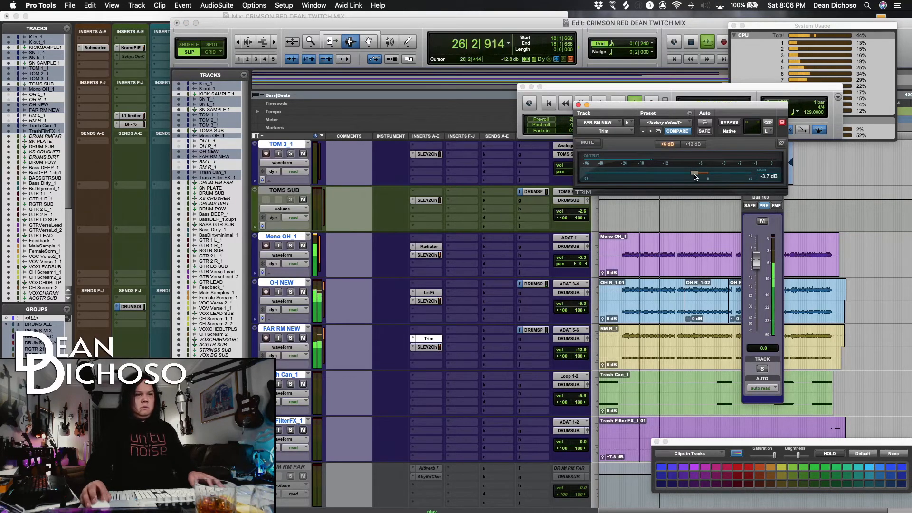
pyautogui.click(291, 338)
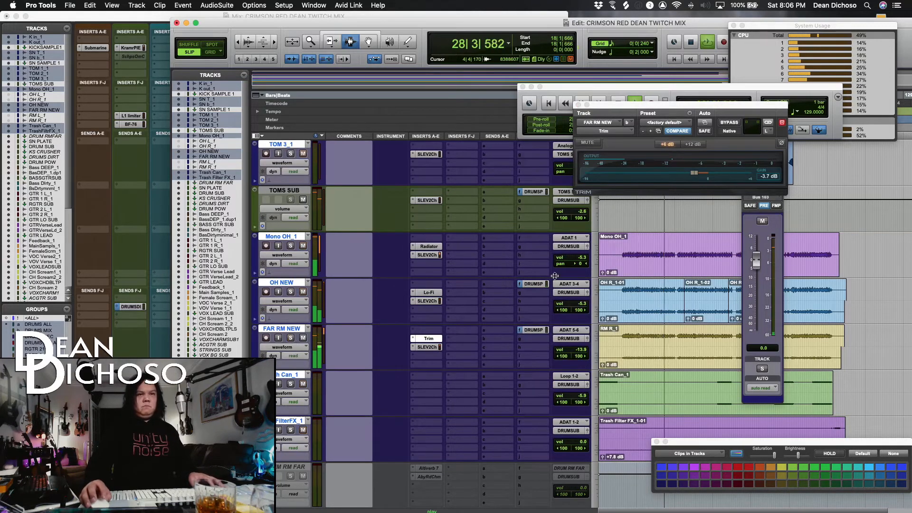
pyautogui.moveTo(576, 352); pyautogui.dragTo(579, 350)
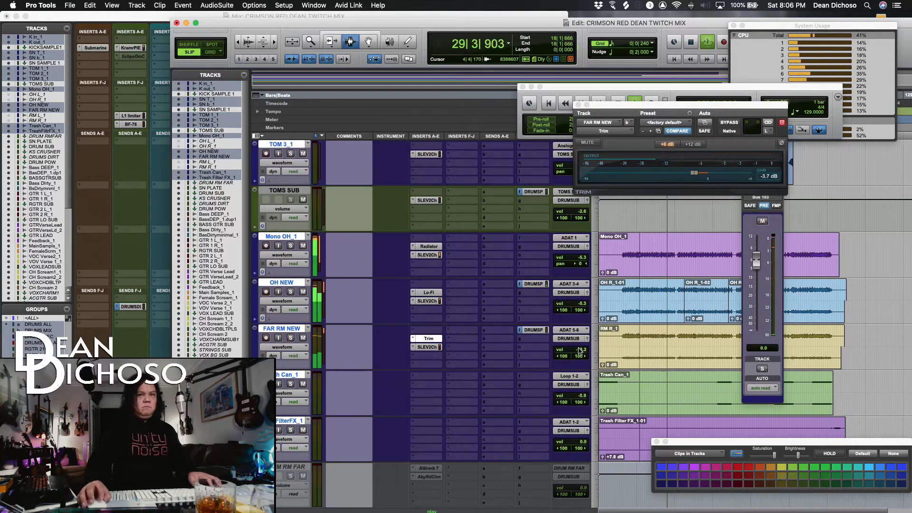
pyautogui.click(427, 347)
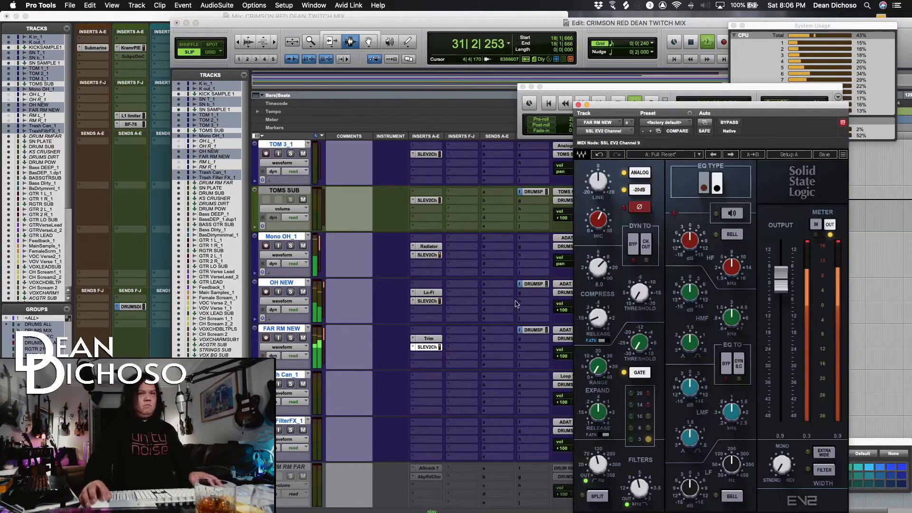
pyautogui.click(578, 105)
# Set BASS GTR SUB's volume to -23.7 dB during playback and stop after listening to the balance.
pyautogui.scroll(-10, 565, 215)
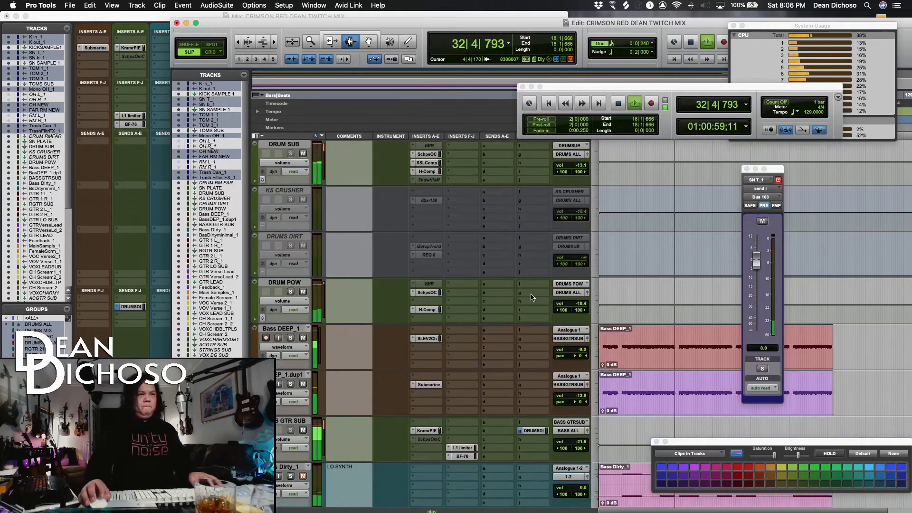
pyautogui.moveTo(581, 442); pyautogui.dragTo(582, 443)
pyautogui.scroll(-4, 582, 445)
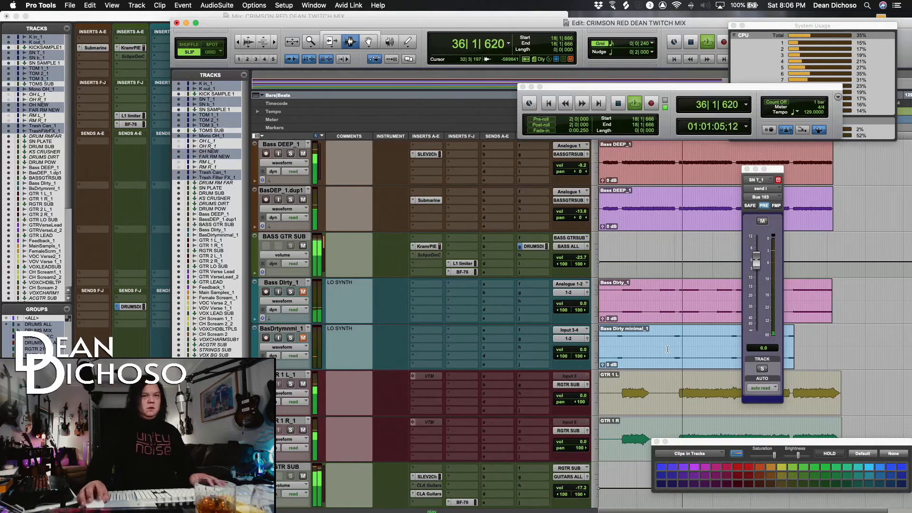
pyautogui.press('space')
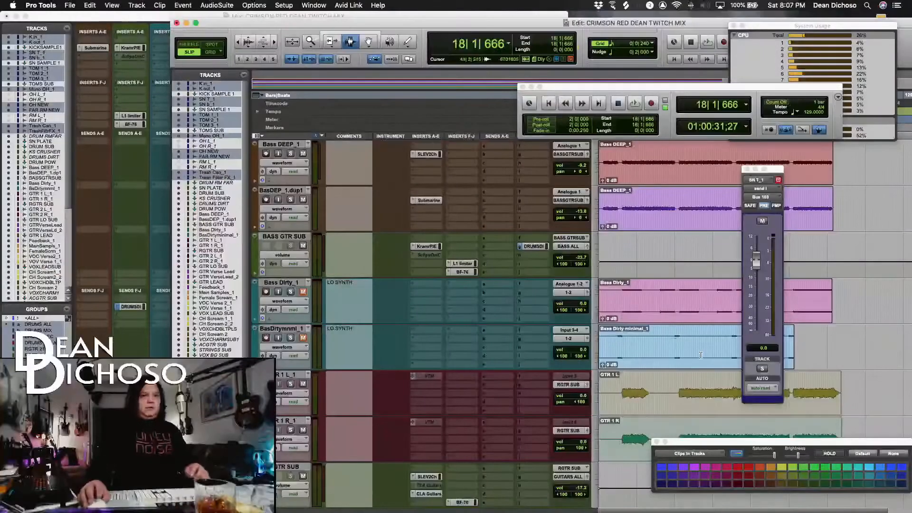
# Close the SN T_1 send window and audition the section around bar 32 before the Bass Dirty minimal part.
pyautogui.click(685, 343)
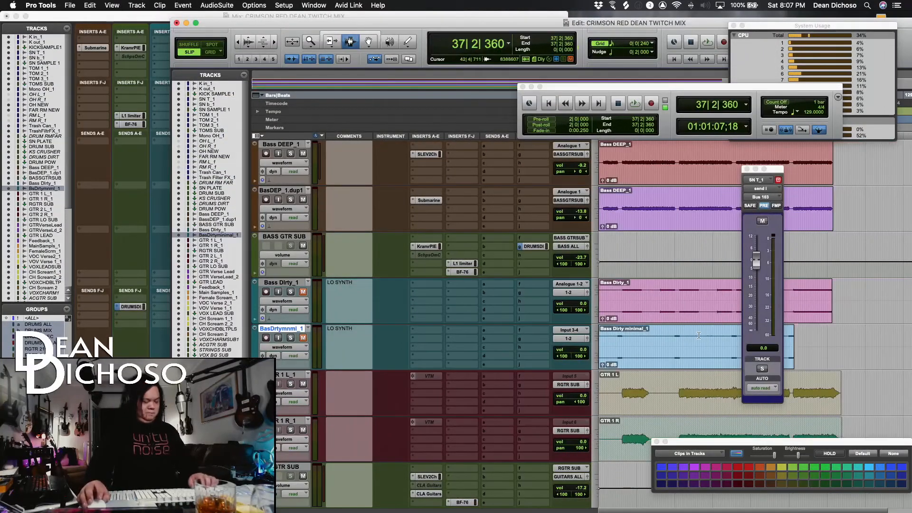
pyautogui.press('t')
pyautogui.press('t')
pyautogui.press('r')
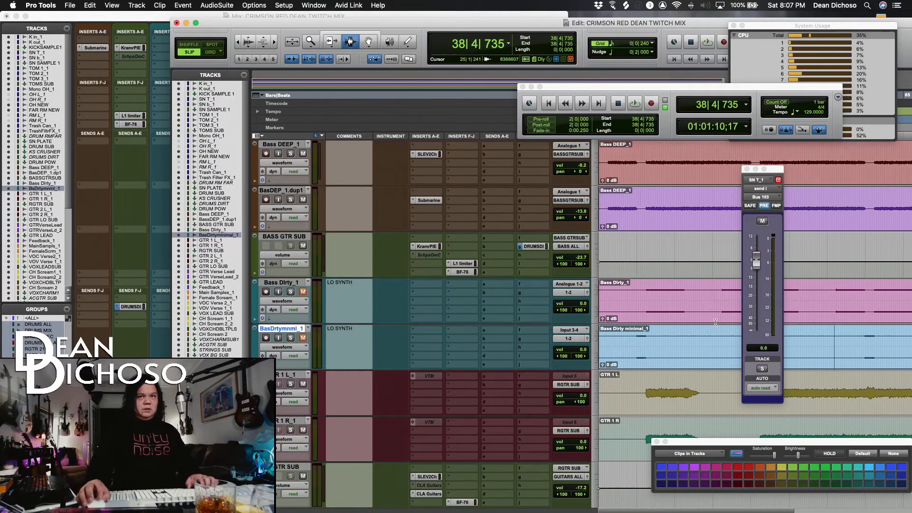
pyautogui.click(747, 168)
pyautogui.press('t')
pyautogui.press('t')
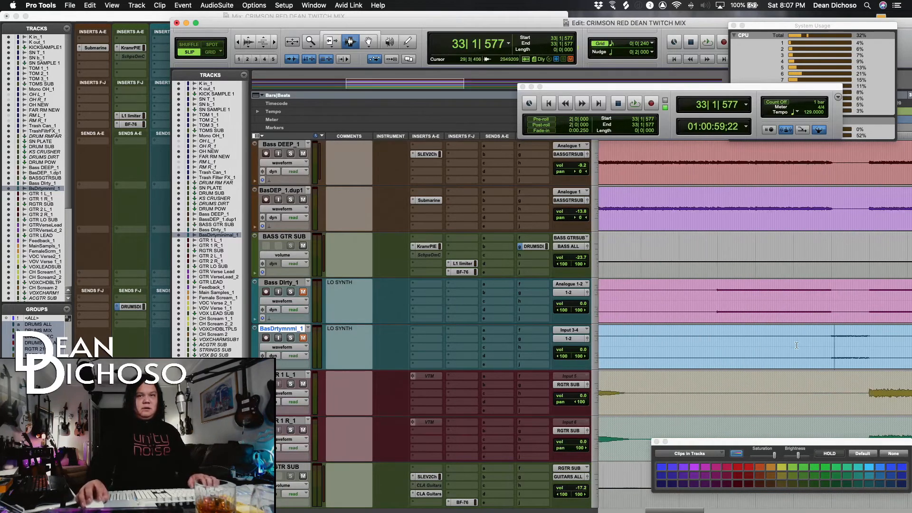
pyautogui.hscroll(3, 808, 352)
pyautogui.press('space')
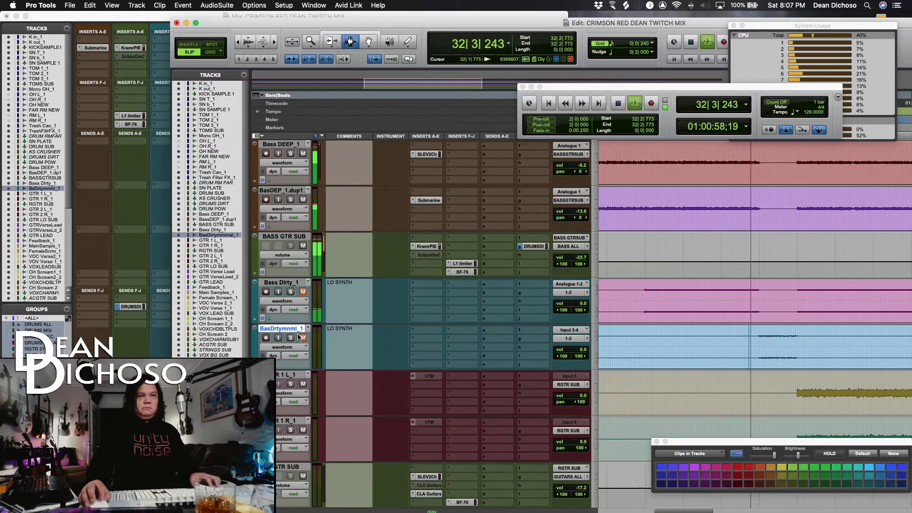
pyautogui.press('space')
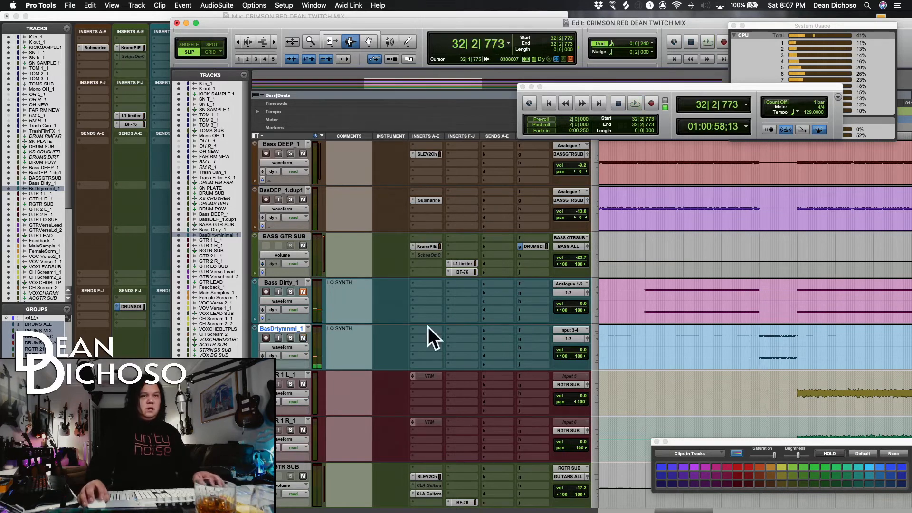
# Route the outputs of both LO SYNTH tracks, Bass Dirty and Bass Dirty minimal, to the KEYS ALL stereo bus.
pyautogui.click(294, 284)
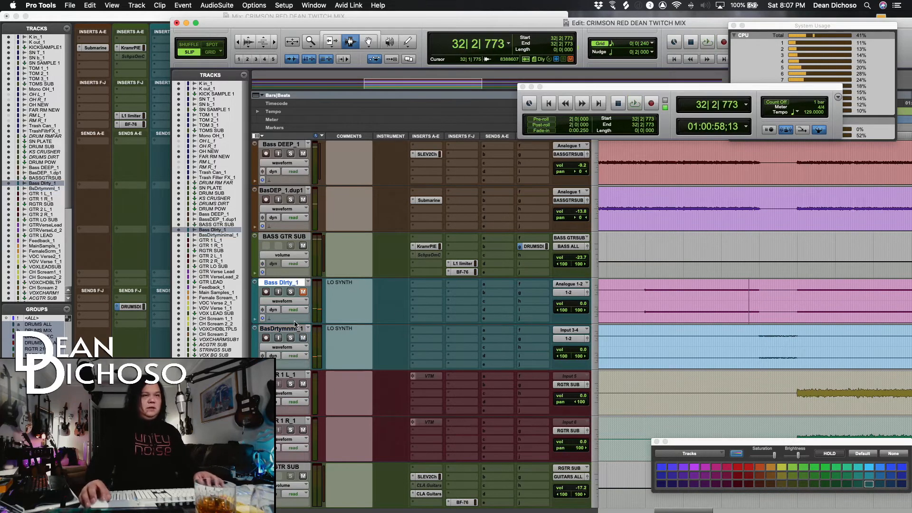
pyautogui.click(567, 293)
pyautogui.moveTo(568, 301)
pyautogui.moveTo(628, 312)
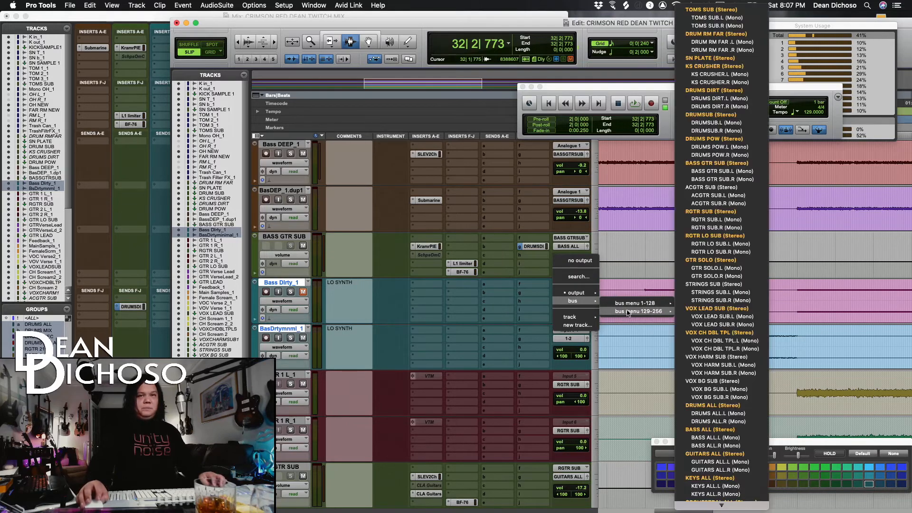
pyautogui.scroll(-10, 709, 327)
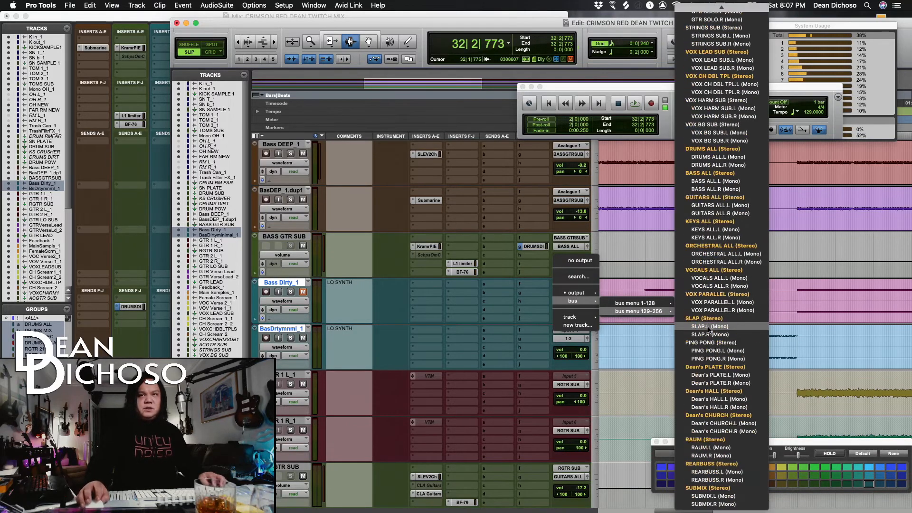
pyautogui.click(707, 222)
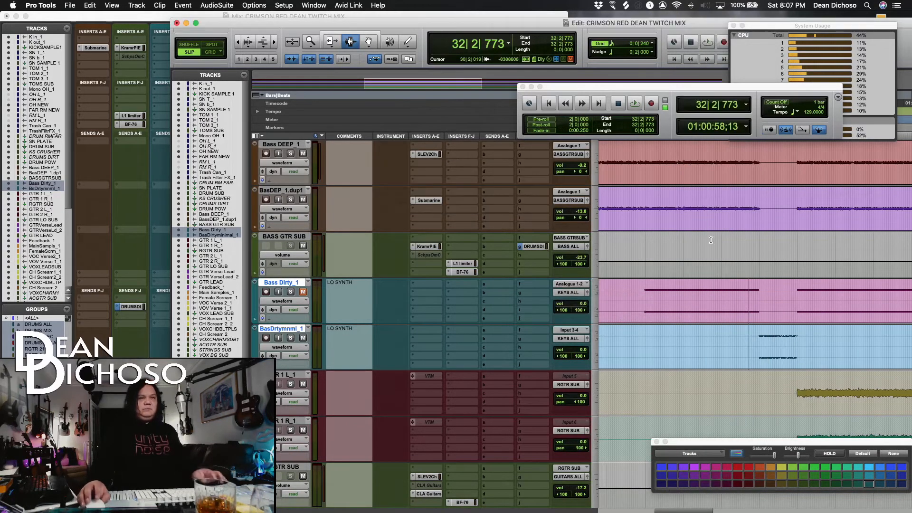
# Set the Bass Dirty minimal track's volume to -7.3 dB during playback.
pyautogui.press('space')
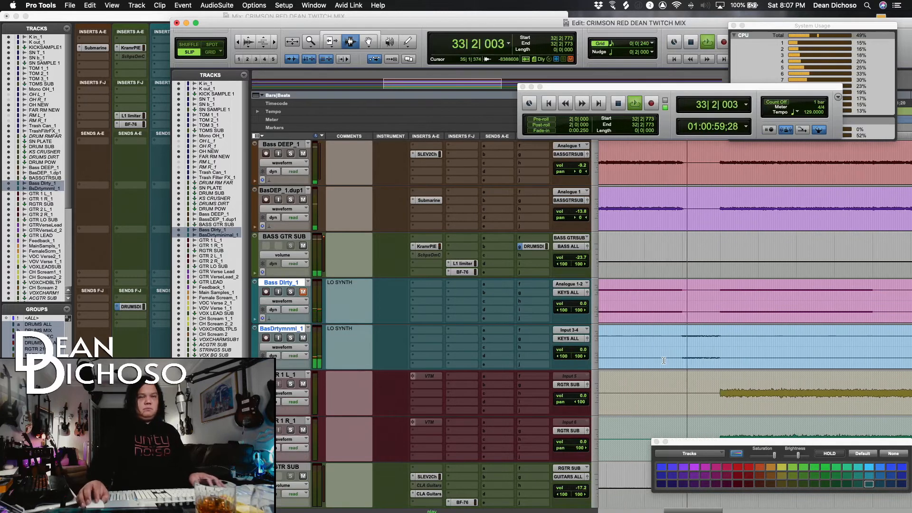
pyautogui.moveTo(582, 350); pyautogui.dragTo(584, 358)
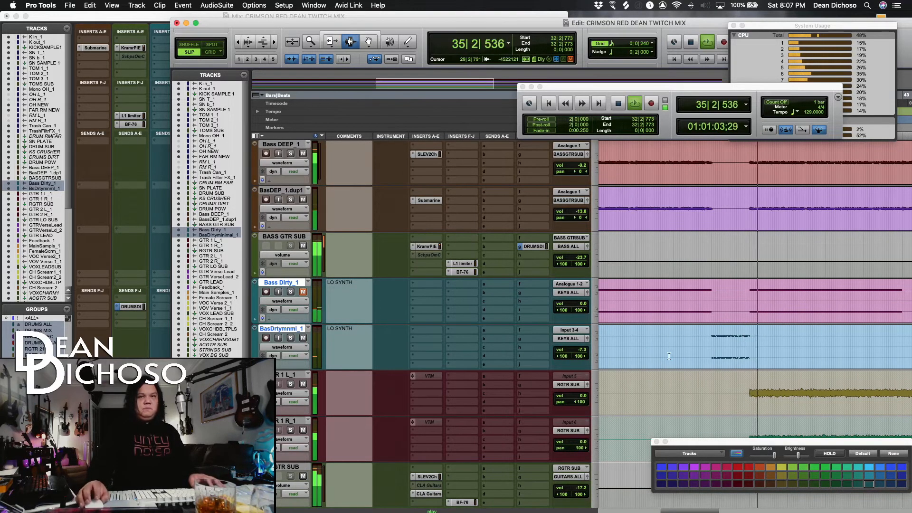
pyautogui.press('space')
# Solo the Bass Dirty minimal track at bar 33 and insert an SSL EV2 Channel plug-in on it.
pyautogui.click(723, 352)
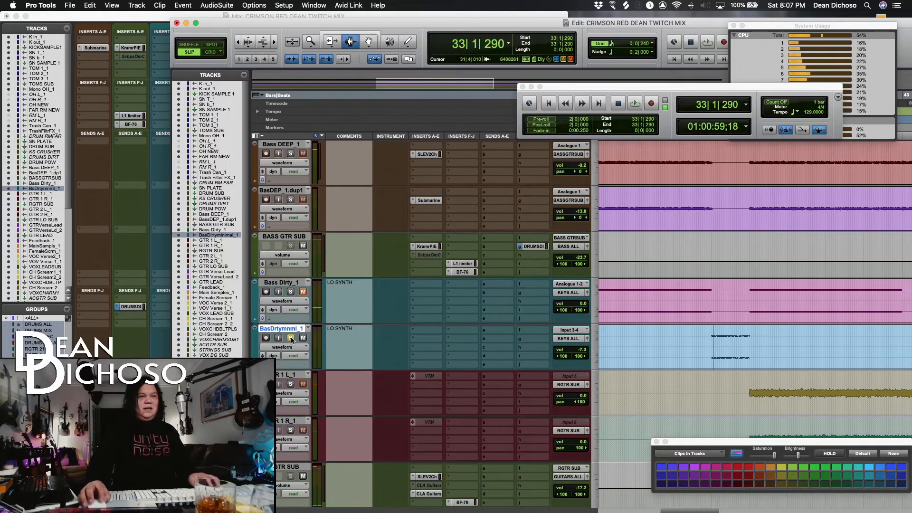
pyautogui.click(424, 341)
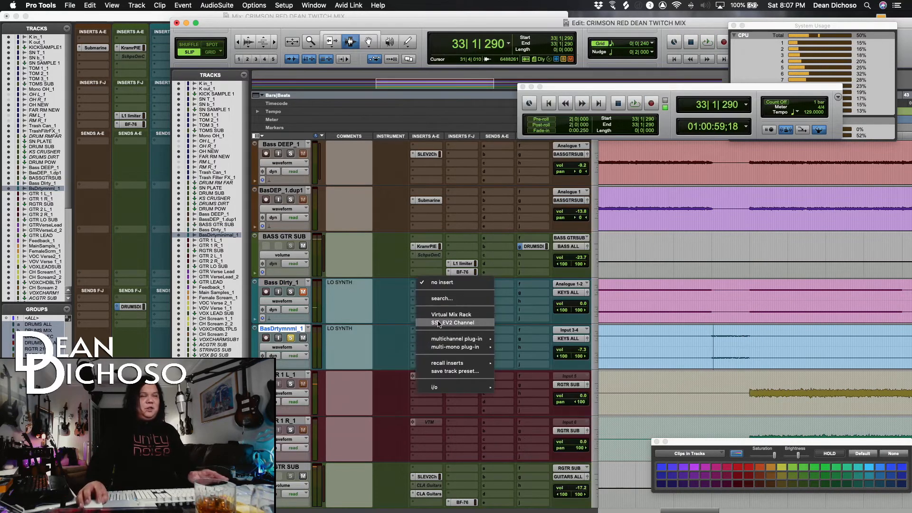
pyautogui.click(438, 323)
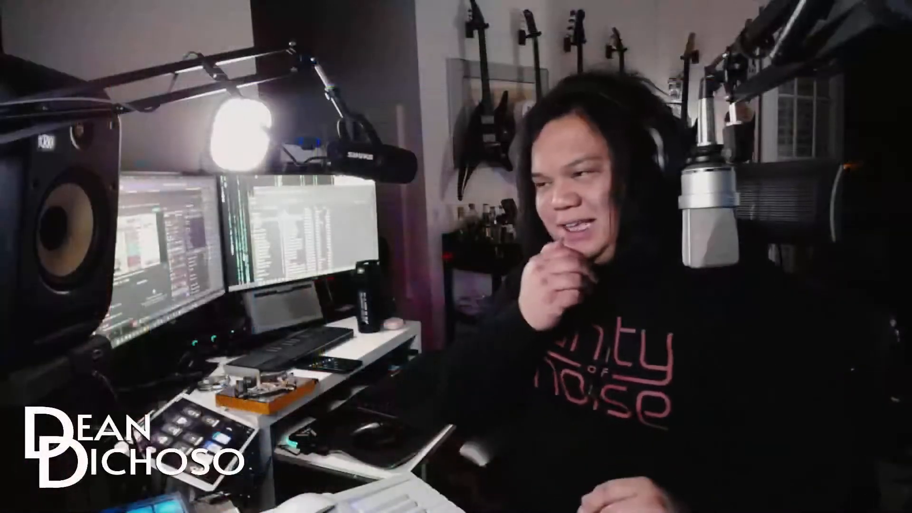
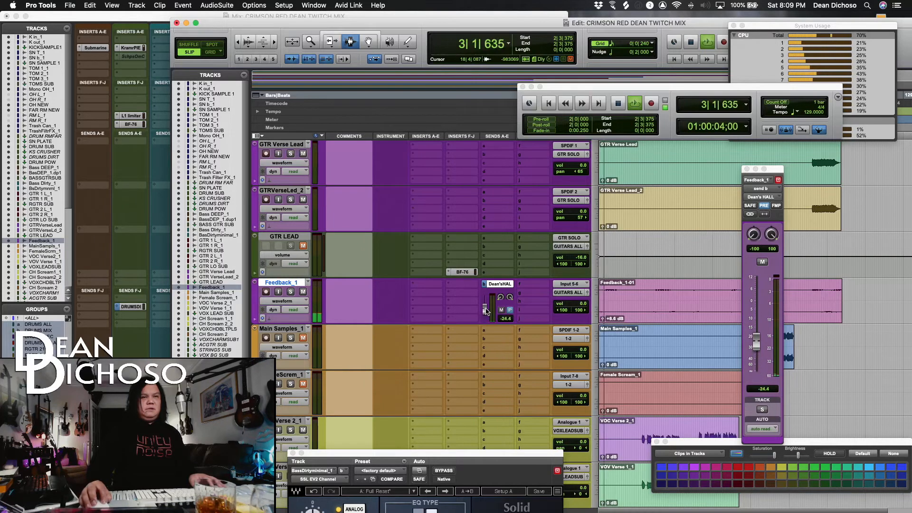
# Set Feedback_1's volume to -9.3 dB and its Dean's HALL send level to -11.2 dB during playback.
pyautogui.moveTo(577, 306); pyautogui.dragTo(578, 312)
pyautogui.moveTo(486, 311); pyautogui.dragTo(487, 306)
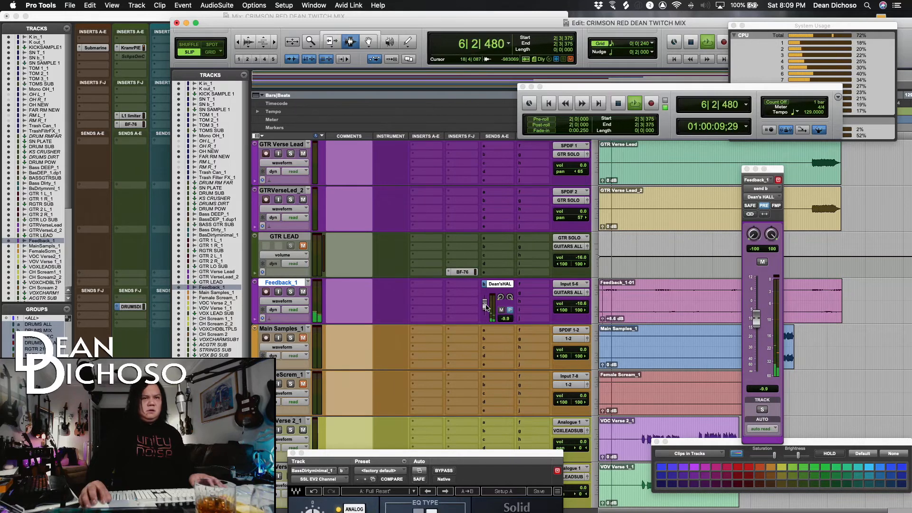
pyautogui.moveTo(578, 308); pyautogui.dragTo(579, 298)
pyautogui.moveTo(486, 310); pyautogui.dragTo(487, 312)
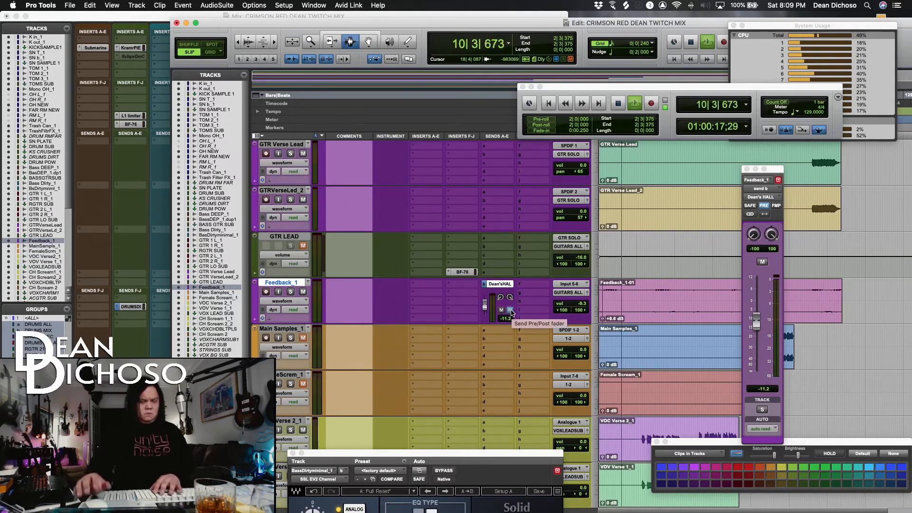
# Open SUBMIX's SSLComp, play the song from bar 10 and set the compressor's threshold to 7.0.
pyautogui.scroll(-6, 511, 309)
pyautogui.scroll(-10, 511, 310)
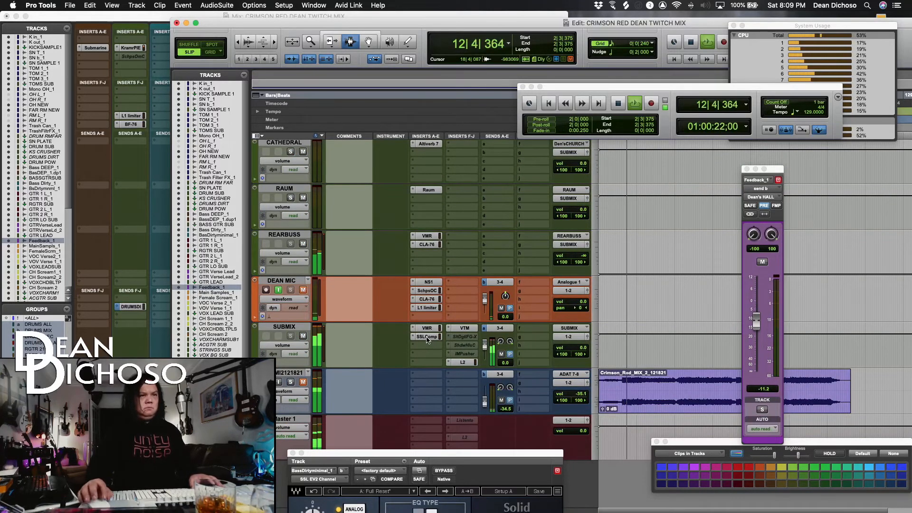
pyautogui.click(427, 337)
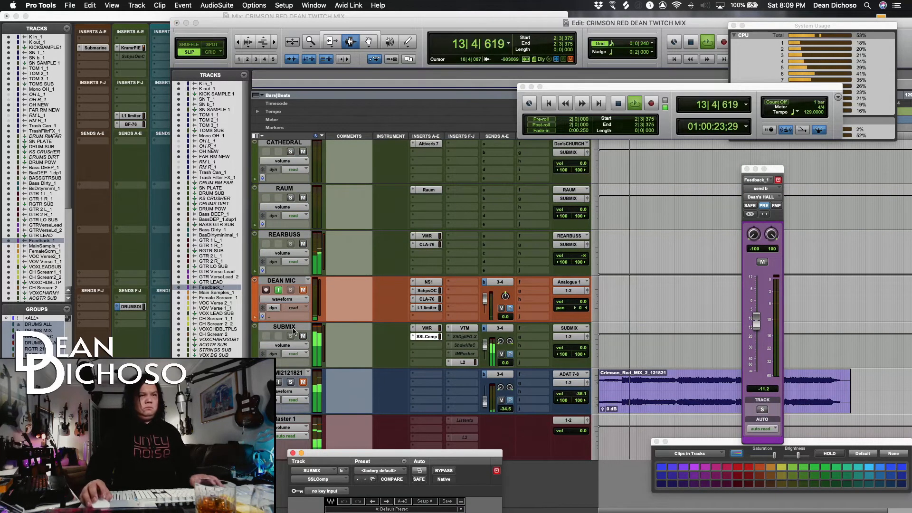
pyautogui.press('space')
pyautogui.press('space')
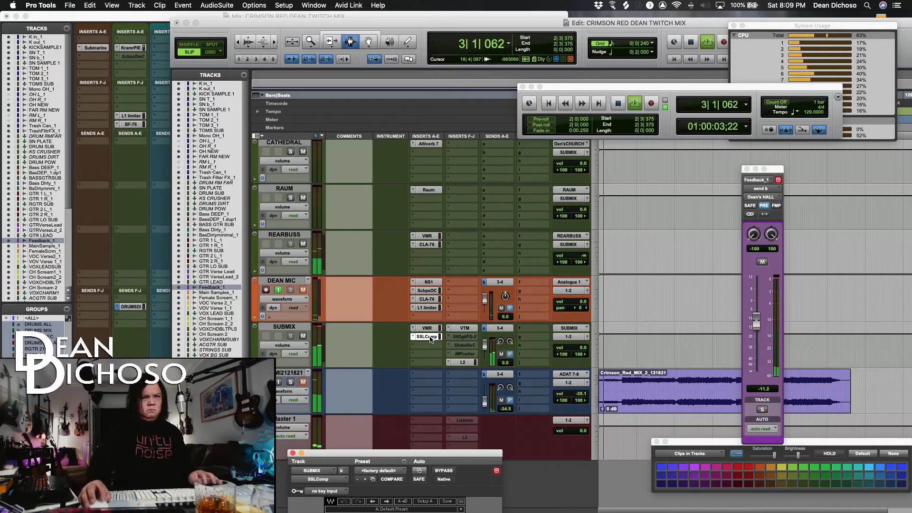
pyautogui.press('space')
pyautogui.click(623, 391)
pyautogui.press('space')
pyautogui.moveTo(458, 453); pyautogui.dragTo(336, 146)
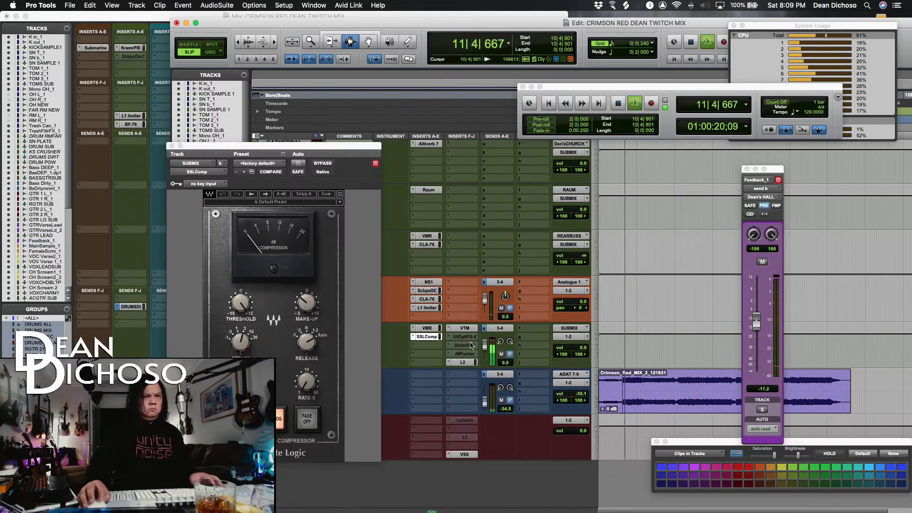
pyautogui.moveTo(239, 308); pyautogui.dragTo(239, 303)
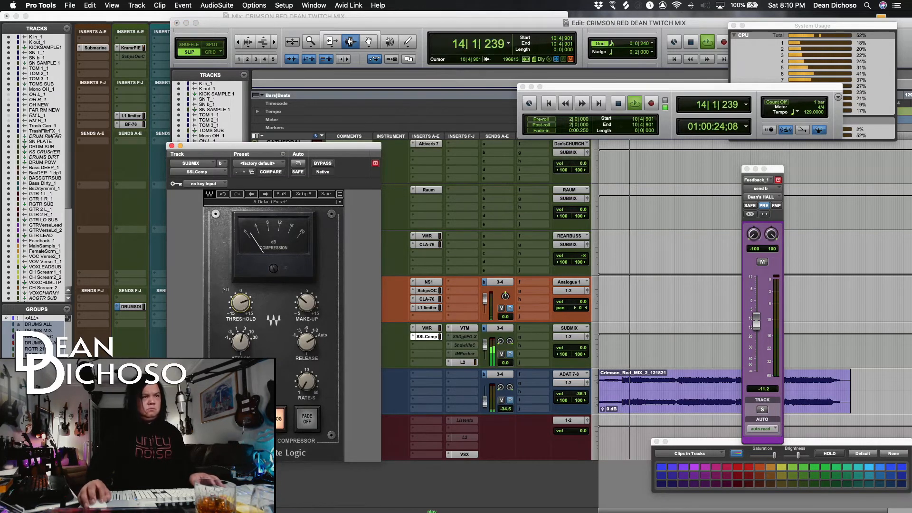
# Set the threshold of SUBMIX's SSLComp to 7.6 during playback and close the compressor.
pyautogui.moveTo(245, 306); pyautogui.dragTo(245, 311)
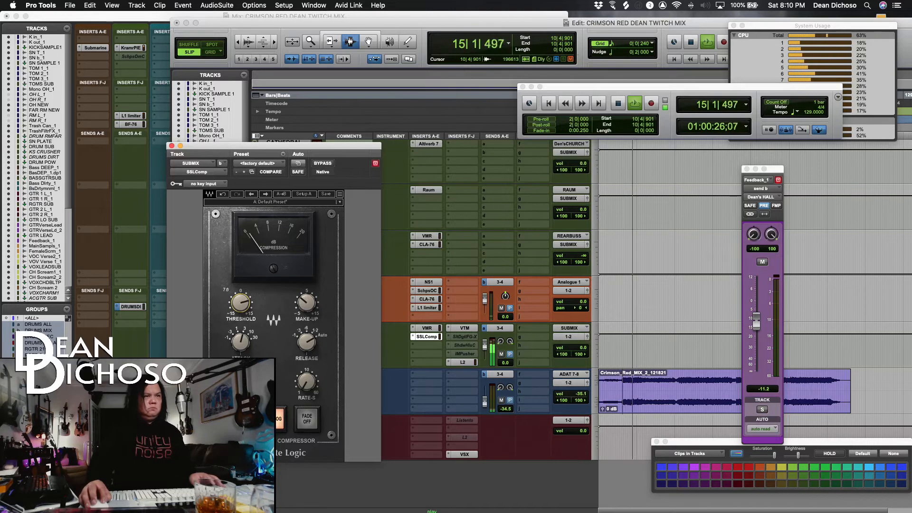
pyautogui.click(171, 146)
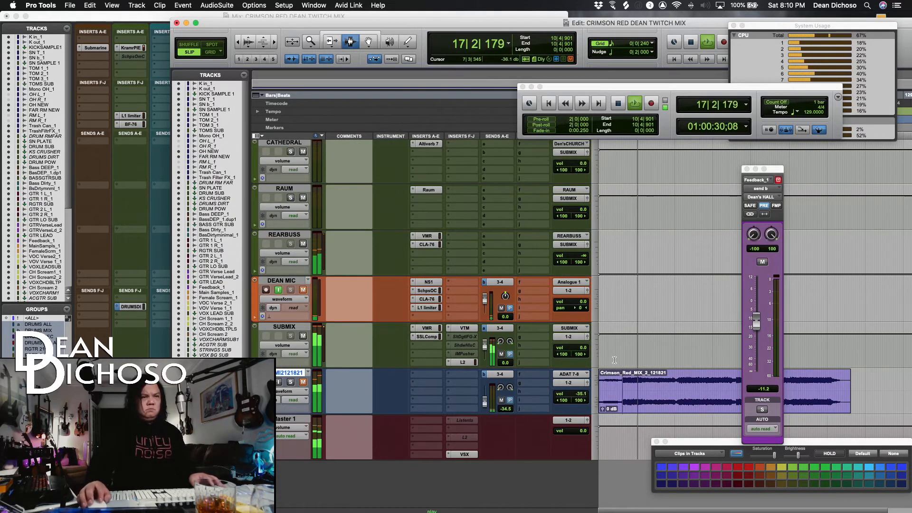
pyautogui.scroll(5, 614, 360)
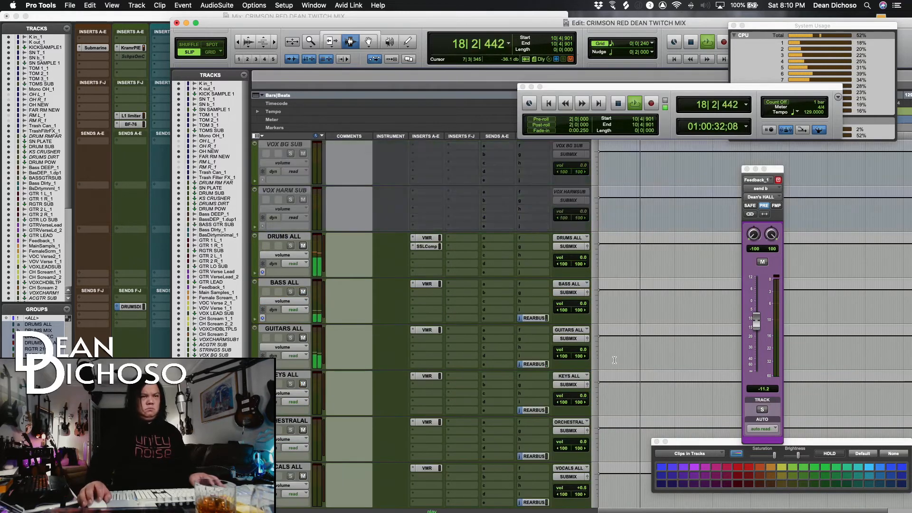
pyautogui.scroll(5, 614, 360)
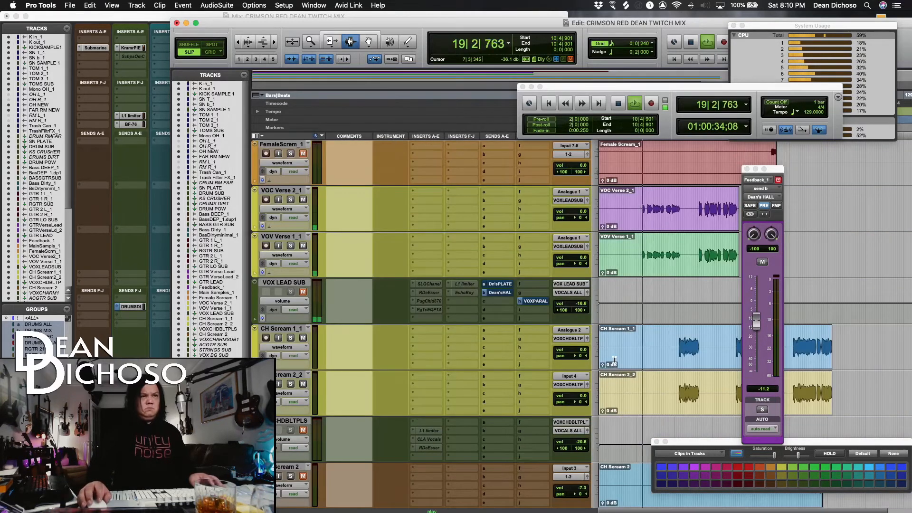
pyautogui.scroll(2, 615, 360)
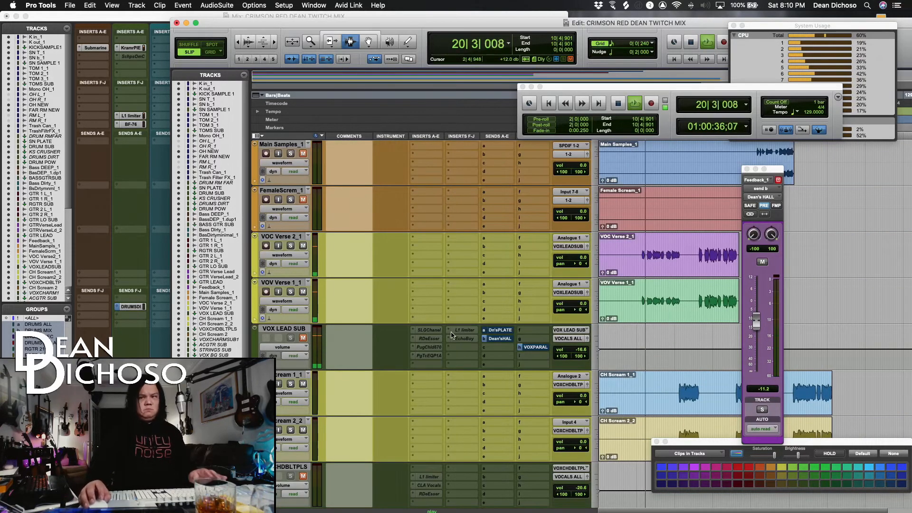
pyautogui.press('space')
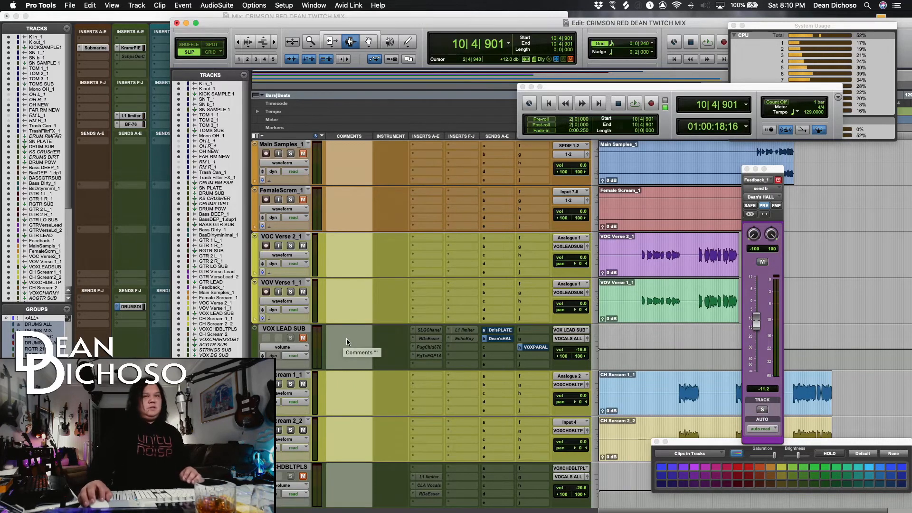
# Move the Feedback_1 send fader out of the way, play from bar 60 and set VOXCHDBLTPLS's volume to -15.8 dB.
pyautogui.scroll(-2, 347, 338)
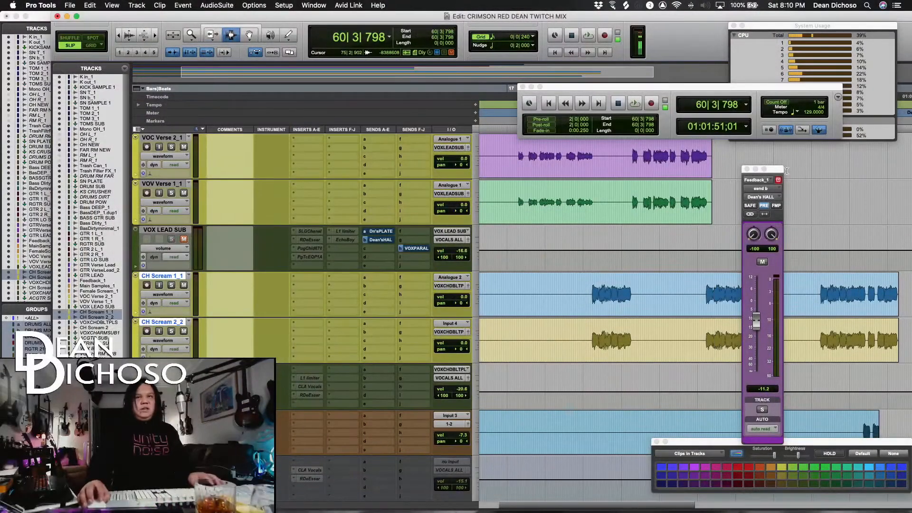
pyautogui.moveTo(778, 173); pyautogui.dragTo(854, 300)
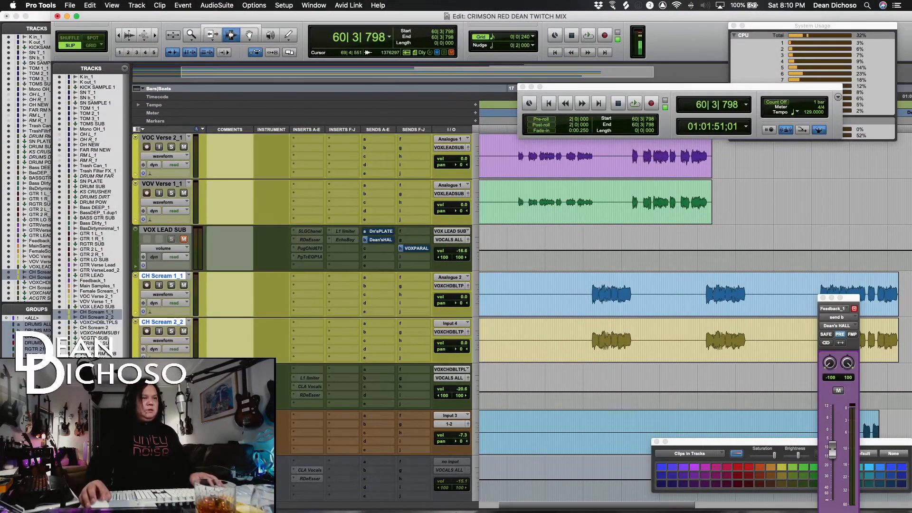
pyautogui.scroll(-4, 694, 247)
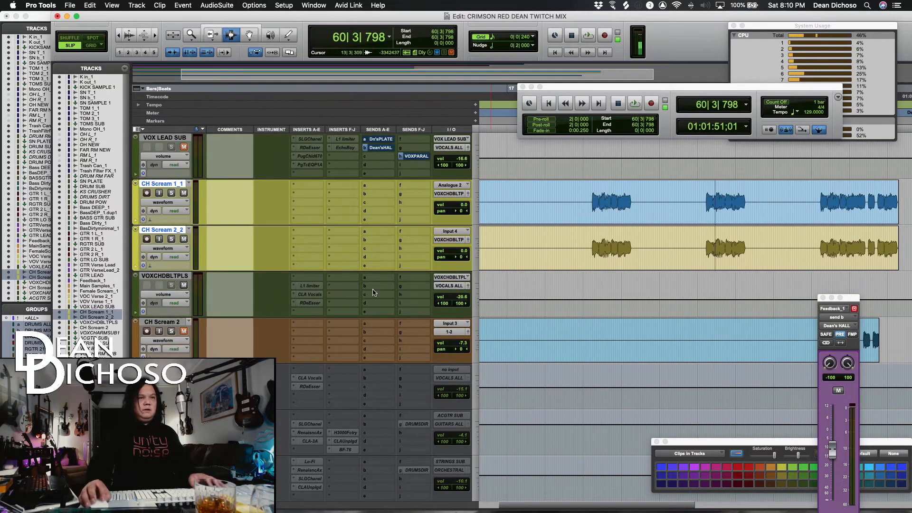
pyautogui.press('space')
pyautogui.moveTo(464, 302); pyautogui.dragTo(465, 297)
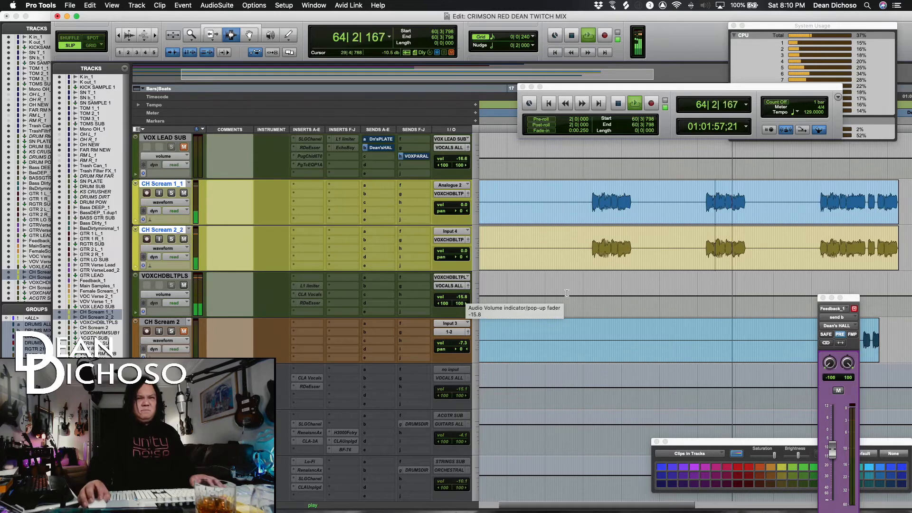
pyautogui.scroll(5, 574, 287)
pyautogui.press('space')
# Set RGTR SUB's volume to -15.9 dB, play from bar 60 and raise it to -14.5 dB.
pyautogui.scroll(5, 573, 287)
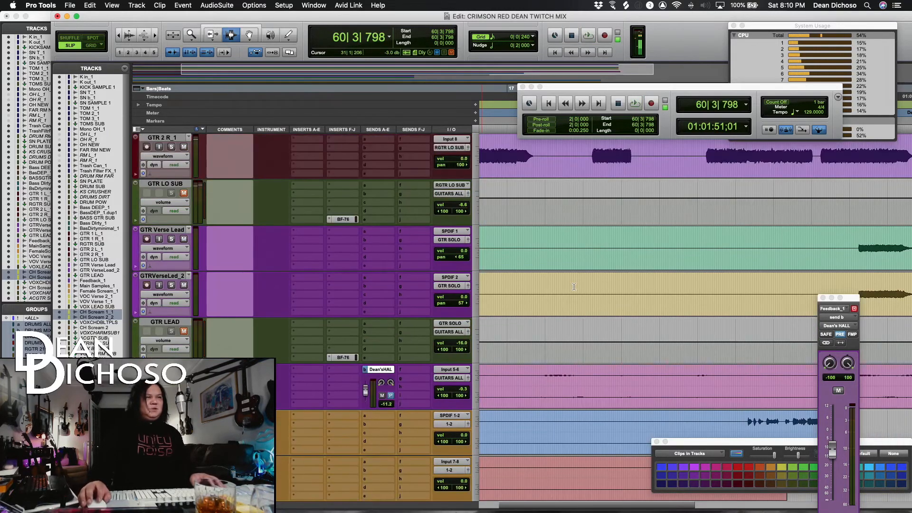
pyautogui.scroll(5, 574, 287)
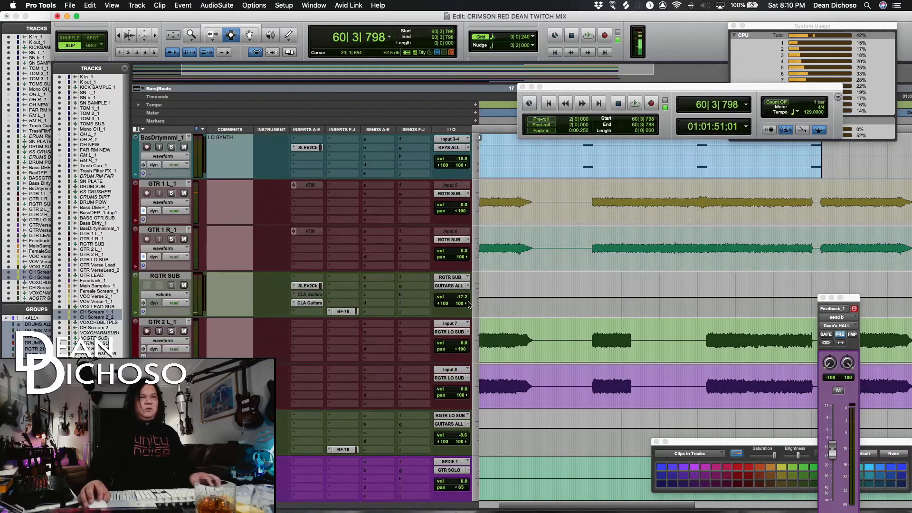
pyautogui.moveTo(463, 299); pyautogui.dragTo(462, 297)
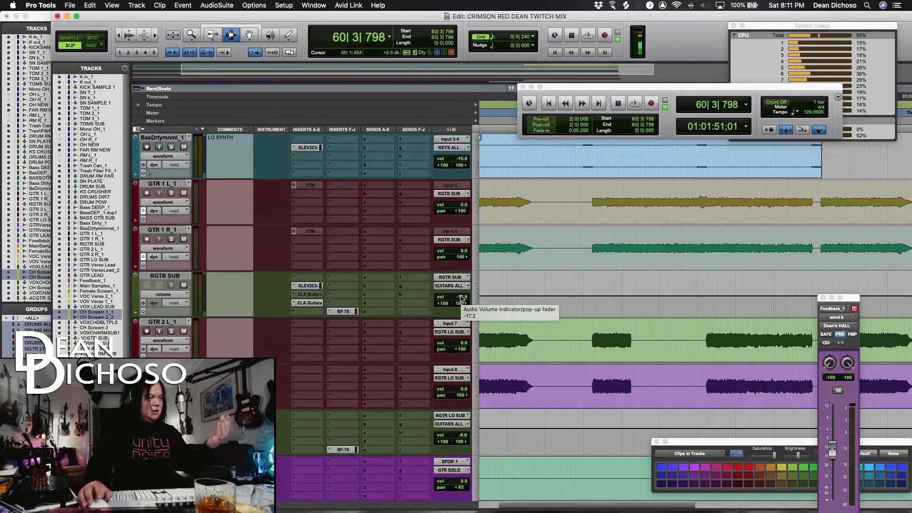
pyautogui.press('space')
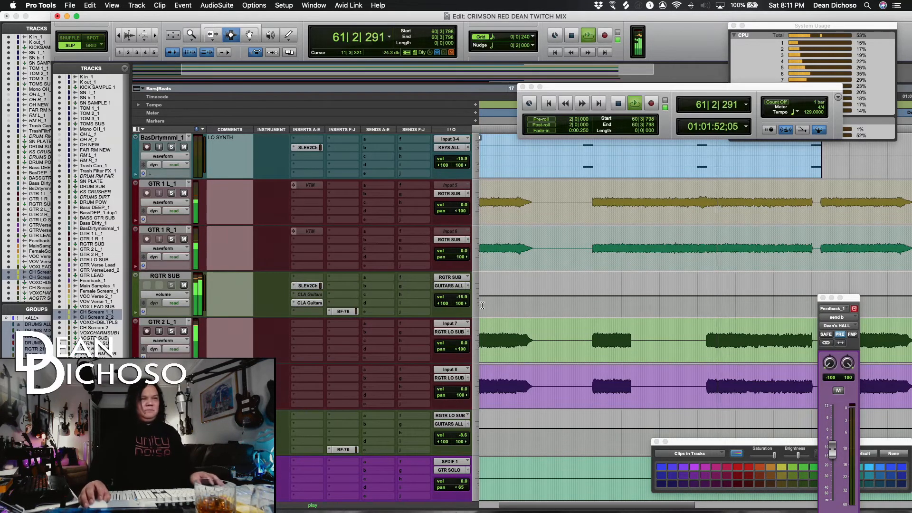
pyautogui.scroll(-2, 469, 378)
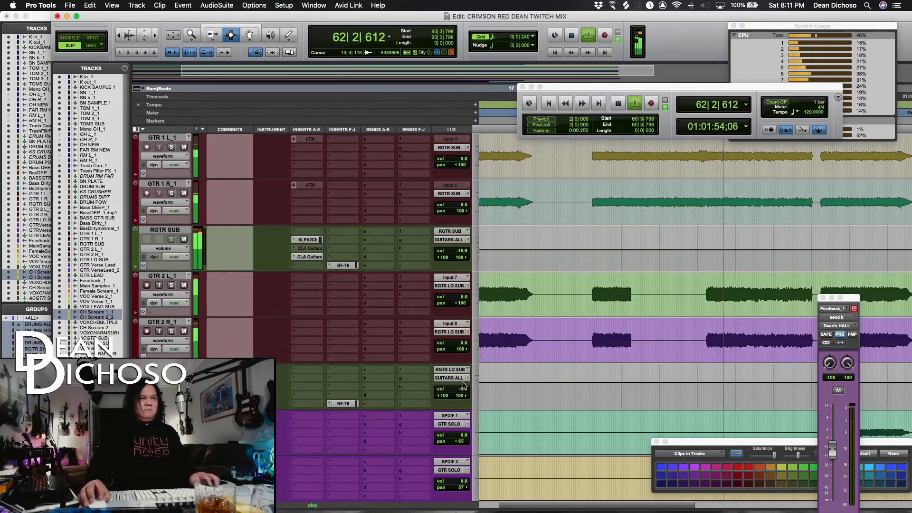
pyautogui.click(460, 250)
pyautogui.moveTo(461, 250); pyautogui.dragTo(461, 249)
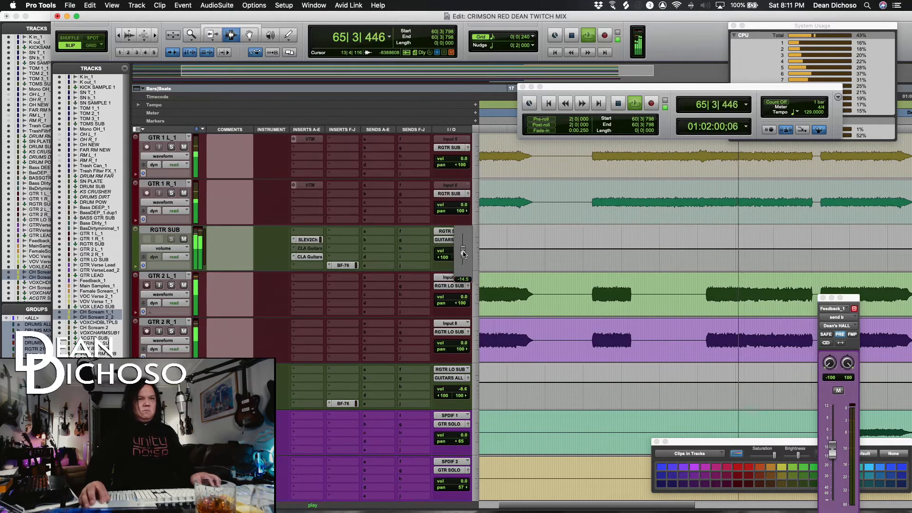
pyautogui.scroll(-7, 516, 277)
pyautogui.scroll(-6, 516, 277)
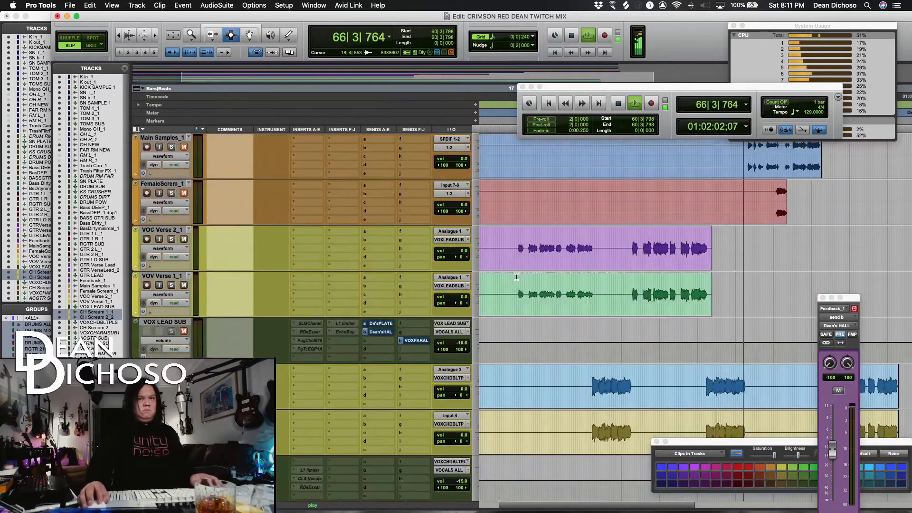
pyautogui.press('space')
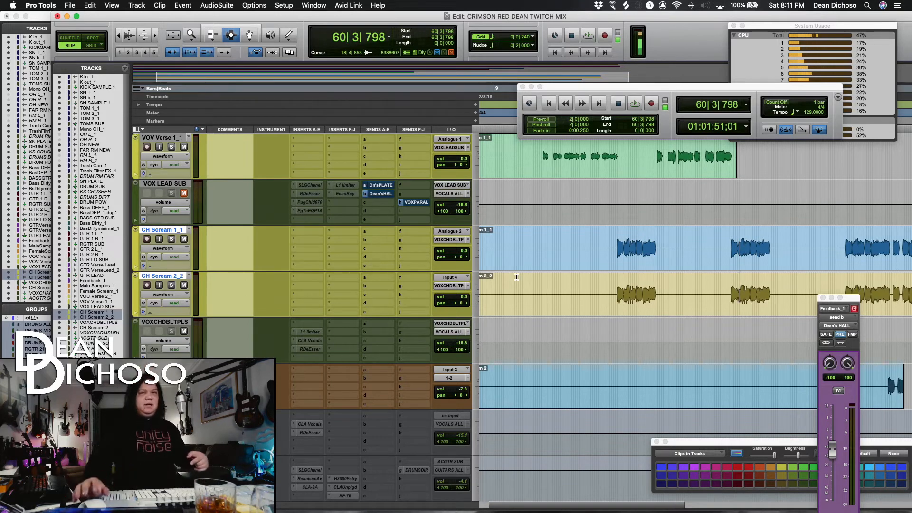
# Zoom in on the first scream section of the CH Scream clips and play from its start at bar 34.
pyautogui.hscroll(3, 612, 292)
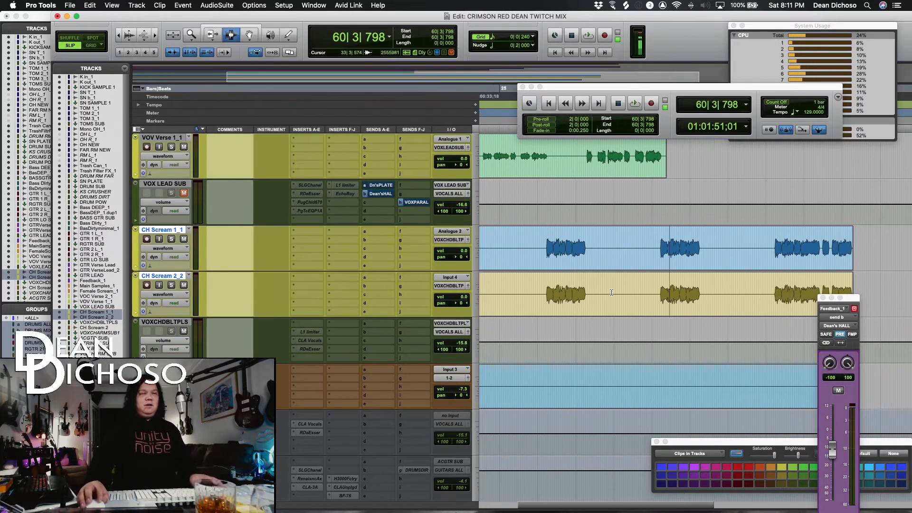
pyautogui.press('super+bracketleft')
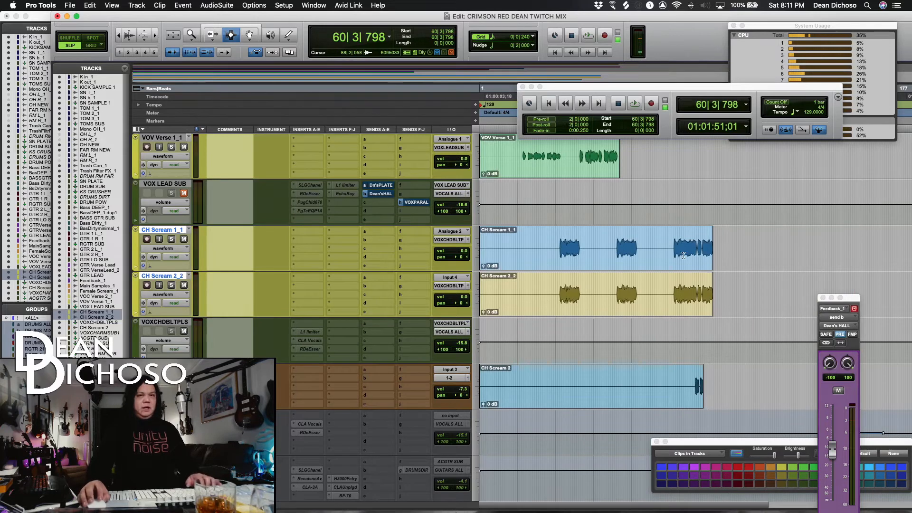
pyautogui.click(624, 254)
pyautogui.press('t')
pyautogui.click(616, 251)
pyautogui.press('t')
pyautogui.press('t')
pyautogui.click(600, 254)
pyautogui.press('space')
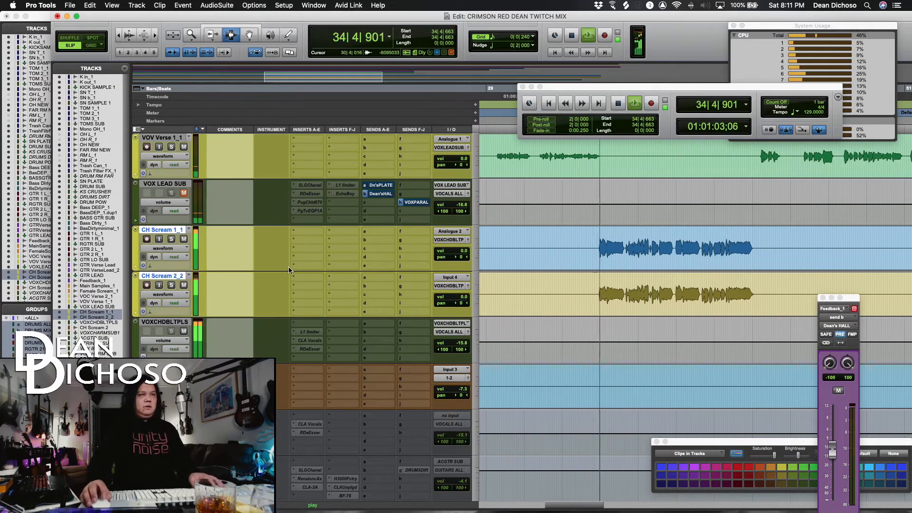
# Solo CH Scream 1_1 and CH Scream 2_2, take CH Scream 2_2 out of the track selection and play from bar 34.
pyautogui.click(172, 239)
pyautogui.click(171, 239)
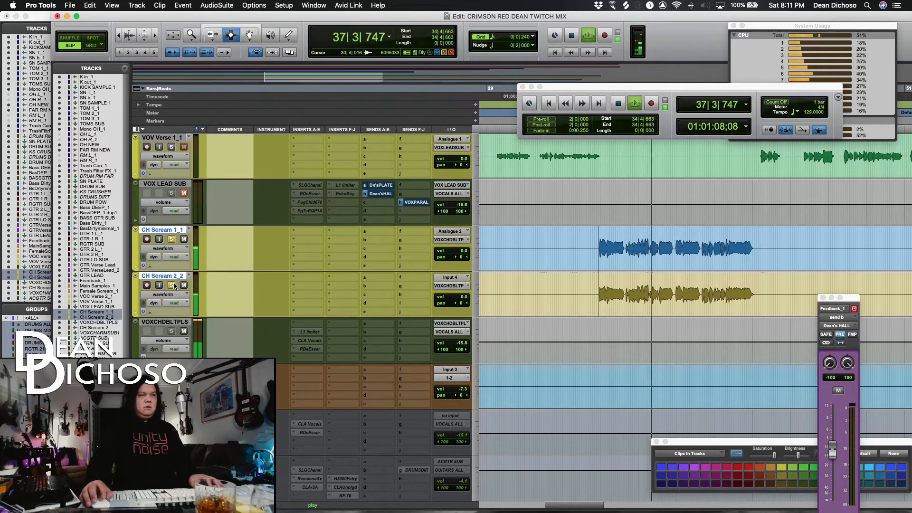
pyautogui.press('space')
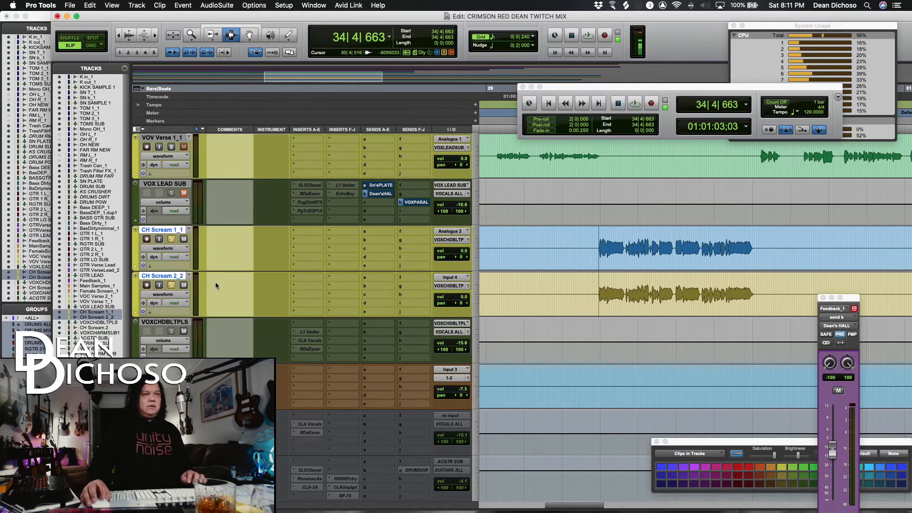
pyautogui.keyDown('super'); pyautogui.click(173, 277); pyautogui.keyUp('super')
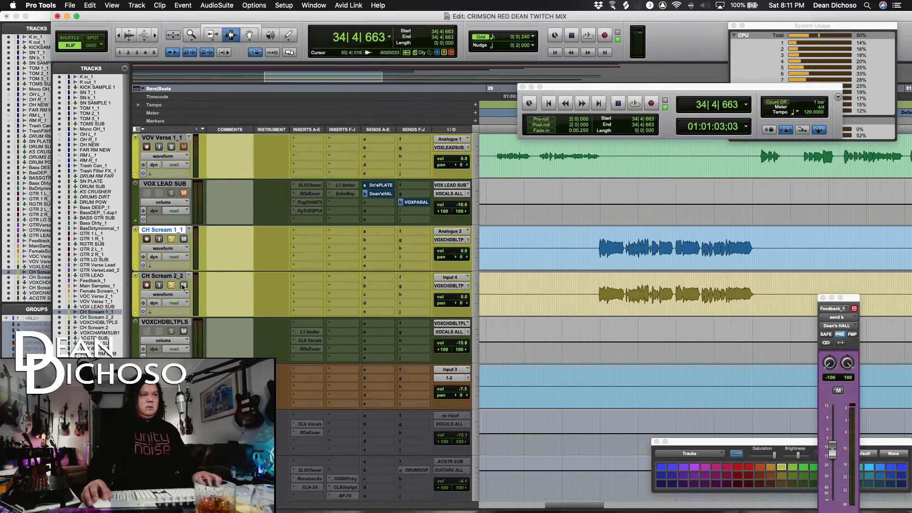
pyautogui.press('space')
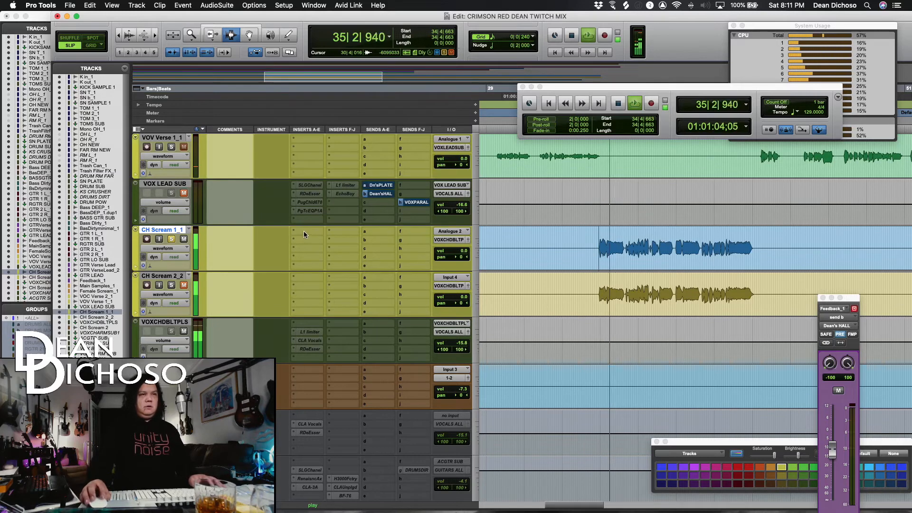
pyautogui.press('space')
# Insert the FreeAMP plug-in in CH Scream 1_1's first insert slot and move its window clear of the inserts.
pyautogui.click(304, 231)
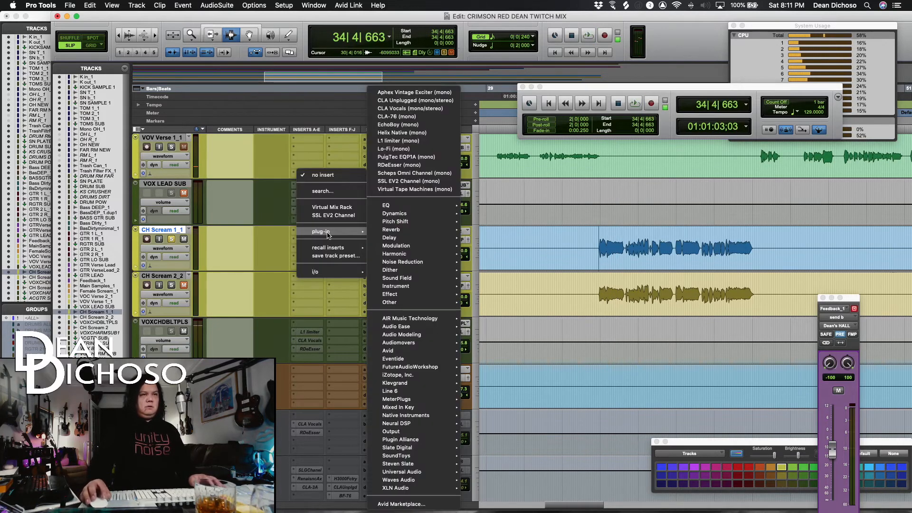
pyautogui.click(330, 191)
pyautogui.write('Free')
pyautogui.press('Return')
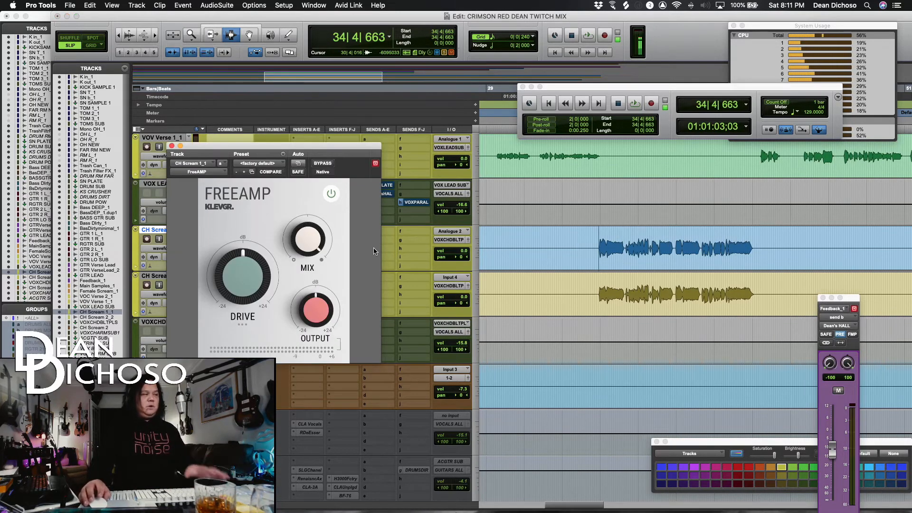
pyautogui.moveTo(309, 150); pyautogui.dragTo(522, 148)
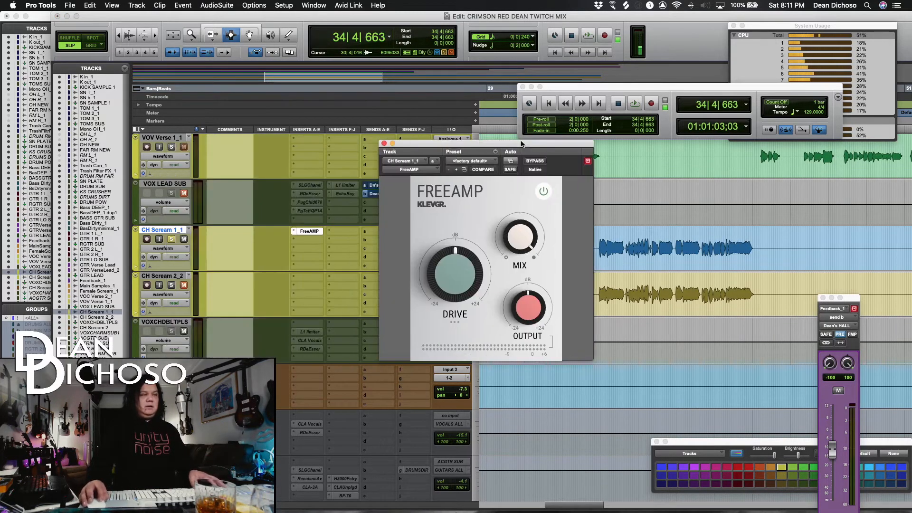
# Play the scream section from bar 34 and turn FreeAMP's drive on CH Scream 1_1 well above 0 dB.
pyautogui.press('space')
pyautogui.moveTo(483, 274); pyautogui.dragTo(459, 281)
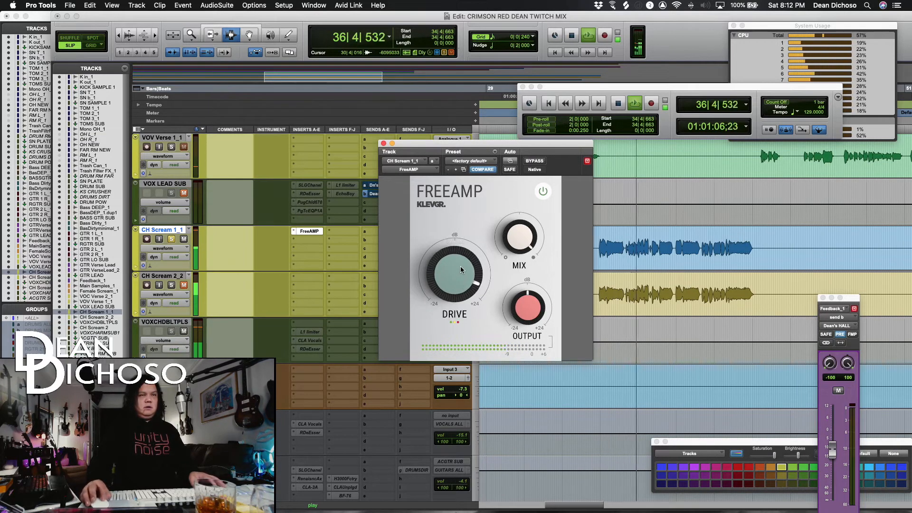
pyautogui.moveTo(414, 148); pyautogui.dragTo(560, 217)
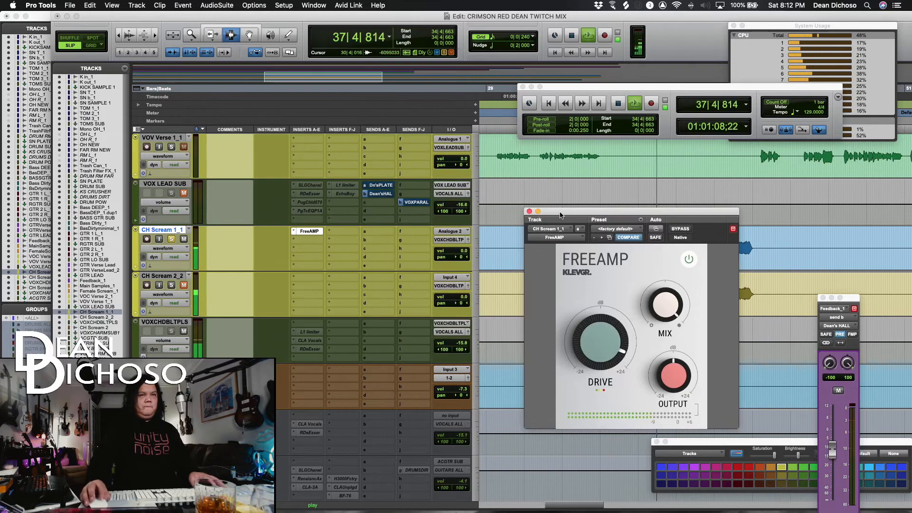
pyautogui.press('space')
# Insert an SSL EV2 Channel after FreeAMP on CH Scream 1_1 while the scream section plays.
pyautogui.press('space')
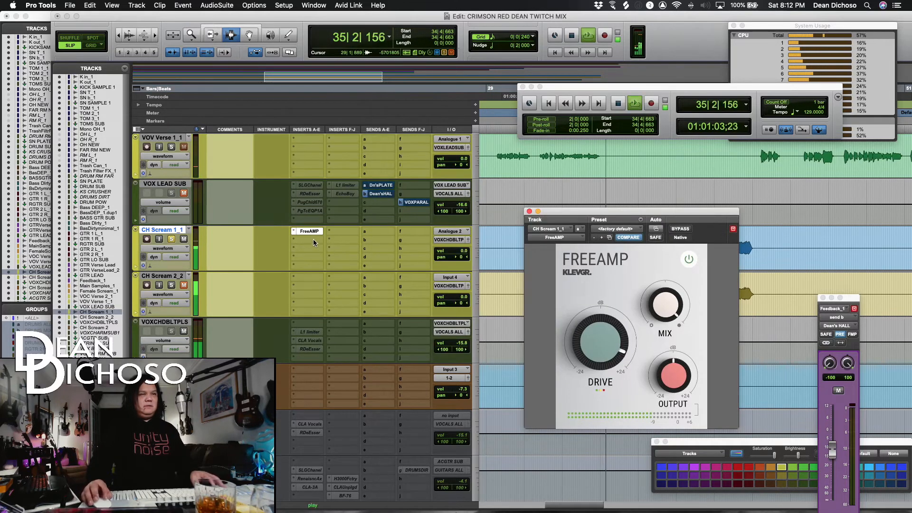
pyautogui.click(317, 240)
pyautogui.click(318, 224)
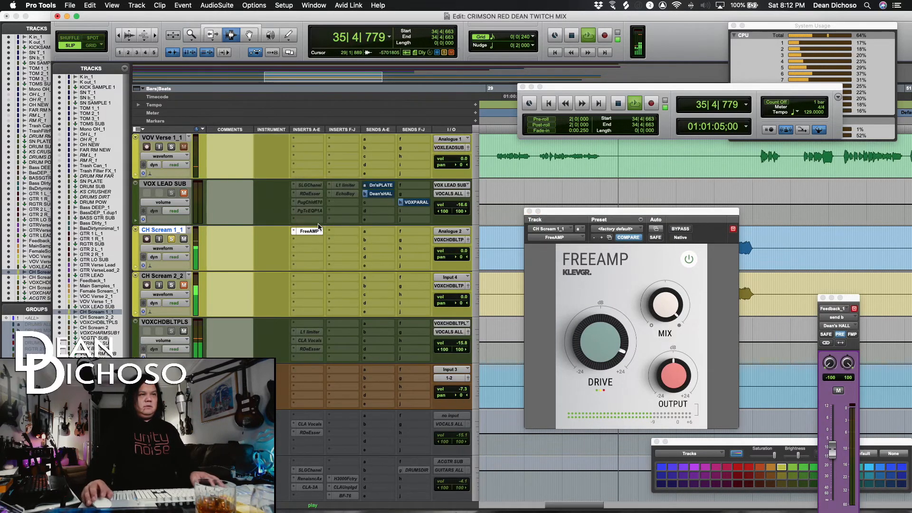
pyautogui.moveTo(599, 212); pyautogui.dragTo(560, 120)
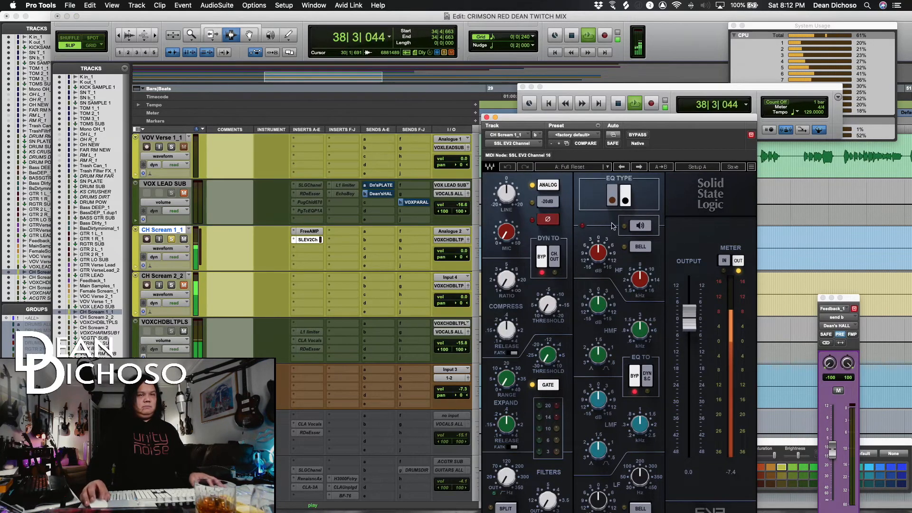
# Set the SSL EV2 compressor on CH Scream 1_1 to a ratio of about 4.3 with release about 0.18, and reposition its window.
pyautogui.moveTo(509, 283); pyautogui.dragTo(509, 267)
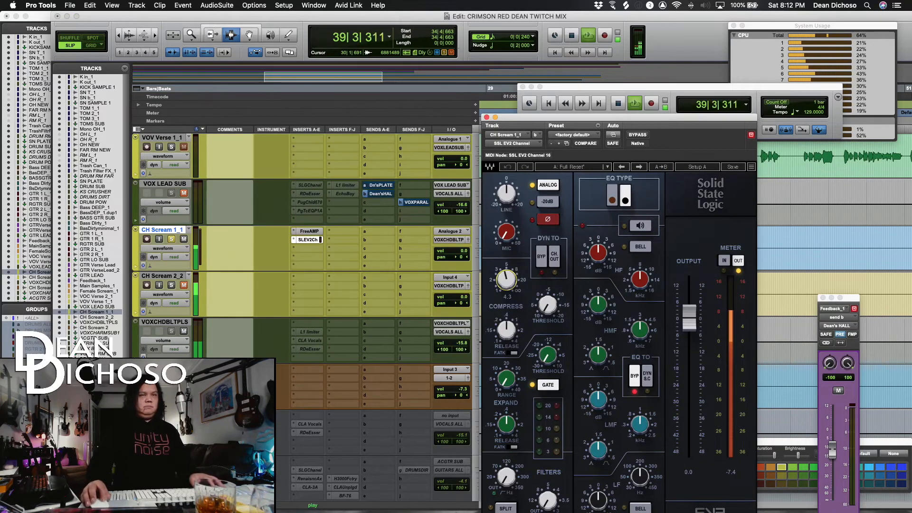
pyautogui.moveTo(507, 330); pyautogui.dragTo(507, 342)
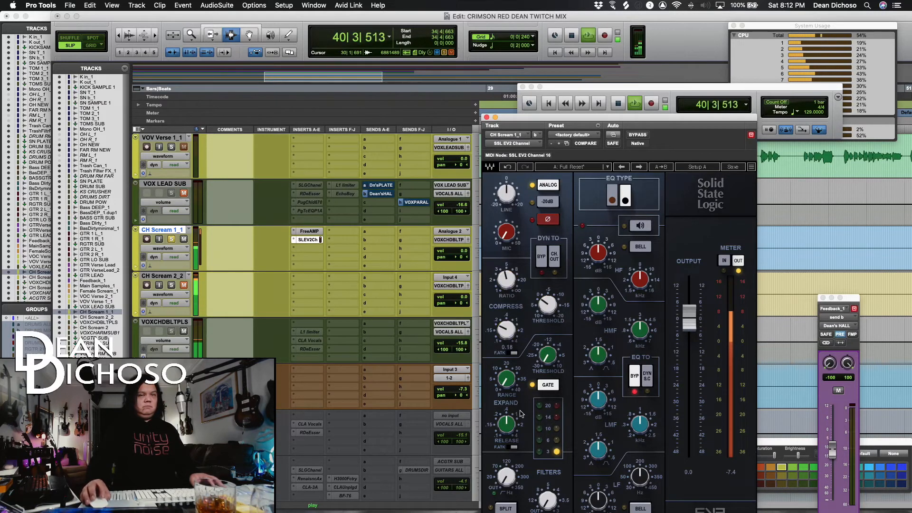
pyautogui.moveTo(573, 121); pyautogui.dragTo(575, 86)
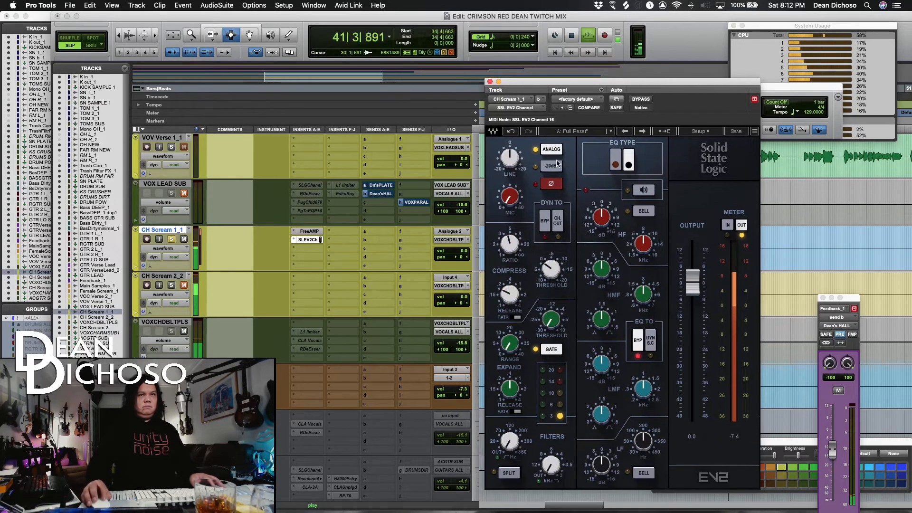
# Enable the -20dB pad on the EV2 and set the mic gain to about 23.6, then replay the scream section.
pyautogui.click(551, 165)
pyautogui.moveTo(510, 196); pyautogui.dragTo(509, 186)
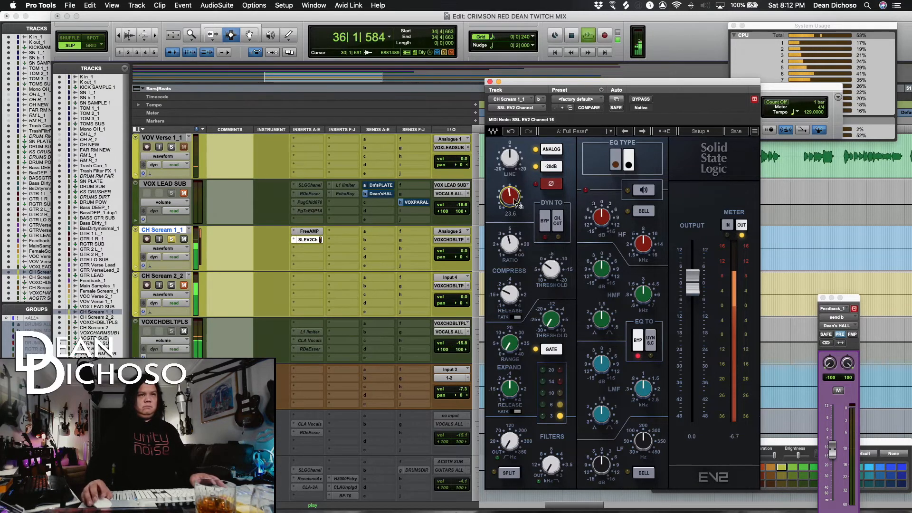
pyautogui.press('space')
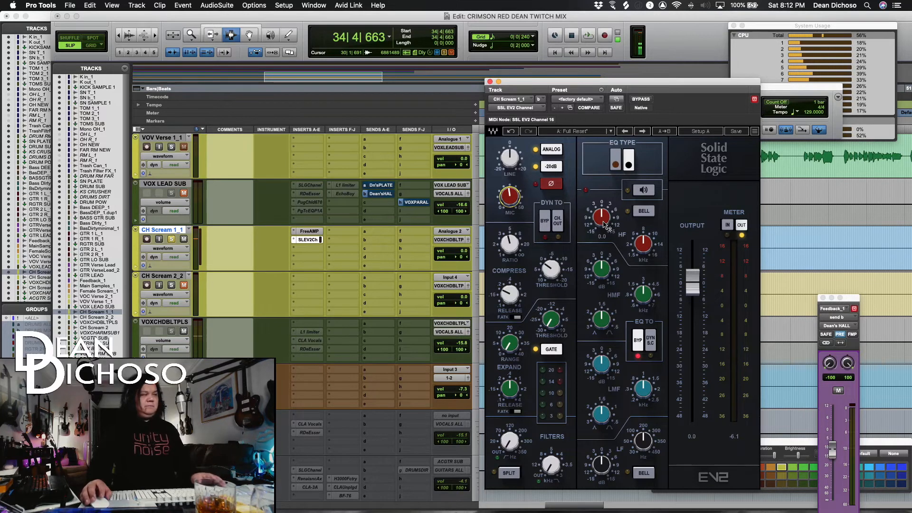
pyautogui.press('space')
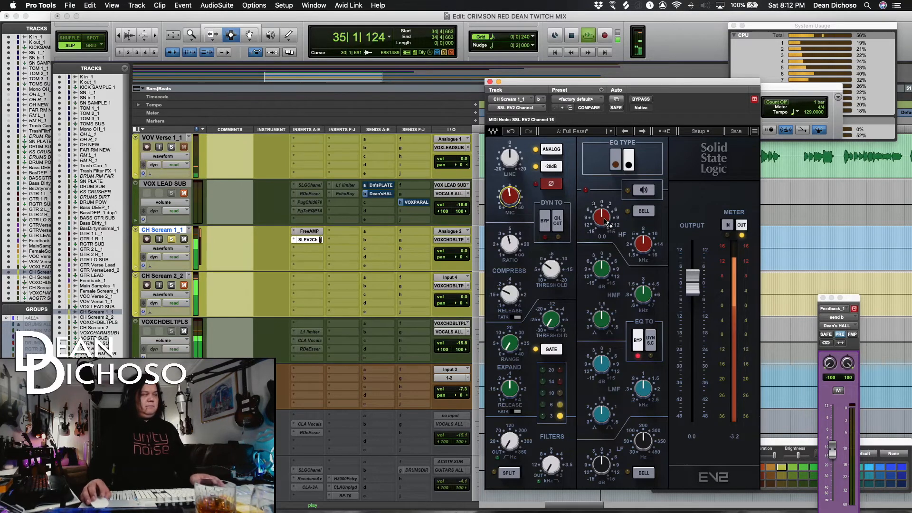
# Switch the EV2's HF band to bell and boost it, raising the VOXCHDBLTPLS volume to -14.5 dB during playback.
pyautogui.click(644, 213)
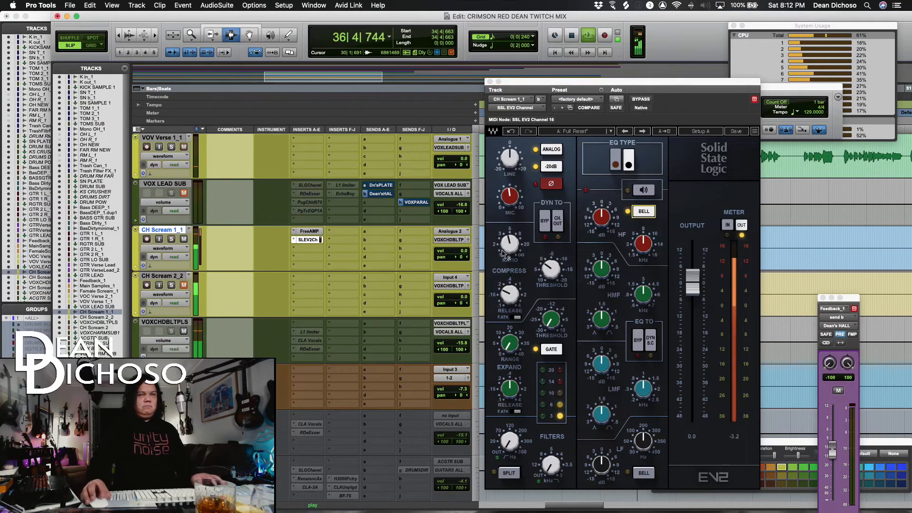
pyautogui.moveTo(599, 221); pyautogui.dragTo(599, 209)
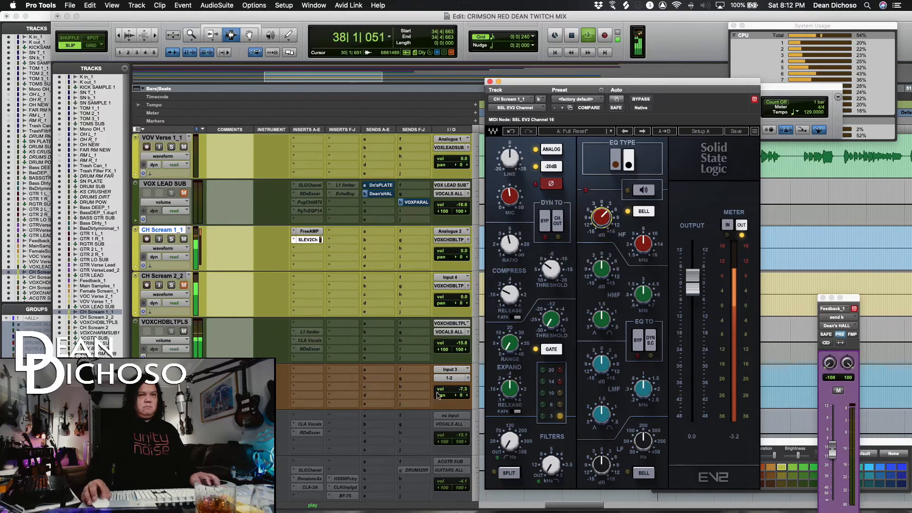
pyautogui.moveTo(462, 343); pyautogui.dragTo(462, 341)
pyautogui.moveTo(601, 216)
pyautogui.mouseDown()
pyautogui.moveTo(602, 204)
pyautogui.moveTo(607, 222)
pyautogui.mouseUp()
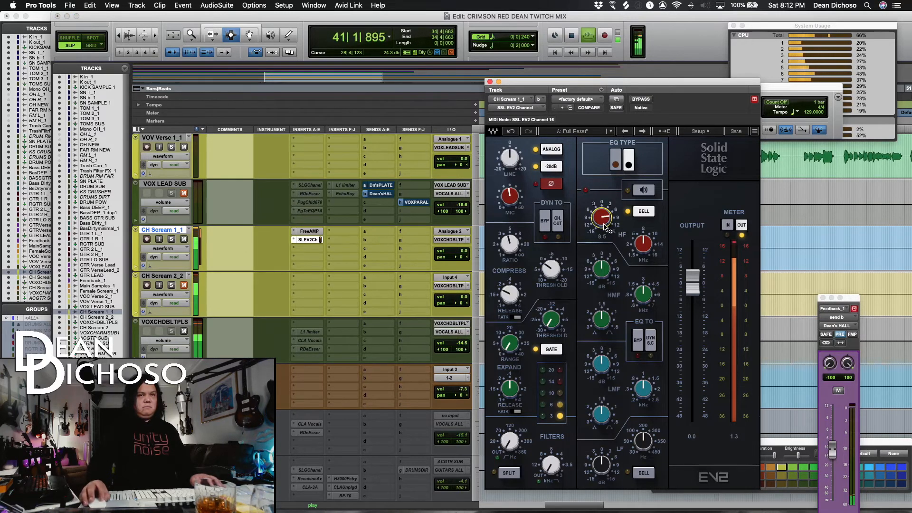
# Raise the HMF band's frequency and gain on CH Scream 1_1's EV2, then stop playback.
pyautogui.moveTo(649, 295); pyautogui.dragTo(603, 262)
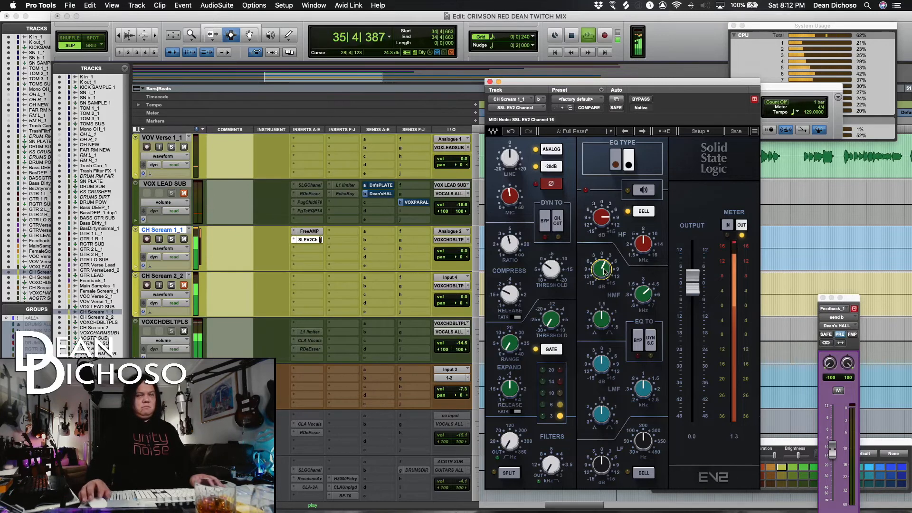
pyautogui.moveTo(604, 270); pyautogui.dragTo(604, 268)
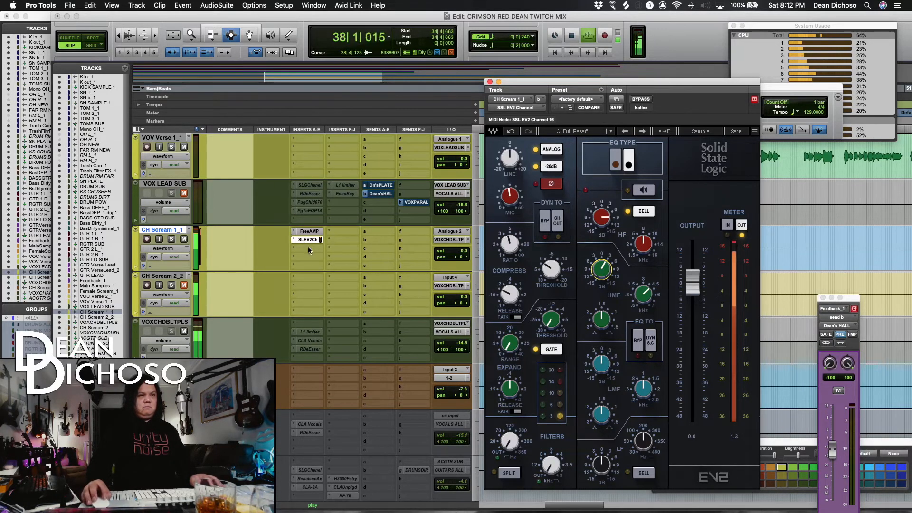
pyautogui.press('space')
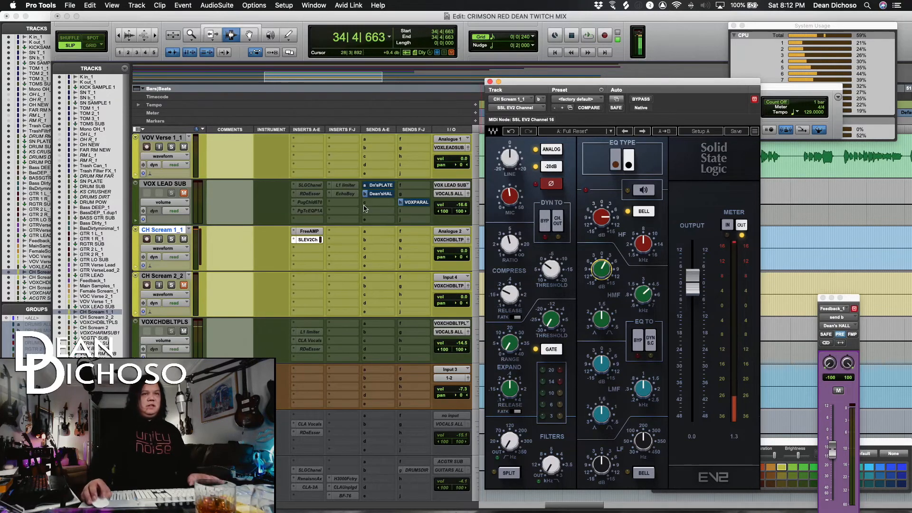
# Insert an RDeEsser after the EV2 on CH Scream 1_1 and set its threshold to about -20.3 during playback.
pyautogui.click(308, 248)
pyautogui.moveTo(315, 249)
pyautogui.click(323, 208)
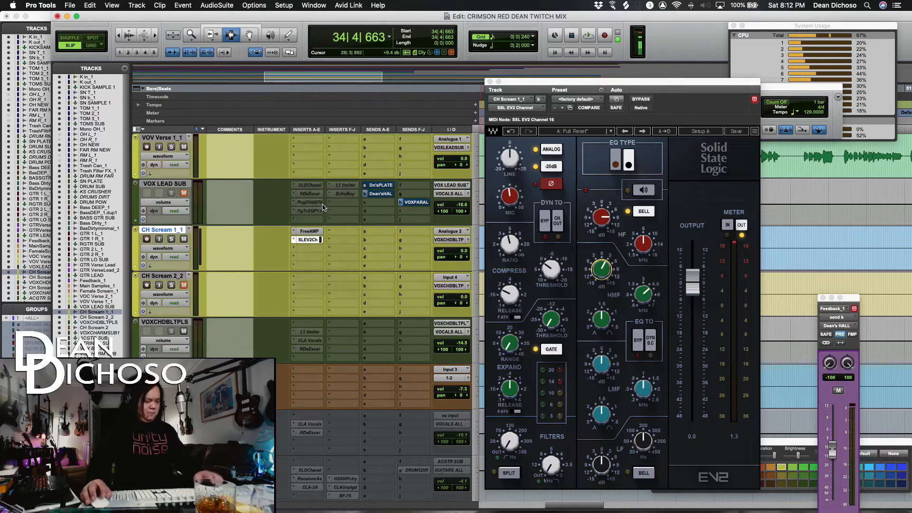
pyautogui.write('rd')
pyautogui.press('Escape')
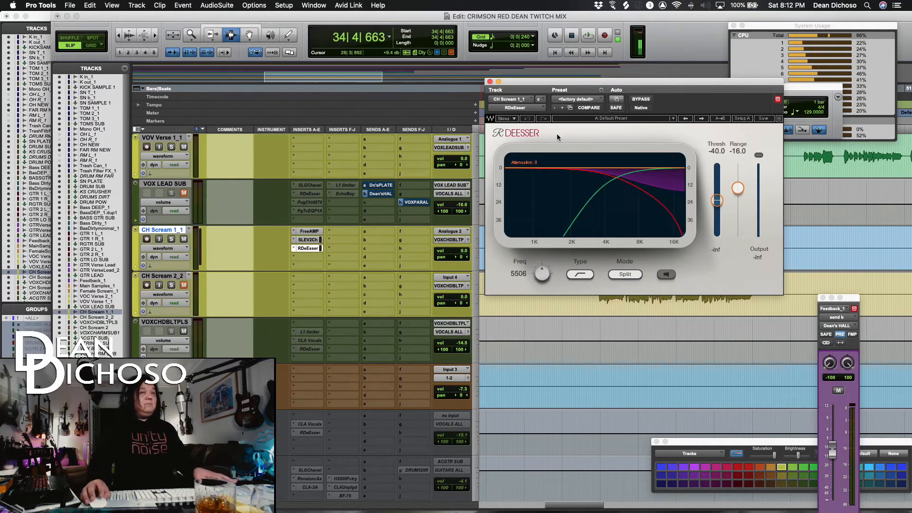
pyautogui.moveTo(717, 200); pyautogui.dragTo(717, 185)
pyautogui.press('space')
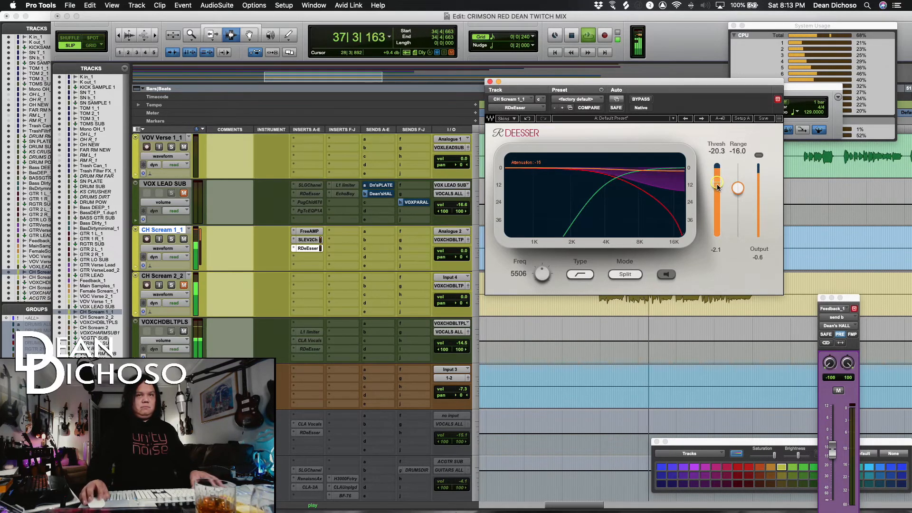
# Fine-tune the EV2's HF gain and insert a mono CLA-76 after the RDeEsser on CH Scream 1_1.
pyautogui.click(308, 239)
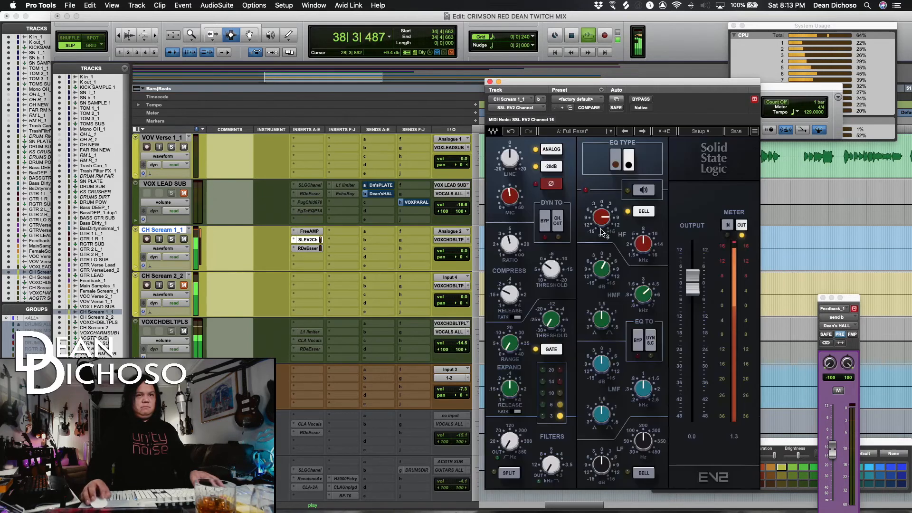
pyautogui.moveTo(596, 222); pyautogui.dragTo(597, 222)
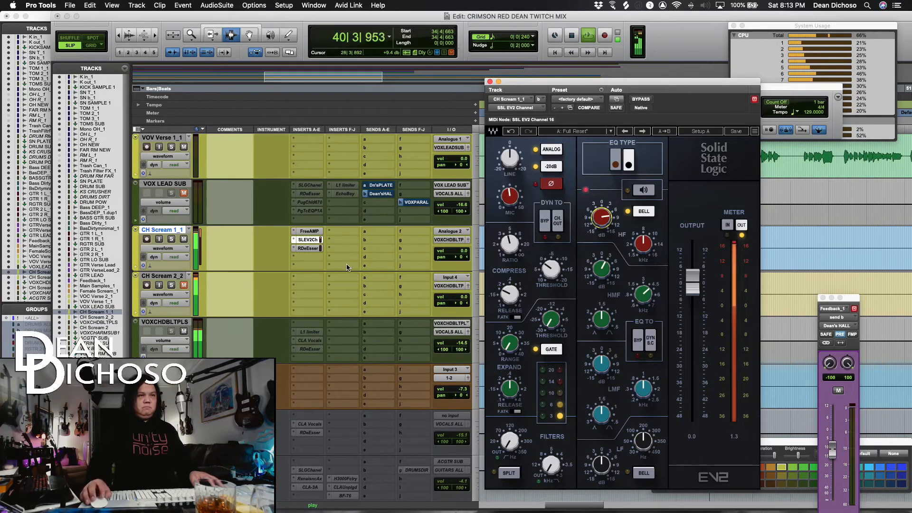
pyautogui.click(310, 255)
pyautogui.moveTo(328, 257)
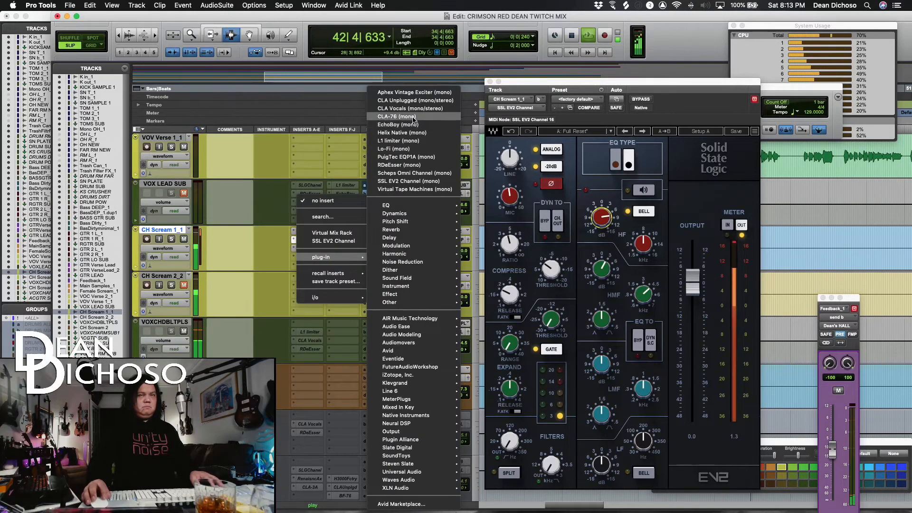
pyautogui.click(396, 116)
pyautogui.press('space')
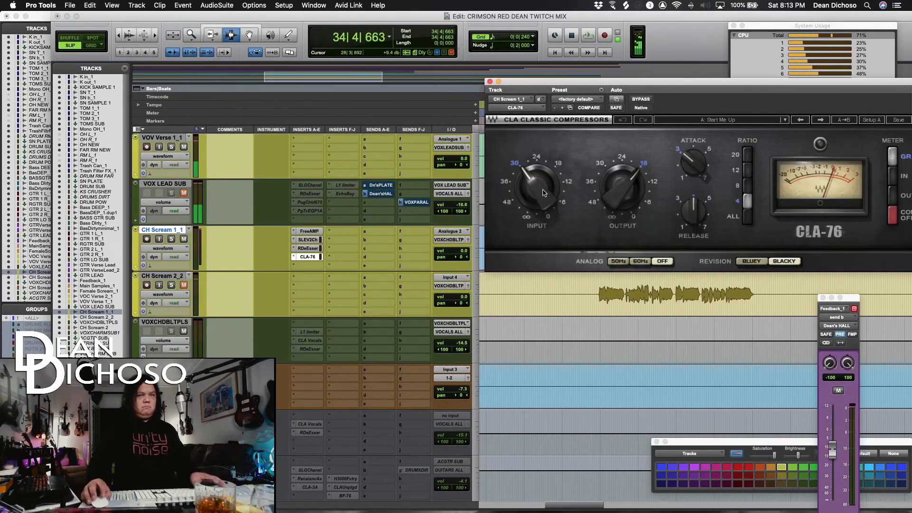
# Set the CLA-76 attack to 4, move its window so the whole compressor shows, and replay from bar 34.
pyautogui.press('space')
pyautogui.press('space')
pyautogui.moveTo(698, 170); pyautogui.dragTo(703, 170)
pyautogui.press('space')
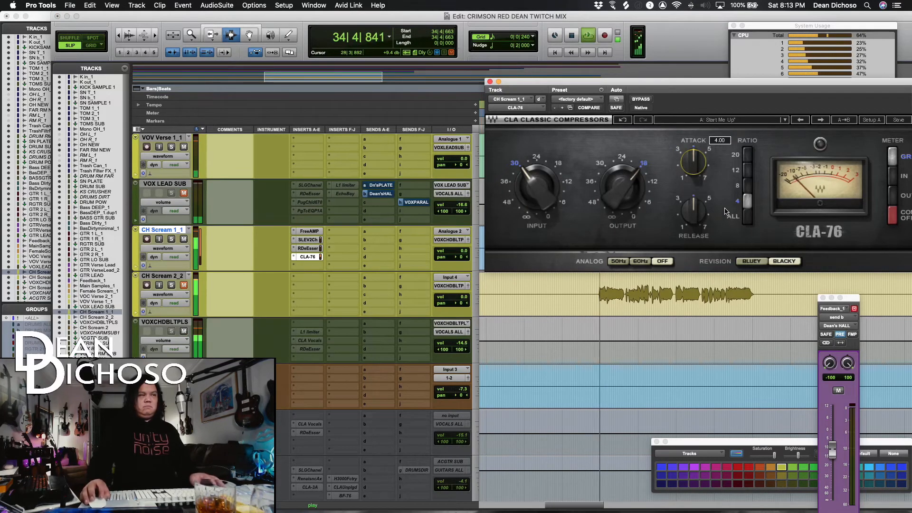
pyautogui.moveTo(789, 238); pyautogui.dragTo(733, 237)
pyautogui.press('space')
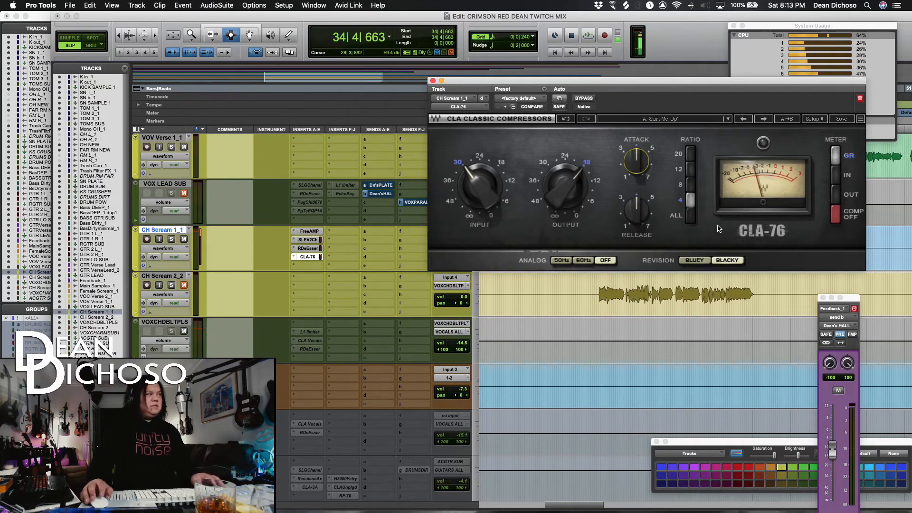
pyautogui.press('space')
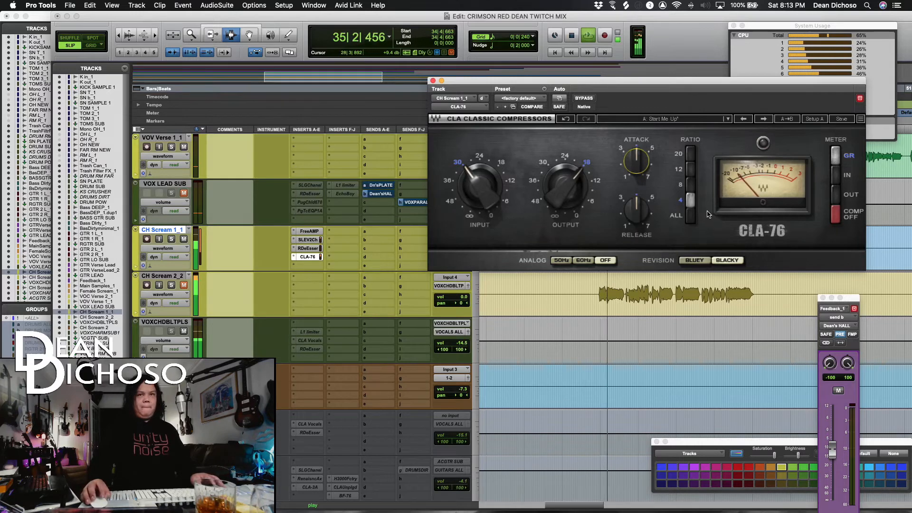
# Set the CLA-76 to ratio 8 with a faster release, input about -31.8 and output about -17.2.
pyautogui.click(694, 189)
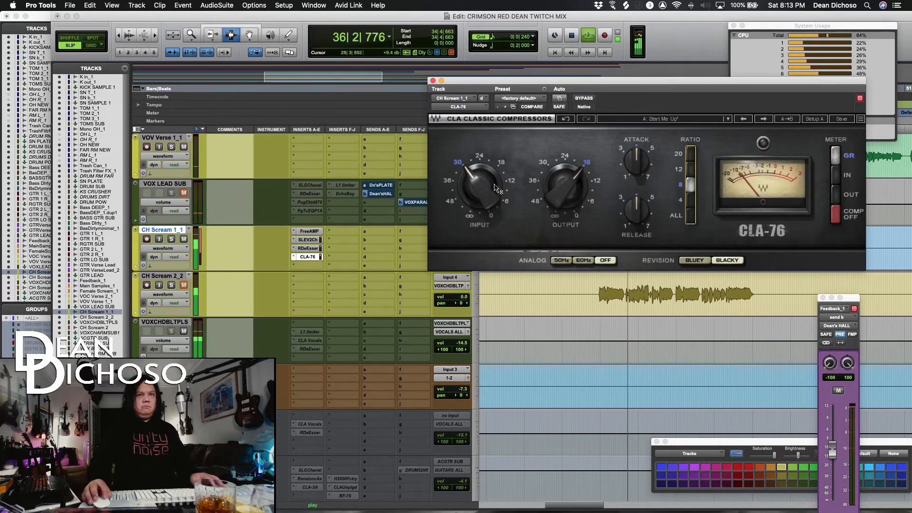
pyautogui.click(645, 224)
pyautogui.moveTo(480, 187); pyautogui.dragTo(492, 192)
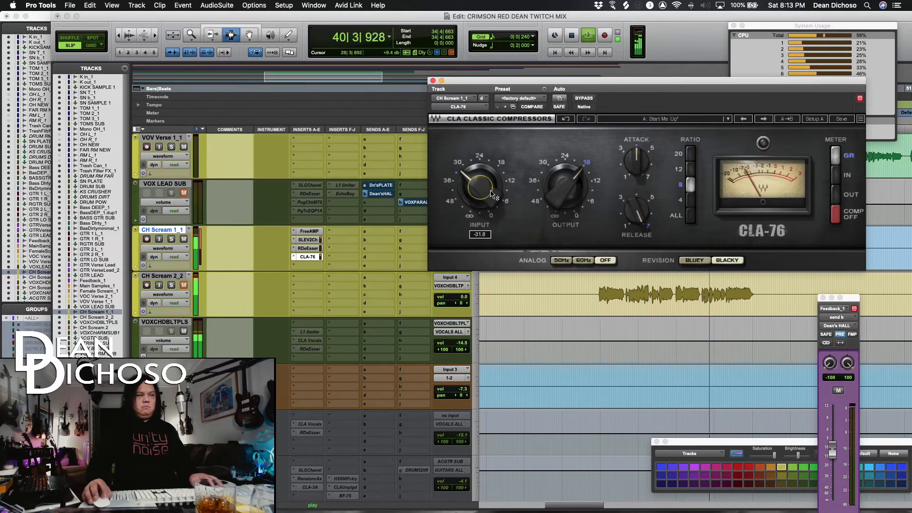
pyautogui.click(558, 199)
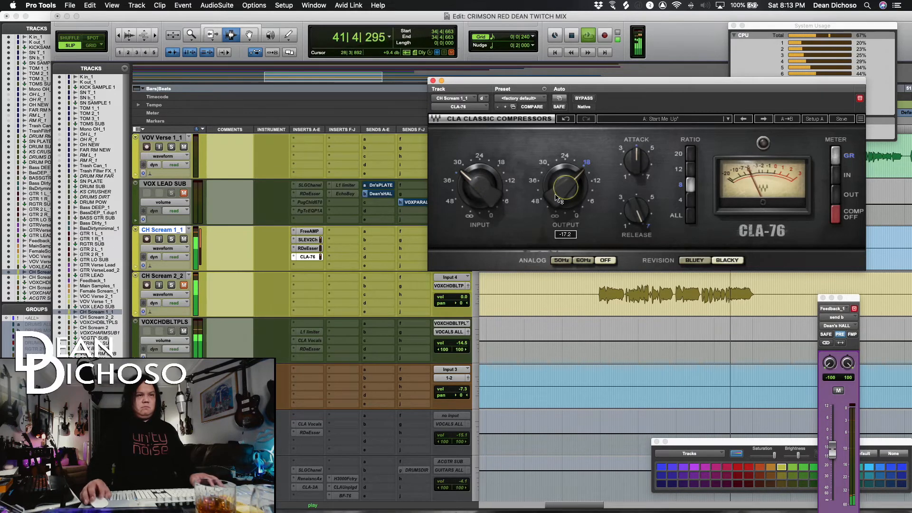
pyautogui.press('space')
# Boost the EV2's LMF band at about 0.35 kHz on CH Scream 1_1 while the scream section plays.
pyautogui.click(311, 240)
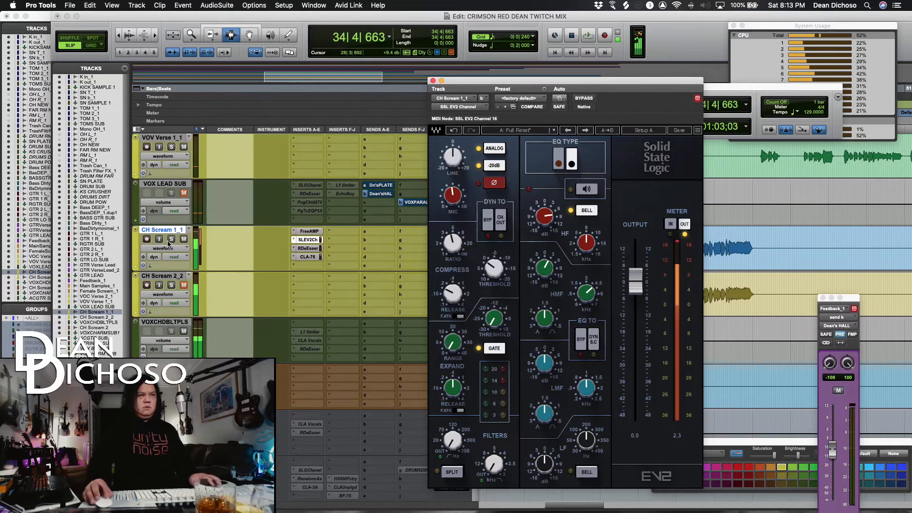
pyautogui.press('space')
pyautogui.click(586, 387)
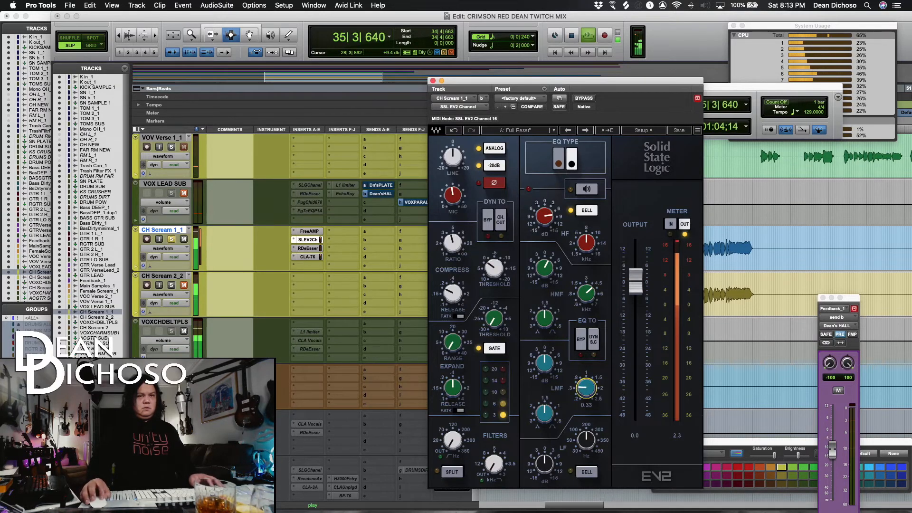
pyautogui.moveTo(547, 366); pyautogui.dragTo(548, 351)
pyautogui.moveTo(581, 389); pyautogui.dragTo(581, 395)
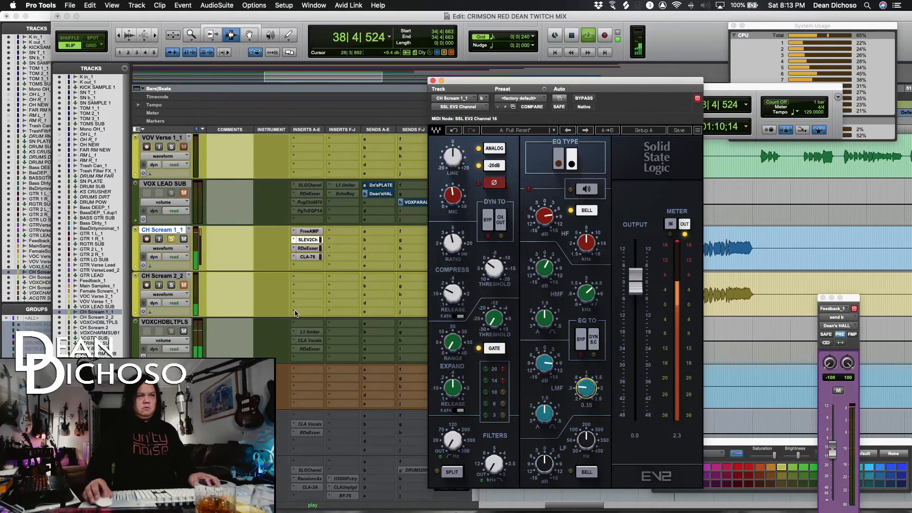
# Take CH Scream 1_1 out of solo, move the EV2 window clear of the track's sends, and listen before stopping.
pyautogui.click(171, 239)
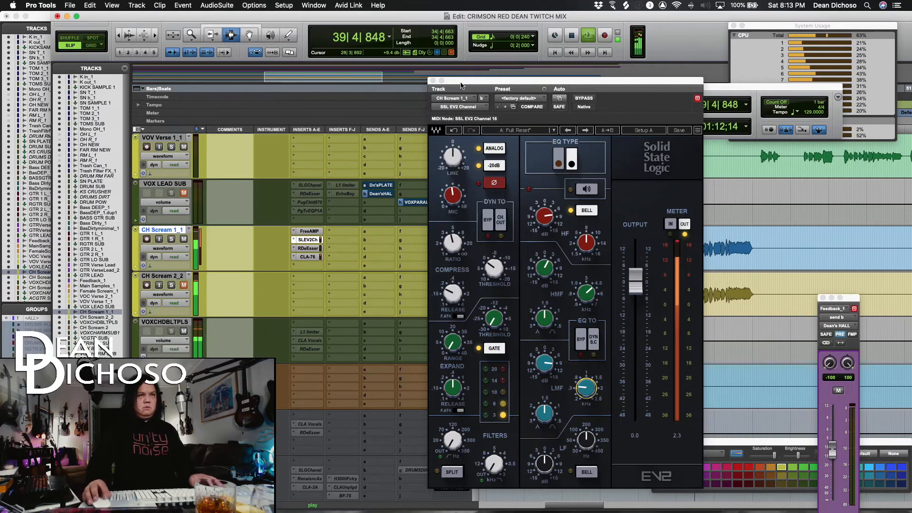
pyautogui.moveTo(461, 86); pyautogui.dragTo(569, 263)
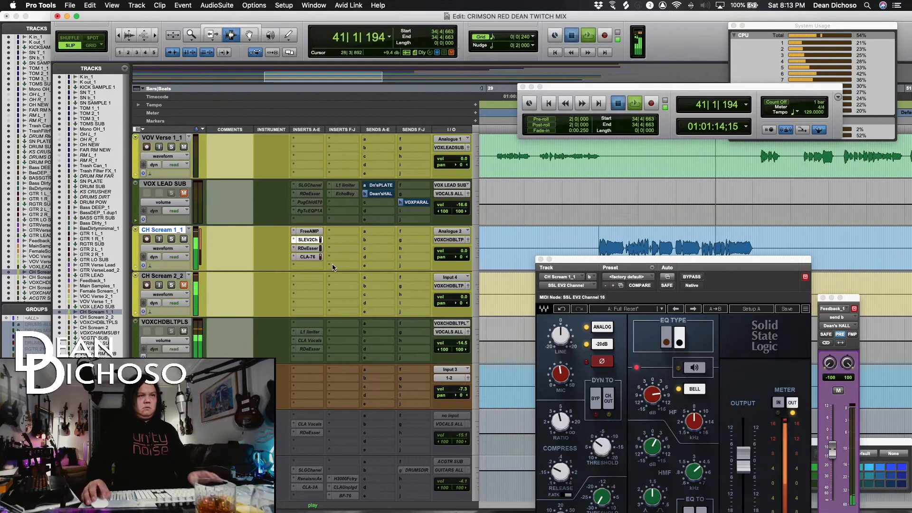
pyautogui.press('space')
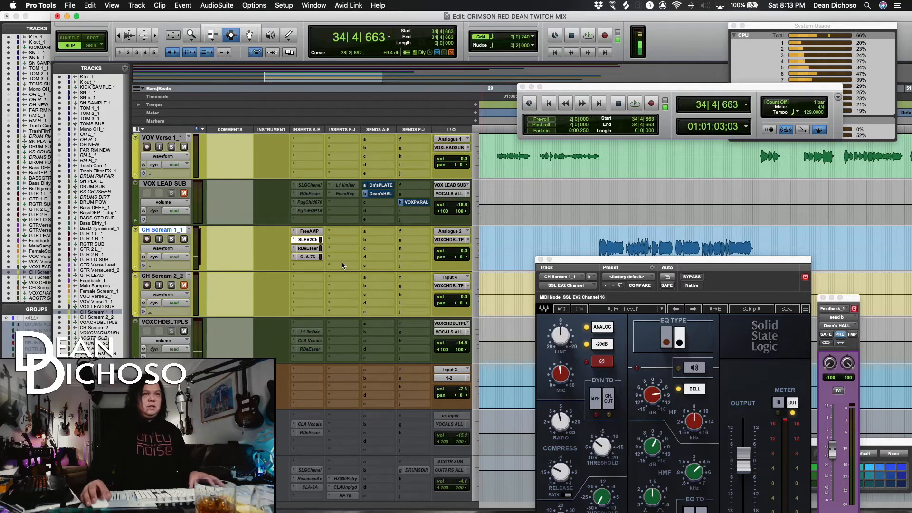
# Insert a mono EchoBoy delay in CH Scream 1_1's last insert slot and move its window fully into view.
pyautogui.click(341, 266)
pyautogui.moveTo(353, 265)
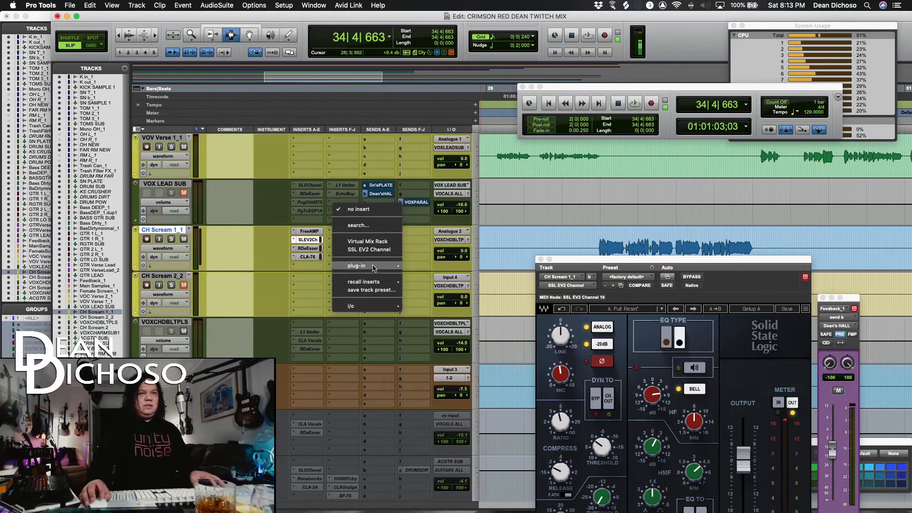
pyautogui.moveTo(427, 237)
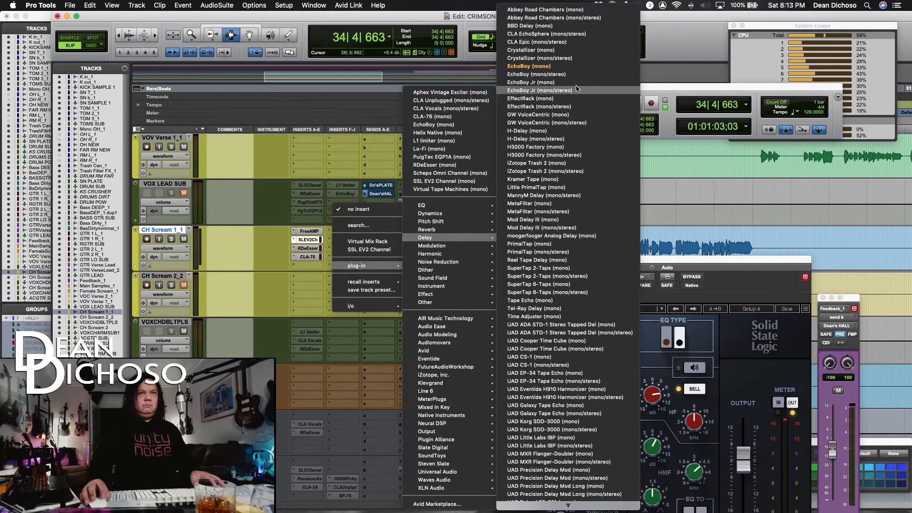
pyautogui.click(556, 66)
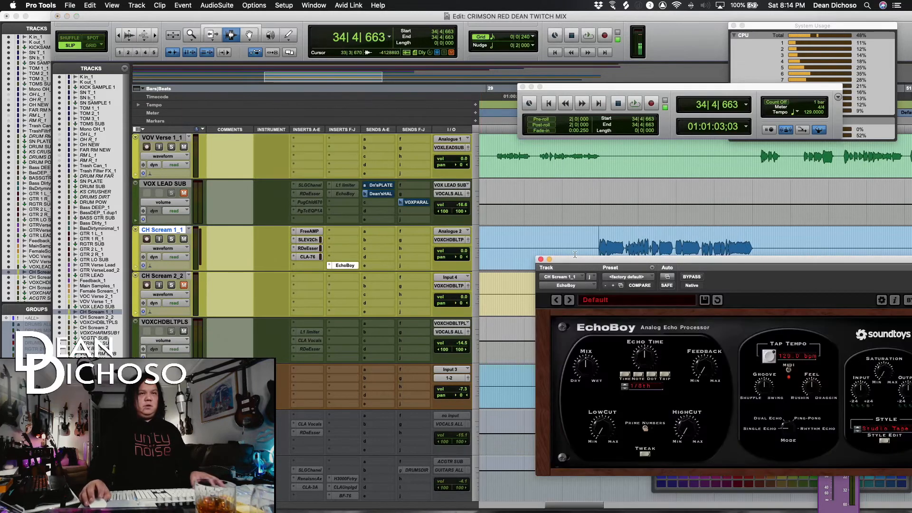
pyautogui.moveTo(586, 262); pyautogui.dragTo(428, 193)
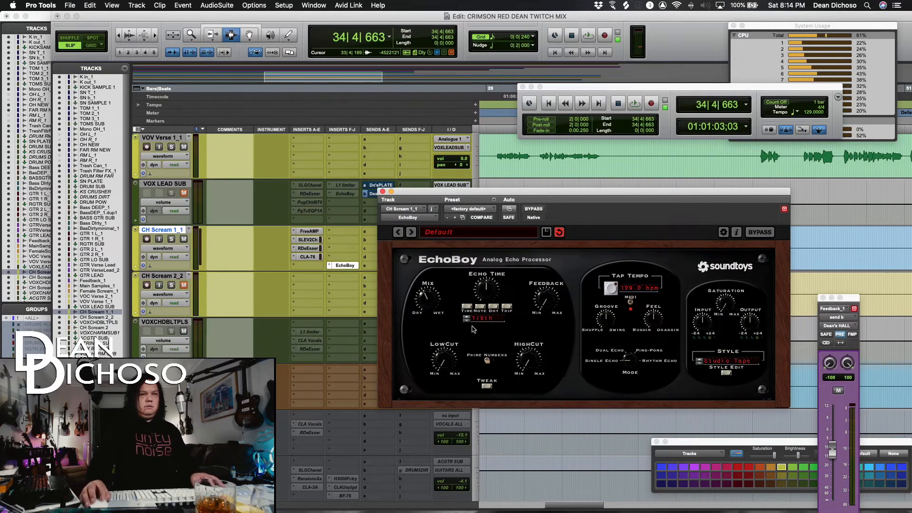
# Set EchoBoy's echo time to 1/4 note, solo CH Scream 1_1, and play the scream section to check the delay mix.
pyautogui.press('space')
pyautogui.press('space')
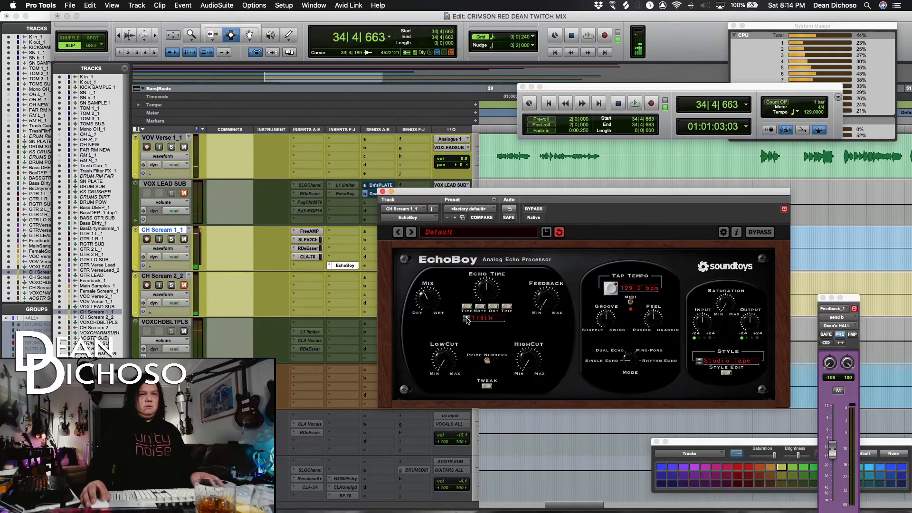
pyautogui.click(173, 240)
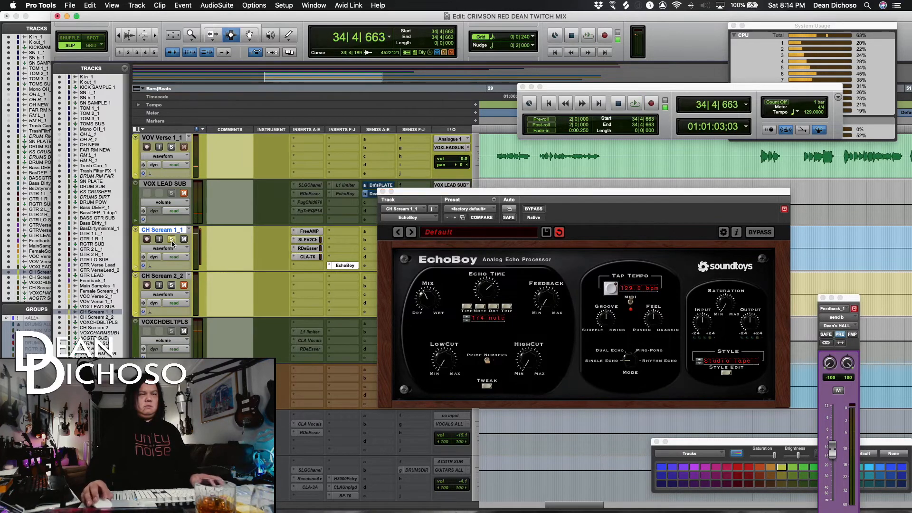
pyautogui.press('space')
pyautogui.click(421, 301)
pyautogui.press('space')
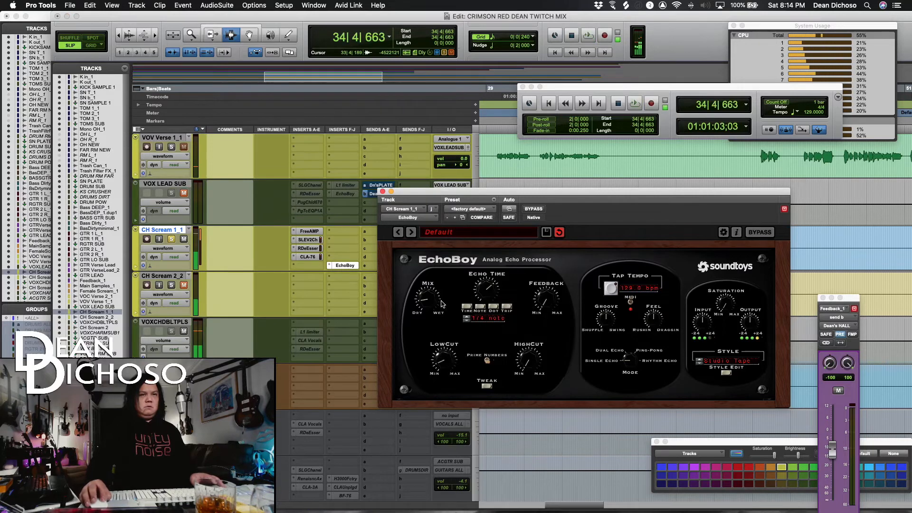
pyautogui.press('space')
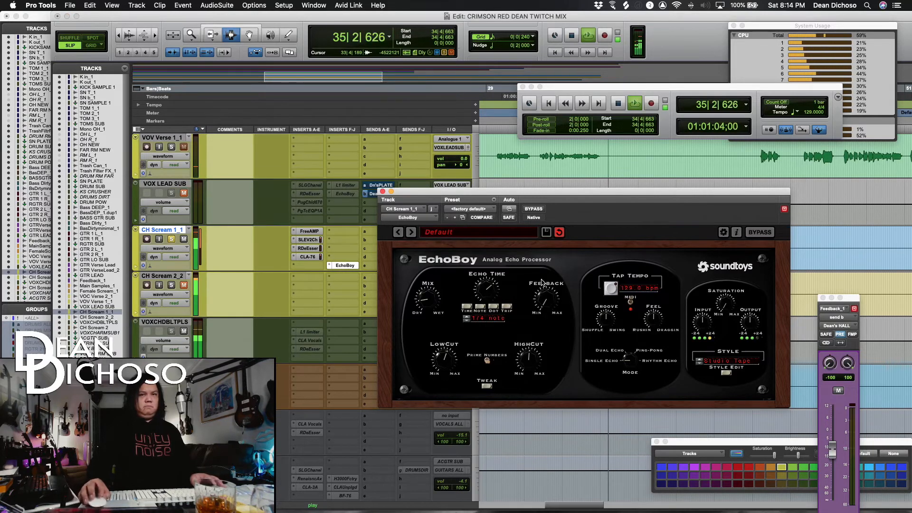
# Change EchoBoy's style to AM Radio and take CH Scream 1_1 out of solo.
pyautogui.click(721, 363)
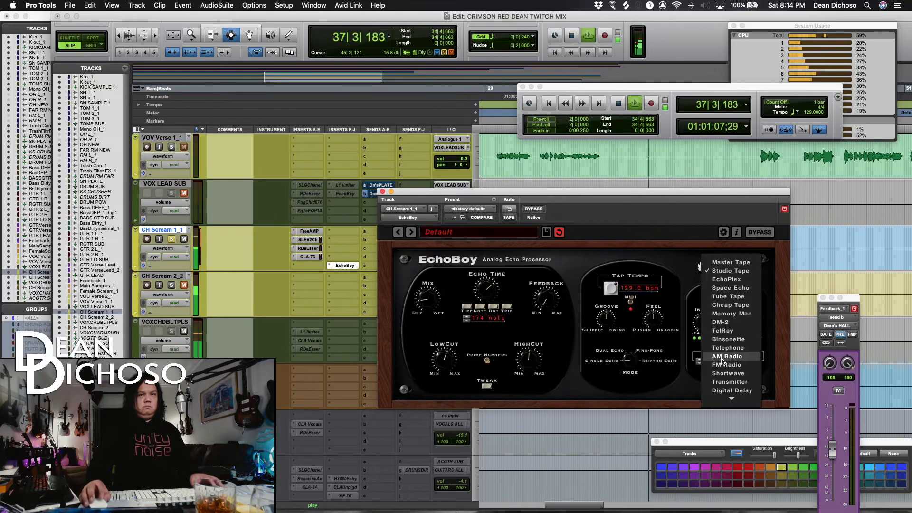
pyautogui.click(723, 356)
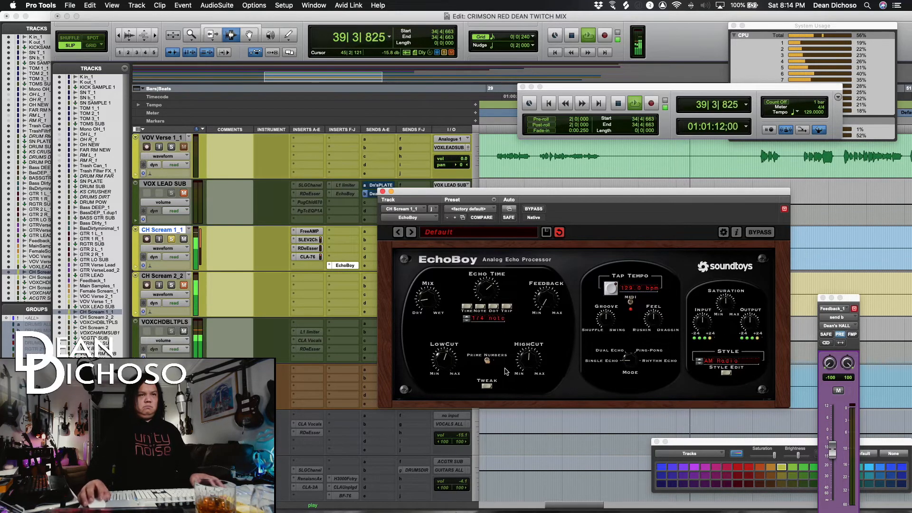
pyautogui.click(173, 239)
# Move the EchoBoy window clear of the track routing, replay the scream section, and fine-tune the delay mix before stopping.
pyautogui.moveTo(430, 200); pyautogui.dragTo(548, 335)
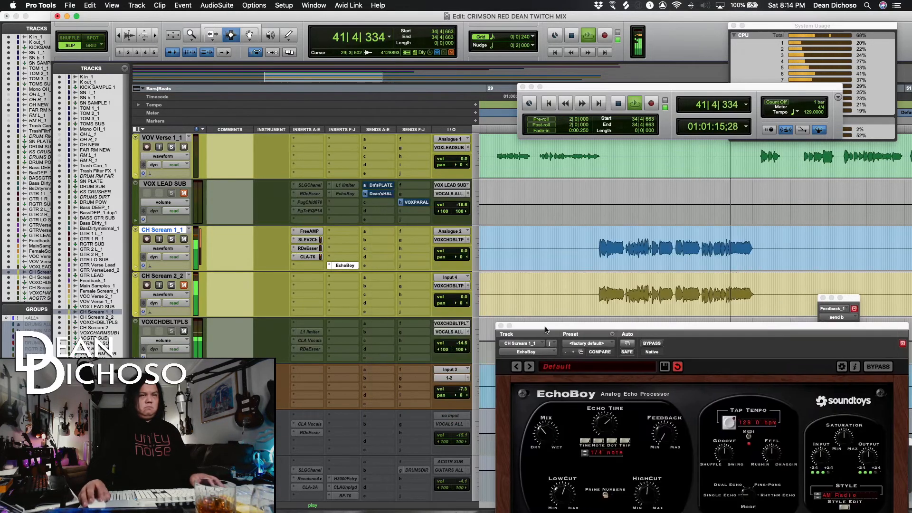
pyautogui.press('space')
pyautogui.press('space')
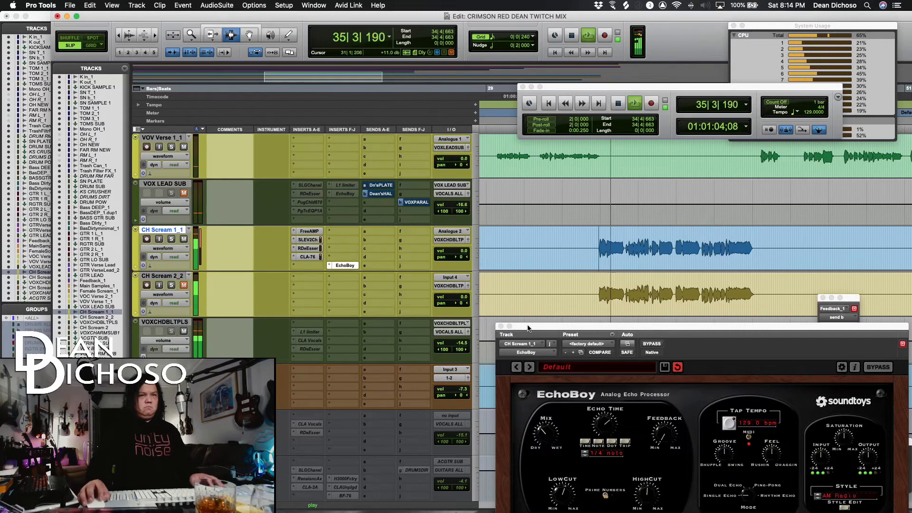
pyautogui.moveTo(529, 328); pyautogui.dragTo(512, 269)
pyautogui.moveTo(527, 374); pyautogui.dragTo(527, 377)
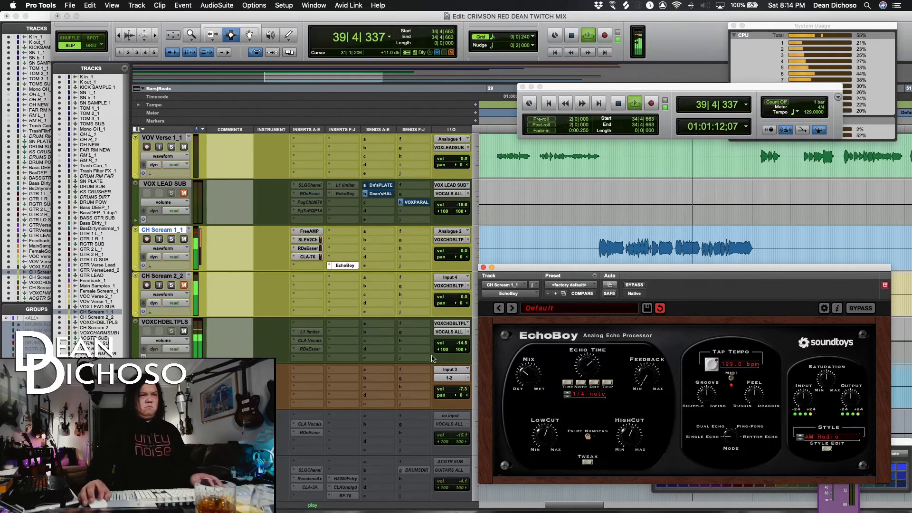
pyautogui.press('space')
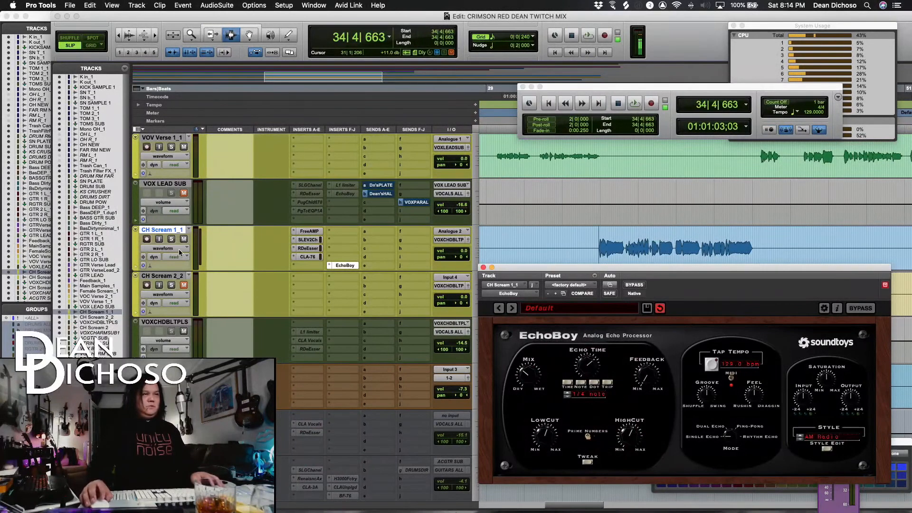
# Enlarge the groups list, re-enable the suspended groups, and move the EchoBoy window below the scream tracks.
pyautogui.moveTo(104, 494); pyautogui.dragTo(103, 270)
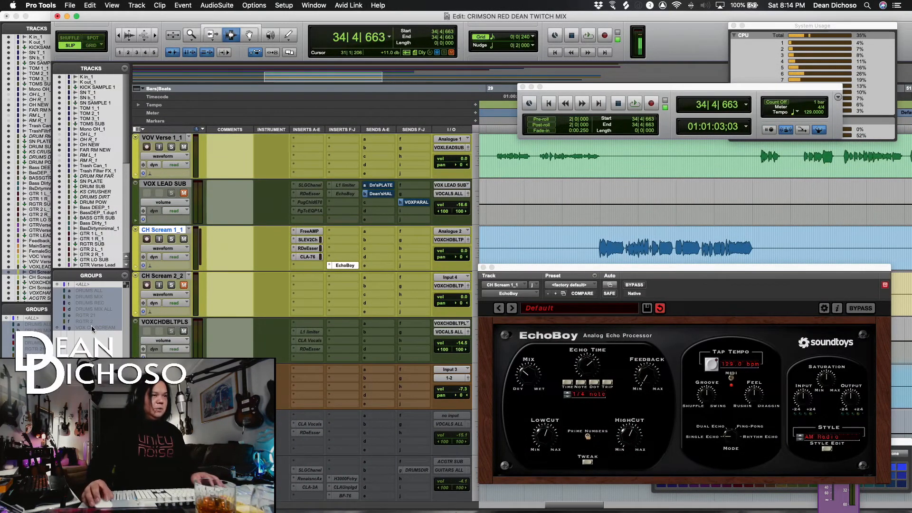
pyautogui.press('shift+super+g')
pyautogui.click(172, 285)
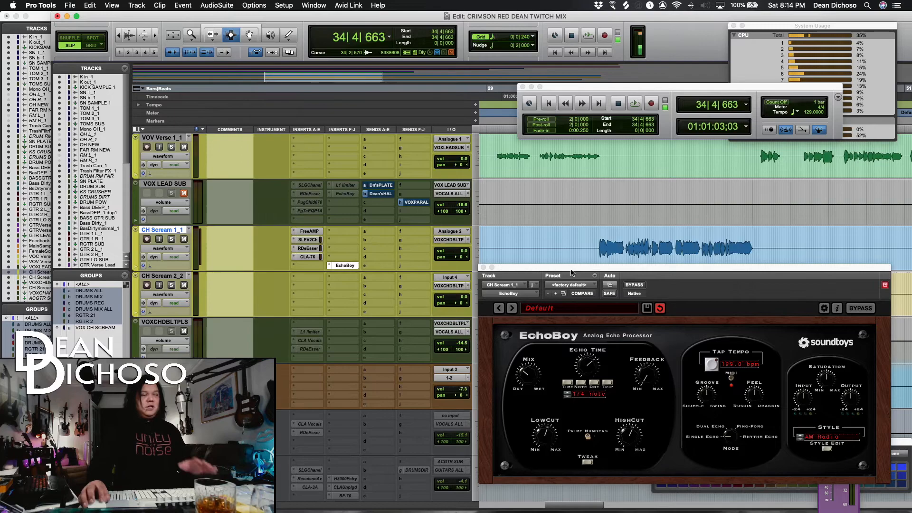
pyautogui.moveTo(573, 273); pyautogui.dragTo(566, 411)
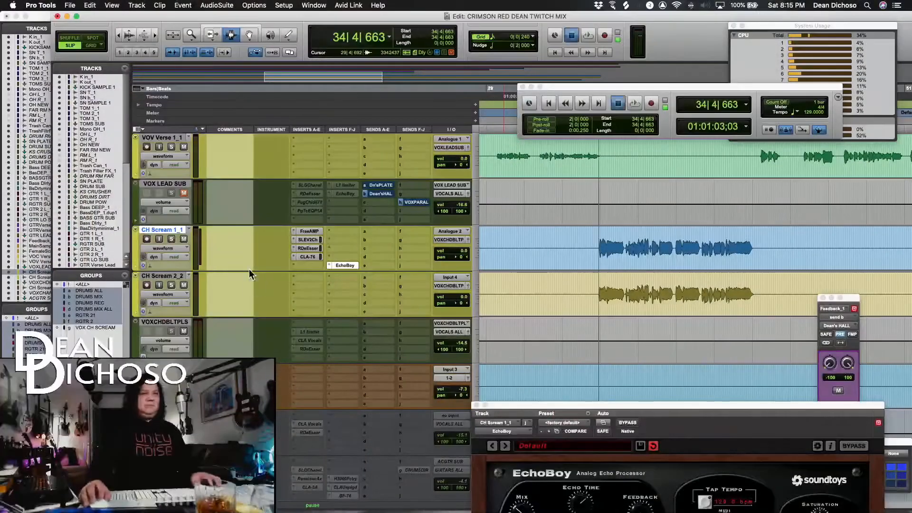
# Play the scream section, lower VOXCHDBLTPLS to about -18.5, and solo CH Scream 1_1 before stopping.
pyautogui.press('space')
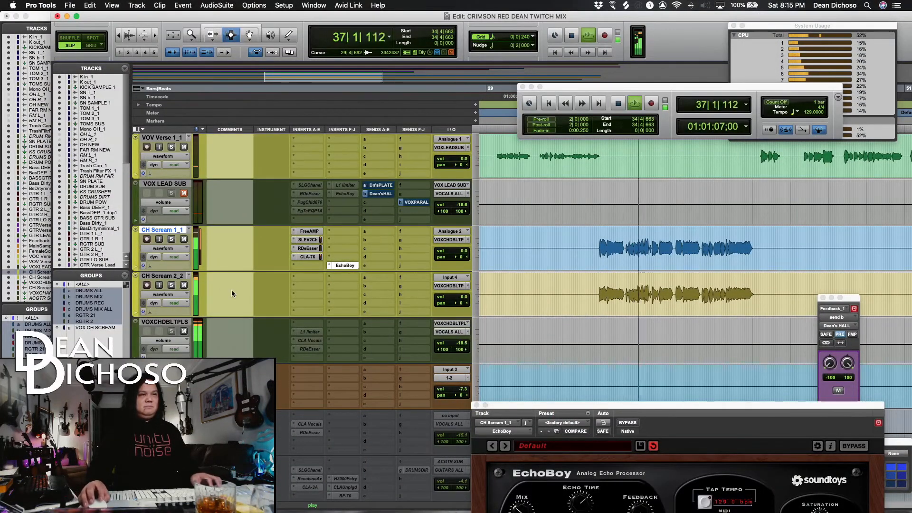
pyautogui.click(172, 239)
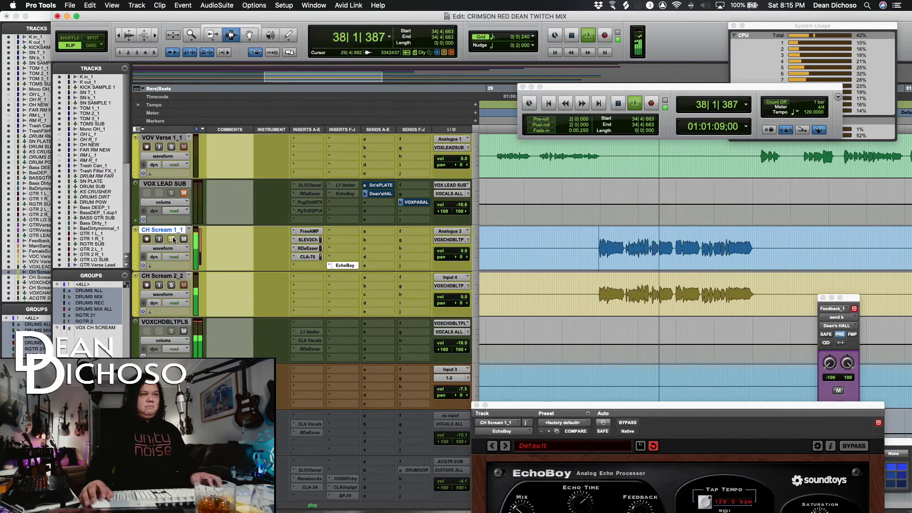
pyautogui.press('space')
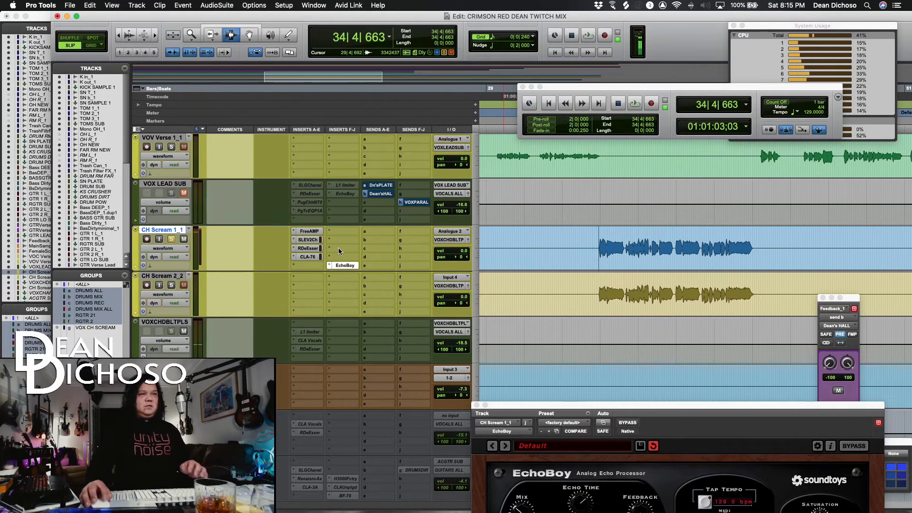
# Insert a mono L1 limiter in slot h of CH Scream 1_1 and audition it briefly.
pyautogui.click(338, 249)
pyautogui.moveTo(350, 249)
pyautogui.click(430, 143)
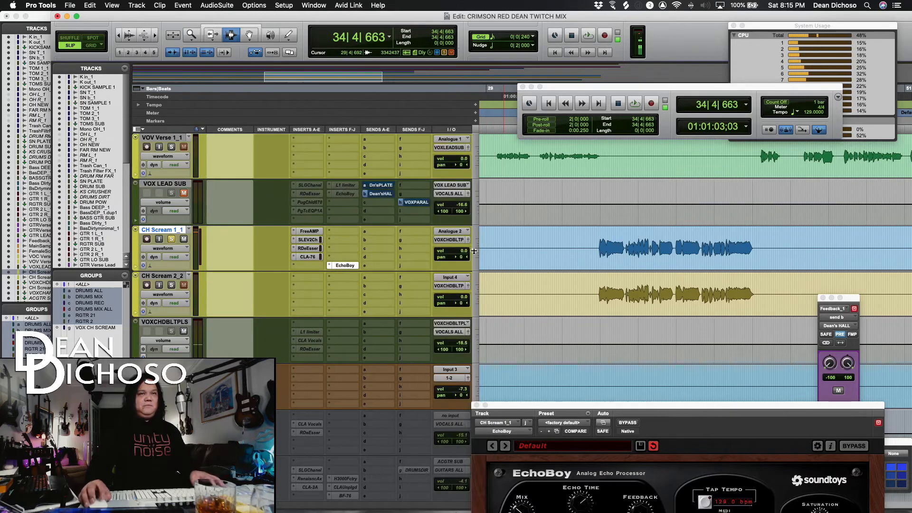
pyautogui.press('space')
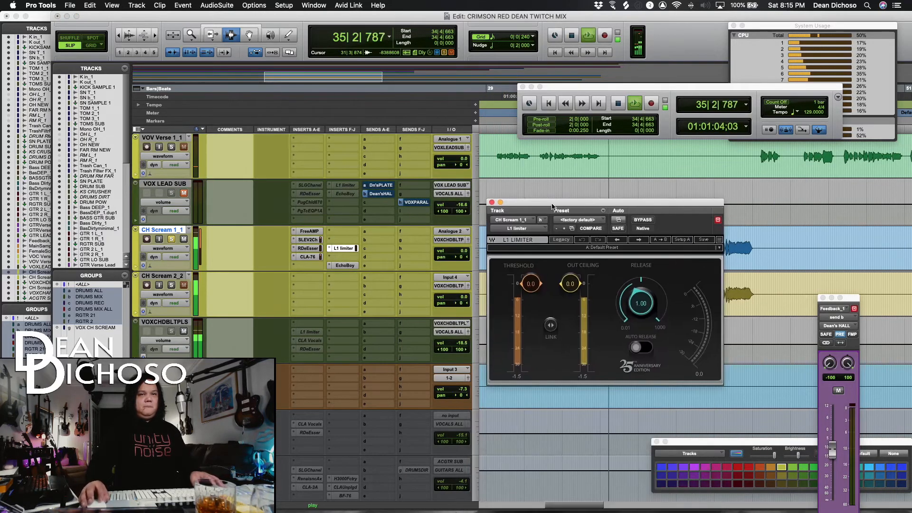
pyautogui.press('space')
# Set the EV2's HF gain on CH Scream 1_1 to 5.0, unsolo the track, and play the section.
pyautogui.click(308, 239)
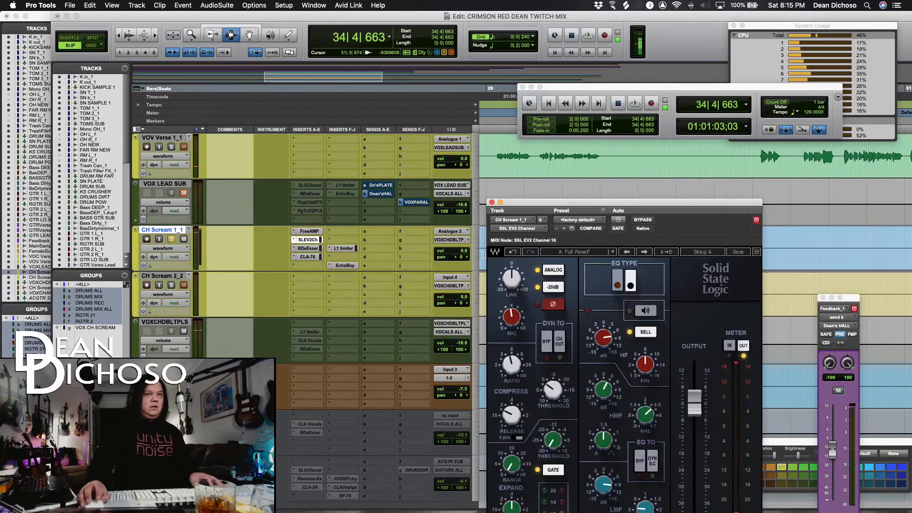
pyautogui.moveTo(604, 338); pyautogui.dragTo(609, 353)
pyautogui.click(180, 246)
pyautogui.press('space')
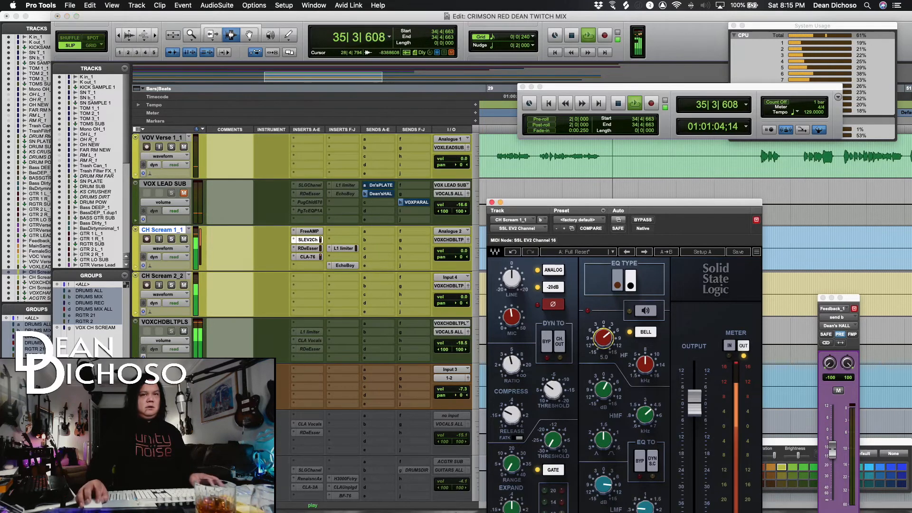
# Set the L1 limiter to threshold -5.9, ceiling -1.5 and auto release, raise VOXCHDBLTPLS to about -17.2, and close the plug-in.
pyautogui.click(343, 248)
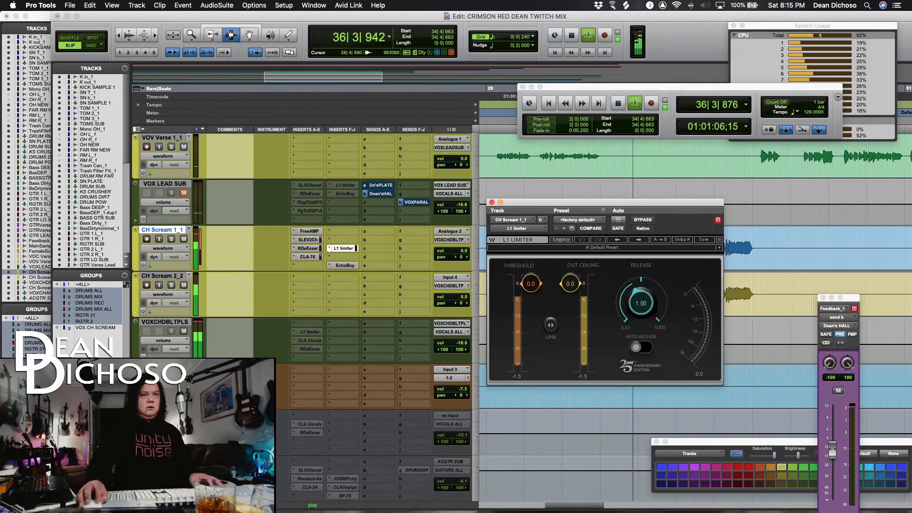
pyautogui.moveTo(551, 325); pyautogui.dragTo(550, 329)
pyautogui.click(642, 347)
pyautogui.moveTo(464, 341); pyautogui.dragTo(462, 342)
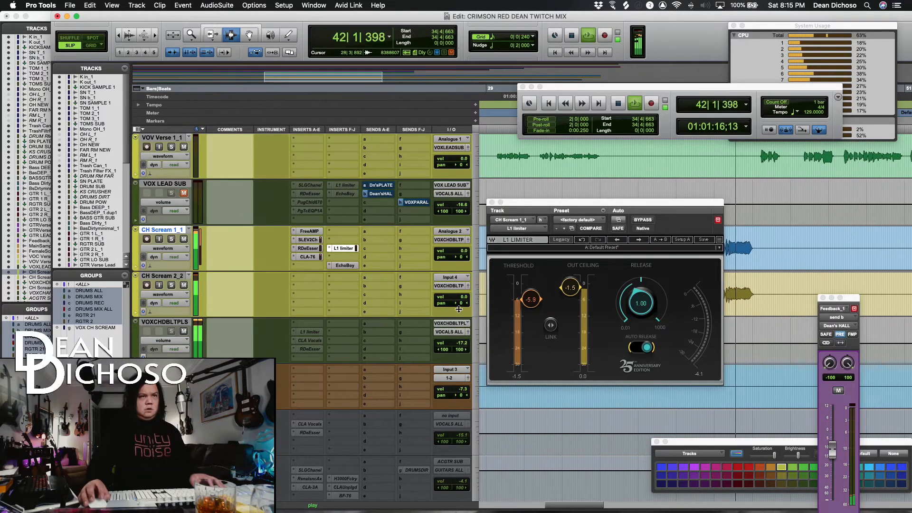
pyautogui.click(493, 201)
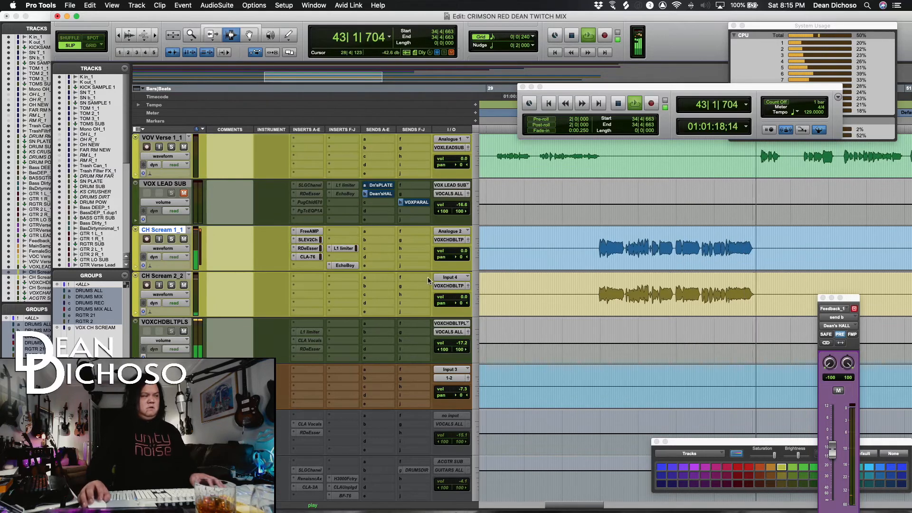
# Set the HF gain of RGTR SUB's EV2 to about 5.4 while the section plays, and close the plug-in.
pyautogui.scroll(6, 606, 316)
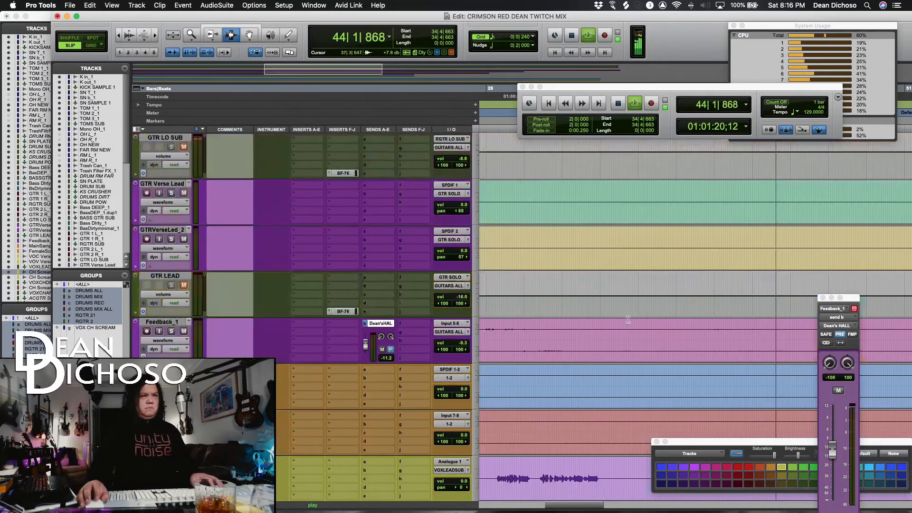
pyautogui.press('space')
pyautogui.scroll(1, 606, 316)
pyautogui.scroll(2, 606, 316)
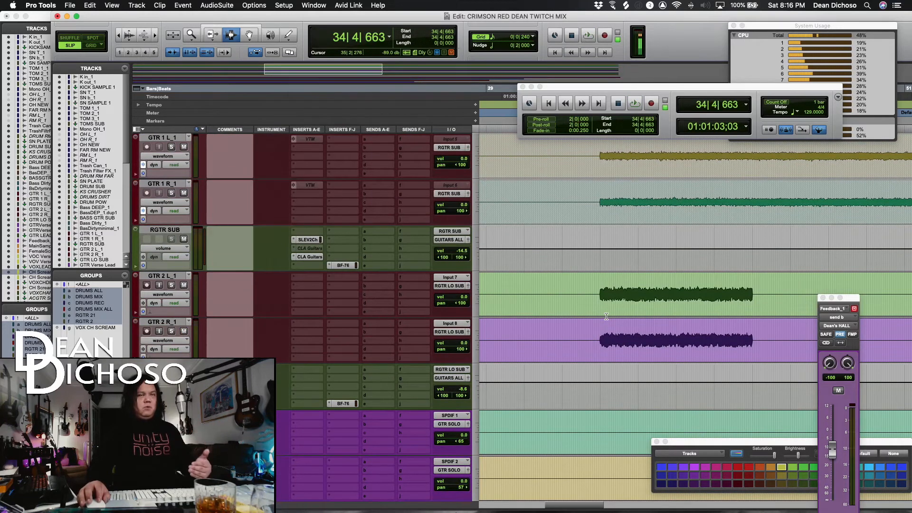
pyautogui.click(610, 204)
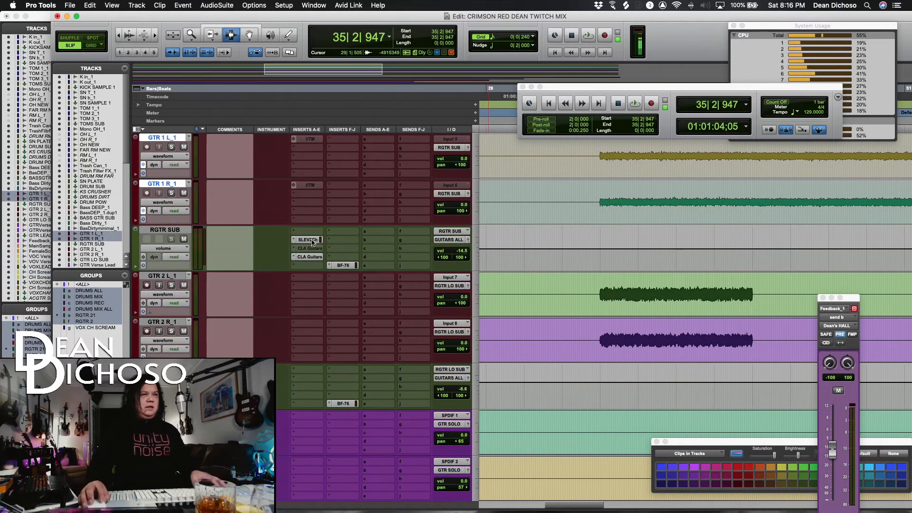
pyautogui.click(309, 240)
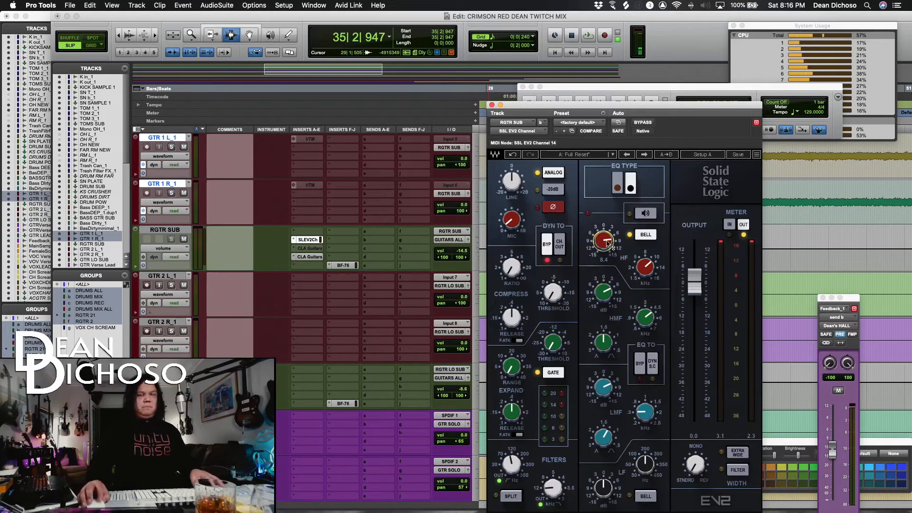
pyautogui.press('space')
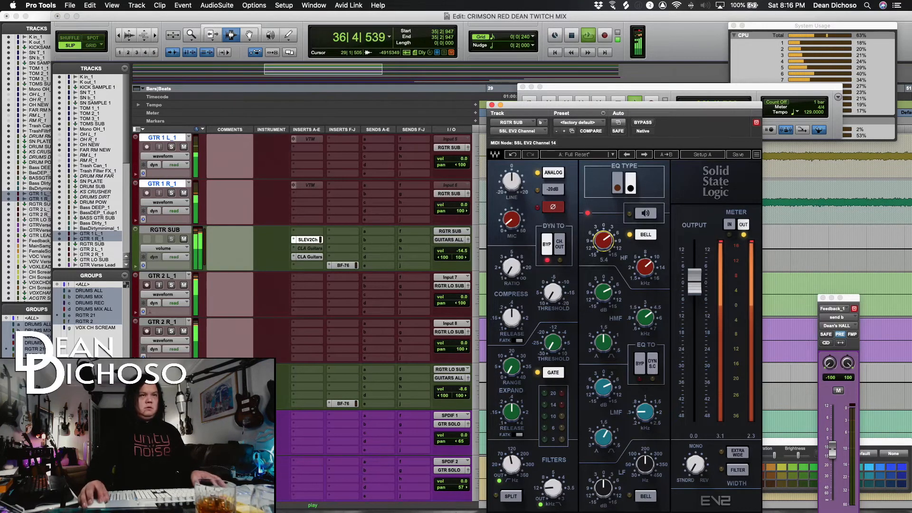
pyautogui.click(491, 104)
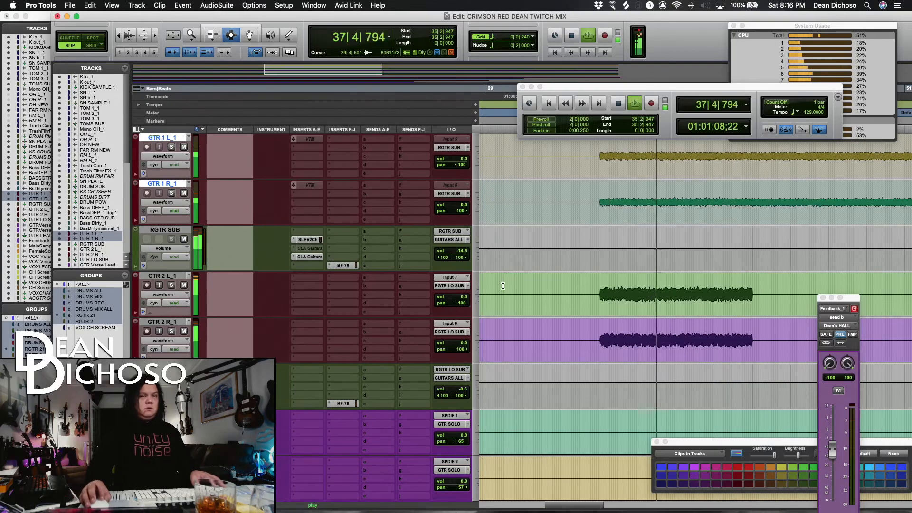
# Lower the VOXCHDBLTPLS volume to about -19.2 against the guitars and stop playback.
pyautogui.scroll(-10, 503, 285)
pyautogui.scroll(8, 502, 286)
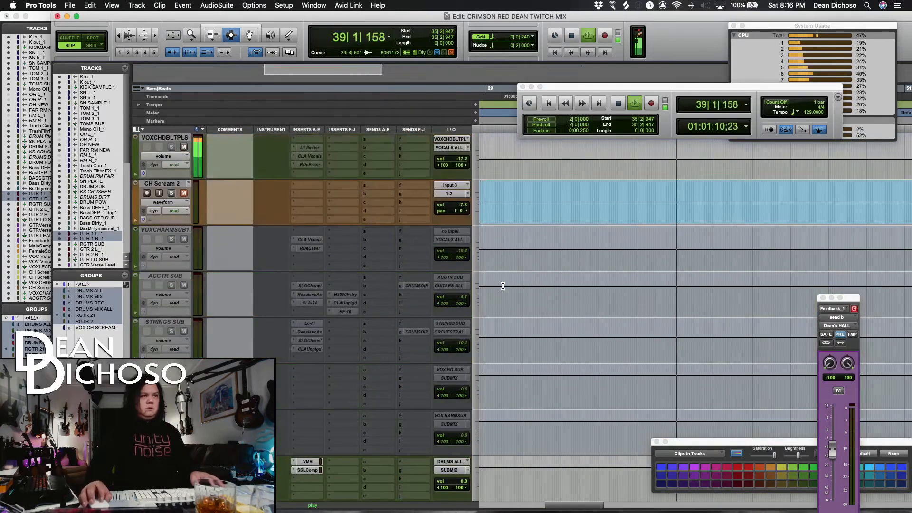
pyautogui.click(460, 300)
pyautogui.moveTo(460, 300); pyautogui.dragTo(462, 299)
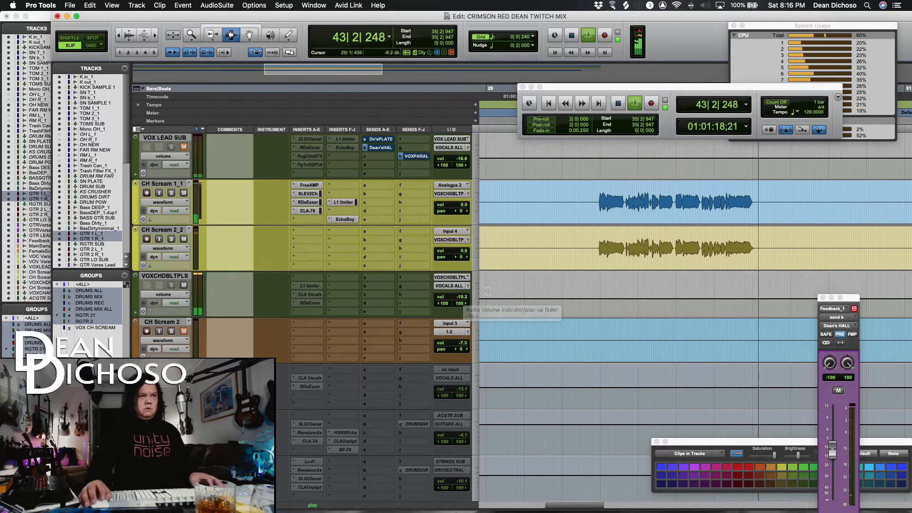
pyautogui.press('space')
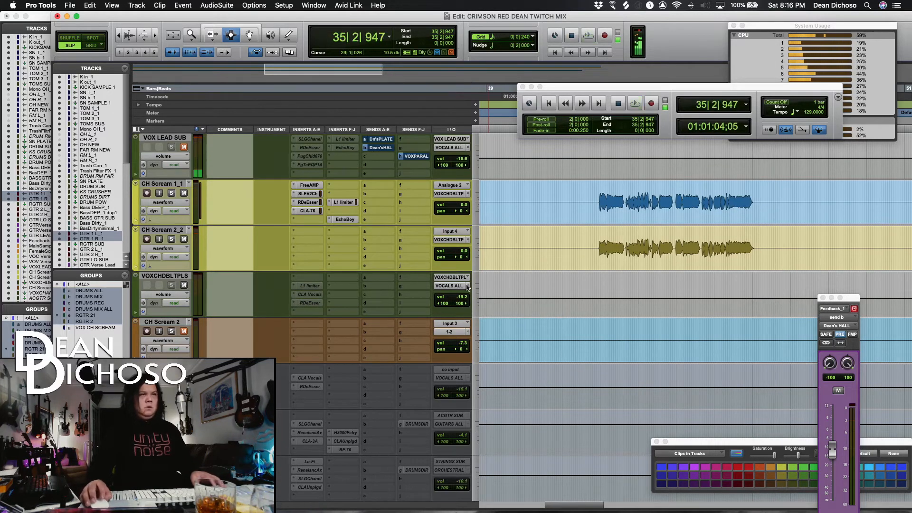
# Insert the Waves Doubler2 plug-in on CH Scream 2_2, in its second insert slot.
pyautogui.click(312, 237)
pyautogui.moveTo(327, 241)
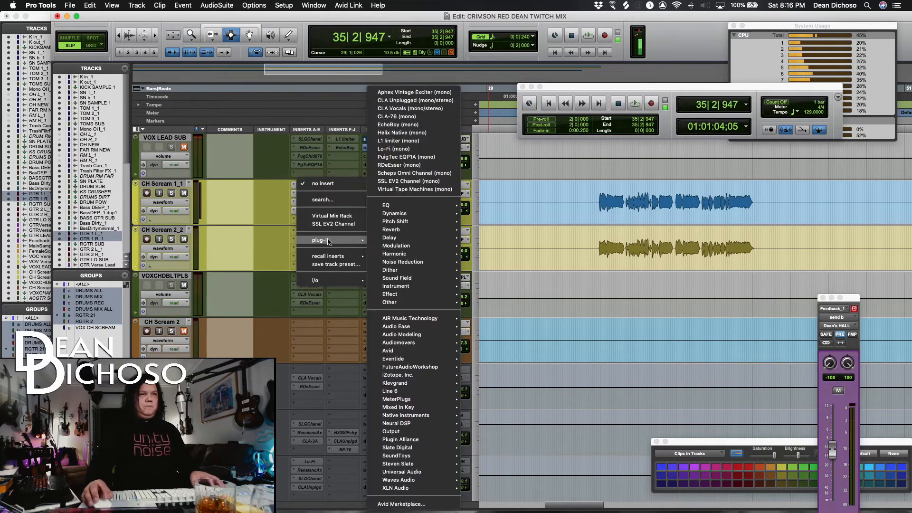
pyautogui.moveTo(425, 216)
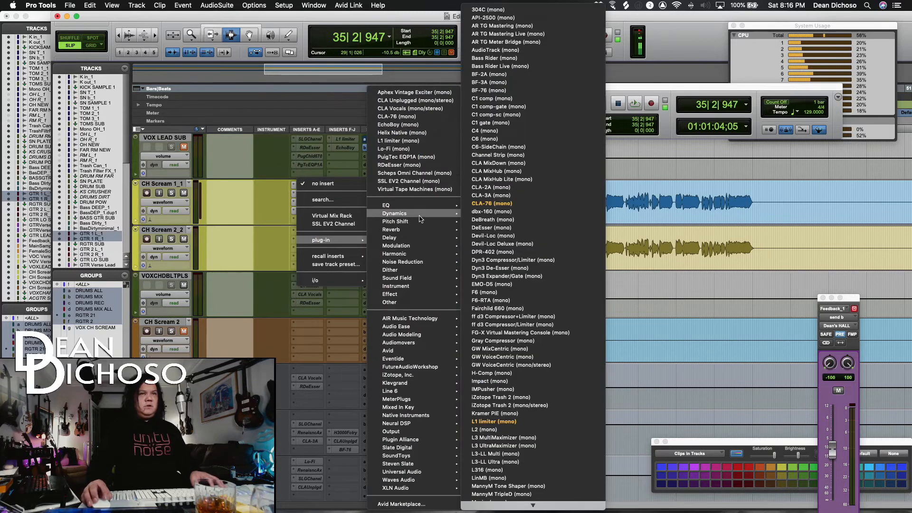
pyautogui.scroll(-3, 514, 399)
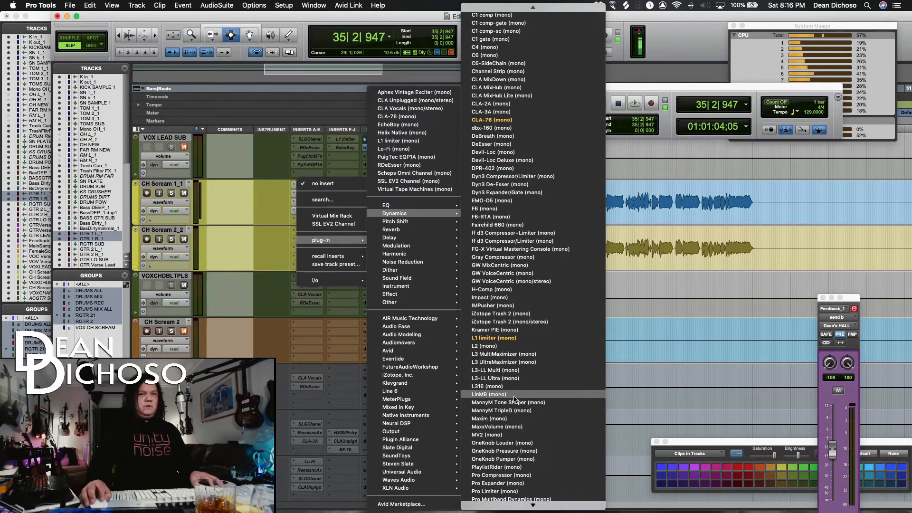
pyautogui.scroll(3, 515, 399)
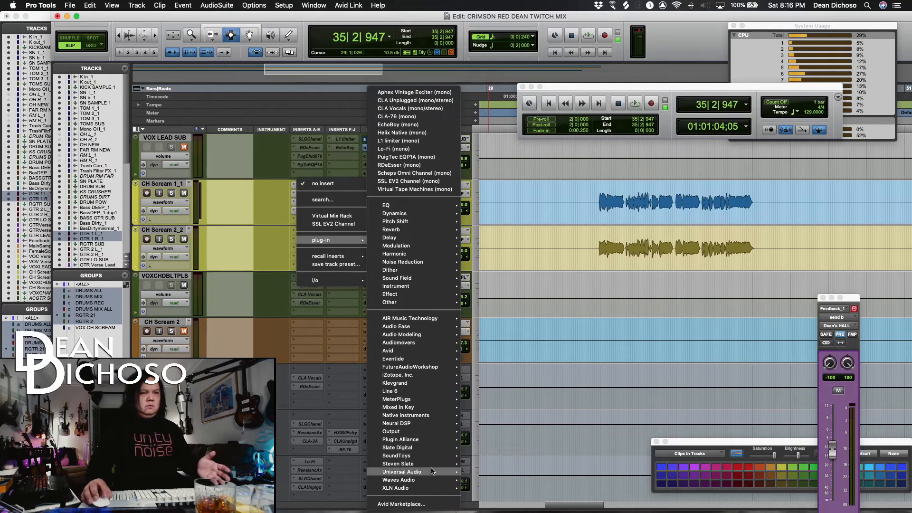
pyautogui.moveTo(430, 479)
pyautogui.click(527, 373)
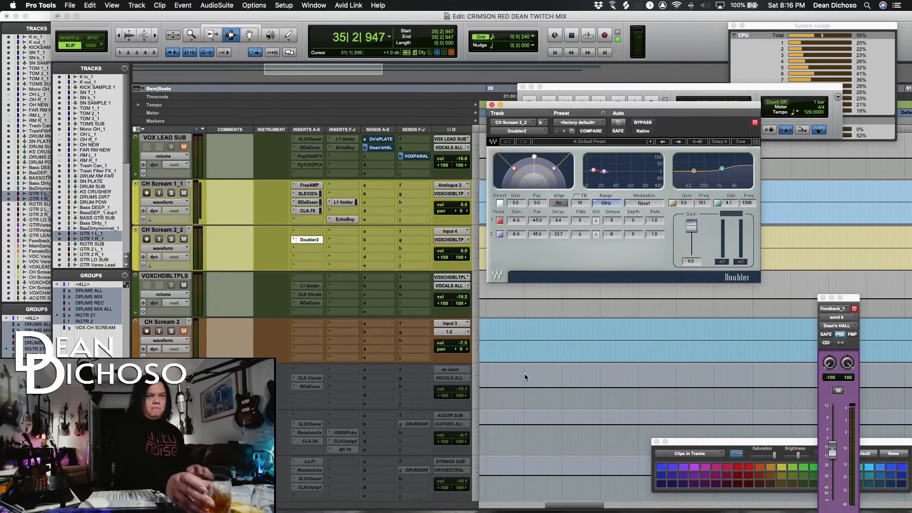
# Solo CH Scream 2_2 and play it while lowering the Doubler's direct gain to -14.5.
pyautogui.click(172, 240)
pyautogui.press('space')
pyautogui.moveTo(534, 156)
pyautogui.mouseDown()
pyautogui.moveTo(534, 189)
pyautogui.moveTo(535, 175)
pyautogui.mouseUp()
pyautogui.press('space')
# Enlarge the Doubler's interface to 150% and reposition its window.
pyautogui.moveTo(552, 111); pyautogui.dragTo(479, 109)
pyautogui.click(684, 142)
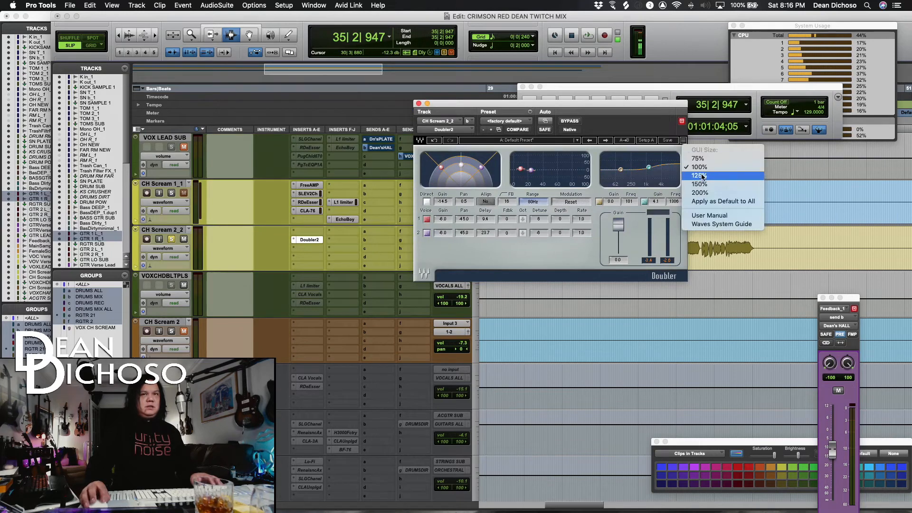
pyautogui.click(703, 178)
pyautogui.moveTo(532, 104); pyautogui.dragTo(525, 95)
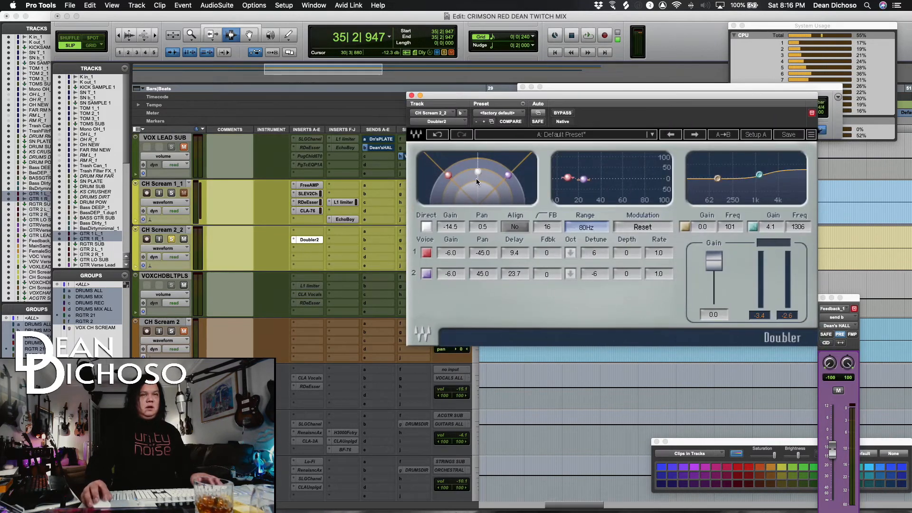
# Reset the Doubler's direct gain, audition CH Scream 2_2, and bring the direct gain down to -17.5.
pyautogui.keyDown('alt'); pyautogui.click(458, 228); pyautogui.keyUp('alt')
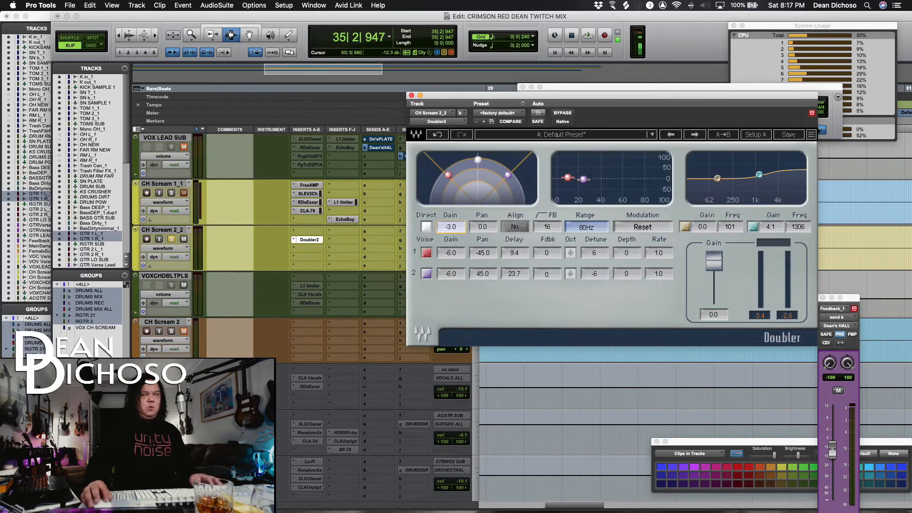
pyautogui.press('space')
pyautogui.press('space')
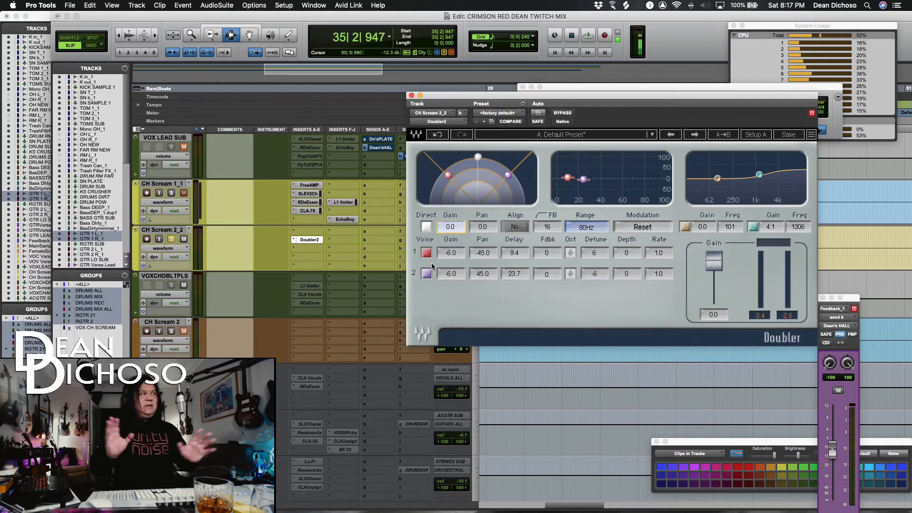
pyautogui.press('space')
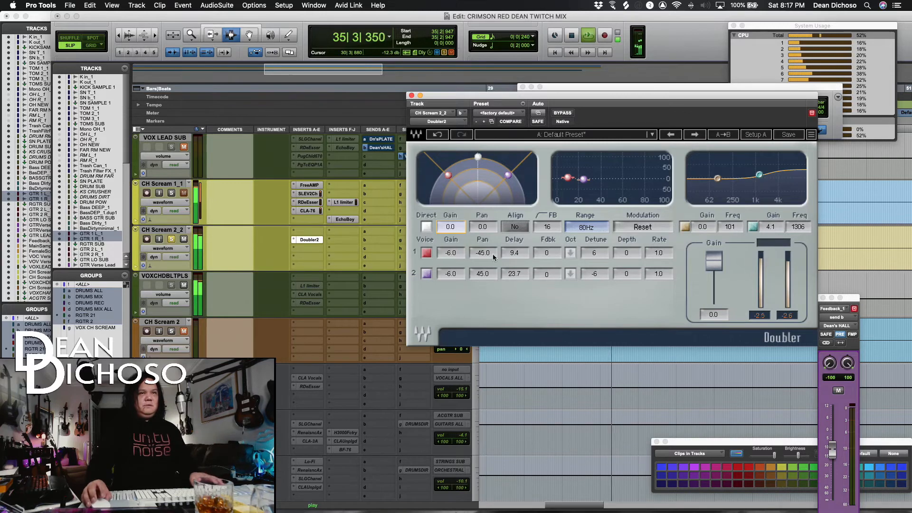
pyautogui.moveTo(452, 228)
pyautogui.mouseDown()
pyautogui.moveTo(453, 254)
pyautogui.moveTo(453, 227)
pyautogui.mouseUp()
pyautogui.press('space')
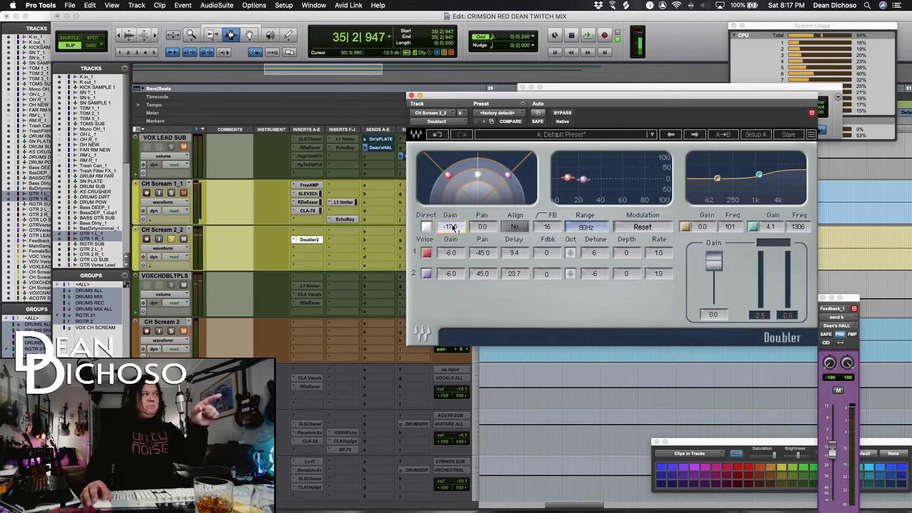
# Move the Doubler window clear of the scream tracks' inserts and set its interface size to 125%.
pyautogui.click(307, 248)
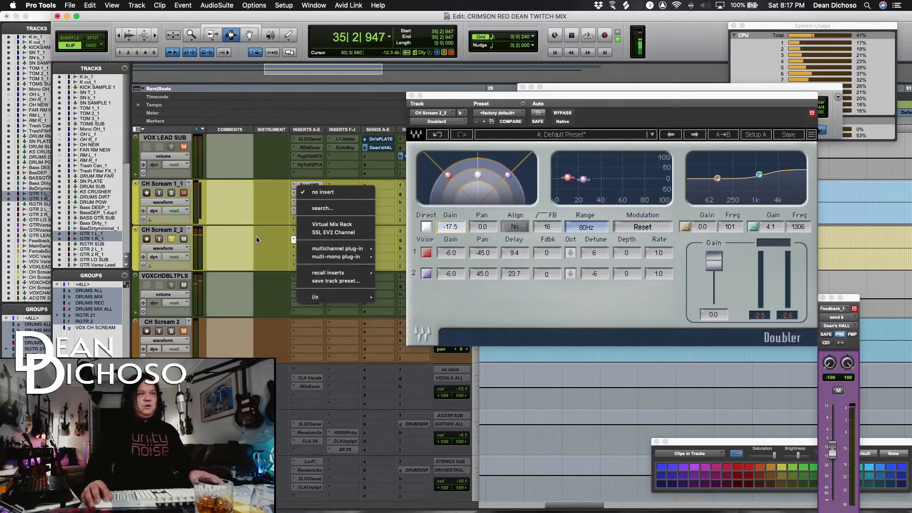
pyautogui.click(700, 132)
pyautogui.moveTo(815, 116); pyautogui.dragTo(822, 52)
pyautogui.click(827, 62)
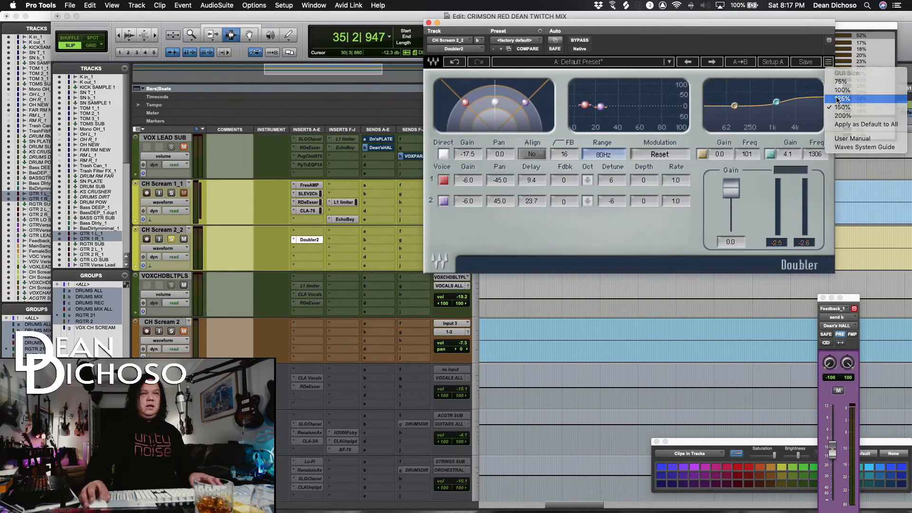
pyautogui.click(839, 99)
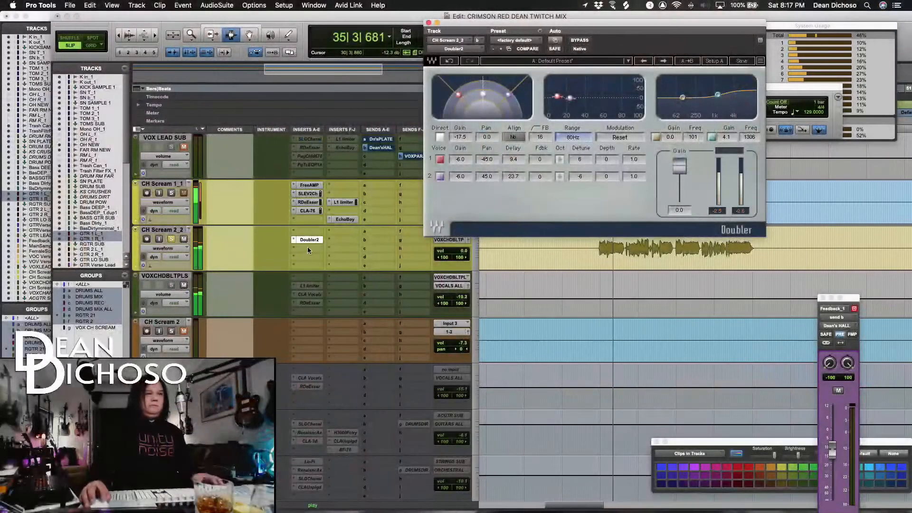
# Insert the stereo CLA Vocals plug-in directly after Doubler2 on CH Scream 2_2.
pyautogui.click(307, 248)
pyautogui.moveTo(355, 247)
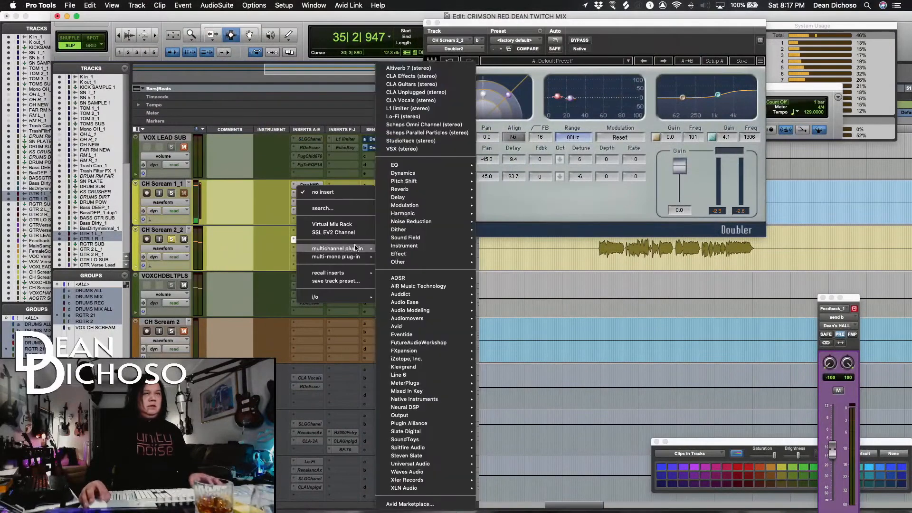
pyautogui.click(410, 101)
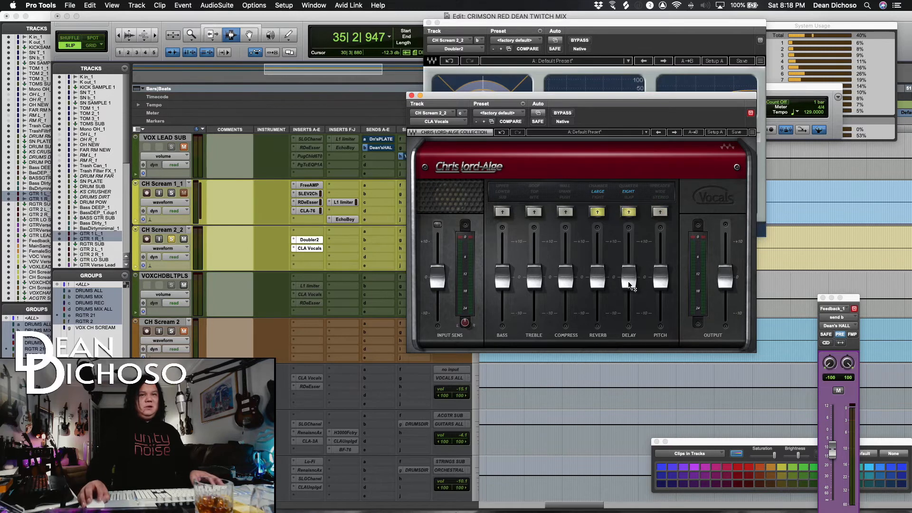
# In CLA Vocals, raise the delay, enable Wide pitch, and switch compression to Wall with its fader raised during playback.
pyautogui.moveTo(628, 279); pyautogui.dragTo(622, 256)
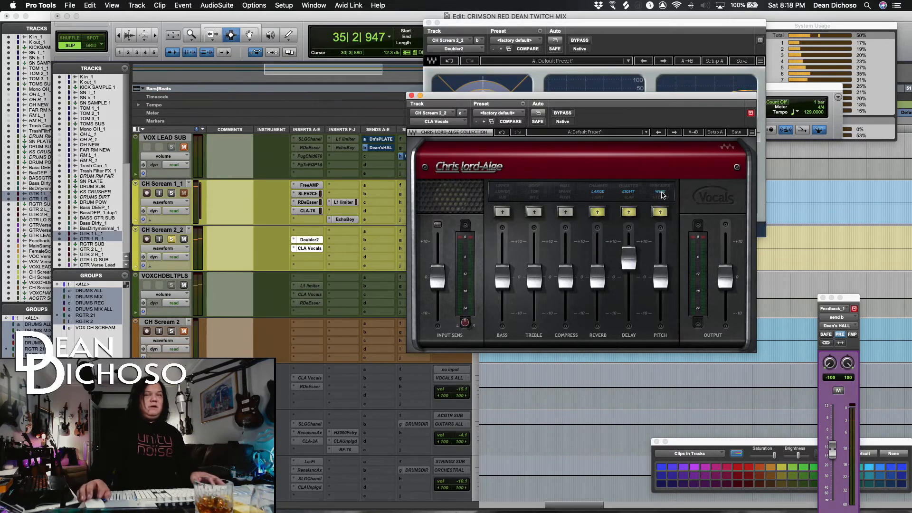
pyautogui.press('space')
pyautogui.press('space')
pyautogui.press('space')
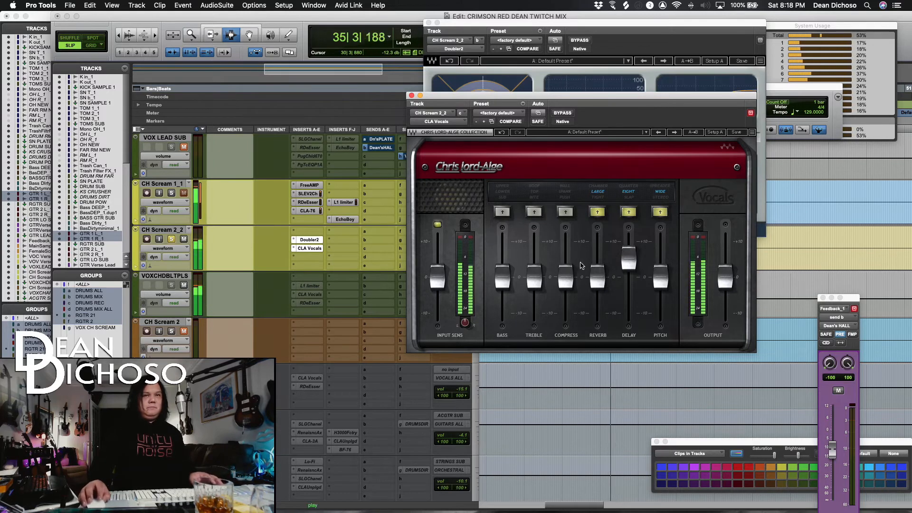
pyautogui.click(565, 212)
pyautogui.moveTo(566, 277); pyautogui.dragTo(565, 253)
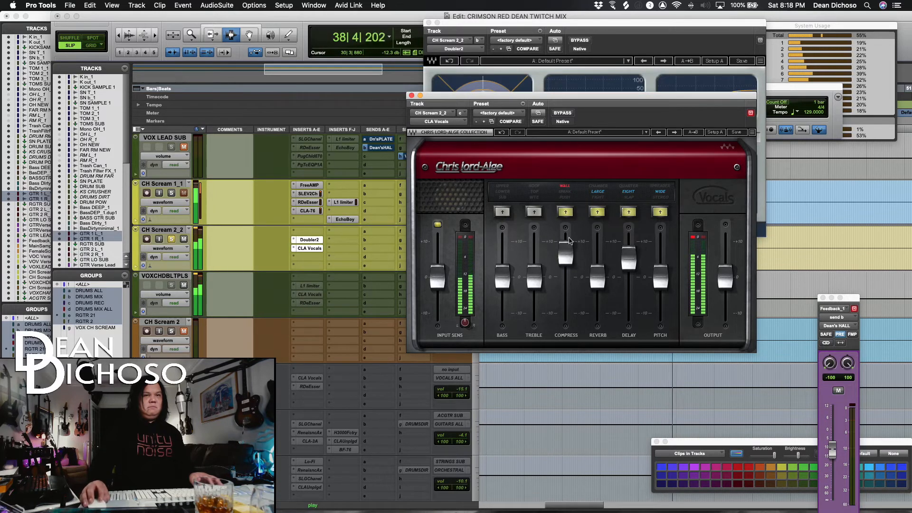
# Lower CH Scream 2_2's volume to -6.6, unsolo it, and audition it in the mix with both plug-in windows spread apart.
pyautogui.moveTo(471, 95); pyautogui.dragTo(544, 93)
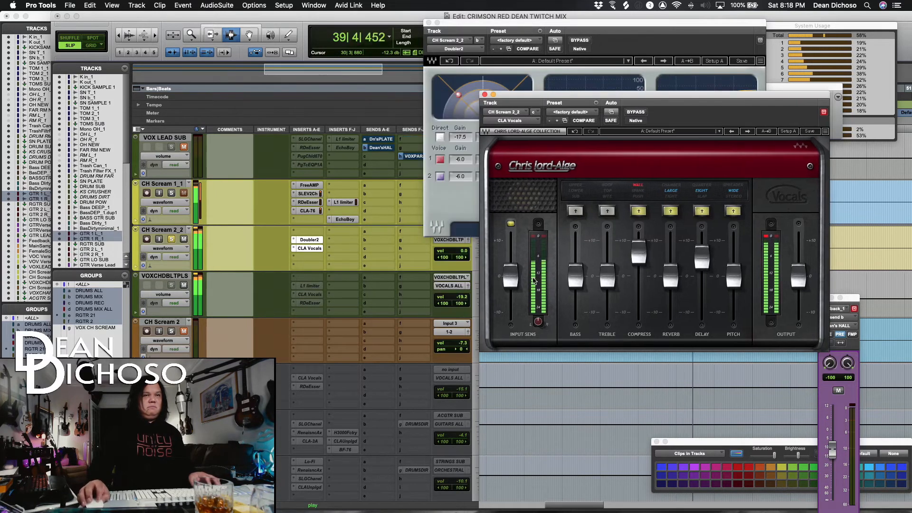
pyautogui.moveTo(468, 256); pyautogui.dragTo(466, 257)
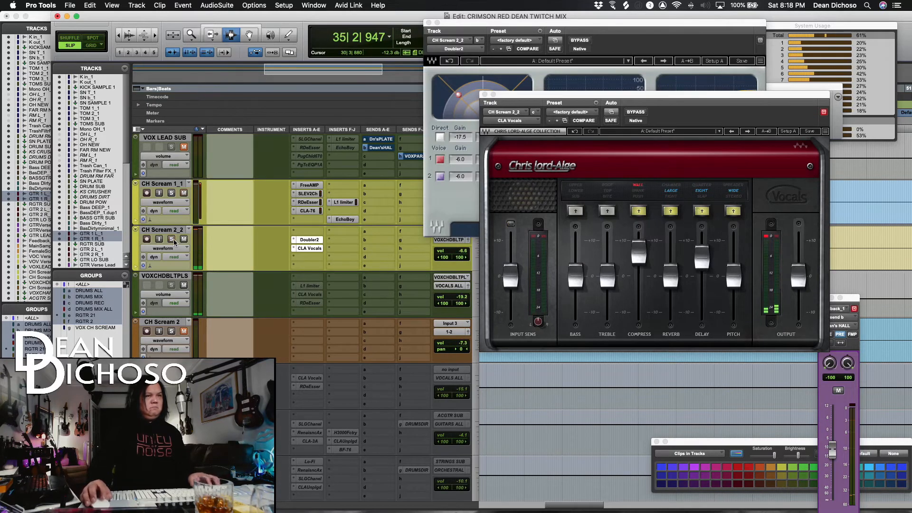
pyautogui.moveTo(475, 22); pyautogui.dragTo(598, 358)
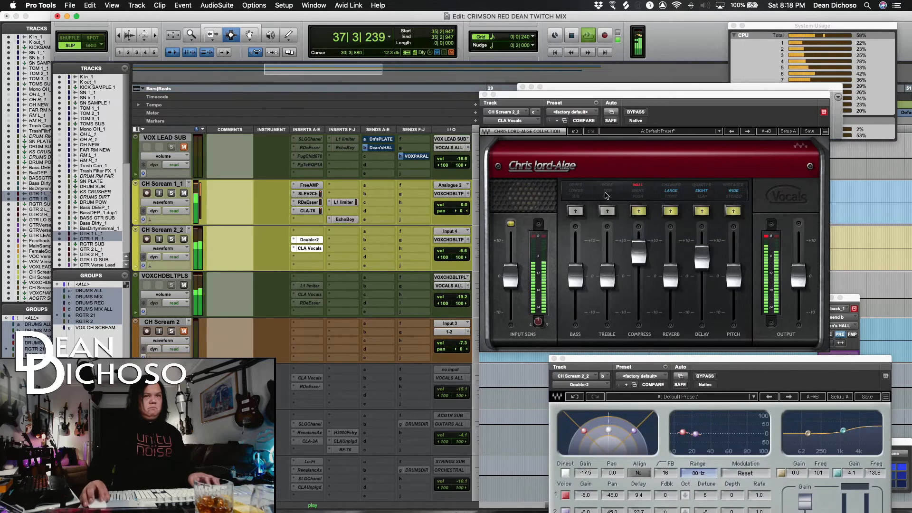
pyautogui.press('space')
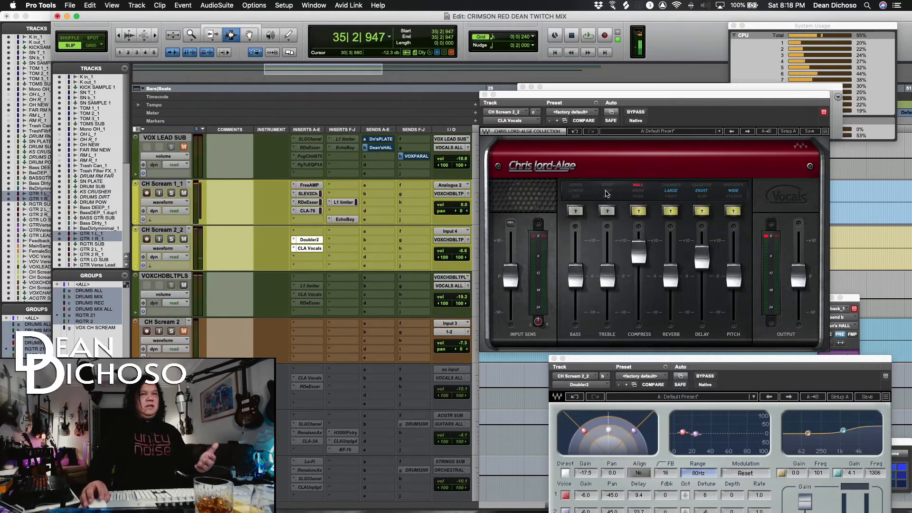
# Enable the treble in CLA Vocals, set it to Bite, and raise its fader while the section plays.
pyautogui.click(607, 211)
pyautogui.press('space')
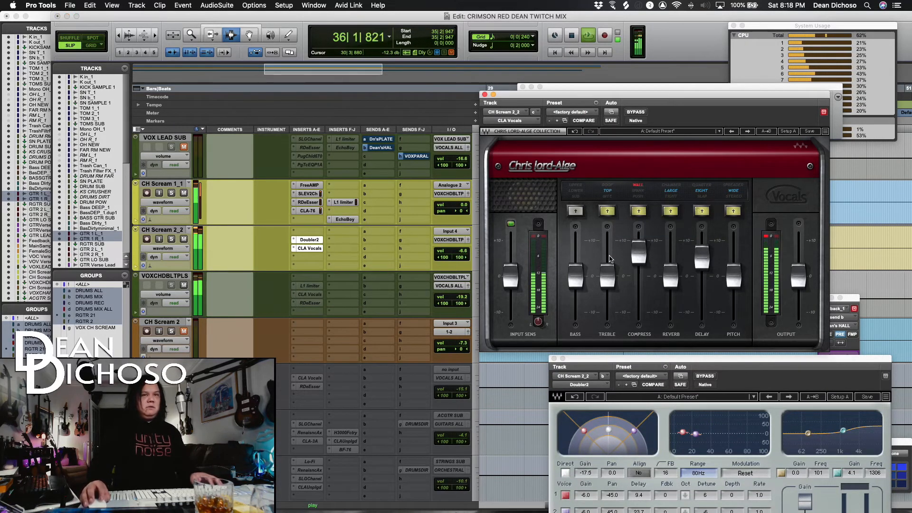
pyautogui.moveTo(607, 275); pyautogui.dragTo(607, 247)
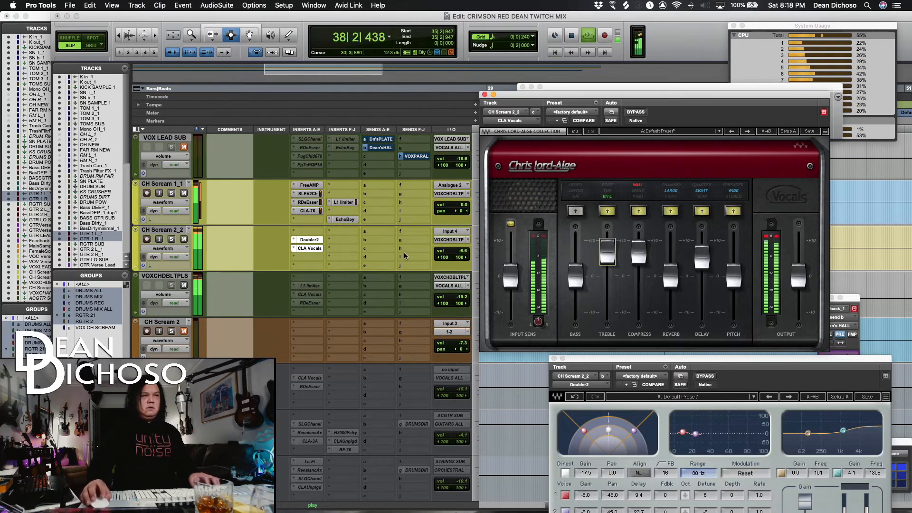
pyautogui.press('space')
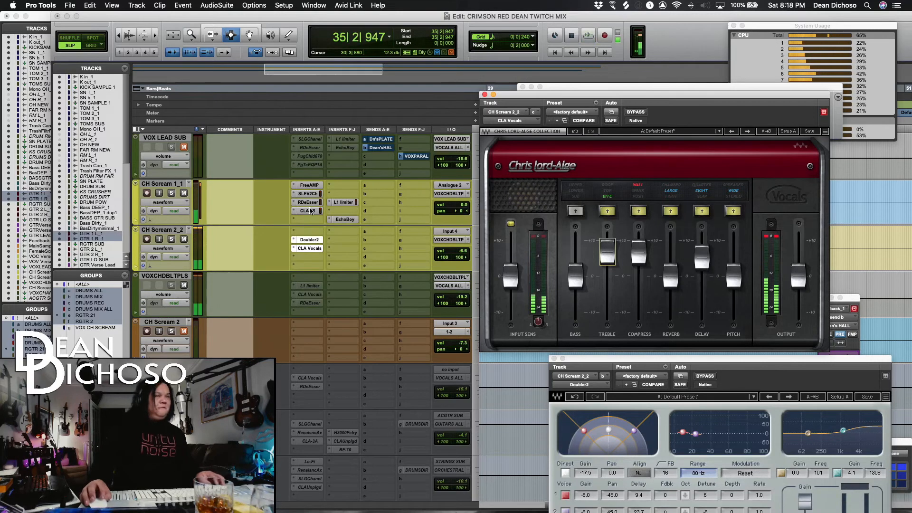
# Copy FreeAMP from CH Scream 1_1 ahead of Doubler2 on CH Scream 2_2, and lower CLA Vocals' delay fader to about 0 during playback.
pyautogui.click(312, 235)
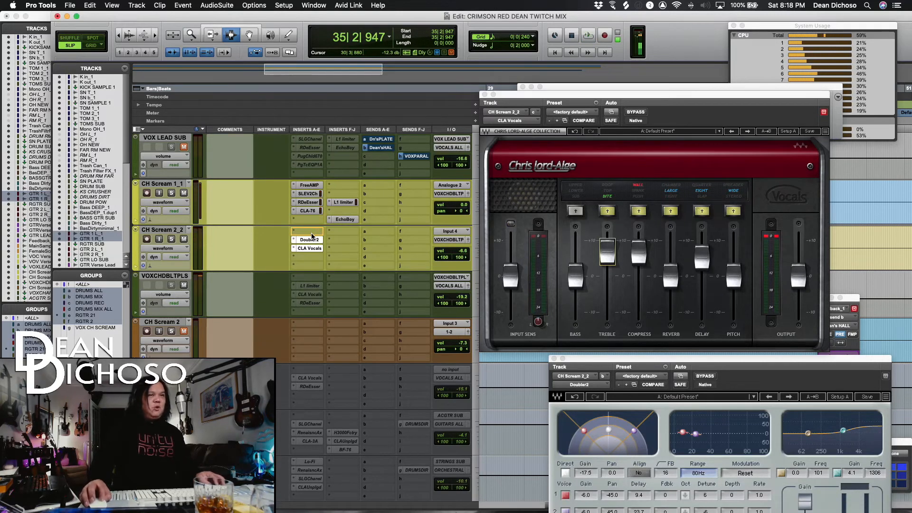
pyautogui.press('space')
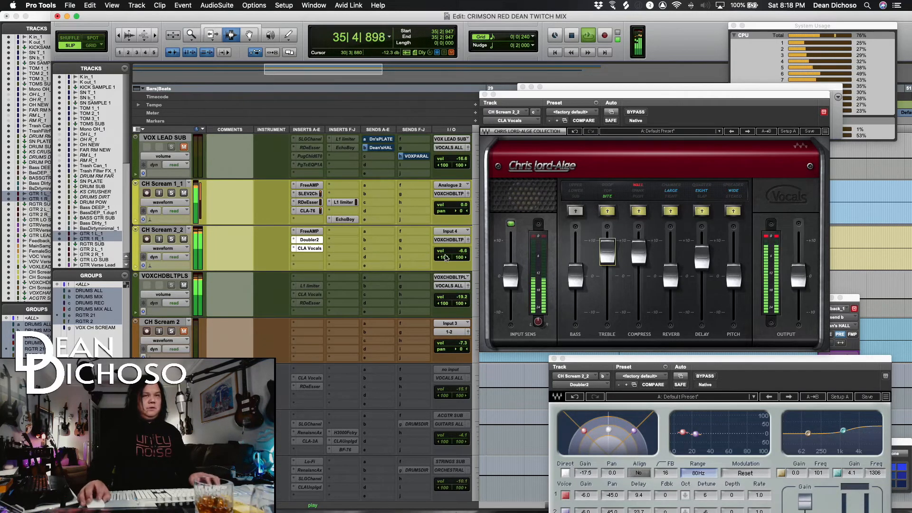
pyautogui.moveTo(702, 256); pyautogui.dragTo(702, 275)
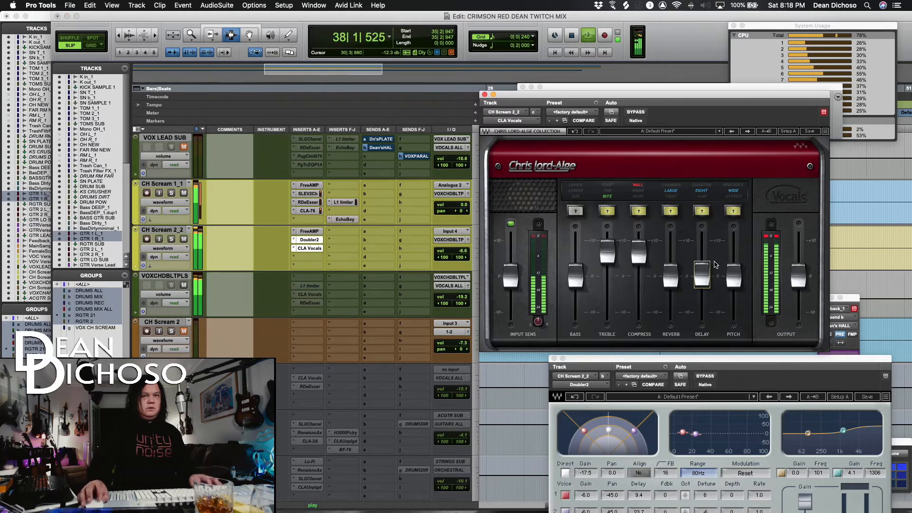
# Set the VOXCHDBLTPLS volume to -19.8 against the mix and close CLA Vocals.
pyautogui.moveTo(462, 296); pyautogui.dragTo(461, 297)
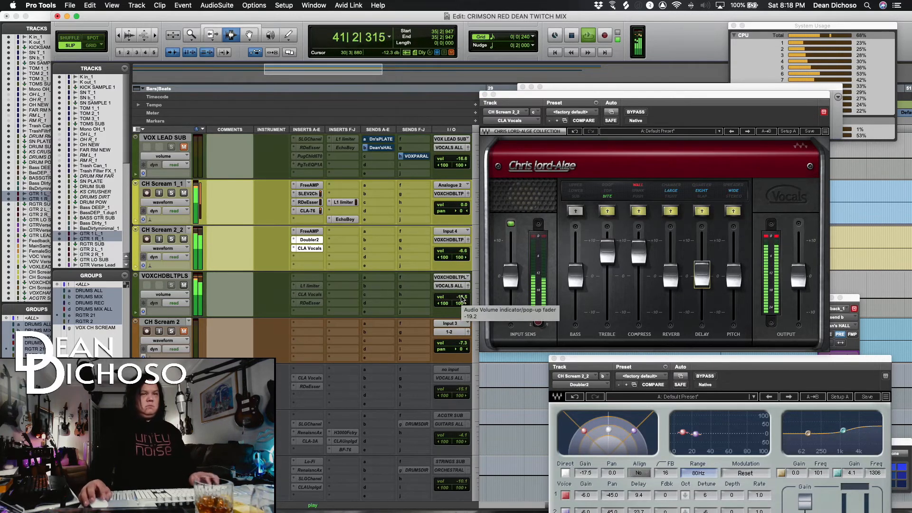
pyautogui.moveTo(461, 298); pyautogui.dragTo(461, 299)
pyautogui.click(486, 95)
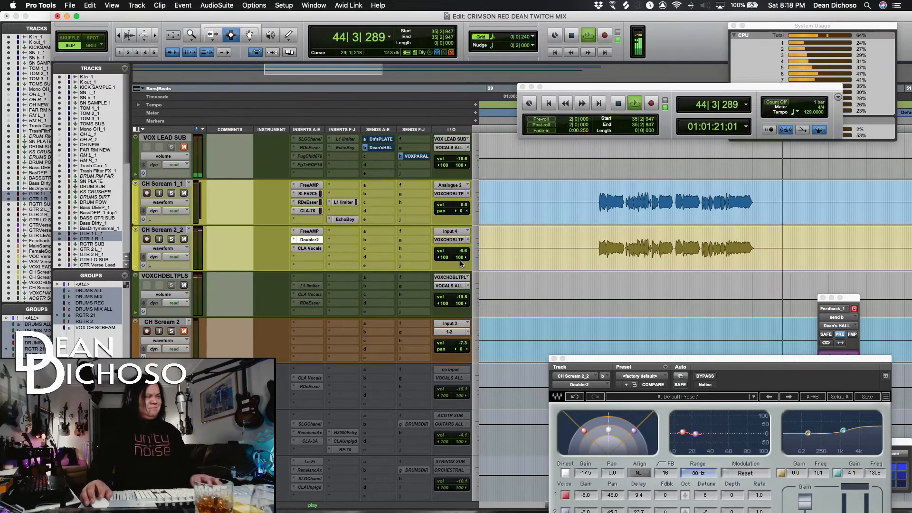
# Zoom out to view the whole song, look through the tracks up to the kick and snare, and stop playback.
pyautogui.press('r')
pyautogui.press('r')
pyautogui.press('r')
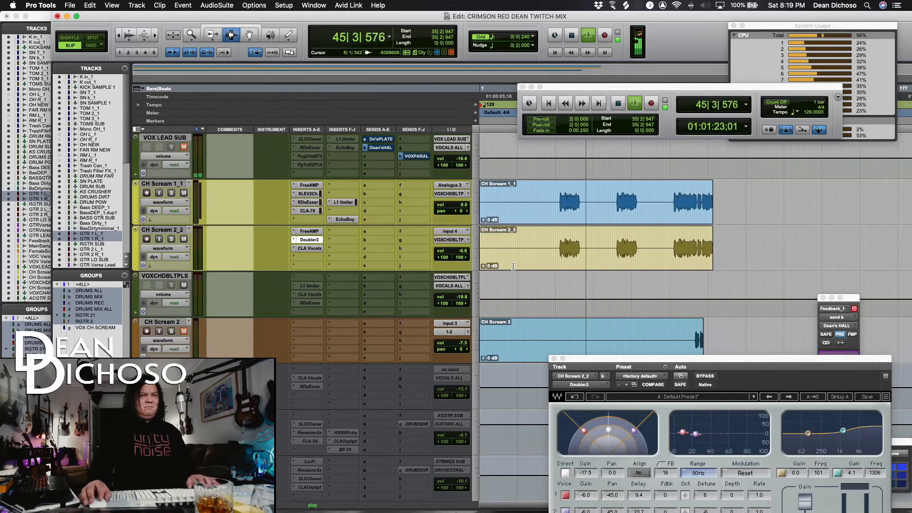
pyautogui.scroll(10, 513, 267)
pyautogui.scroll(20, 513, 267)
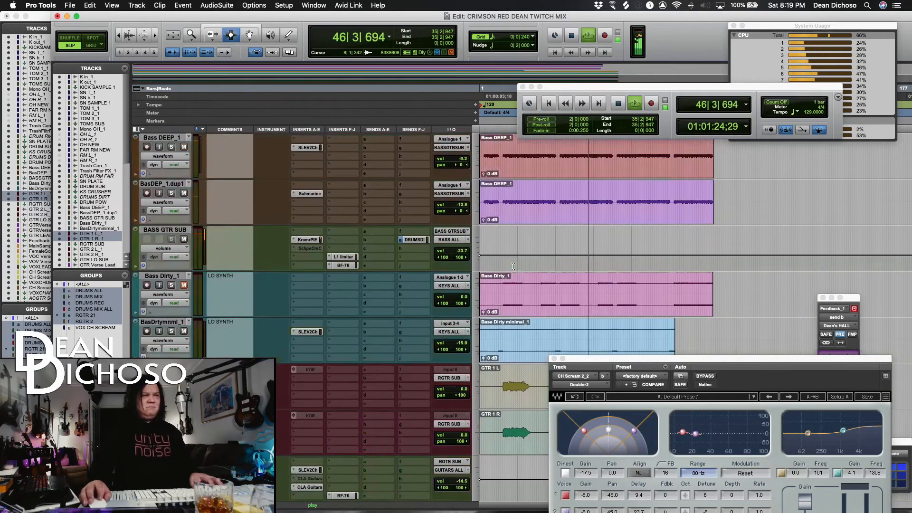
pyautogui.scroll(5, 513, 267)
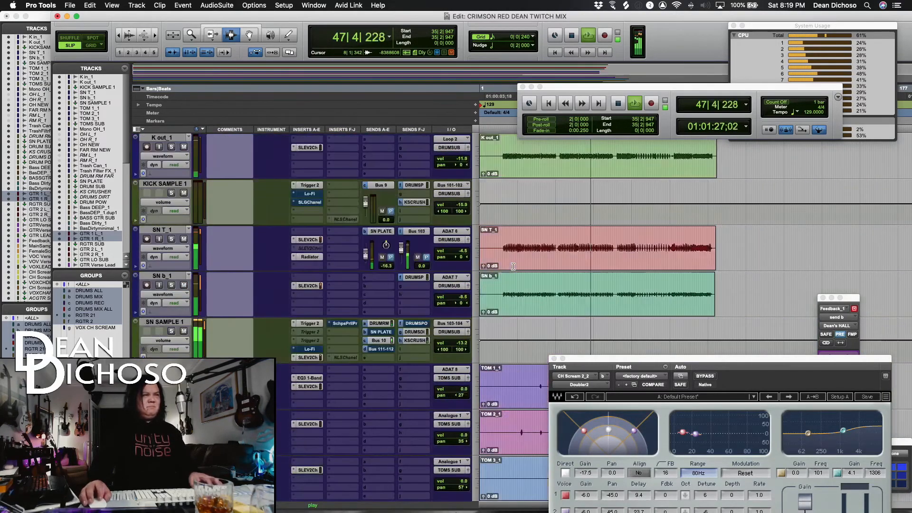
pyautogui.press('space')
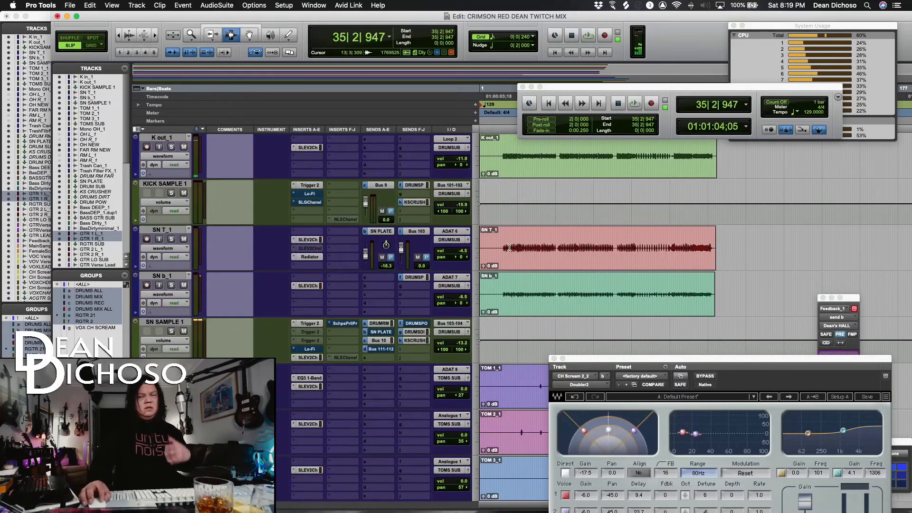
# Play from around bar 13, check the SSL EV2 Channel on SN T_1, and lower the track's volume to -5.8.
pyautogui.click(508, 247)
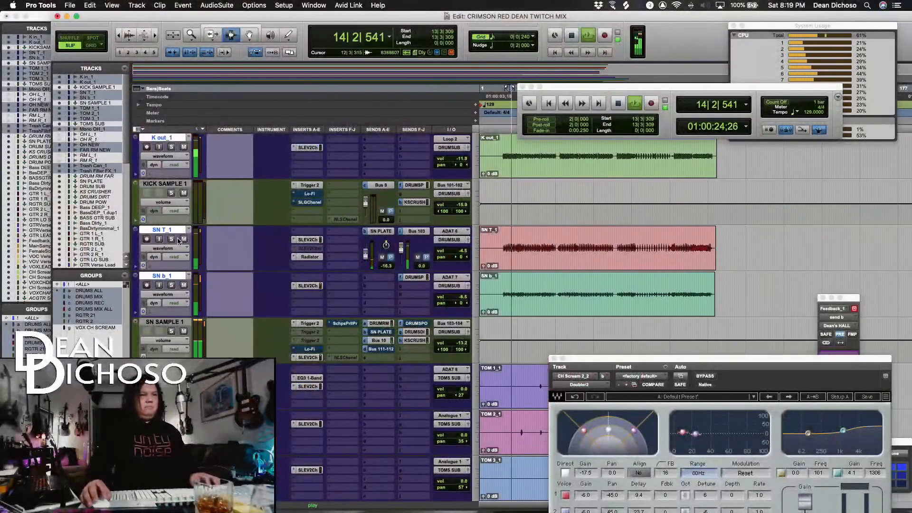
pyautogui.click(172, 240)
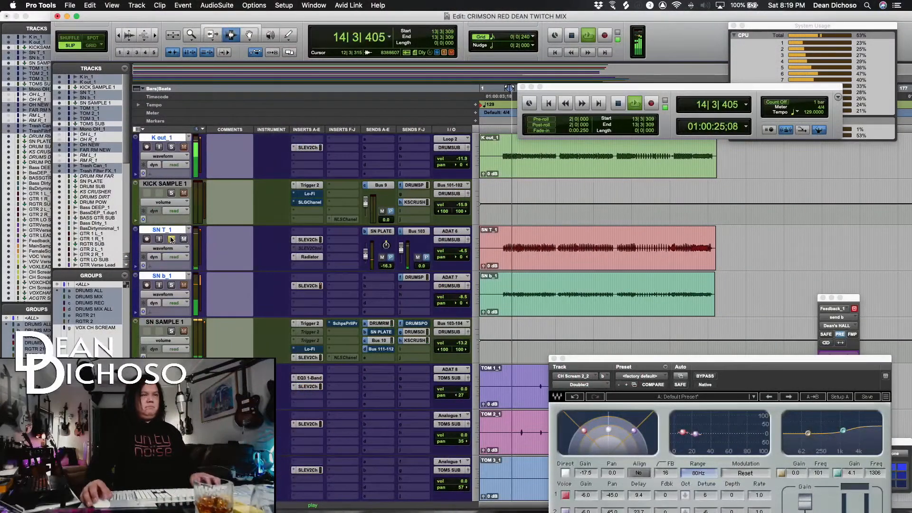
pyautogui.click(317, 240)
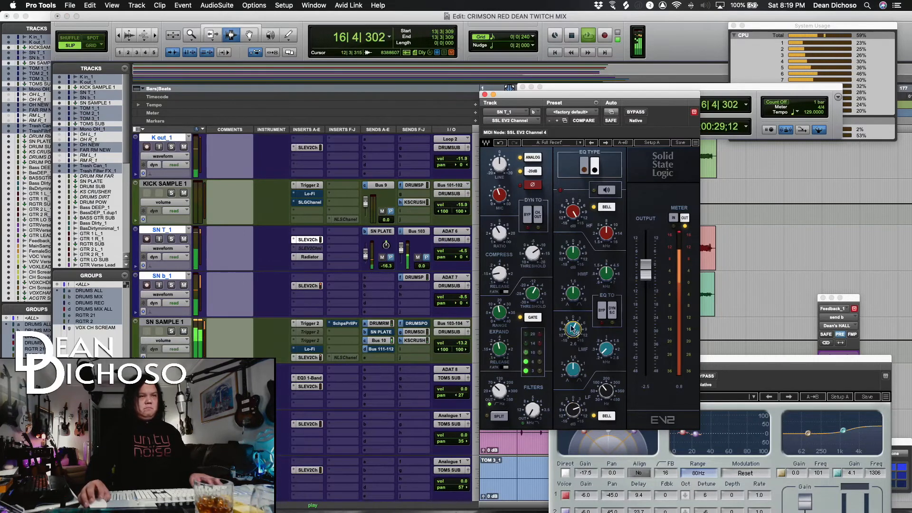
pyautogui.click(485, 94)
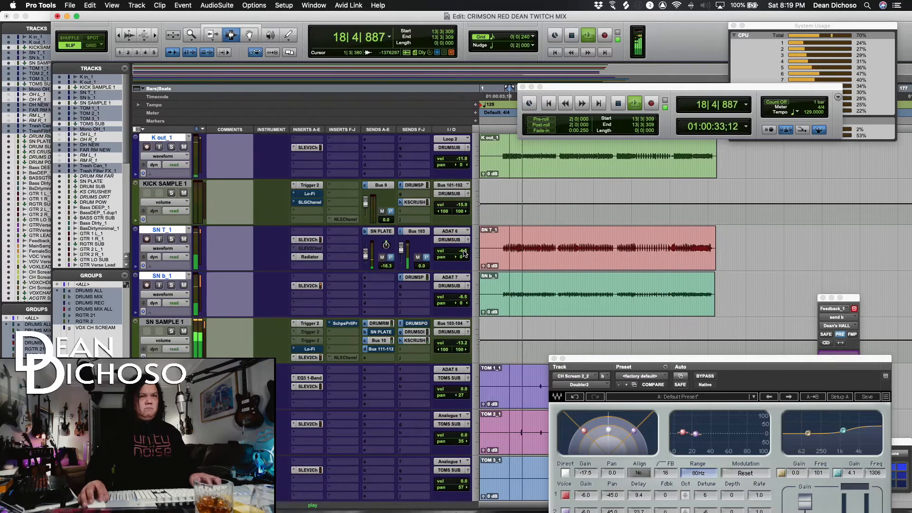
pyautogui.moveTo(402, 234); pyautogui.dragTo(414, 257)
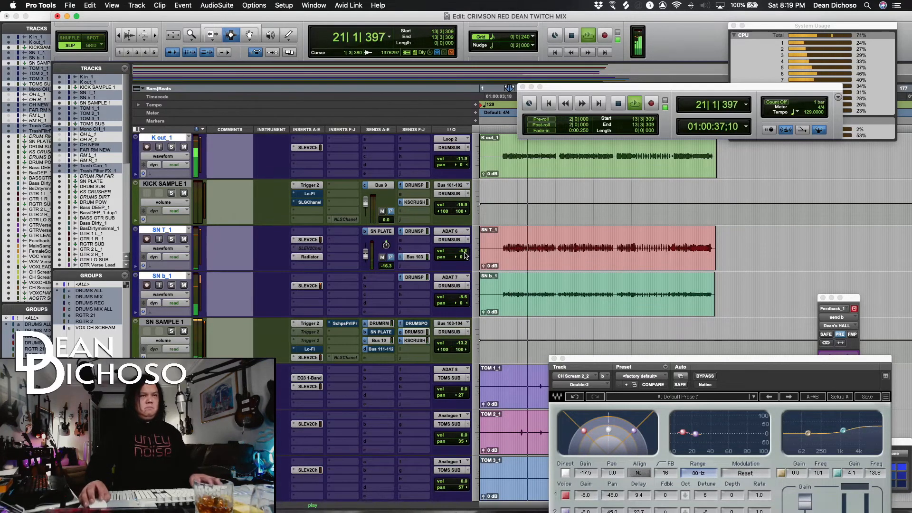
# Adjust the H-Comp threshold on DRUM POW, close it, set the track's volume to -17.8, and stop playback.
pyautogui.scroll(-6, 485, 256)
pyautogui.scroll(-4, 489, 259)
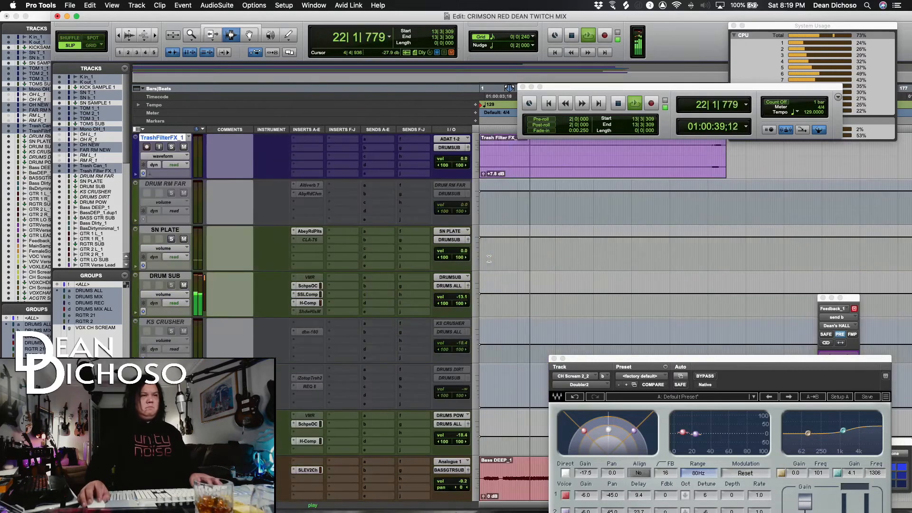
pyautogui.scroll(-3, 489, 259)
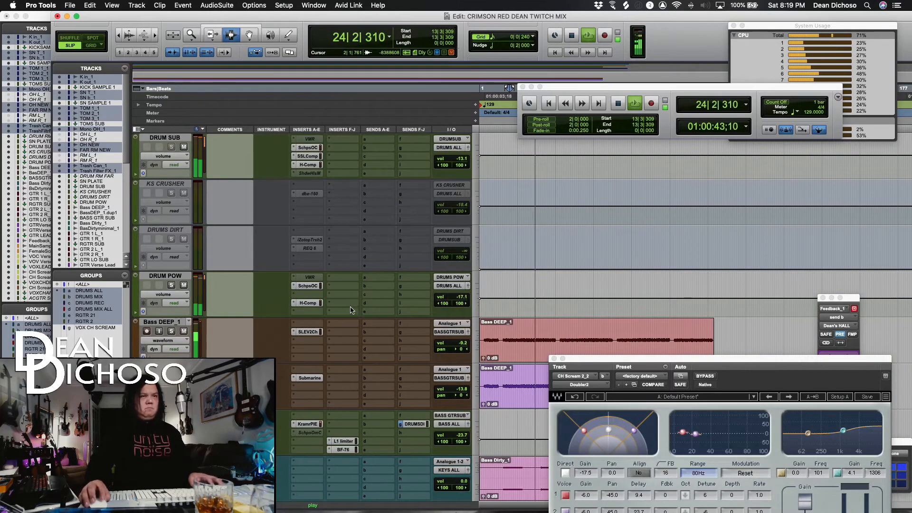
pyautogui.click(308, 303)
pyautogui.scroll(-5, 631, 291)
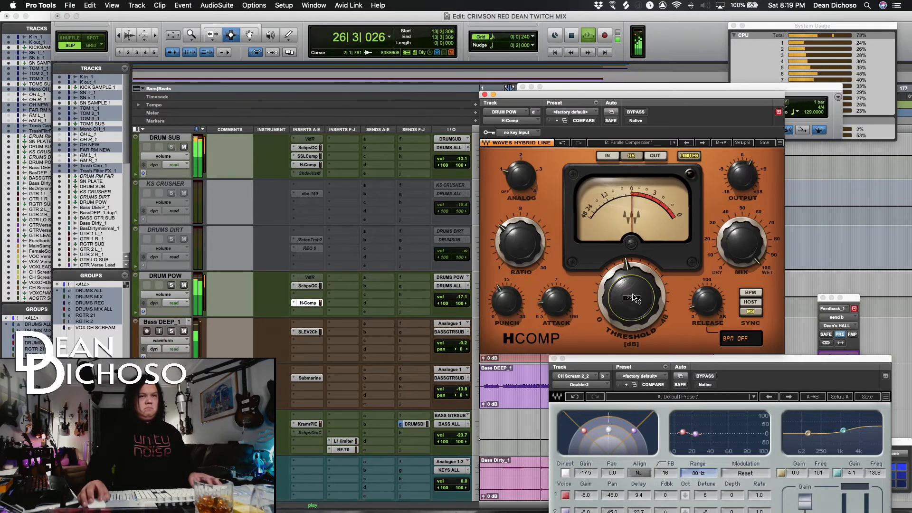
pyautogui.click(485, 94)
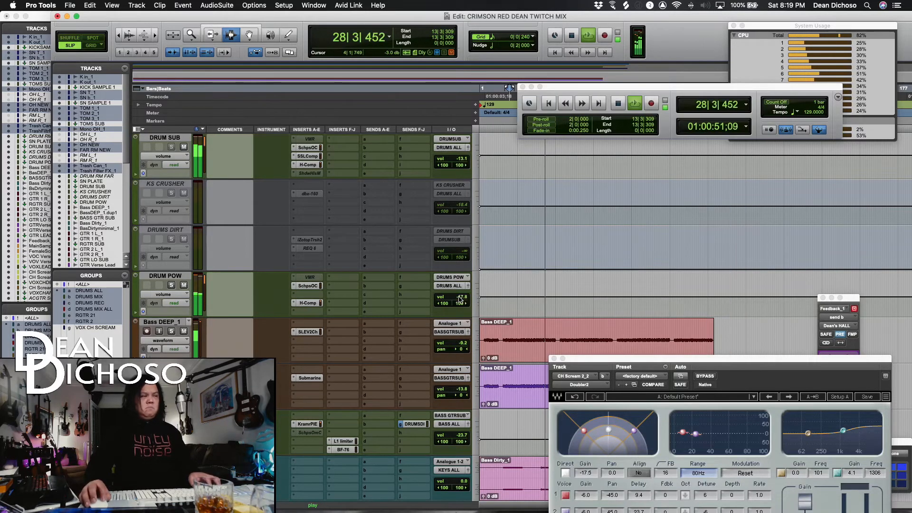
pyautogui.scroll(-3, 540, 288)
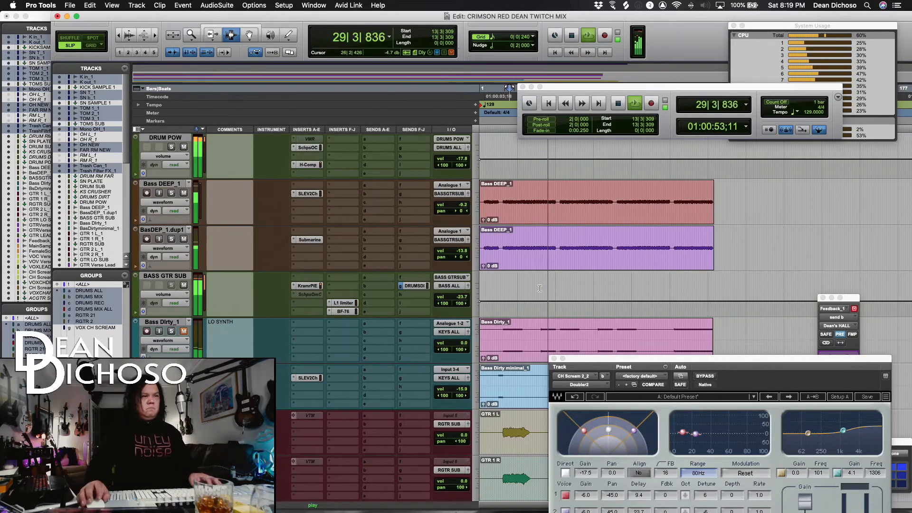
pyautogui.press('space')
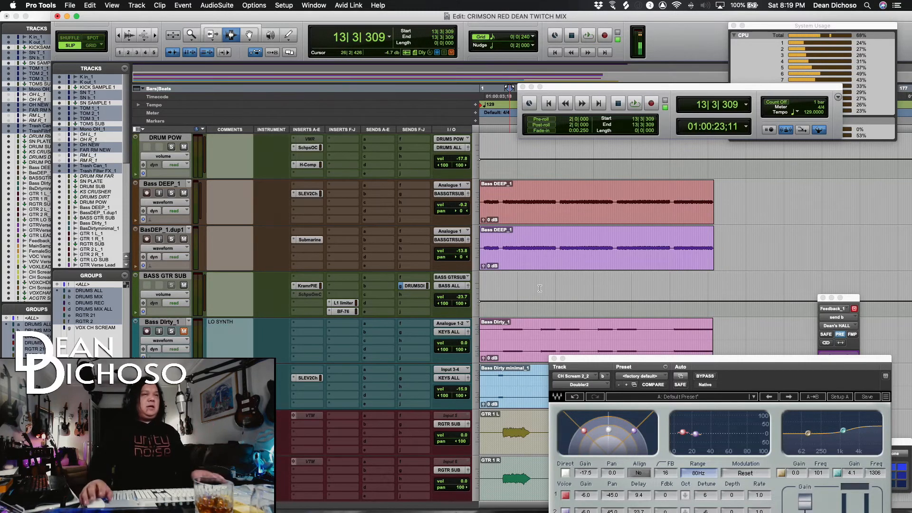
# Try to start playback around bar 25 and again around bar 23, dismissing the alert each time.
pyautogui.click(538, 240)
pyautogui.press('space')
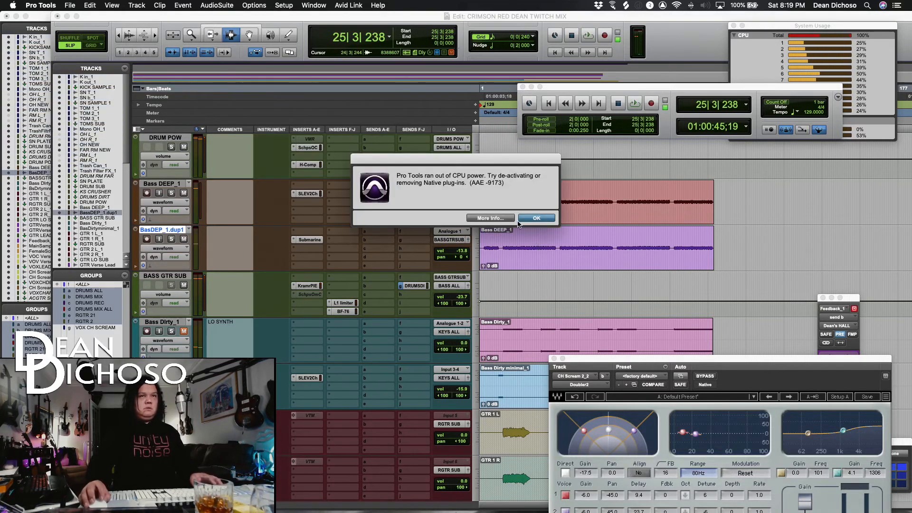
pyautogui.click(525, 218)
pyautogui.click(533, 245)
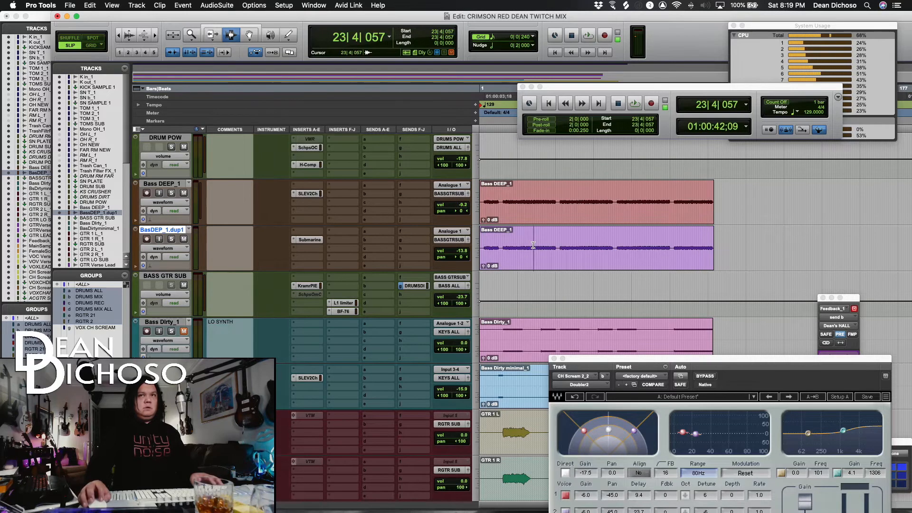
pyautogui.scroll(-5, 533, 245)
pyautogui.press('space')
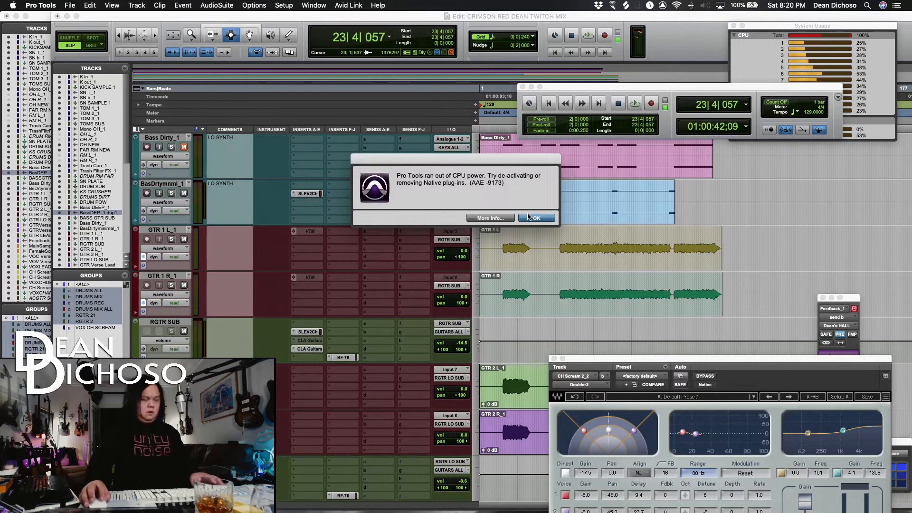
pyautogui.click(529, 218)
# Deactivate the Scheps insert and the Lo-Fi insert on SN SAMPLE 1.
pyautogui.scroll(15, 528, 220)
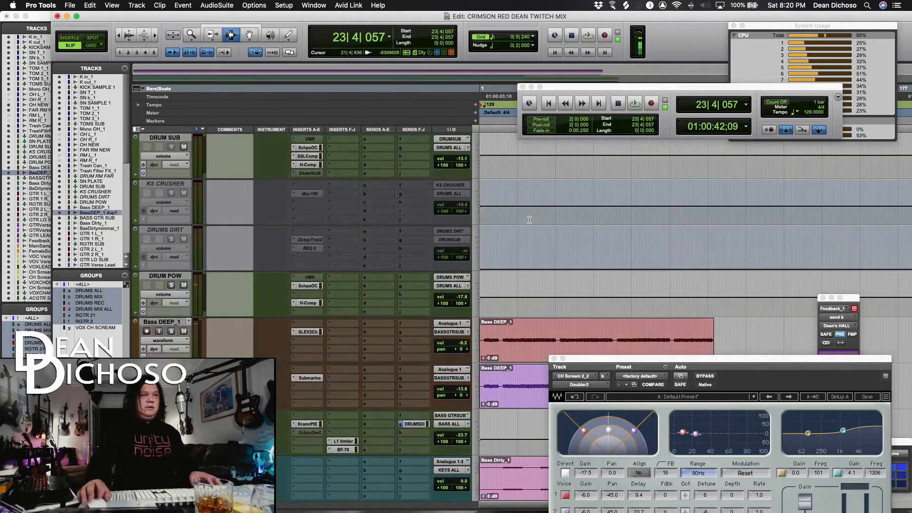
pyautogui.scroll(13, 529, 220)
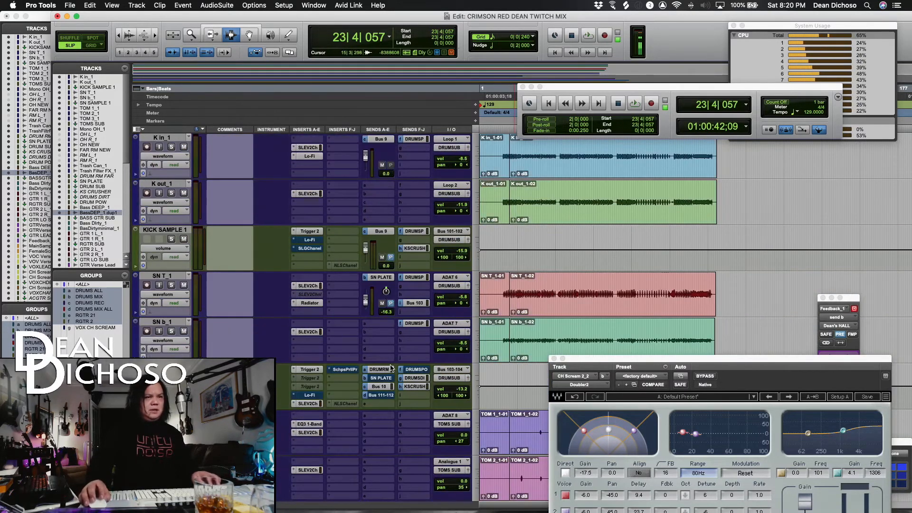
pyautogui.keyDown('ctrl'); pyautogui.keyDown('super'); pyautogui.click(353, 370); pyautogui.keyUp('super'); pyautogui.keyUp('ctrl')
pyautogui.keyDown('ctrl'); pyautogui.keyDown('super'); pyautogui.click(315, 396); pyautogui.keyUp('super'); pyautogui.keyUp('ctrl')
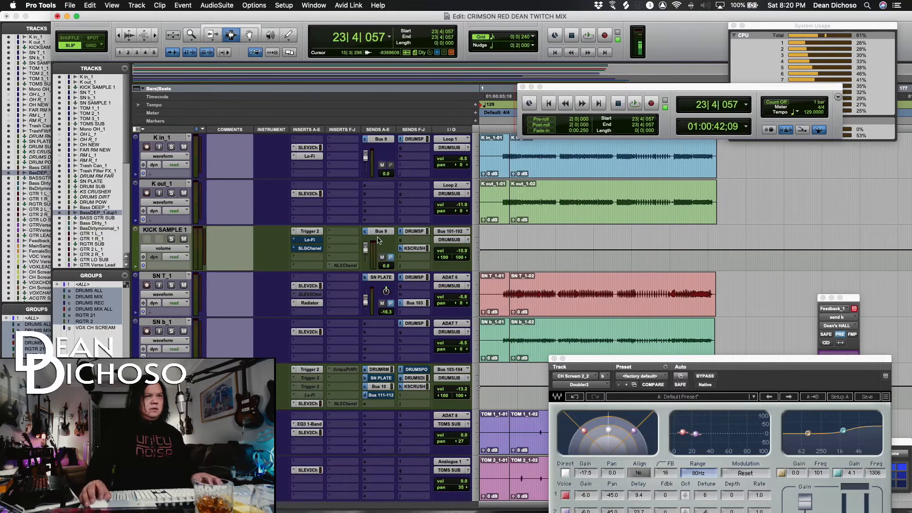
# Briefly test playback from the vocal tracks and set the Playback Engine's H/W Buffer Size to 1024 Samples.
pyautogui.scroll(-20, 380, 242)
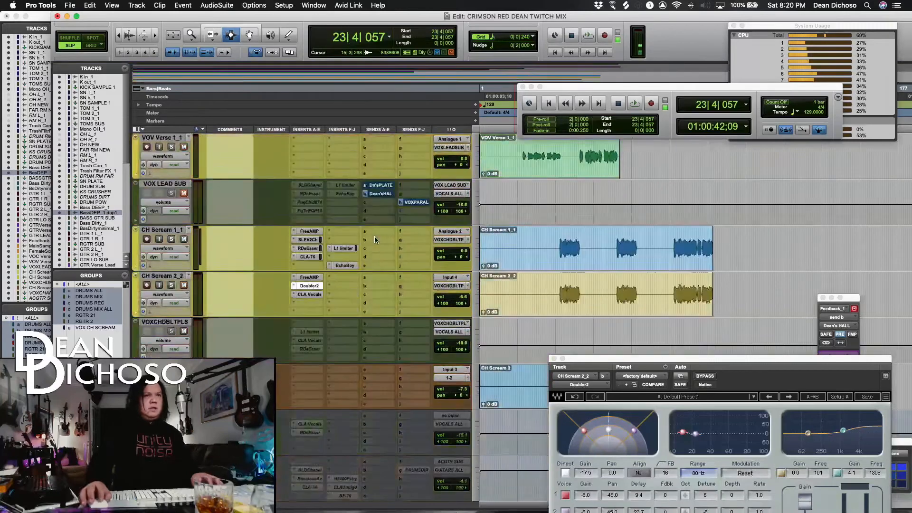
pyautogui.scroll(-13, 374, 240)
pyautogui.scroll(14, 375, 240)
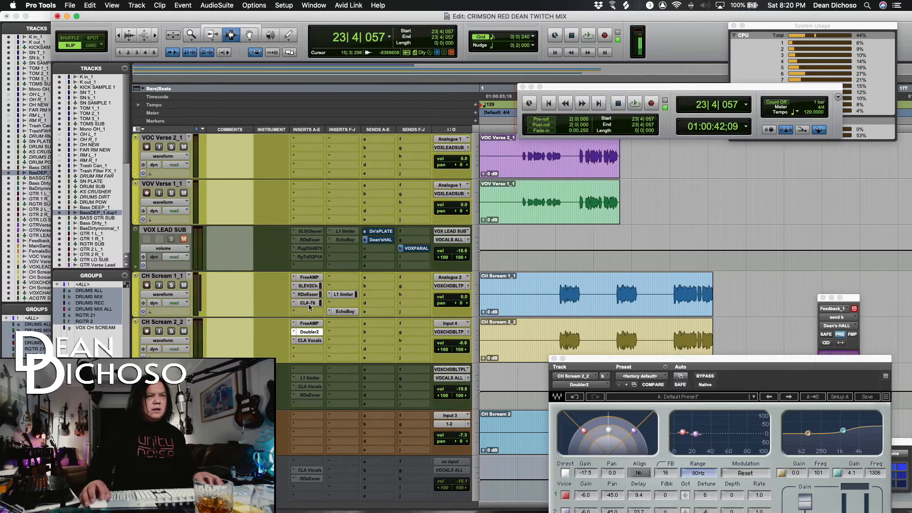
pyautogui.press('space')
pyautogui.press('space')
pyautogui.click(284, 6)
pyautogui.click(304, 27)
pyautogui.click(452, 168)
pyautogui.click(451, 166)
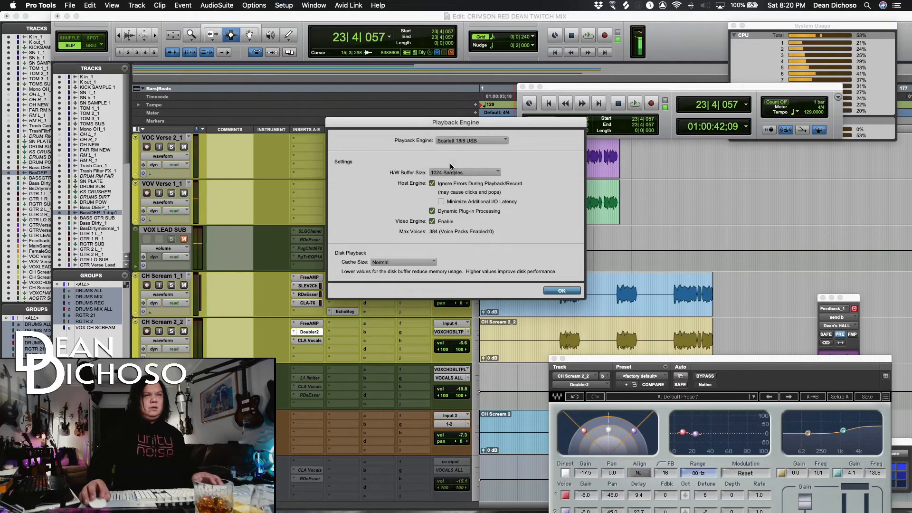
pyautogui.click(562, 291)
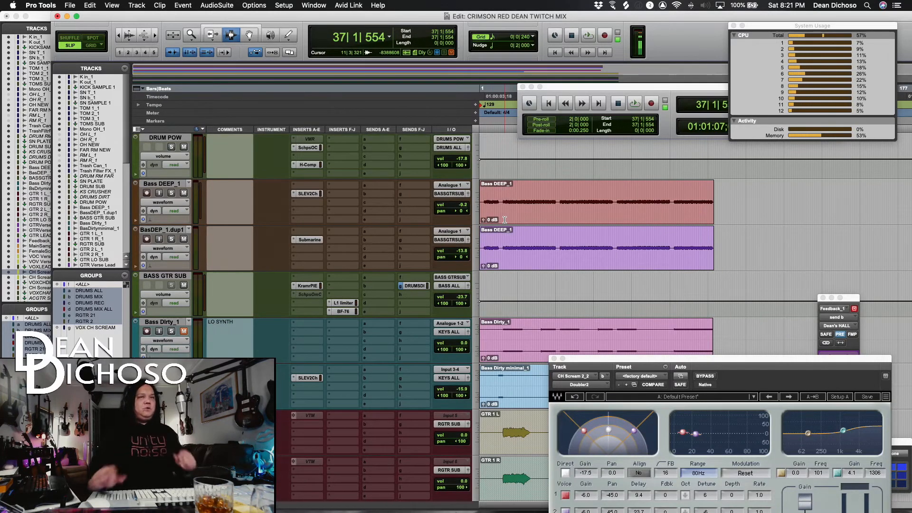
# Set the SSLComp attack on DRUM SUB to 3 ms during playback, close the compressor, and stop playback.
pyautogui.scroll(10, 505, 220)
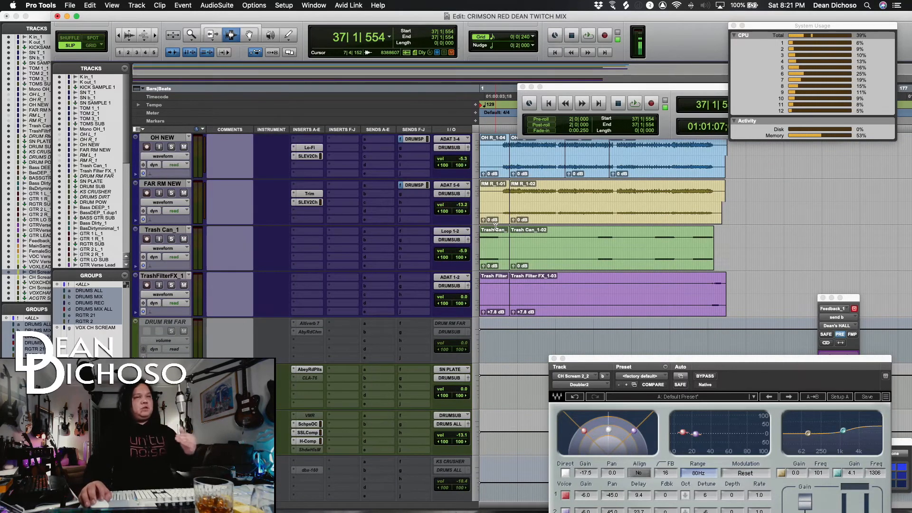
pyautogui.scroll(-1, 499, 227)
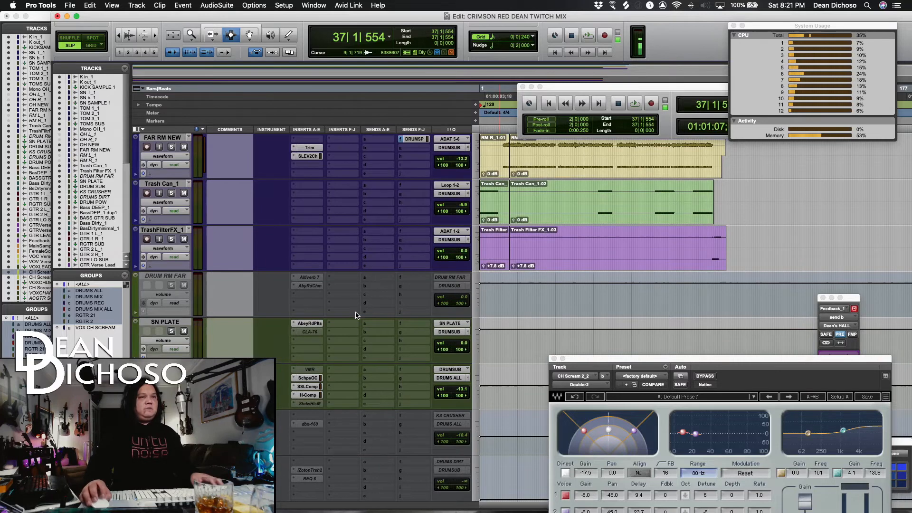
pyautogui.click(319, 389)
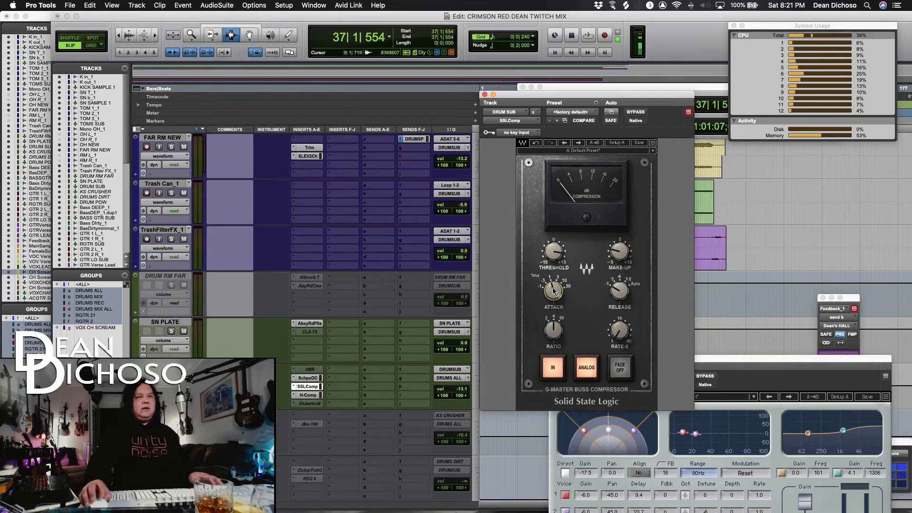
pyautogui.press('space')
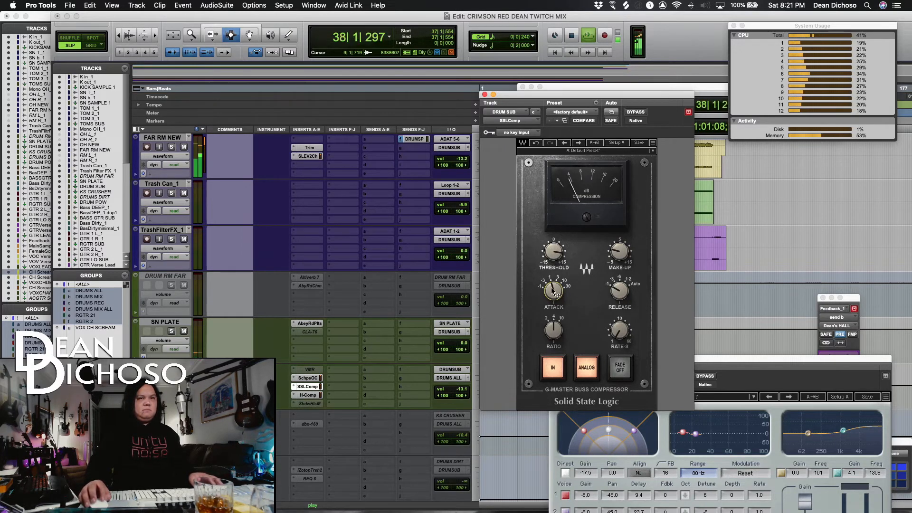
pyautogui.scroll(1, 552, 290)
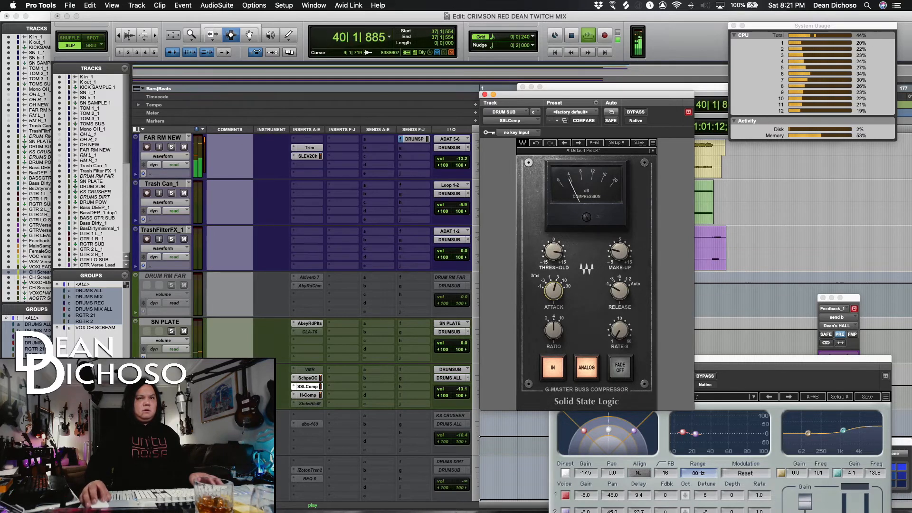
pyautogui.click(484, 94)
pyautogui.scroll(5, 547, 252)
pyautogui.press('space')
# Solo SN T_1 to listen to the top snare briefly, then remove the solo and stop playback.
pyautogui.scroll(8, 547, 253)
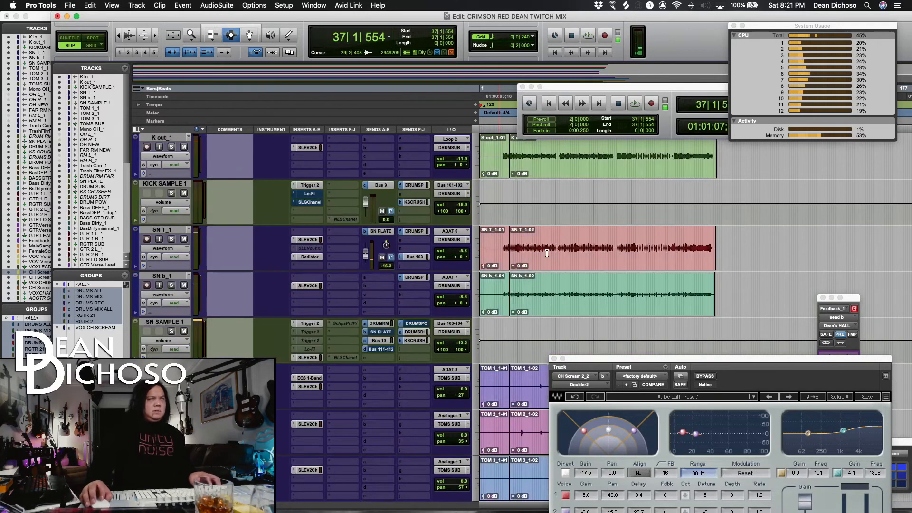
pyautogui.click(172, 240)
pyautogui.press('space')
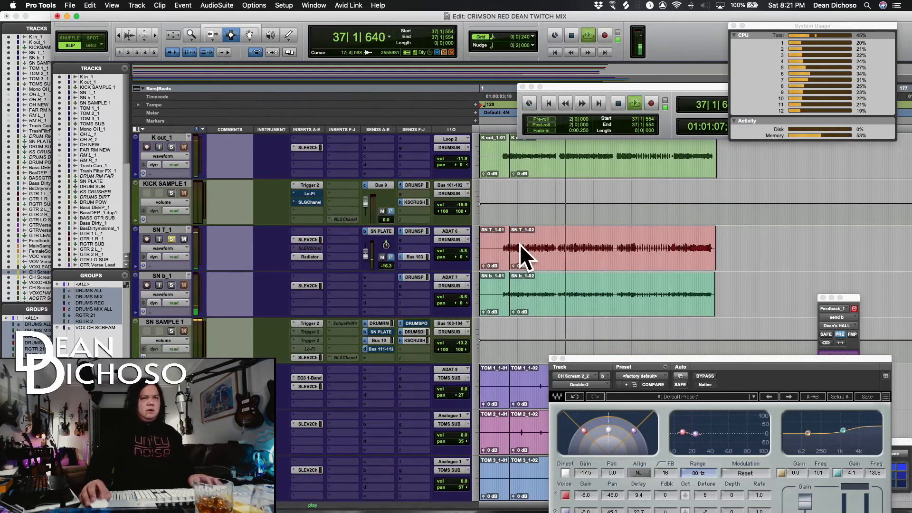
pyautogui.click(171, 240)
pyautogui.press('space')
# Show the controls of the send to DRUMS POW and lower SN T_1's send level to about -6.1 during playback.
pyautogui.keyDown('super'); pyautogui.click(401, 235); pyautogui.keyUp('super')
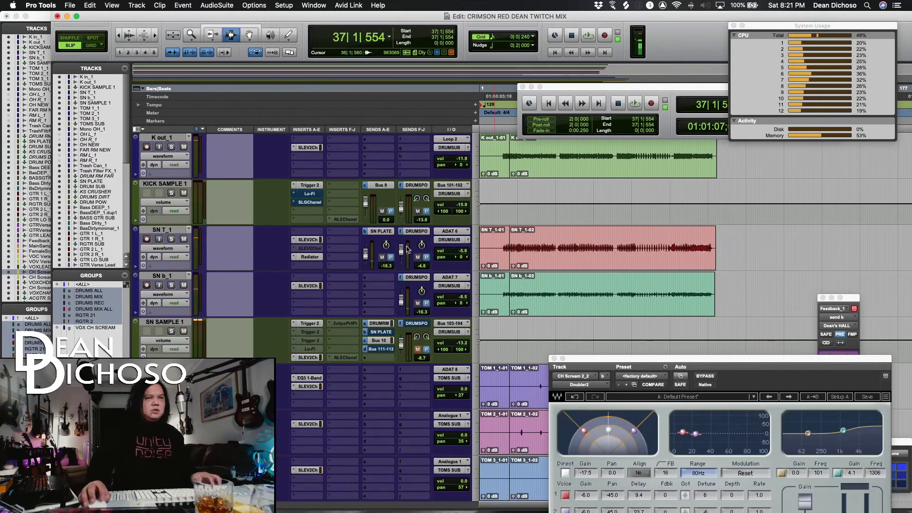
pyautogui.press('space')
pyautogui.moveTo(405, 249); pyautogui.dragTo(404, 253)
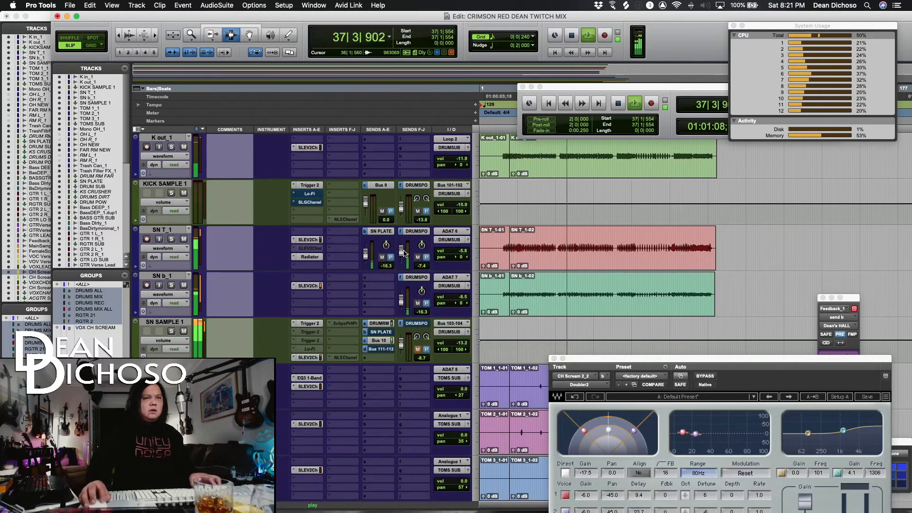
# Adjust FAR RM NEW's send to DRUMS POW, listen while looking down to the guitar tracks, and stop playback.
pyautogui.scroll(-5, 429, 269)
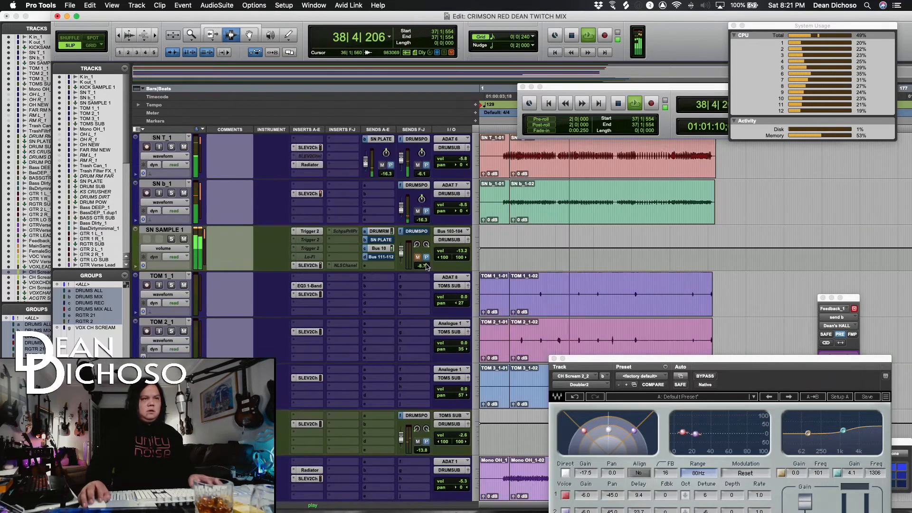
pyautogui.scroll(-2, 429, 269)
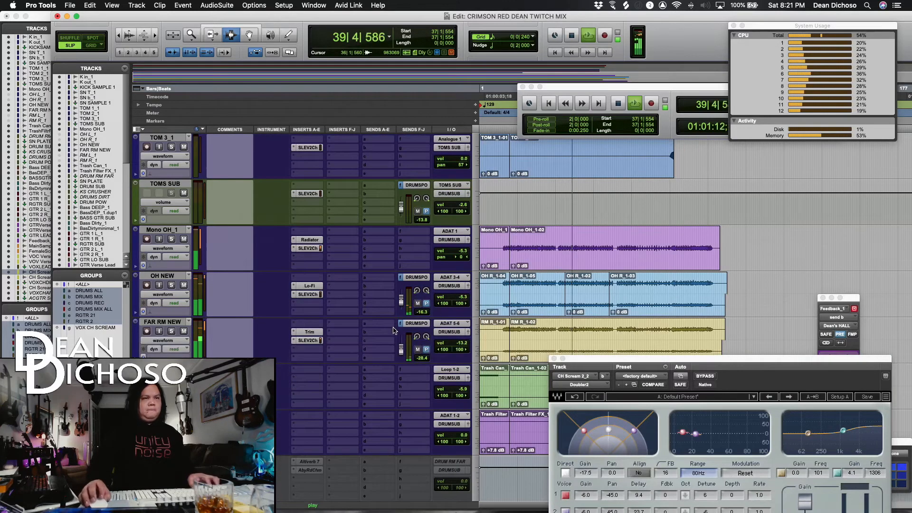
pyautogui.moveTo(406, 351); pyautogui.dragTo(403, 351)
pyautogui.scroll(-10, 427, 345)
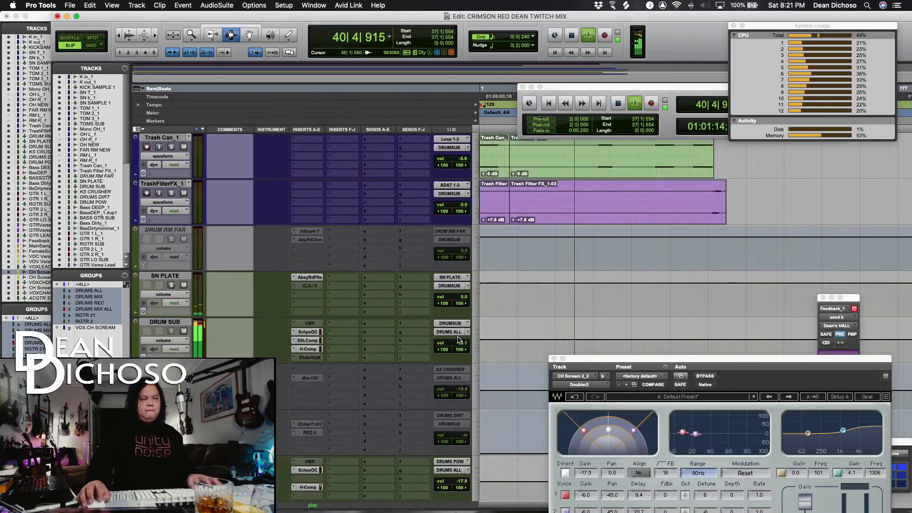
pyautogui.scroll(-5, 459, 340)
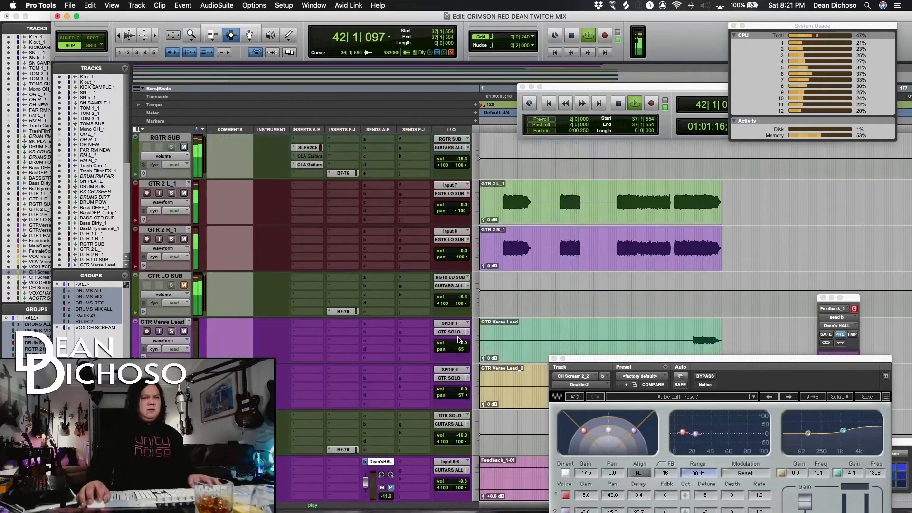
pyautogui.press('space')
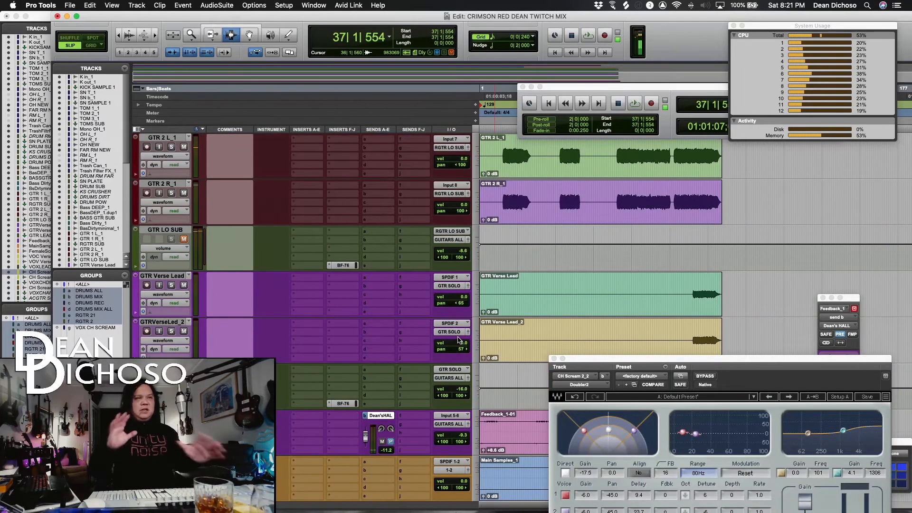
# Unmute GTR LO SUB, pull its volume down, bring it up to -19.8 during playback, and stop playback.
pyautogui.moveTo(461, 251); pyautogui.dragTo(448, 270)
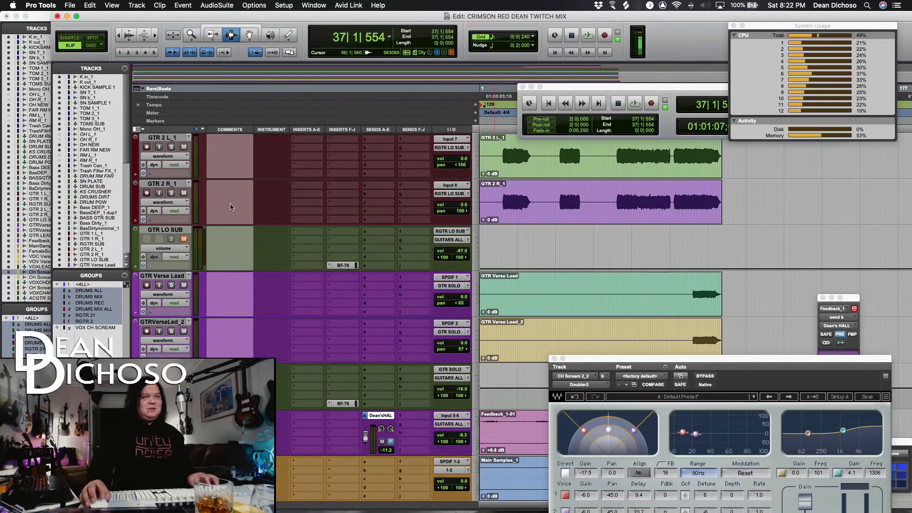
pyautogui.scroll(3, 236, 238)
pyautogui.press('space')
pyautogui.scroll(-2, 236, 238)
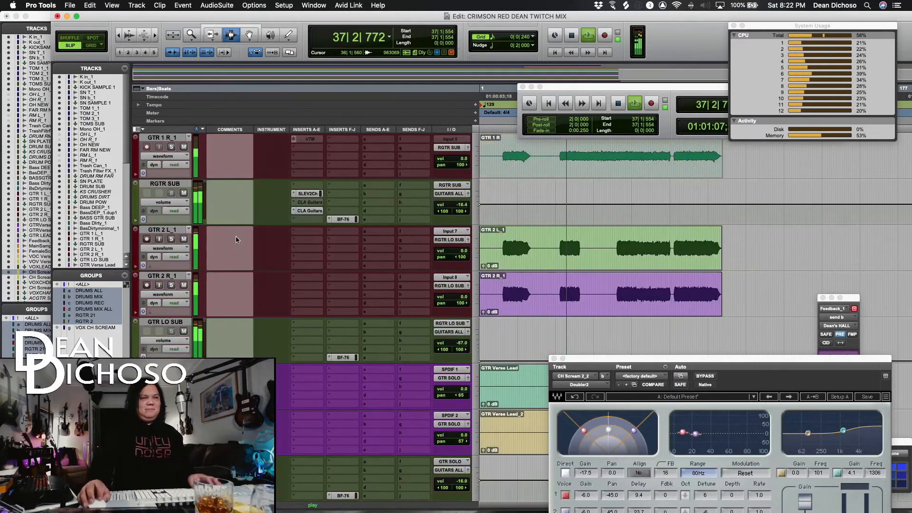
pyautogui.moveTo(457, 298); pyautogui.dragTo(458, 285)
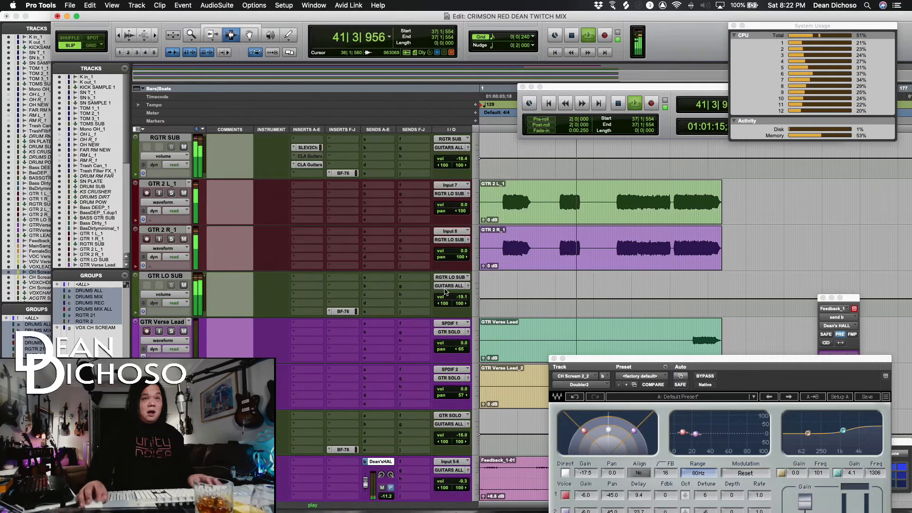
pyautogui.moveTo(458, 295); pyautogui.dragTo(459, 297)
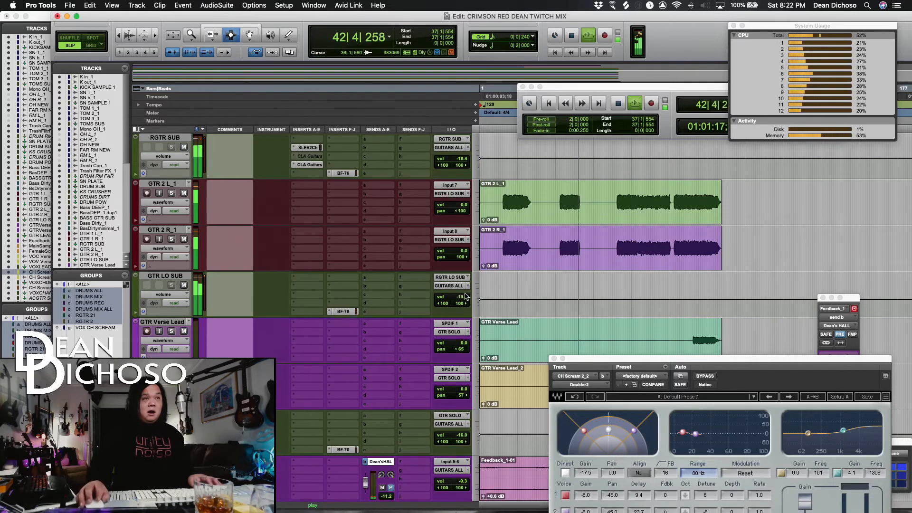
pyautogui.press('space')
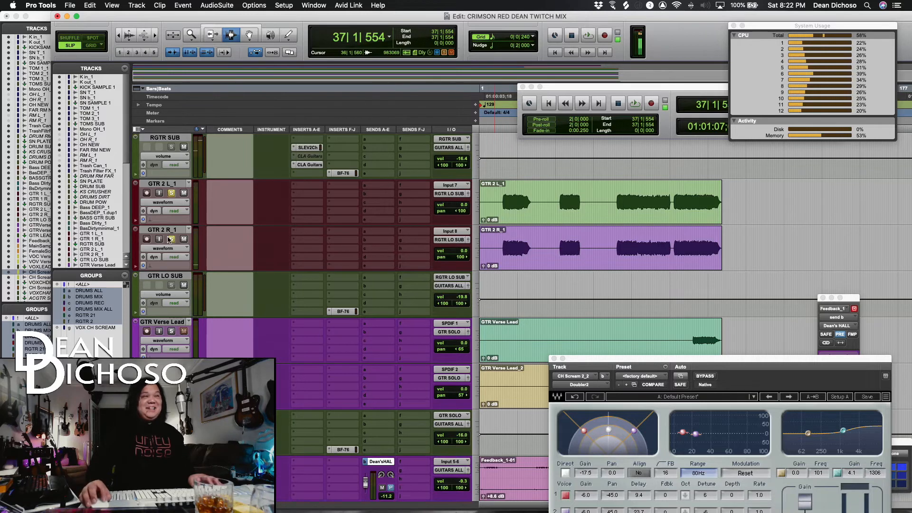
# Solo GTR 2 L_1 and GTR 2 R_1 for a brief listen, and insert SSL EV2 Channel on GTR LO SUB.
pyautogui.press('space')
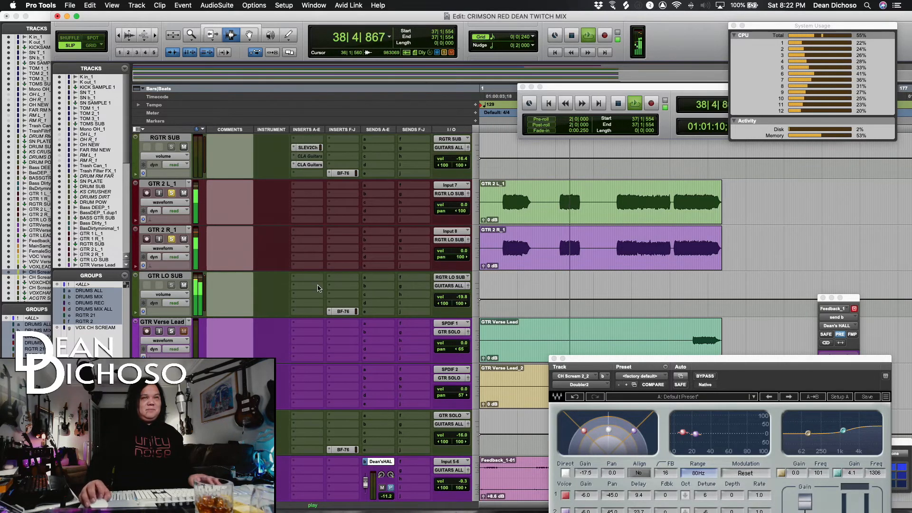
pyautogui.press('space')
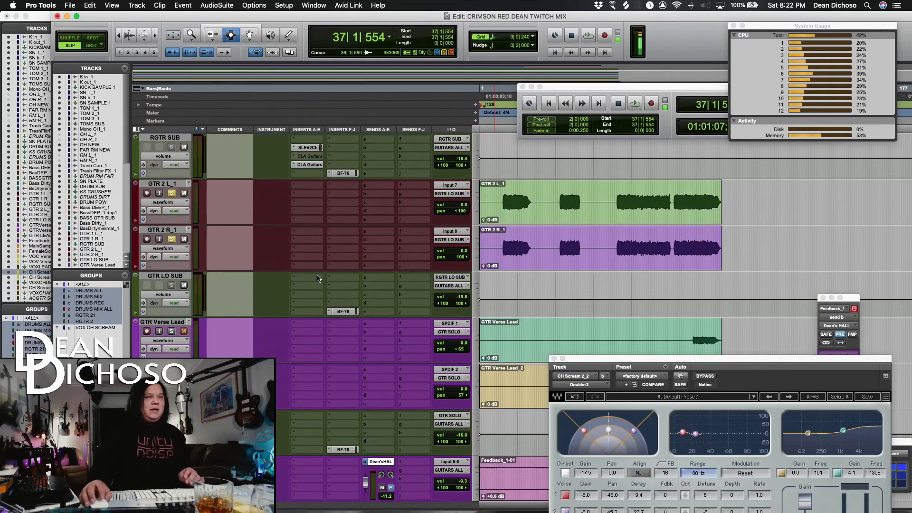
pyautogui.click(312, 277)
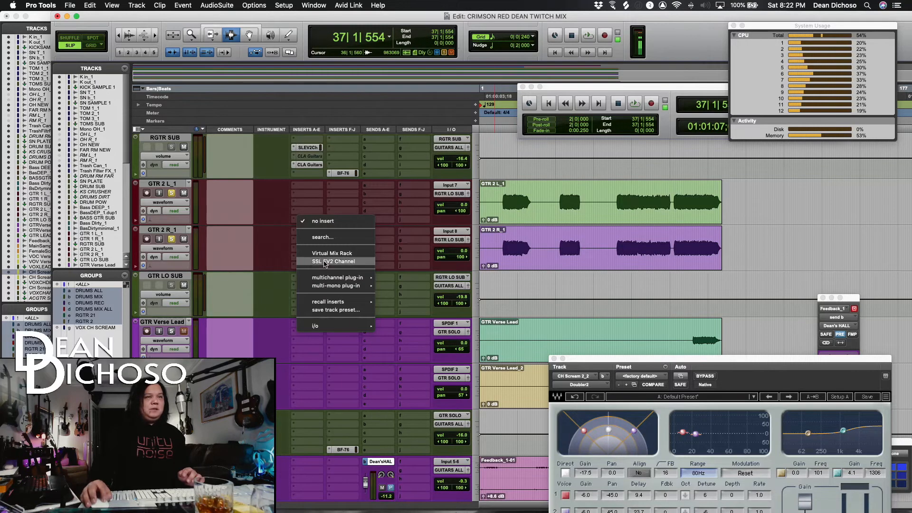
pyautogui.click(325, 263)
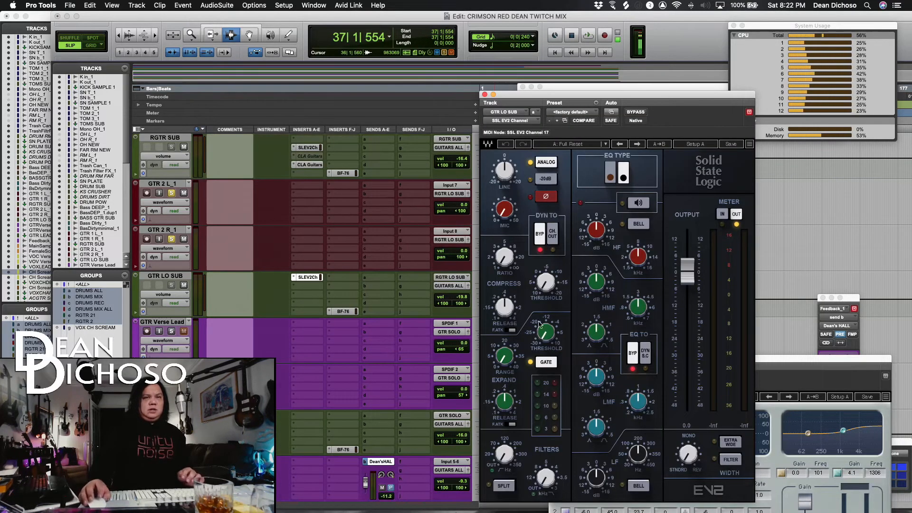
# Set the high-pass filter of GTR LO SUB's SSL EV2 Channel to about 121.3 Hz, audition it, and stop playback.
pyautogui.moveTo(503, 453); pyautogui.dragTo(503, 434)
pyautogui.press('space')
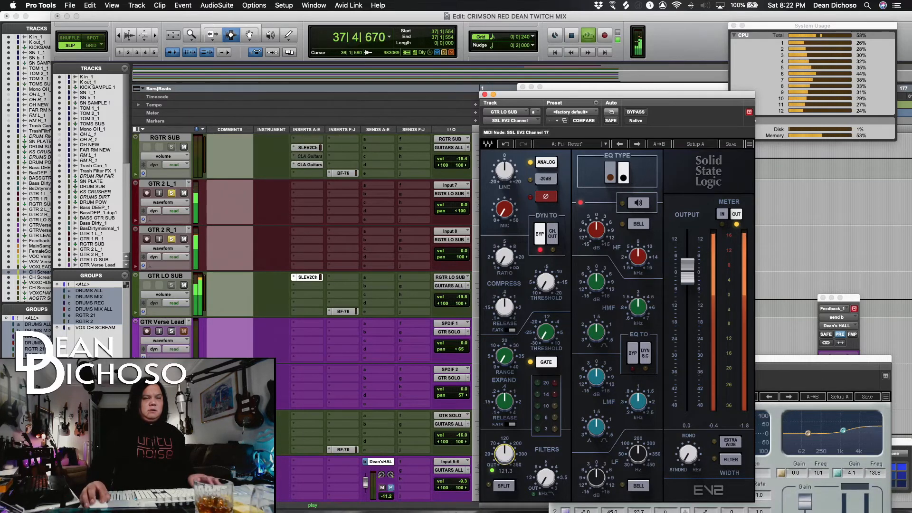
pyautogui.press('space')
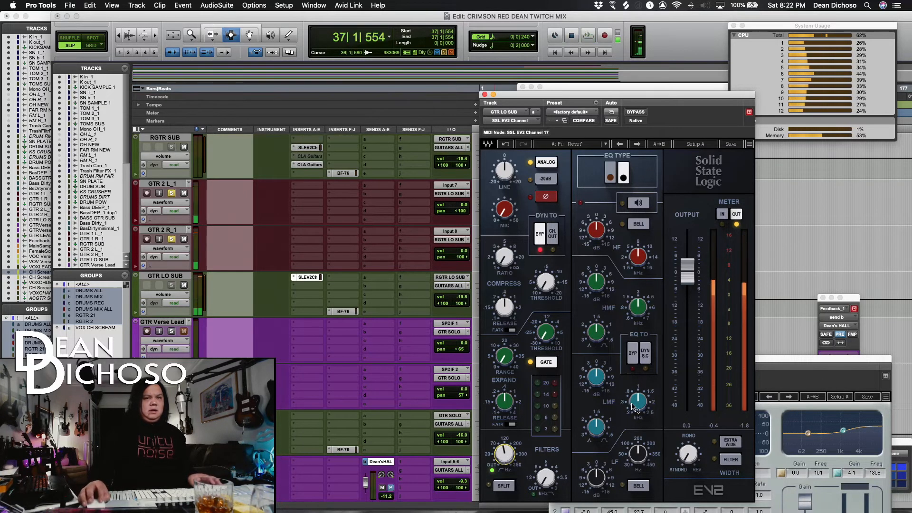
# Cut the LMF gain and lower the LMF frequency in GTR LO SUB's SSL EV2 Channel, checking the sound with playback.
pyautogui.moveTo(599, 379); pyautogui.dragTo(600, 388)
pyautogui.press('space')
pyautogui.moveTo(511, 462); pyautogui.dragTo(511, 454)
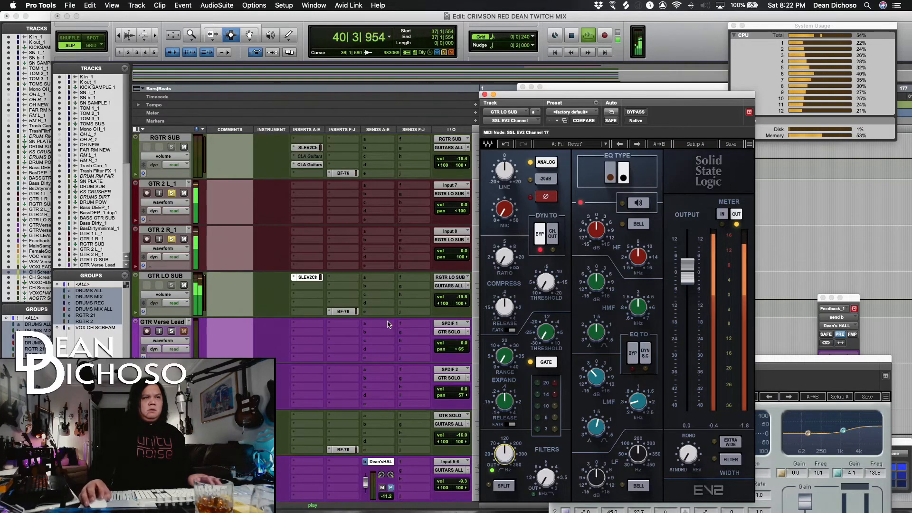
pyautogui.press('space')
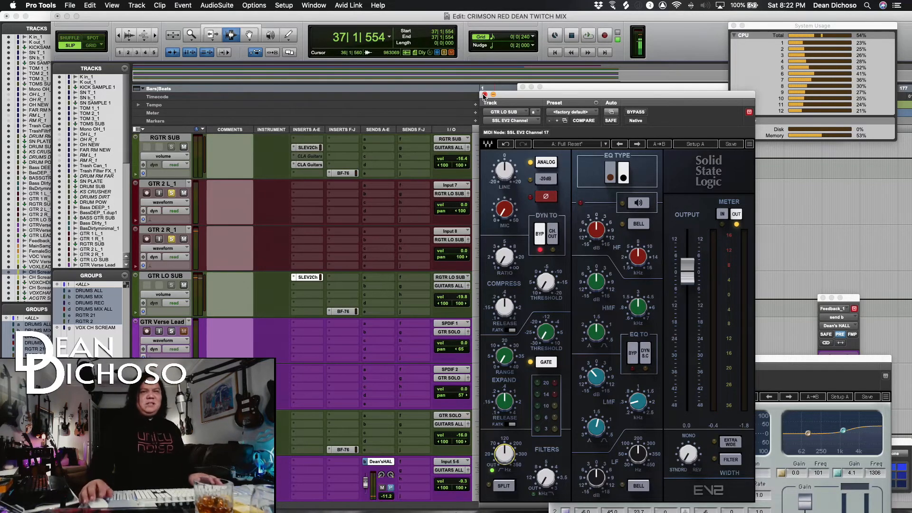
# Boost the HMF gain slightly in GTR LO SUB's SSL EV2 Channel during playback, and stop playback.
pyautogui.press('space')
pyautogui.moveTo(596, 281); pyautogui.dragTo(596, 269)
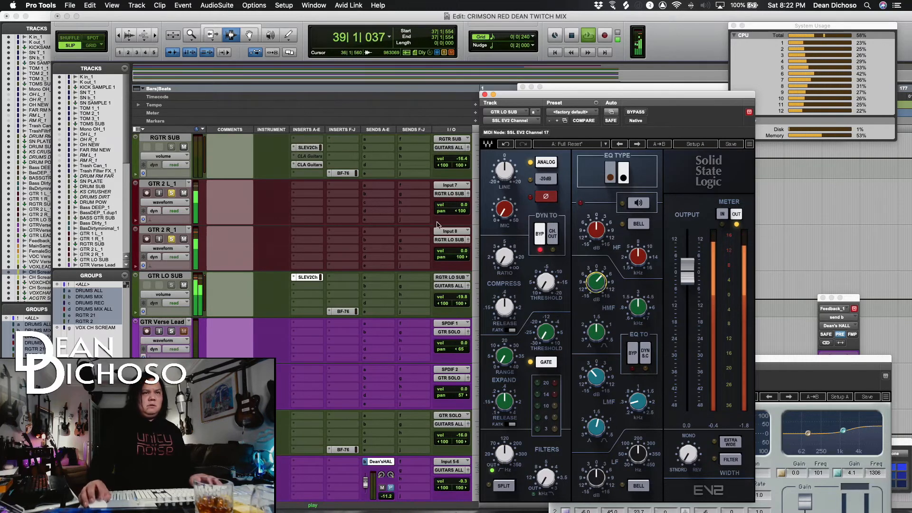
pyautogui.press('space')
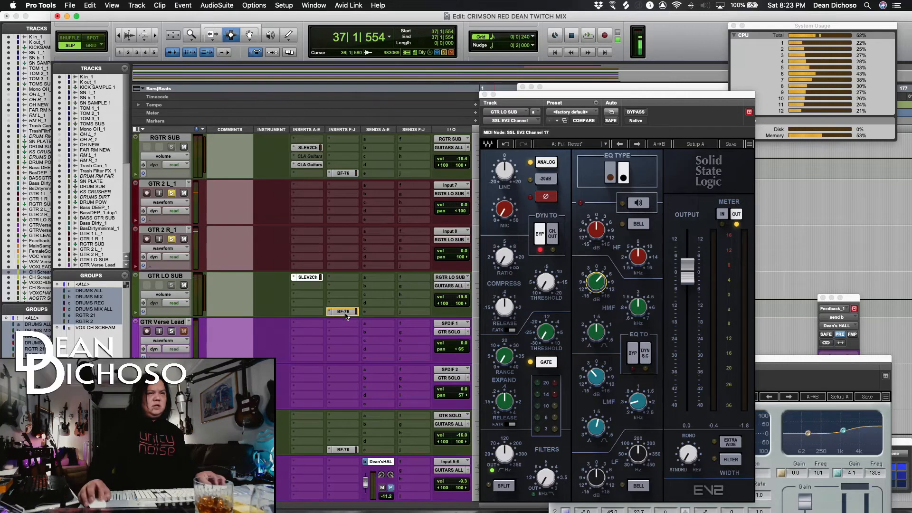
# Remove the solos from both GTR 2 tracks, play the full mix, and close the SSL EV2 Channel.
pyautogui.click(172, 239)
pyautogui.press('space')
pyautogui.click(485, 95)
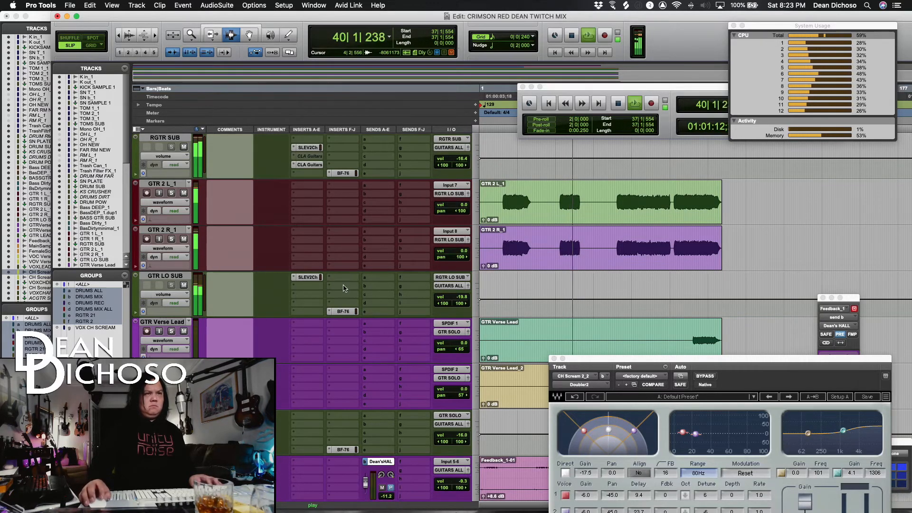
# Look over the lead guitar, sample and vocal tracks down to the CH Scream tracks while the mix plays.
pyautogui.scroll(-6, 420, 271)
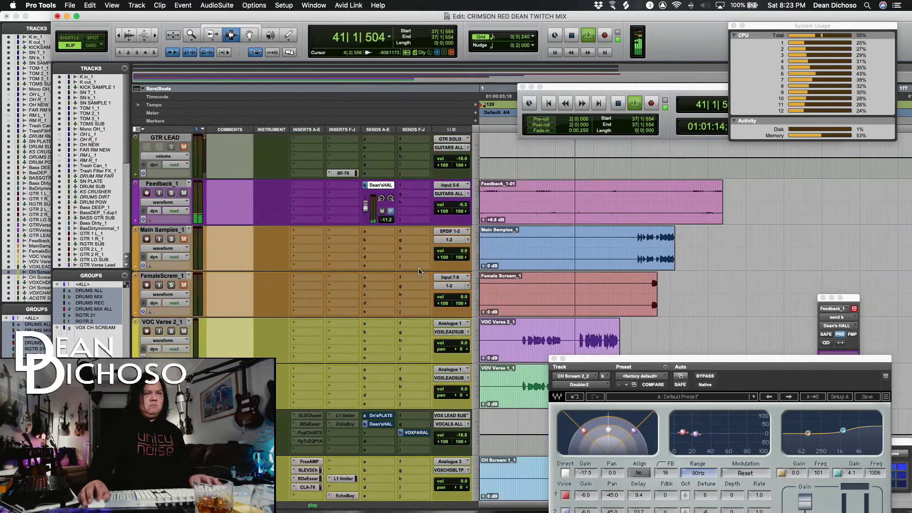
pyautogui.scroll(-4, 420, 271)
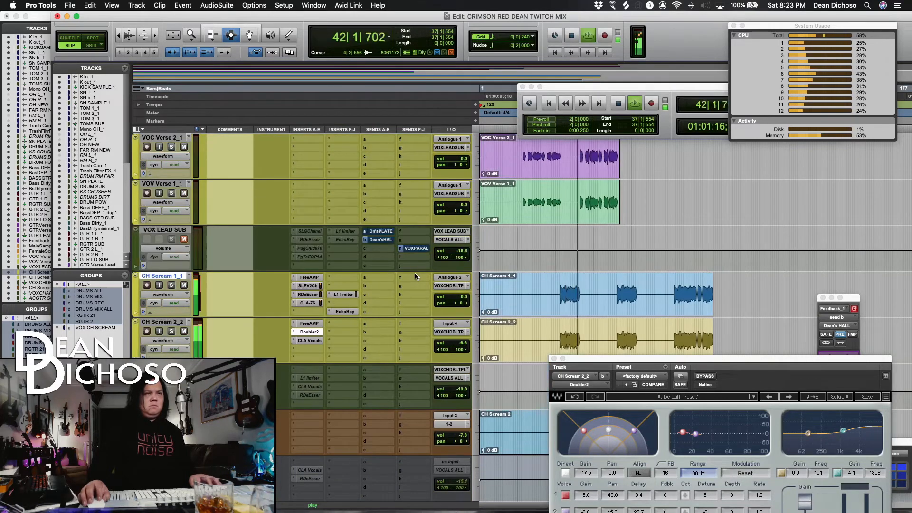
pyautogui.scroll(-2, 415, 277)
pyautogui.scroll(5, 415, 276)
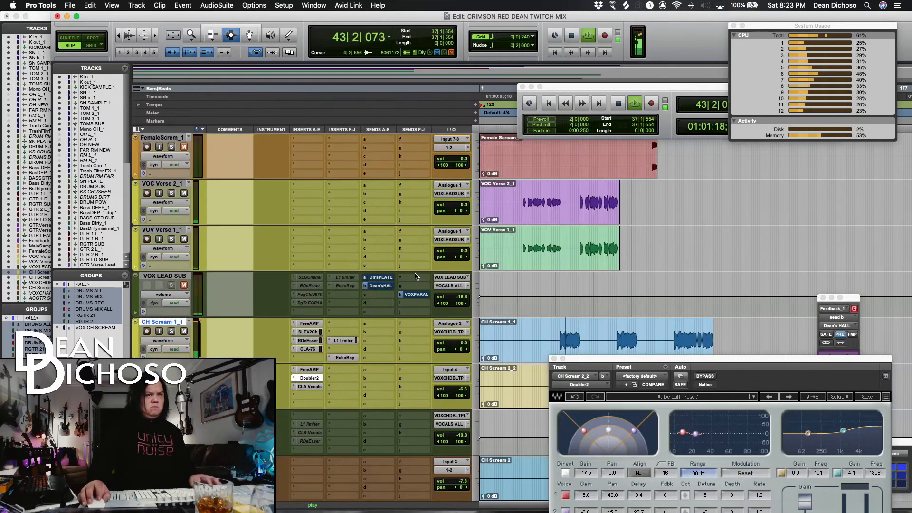
# Unmute the VOX LEAD SUB track and stop playback.
pyautogui.scroll(1, 419, 275)
pyautogui.scroll(-3, 422, 276)
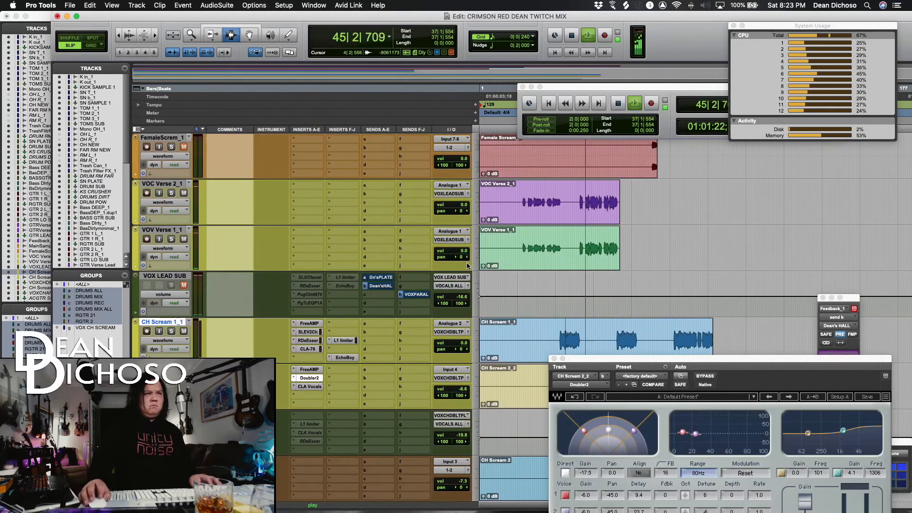
pyautogui.click(185, 285)
pyautogui.press('space')
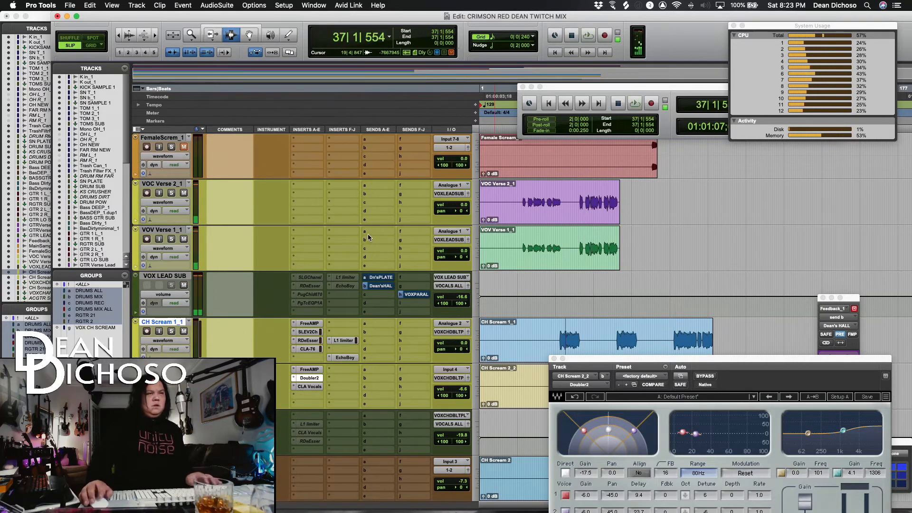
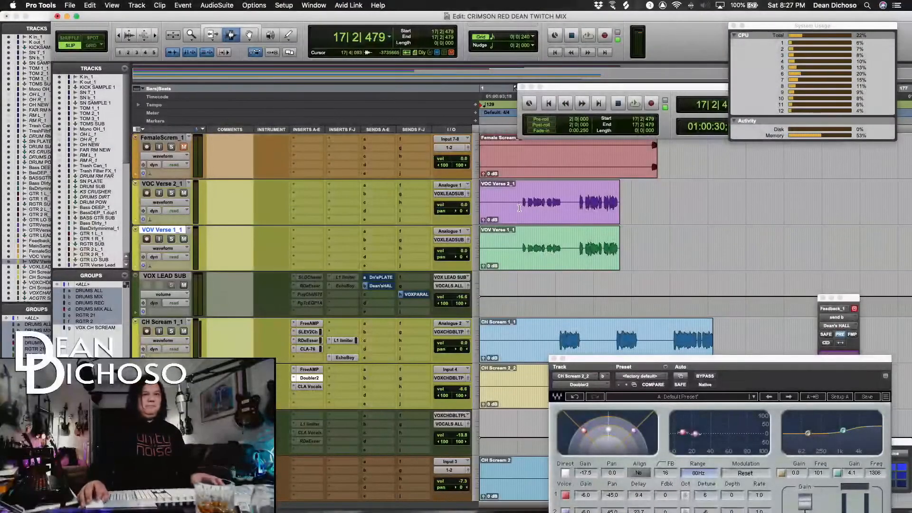
# Audition the verse vocals in the mix from bar 20, at the start of the VOC Verse 2_1 phrases.
pyautogui.press('space')
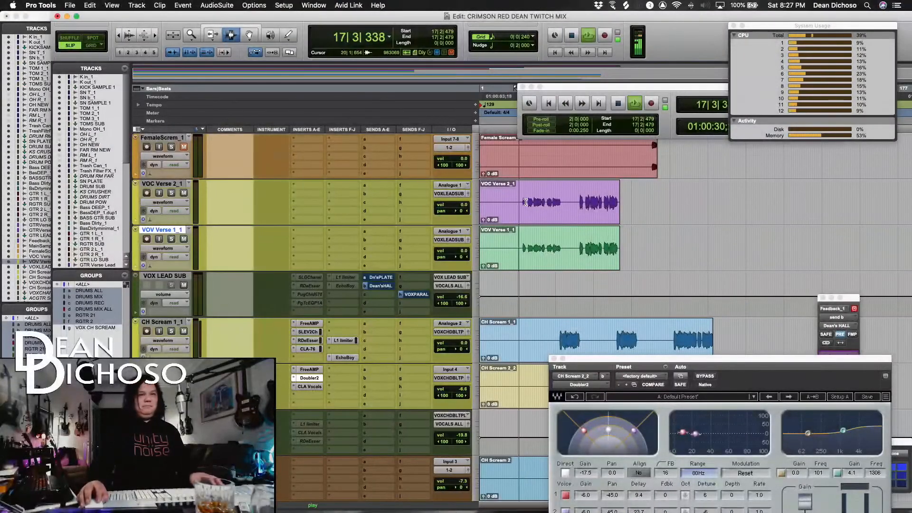
pyautogui.click(521, 207)
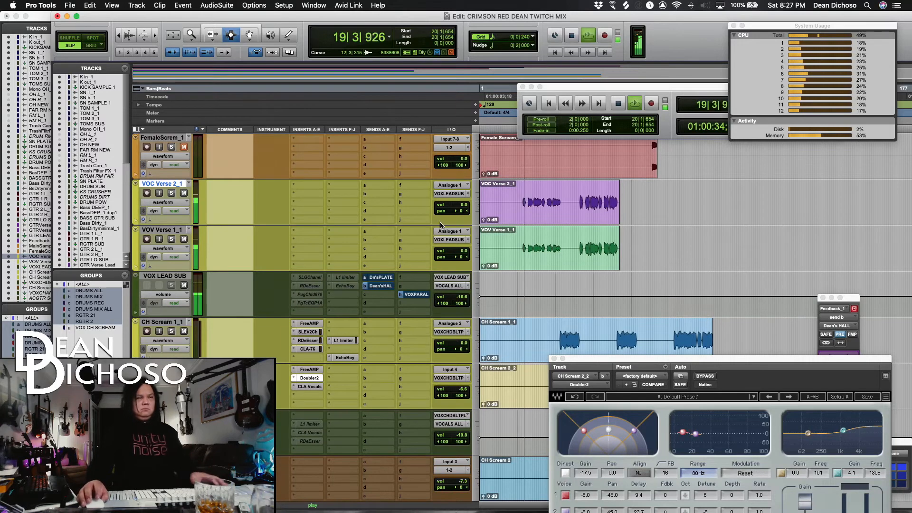
pyautogui.press('space')
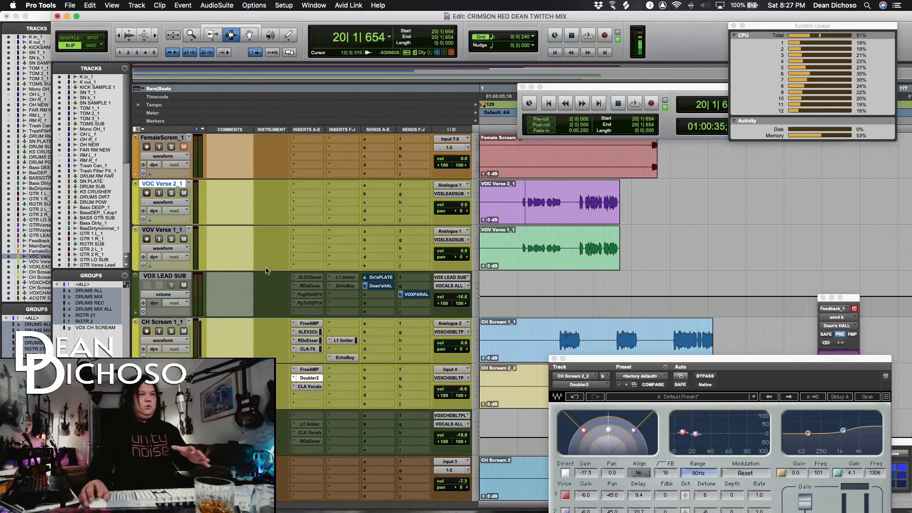
# Solo the VOC Verse 2_1 and VOV Verse 1_1 tracks and audition them from bar 24.
pyautogui.click(167, 230)
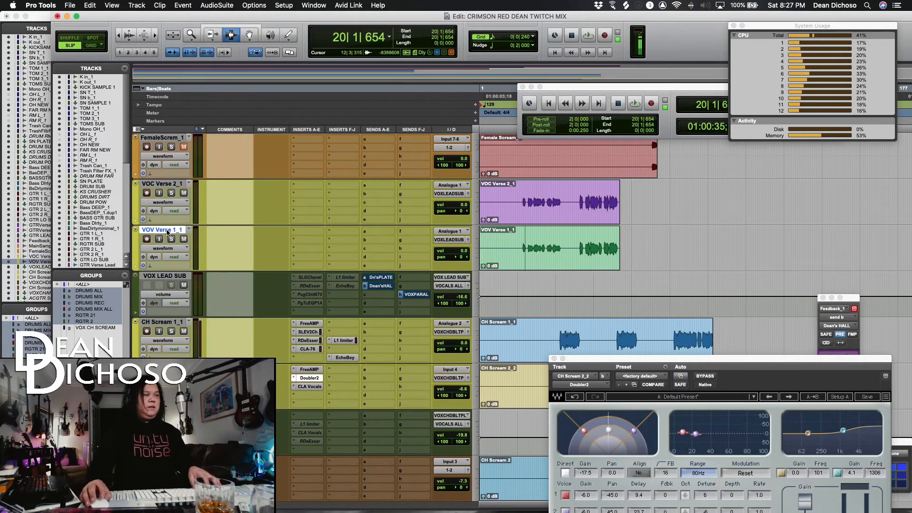
pyautogui.keyDown('shift'); pyautogui.click(172, 185); pyautogui.keyUp('shift')
pyautogui.press('space')
pyautogui.press('space')
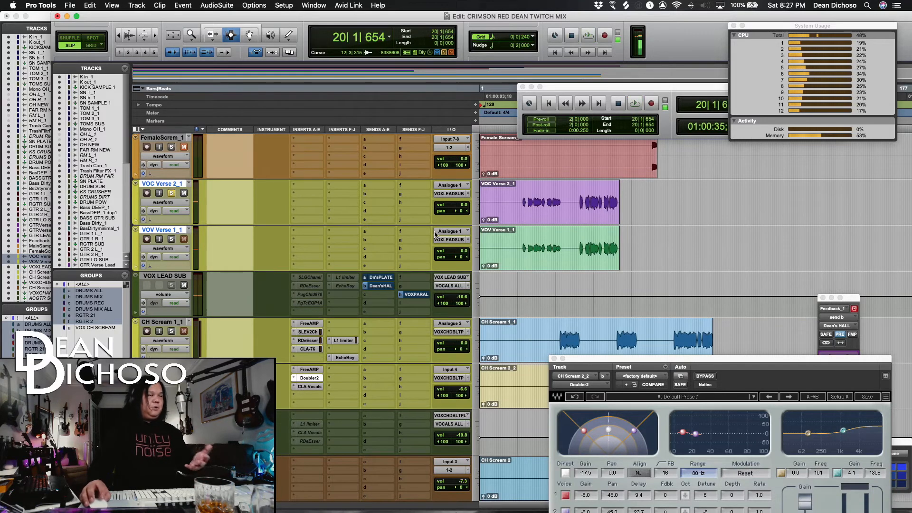
pyautogui.click(536, 207)
pyautogui.press('space')
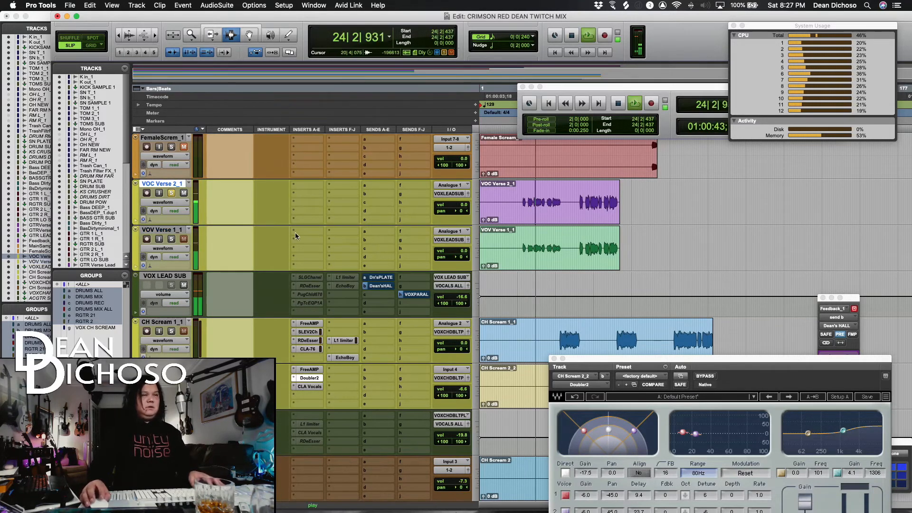
pyautogui.press('space')
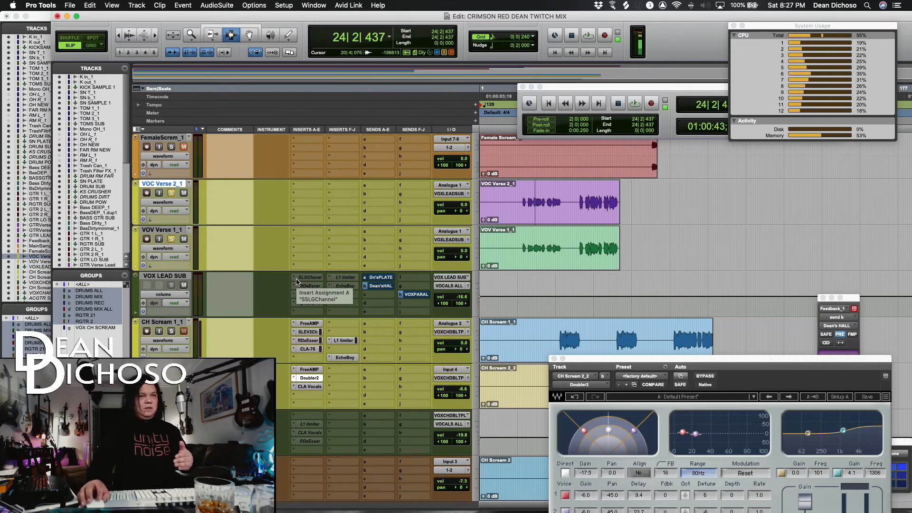
# Replace the inactive SSLGChannel in the first insert slot of VOX LEAD SUB with SSL EV2 Channel and start playback.
pyautogui.click(294, 294)
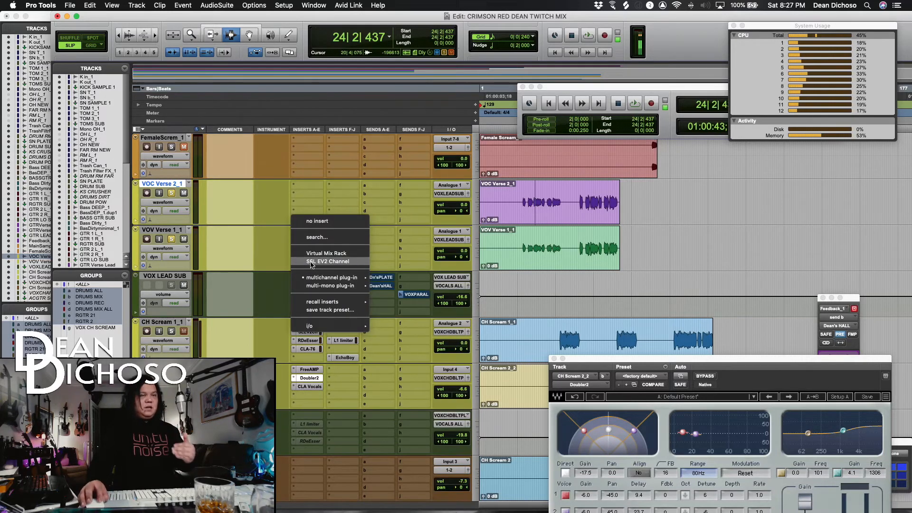
pyautogui.click(310, 261)
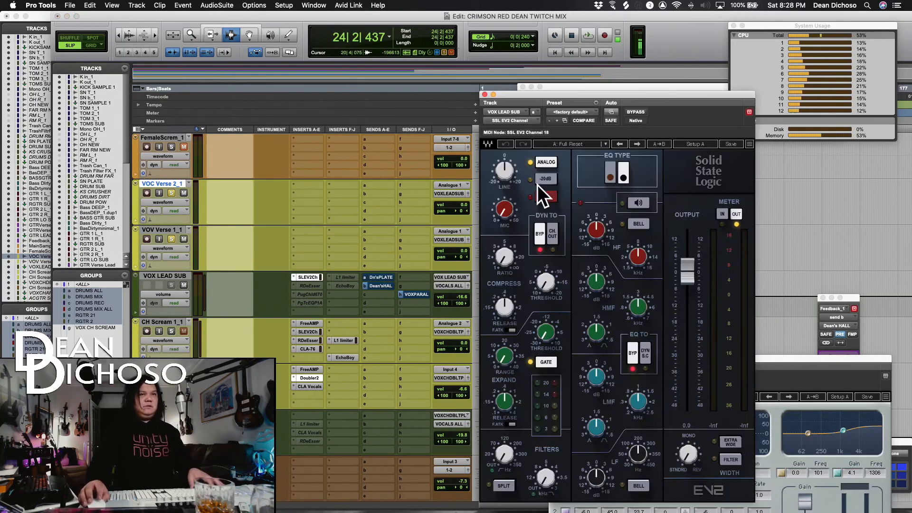
pyautogui.press('space')
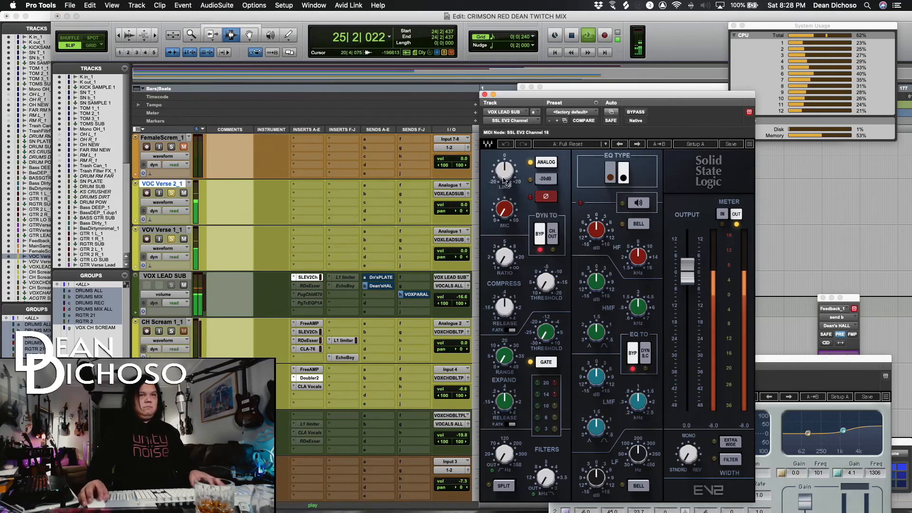
# Engage the EV2 channel's -20dB pad, raise its mic gain, and set the high-pass filter to 336 Hz.
pyautogui.click(543, 183)
pyautogui.moveTo(505, 210); pyautogui.dragTo(508, 231)
pyautogui.moveTo(504, 455)
pyautogui.mouseDown()
pyautogui.moveTo(505, 441)
pyautogui.moveTo(505, 456)
pyautogui.mouseUp()
pyautogui.press('space')
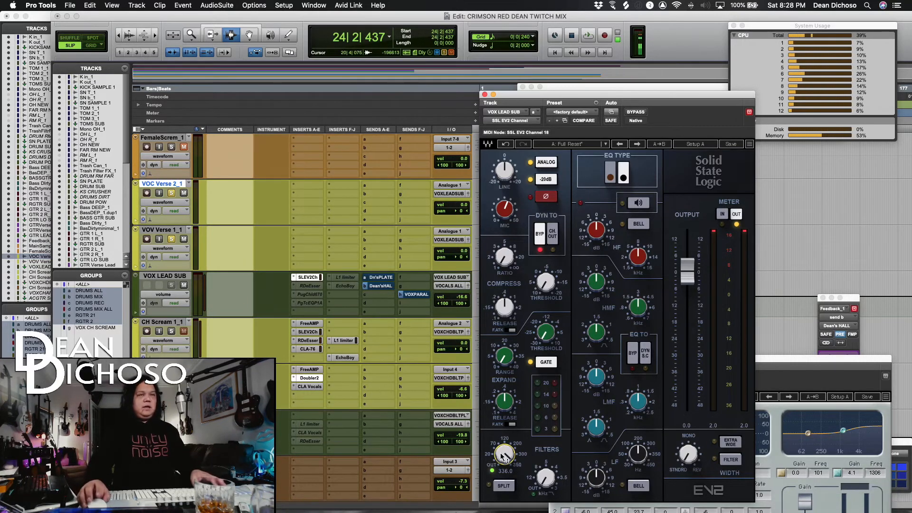
# Take the EV2 dynamics out of bypass, adjust the compressor threshold, and boost the HF gain during playback.
pyautogui.press('space')
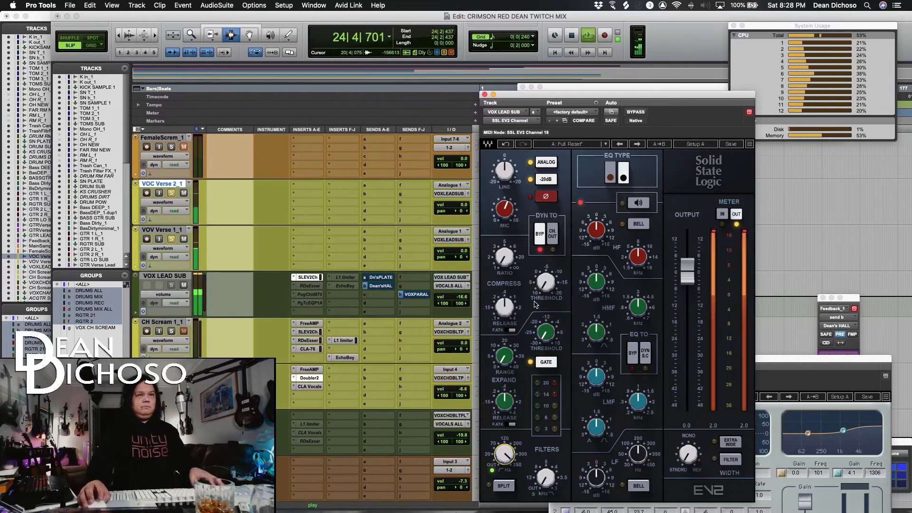
pyautogui.click(539, 234)
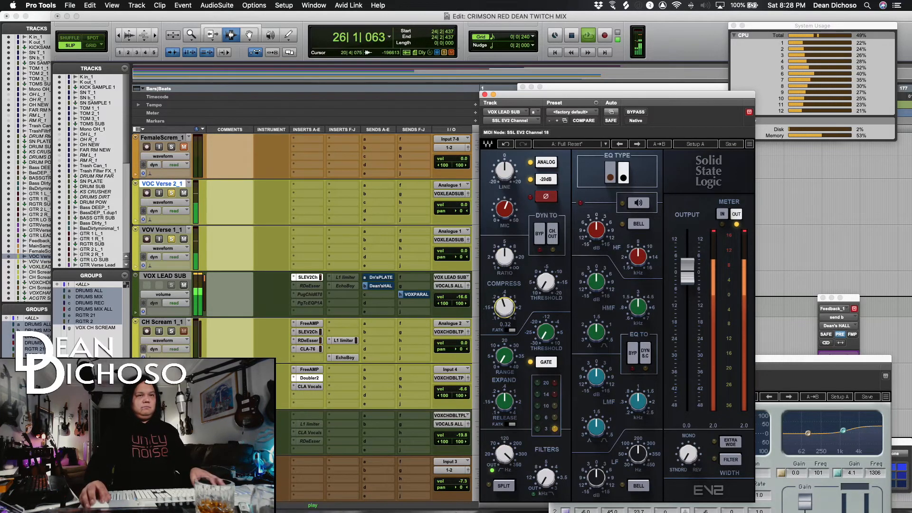
pyautogui.moveTo(546, 283); pyautogui.dragTo(546, 280)
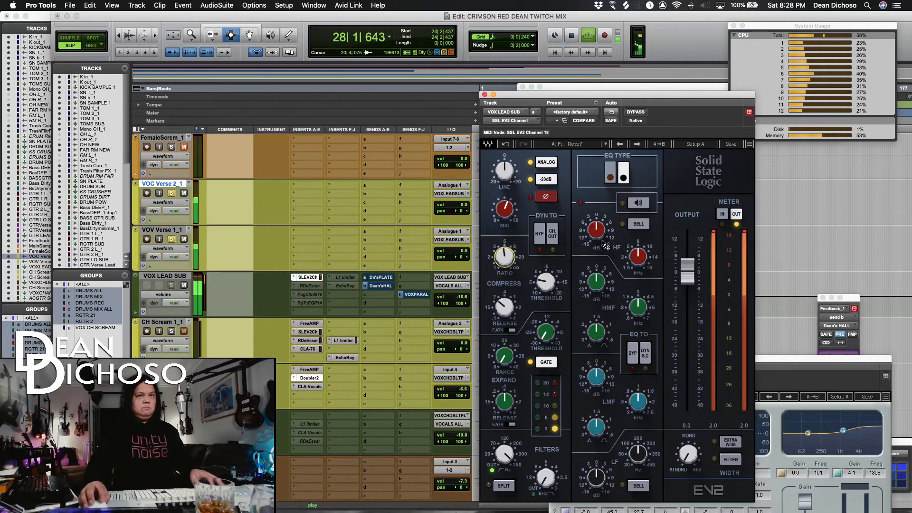
pyautogui.moveTo(596, 230); pyautogui.dragTo(597, 212)
# Unsolo both verse vocal tracks and move the EV2 window clear of the verse clips while checking them in the mix.
pyautogui.click(172, 240)
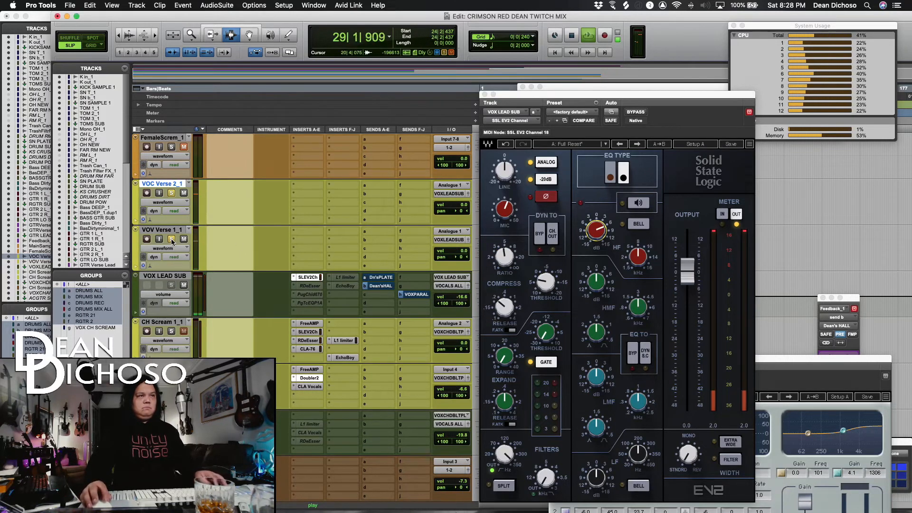
pyautogui.moveTo(515, 96); pyautogui.dragTo(642, 58)
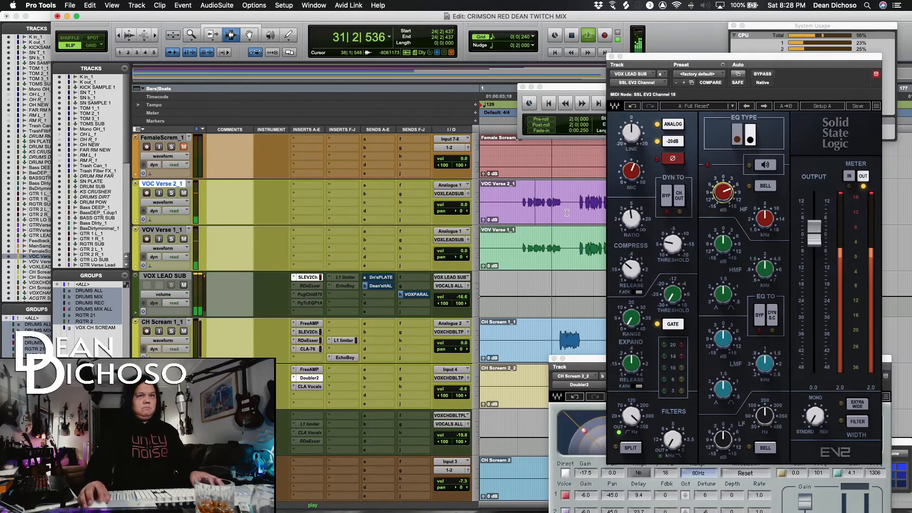
pyautogui.press('space')
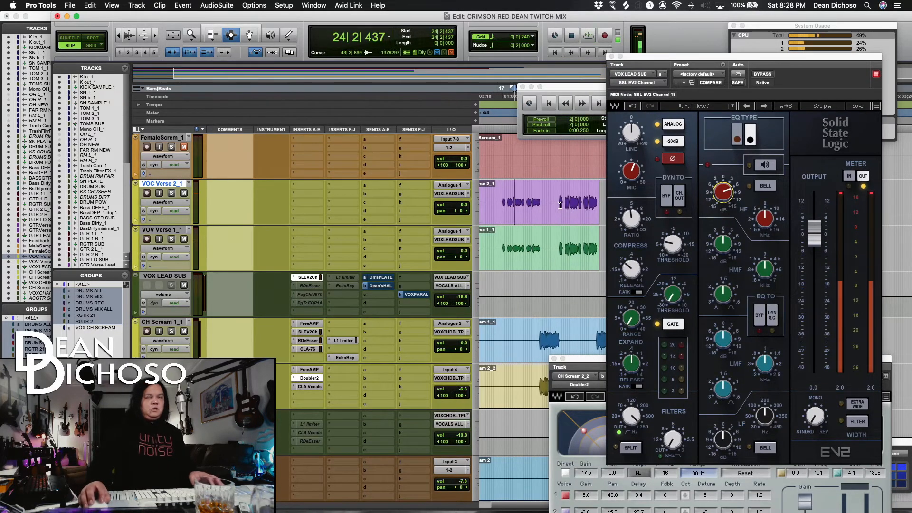
# Set the playback start to bar 45 in the VOC Verse 2_1 clip and briefly audition it, keeping the plug-in window clear.
pyautogui.click(561, 205)
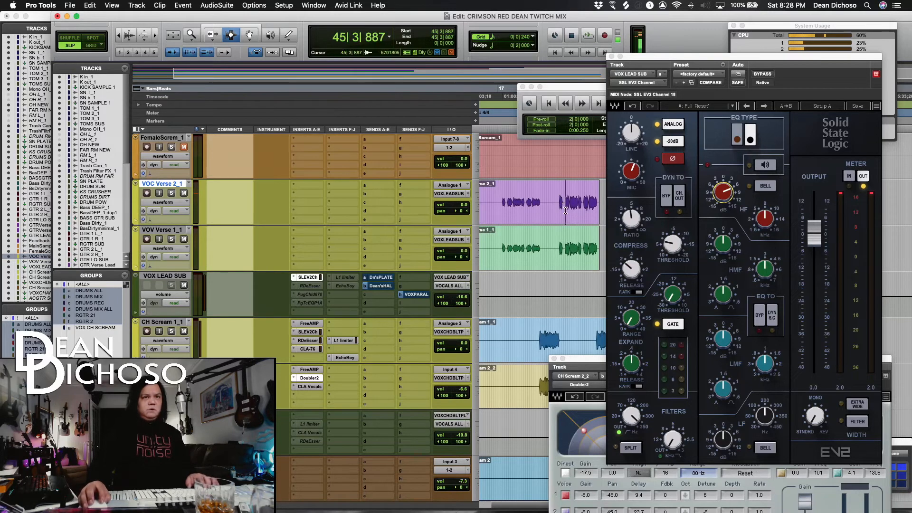
pyautogui.press('t')
pyautogui.press('r')
pyautogui.moveTo(641, 59); pyautogui.dragTo(736, 84)
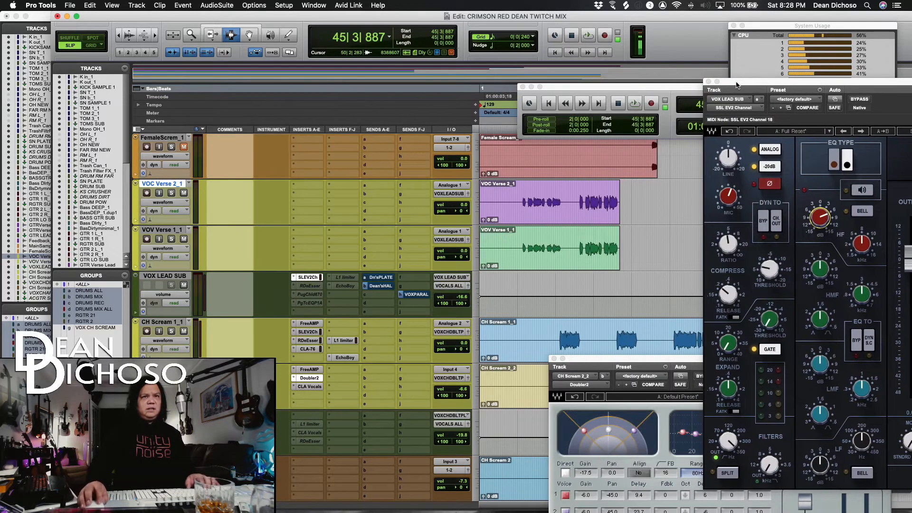
pyautogui.click(613, 204)
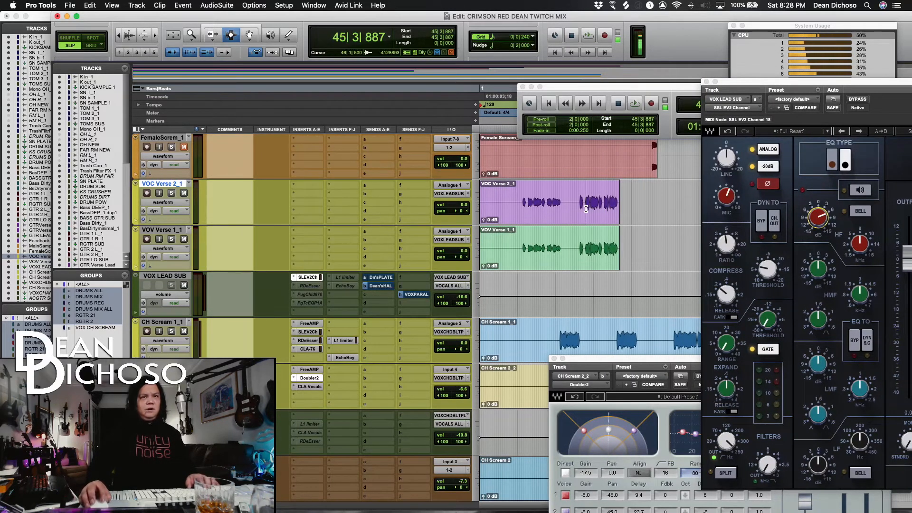
pyautogui.press('space')
pyautogui.press('space')
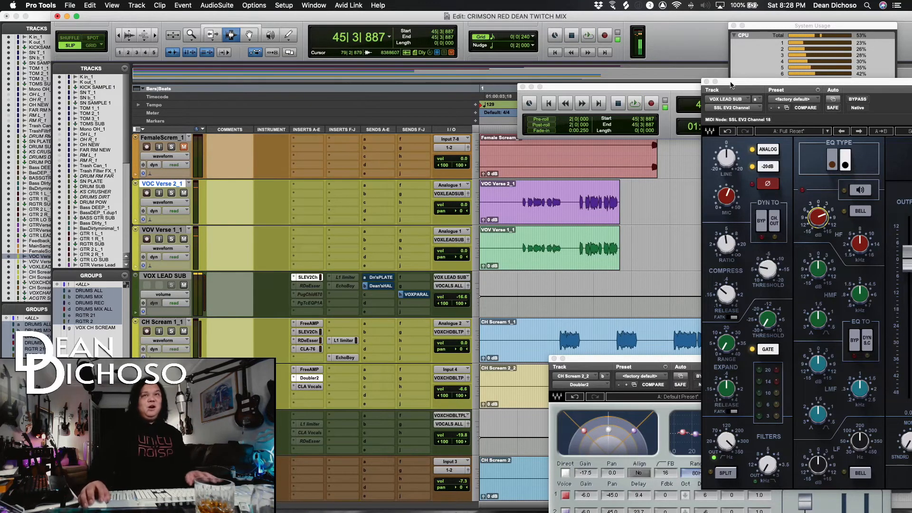
# Reduce the EV2 HF boost, raise the mic gain, and lower the output fader to -5.8 while playing from bar 45.
pyautogui.moveTo(732, 86); pyautogui.dragTo(561, 65)
pyautogui.press('space')
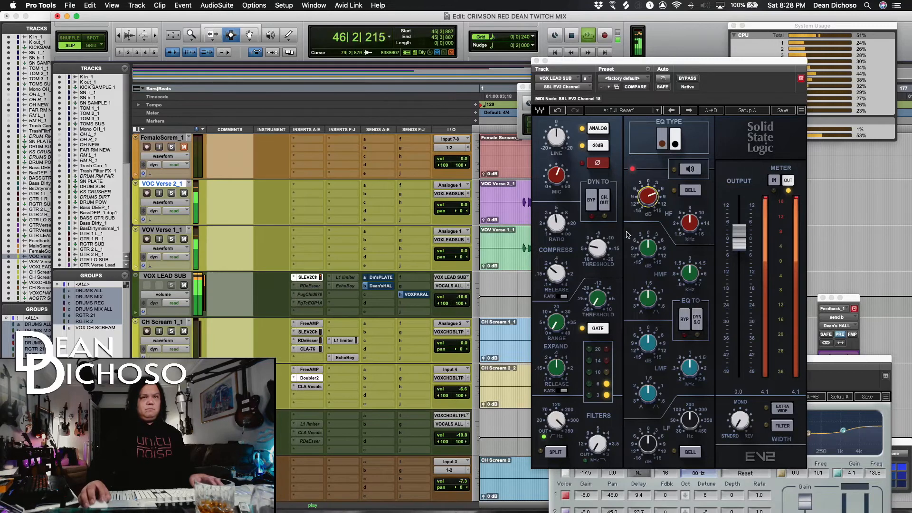
pyautogui.moveTo(648, 196)
pyautogui.mouseDown()
pyautogui.moveTo(647, 186)
pyautogui.moveTo(652, 204)
pyautogui.mouseUp()
pyautogui.moveTo(557, 175); pyautogui.dragTo(556, 172)
pyautogui.moveTo(739, 235); pyautogui.dragTo(739, 255)
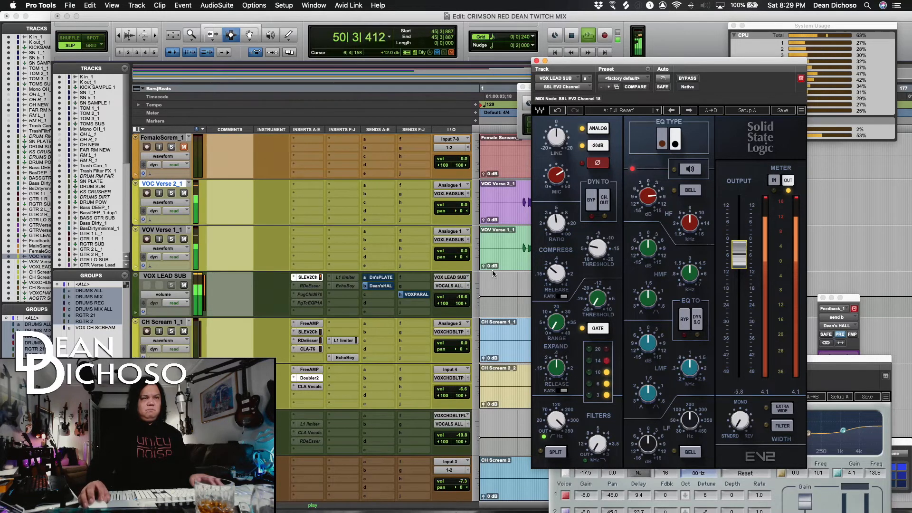
pyautogui.press('space')
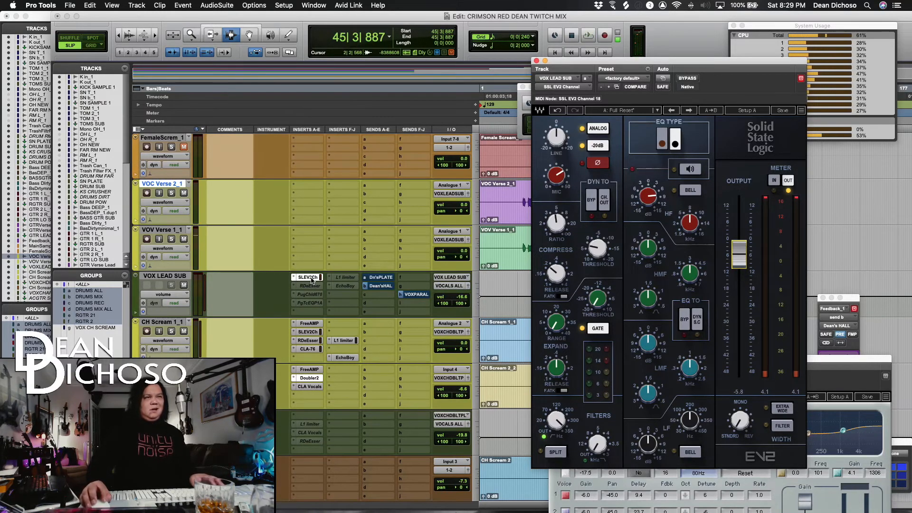
# Move SSL EV2 Channel to the second insert slot of VOX LEAD SUB and insert Klevgrand FreeAMP (stereo) in the first.
pyautogui.keyDown('ctrl'); pyautogui.keyDown('super'); pyautogui.click(312, 287); pyautogui.keyUp('super'); pyautogui.keyUp('ctrl')
pyautogui.moveTo(312, 286); pyautogui.dragTo(311, 282)
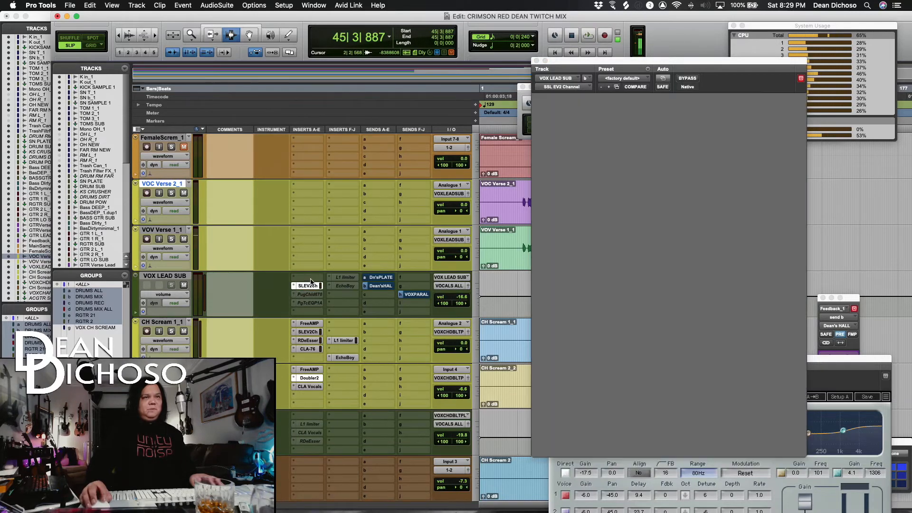
pyautogui.click(312, 278)
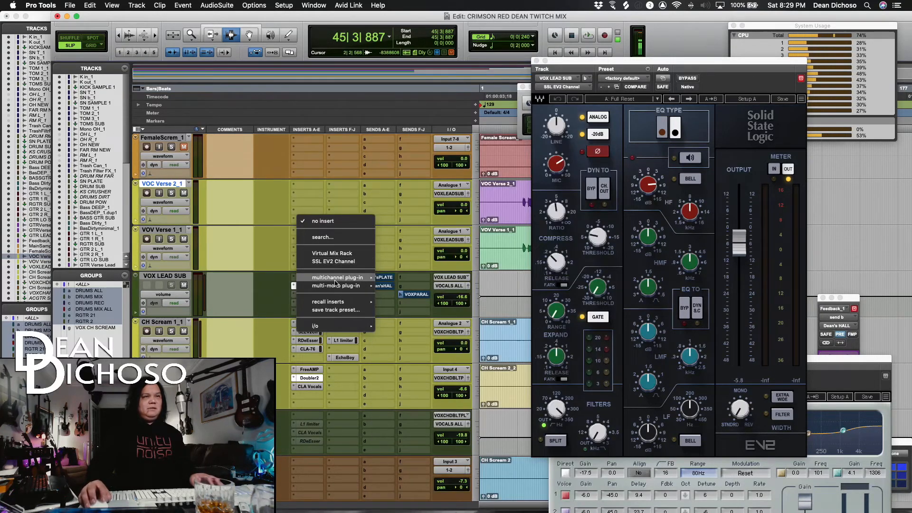
pyautogui.moveTo(337, 279)
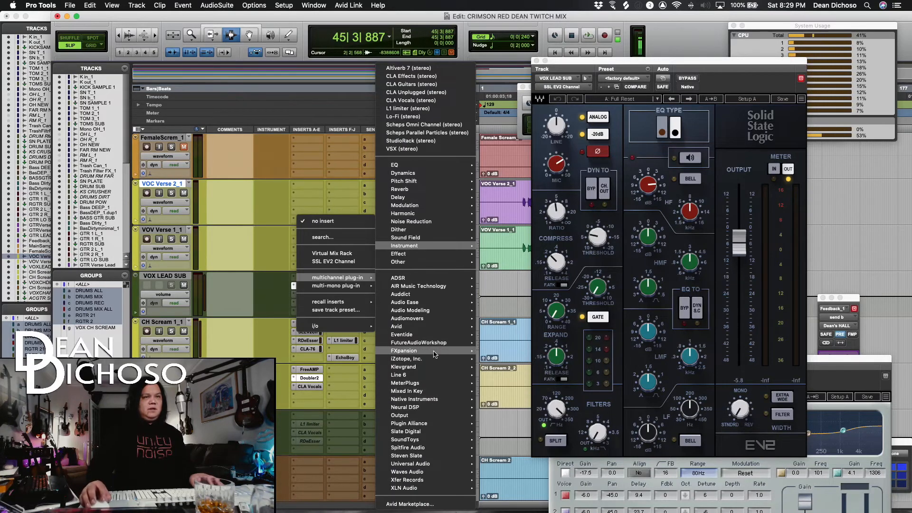
pyautogui.moveTo(424, 369)
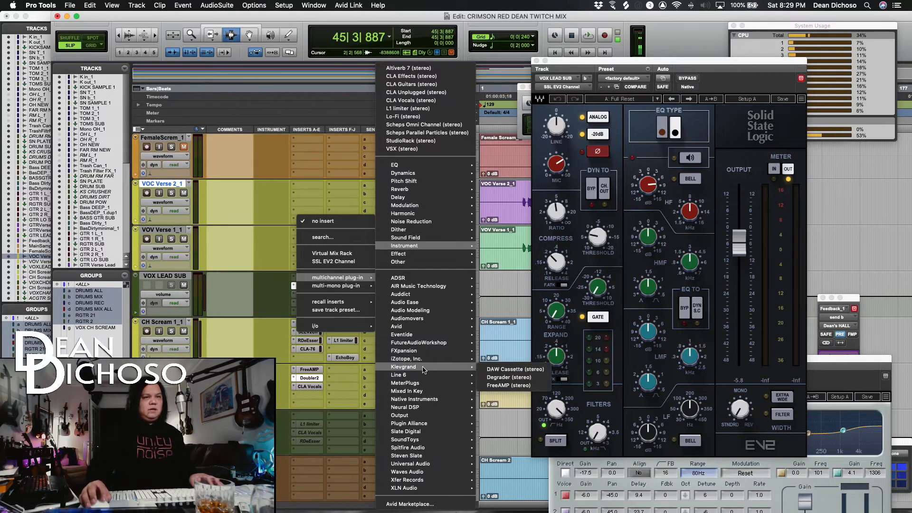
pyautogui.click(494, 386)
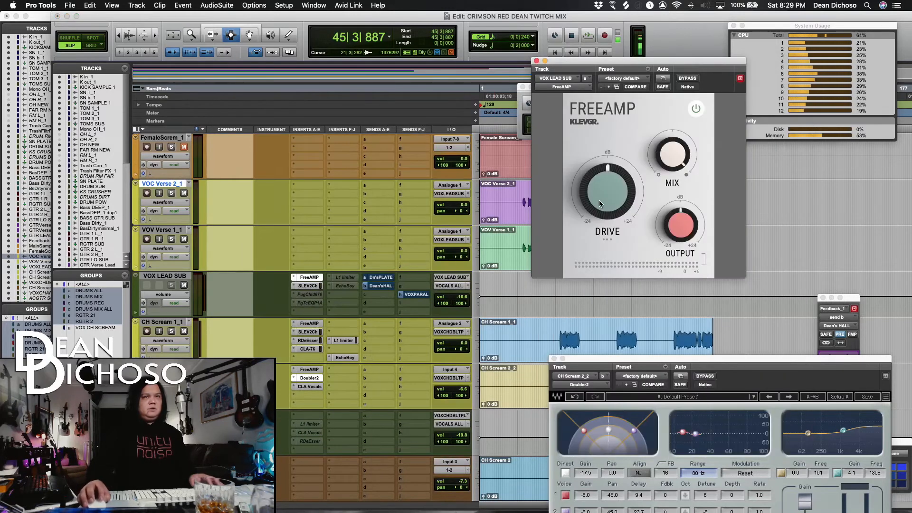
# Solo both verse vocal tracks, play from bar 19, and raise the FreeAMP drive while reducing its mix.
pyautogui.press('space')
pyautogui.click(522, 207)
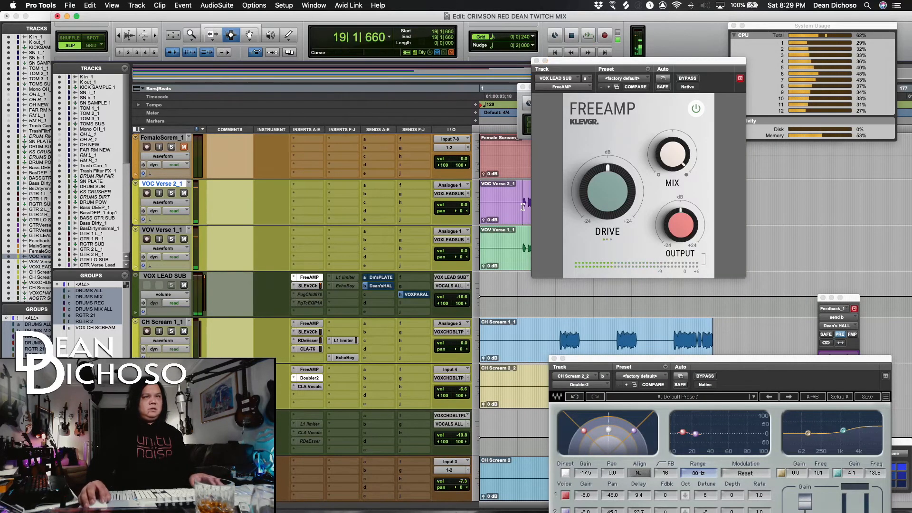
pyautogui.press('space')
pyautogui.click(172, 193)
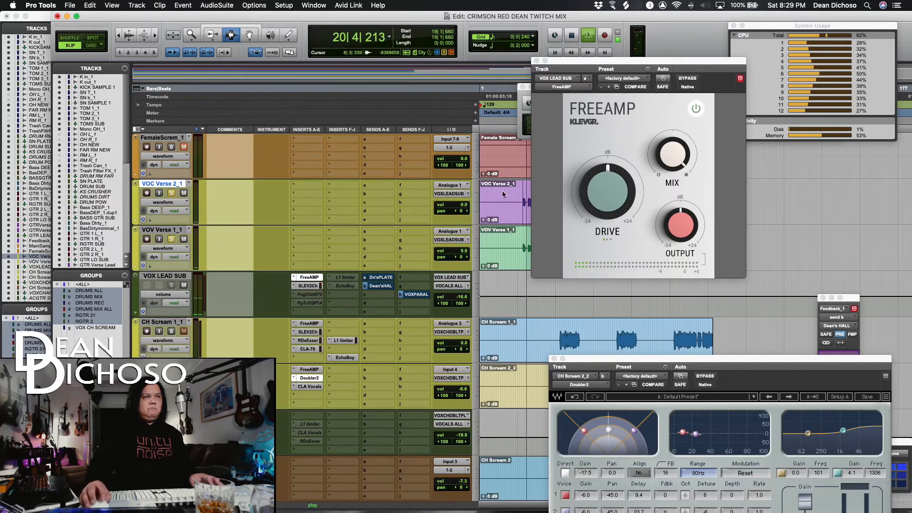
pyautogui.moveTo(608, 163); pyautogui.dragTo(660, 187)
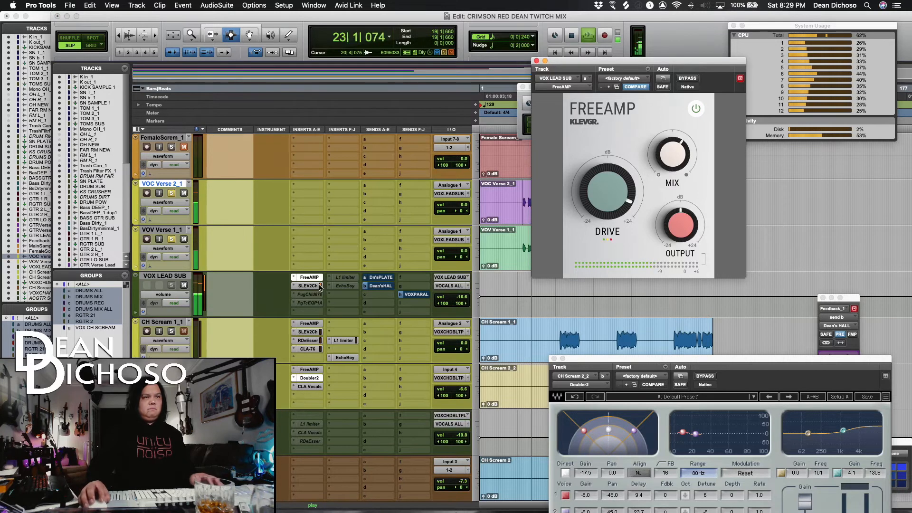
# Take the verse vocals out of solo, play from bar 19, and raise the EV2 high-mid gain on VOX LEAD SUB.
pyautogui.press('space')
pyautogui.click(173, 197)
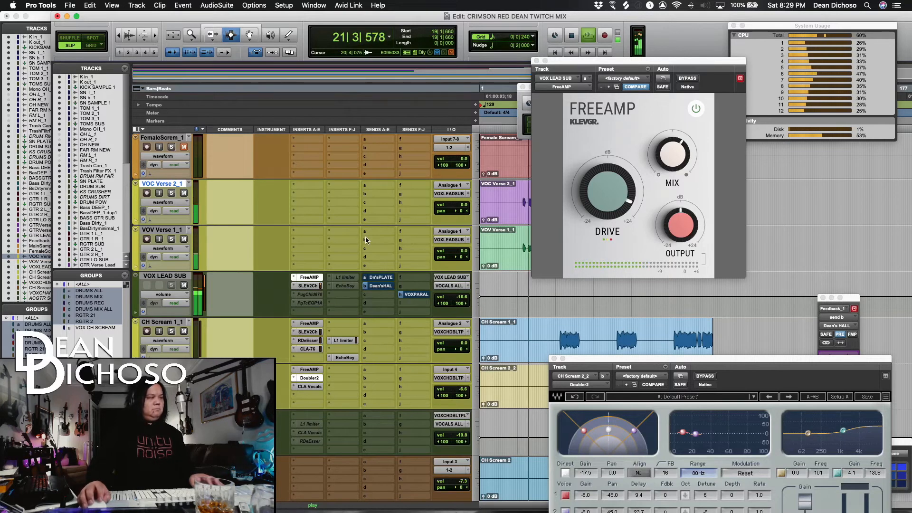
pyautogui.press('space')
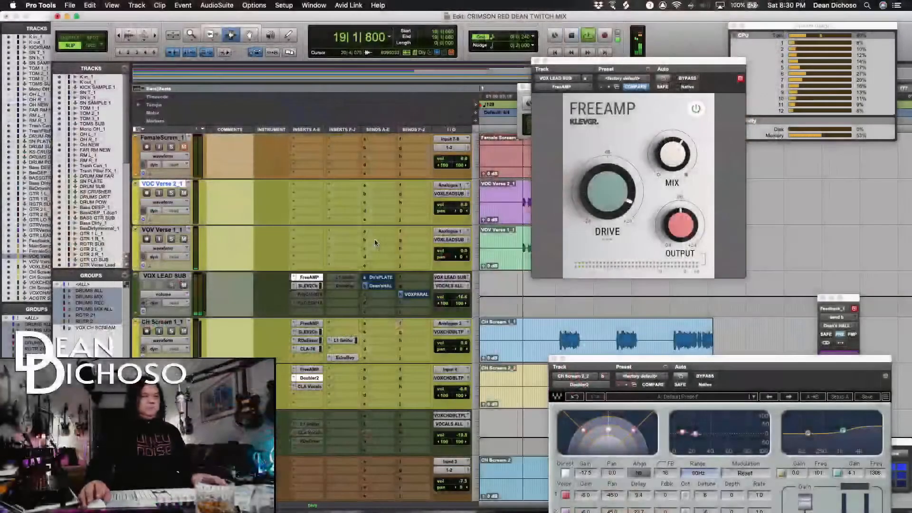
pyautogui.click(307, 285)
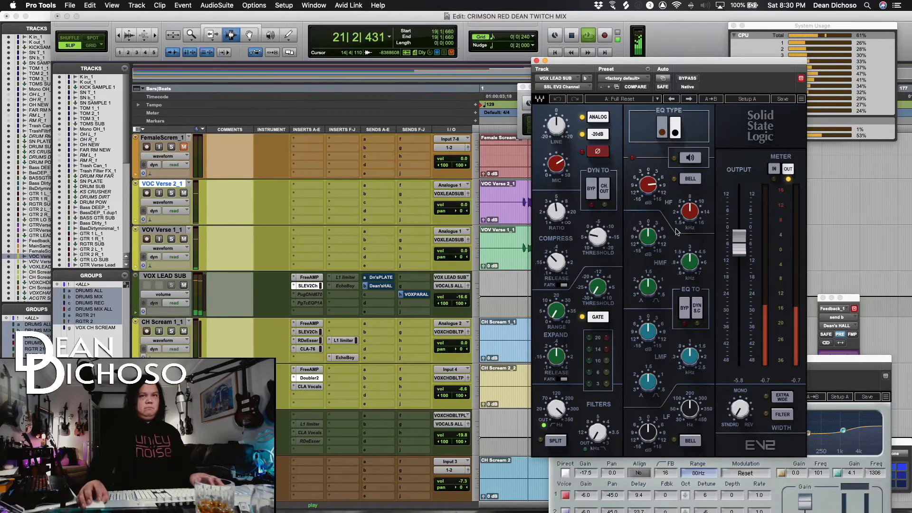
pyautogui.moveTo(683, 267); pyautogui.dragTo(680, 256)
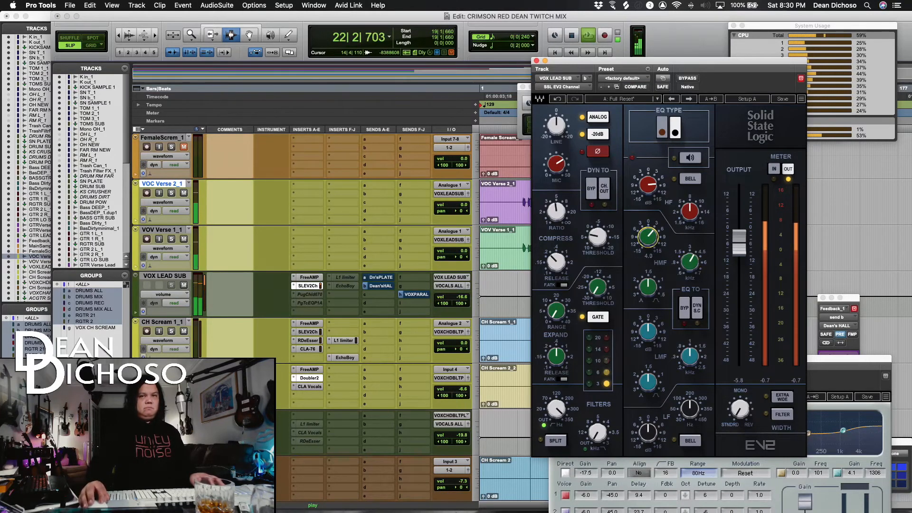
# Insert the stereo CLA-76 compressor in the third insert slot of VOX LEAD SUB with playback stopped.
pyautogui.press('space')
pyautogui.click(311, 299)
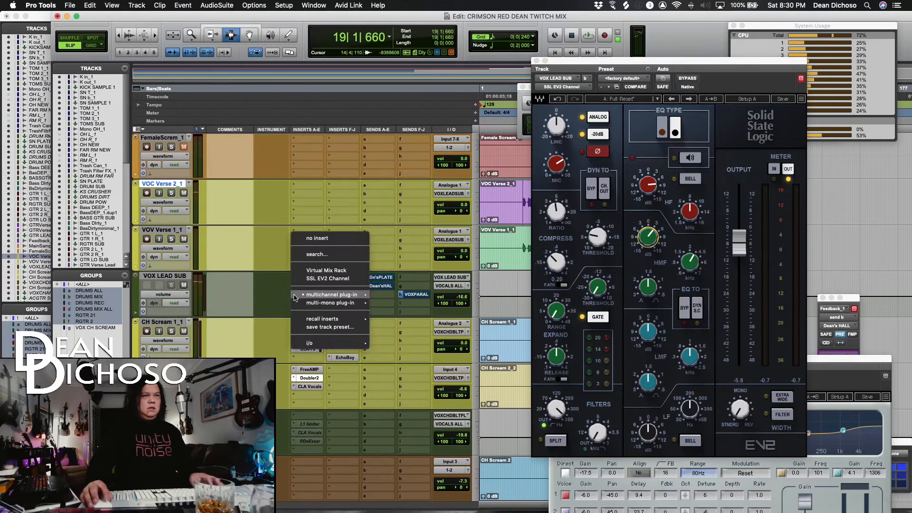
pyautogui.moveTo(314, 295)
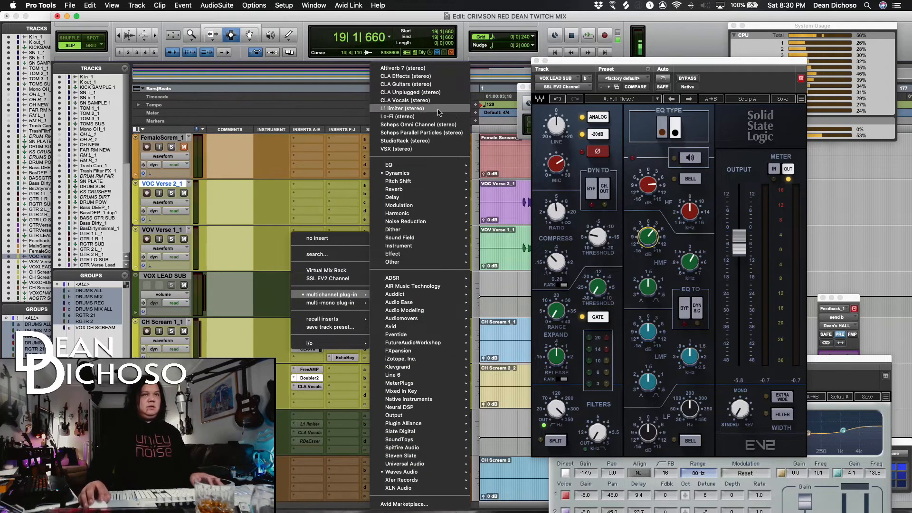
pyautogui.moveTo(383, 288)
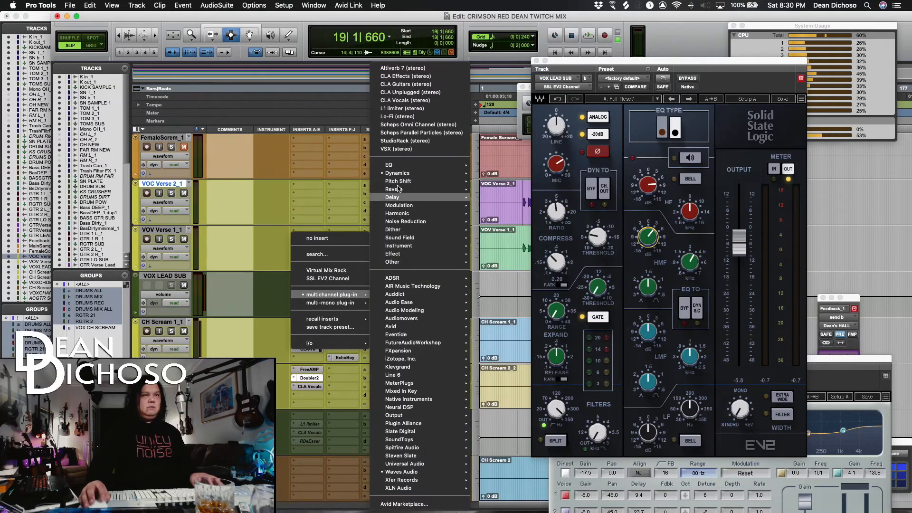
pyautogui.moveTo(406, 173)
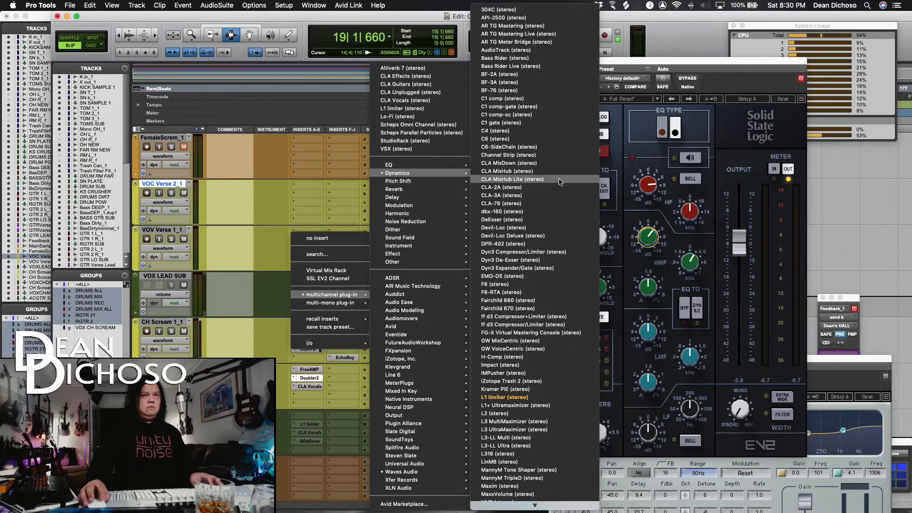
pyautogui.click(533, 203)
# Play from bar 19, compare the EV2 high-frequency bell shape on VOX LEAD SUB, and set the HF gain to 10.4.
pyautogui.press('space')
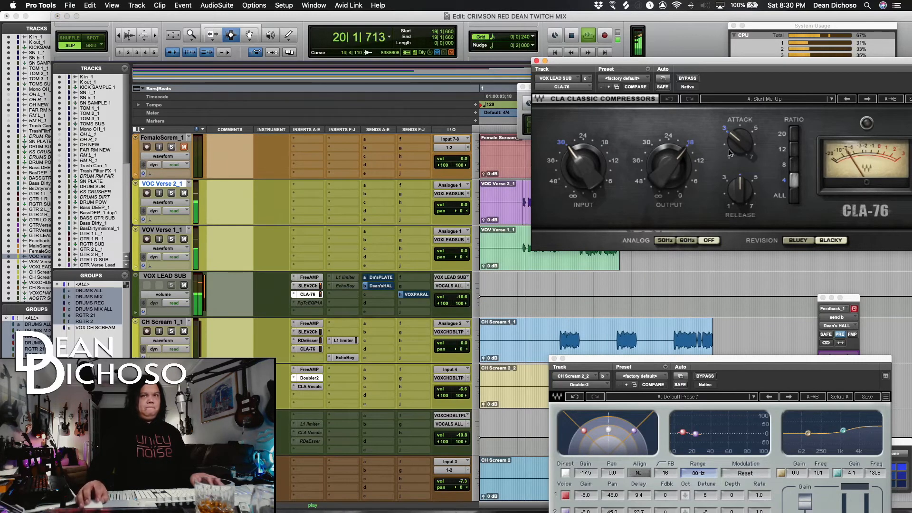
pyautogui.moveTo(717, 76); pyautogui.dragTo(687, 79)
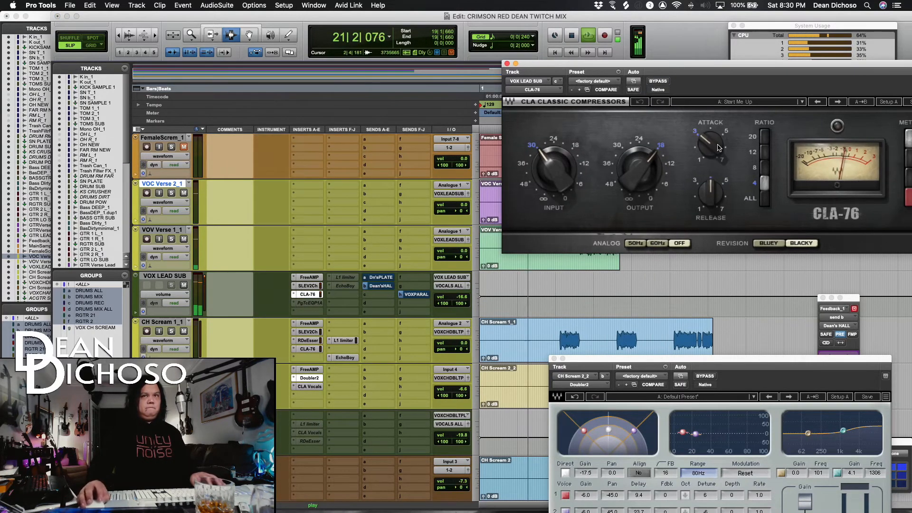
pyautogui.click(308, 285)
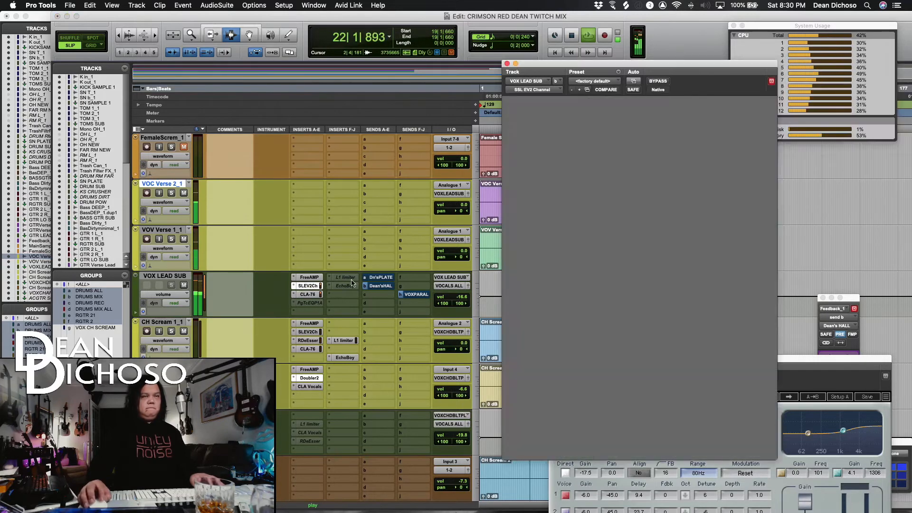
pyautogui.click(660, 181)
pyautogui.click(660, 181)
pyautogui.moveTo(619, 188); pyautogui.dragTo(618, 181)
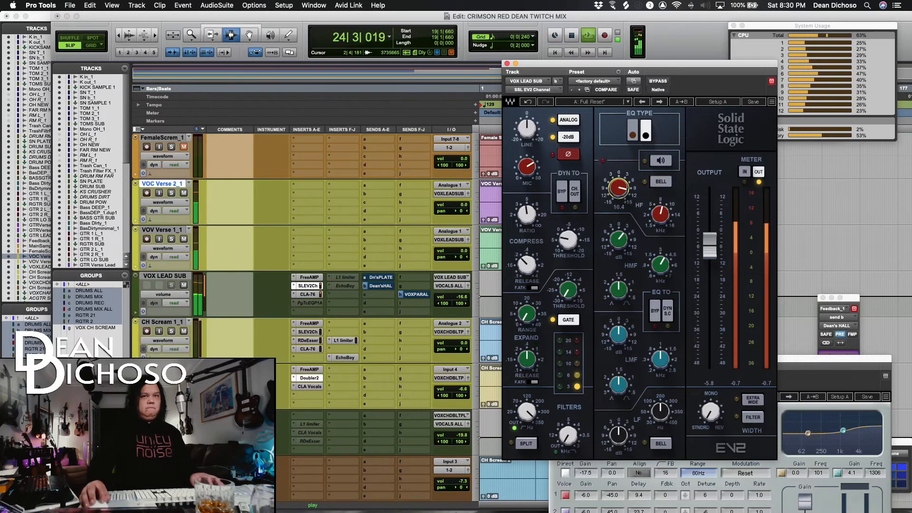
# Move CLA-76 to the fourth insert slot of VOX LEAD SUB and insert RDeEsser (mono) in the third.
pyautogui.click(308, 304)
pyautogui.press('space')
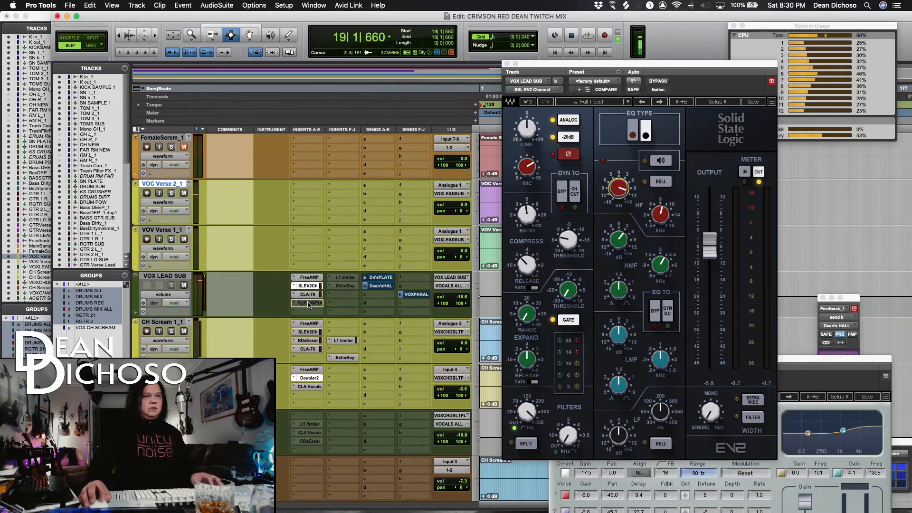
pyautogui.click(309, 304)
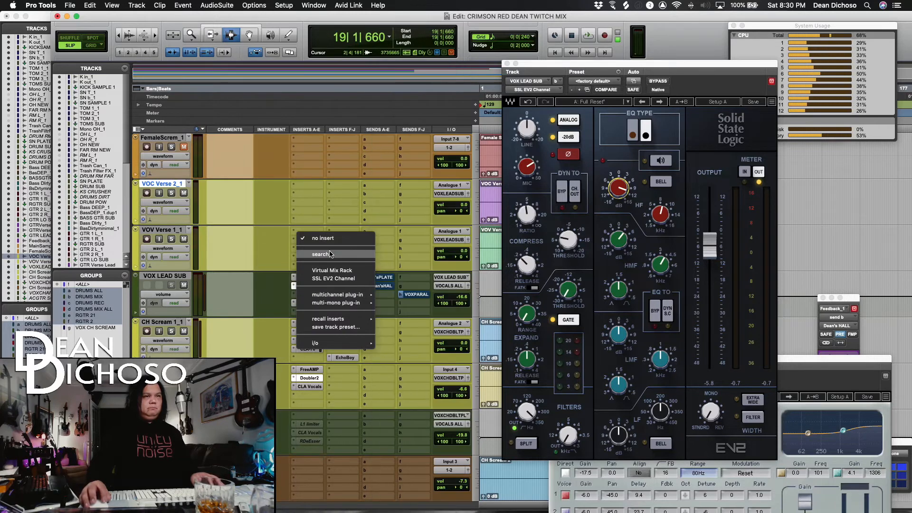
pyautogui.click(330, 255)
pyautogui.write('rde')
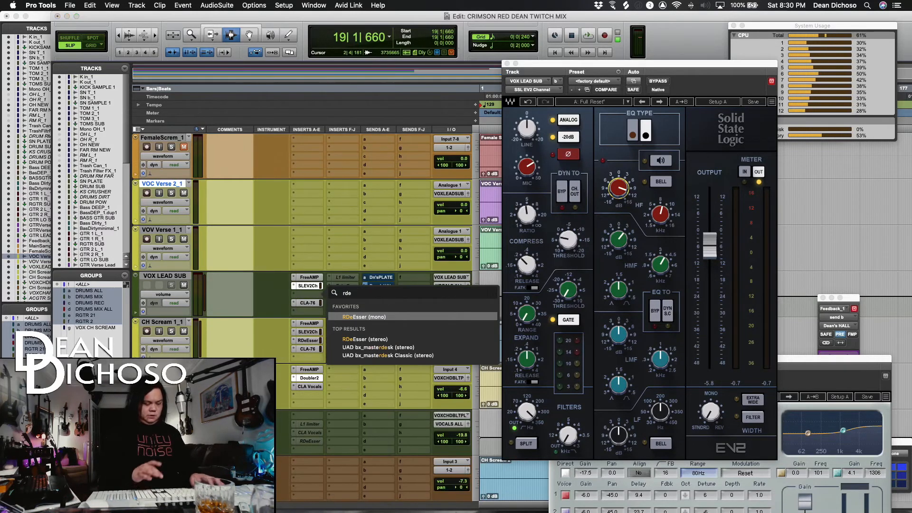
pyautogui.press('Return')
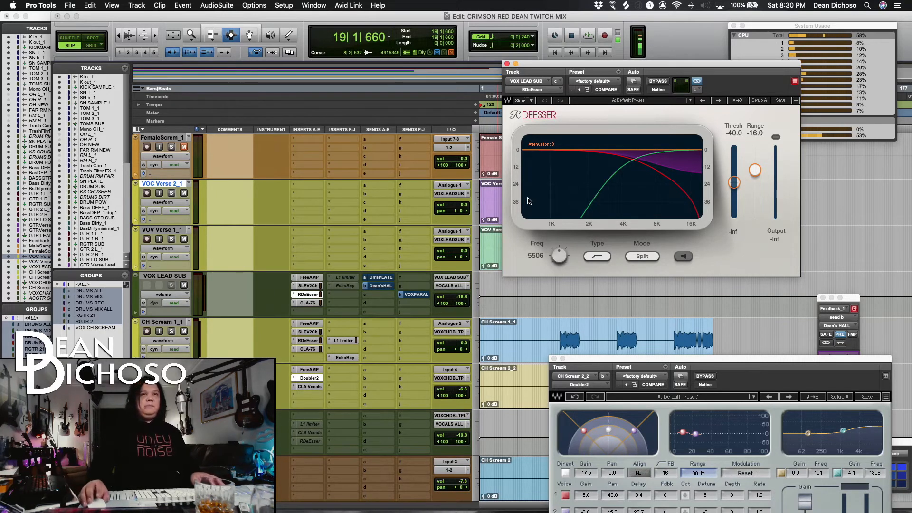
# While playing from bar 19, set the RDeEsser threshold to -21.3 and increase the CLA-76 attack and release on VOX LEAD SUB.
pyautogui.press('space')
pyautogui.moveTo(733, 182); pyautogui.dragTo(734, 164)
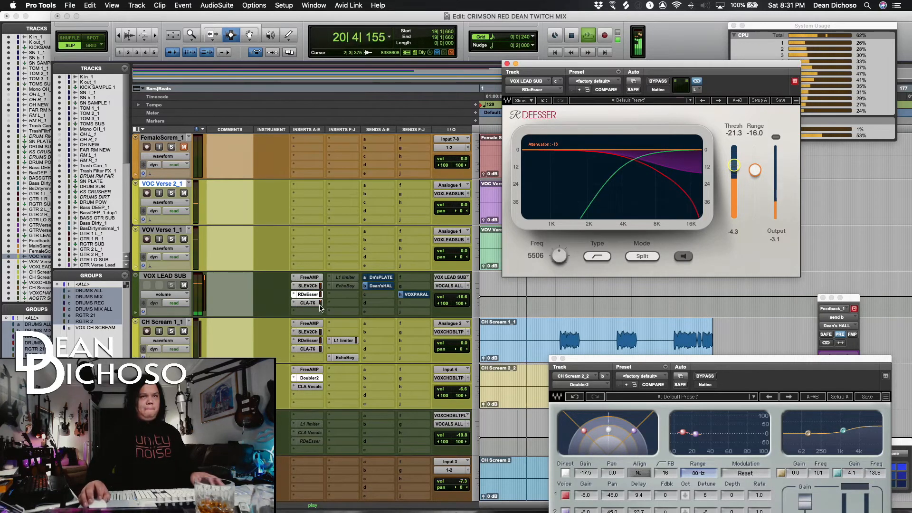
pyautogui.click(318, 304)
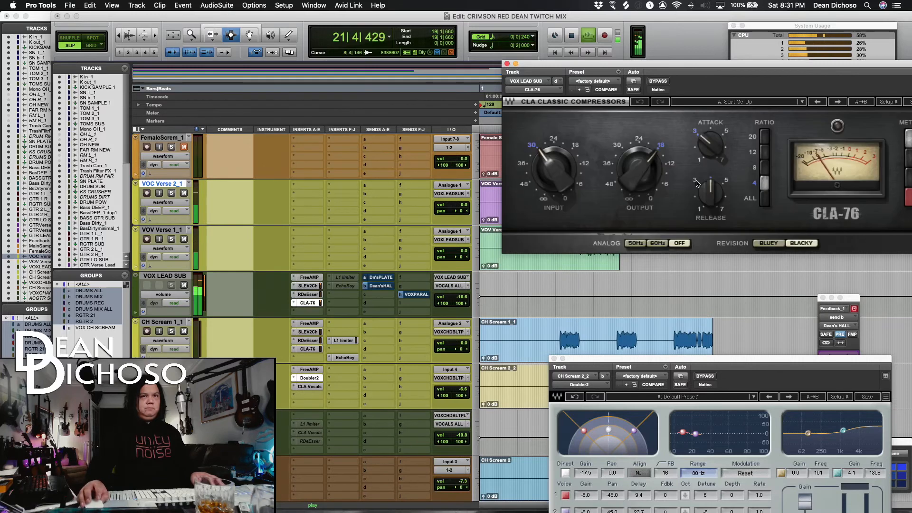
pyautogui.moveTo(709, 148); pyautogui.dragTo(710, 138)
pyautogui.moveTo(710, 194); pyautogui.dragTo(710, 166)
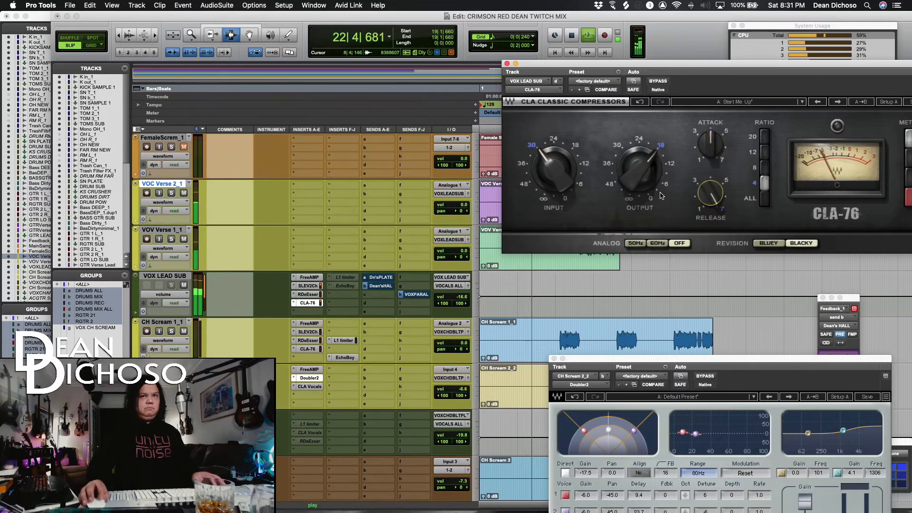
# Activate the L1 limiter on VOX LEAD SUB with a threshold of -5.4, and lower the bus volume to -19.2.
pyautogui.keyDown('ctrl'); pyautogui.keyDown('super'); pyautogui.click(343, 279); pyautogui.keyUp('super'); pyautogui.keyUp('ctrl')
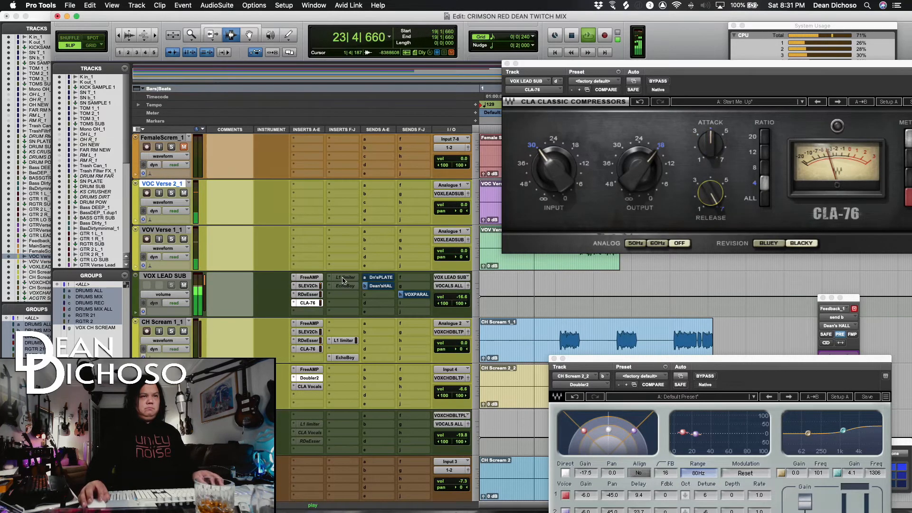
pyautogui.click(343, 278)
pyautogui.moveTo(466, 297); pyautogui.dragTo(466, 301)
pyautogui.moveTo(540, 170); pyautogui.dragTo(540, 159)
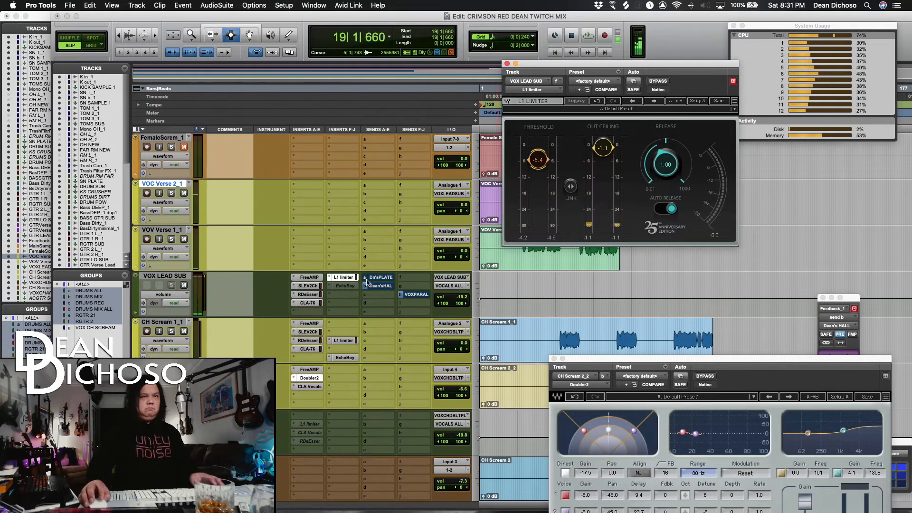
pyautogui.press('space')
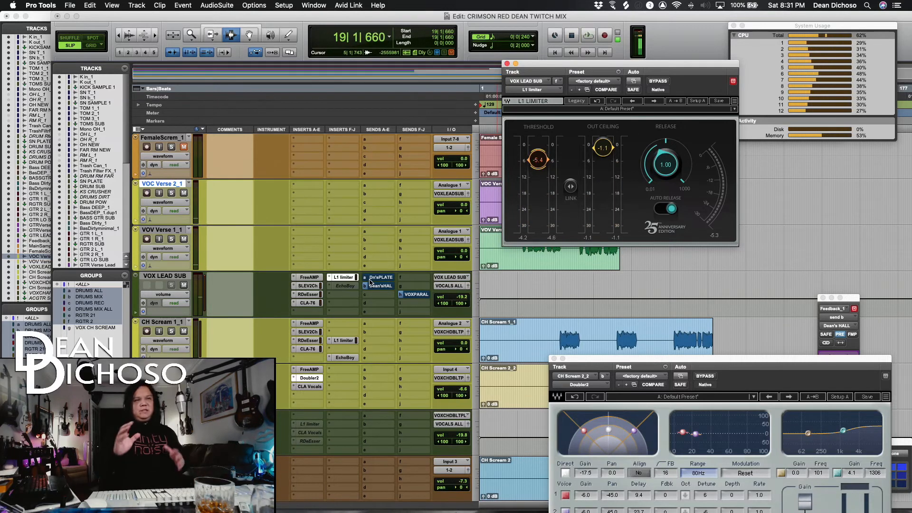
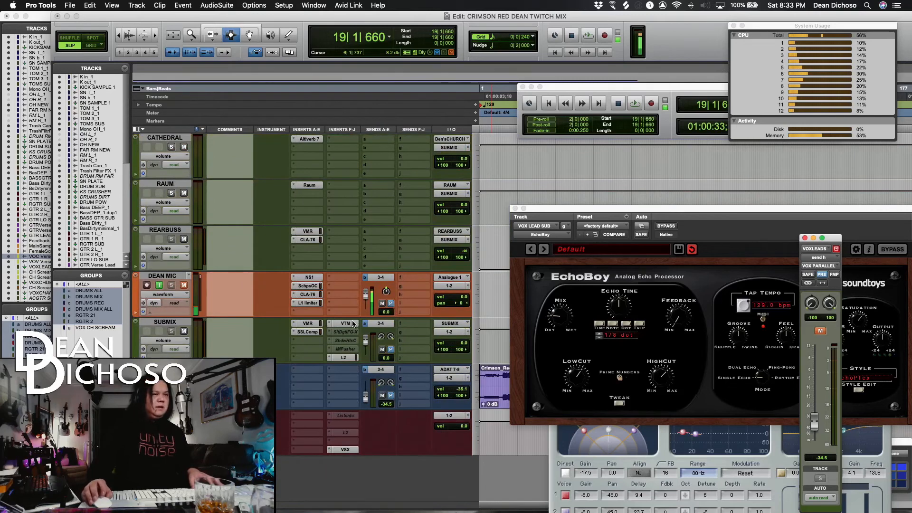
# Open the CLA-76 on the VOX PARALLEL.1 bus, adjust its attack slightly, and close the plug-in.
pyautogui.scroll(5, 356, 324)
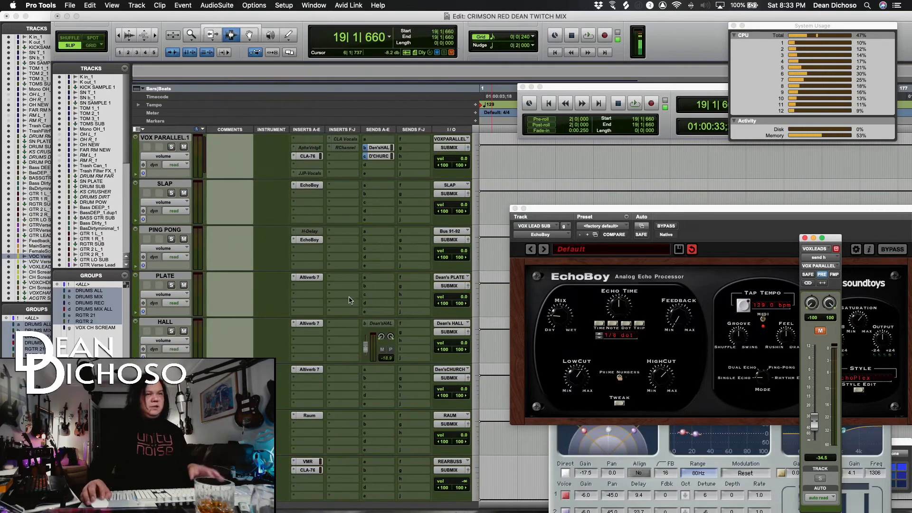
pyautogui.scroll(3, 351, 304)
pyautogui.click(168, 232)
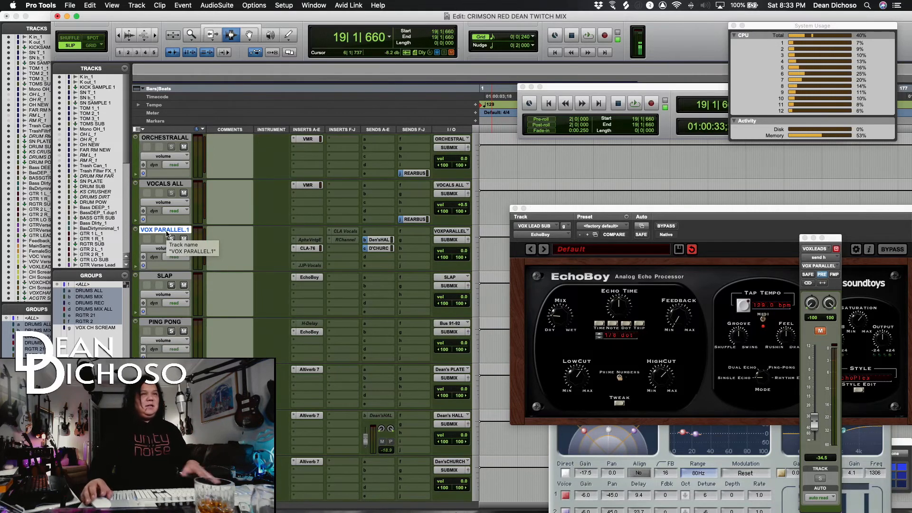
pyautogui.click(307, 248)
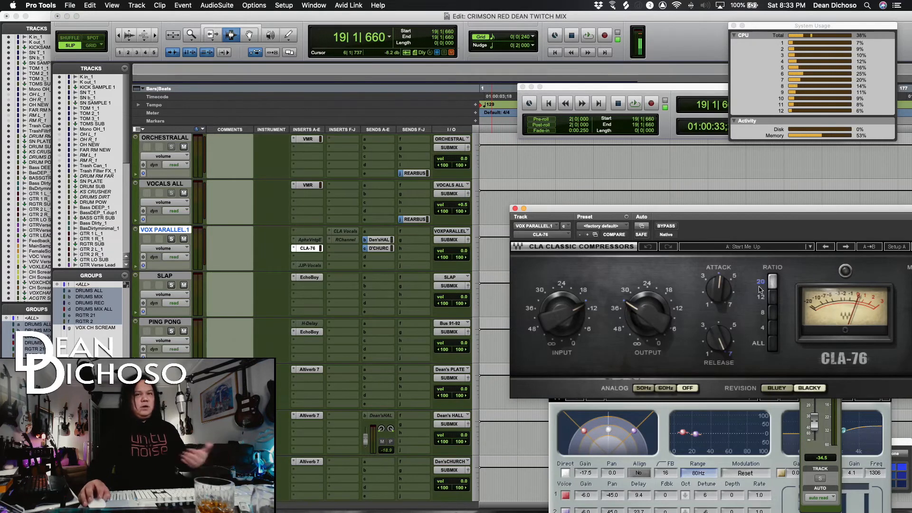
pyautogui.moveTo(727, 293); pyautogui.dragTo(727, 287)
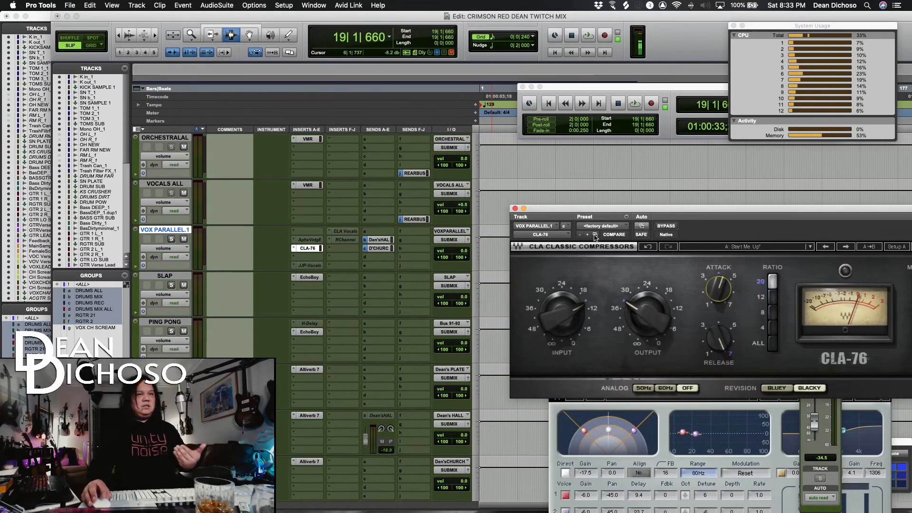
pyautogui.click(516, 209)
# While playing from bar 19, unmute the VOX PARALLEL send on VOX LEAD SUB and lower the bus volume to -22.8.
pyautogui.scroll(5, 516, 211)
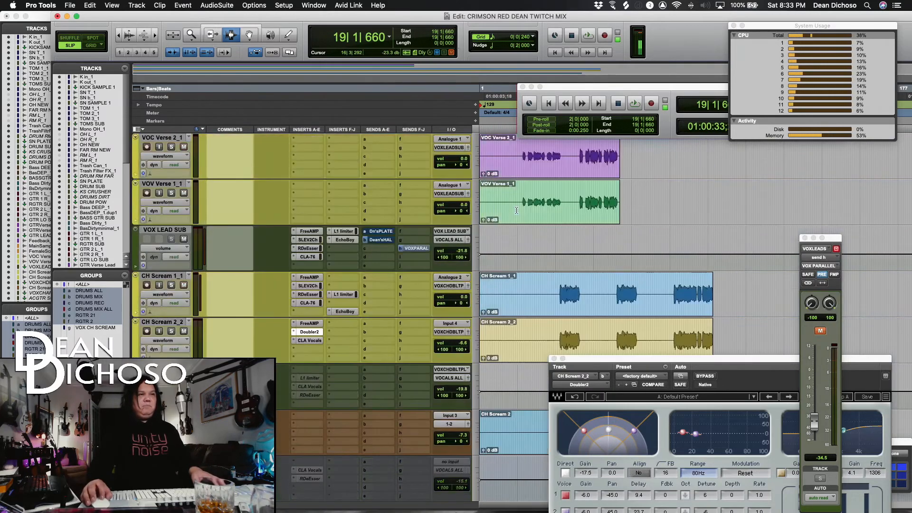
pyautogui.scroll(4, 516, 210)
pyautogui.scroll(-4, 518, 208)
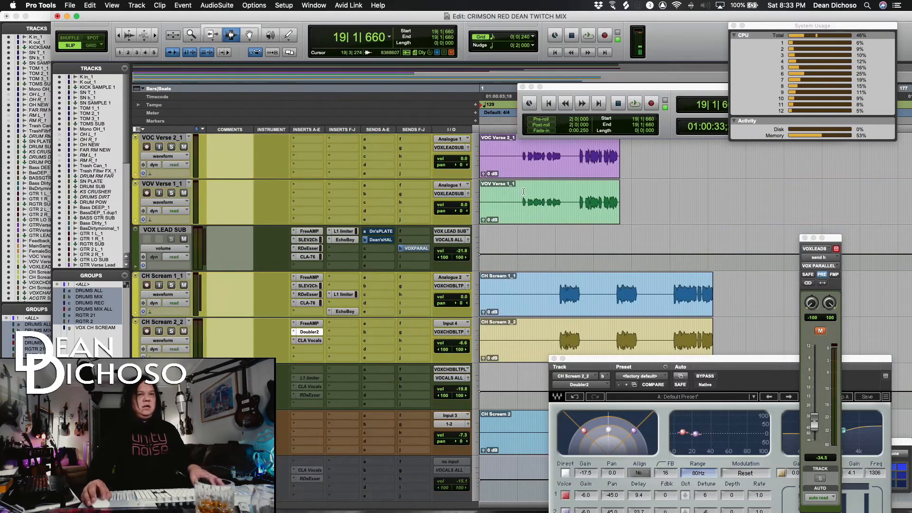
pyautogui.press('space')
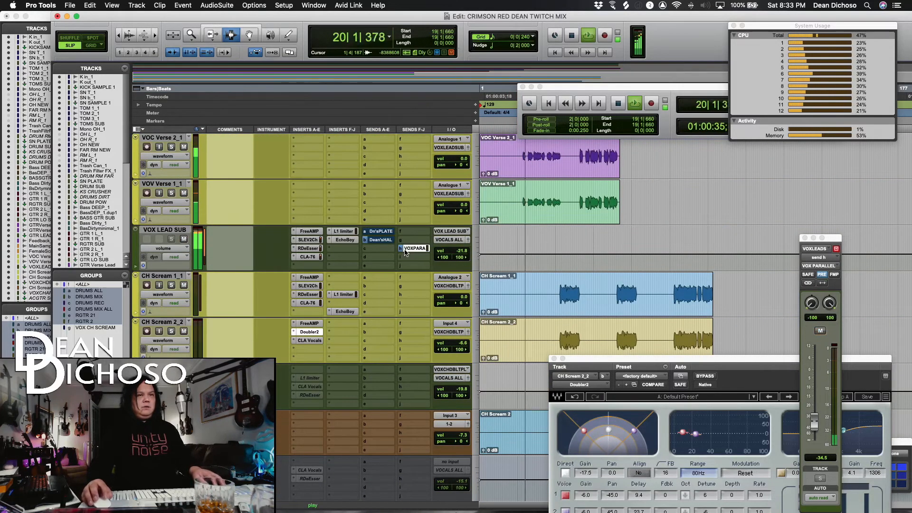
pyautogui.click(407, 249)
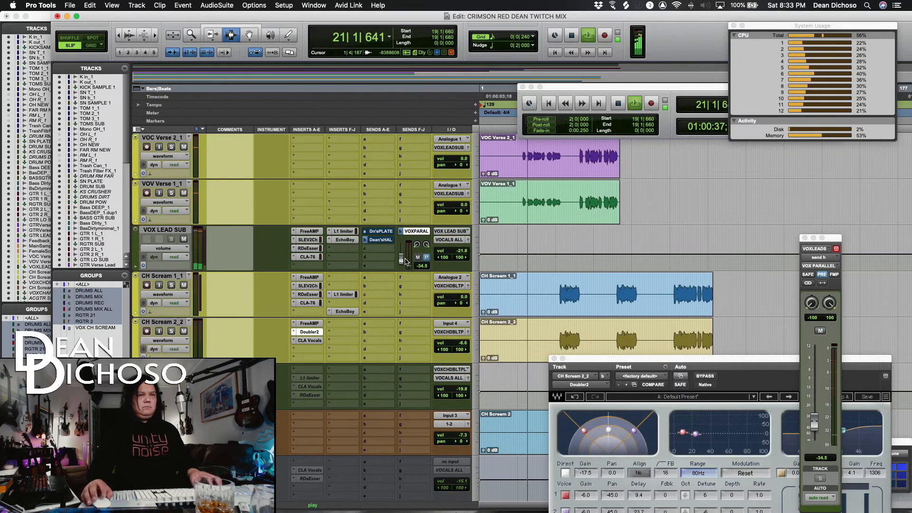
pyautogui.moveTo(459, 255); pyautogui.dragTo(459, 255)
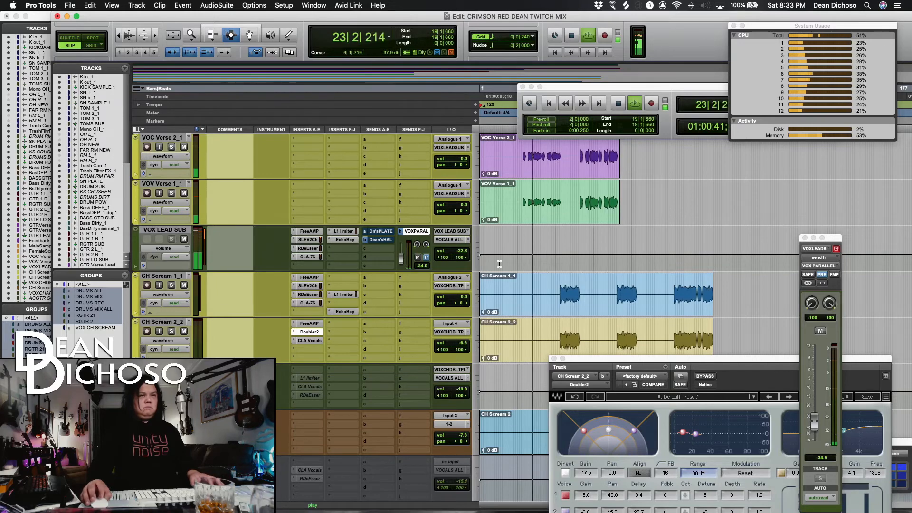
pyautogui.press('space')
# While playing from bar 19, open the SSL EV2 Channel on Bass DEEP_1 and fine-tune its HF and HMF gains.
pyautogui.scroll(8, 499, 265)
pyautogui.scroll(10, 499, 264)
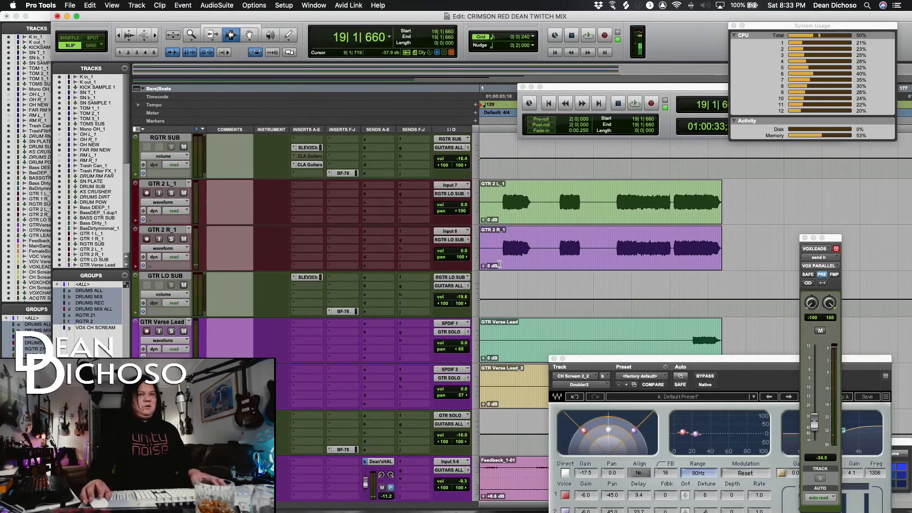
pyautogui.press('space')
pyautogui.scroll(-3, 500, 265)
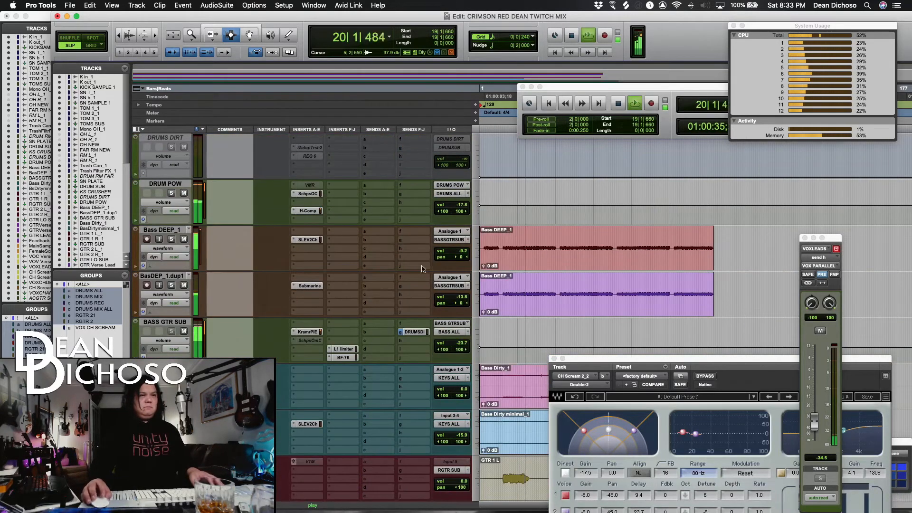
pyautogui.click(312, 241)
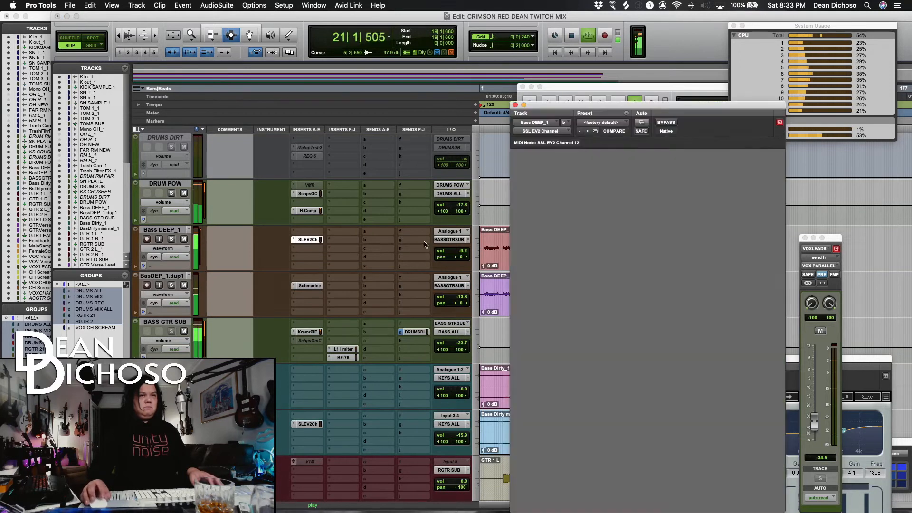
pyautogui.moveTo(635, 298); pyautogui.dragTo(635, 292)
pyautogui.moveTo(627, 240); pyautogui.dragTo(627, 236)
pyautogui.moveTo(626, 298); pyautogui.dragTo(626, 303)
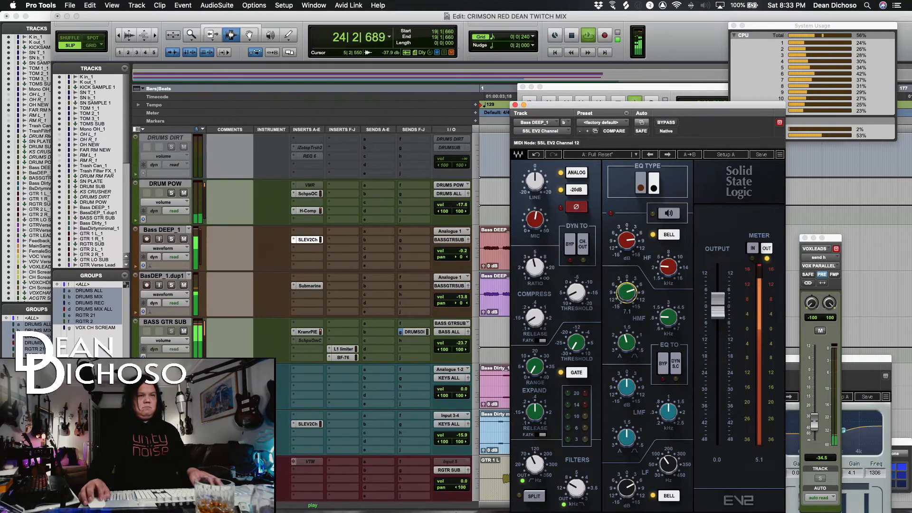
pyautogui.moveTo(627, 241); pyautogui.dragTo(627, 244)
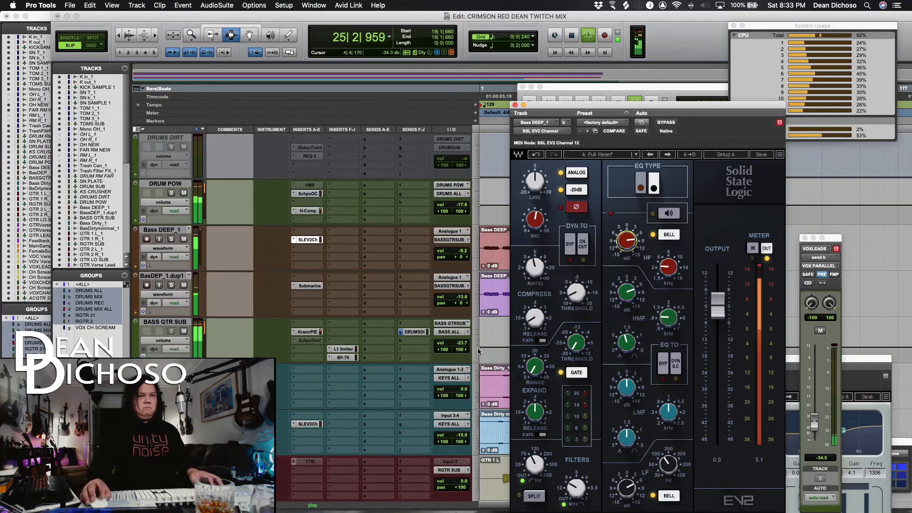
# Lower the BasDEP_1.dup1 volume to -15.2 and close the Bass DEEP_1 channel plug-in.
pyautogui.click(465, 298)
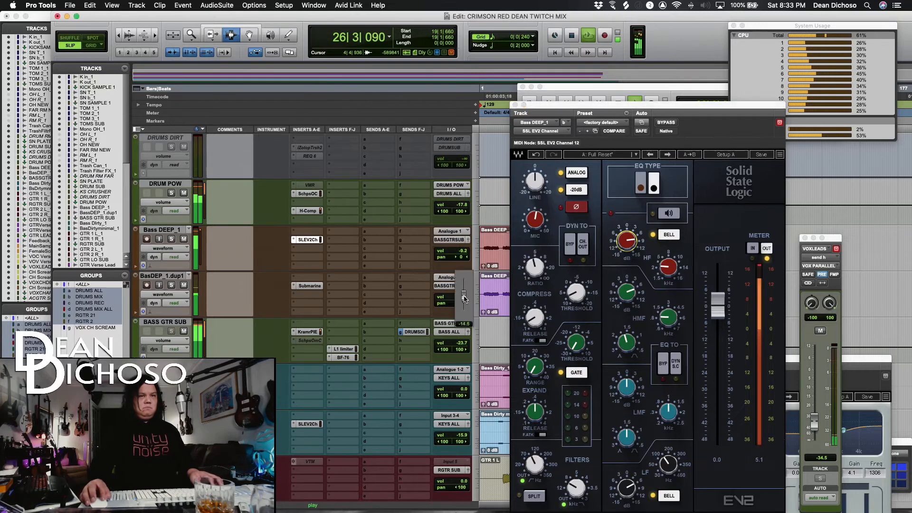
pyautogui.moveTo(465, 299); pyautogui.dragTo(465, 299)
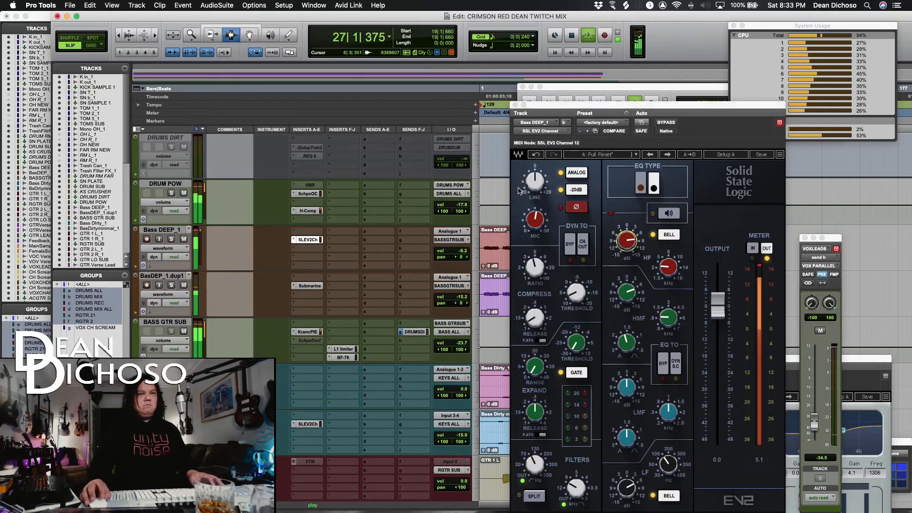
pyautogui.click(515, 105)
# Solo Bass Dirty_1, set its volume to -9.9, and stop playback.
pyautogui.scroll(-3, 538, 238)
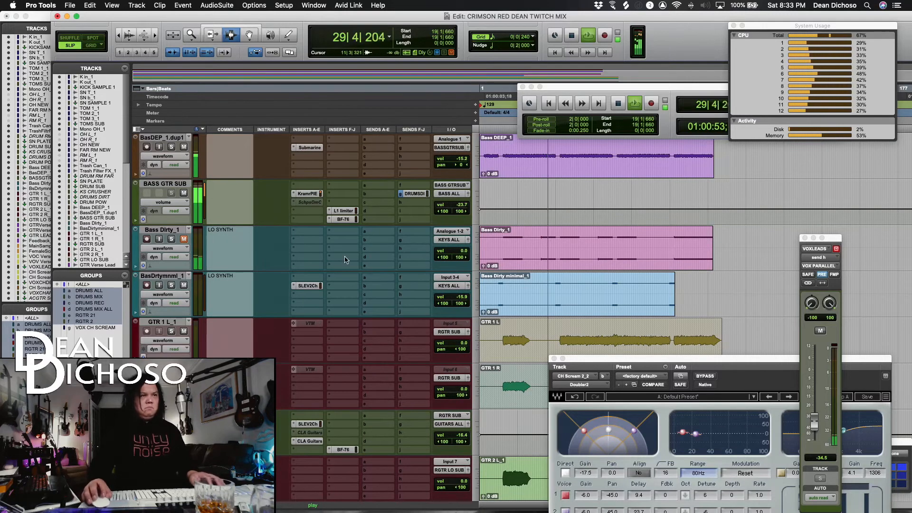
pyautogui.click(171, 239)
pyautogui.moveTo(463, 252); pyautogui.dragTo(463, 260)
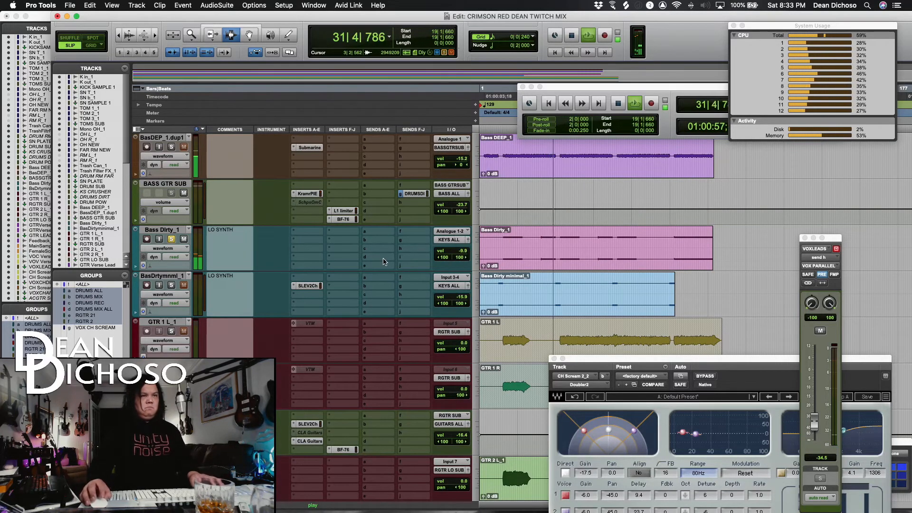
pyautogui.press('space')
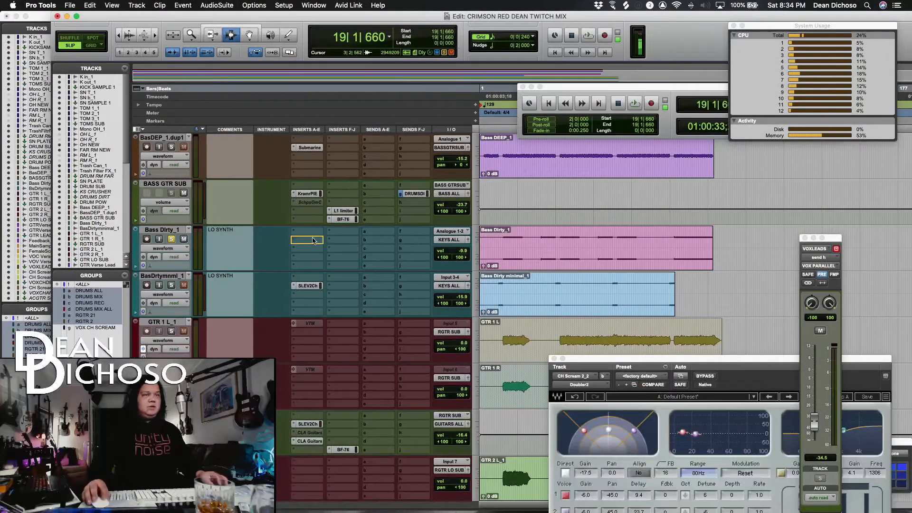
# Add an SSL EV2 Channel to the first insert of Bass Dirty_1, open it, and play the track from bar 28.
pyautogui.moveTo(313, 241); pyautogui.dragTo(313, 241)
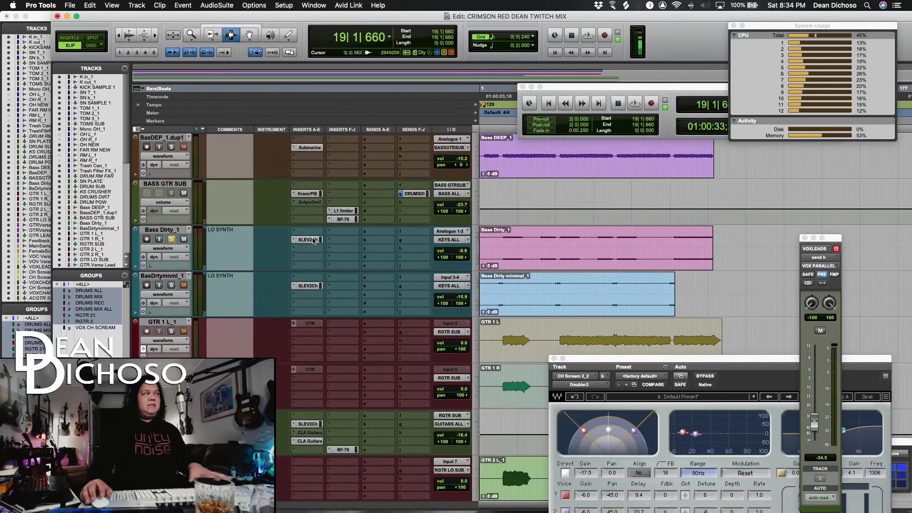
pyautogui.click(308, 240)
pyautogui.press('space')
pyautogui.press('space')
pyautogui.moveTo(602, 106); pyautogui.dragTo(288, 89)
pyautogui.click(545, 243)
pyautogui.press('space')
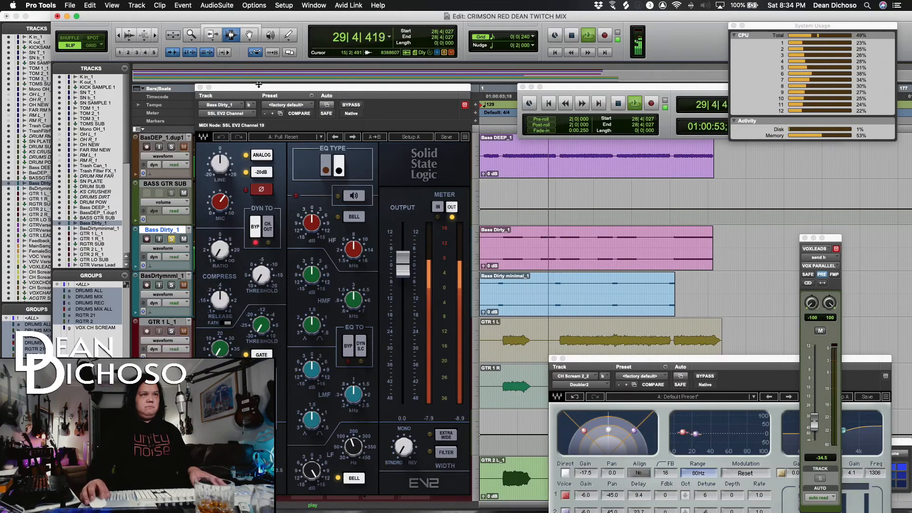
# Compare Bass Dirty_1 with its SSL EV2 Channel bypassed and active, replaying from bar 28.
pyautogui.press('space')
pyautogui.click(357, 109)
pyautogui.click(357, 108)
pyautogui.press('space')
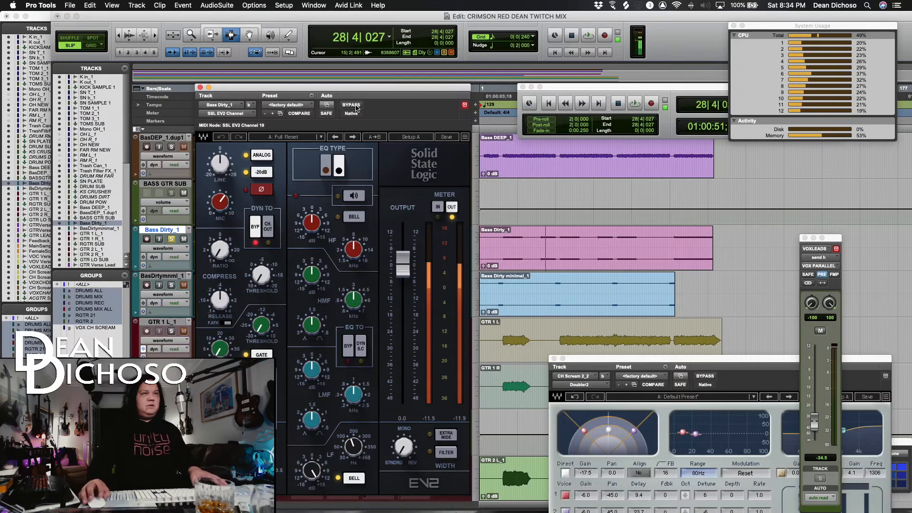
pyautogui.press('space')
pyautogui.click(357, 108)
pyautogui.press('space')
pyautogui.press('space')
# While playing from bar 28, unsolo Bass Dirty_1, lower its volume to -17.9, and close its channel plug-in.
pyautogui.moveTo(332, 88); pyautogui.dragTo(633, 126)
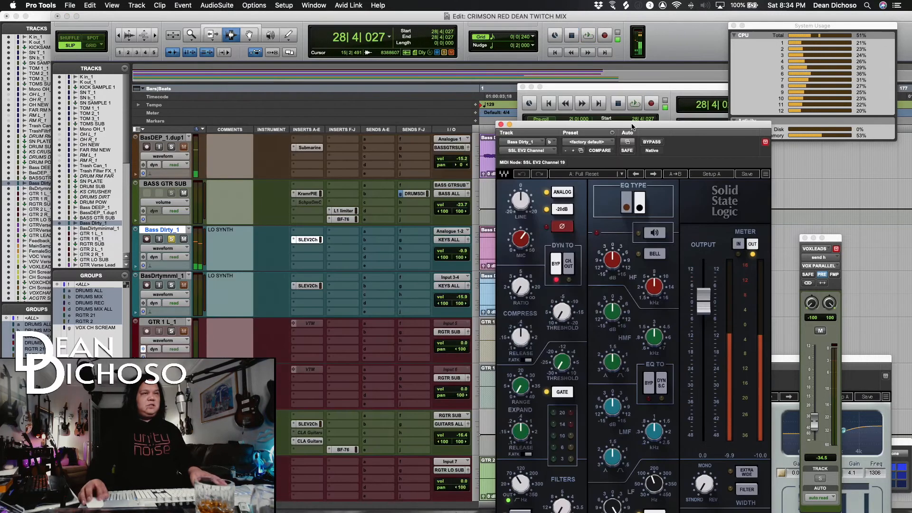
pyautogui.moveTo(463, 251)
pyautogui.mouseDown()
pyautogui.moveTo(462, 264)
pyautogui.moveTo(455, 248)
pyautogui.moveTo(461, 254)
pyautogui.mouseUp()
pyautogui.press('space')
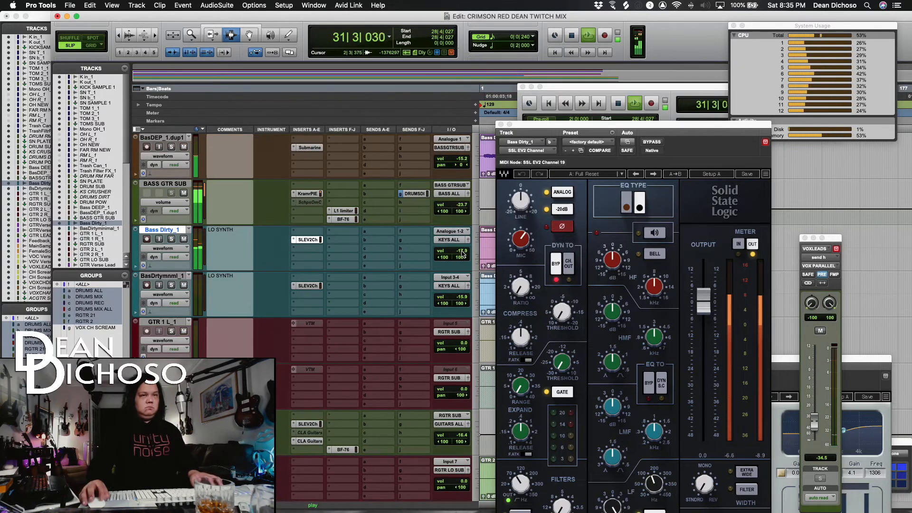
pyautogui.moveTo(462, 253); pyautogui.dragTo(462, 253)
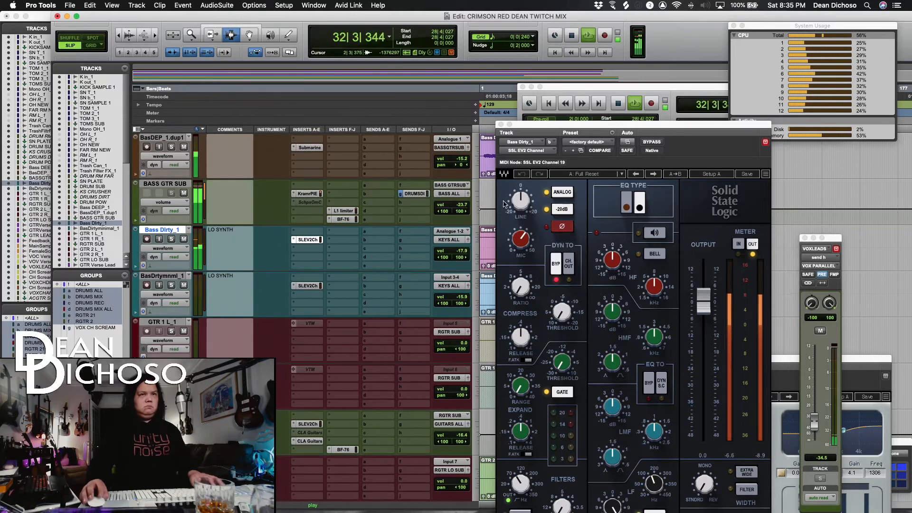
pyautogui.click(500, 124)
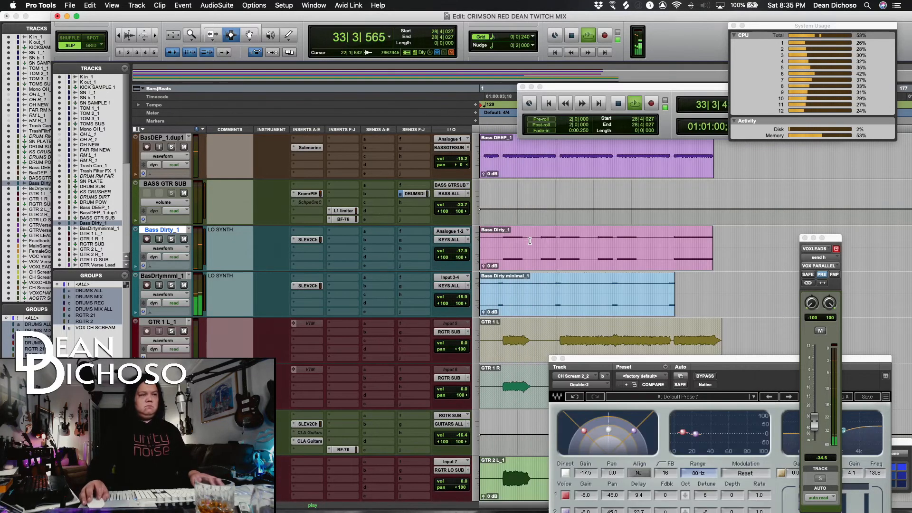
# Select VOX LEAD SUB from bar 41 to bar 65 and trim its volume automation up to -20.3 there.
pyautogui.scroll(2, 530, 241)
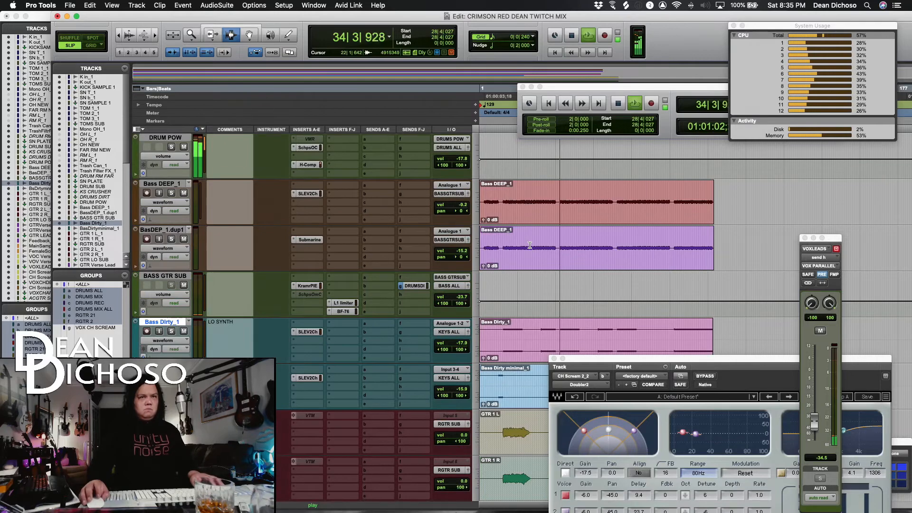
pyautogui.scroll(-8, 531, 248)
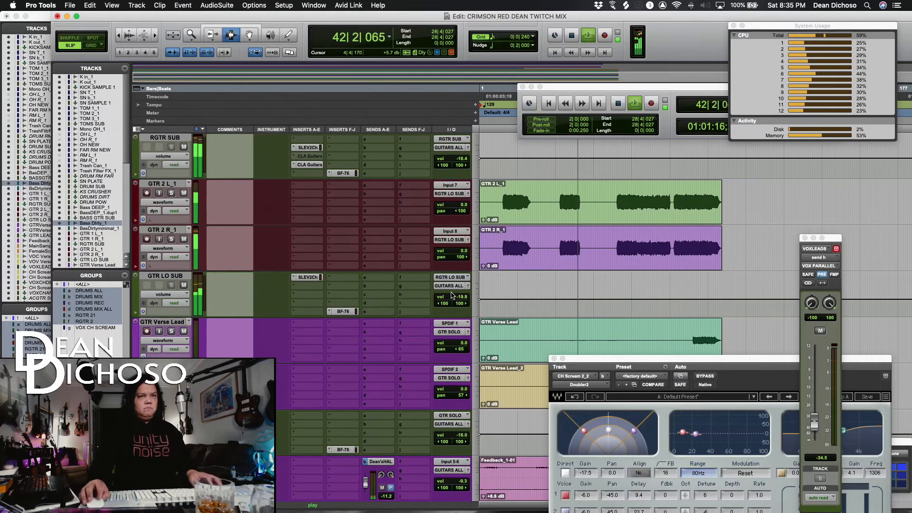
pyautogui.scroll(-12, 458, 291)
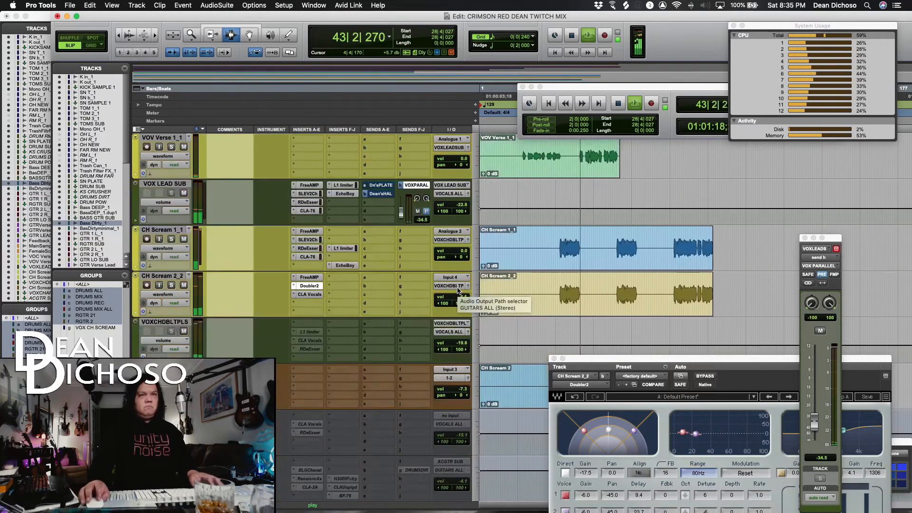
pyautogui.scroll(2, 459, 291)
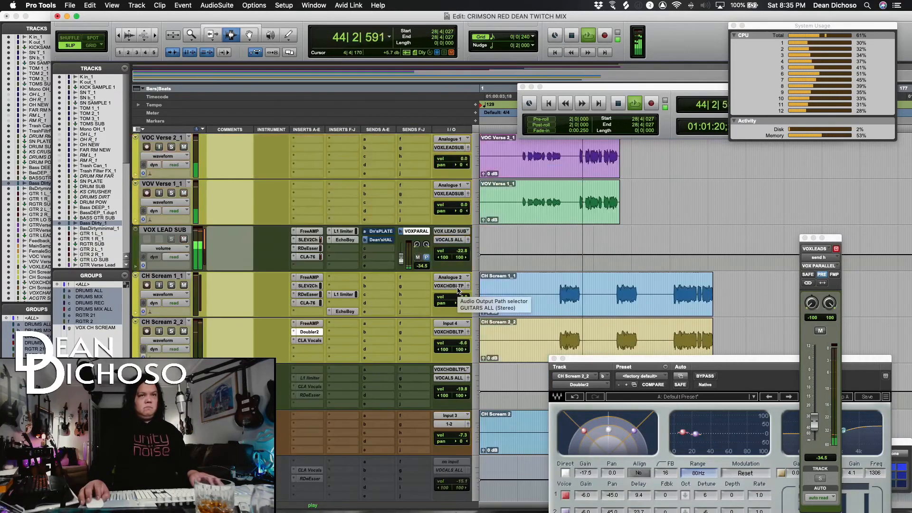
pyautogui.moveTo(576, 250); pyautogui.dragTo(633, 247)
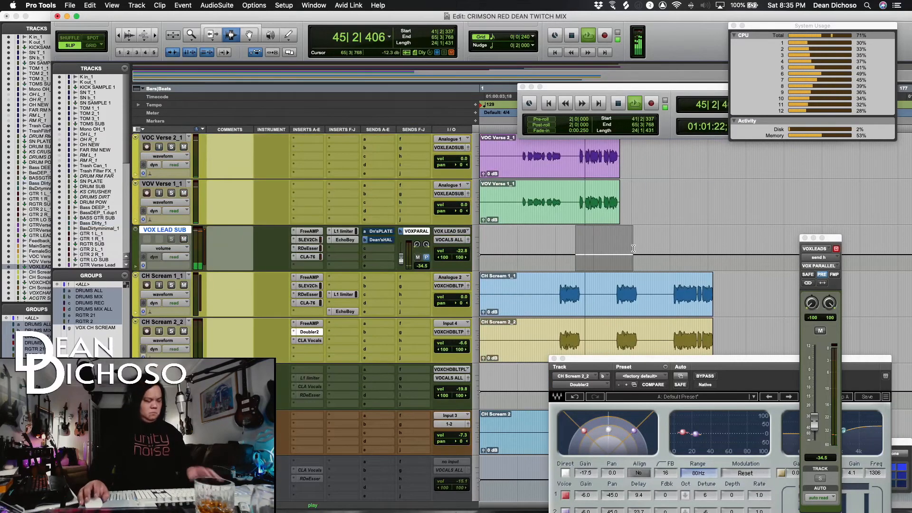
pyautogui.press('space')
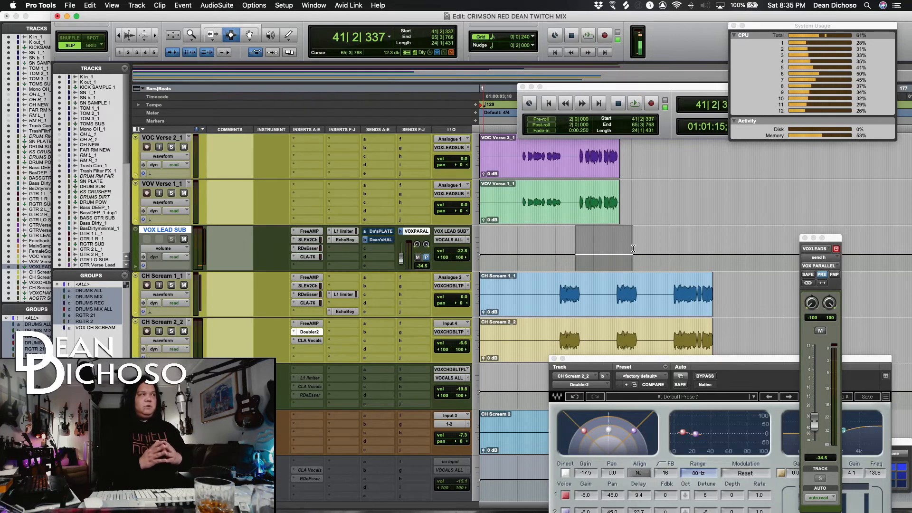
pyautogui.press('F6')
pyautogui.moveTo(600, 243); pyautogui.dragTo(600, 215)
# While playing from bar 41, raise the VOXCHDBLTPLS bus volume to -19.1, and stop playback.
pyautogui.press('space')
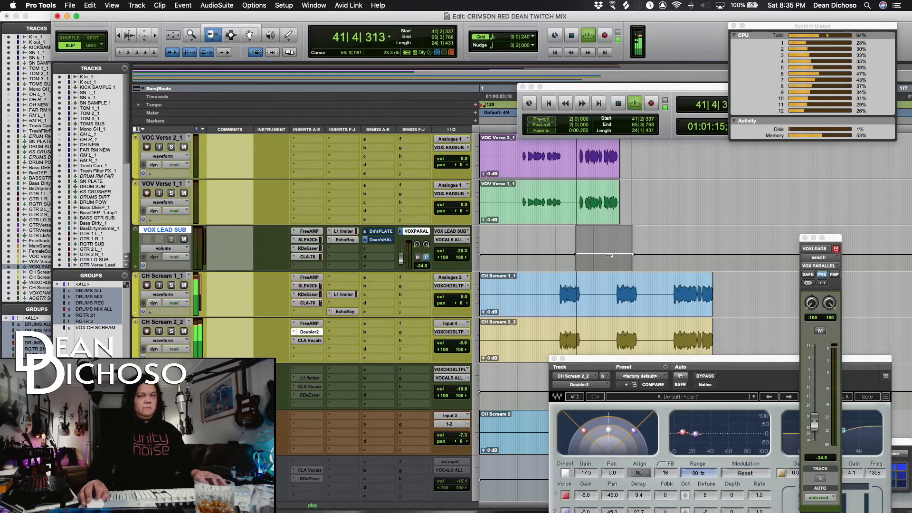
pyautogui.scroll(-3, 469, 300)
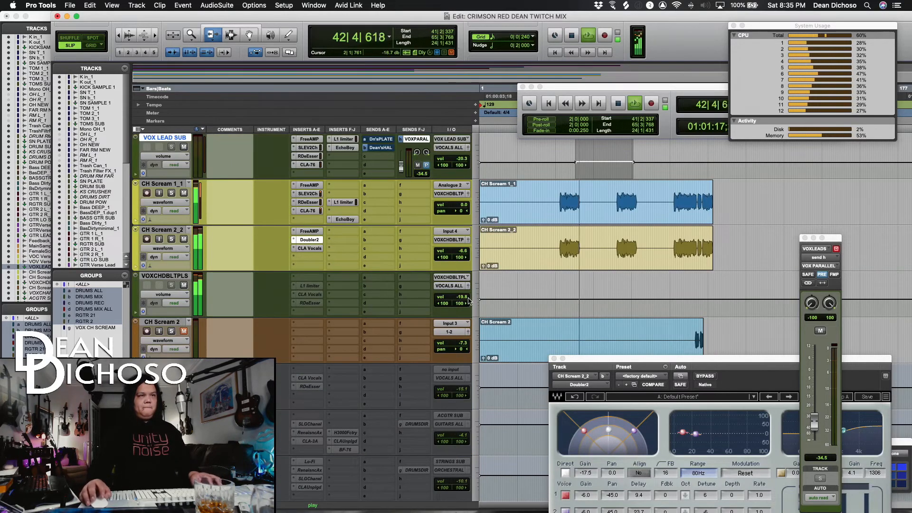
pyautogui.scroll(5, 552, 284)
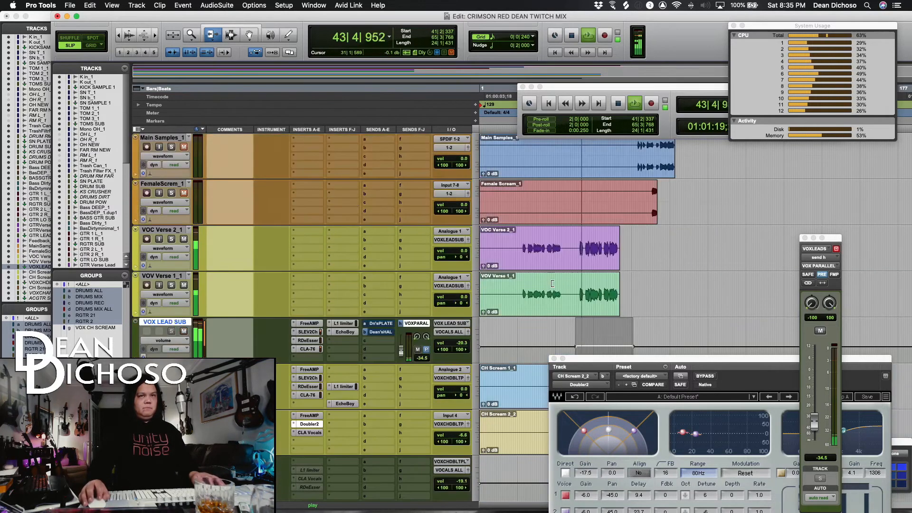
pyautogui.scroll(-1, 553, 284)
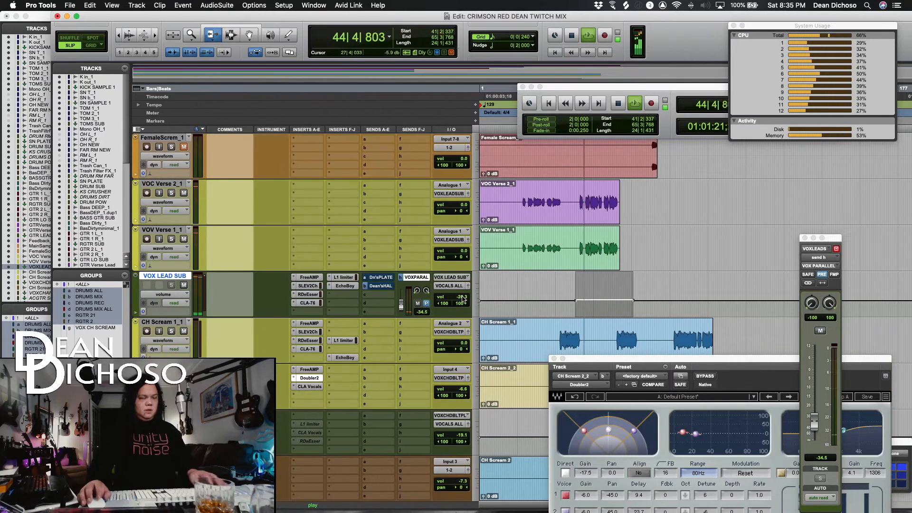
pyautogui.press('space')
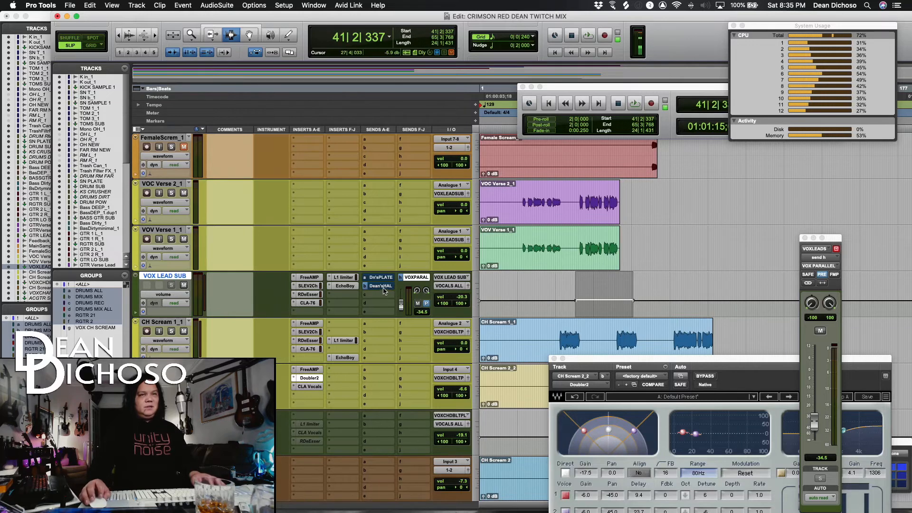
# Open EchoBoy on VOX LEAD SUB, move its window clear of the verse clips, and play from bar 43.
pyautogui.click(344, 286)
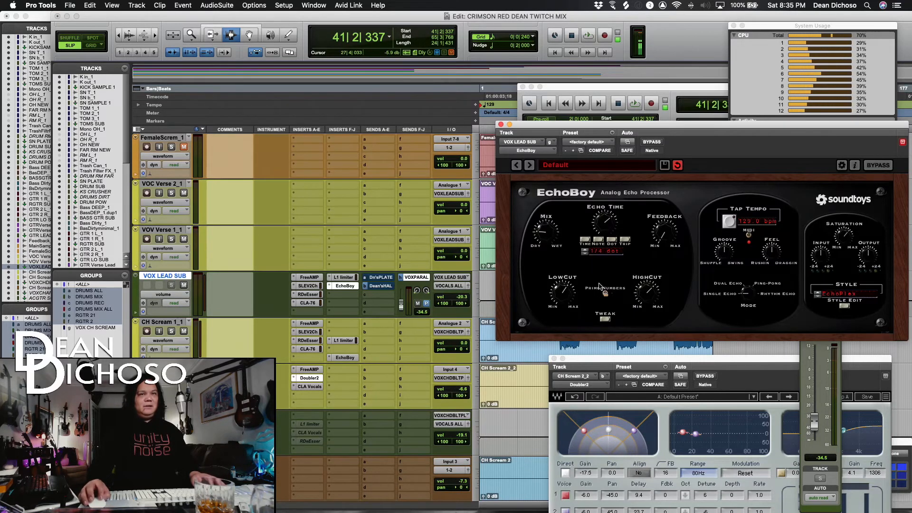
pyautogui.press('space')
pyautogui.press('space')
pyautogui.moveTo(620, 125); pyautogui.dragTo(543, 281)
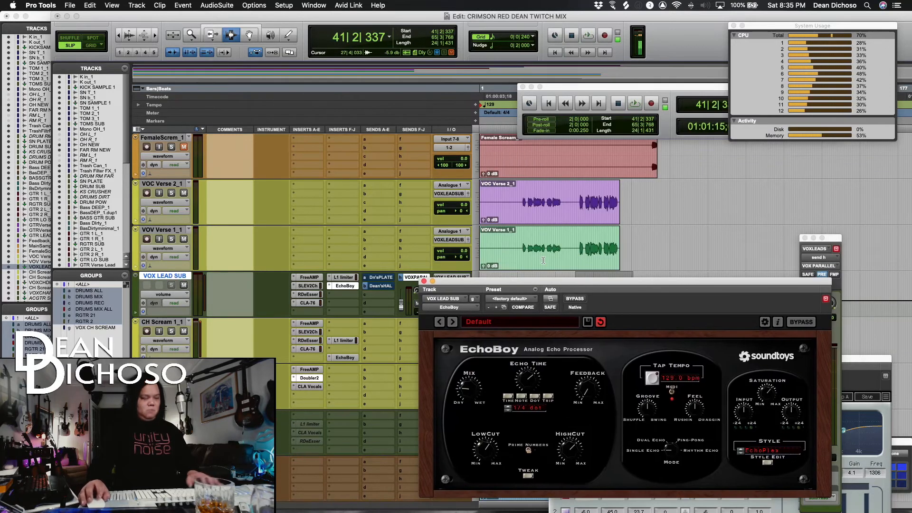
pyautogui.click(579, 241)
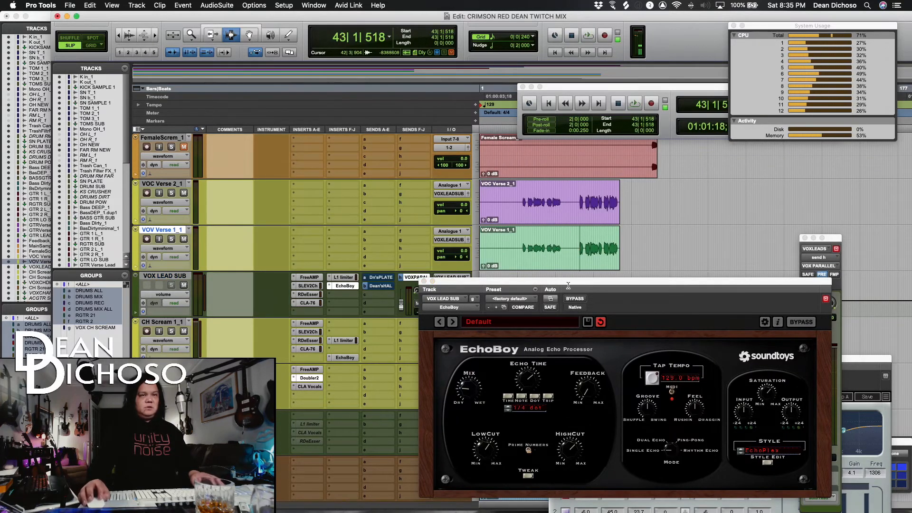
pyautogui.press('space')
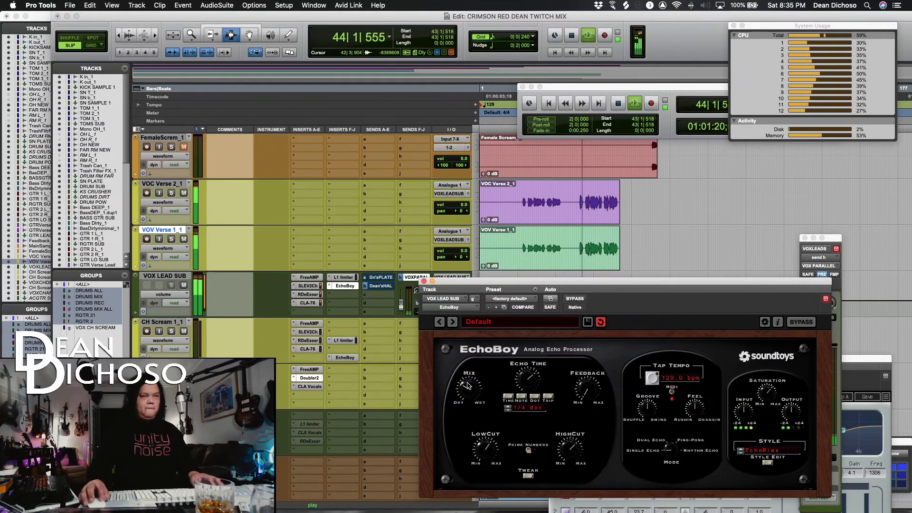
pyautogui.press('space')
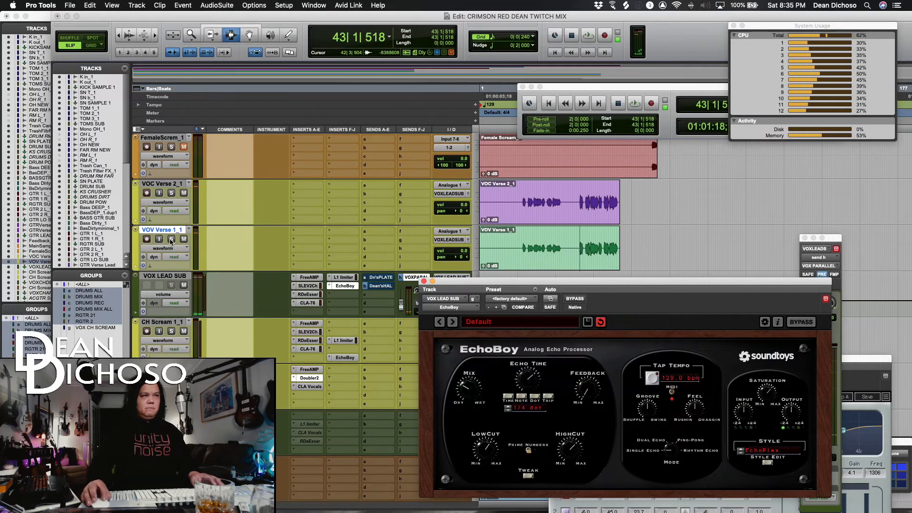
# Solo VOV Verse 1_1 and VOC Verse 2_1, and adjust the EchoBoy mix while playing from bar 43.
pyautogui.click(173, 240)
pyautogui.press('space')
pyautogui.click(172, 193)
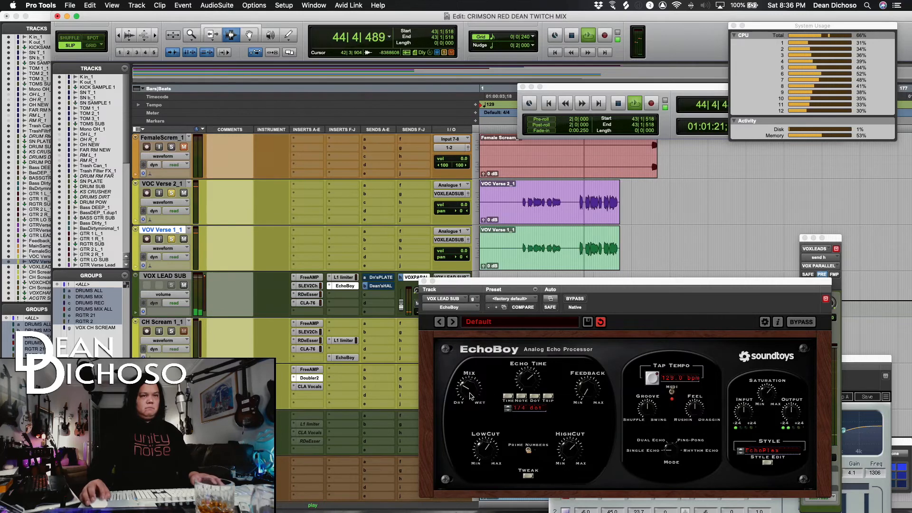
pyautogui.press('space')
pyautogui.moveTo(470, 394); pyautogui.dragTo(470, 386)
pyautogui.press('space')
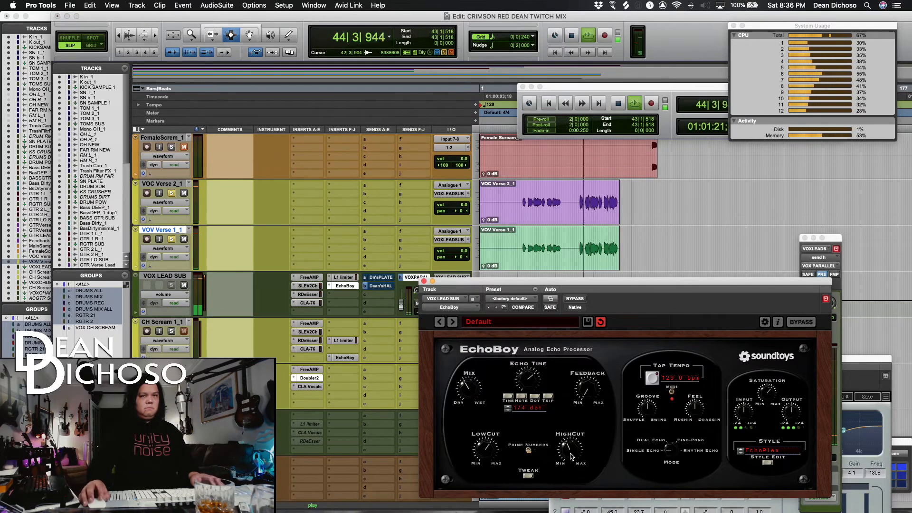
# Try 1/8 dot, 1/4 dot and millisecond echo times in EchoBoy while playing from bar 43, and settle on 1/4 note.
pyautogui.press('space')
pyautogui.press('space')
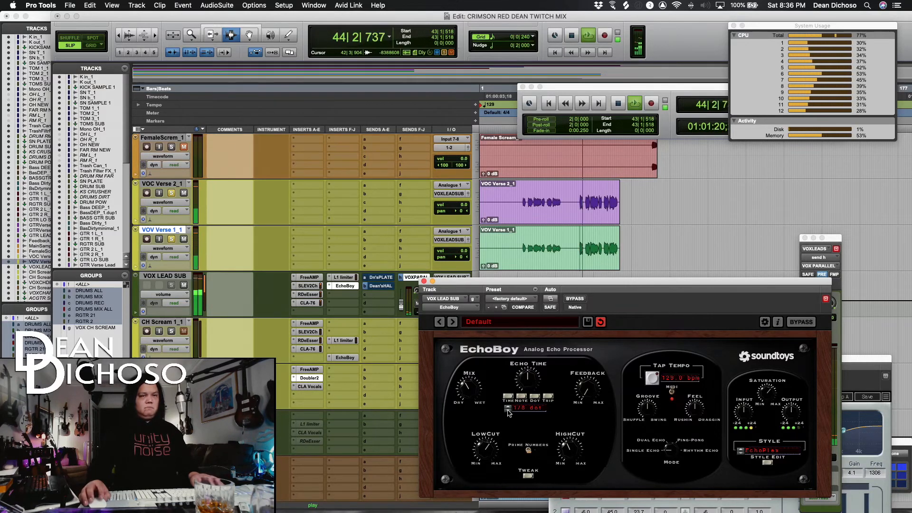
pyautogui.click(507, 408)
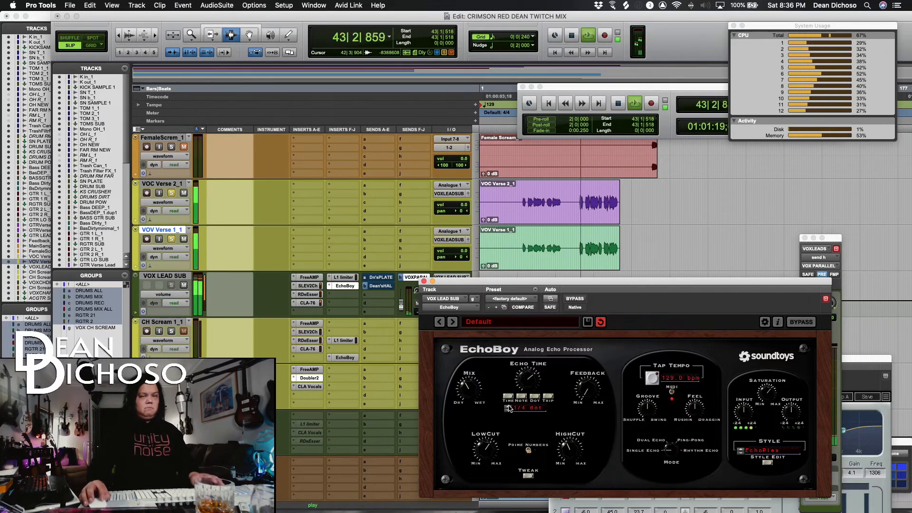
pyautogui.press('space')
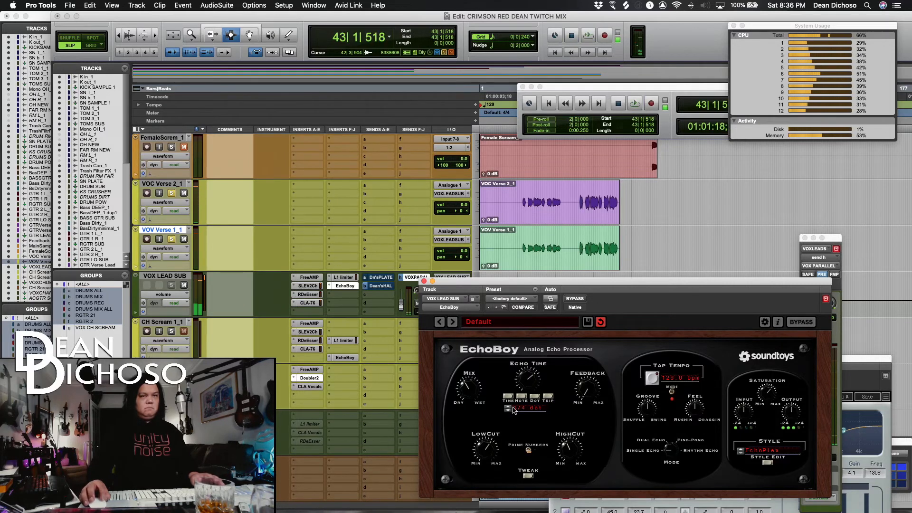
pyautogui.click(508, 398)
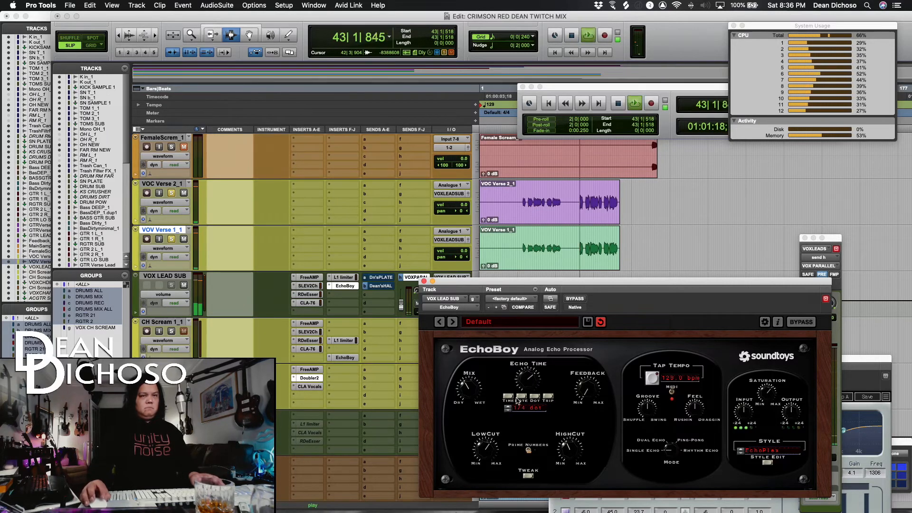
pyautogui.press('space')
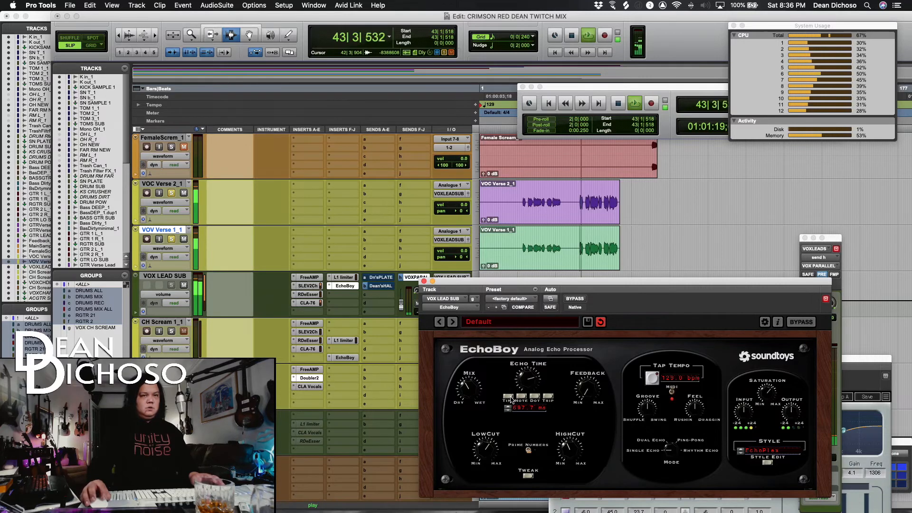
pyautogui.press('space')
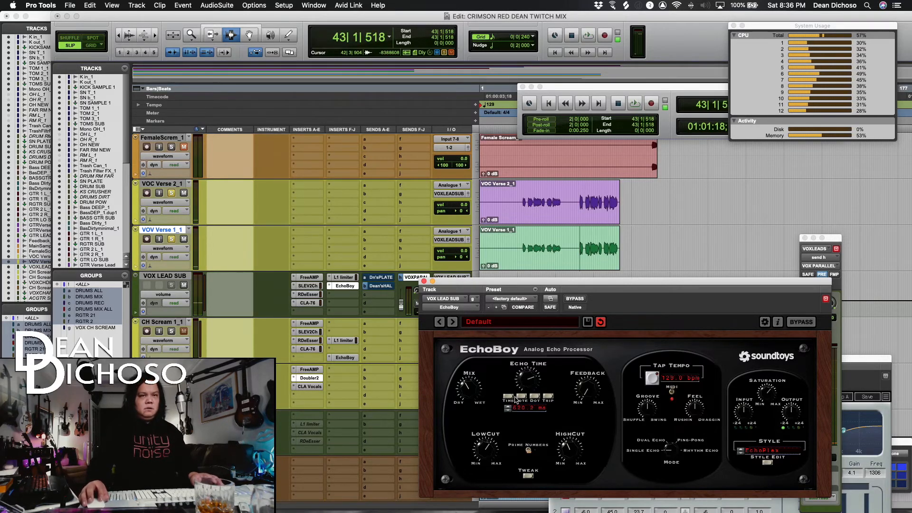
pyautogui.press('space')
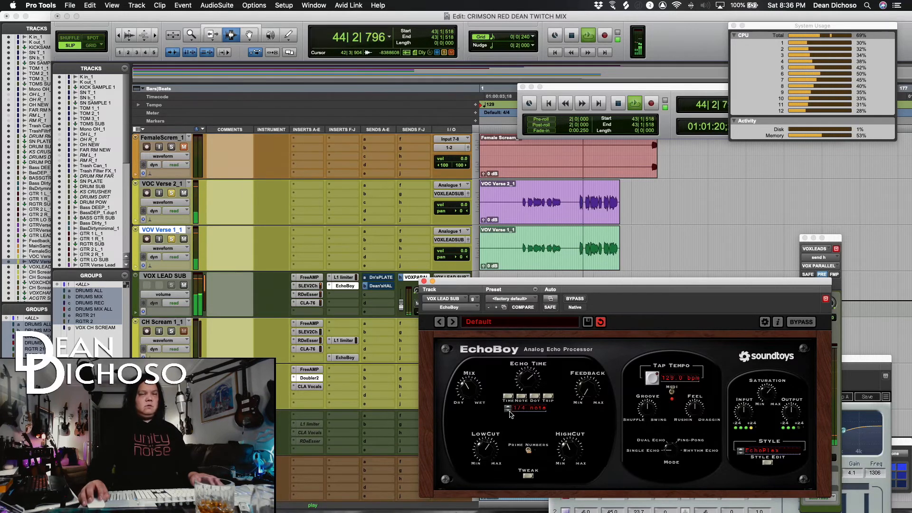
# Unsolo VOV Verse 1_1 and VOC Verse 2_1, and check the EchoBoy mix against the full band.
pyautogui.click(171, 239)
pyautogui.click(171, 193)
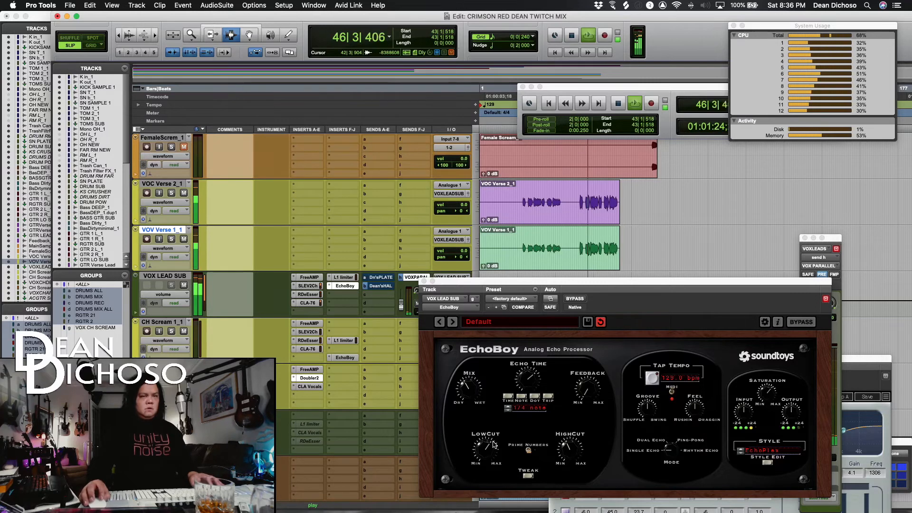
pyautogui.click(472, 389)
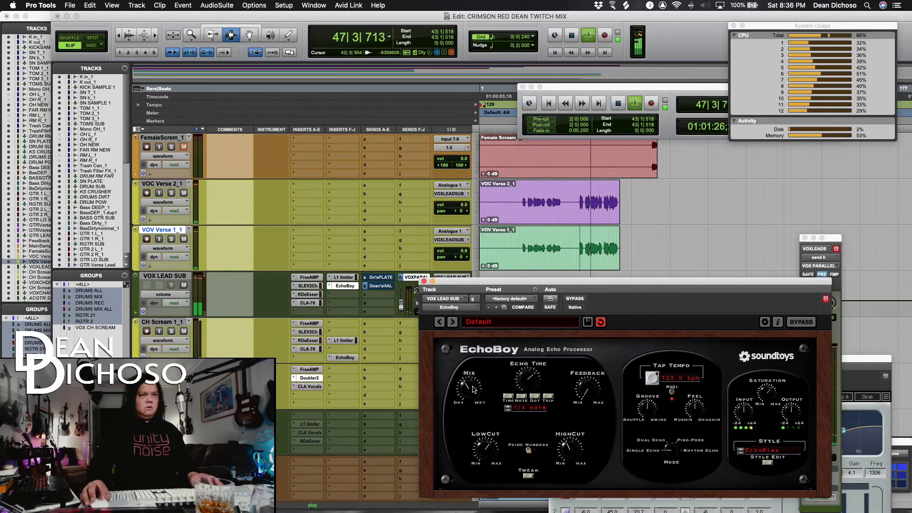
pyautogui.press('space')
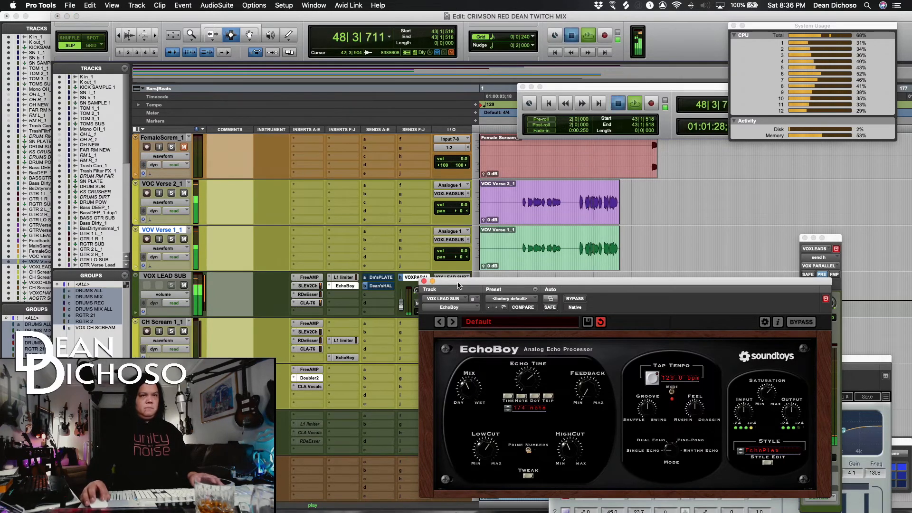
# Move EchoBoy off the track output controls and try a different VOX LEAD SUB volume while playing from bar 43.
pyautogui.moveTo(458, 285); pyautogui.dragTo(563, 286)
pyautogui.press('space')
pyautogui.click(460, 298)
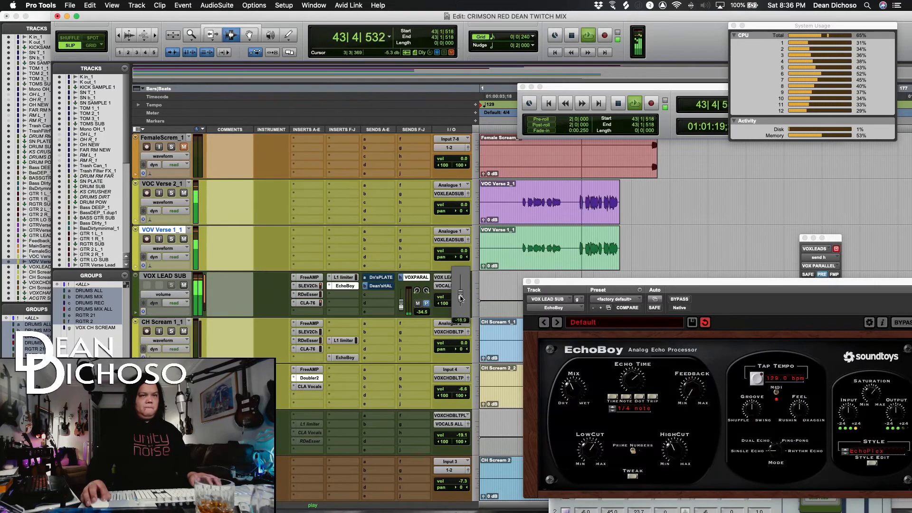
pyautogui.moveTo(461, 298); pyautogui.dragTo(460, 300)
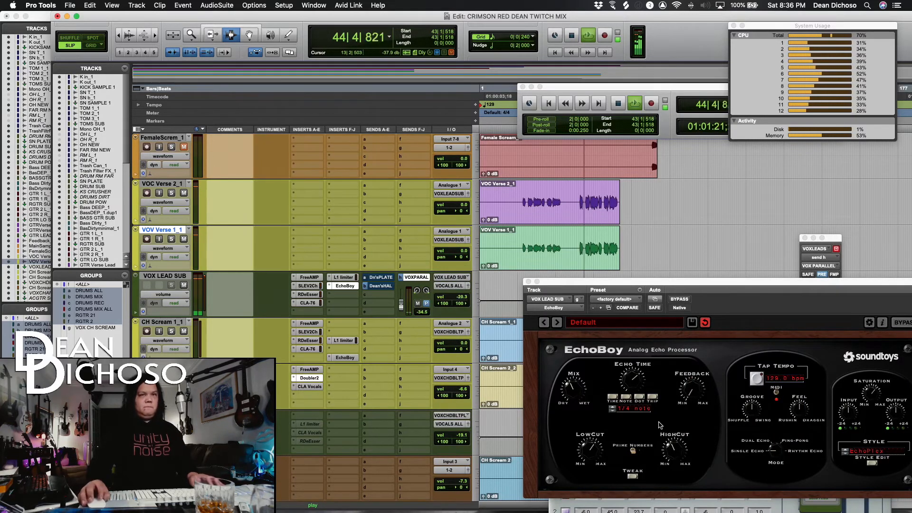
# Play from bar 19, move EchoBoy below the automation lane, and trim VOX LEAD SUB's volume automation there to -22.6.
pyautogui.press('space')
pyautogui.click(524, 248)
pyautogui.press('space')
pyautogui.moveTo(552, 285); pyautogui.dragTo(572, 334)
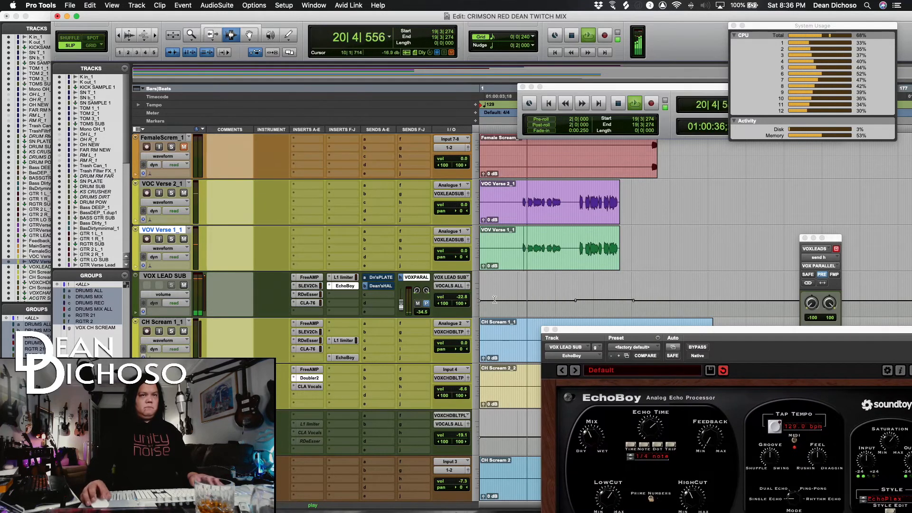
pyautogui.press('F6')
pyautogui.moveTo(584, 298); pyautogui.dragTo(584, 297)
pyautogui.press('space')
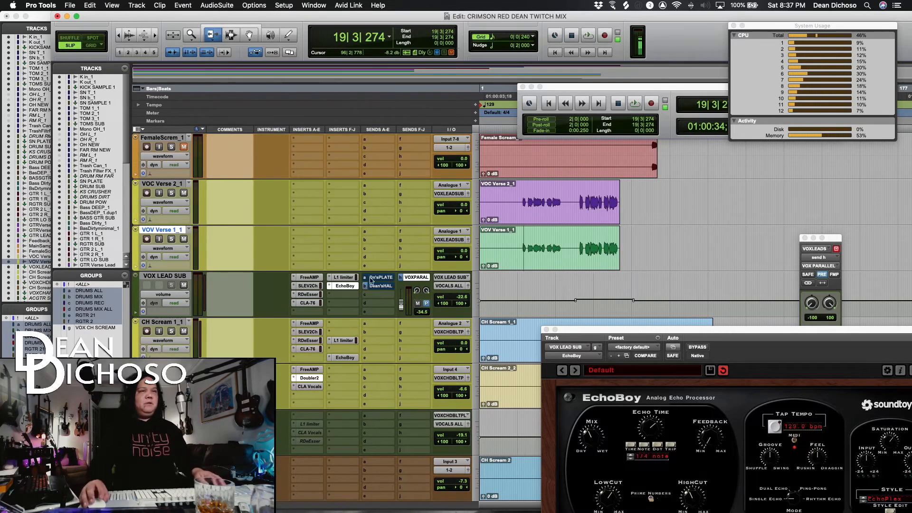
# Show the Dean'sHAL send on VOX LEAD SUB and lower it to -27.4 while playing from bar 19.
pyautogui.click(373, 286)
pyautogui.press('space')
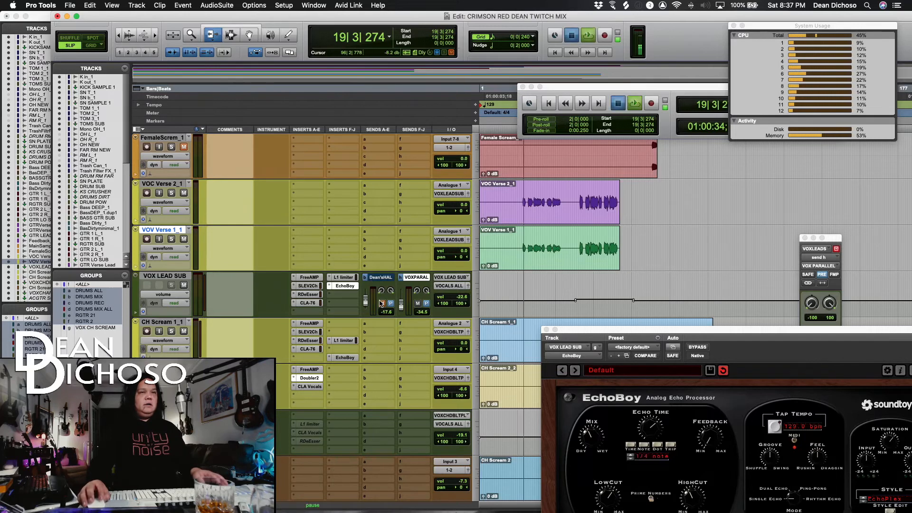
pyautogui.moveTo(365, 303)
pyautogui.mouseDown()
pyautogui.moveTo(365, 315)
pyautogui.moveTo(367, 305)
pyautogui.mouseUp()
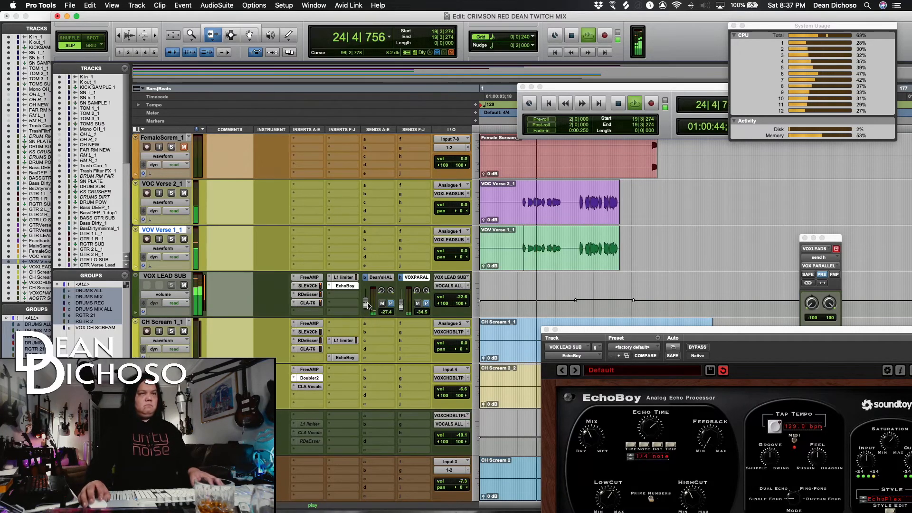
pyautogui.press('space')
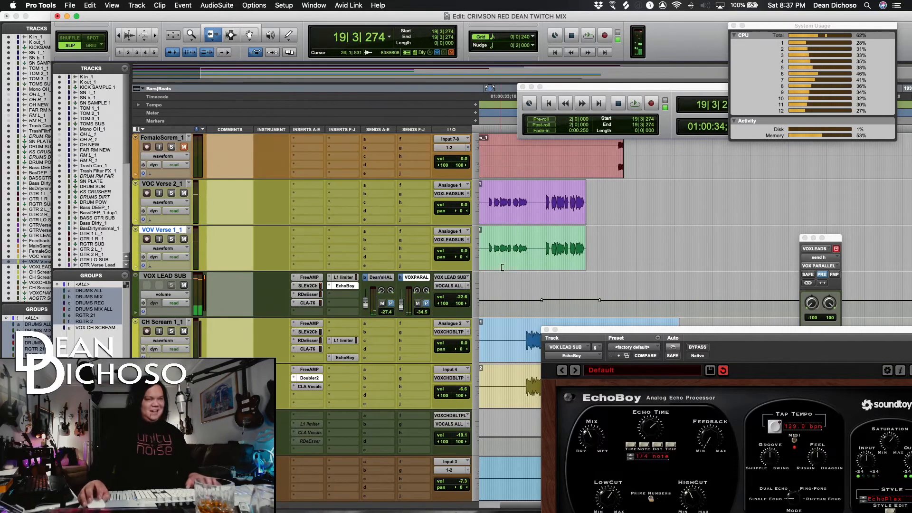
# Audition the first lead verse vocal from bar 25 and again from bar 23.
pyautogui.press('F6')
pyautogui.click(504, 254)
pyautogui.press('space')
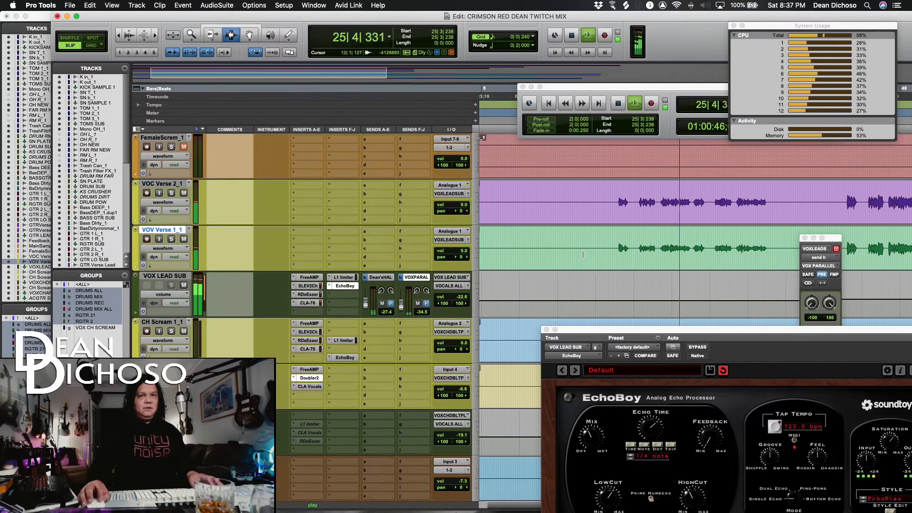
pyautogui.press('space')
pyautogui.click(659, 247)
pyautogui.press('space')
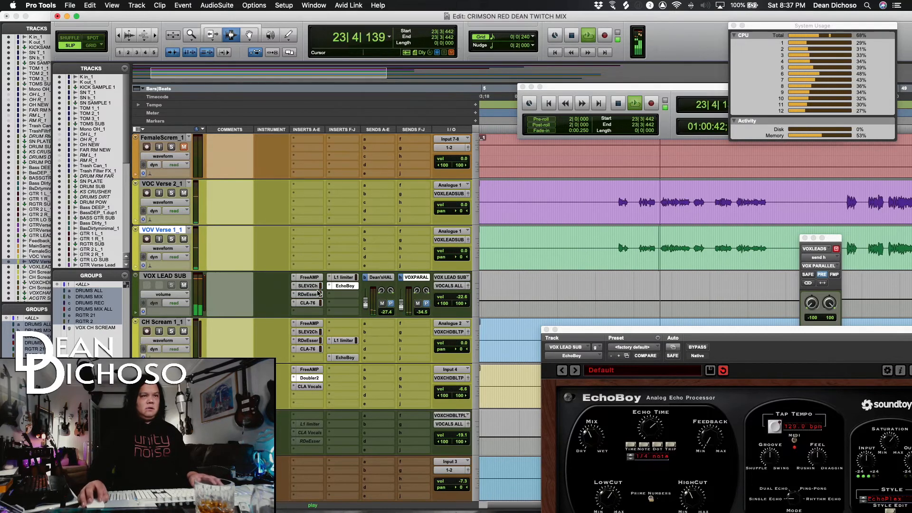
# Set the RDeEsser on VOX LEAD SUB to a -25.9 threshold and -17.3 range during playback, and close it.
pyautogui.click(318, 294)
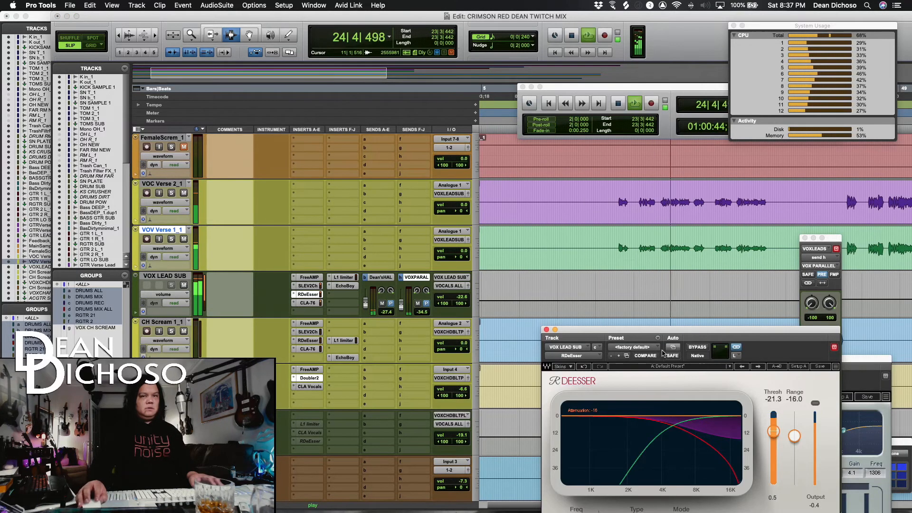
pyautogui.press('space')
pyautogui.press('space')
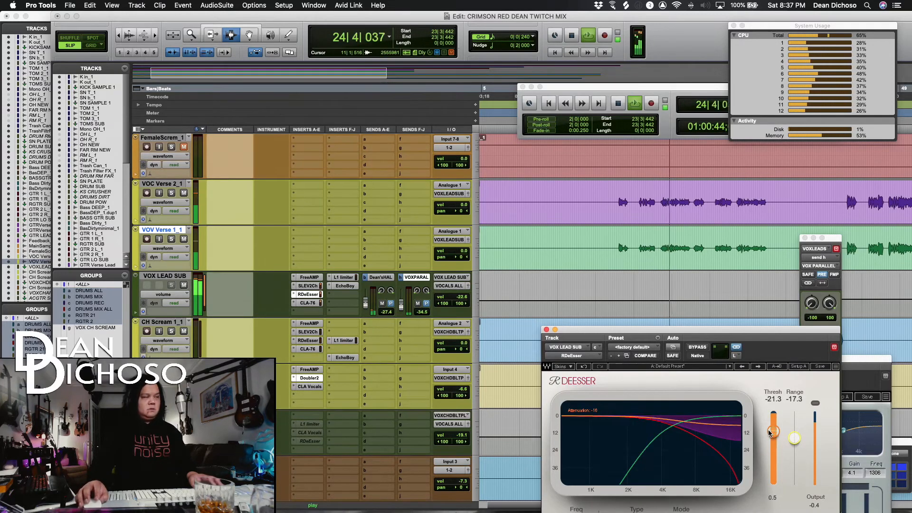
pyautogui.press('space')
pyautogui.moveTo(772, 432); pyautogui.dragTo(771, 442)
pyautogui.press('space')
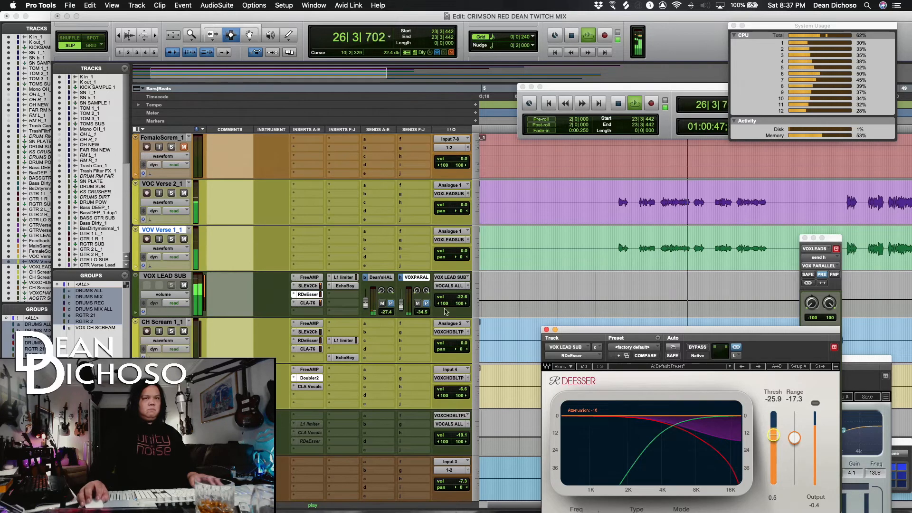
pyautogui.click(547, 329)
# Check the feedback and sample tracks above the vocals, and play the VOX LEAD SUB verse from bar 28.
pyautogui.hscroll(5, 546, 332)
pyautogui.scroll(3, 546, 332)
pyautogui.scroll(3, 380, 290)
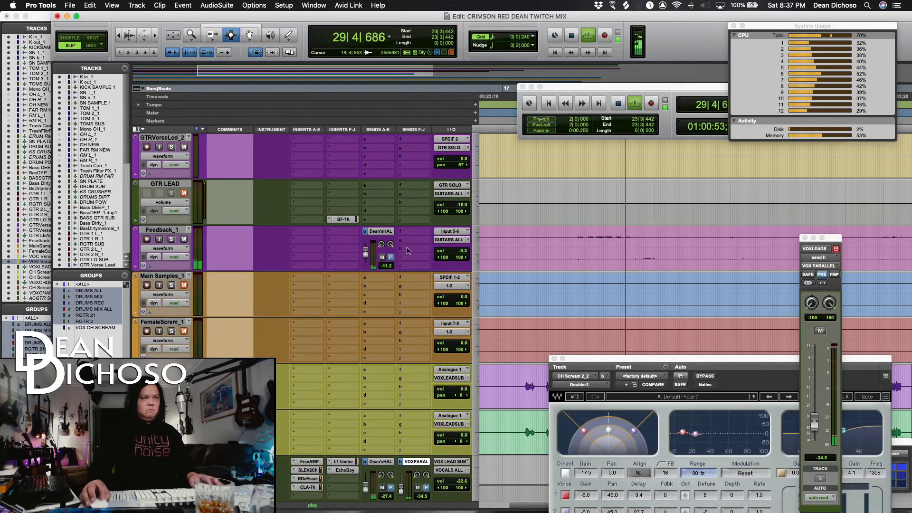
pyautogui.press('r')
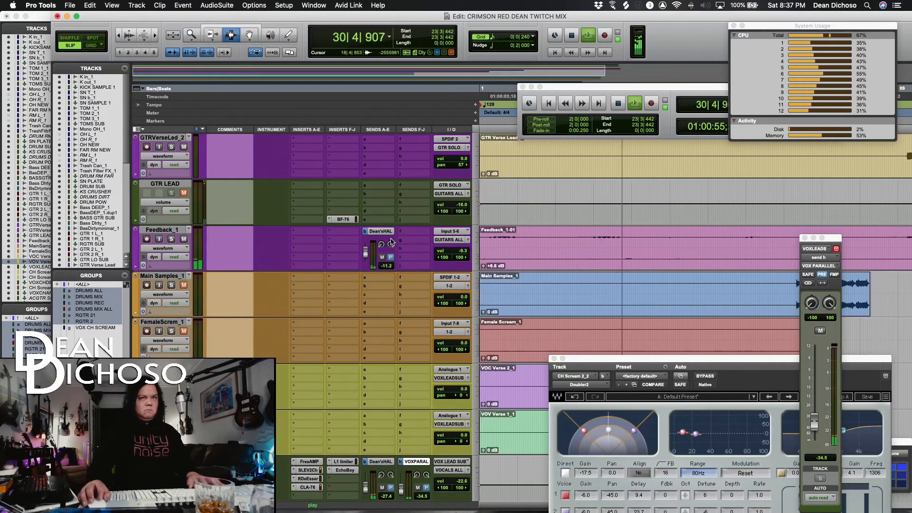
pyautogui.press('r')
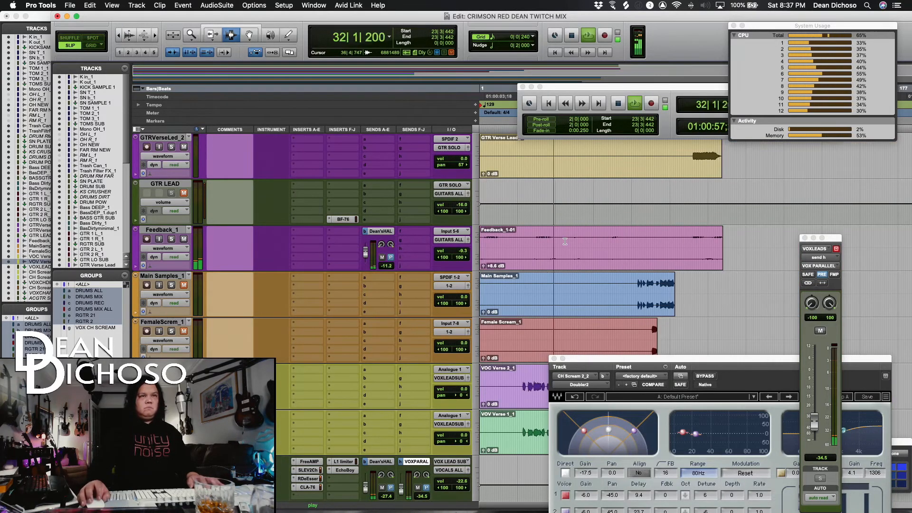
pyautogui.scroll(-5, 565, 241)
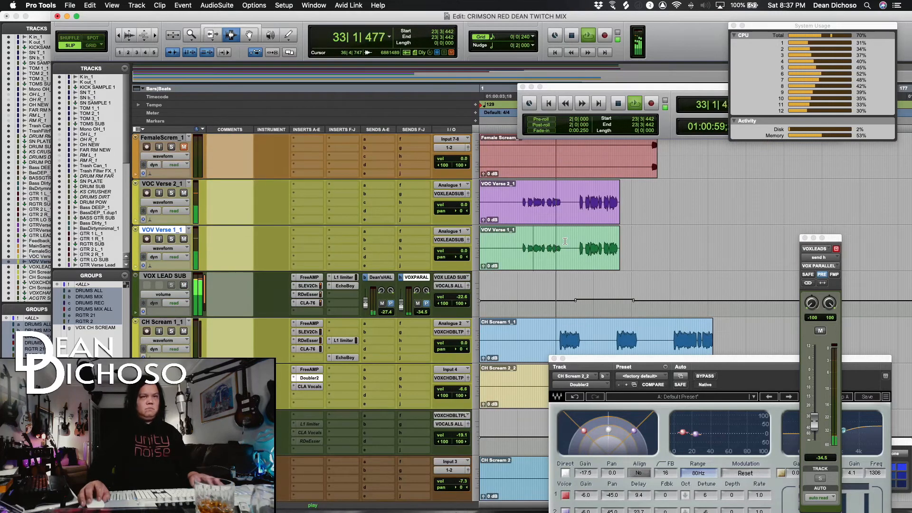
pyautogui.click(569, 293)
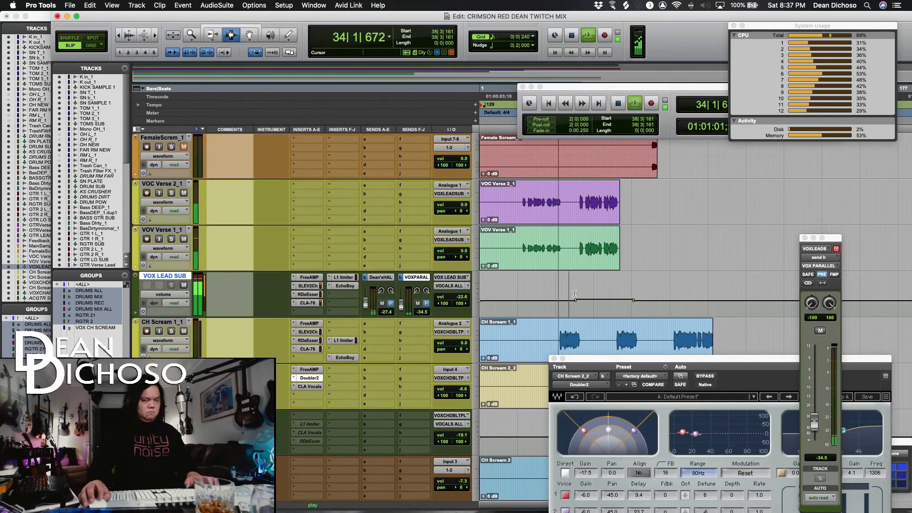
pyautogui.press('t')
pyautogui.press('t')
pyautogui.press('space')
pyautogui.click(663, 298)
pyautogui.press('space')
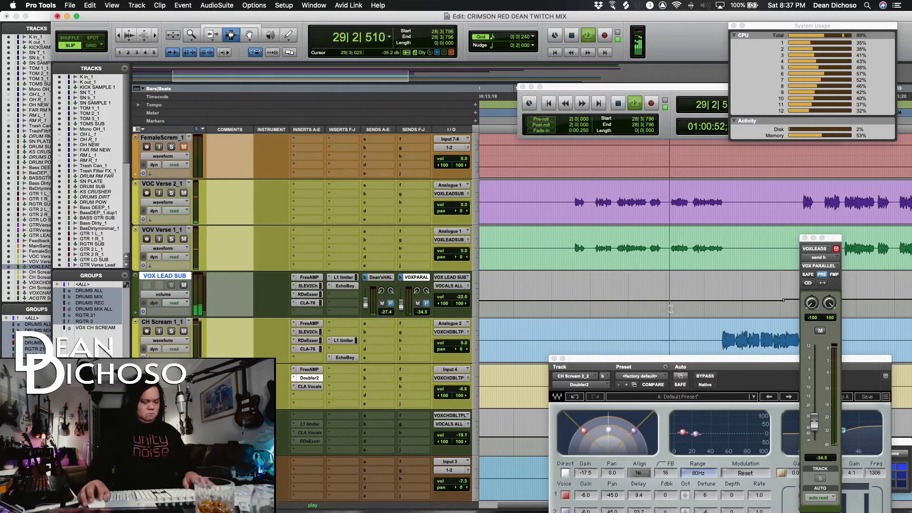
# Replay the lead verse vocals from earlier points in the phrase, ending with bar 24.
pyautogui.press('space')
pyautogui.press('F6')
pyautogui.click(648, 280)
pyautogui.press('space')
pyautogui.press('space')
pyautogui.click(627, 279)
pyautogui.press('space')
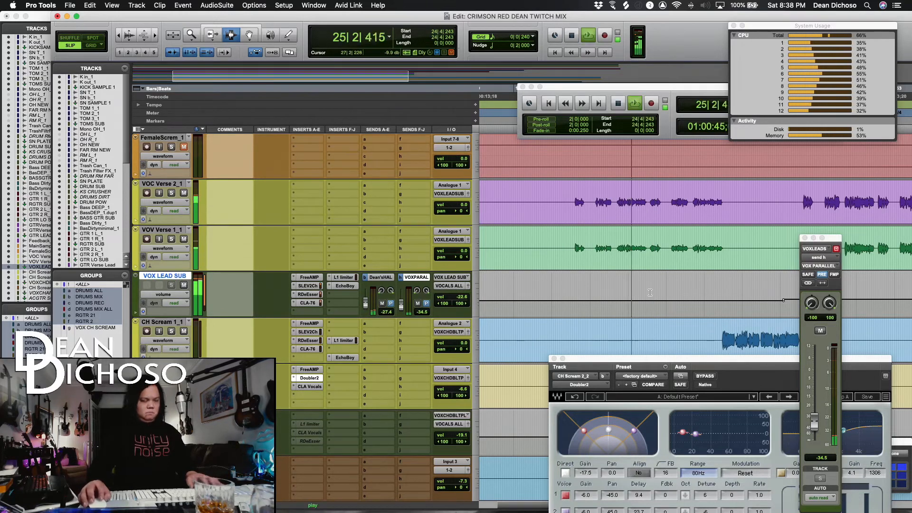
# Add a volume breakpoint near bar 27 on VOX LEAD SUB and raise the automation from there to bar 41.
pyautogui.press('F8')
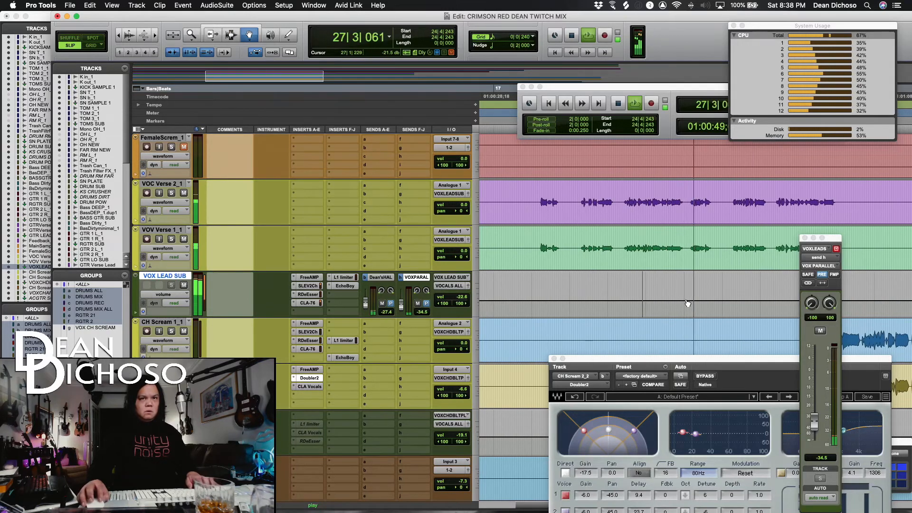
pyautogui.press('r')
pyautogui.press('space')
pyautogui.press('F7')
pyautogui.press('r')
pyautogui.press('r')
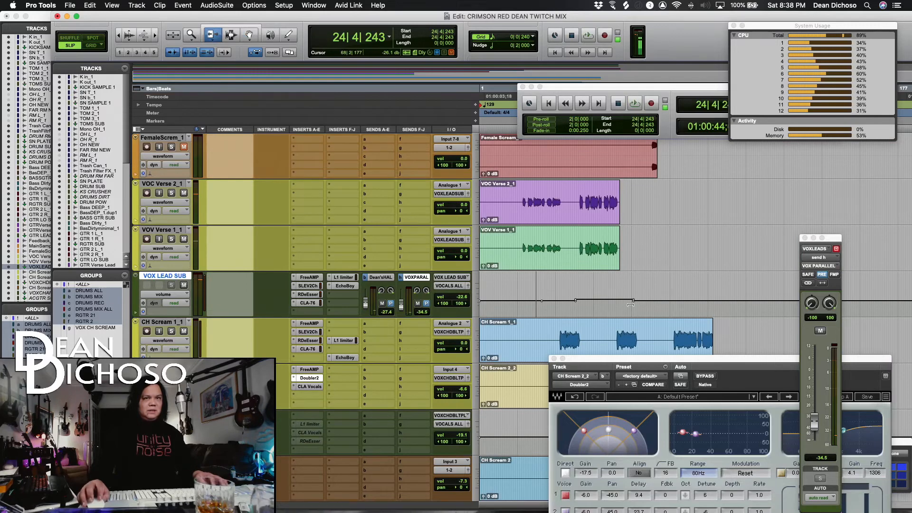
pyautogui.moveTo(568, 308); pyautogui.dragTo(564, 290)
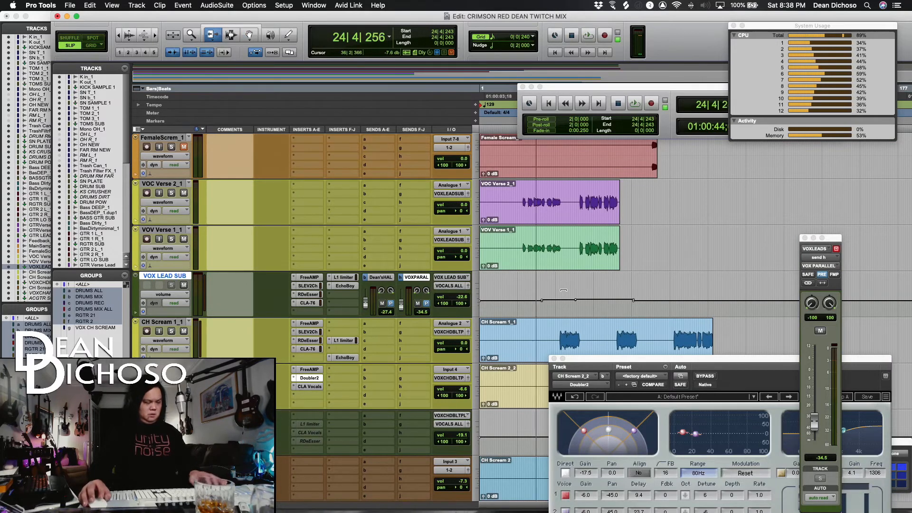
# Lower the Bass Dirty_1 track volume to -18.6 while playing from bar 24, and stop playback.
pyautogui.press('space')
pyautogui.press('F8')
pyautogui.scroll(10, 563, 291)
pyautogui.scroll(8, 564, 290)
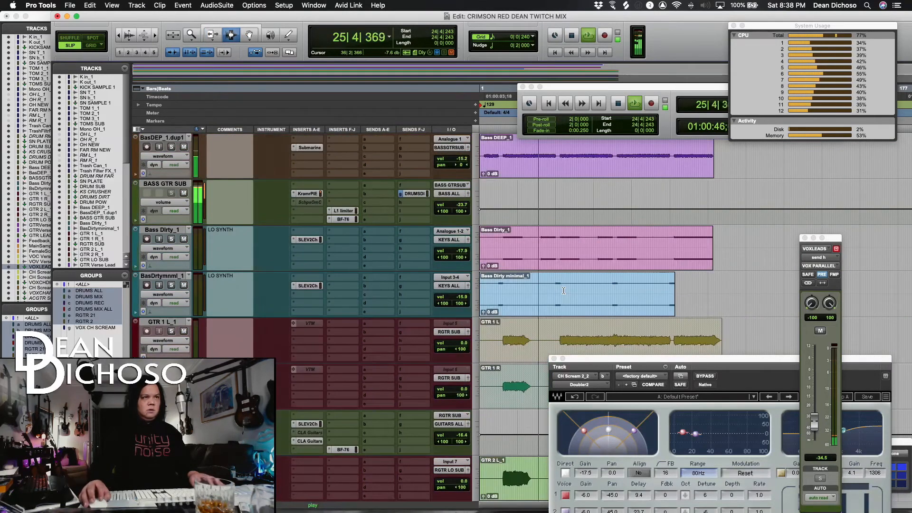
pyautogui.scroll(-1, 564, 291)
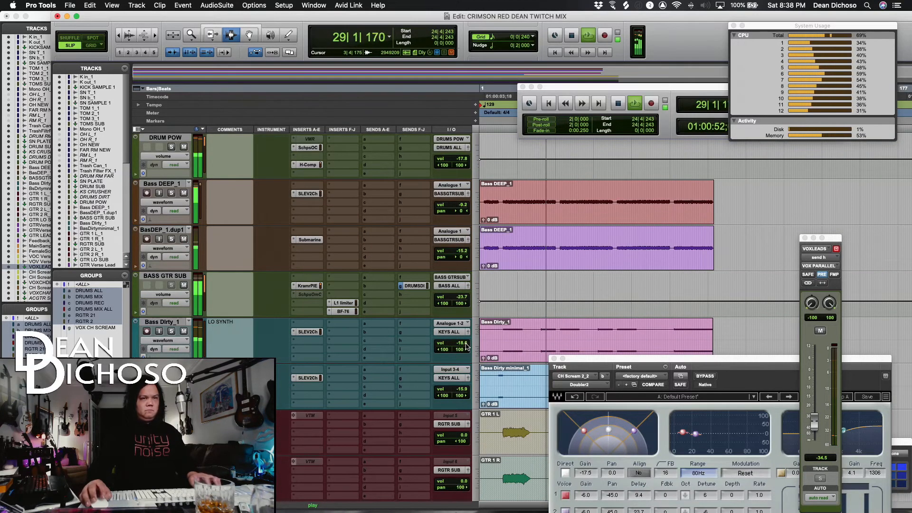
pyautogui.press('space')
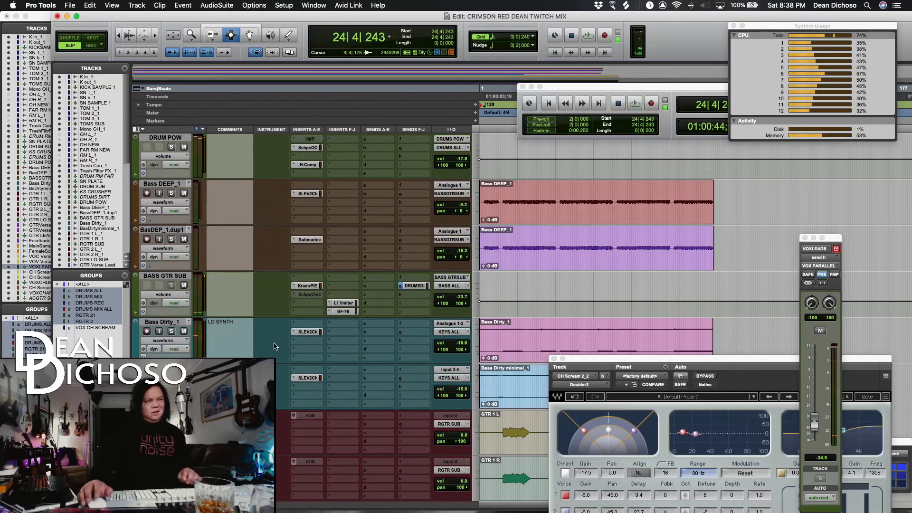
# Insert the Doubler2 plug-in on the Bass Dirty_1 track and move its window up, clear of the other open plug-in.
pyautogui.click(306, 343)
pyautogui.click(323, 301)
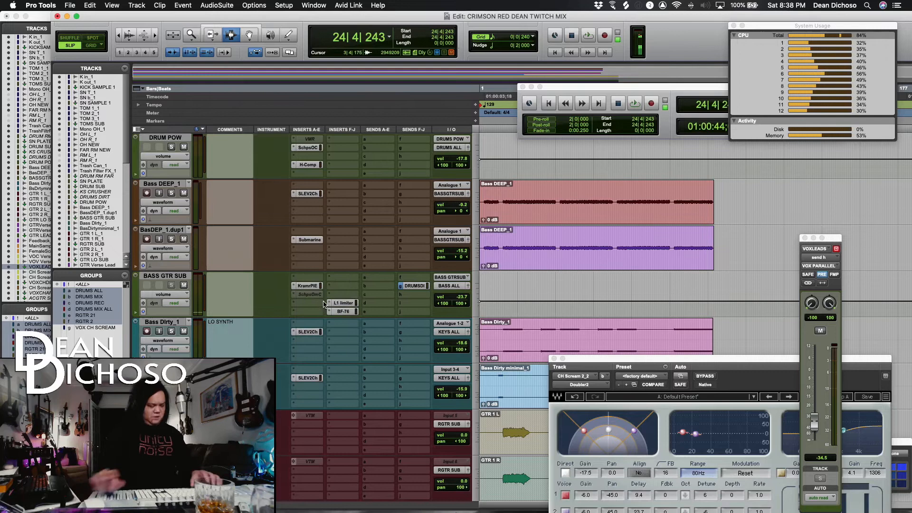
pyautogui.write('doubl')
pyautogui.press('Return')
pyautogui.moveTo(573, 309); pyautogui.dragTo(561, 166)
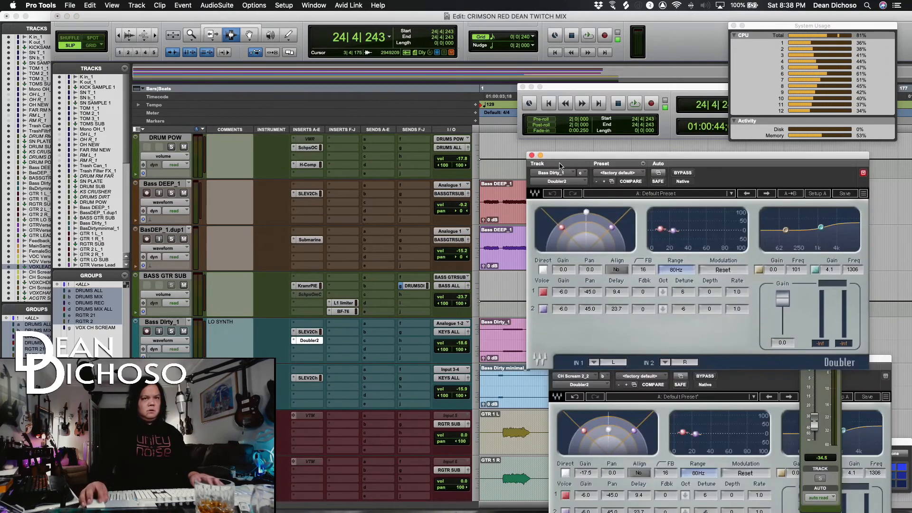
# Solo Bass Dirty_1 during playback and set Doubler2's direct gain to -21.1 and both voice gains to 0.0.
pyautogui.click(172, 332)
pyautogui.press('space')
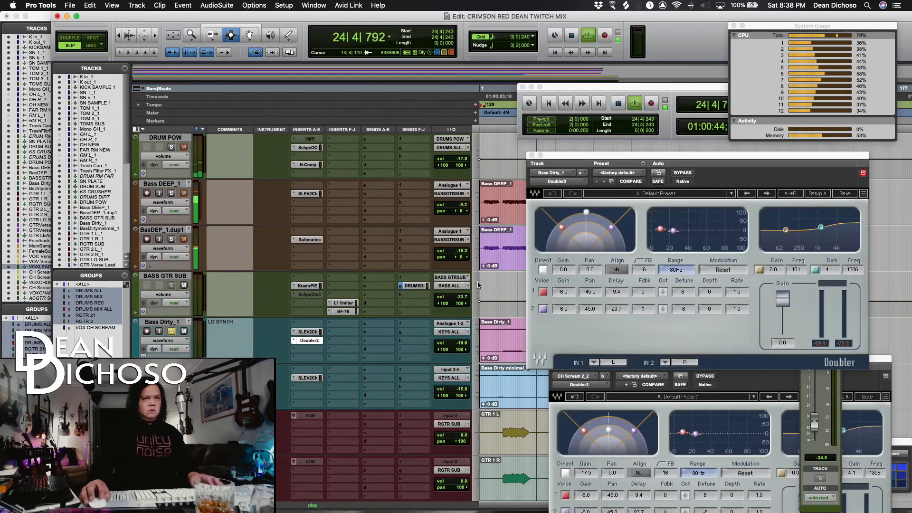
pyautogui.moveTo(577, 159); pyautogui.dragTo(651, 160)
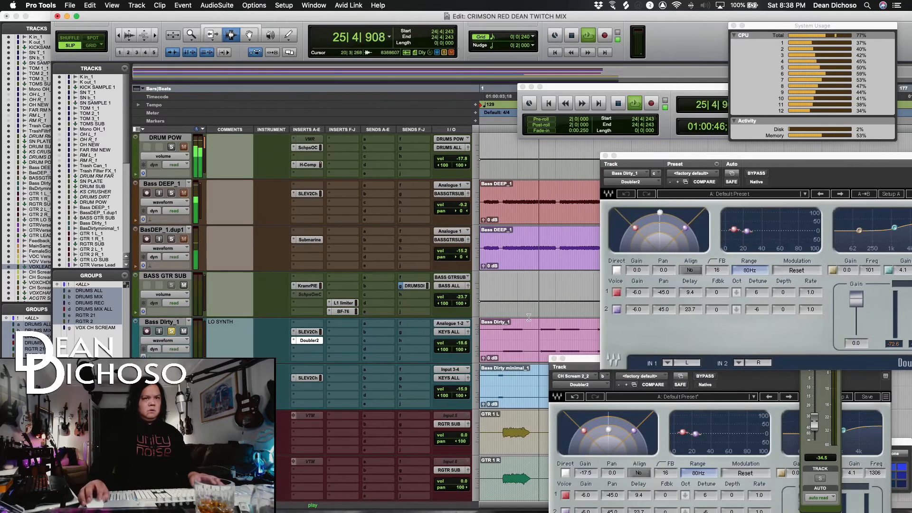
pyautogui.press('space')
pyautogui.moveTo(638, 271)
pyautogui.mouseDown()
pyautogui.moveTo(638, 304)
pyautogui.moveTo(638, 277)
pyautogui.mouseUp()
pyautogui.moveTo(638, 310); pyautogui.dragTo(638, 294)
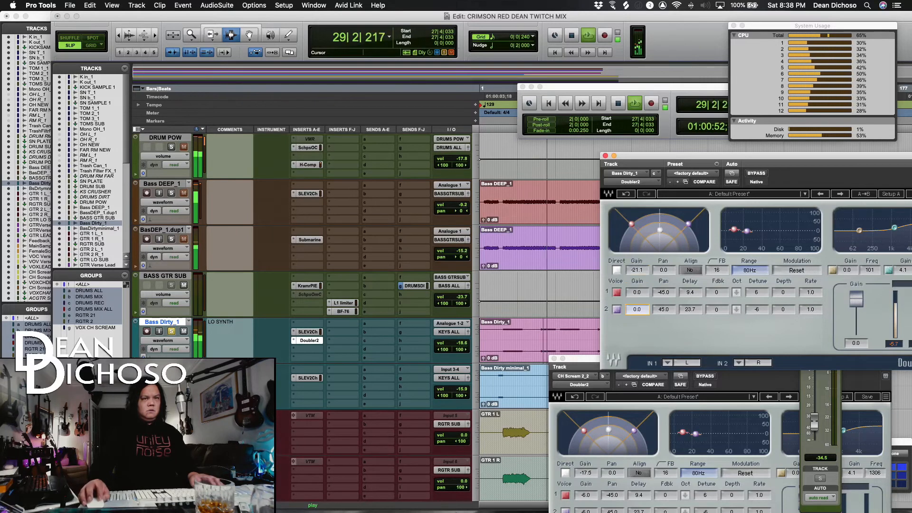
# Unsolo Bass Dirty_1, lower its volume to -22.9, and close the Doubler2 window.
pyautogui.click(170, 331)
pyautogui.click(170, 331)
pyautogui.moveTo(458, 343); pyautogui.dragTo(464, 347)
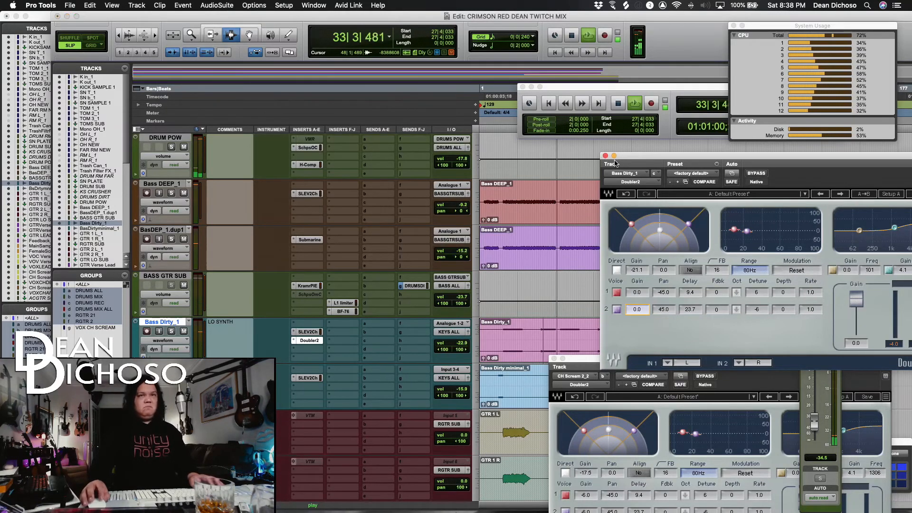
pyautogui.click(604, 156)
# Stop playback and set the start point on the Bass Dirty minimal_1 clip at its short note near bar 33.
pyautogui.scroll(-5, 599, 226)
pyautogui.scroll(2, 599, 226)
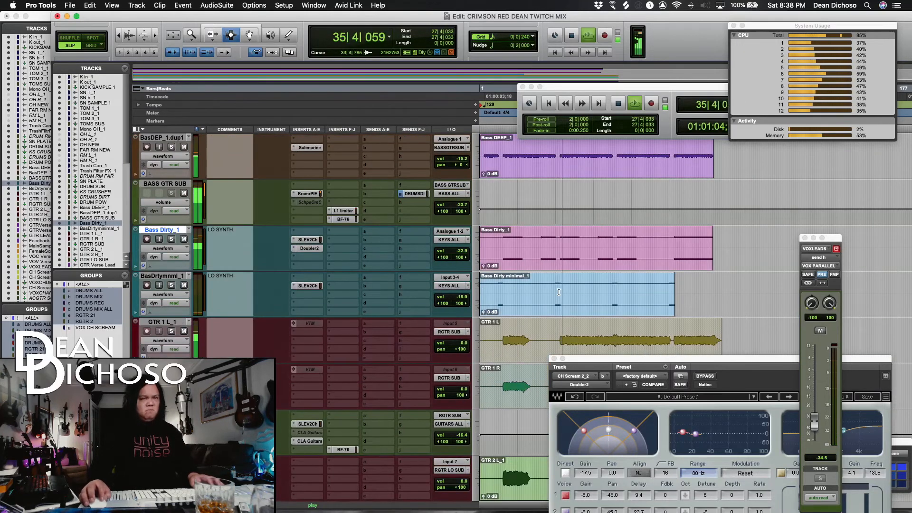
pyautogui.click(559, 291)
pyautogui.press('space')
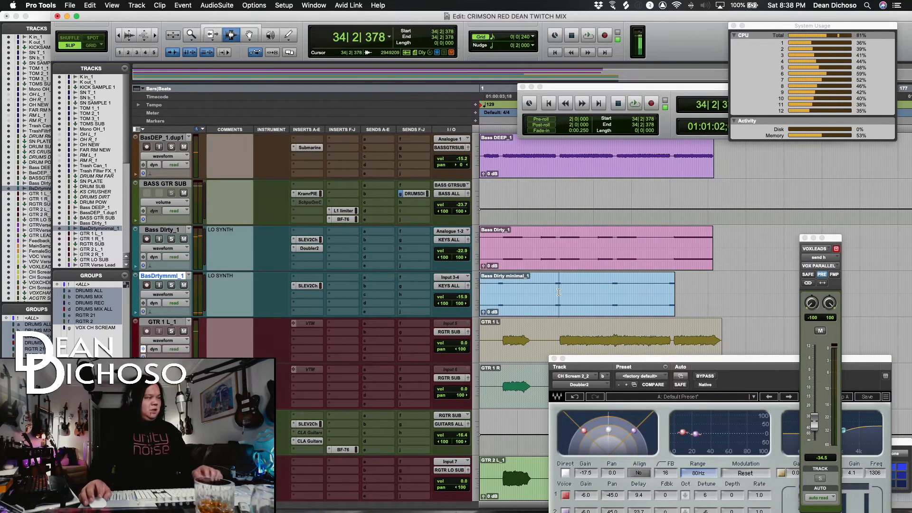
pyautogui.press('t')
pyautogui.press('t')
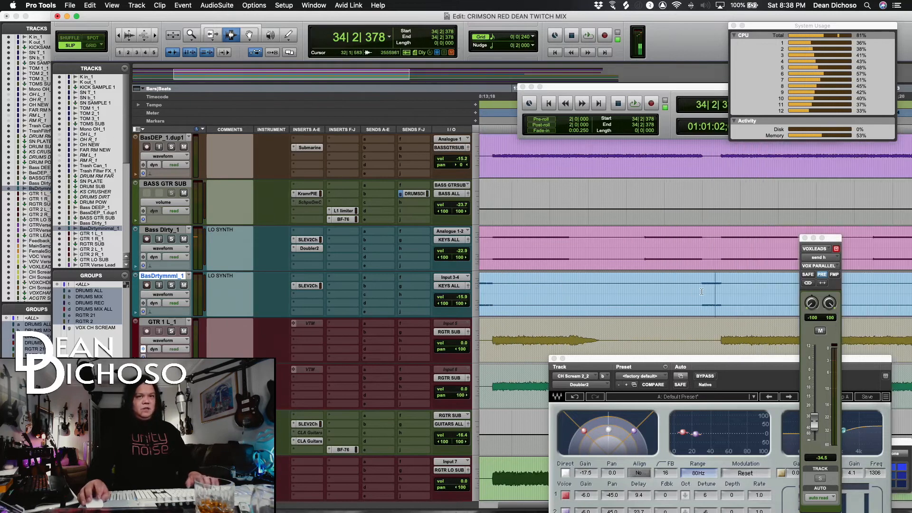
pyautogui.click(705, 284)
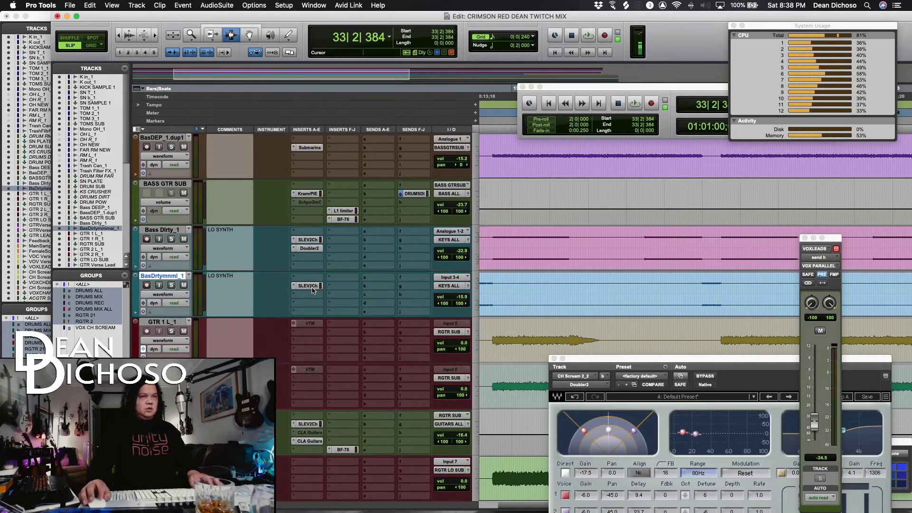
# Boost the LF gain in the SSL EV2 Channel on BasDirtyminimal_1 and raise the track volume to -13.8 during playback.
pyautogui.click(308, 286)
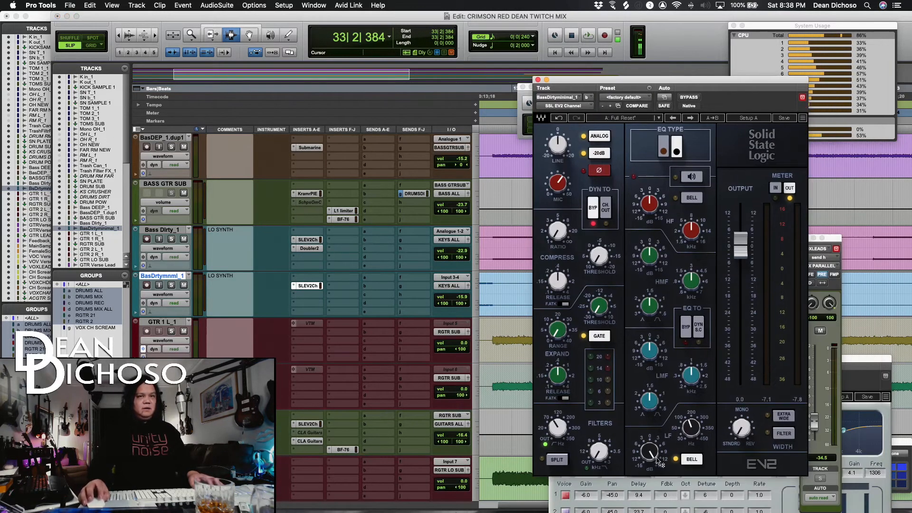
pyautogui.press('space')
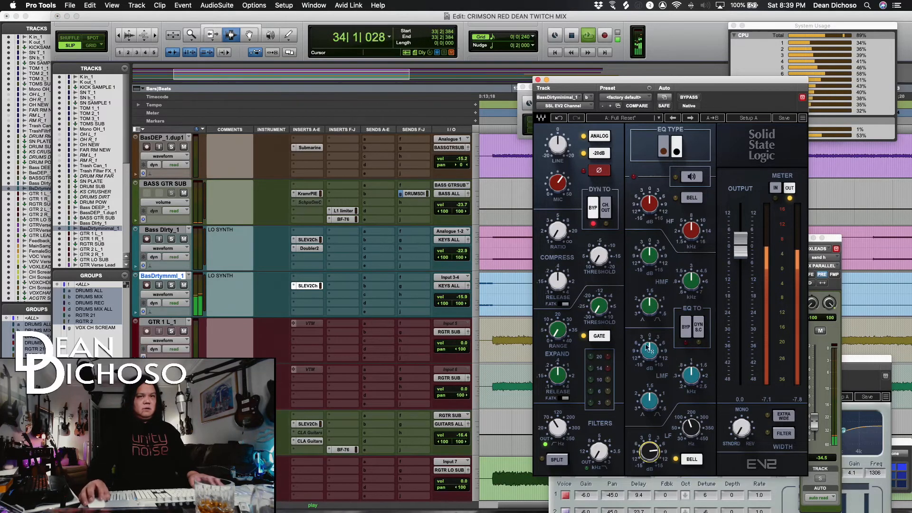
pyautogui.press('space')
pyautogui.press('space')
pyautogui.moveTo(461, 299); pyautogui.dragTo(463, 295)
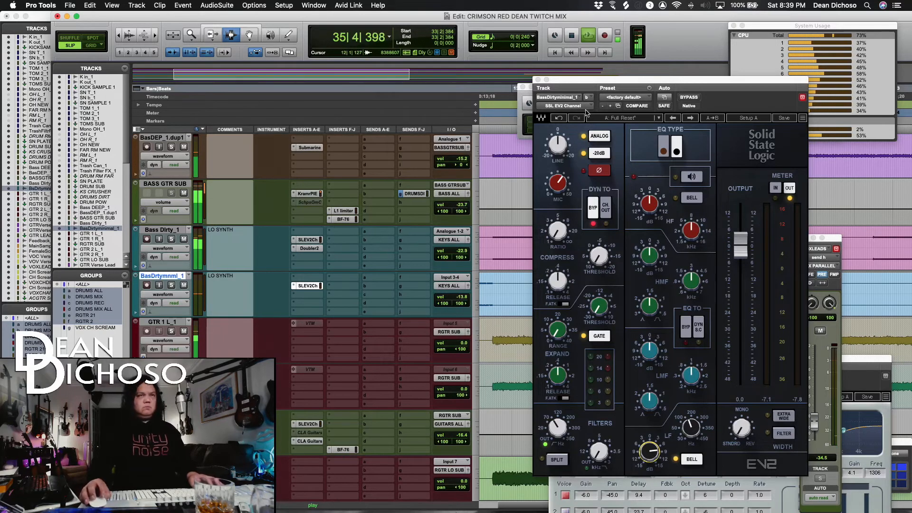
pyautogui.click(537, 80)
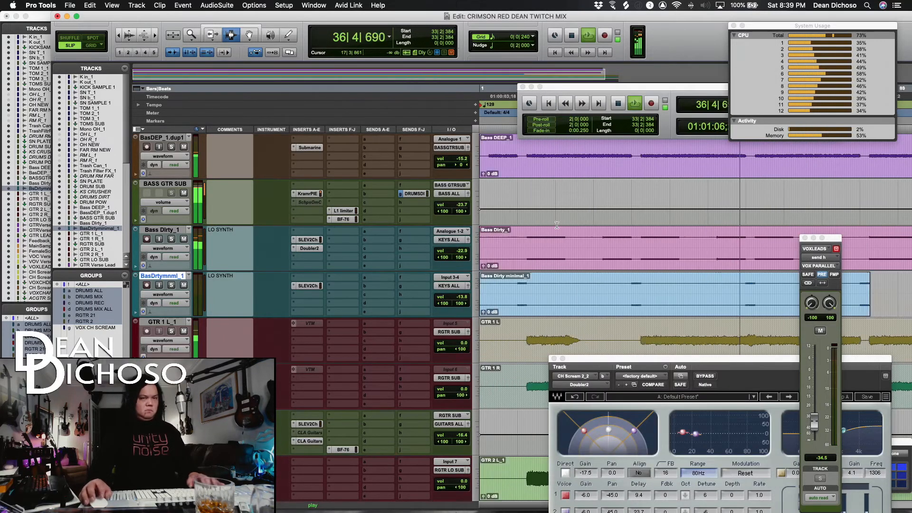
# Raise the VOX LEAD SUB volume automation over the second lead verse to -19.5 using the Trim tool.
pyautogui.scroll(-7, 557, 225)
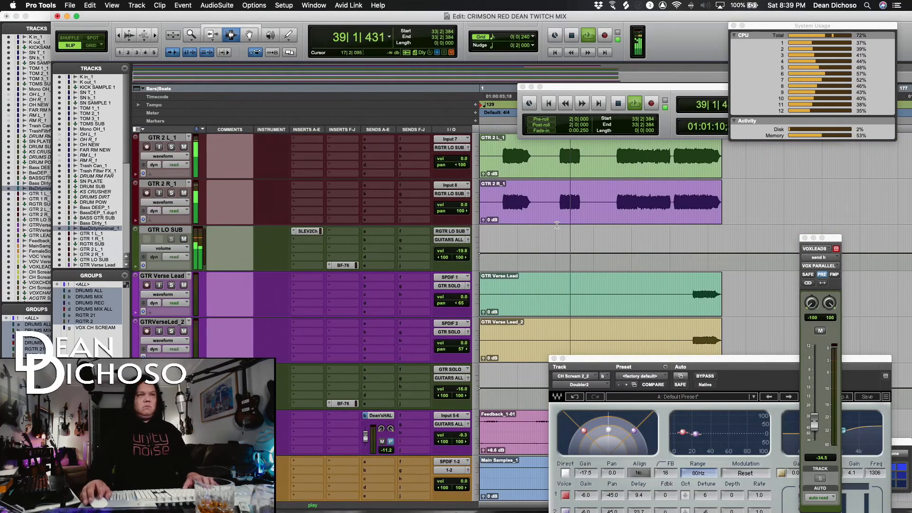
pyautogui.scroll(-3, 557, 225)
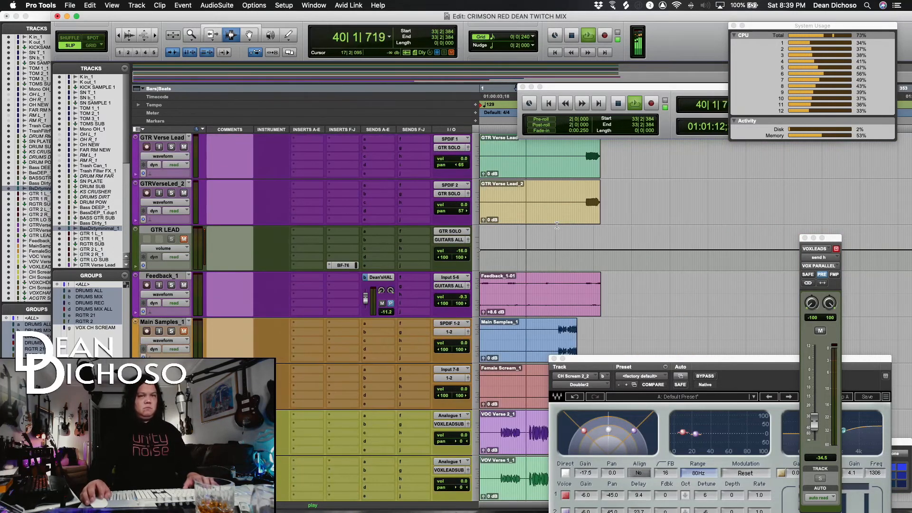
pyautogui.scroll(-5, 557, 225)
pyautogui.scroll(-4, 557, 224)
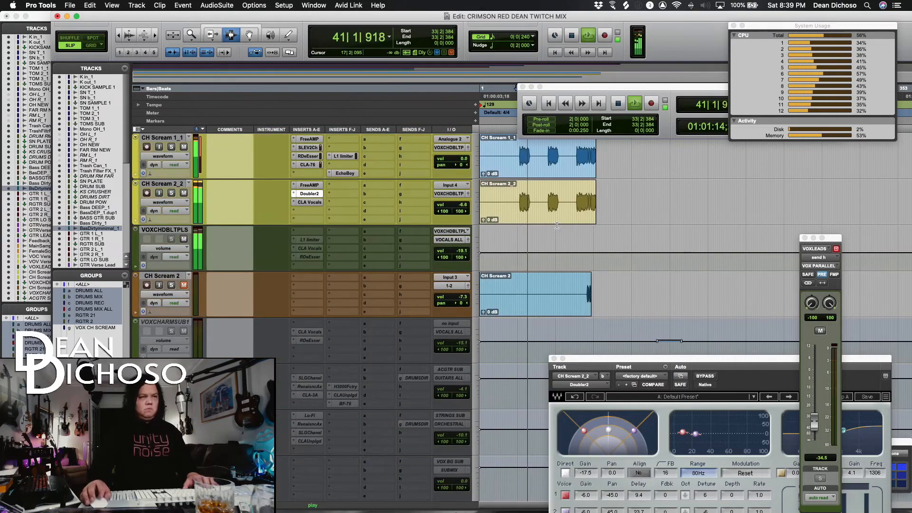
pyautogui.scroll(3, 560, 233)
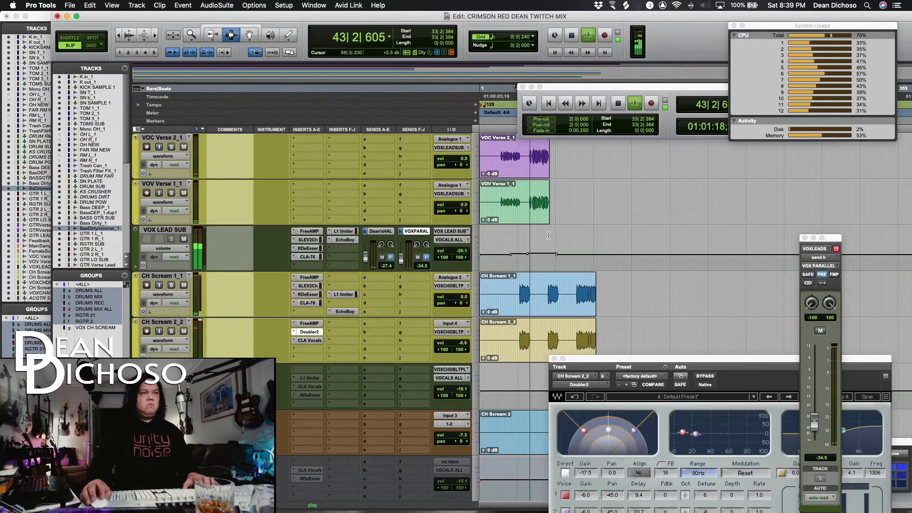
pyautogui.scroll(1, 548, 235)
pyautogui.hscroll(-2, 548, 236)
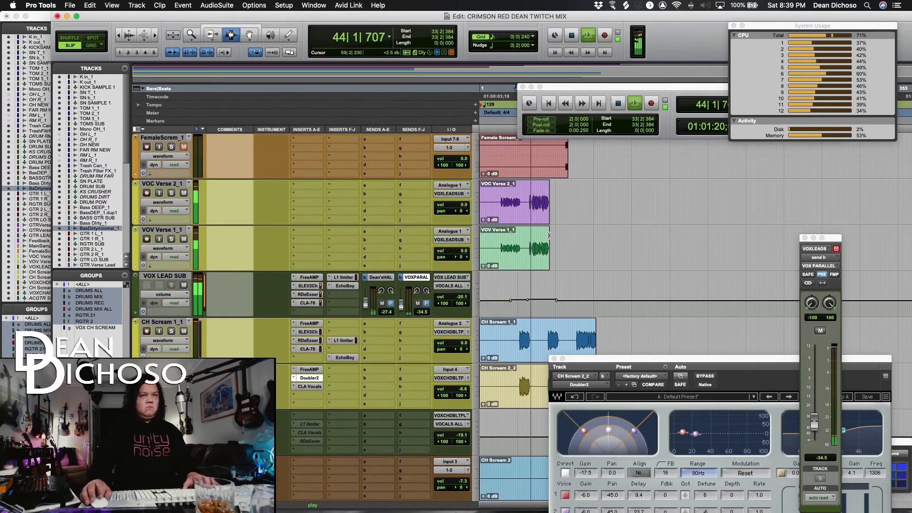
pyautogui.click(548, 294)
pyautogui.press('t')
pyautogui.press('F6')
pyautogui.moveTo(604, 297); pyautogui.dragTo(604, 298)
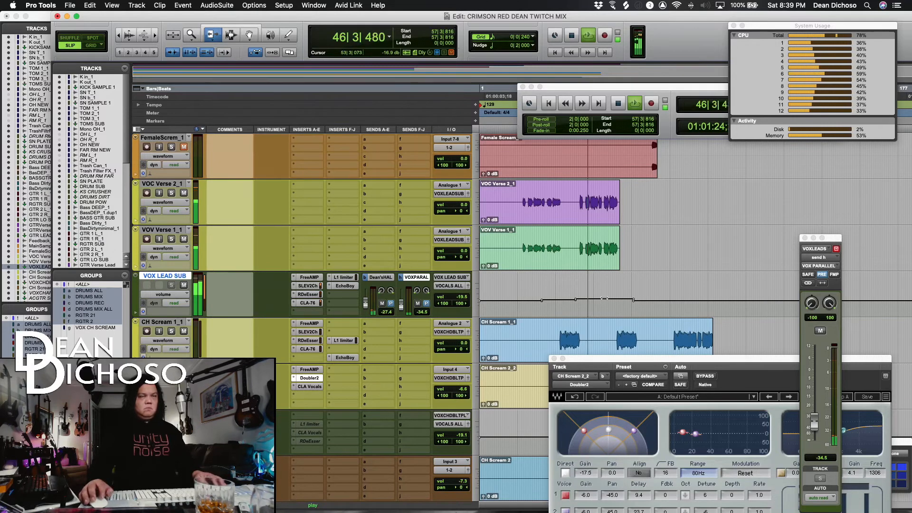
pyautogui.press('F7')
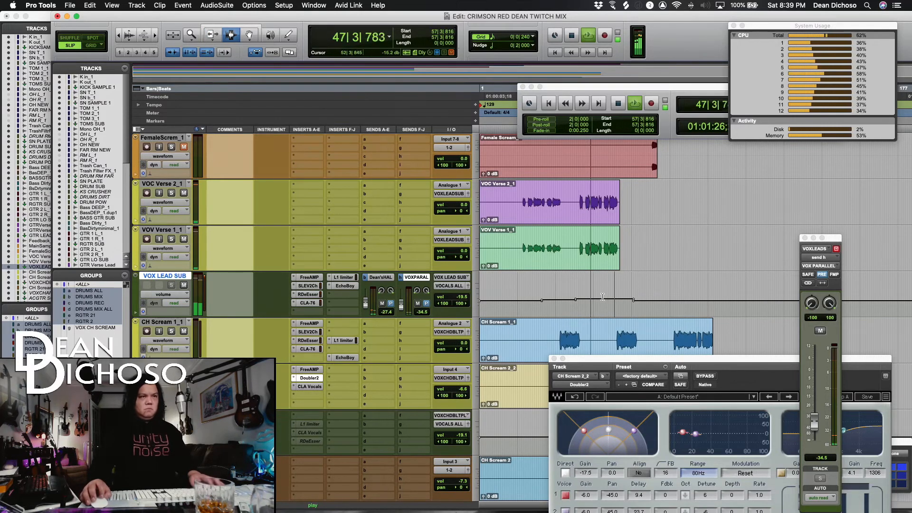
# Move the CH Scream 2 track up so it sits between FemaleScrem_1 and VOC Verse 2_1.
pyautogui.scroll(-4, 602, 297)
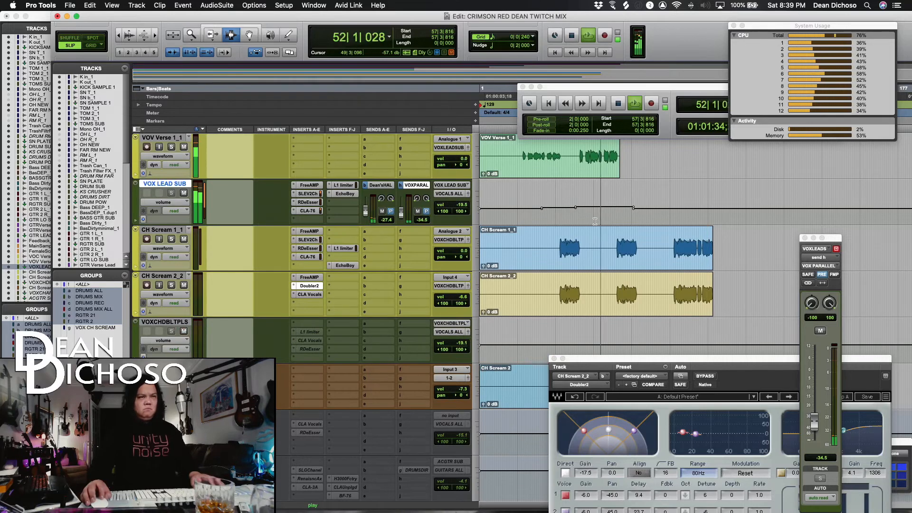
pyautogui.scroll(-3, 589, 228)
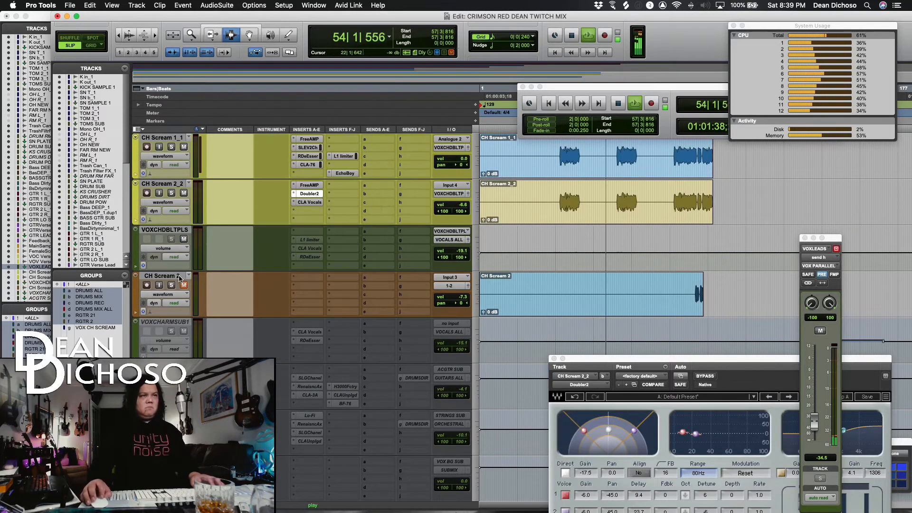
pyautogui.scroll(2, 175, 278)
pyautogui.scroll(10, 173, 323)
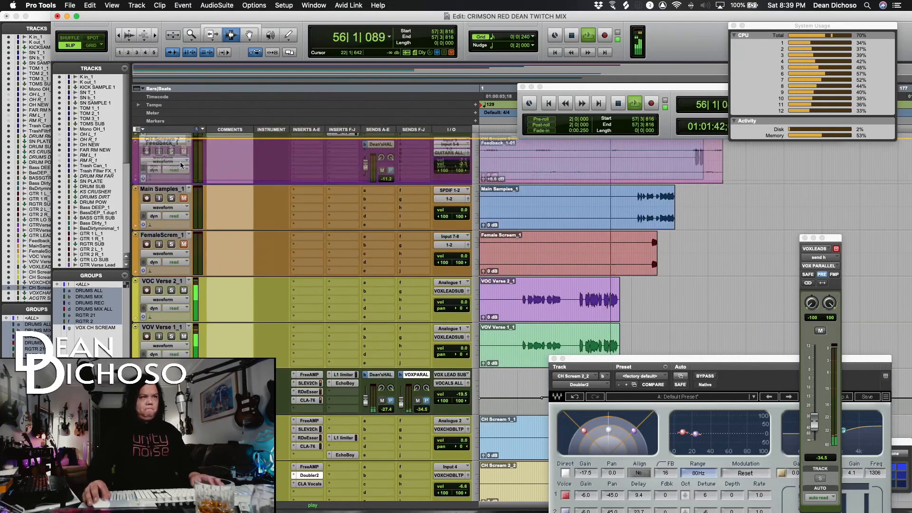
pyautogui.moveTo(182, 165); pyautogui.dragTo(216, 285)
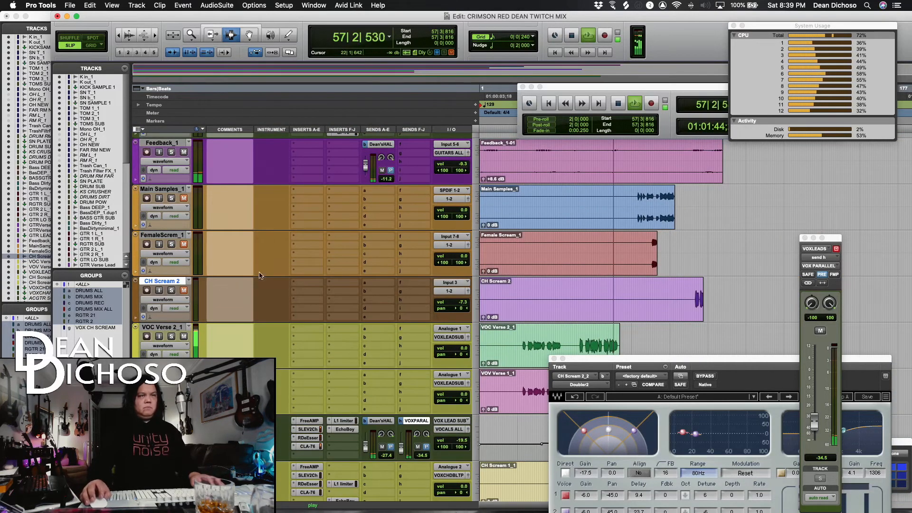
# Raise the delay level in the CLA Vocals plug-in on CH Scream 2_2 while the chorus plays.
pyautogui.scroll(-5, 568, 256)
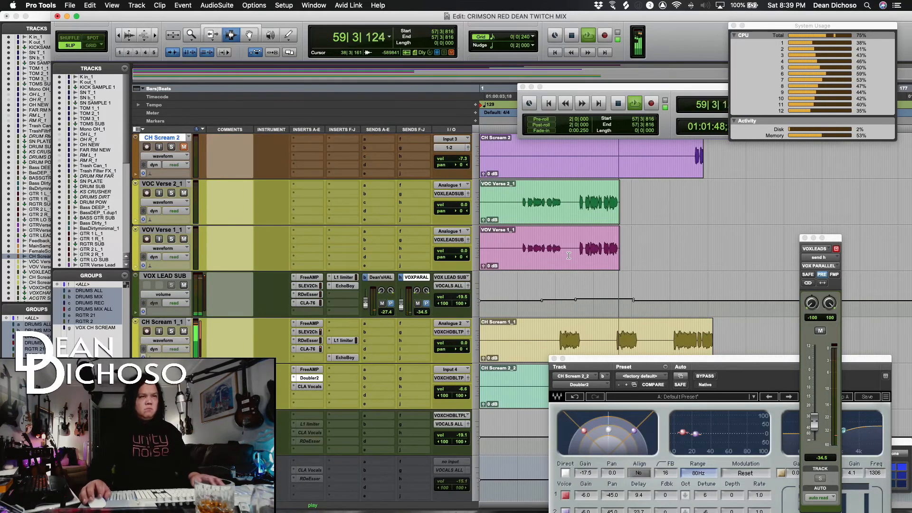
pyautogui.scroll(-3, 569, 256)
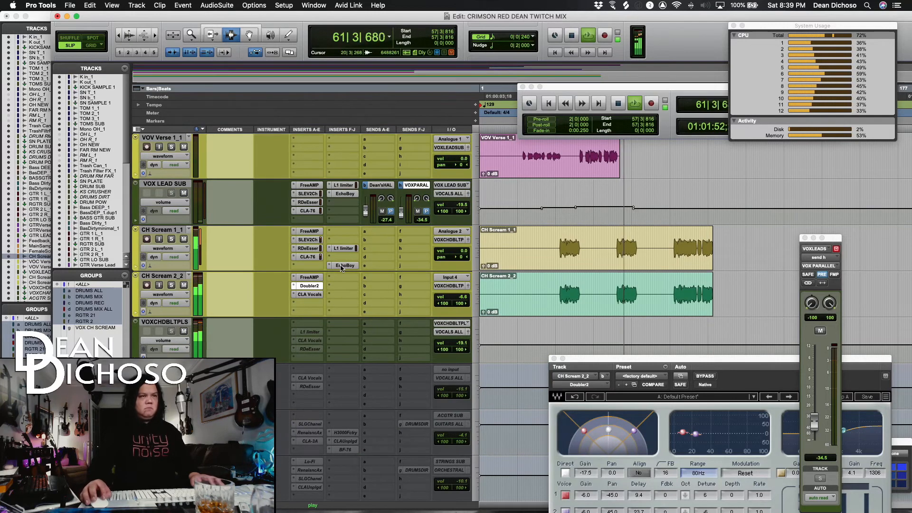
pyautogui.click(304, 295)
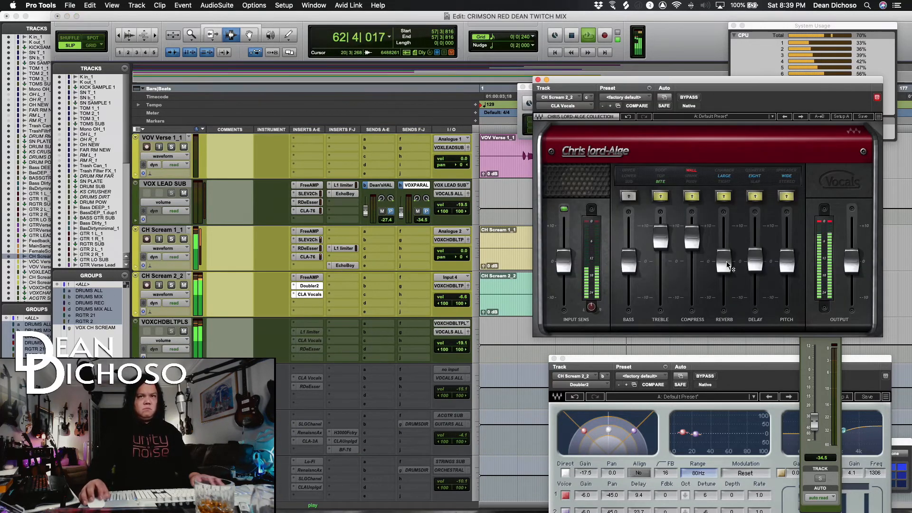
pyautogui.moveTo(755, 261); pyautogui.dragTo(754, 243)
# Check the EchoBoy settings on CH Scream 1_1, raise the VOXCHDBLTPLS volume to -17.8, and close EchoBoy.
pyautogui.click(345, 266)
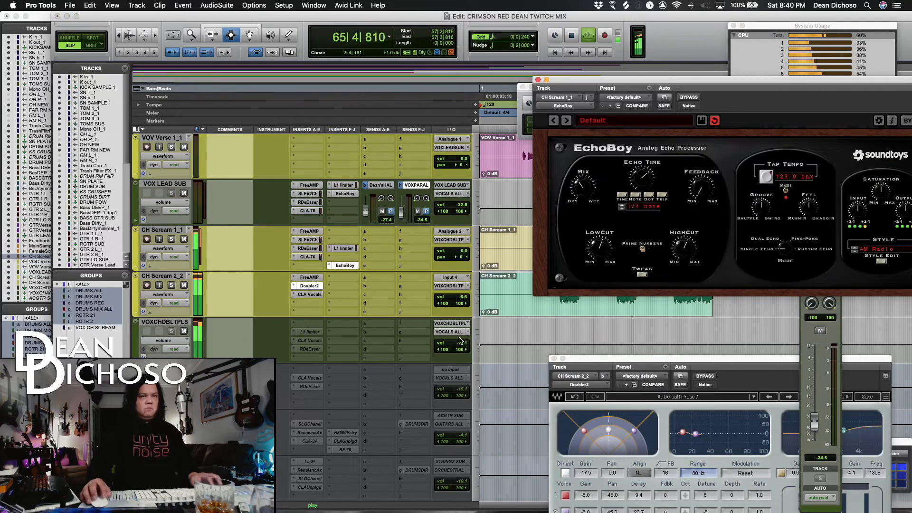
pyautogui.click(538, 72)
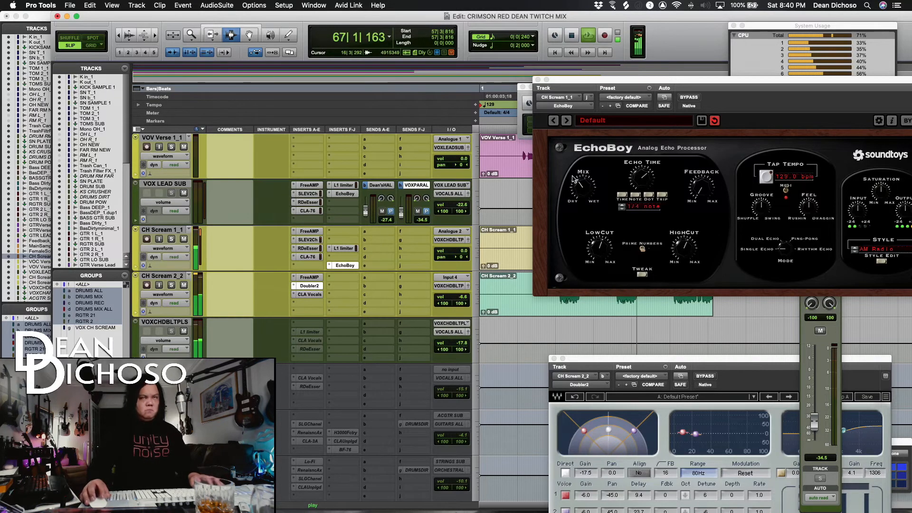
pyautogui.click(538, 79)
# Unmute the Main Samples_1 track during playback, listen to it, and stop playback.
pyautogui.scroll(5, 287, 185)
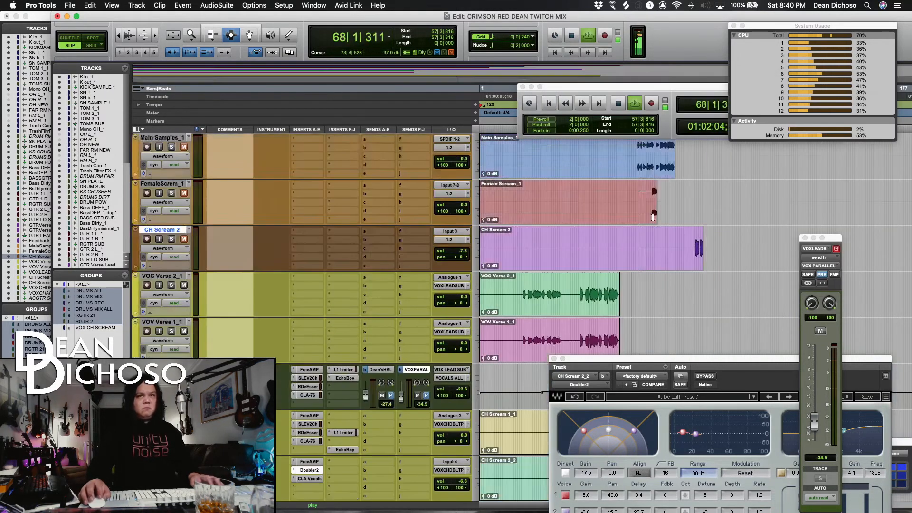
pyautogui.click(184, 193)
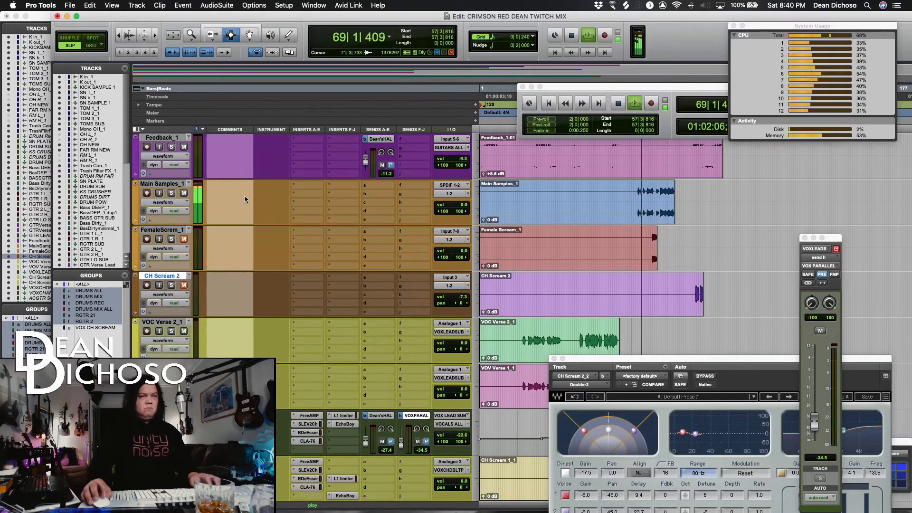
pyautogui.press('space')
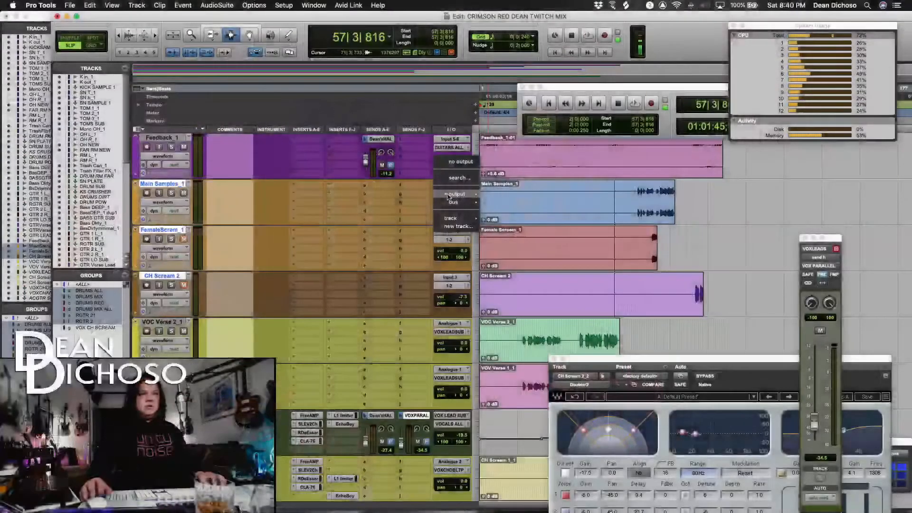
# Route the outputs of Main Samples_1, FemaleScrem_1 and CH Scream 2 to the KEYS ALL stereo bus.
pyautogui.moveTo(455, 197)
pyautogui.moveTo(521, 212)
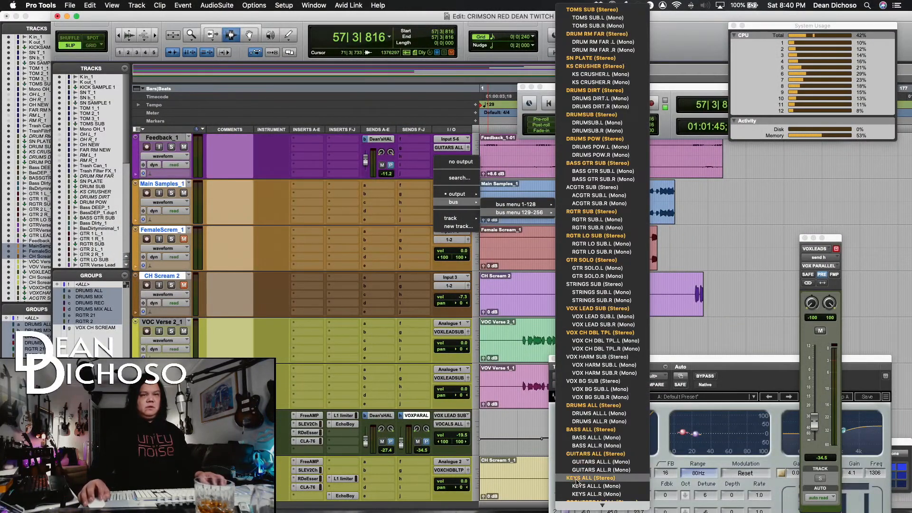
pyautogui.keyDown('alt'); pyautogui.keyDown('shift'); pyautogui.click(590, 478); pyautogui.keyUp('shift'); pyautogui.keyUp('alt')
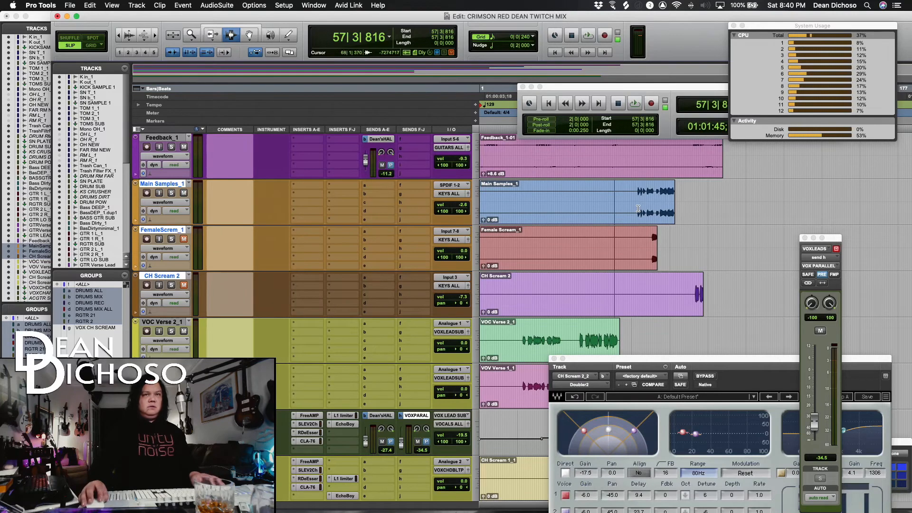
# Play the Main Samples_1 section from bar 67 and lower the track's volume to -11.8.
pyautogui.click(638, 209)
pyautogui.press('space')
pyautogui.press('space')
pyautogui.moveTo(451, 204); pyautogui.dragTo(455, 210)
pyautogui.press('space')
pyautogui.press('space')
# Insert the SSL EV2 Channel plug-in on Main Samples_1 and set its high-pass filter to about 114.7 Hz.
pyautogui.click(310, 193)
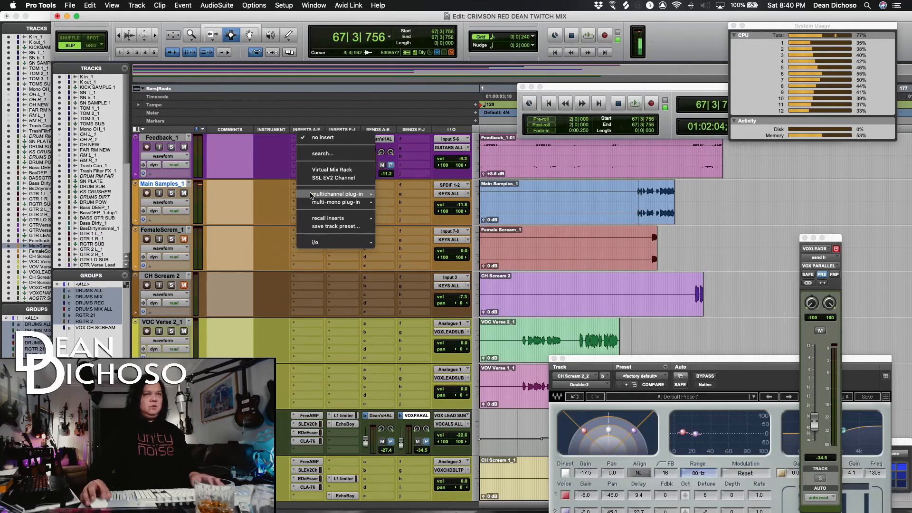
pyautogui.moveTo(331, 194)
pyautogui.click(318, 178)
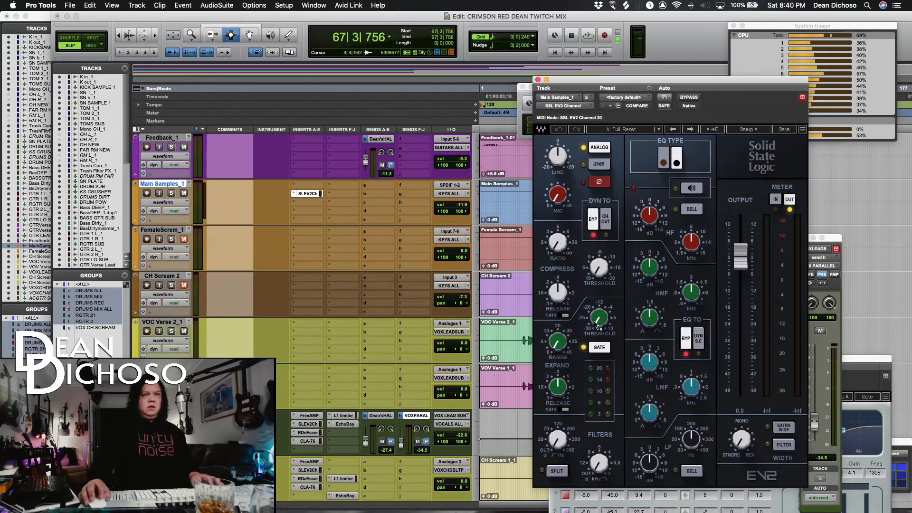
pyautogui.moveTo(559, 440); pyautogui.dragTo(554, 437)
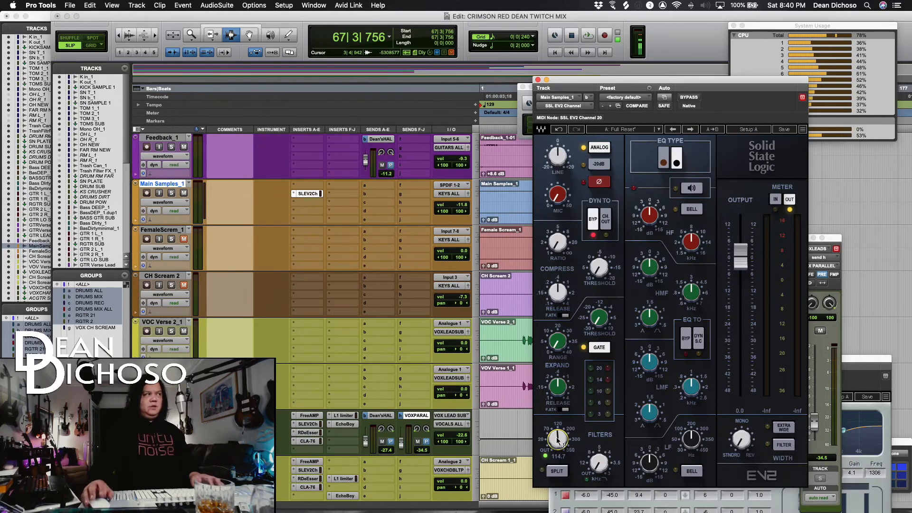
# Engage the -20dB pad and raise the mic gain in Main Samples_1's SSL EV2 Channel while replaying from bar 67.
pyautogui.press('space')
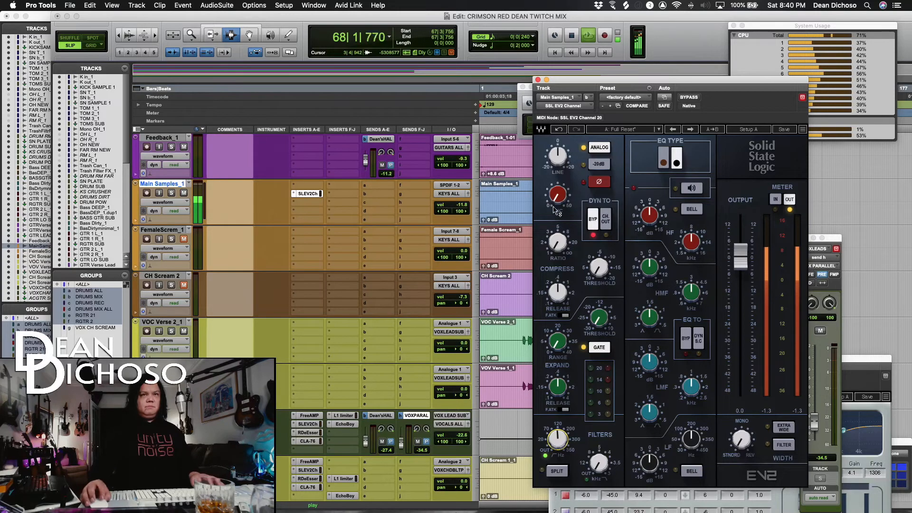
pyautogui.click(595, 168)
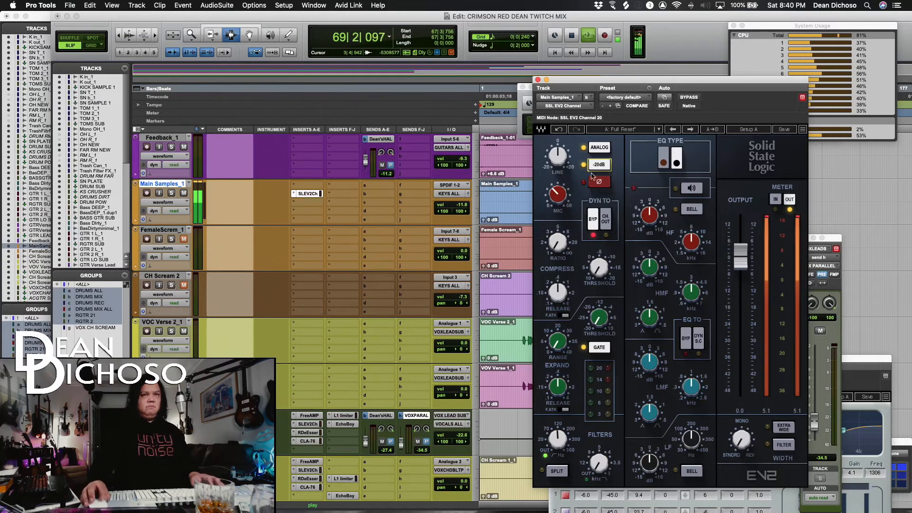
pyautogui.press('space')
pyautogui.press('space')
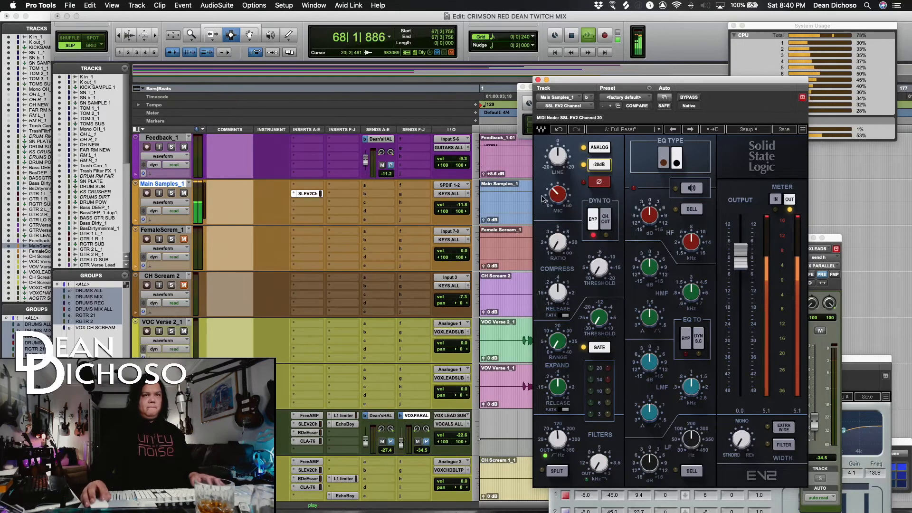
pyautogui.press('space')
pyautogui.press('space')
# Adjust the compressor threshold, release and ratio in the SSL EV2 Channel on Main Samples_1 during playback.
pyautogui.moveTo(604, 272); pyautogui.dragTo(603, 250)
pyautogui.moveTo(559, 292); pyautogui.dragTo(560, 305)
pyautogui.moveTo(560, 243); pyautogui.dragTo(560, 241)
pyautogui.moveTo(600, 269); pyautogui.dragTo(600, 266)
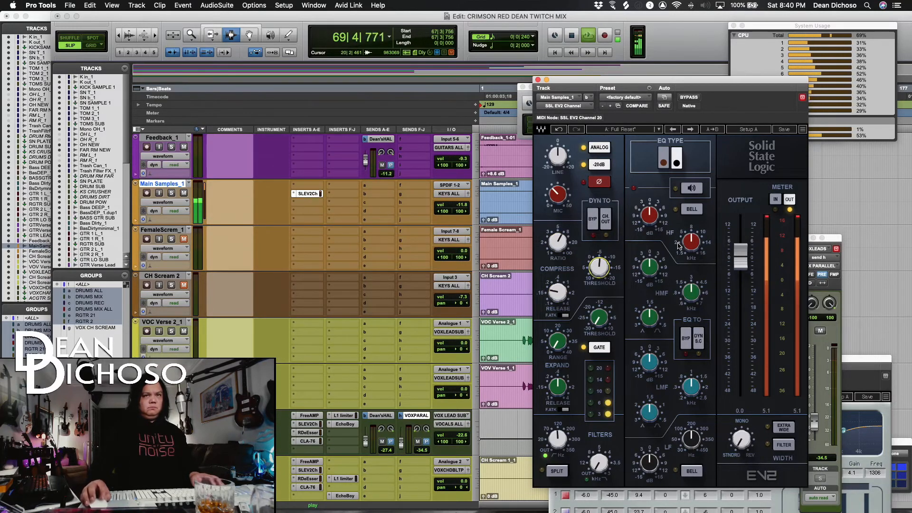
# Boost the HF band and raise the output to 2.9 in Main Samples_1's SSL EV2 Channel, and close the plug-in.
pyautogui.moveTo(649, 215); pyautogui.dragTo(650, 202)
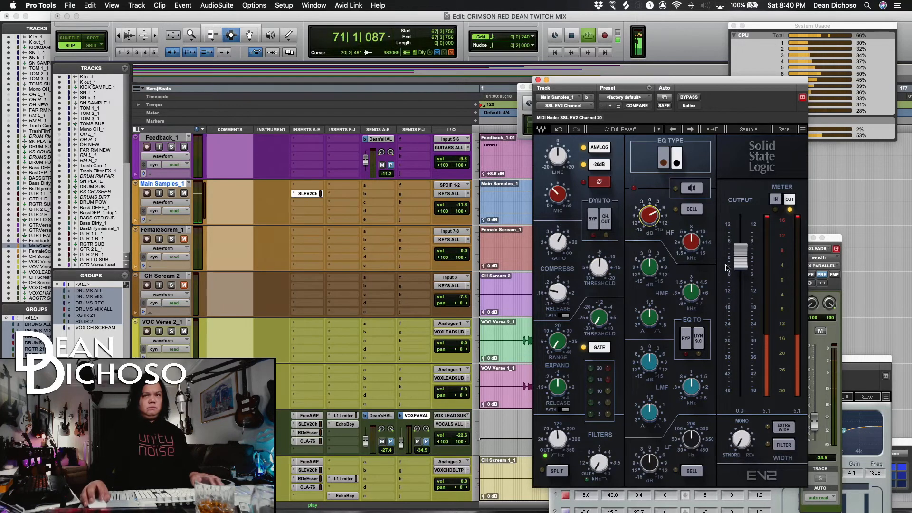
pyautogui.moveTo(736, 262); pyautogui.dragTo(735, 253)
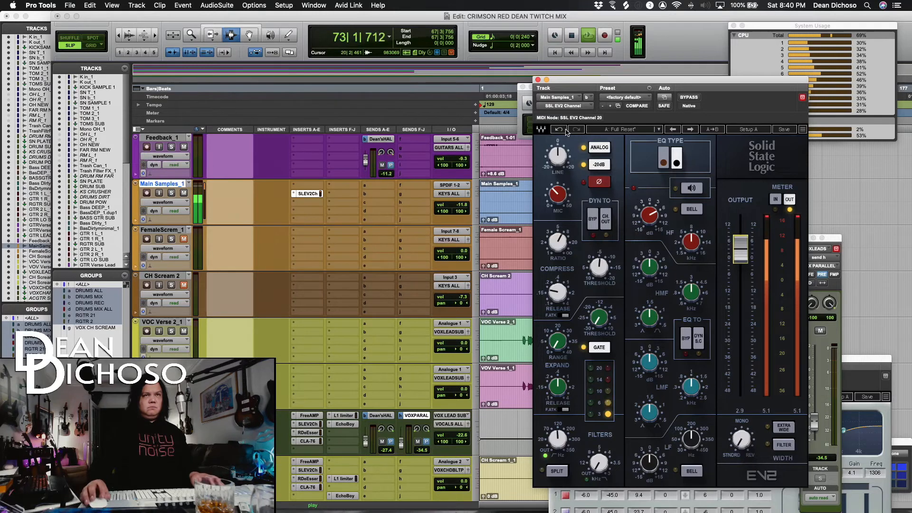
pyautogui.click(538, 80)
# Replay from bar 67 with FemaleScrem_1 unmuted, lower its volume to -17.2, and give it a Dean'sHAL send at -26.4.
pyautogui.press('space')
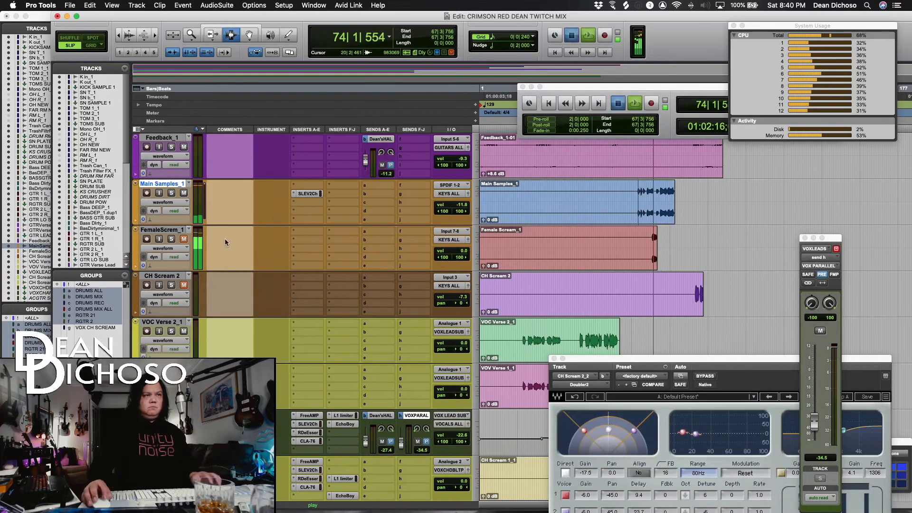
pyautogui.press('space')
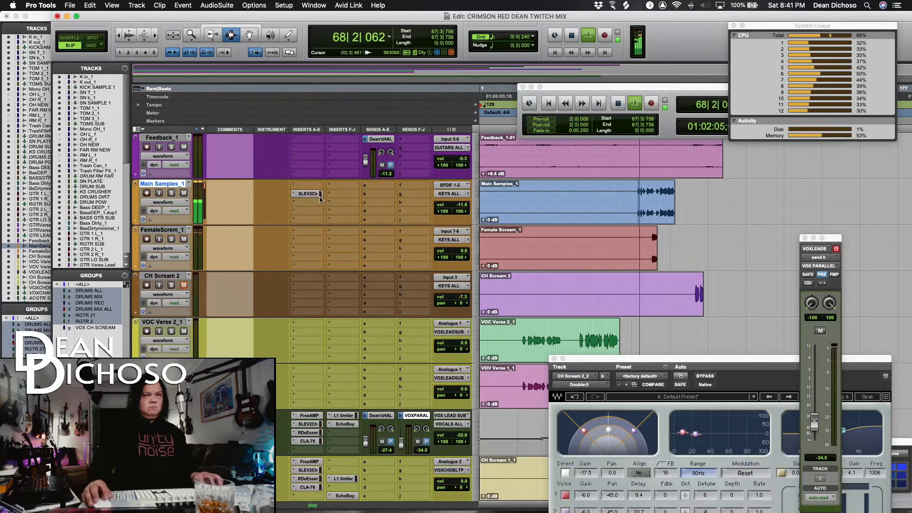
pyautogui.moveTo(461, 251); pyautogui.dragTo(460, 257)
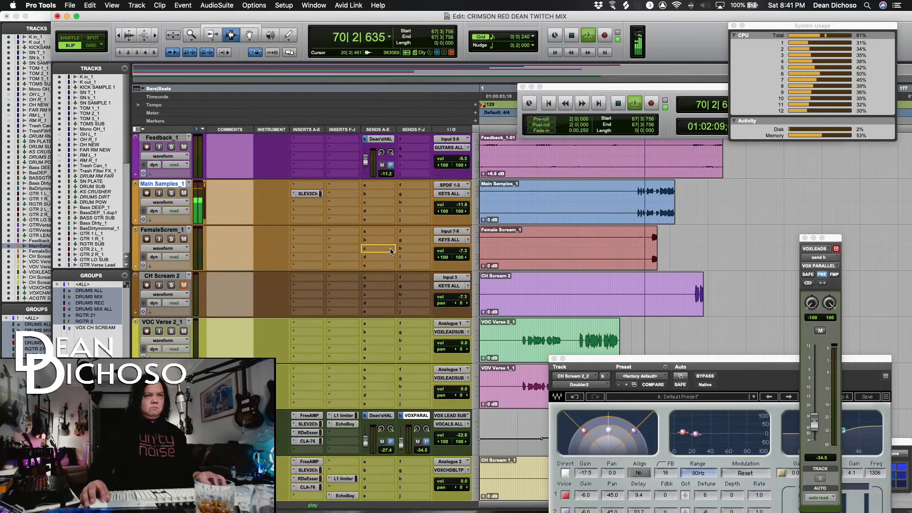
pyautogui.keyDown('super'); pyautogui.click(374, 243); pyautogui.keyUp('super')
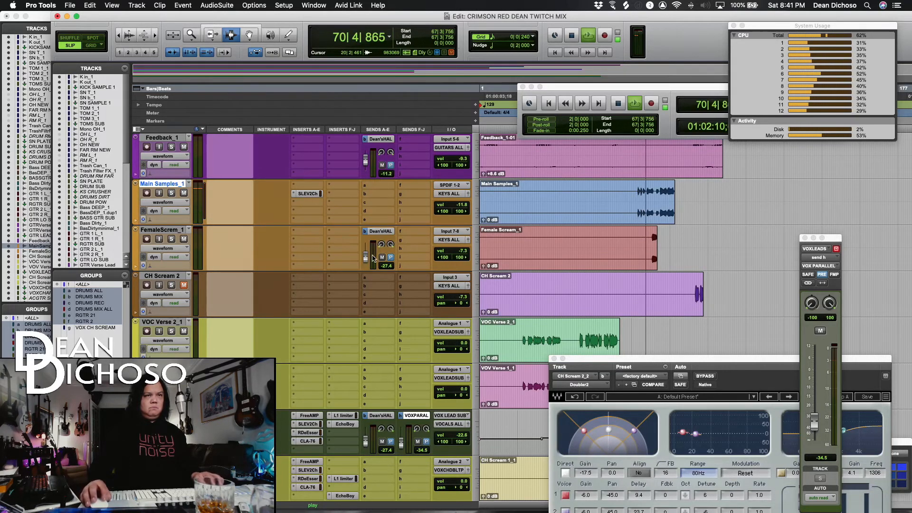
pyautogui.moveTo(366, 257); pyautogui.dragTo(366, 254)
pyautogui.moveTo(459, 251); pyautogui.dragTo(454, 256)
pyautogui.moveTo(364, 258); pyautogui.dragTo(365, 260)
pyautogui.moveTo(445, 257); pyautogui.dragTo(458, 260)
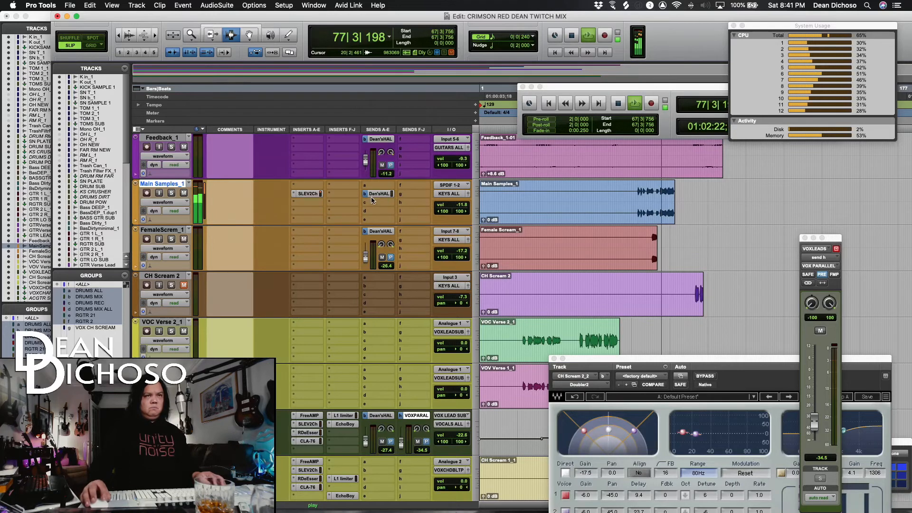
# Set up Main Samples_1 with a Dean'sHAL send at -16.3, volume -14.4, and an SSL EV2 high-pass filter of about 145.2 Hz.
pyautogui.keyDown('super'); pyautogui.click(365, 194); pyautogui.keyUp('super')
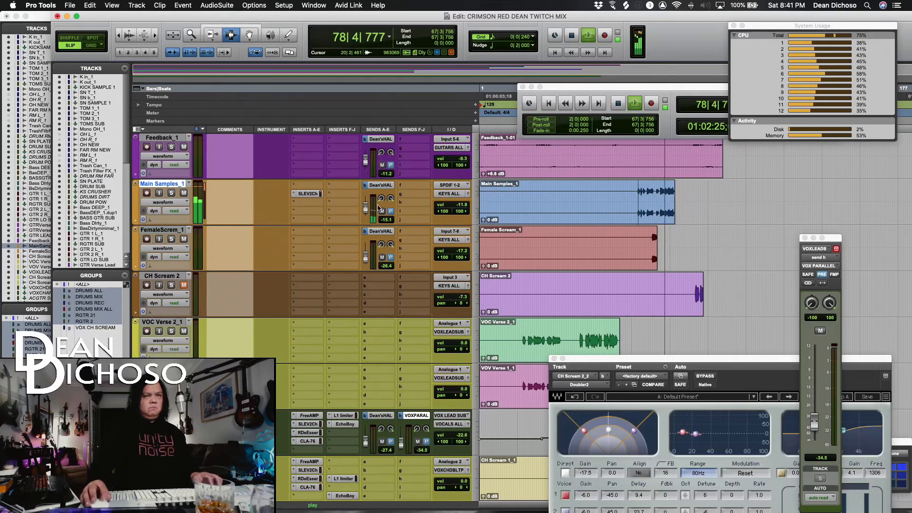
pyautogui.click(313, 194)
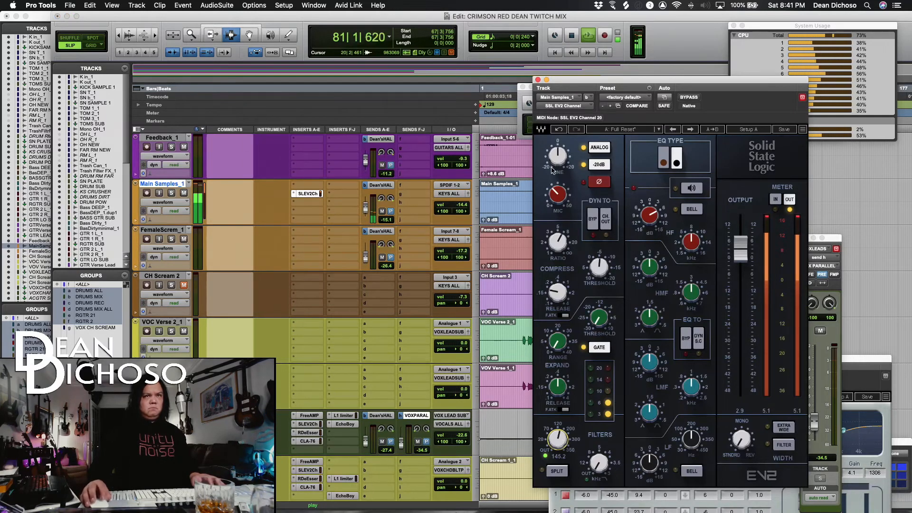
pyautogui.click(538, 80)
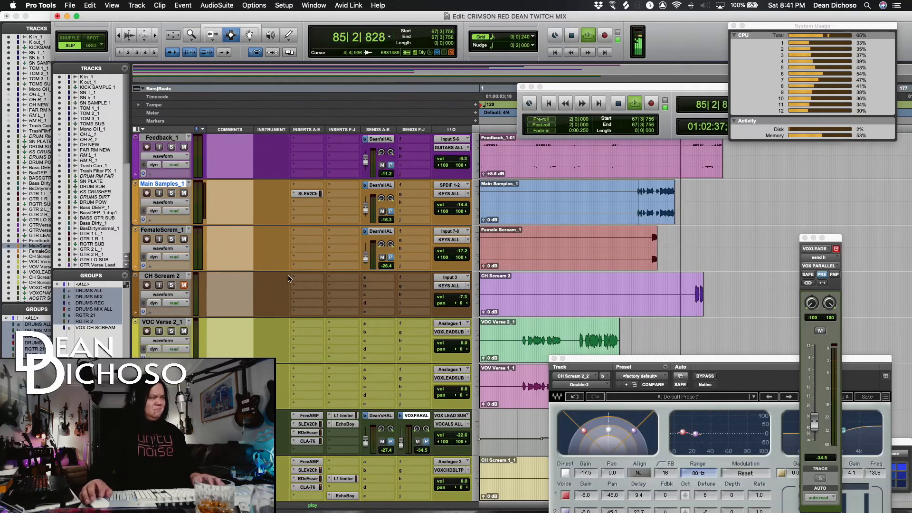
# Unmute CH Scream 2, listen to it in the mix, and stop playback.
pyautogui.click(183, 285)
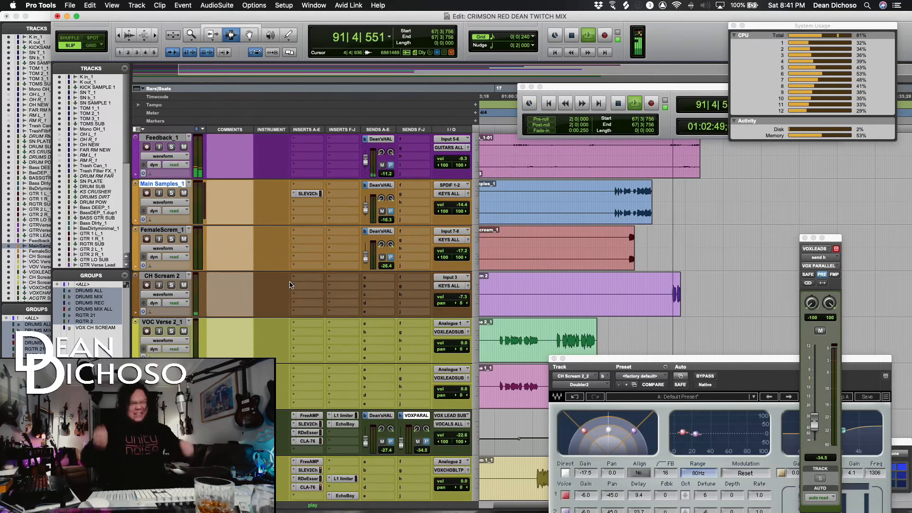
pyautogui.press('space')
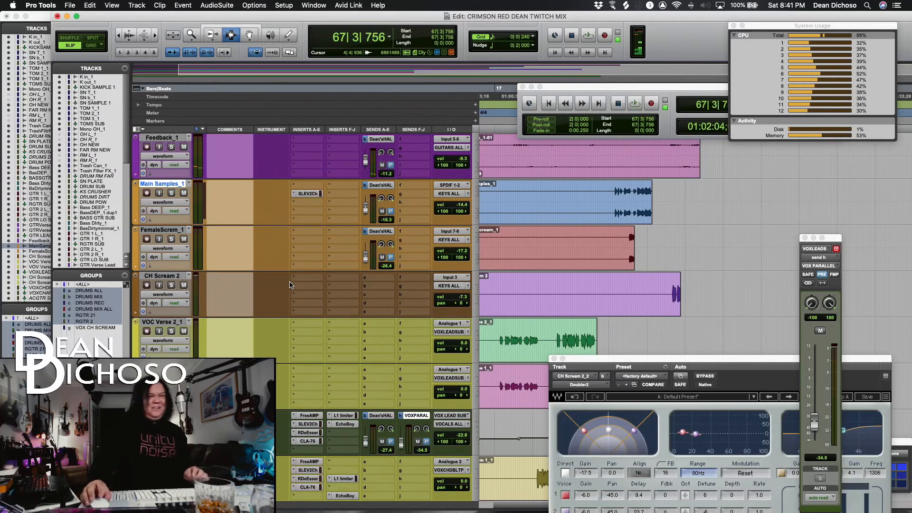
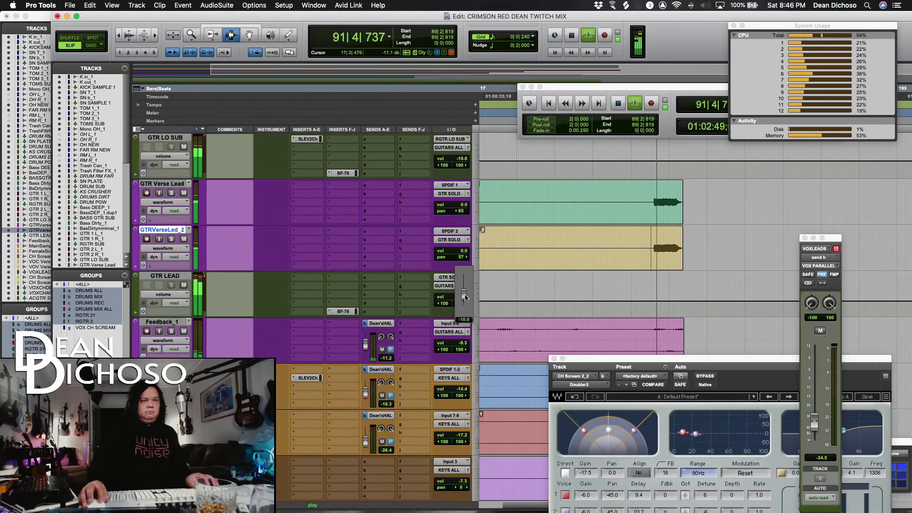
# Stop playback, place the cursor before the screams at bar 91, and move the CH Scream 2 track directly below CH Scream 2_2.
pyautogui.press('space')
pyautogui.scroll(-2, 480, 299)
pyautogui.scroll(-2, 479, 299)
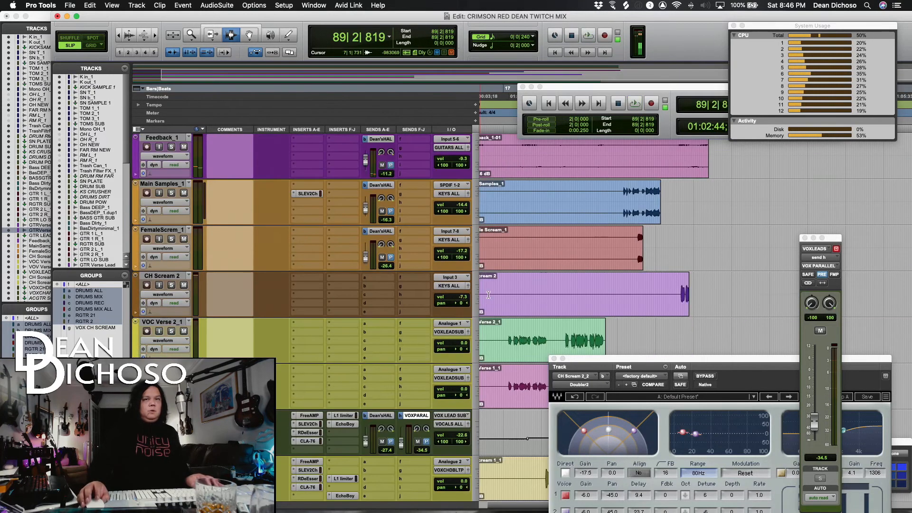
pyautogui.click(647, 287)
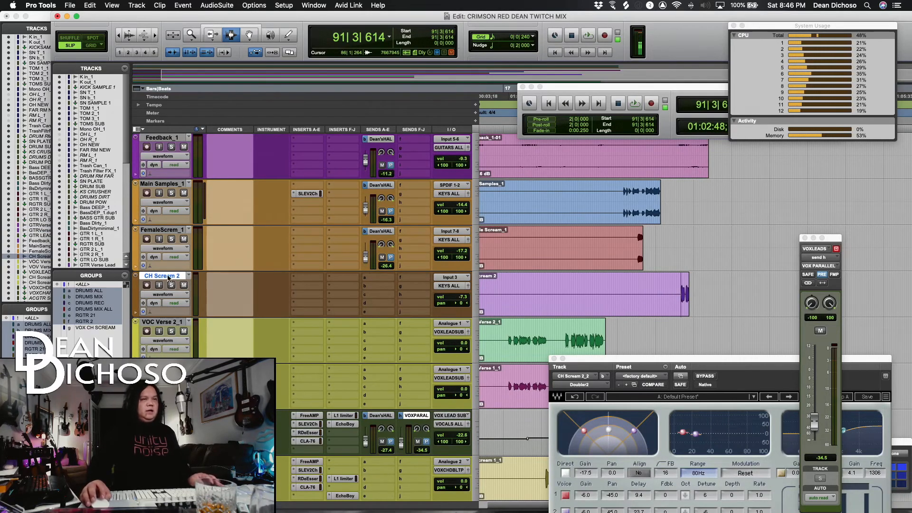
pyautogui.scroll(-4, 169, 278)
pyautogui.scroll(4, 171, 279)
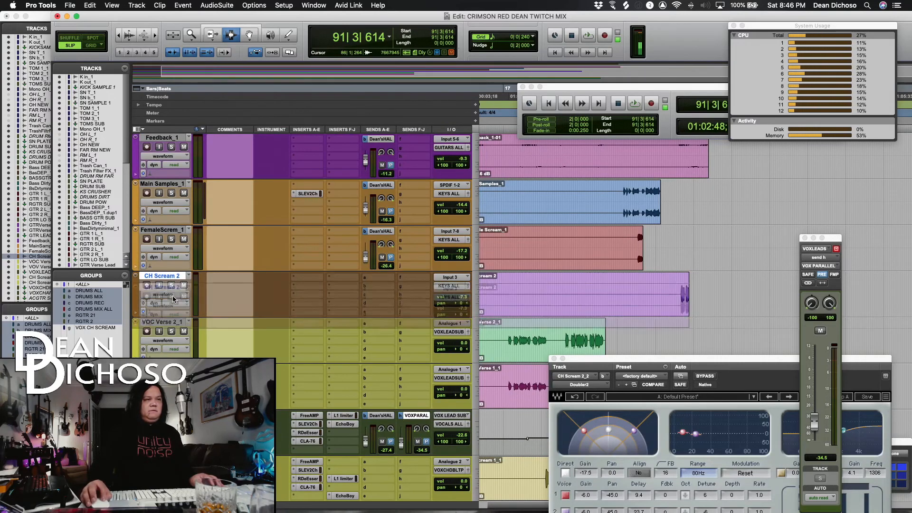
pyautogui.scroll(-6, 190, 266)
pyautogui.scroll(-1, 218, 232)
pyautogui.moveTo(218, 231); pyautogui.dragTo(216, 232)
pyautogui.scroll(3, 253, 254)
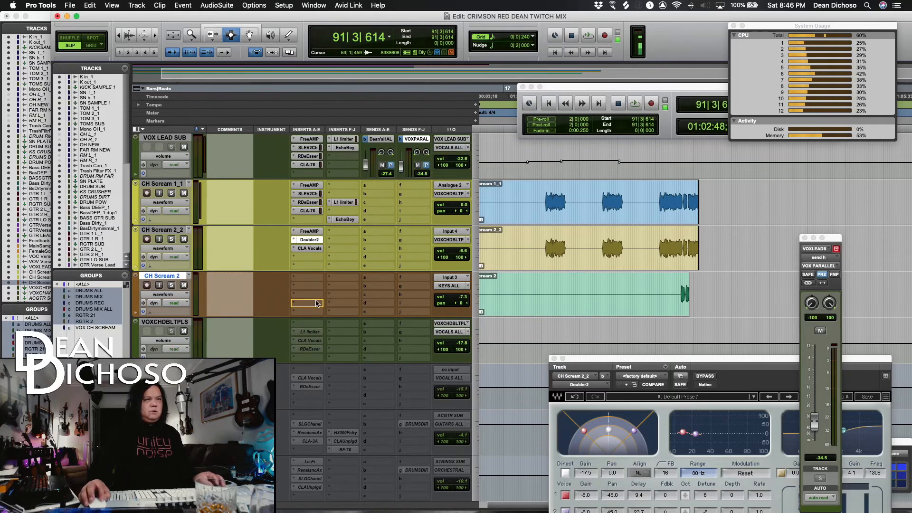
# Copy the SSL EV2 Channel and FreeAMP inserts from CH Scream 1_1 onto CH Scream 2.
pyautogui.moveTo(317, 287); pyautogui.dragTo(318, 286)
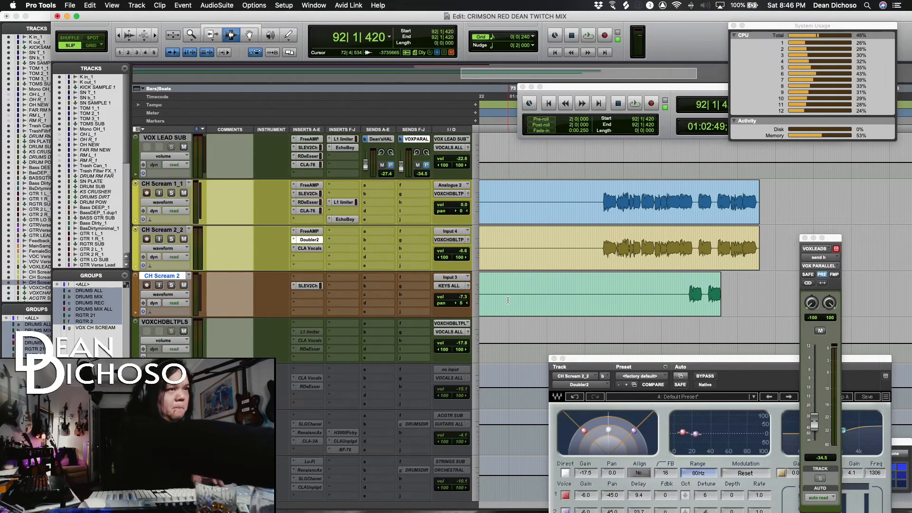
pyautogui.press('space')
pyautogui.press('space')
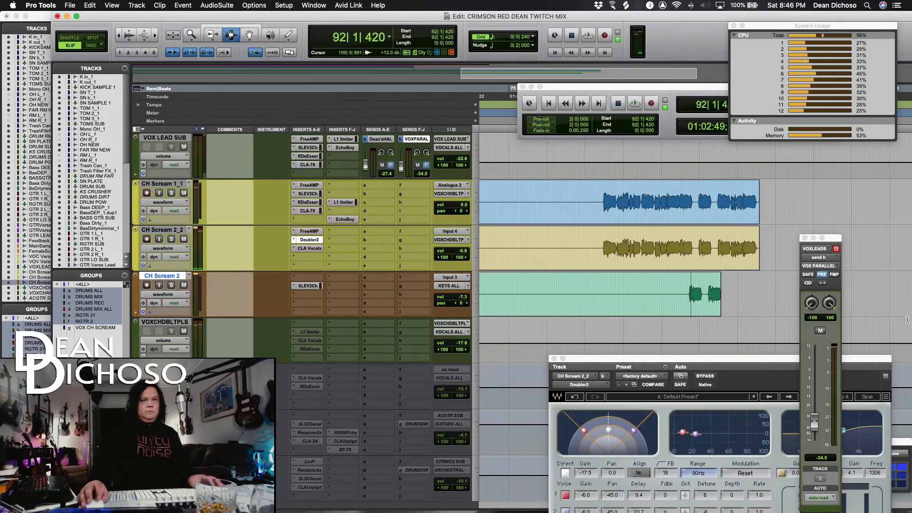
pyautogui.click(678, 287)
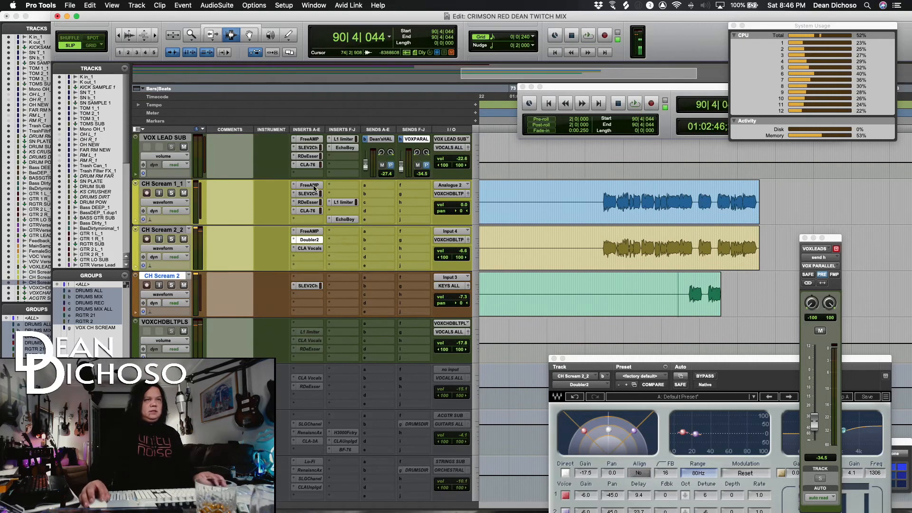
pyautogui.moveTo(312, 280); pyautogui.dragTo(314, 280)
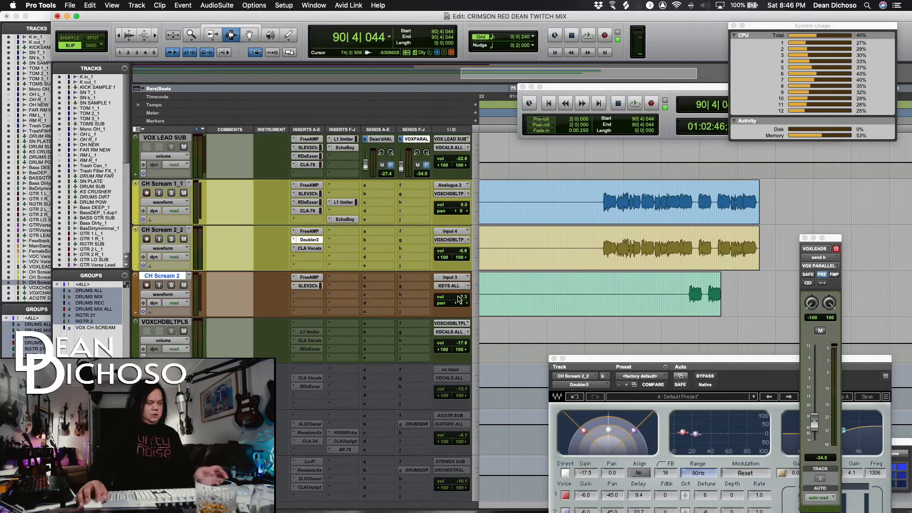
# Lower the CH Scream 2 volume to -13.8 and play the scream from bar 91.
pyautogui.moveTo(459, 297); pyautogui.dragTo(460, 306)
pyautogui.click(681, 297)
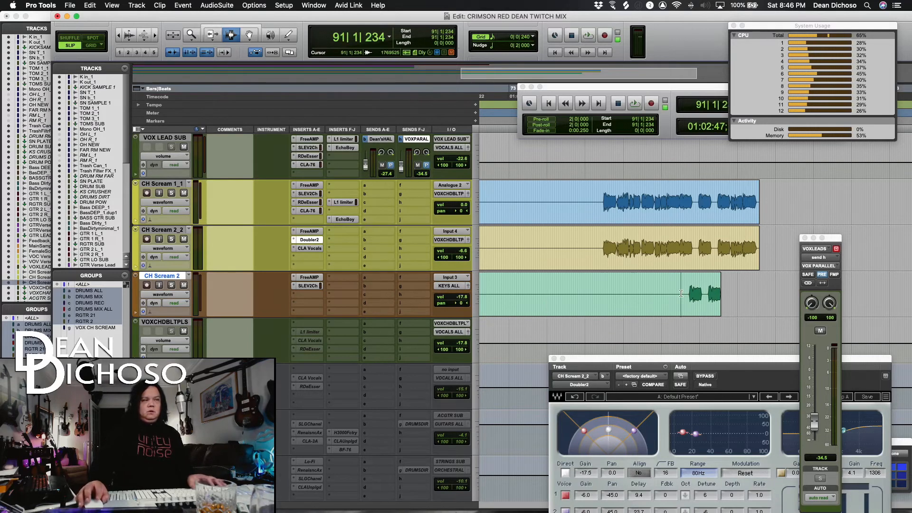
pyautogui.press('space')
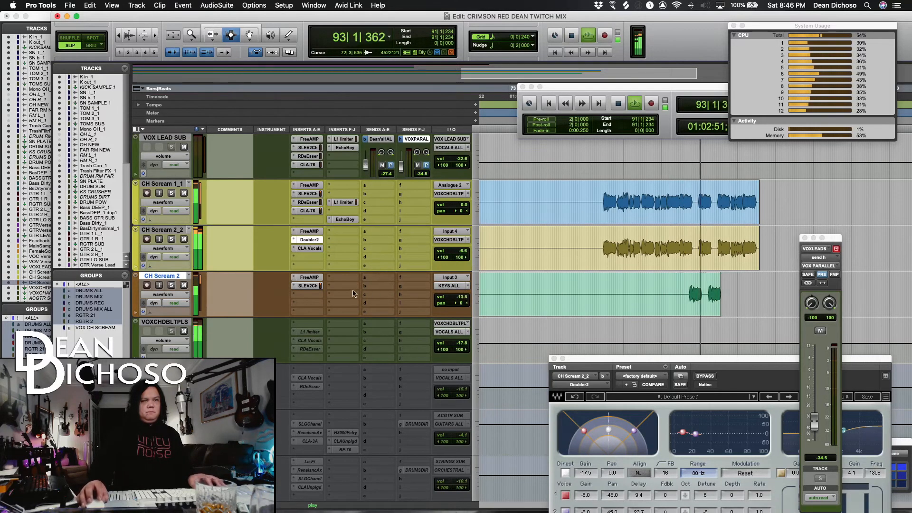
# Boost the HF band in CH Scream 2's SSL EV2 Channel, lower the track's volume to -15.8, and close the plug-in.
pyautogui.click(309, 286)
pyautogui.moveTo(650, 216); pyautogui.dragTo(649, 197)
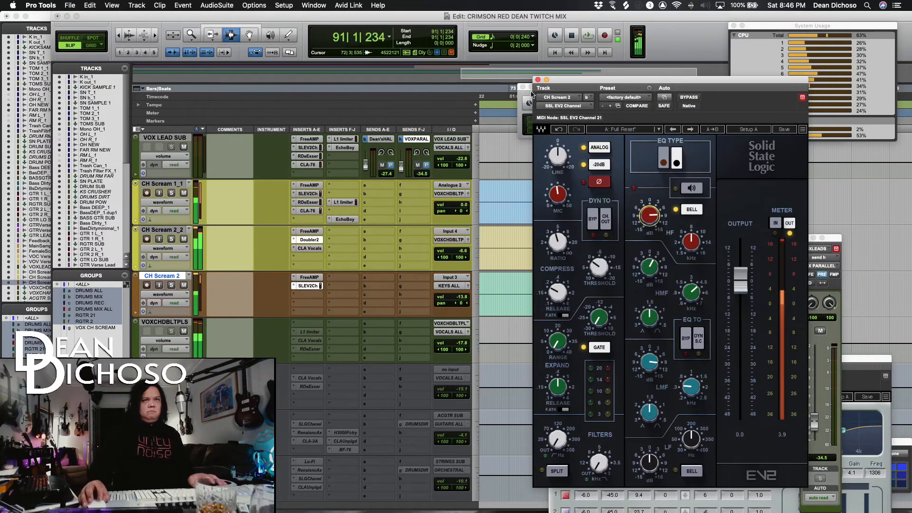
pyautogui.moveTo(464, 301); pyautogui.dragTo(465, 303)
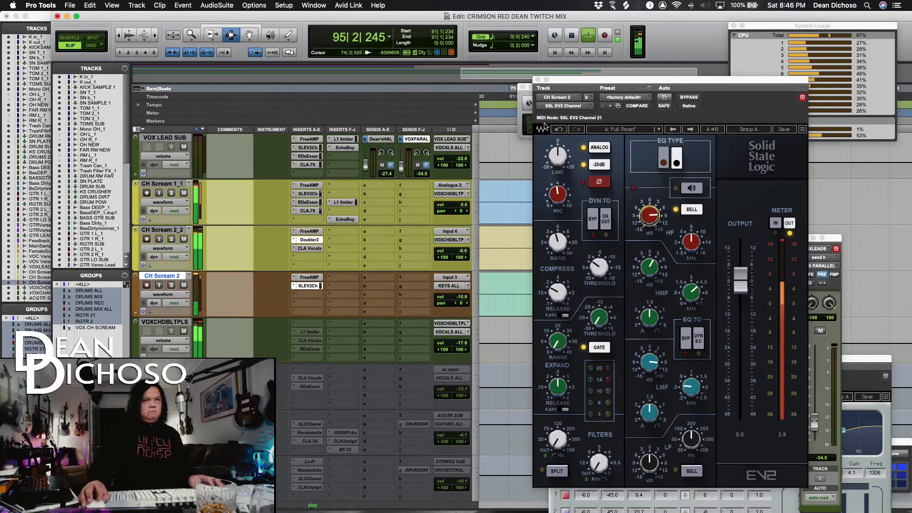
pyautogui.click(537, 80)
# Audition the verse lead guitars from bar 91 with GTRVerseLed_2 soloed, and open the BF-76 on GTR LEAD.
pyautogui.scroll(-10, 568, 285)
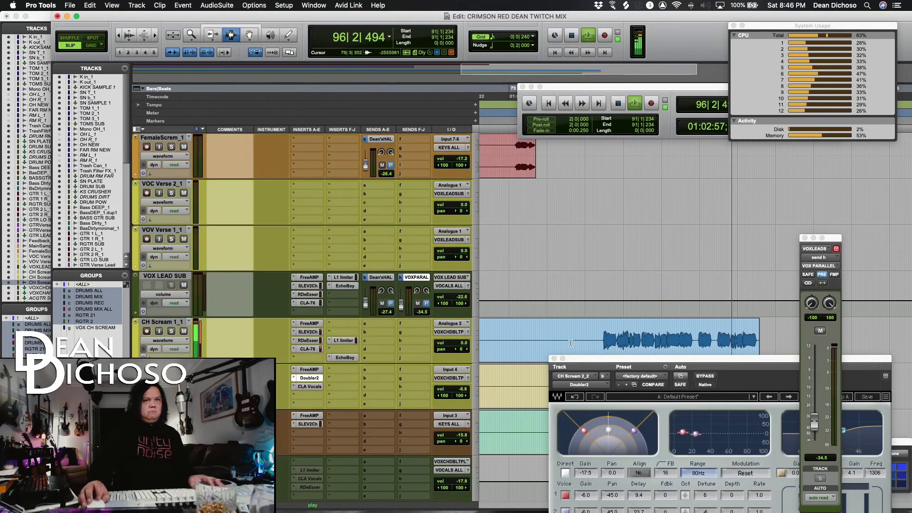
pyautogui.press('space')
pyautogui.scroll(-3, 567, 339)
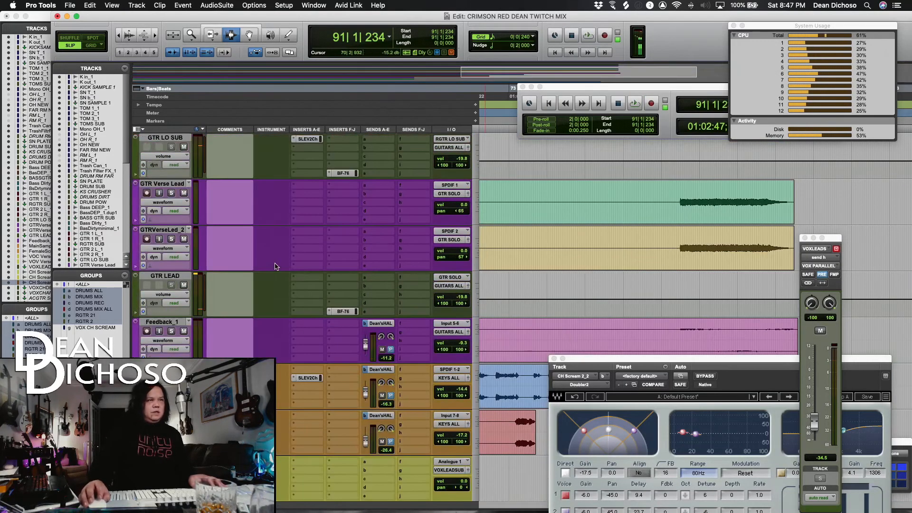
pyautogui.press('space')
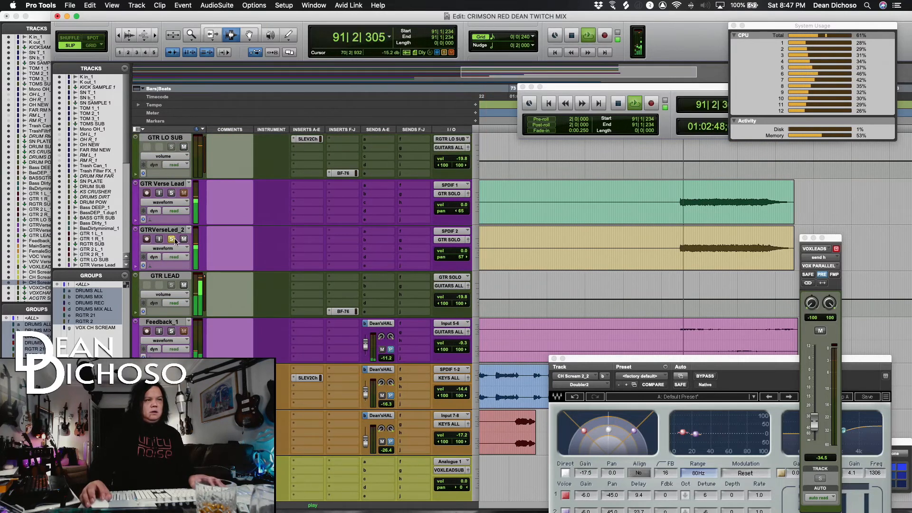
pyautogui.press('space')
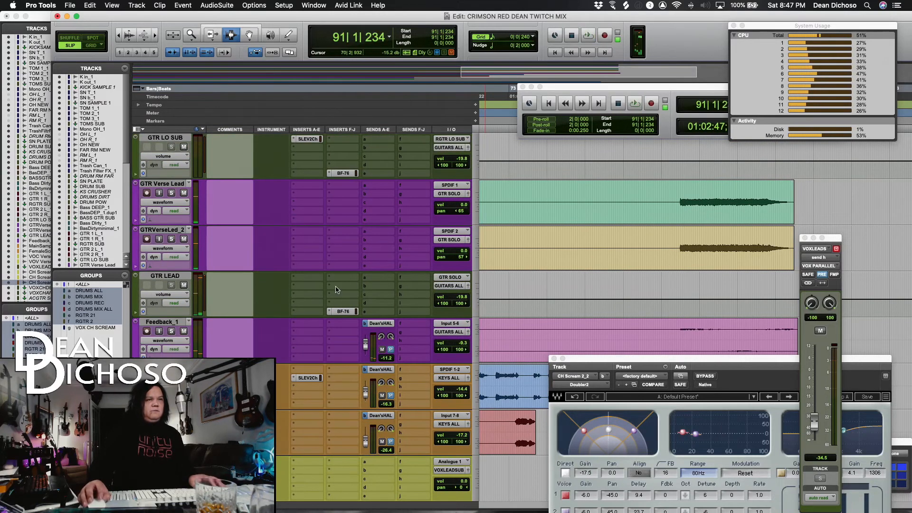
pyautogui.click(355, 312)
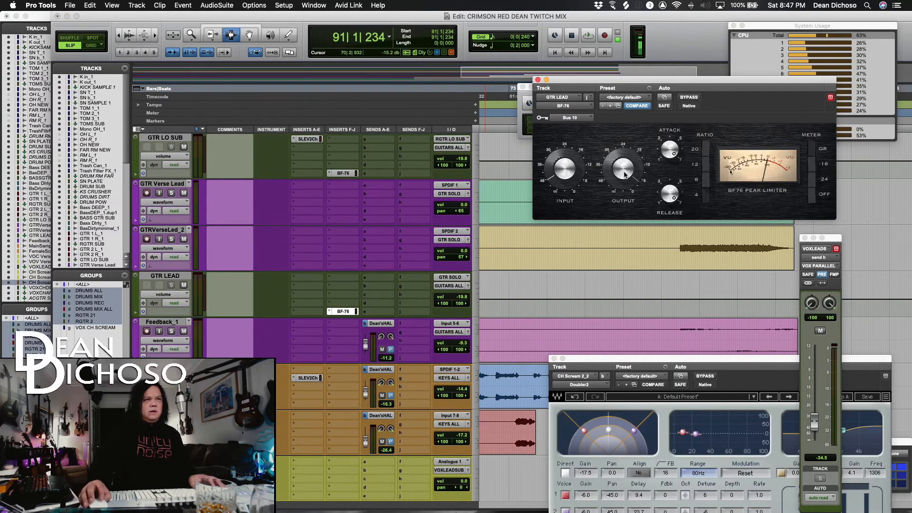
# Place the cursor at bar 95 in the lead guitar part and group both GTR Verse Lead tracks as GTR LEAD.
pyautogui.click(769, 259)
pyautogui.click(172, 240)
pyautogui.click(173, 185)
pyautogui.keyDown('shift'); pyautogui.click(170, 231); pyautogui.keyUp('shift')
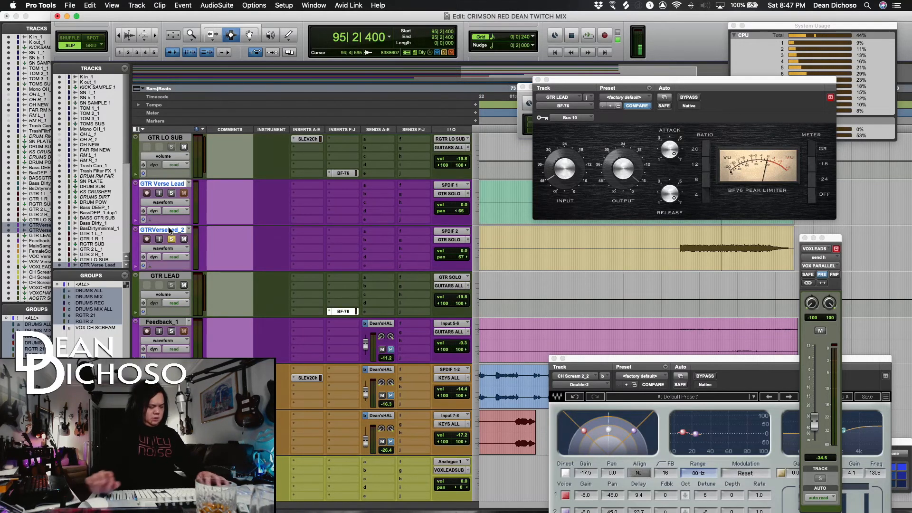
pyautogui.press('super+g')
pyautogui.write('GTR LEAD')
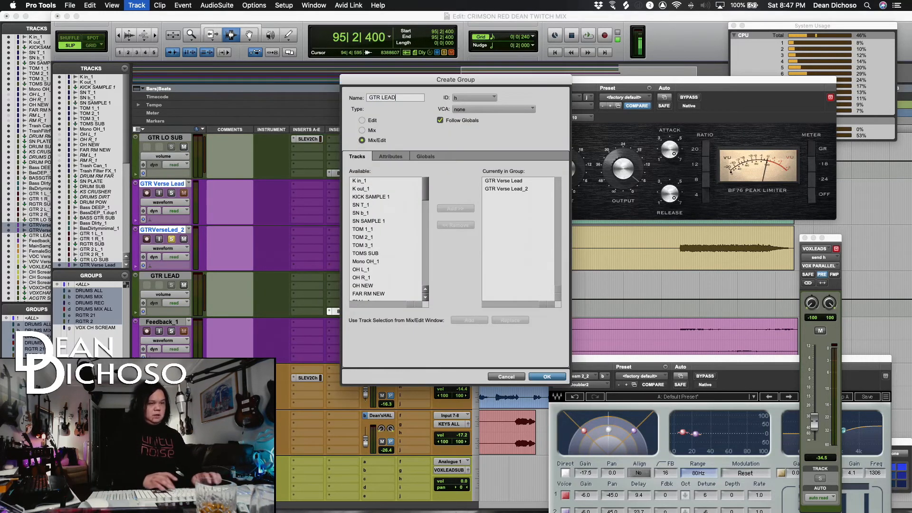
pyautogui.press('Return')
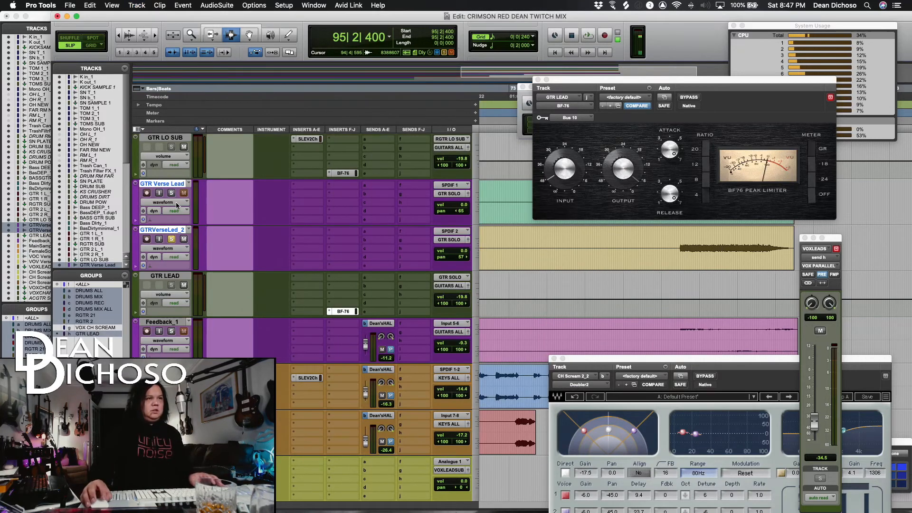
# Insert SSL EV2 Channel on GTR LEAD, engage its low-cut filter, and audition the soloed lead guitars.
pyautogui.click(309, 287)
pyautogui.click(343, 272)
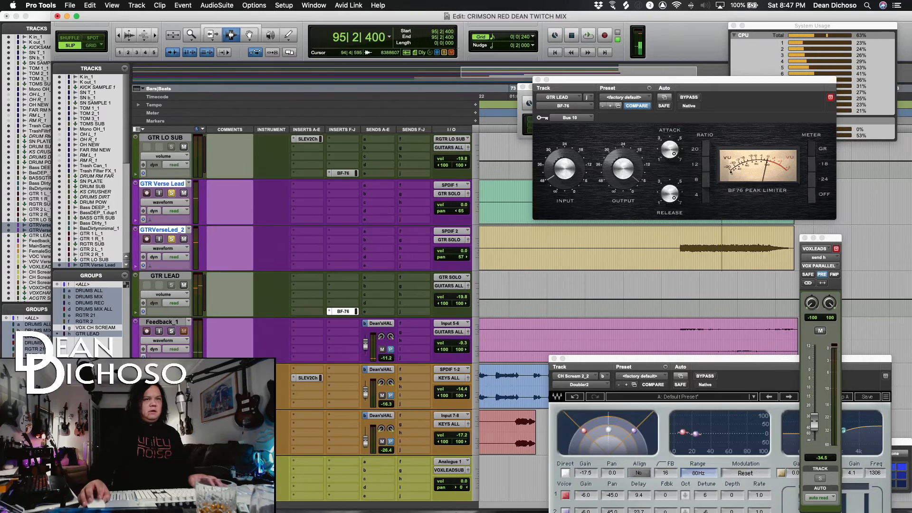
pyautogui.moveTo(559, 440); pyautogui.dragTo(559, 425)
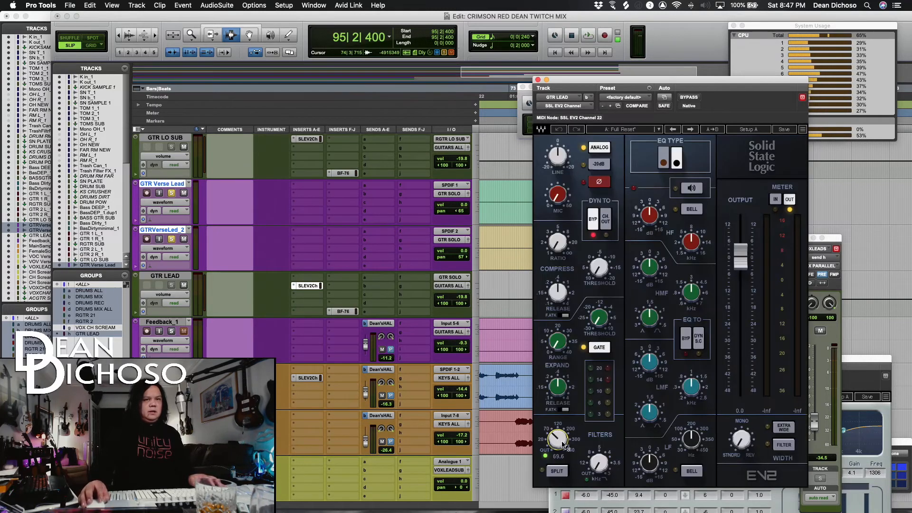
pyautogui.press('space')
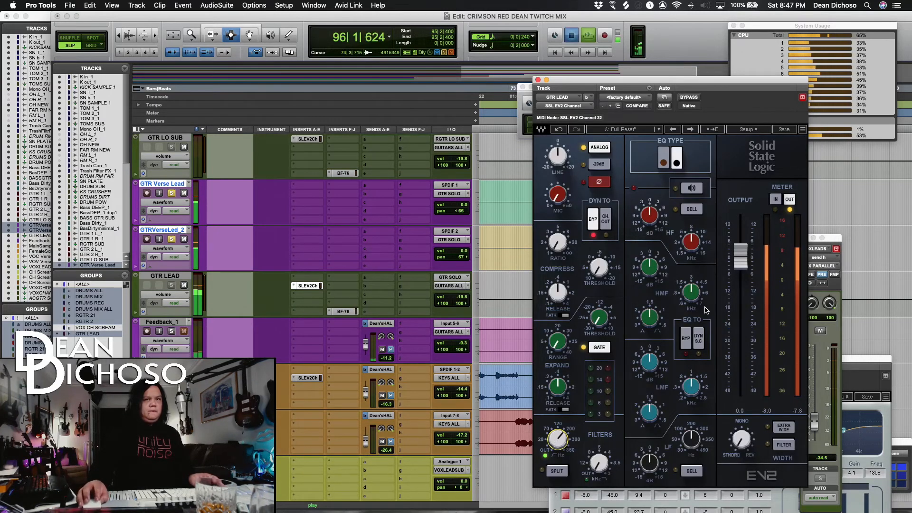
pyautogui.press('space')
# Set the HMF band on GTR LEAD's SSL EV2 Channel to 2.11 kHz and boost its gain during playback.
pyautogui.moveTo(691, 292); pyautogui.dragTo(691, 297)
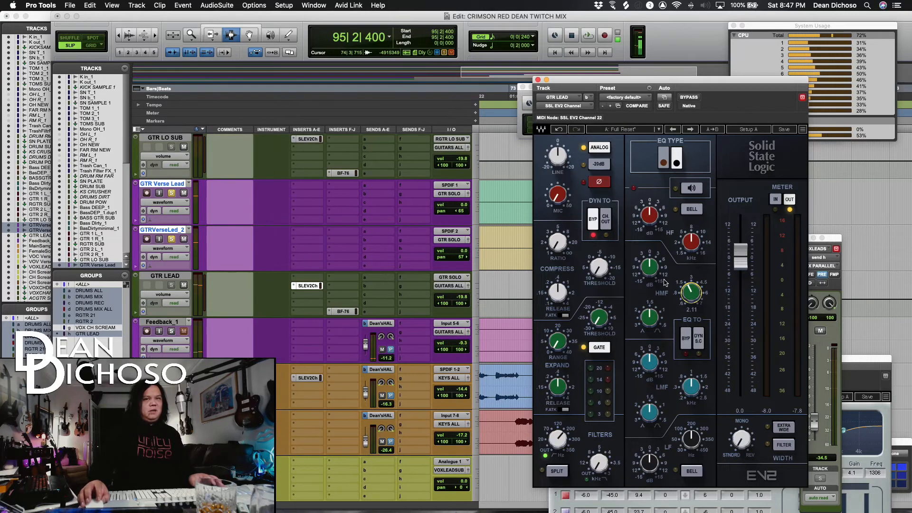
pyautogui.press('space')
pyautogui.moveTo(650, 268); pyautogui.dragTo(649, 266)
pyautogui.press('space')
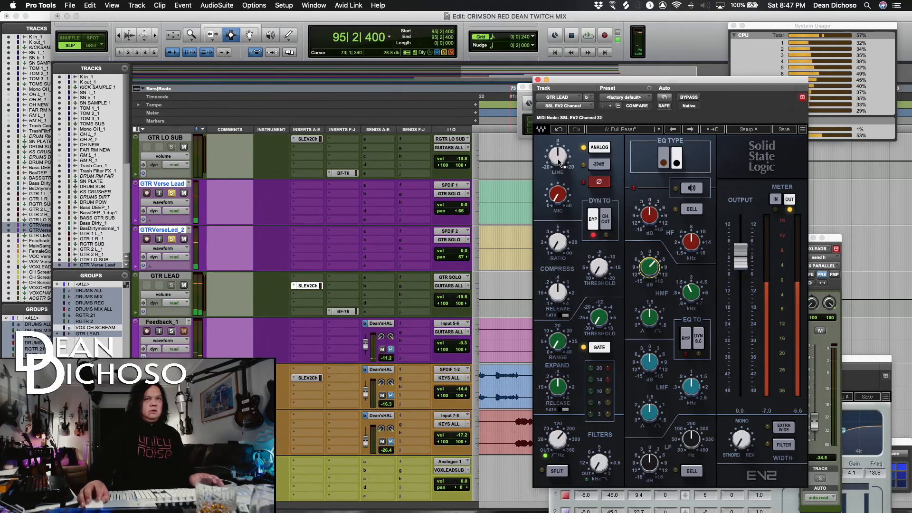
# Unsolo the lead guitars, raise GTR LEAD's volume to -17.8 against the full mix, and close the plug-in.
pyautogui.click(184, 239)
pyautogui.press('space')
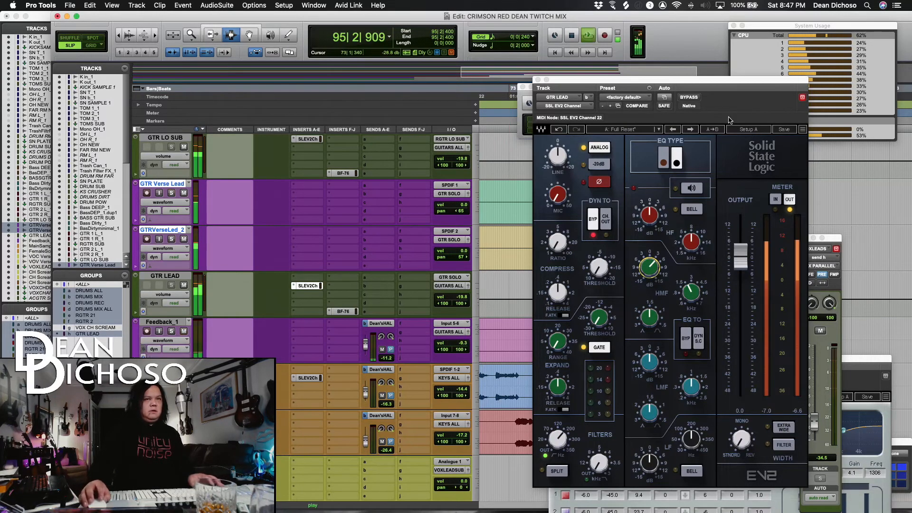
pyautogui.click(462, 297)
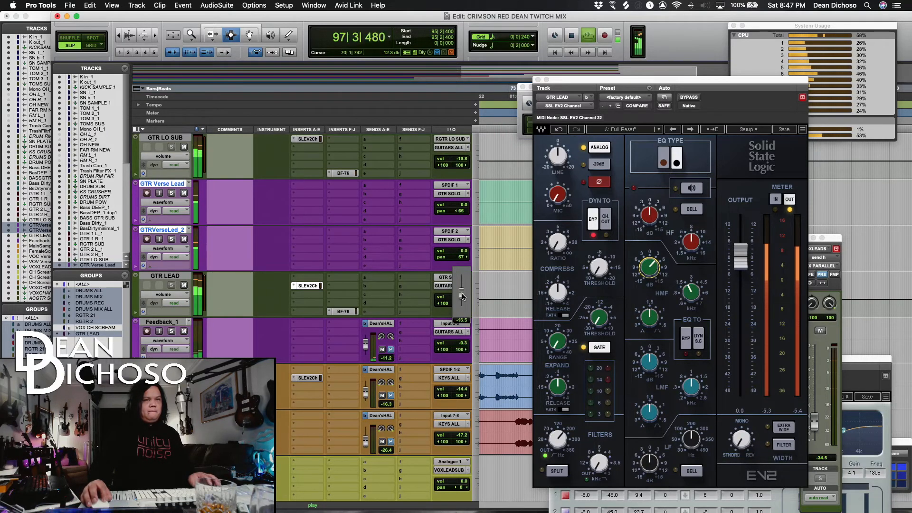
pyautogui.moveTo(463, 298); pyautogui.dragTo(463, 297)
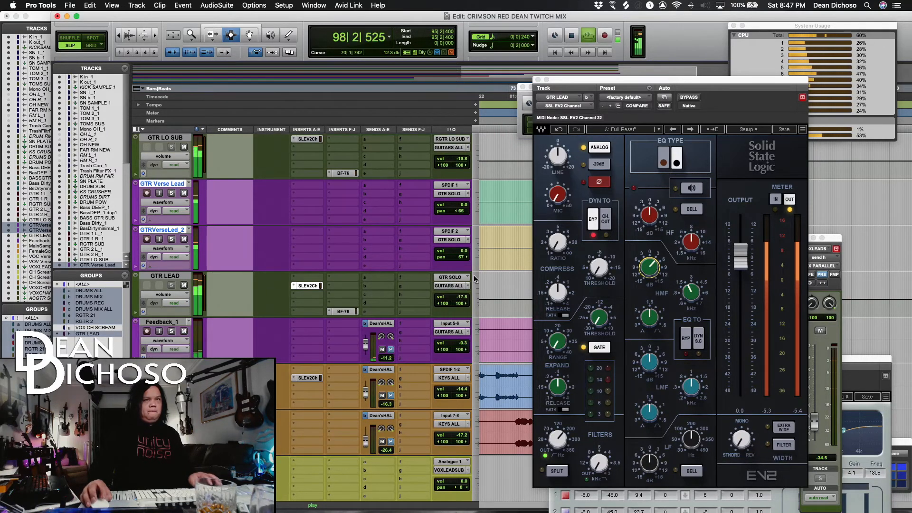
pyautogui.click(538, 80)
# Locate the tom tracks during playback and audition the tom hits from the end of bar 97.
pyautogui.scroll(10, 704, 289)
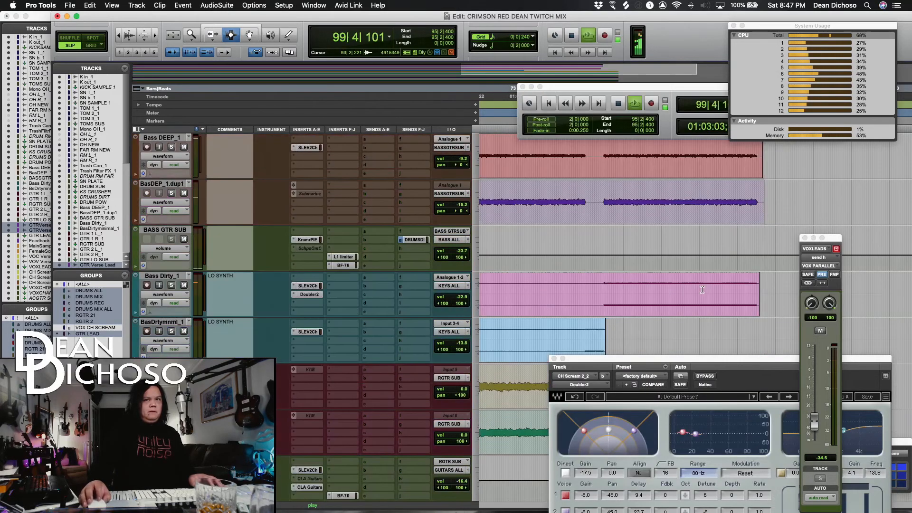
pyautogui.scroll(-8, 704, 289)
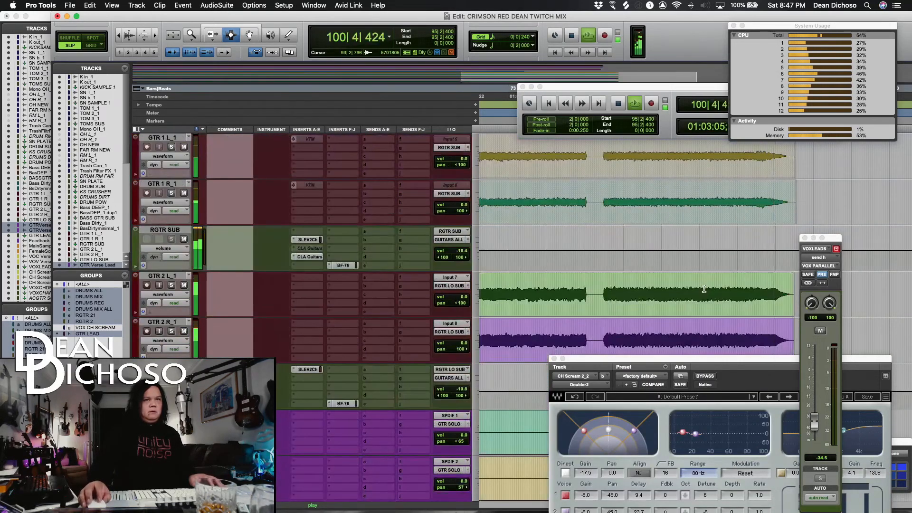
pyautogui.scroll(15, 704, 289)
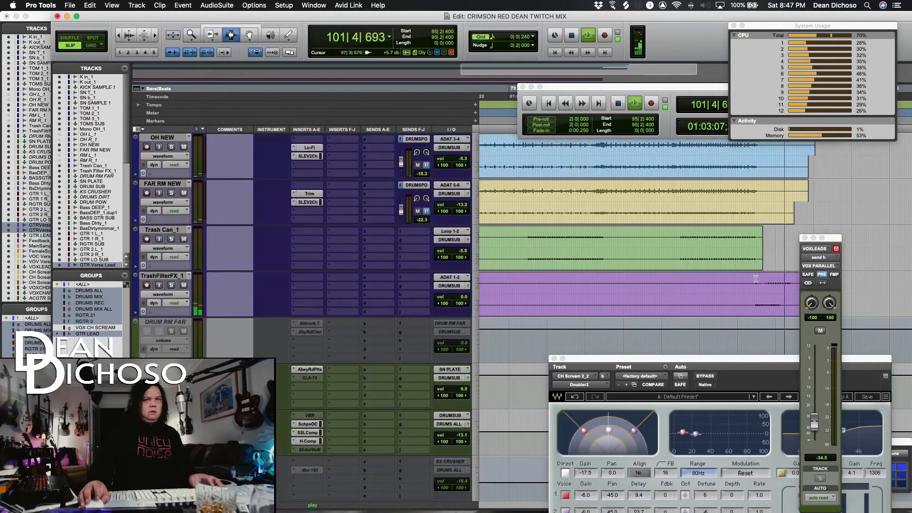
pyautogui.scroll(5, 764, 277)
pyautogui.press('space')
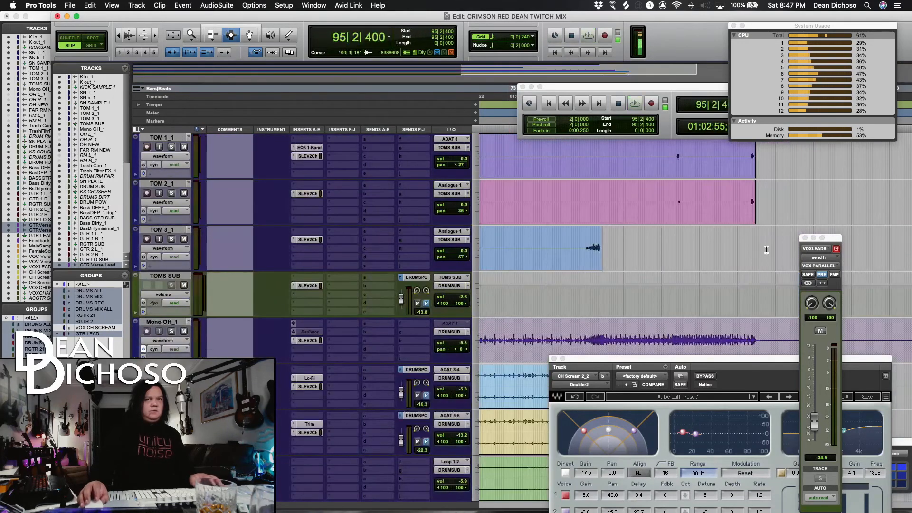
pyautogui.click(746, 214)
pyautogui.press('space')
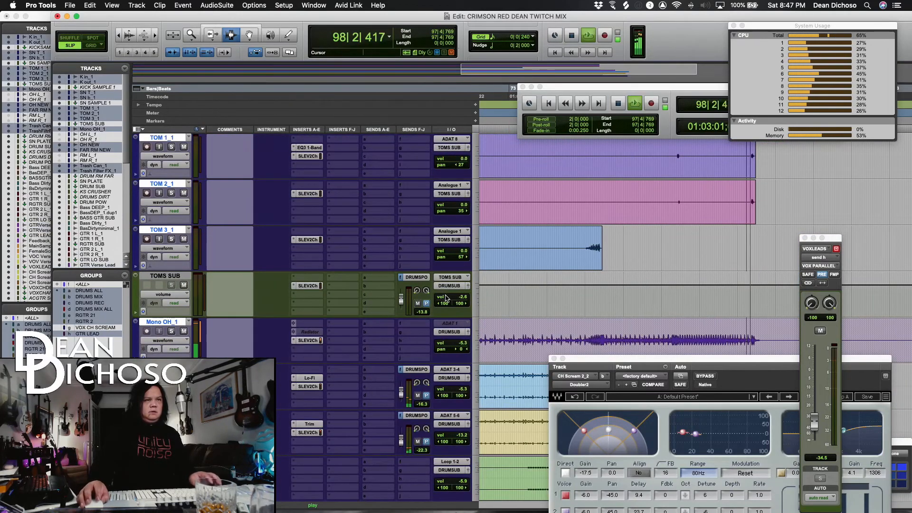
pyautogui.press('space')
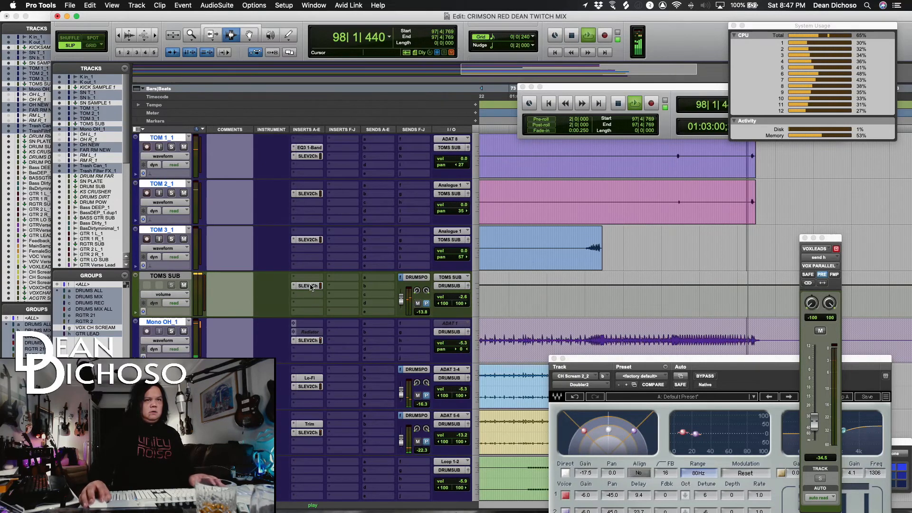
# Lower TOMS SUB's SSL EV2 Channel output to -3.0 and the track's volume to -4.5.
pyautogui.click(308, 286)
pyautogui.moveTo(740, 264); pyautogui.dragTo(745, 270)
pyautogui.press('space')
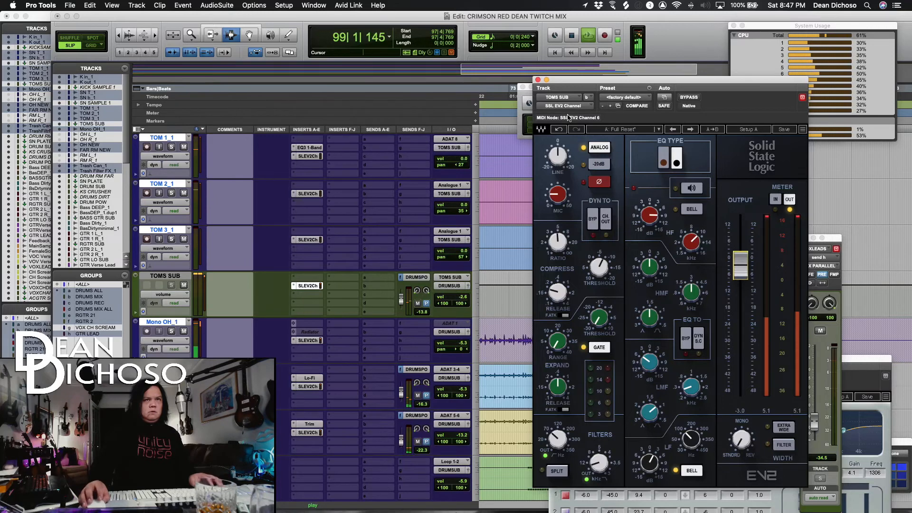
pyautogui.click(537, 81)
pyautogui.moveTo(465, 295); pyautogui.dragTo(465, 298)
# Play the TOM 3_1 fill from bar 80 to check the toms in the mix.
pyautogui.click(583, 245)
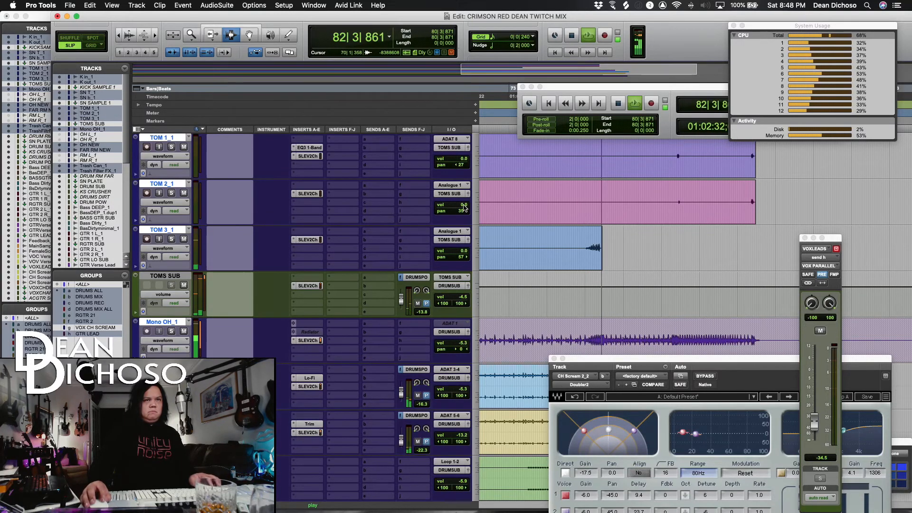
pyautogui.click(585, 252)
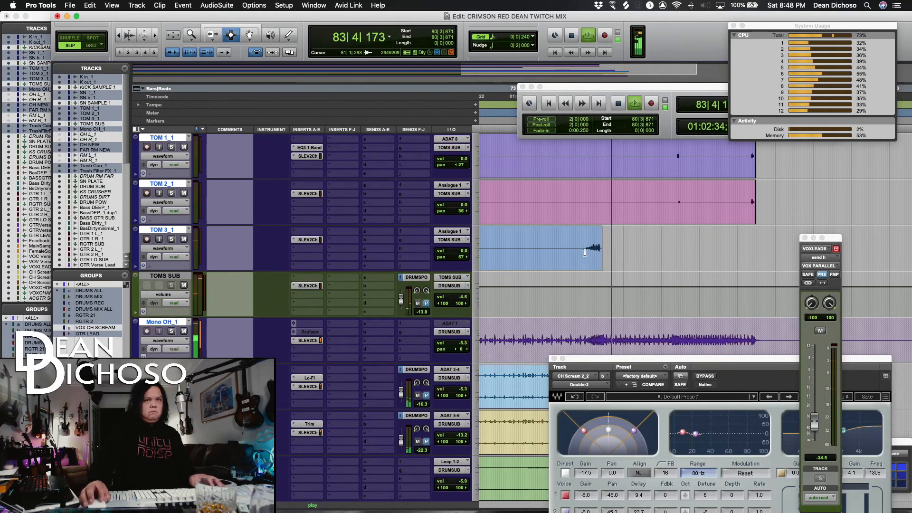
pyautogui.press('space')
pyautogui.press('space')
# Review the session's tracks during playback and inspect the SSL EV2 Channel on K in_1.
pyautogui.scroll(-15, 584, 252)
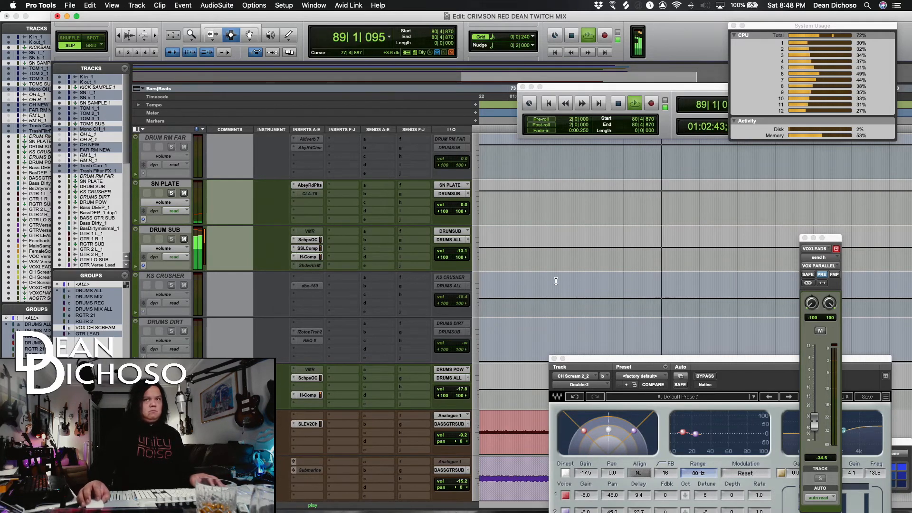
pyautogui.scroll(-3, 556, 280)
pyautogui.scroll(-7, 556, 281)
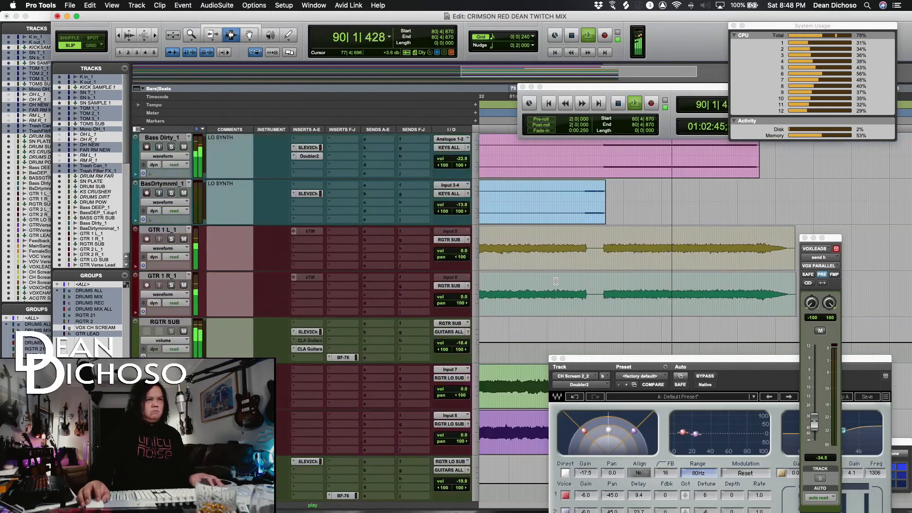
pyautogui.scroll(-9, 556, 280)
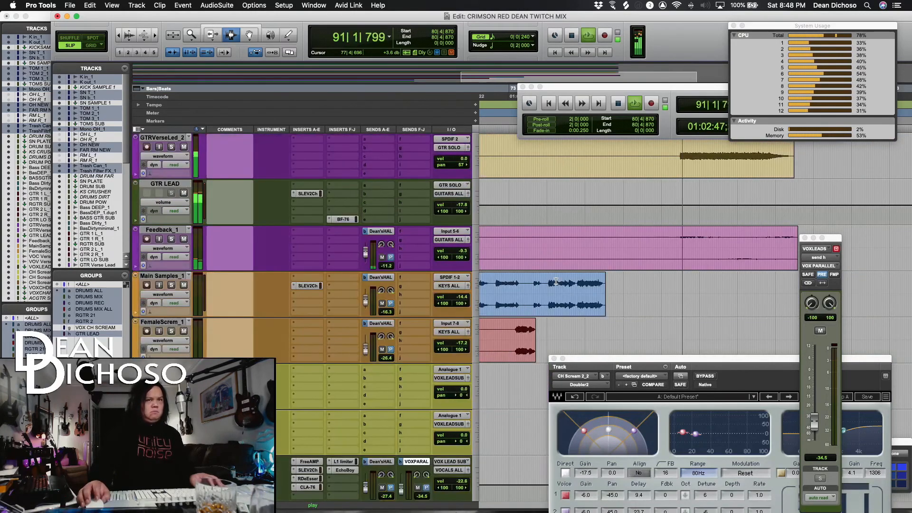
pyautogui.scroll(20, 556, 281)
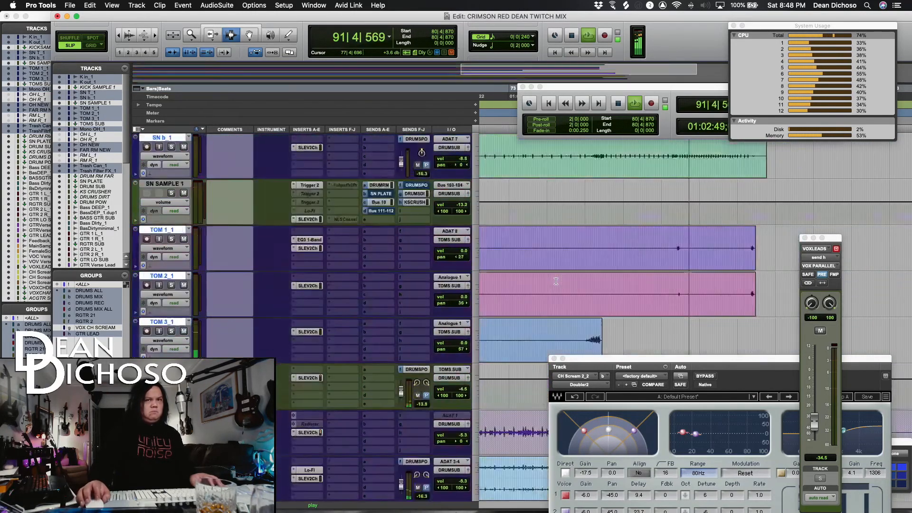
pyautogui.click(307, 147)
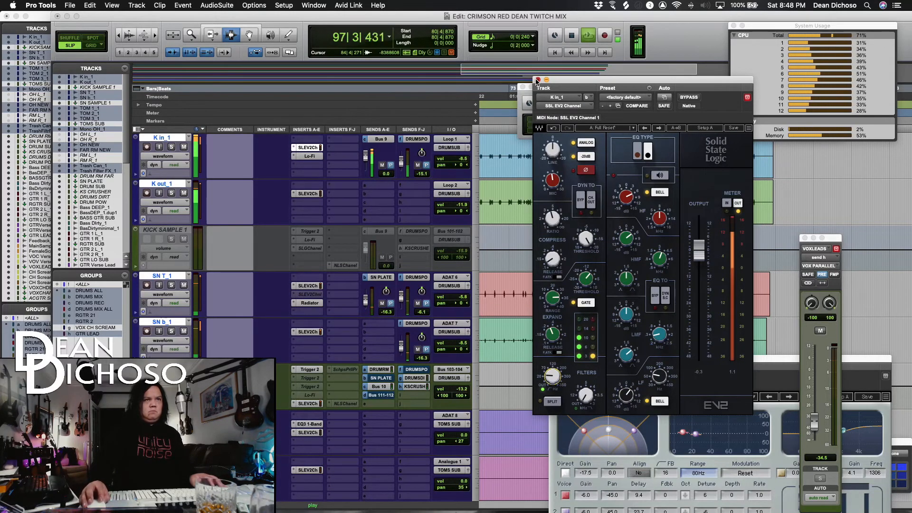
pyautogui.click(537, 80)
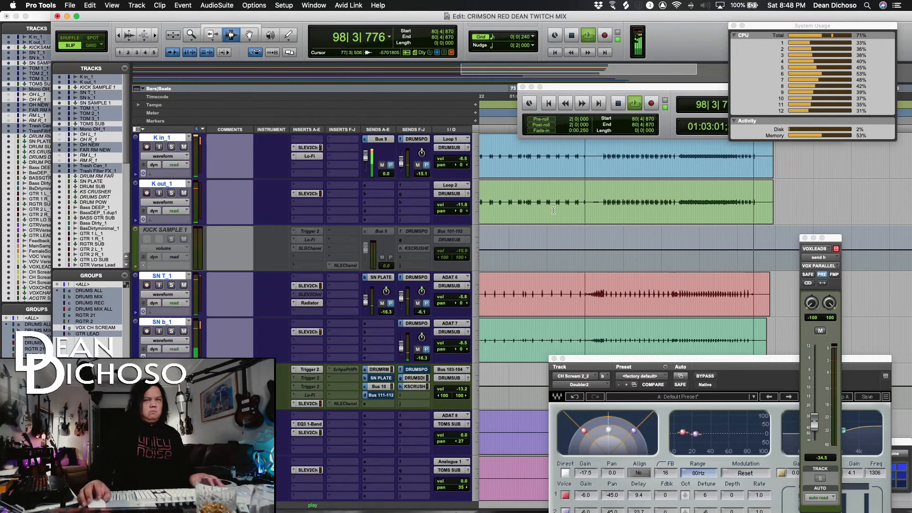
# Review the session's tracks down to the submix, stopping playback and moving the Doubler2 window off the Crimson_Red_MIX_2 reference track.
pyautogui.scroll(-5, 555, 212)
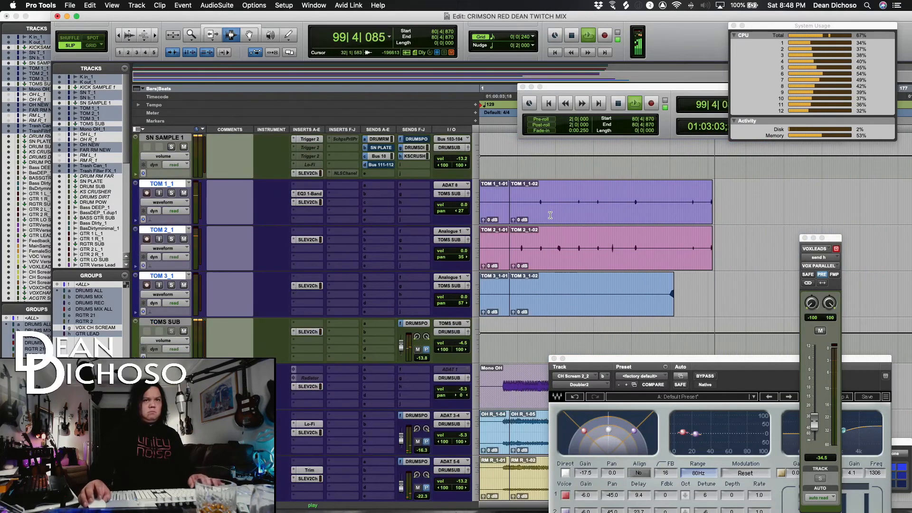
pyautogui.press('space')
pyautogui.scroll(-15, 513, 236)
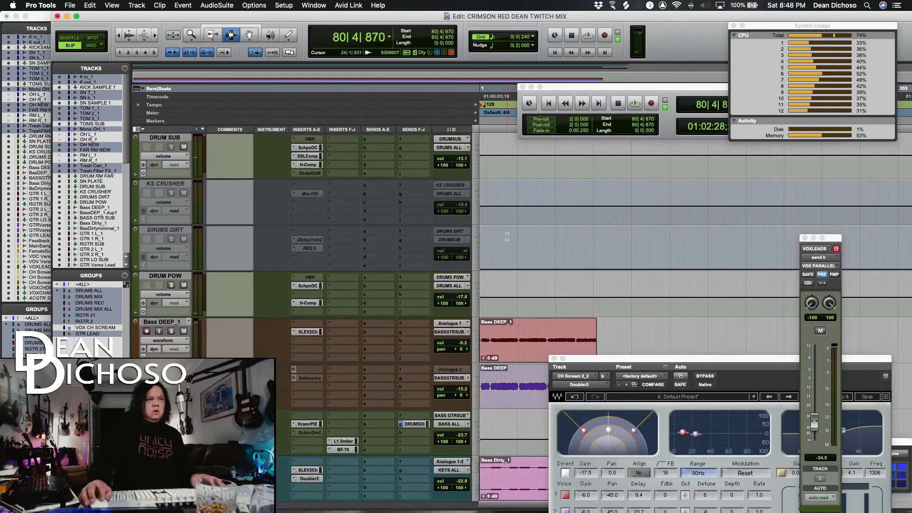
pyautogui.scroll(-10, 507, 236)
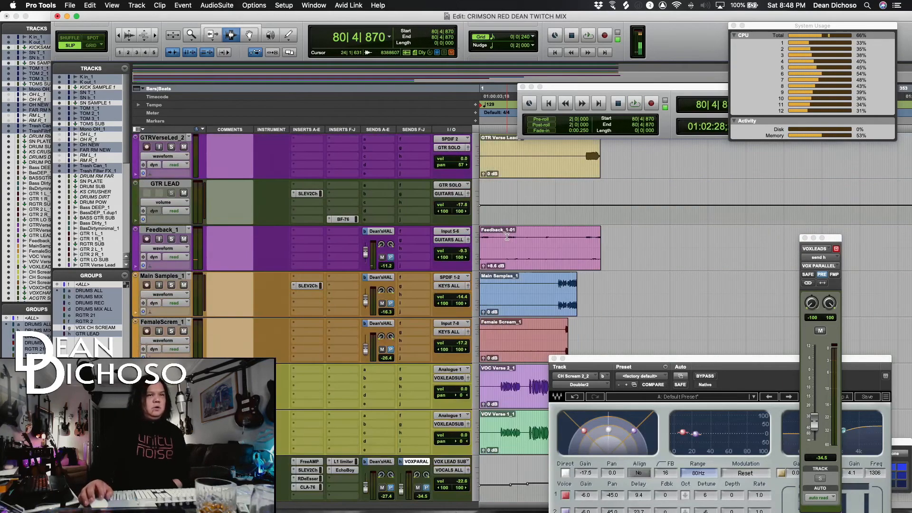
pyautogui.scroll(-15, 507, 236)
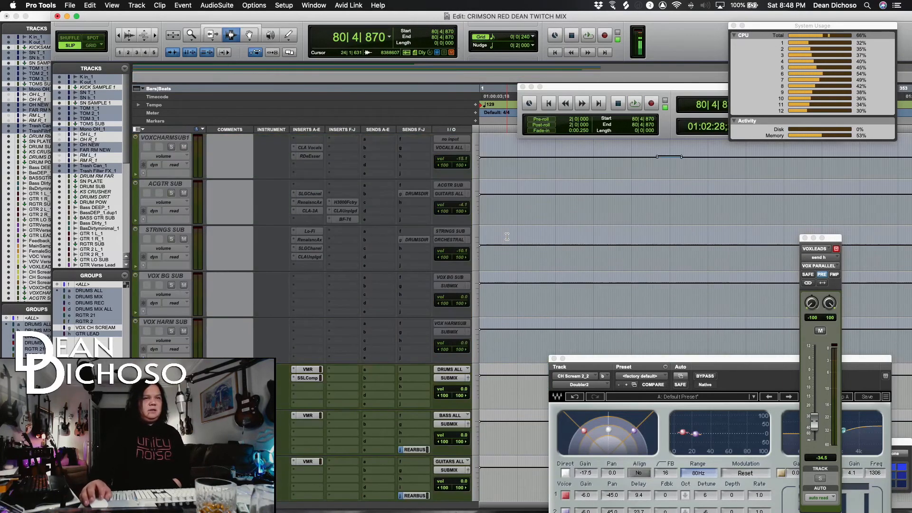
pyautogui.scroll(-1, 507, 236)
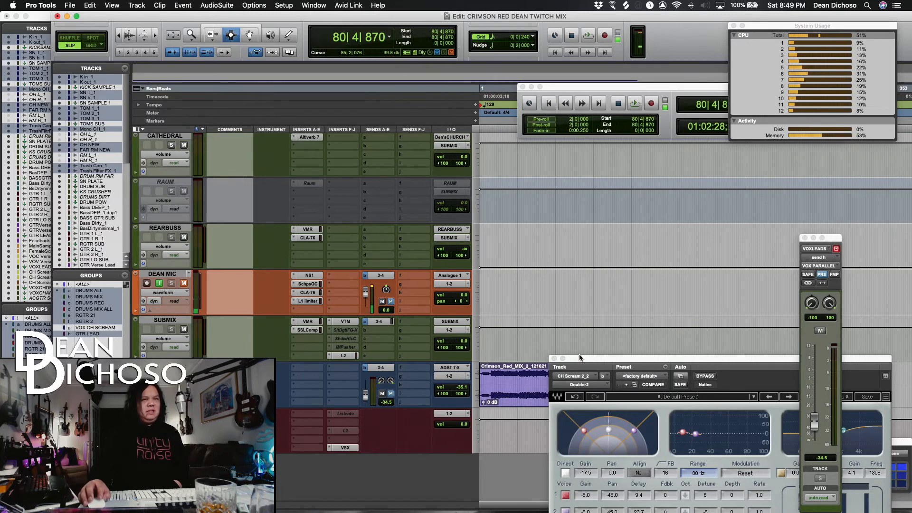
pyautogui.moveTo(580, 358); pyautogui.dragTo(610, 374)
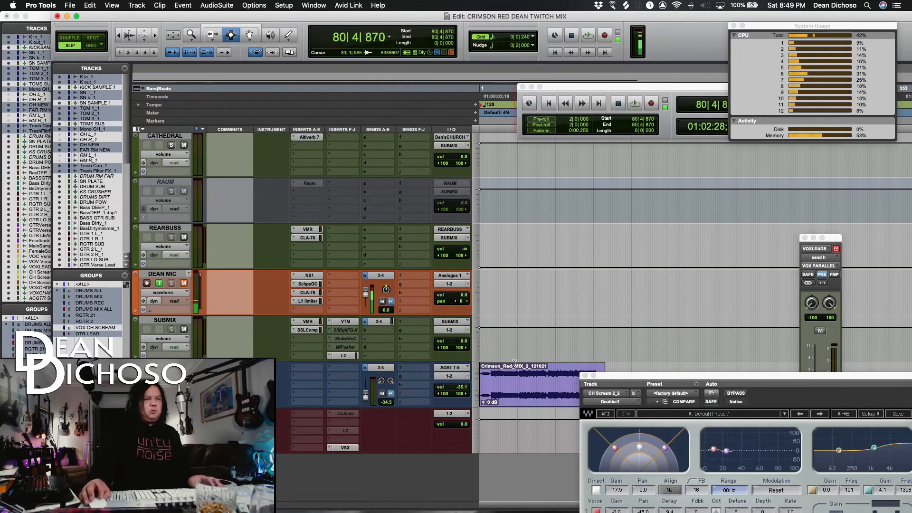
pyautogui.click(164, 366)
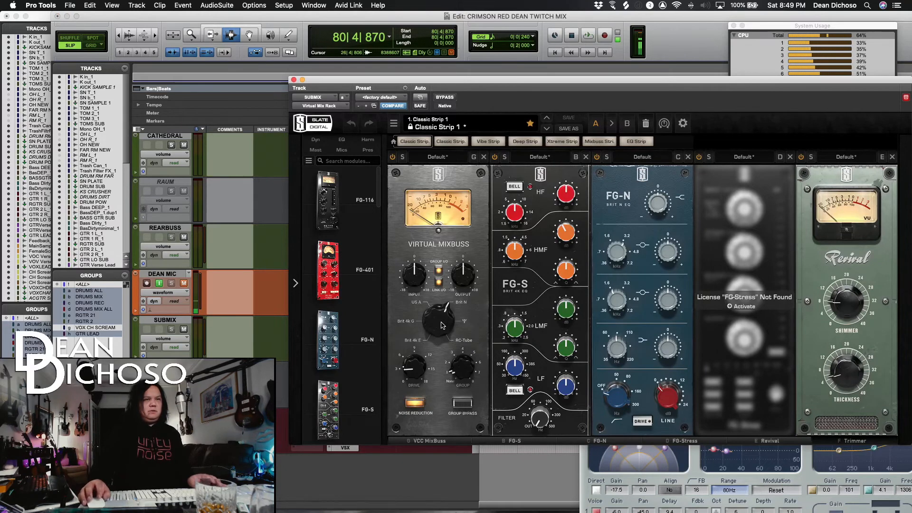
# Play the mix while auditioning console types on SUBMIX's Virtual Mixbuss, including Brit 4K E, and close the Virtual Mix Rack.
pyautogui.press('space')
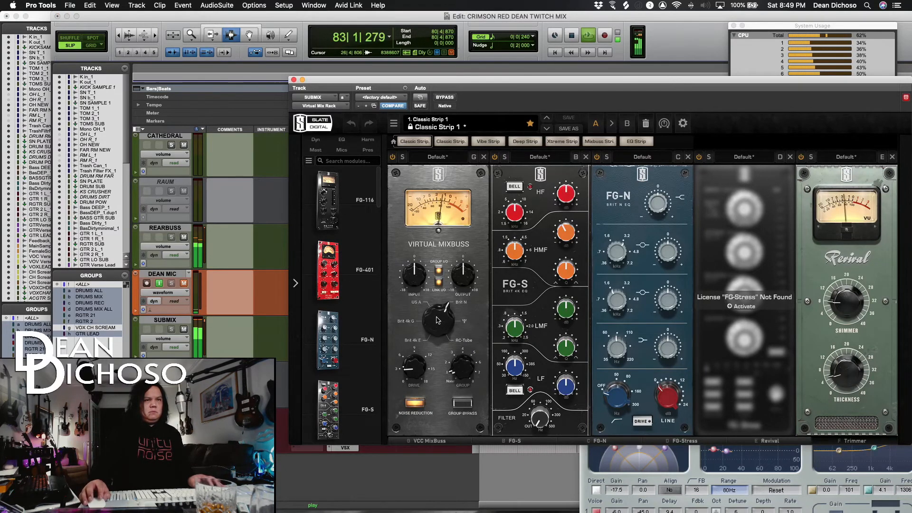
pyautogui.moveTo(438, 322); pyautogui.dragTo(430, 374)
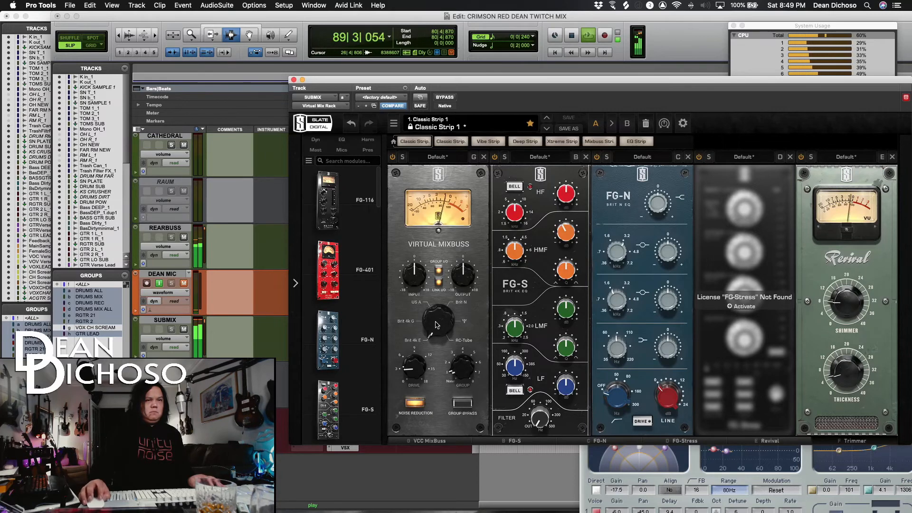
pyautogui.moveTo(435, 324); pyautogui.dragTo(433, 304)
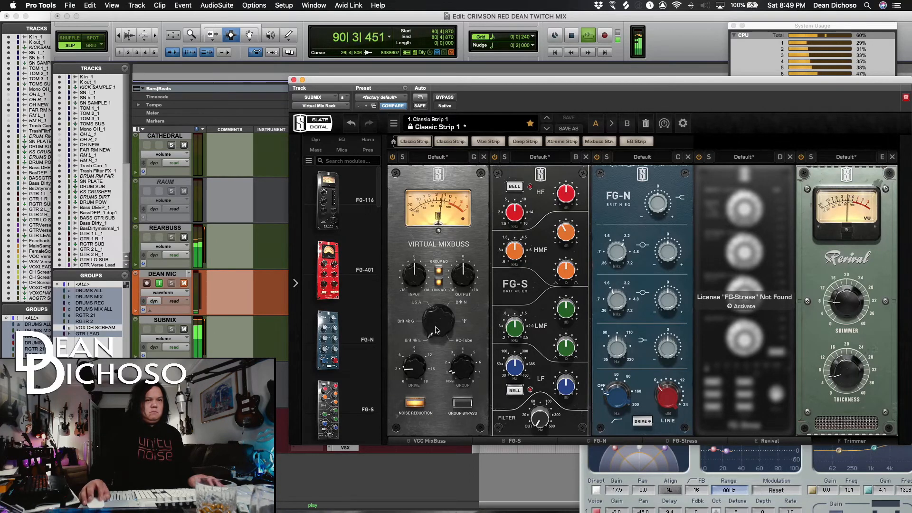
pyautogui.click(294, 80)
# Check the vocal, sample and bus tracks during playback, and move the Doubler2 window clear of the reference mix track.
pyautogui.scroll(-10, 506, 251)
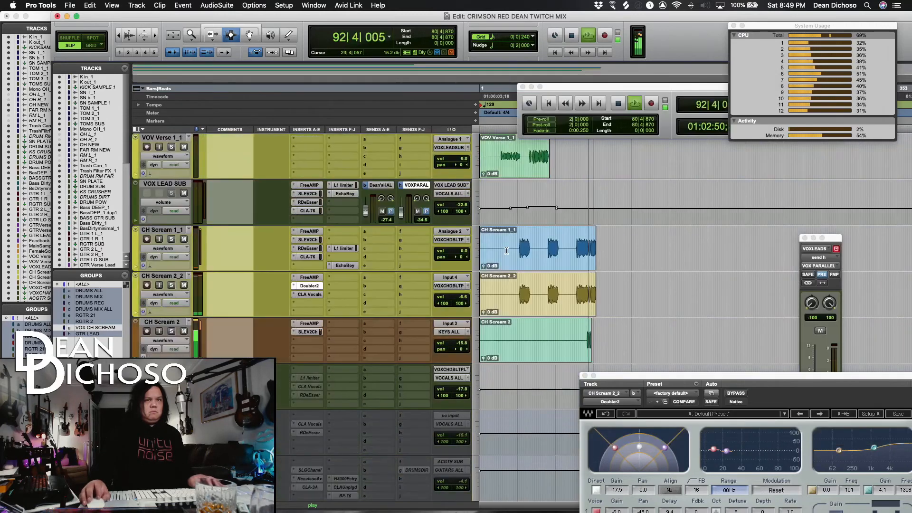
pyautogui.scroll(5, 506, 251)
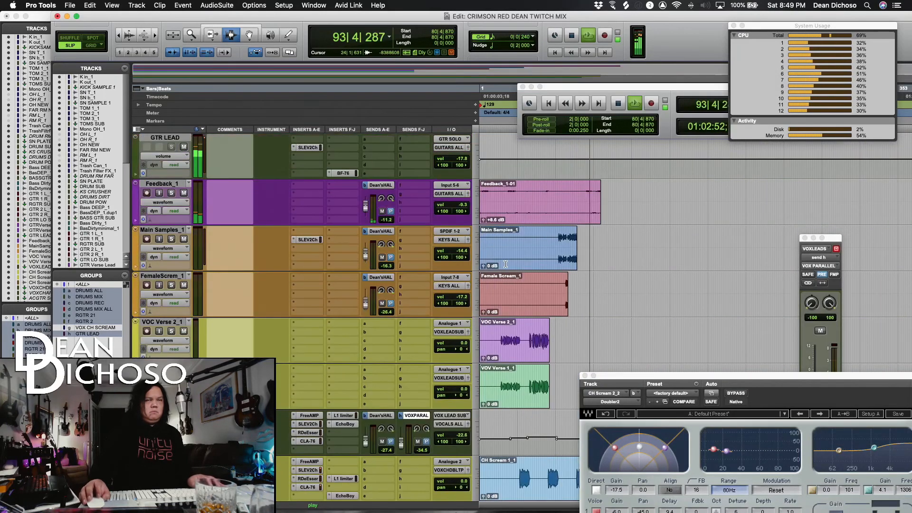
pyautogui.scroll(-3, 505, 264)
pyautogui.scroll(-5, 505, 264)
pyautogui.press('space')
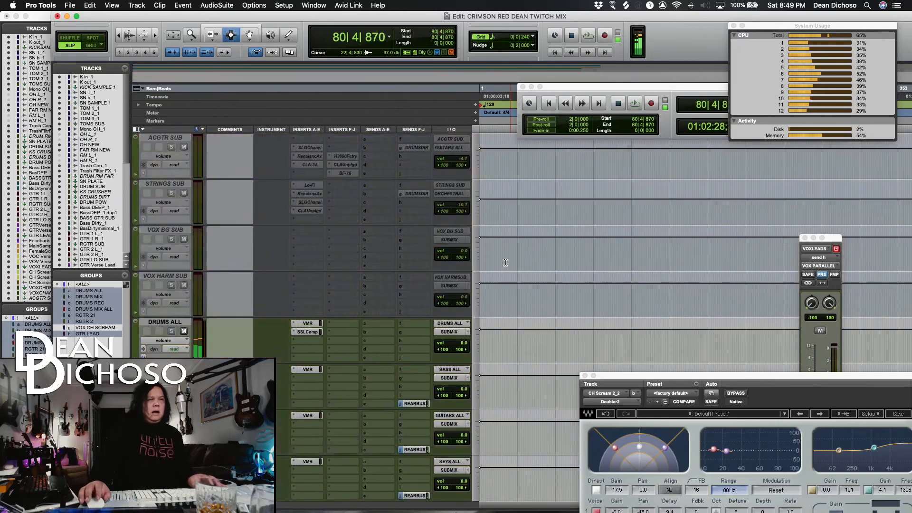
pyautogui.scroll(-5, 506, 262)
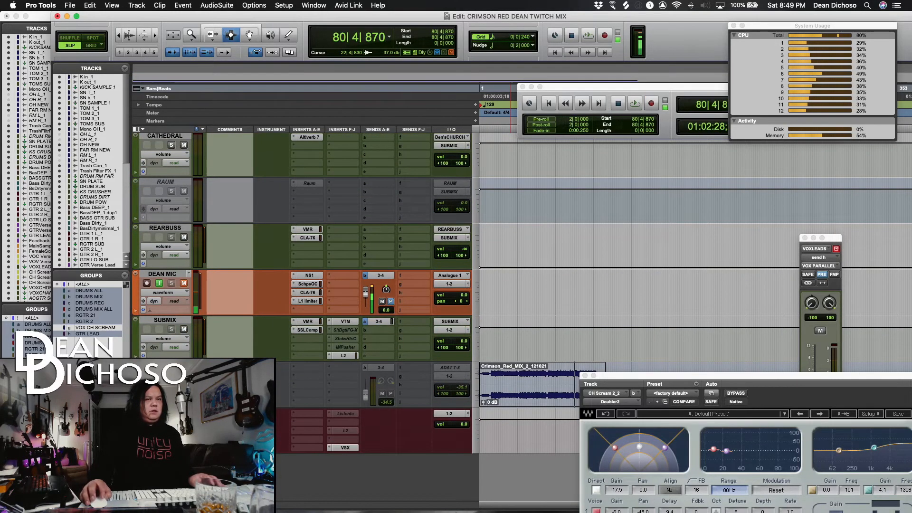
pyautogui.click(618, 383)
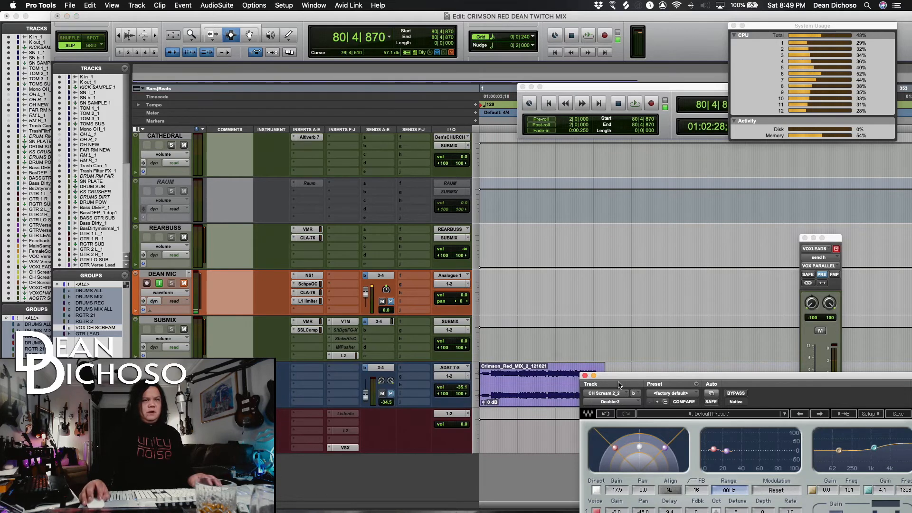
pyautogui.moveTo(619, 384); pyautogui.dragTo(629, 426)
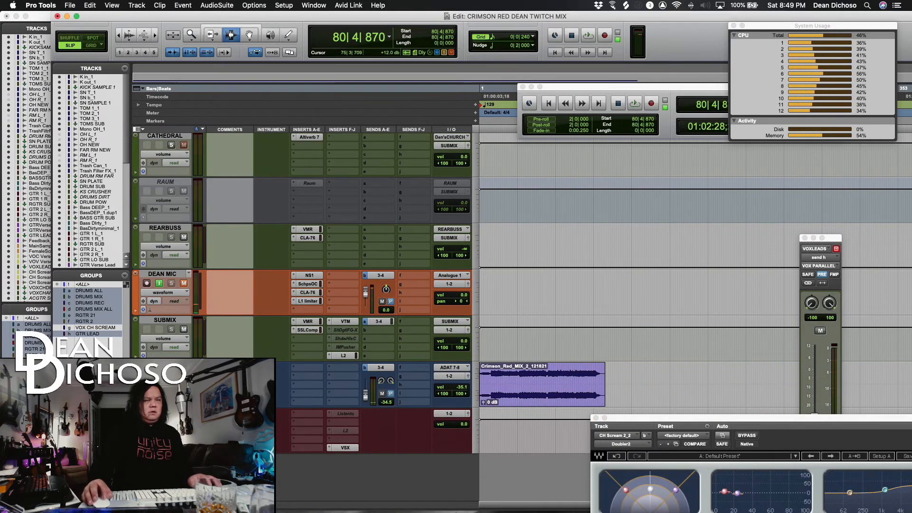
# Raise the reference mix track's volume to -4.0 and its 3-4 send to -3.5, with the timeline zoomed in.
pyautogui.press('space')
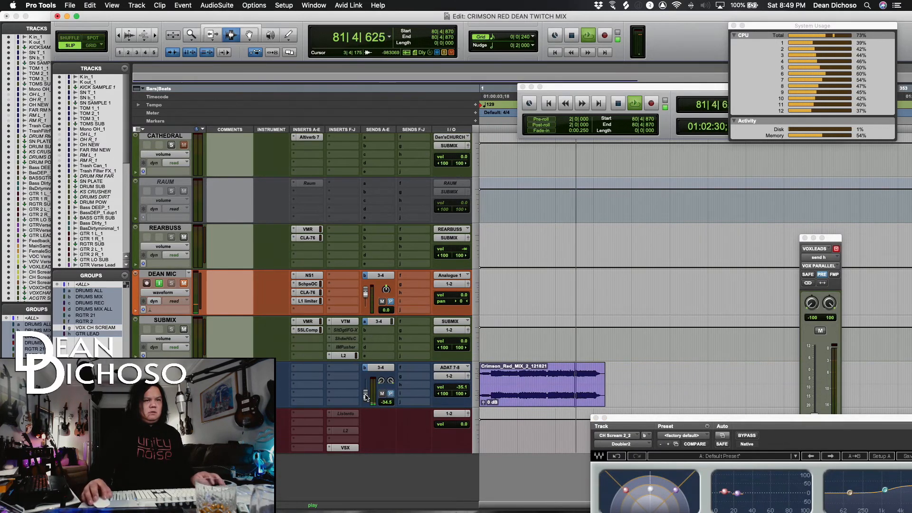
pyautogui.moveTo(462, 395); pyautogui.dragTo(460, 371)
pyautogui.press('t')
pyautogui.press('t')
# Audition the Crimson_Red_MIX_2 reference mix from around bar 90.
pyautogui.click(672, 384)
pyautogui.press('space')
pyautogui.press('space')
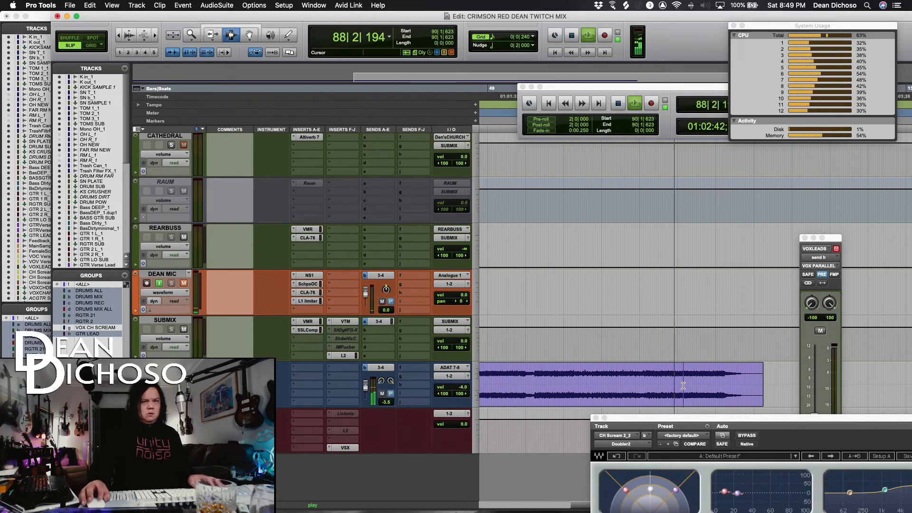
pyautogui.click(682, 387)
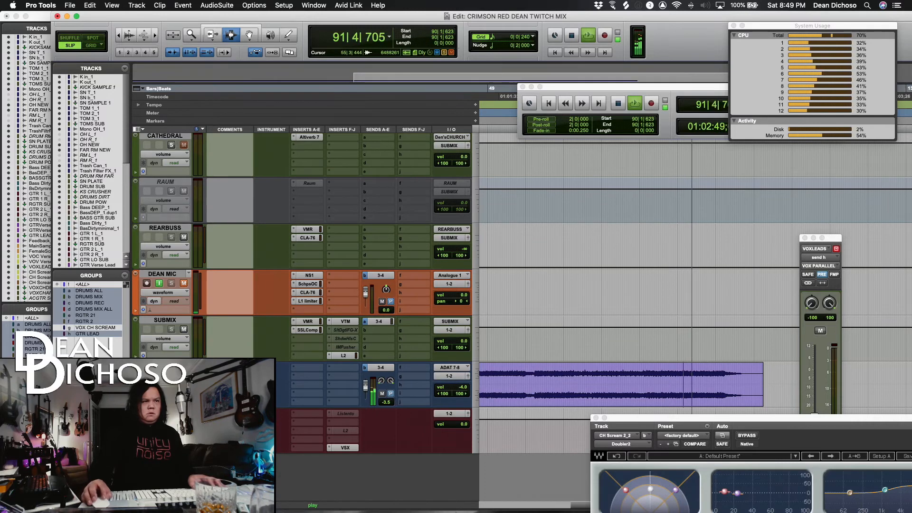
pyautogui.press('space')
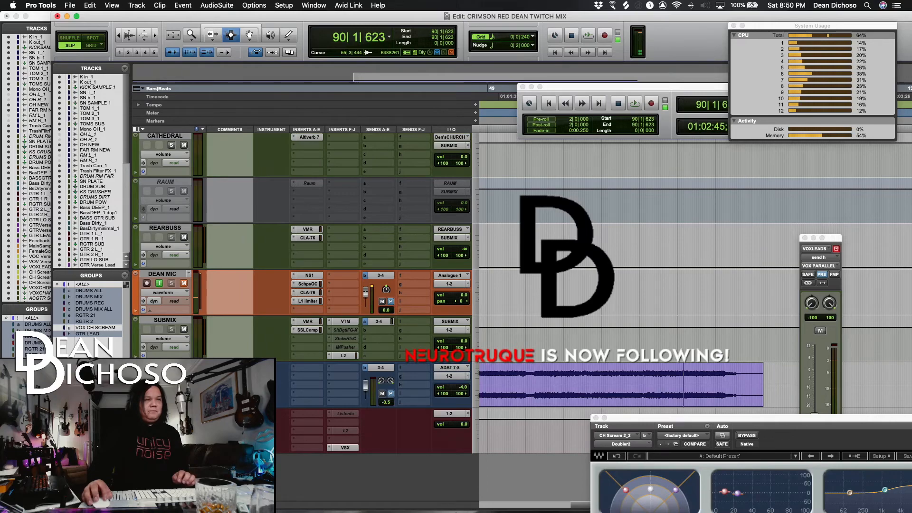
# Play the current mix from bar 88 for comparison and locate the DRUM SUB track.
pyautogui.click(674, 326)
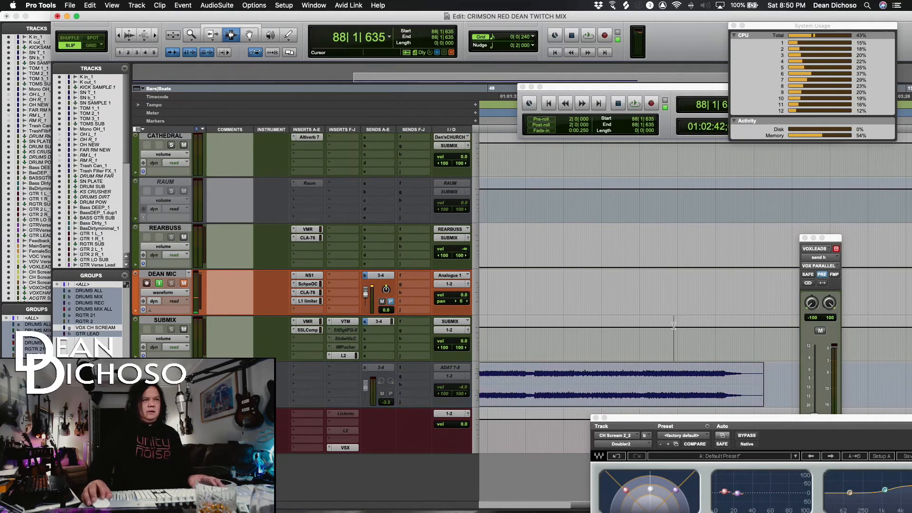
pyautogui.press('space')
pyautogui.scroll(10, 674, 325)
pyautogui.scroll(15, 679, 326)
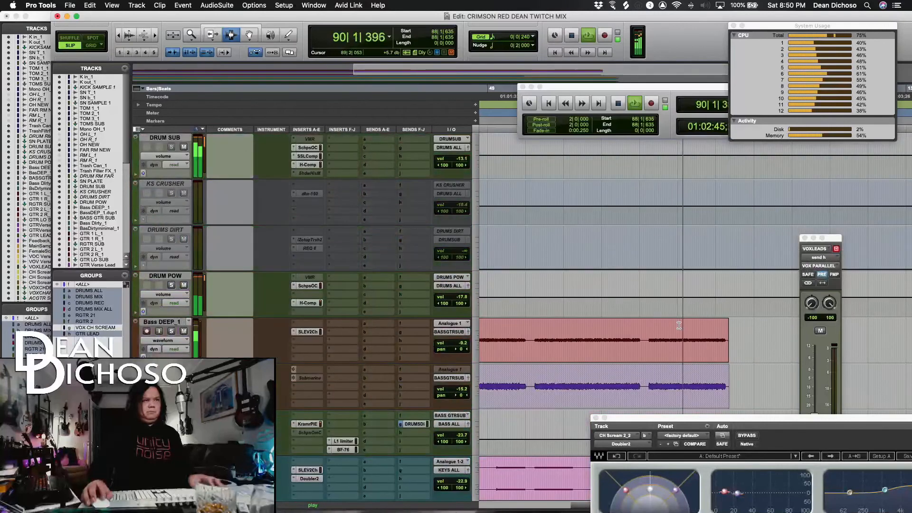
pyautogui.scroll(10, 679, 325)
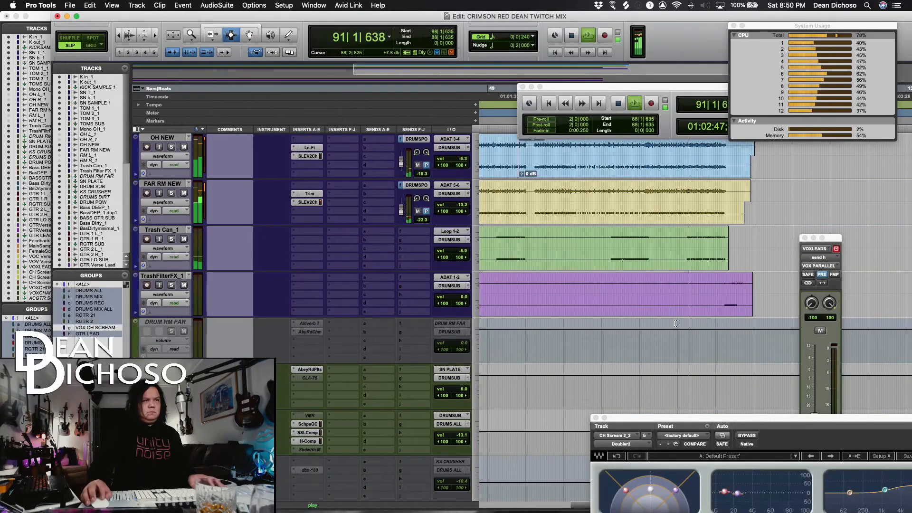
pyautogui.scroll(-1, 675, 324)
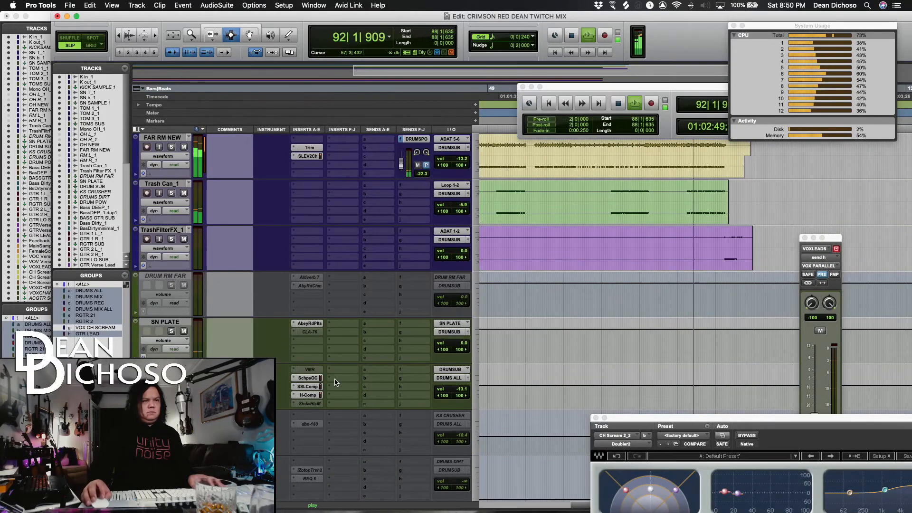
# Inspect the Tone and High EQ gains in DRUM SUB's Scheps Omni Channel during playback.
pyautogui.click(314, 378)
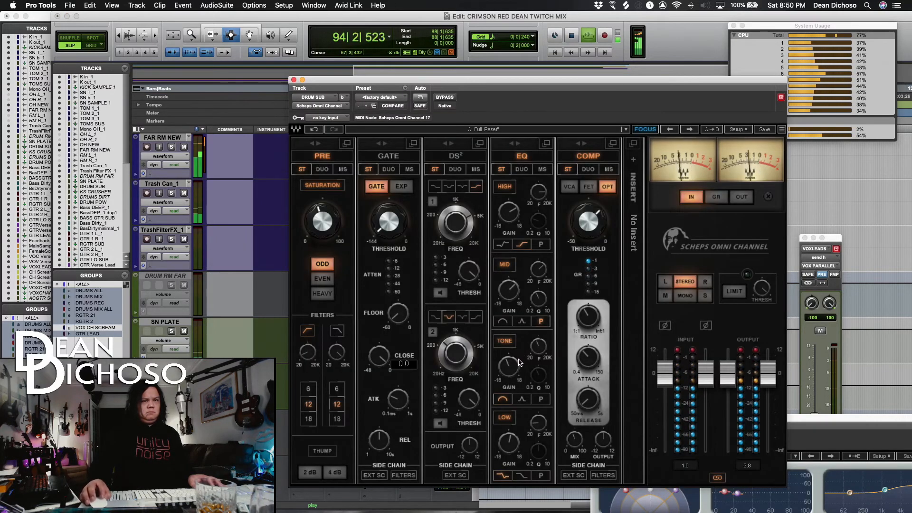
pyautogui.click(539, 347)
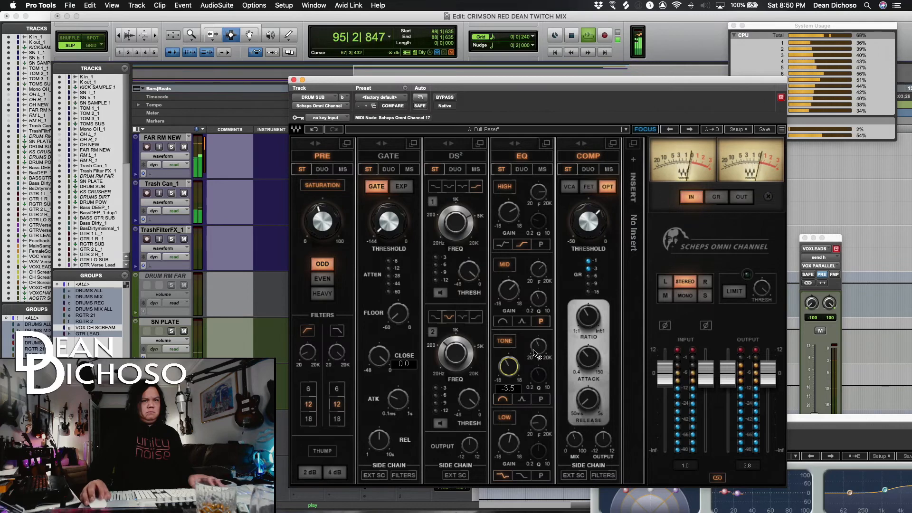
pyautogui.click(509, 212)
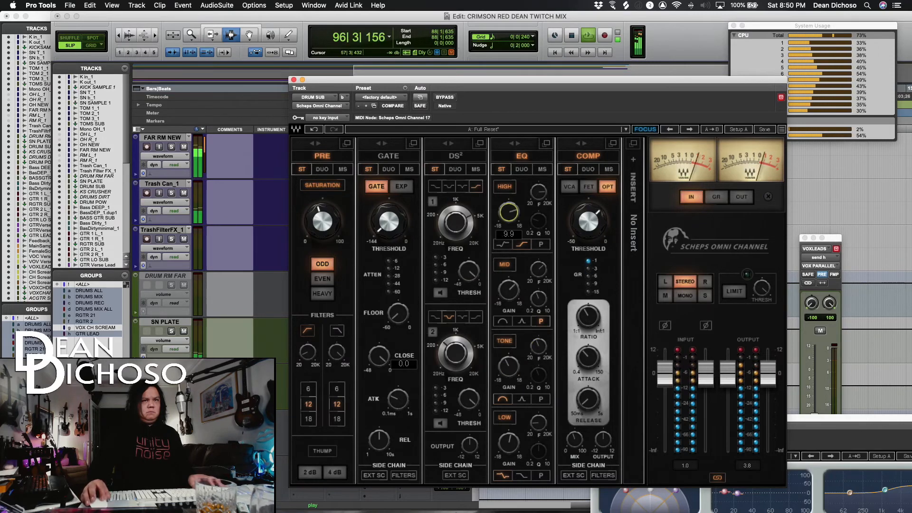
pyautogui.click(293, 80)
# Play the guitar section from bar 94 and check the rhythm and lead guitar tracks.
pyautogui.scroll(-5, 539, 259)
pyautogui.scroll(-4, 539, 259)
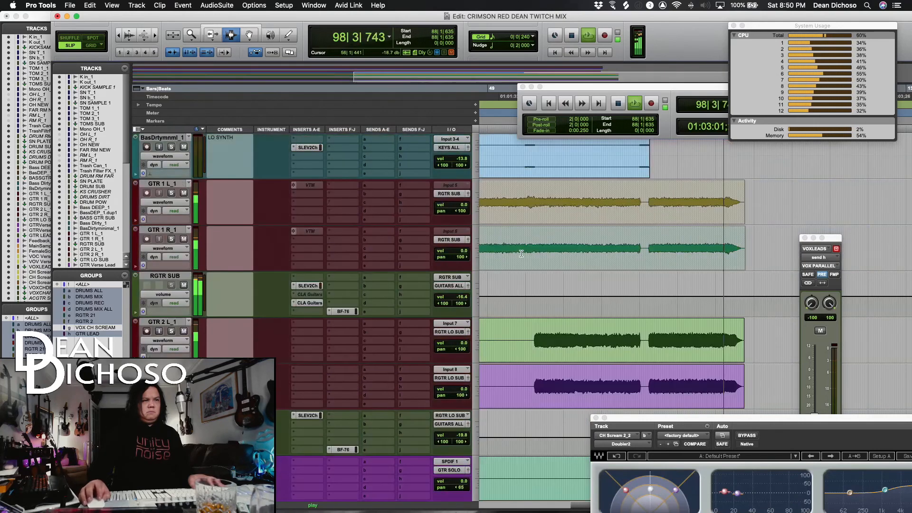
pyautogui.click(679, 354)
pyautogui.press('space')
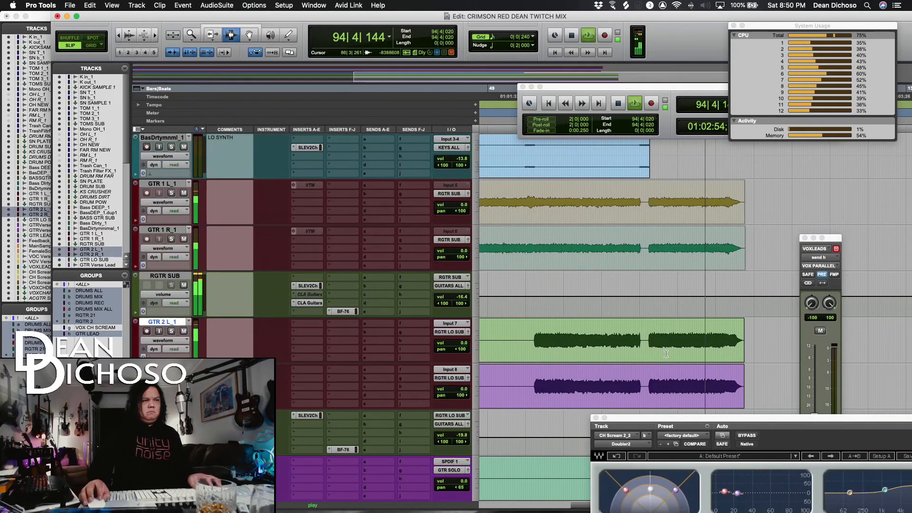
pyautogui.scroll(-3, 523, 308)
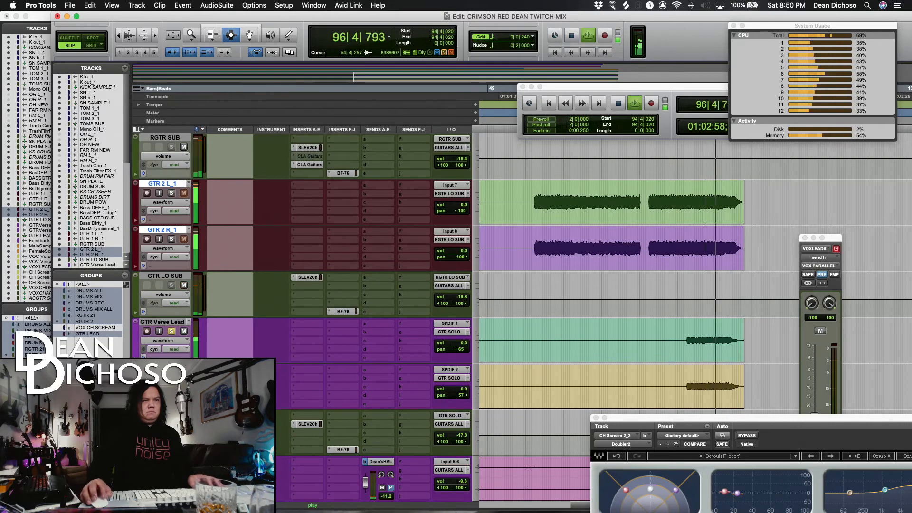
# Replay the lead guitar passage while inspecting the HF gain in GTR LEAD's SSL EV2 Channel.
pyautogui.click(309, 424)
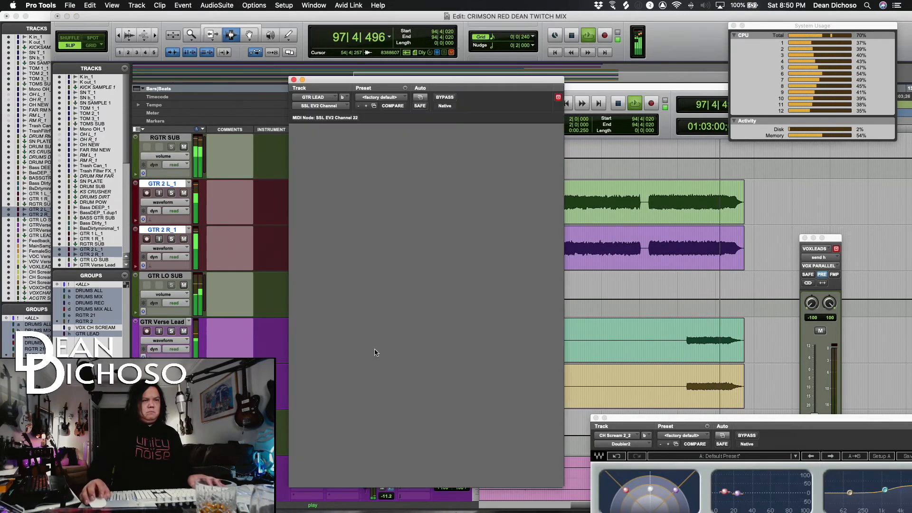
pyautogui.press('space')
pyautogui.press('space')
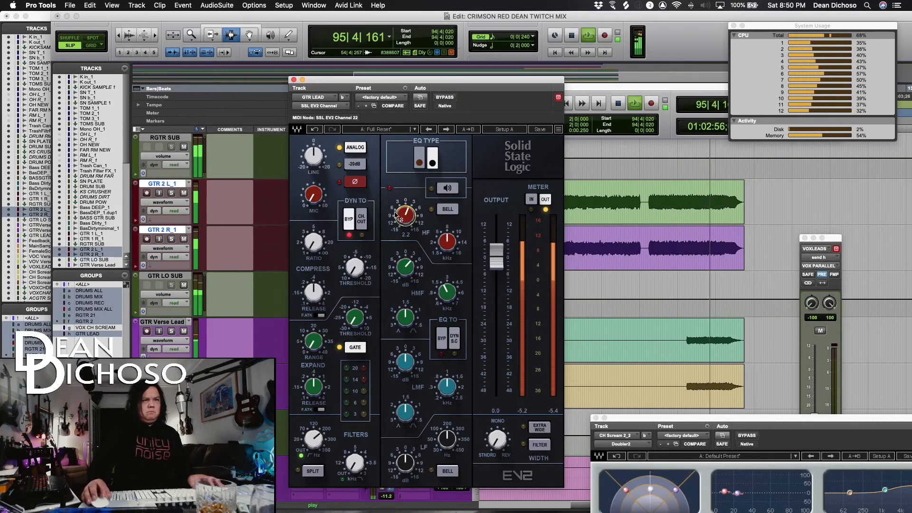
pyautogui.click(293, 80)
# Review the lead guitar, sample and vocal tracks down to SUBMIX during playback, place the cursor at bar 22 and stop.
pyautogui.scroll(-3, 446, 343)
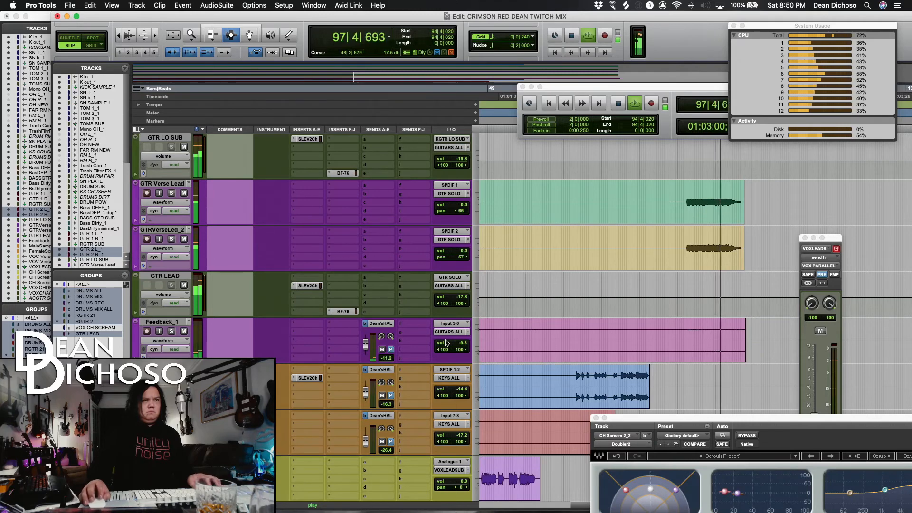
pyautogui.scroll(-3, 352, 336)
pyautogui.scroll(-2, 352, 335)
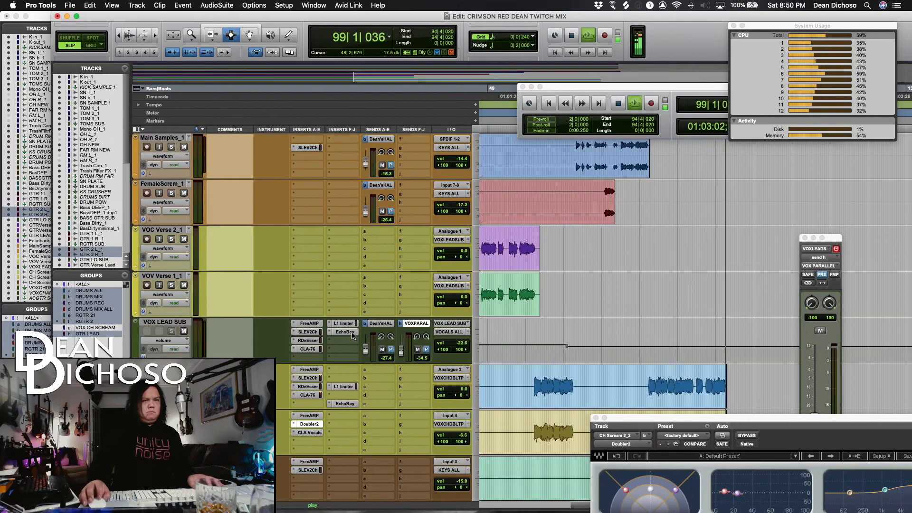
pyautogui.hscroll(-5, 525, 292)
pyautogui.click(526, 292)
pyautogui.scroll(-10, 526, 292)
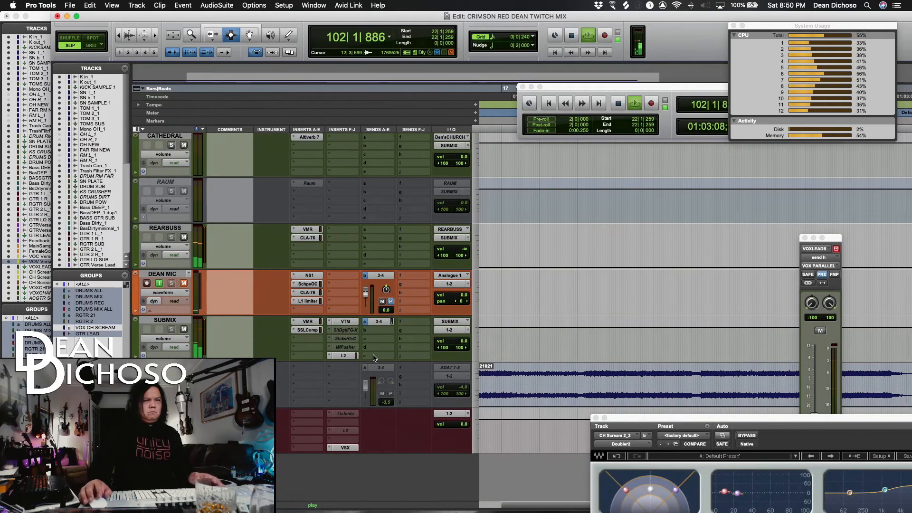
pyautogui.press('space')
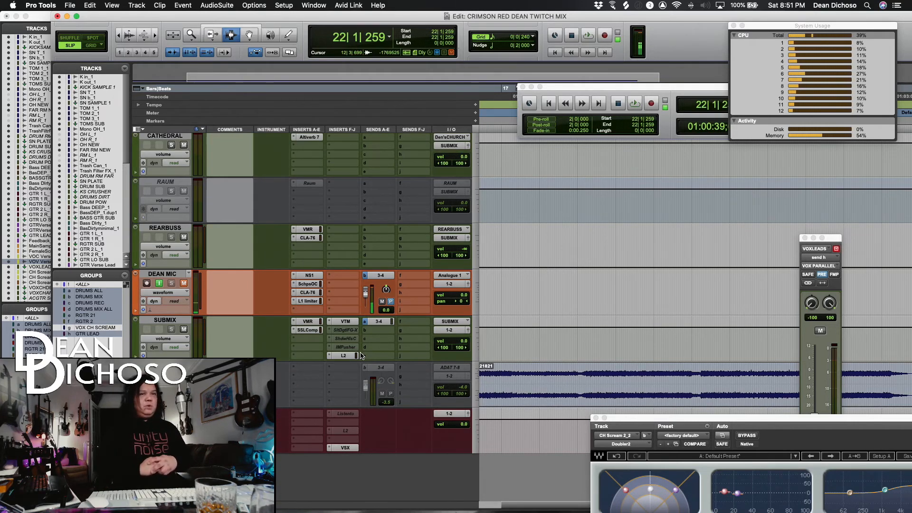
# Select the whole Crimson_Red_MIX_2_121821 clip, then activate IMPusher on SUBMIX and place its window clear of the inserts.
pyautogui.press('r')
pyautogui.press('r')
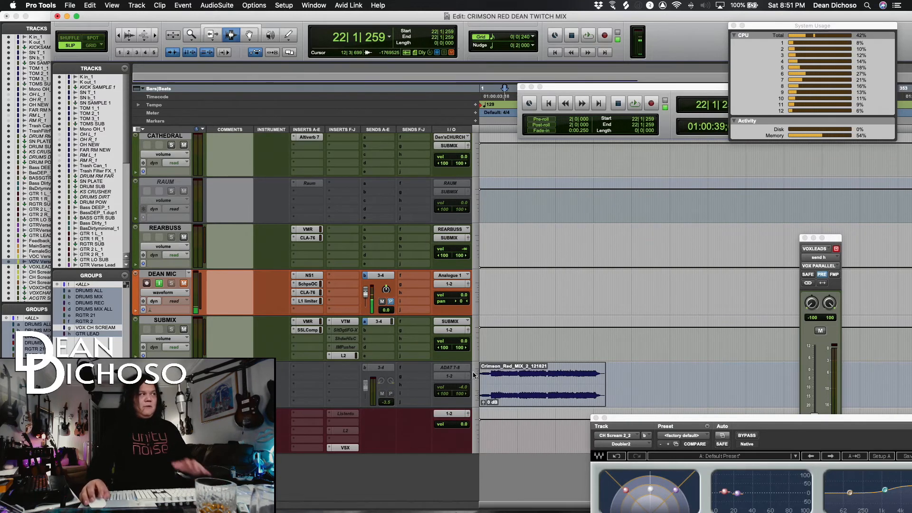
pyautogui.doubleClick(517, 378)
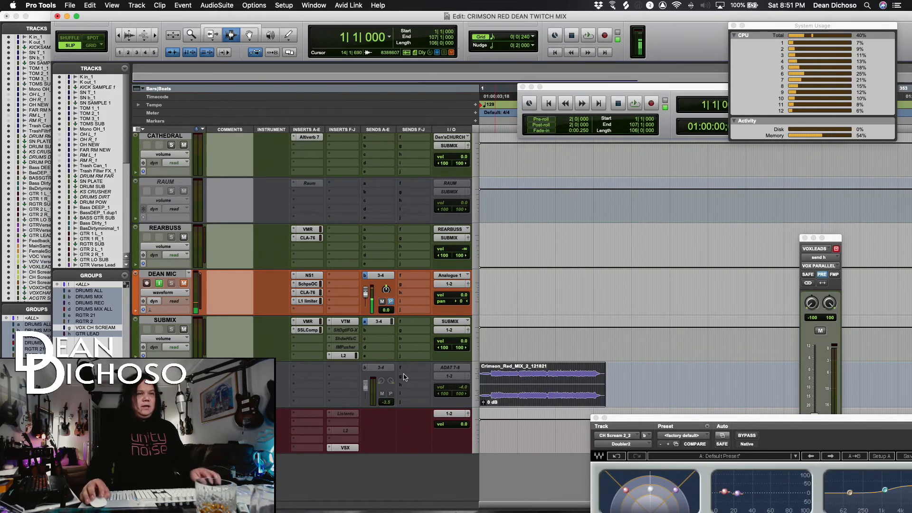
pyautogui.click(349, 347)
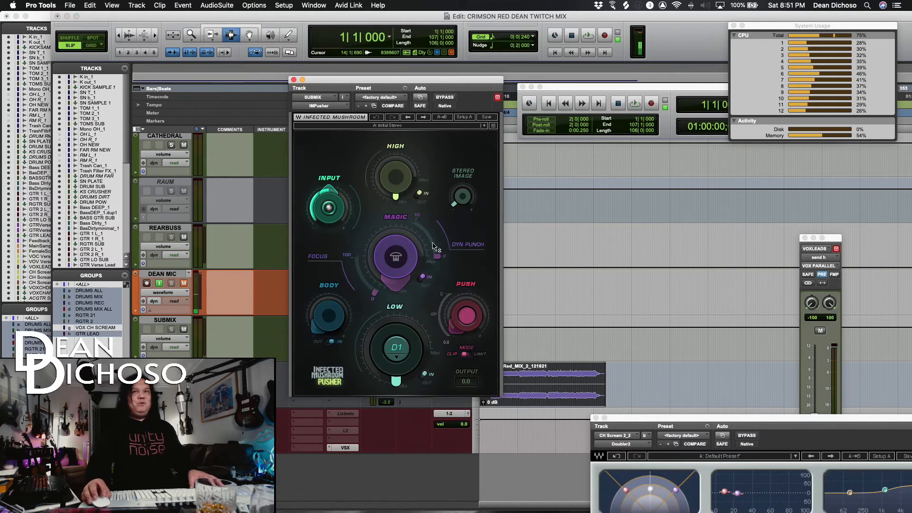
pyautogui.moveTo(443, 92); pyautogui.dragTo(645, 111)
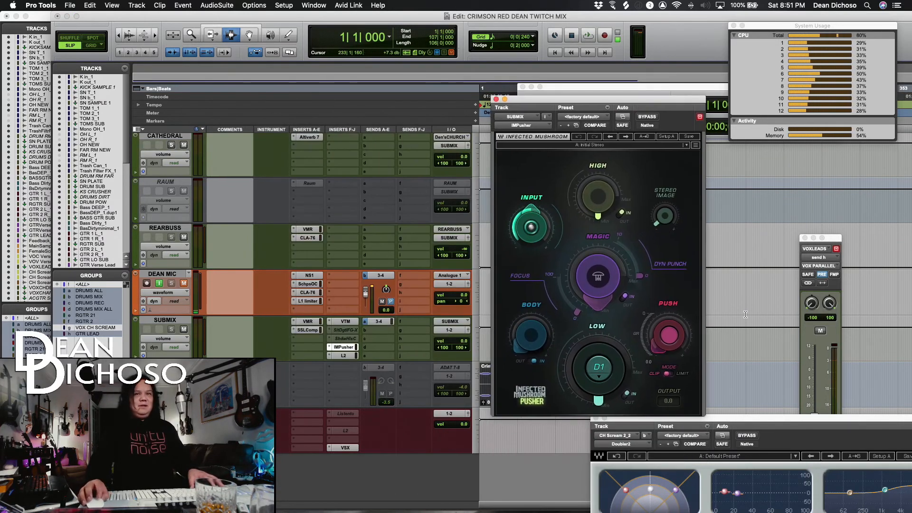
pyautogui.moveTo(553, 107); pyautogui.dragTo(625, 114)
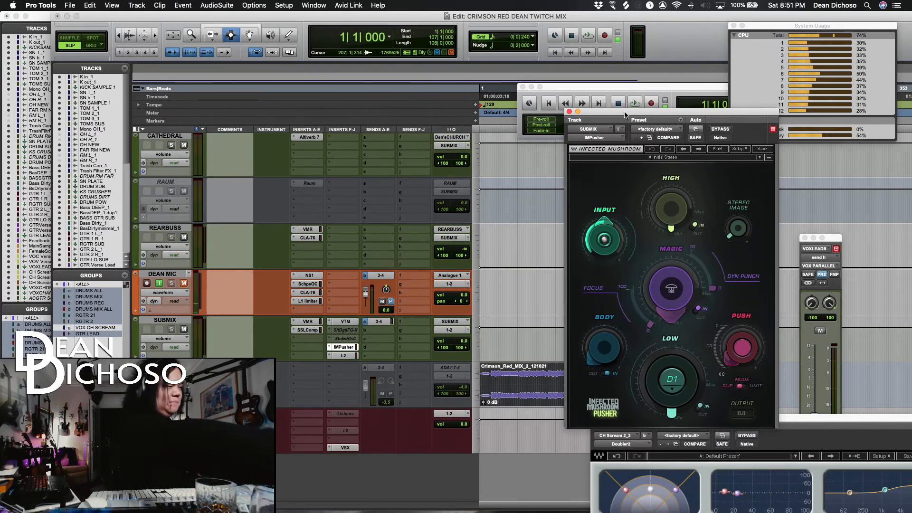
# Play the mix, restarting near bar 9, and raise the Magic, Stereo Image and Push amounts in SUBMIX's Infected Mushroom Pusher.
pyautogui.press('space')
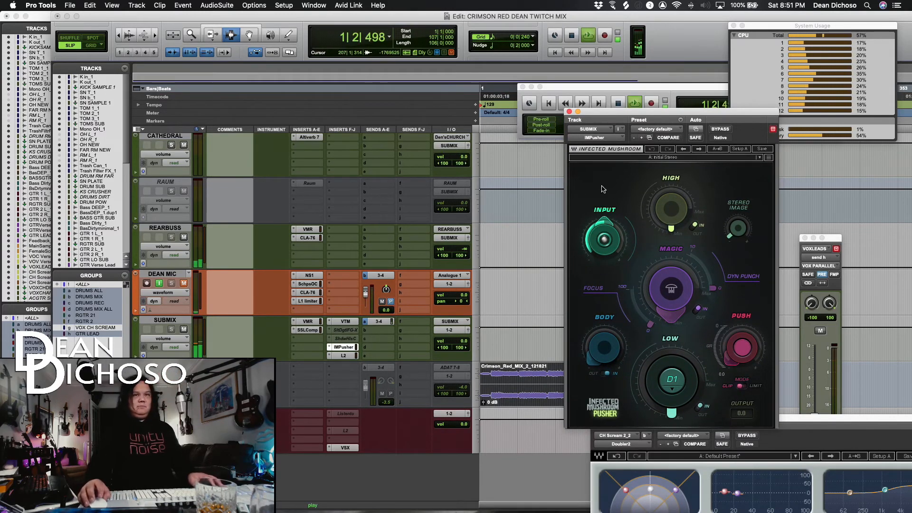
pyautogui.click(490, 382)
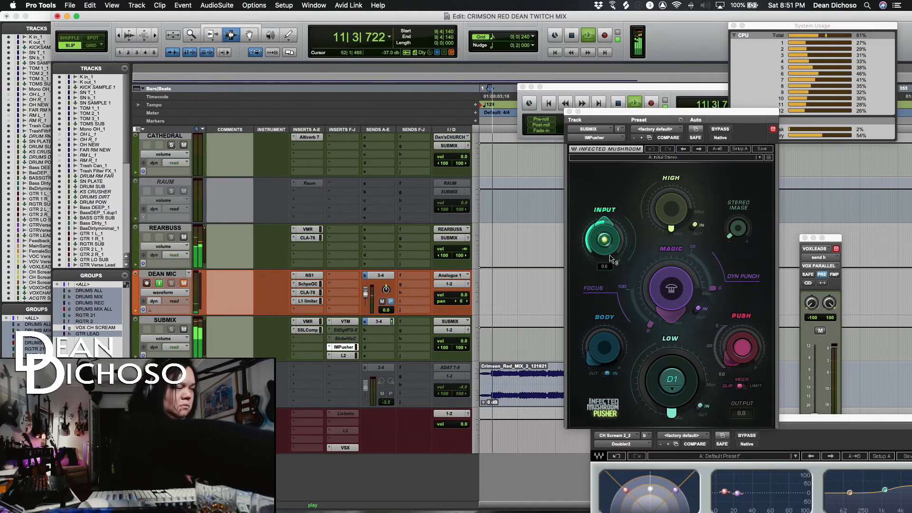
pyautogui.moveTo(663, 275); pyautogui.dragTo(663, 256)
pyautogui.moveTo(737, 228); pyautogui.dragTo(738, 224)
pyautogui.moveTo(742, 350); pyautogui.dragTo(742, 342)
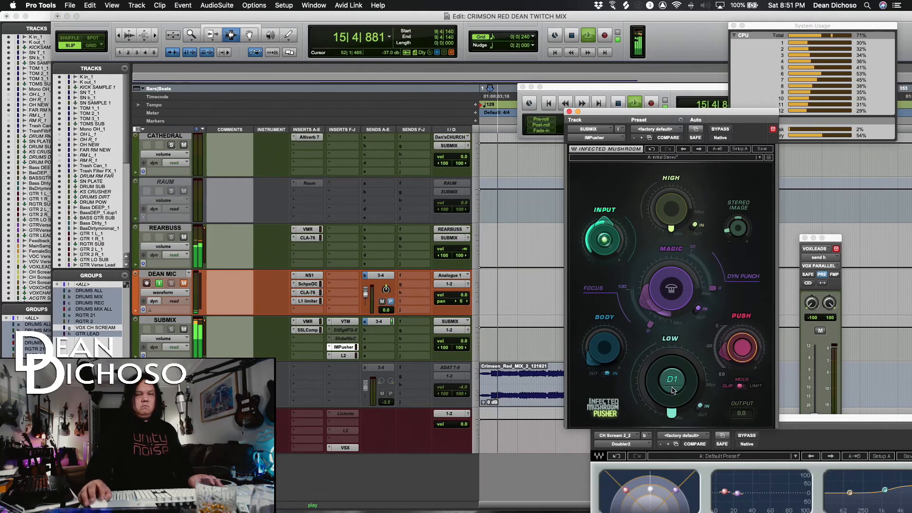
# Raise the Low and Push amounts in SUBMIX's Infected Mushroom Pusher during playback and dismiss the CPU alert.
pyautogui.moveTo(670, 403); pyautogui.dragTo(670, 397)
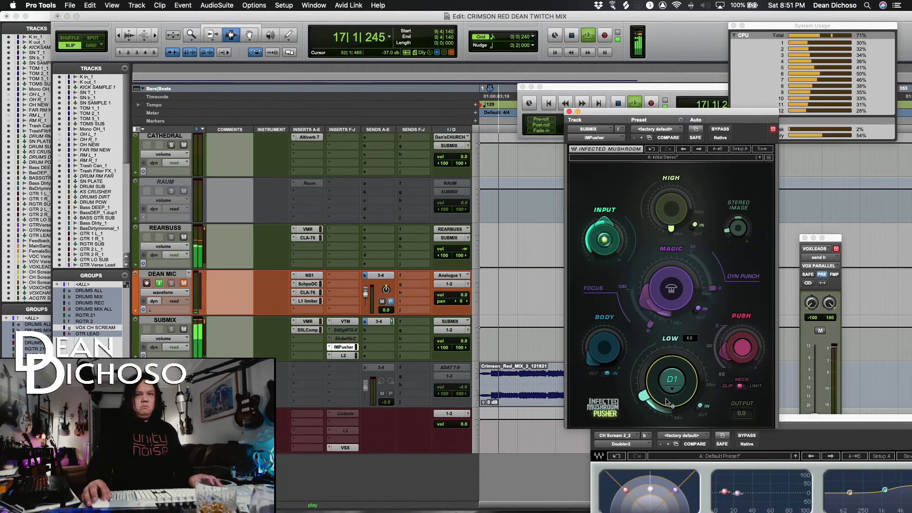
pyautogui.moveTo(682, 218); pyautogui.dragTo(683, 218)
pyautogui.moveTo(740, 363); pyautogui.dragTo(740, 362)
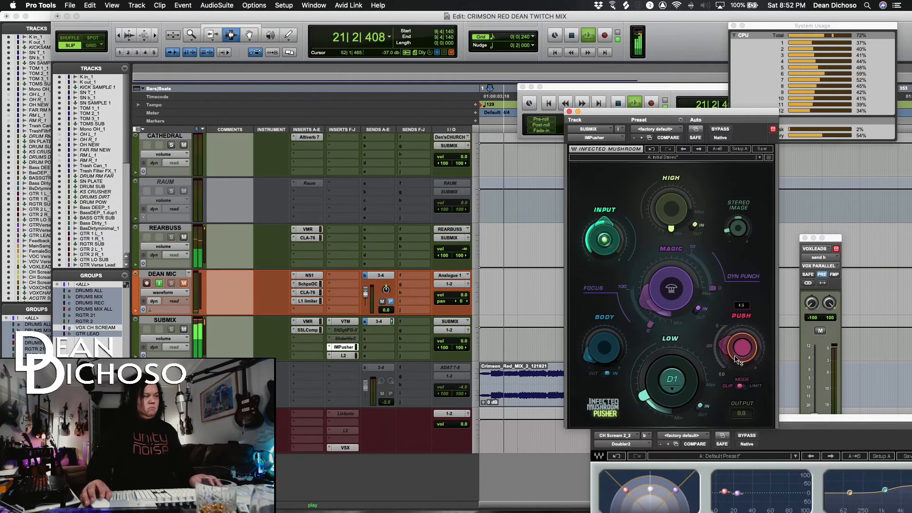
pyautogui.moveTo(737, 360); pyautogui.dragTo(732, 350)
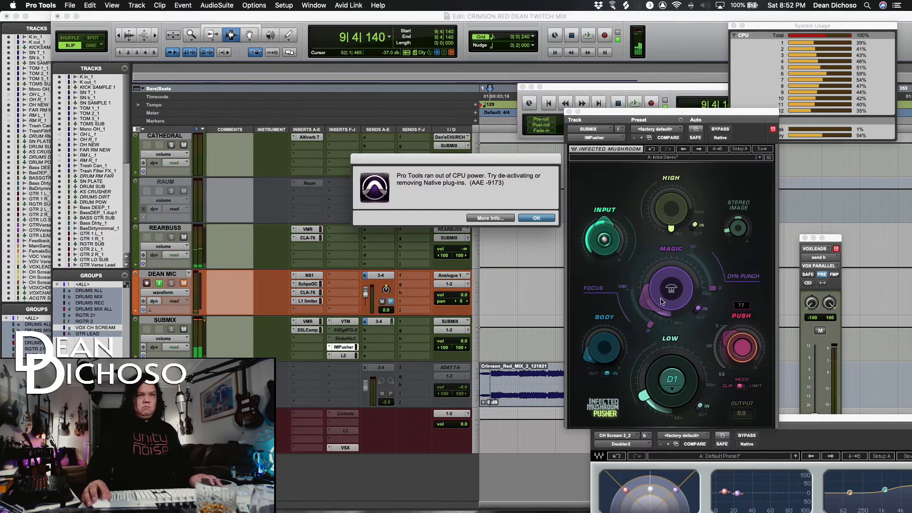
pyautogui.click(536, 219)
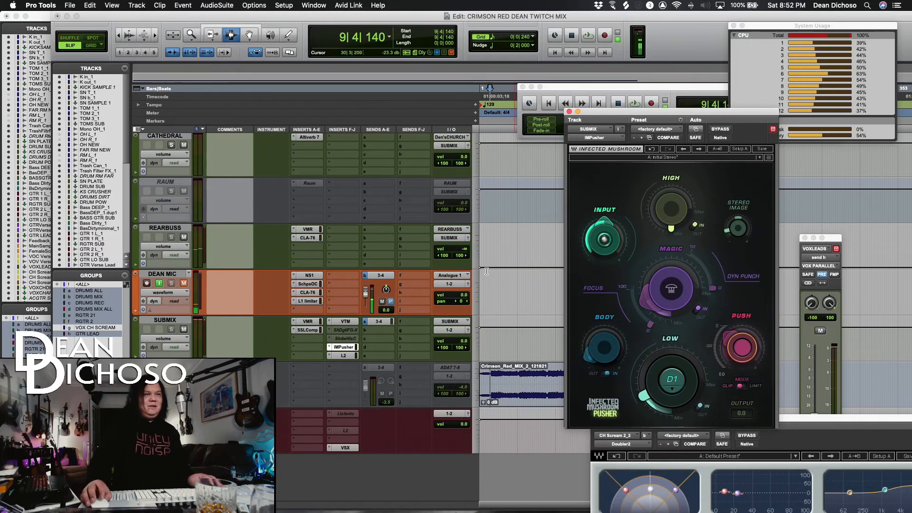
# Close the Infected Mushroom Pusher window and set the playback engine's H/W buffer size to 512 samples.
pyautogui.scroll(5, 498, 266)
pyautogui.scroll(-2, 486, 270)
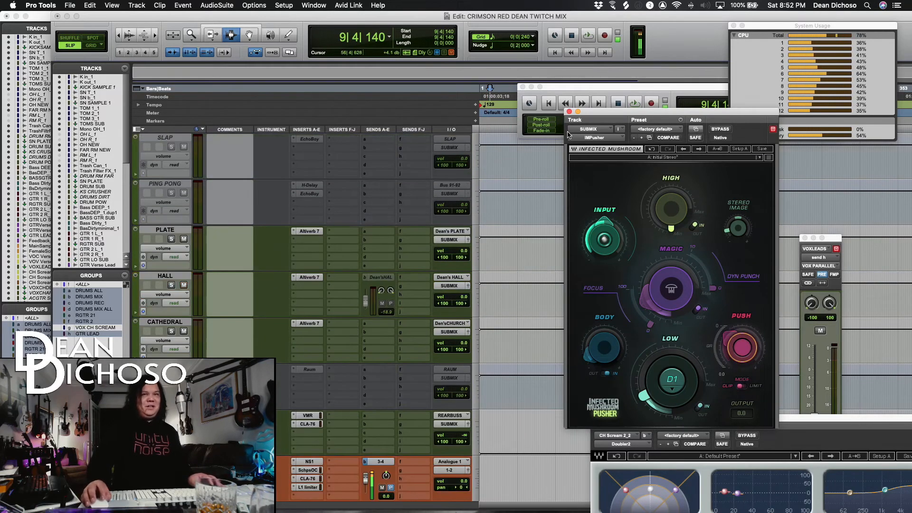
pyautogui.click(569, 112)
pyautogui.click(287, 5)
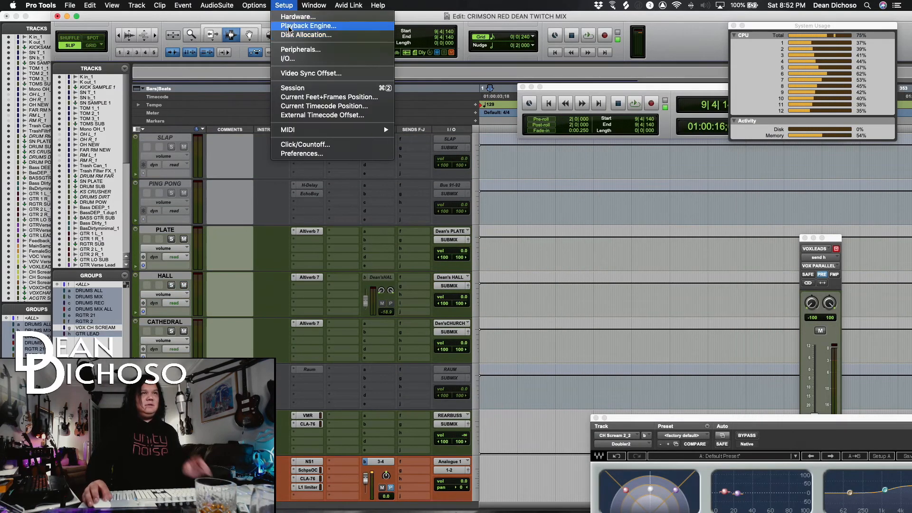
pyautogui.click(304, 29)
pyautogui.click(456, 172)
pyautogui.click(455, 165)
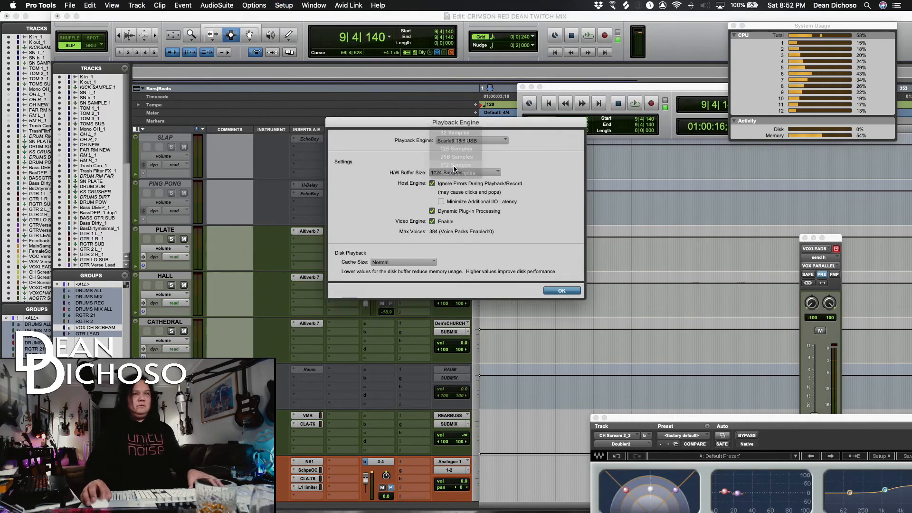
pyautogui.click(561, 291)
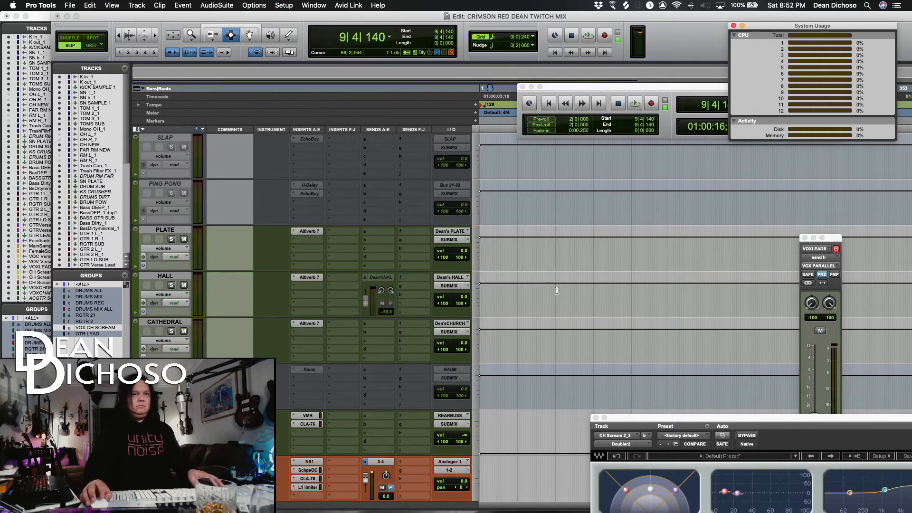
# Deactivate IMPusher on SUBMIX and briefly test playback.
pyautogui.scroll(-4, 509, 306)
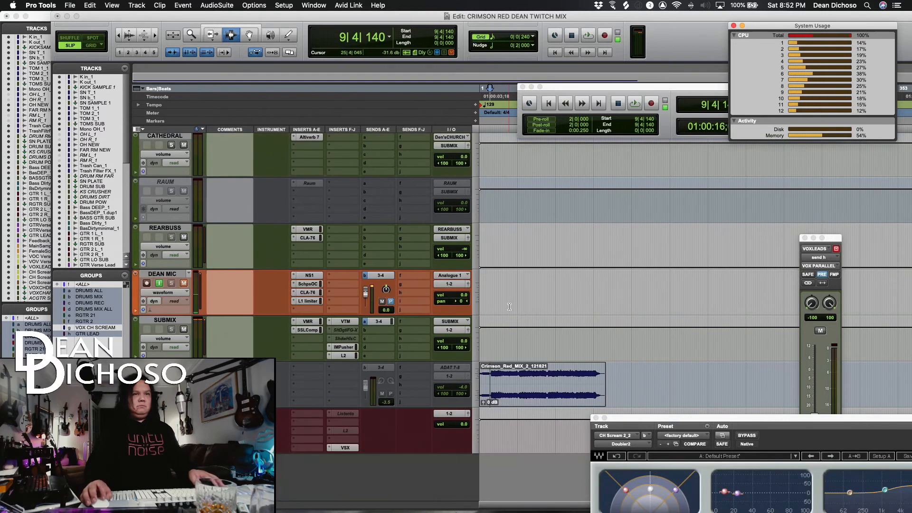
pyautogui.click(344, 348)
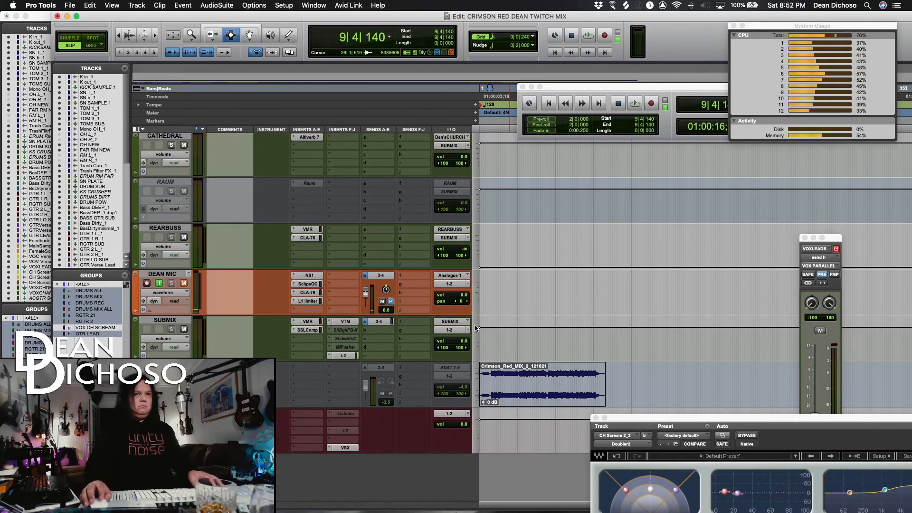
pyautogui.press('space')
pyautogui.press('space')
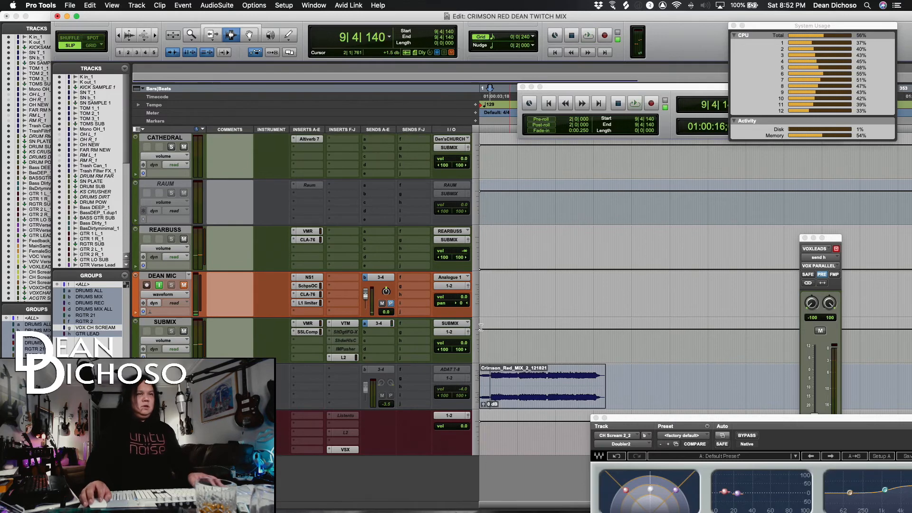
# Freeze the CH Scream 1_1, CH Scream 2_2 and CH Scream 2 tracks together.
pyautogui.scroll(1, 478, 326)
pyautogui.scroll(8, 480, 327)
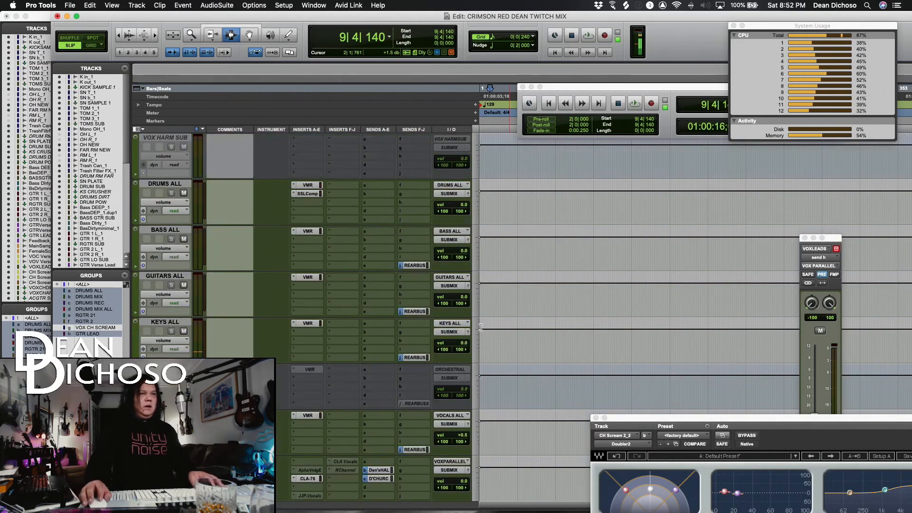
pyautogui.scroll(4, 480, 327)
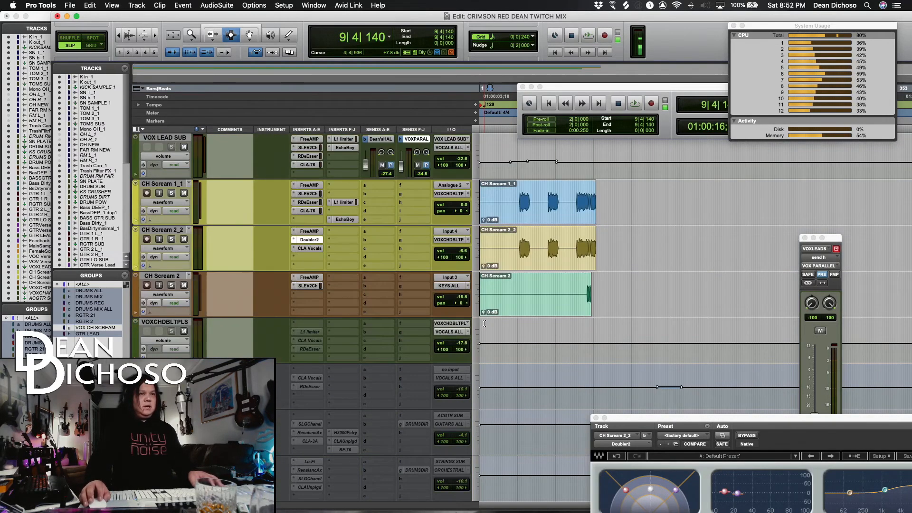
pyautogui.scroll(1, 484, 323)
pyautogui.scroll(4, 164, 246)
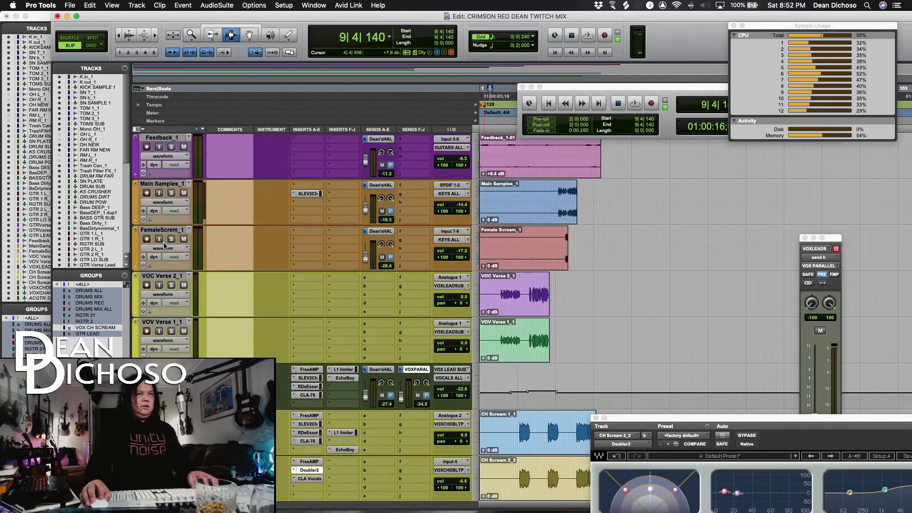
pyautogui.scroll(-4, 163, 246)
pyautogui.click(160, 232)
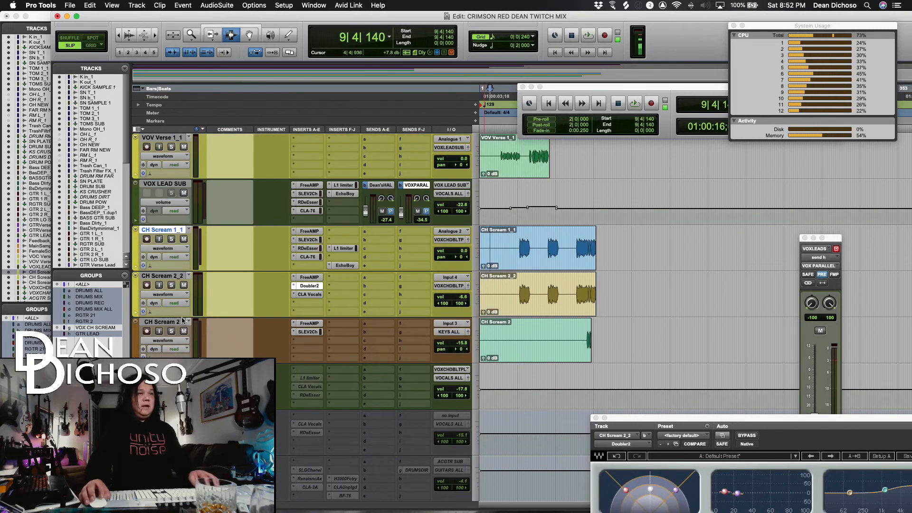
pyautogui.keyDown('shift'); pyautogui.click(160, 322); pyautogui.keyUp('shift')
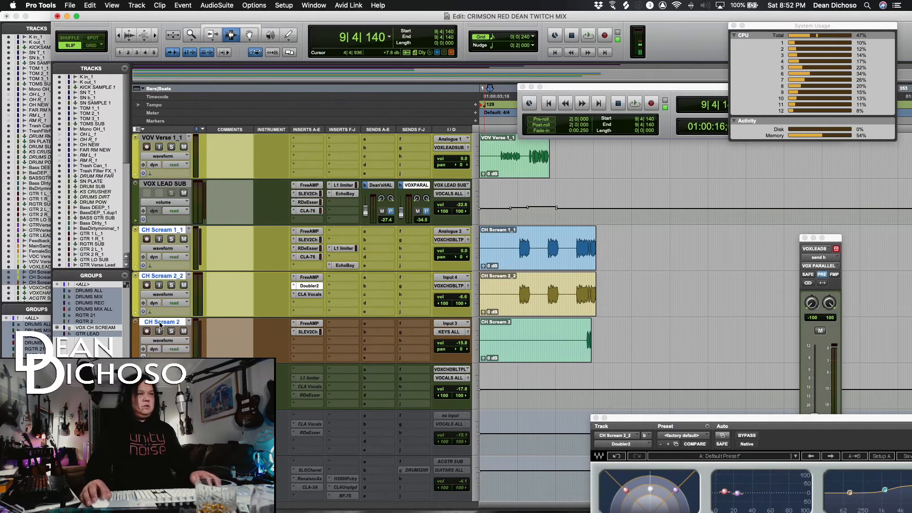
pyautogui.click(143, 351)
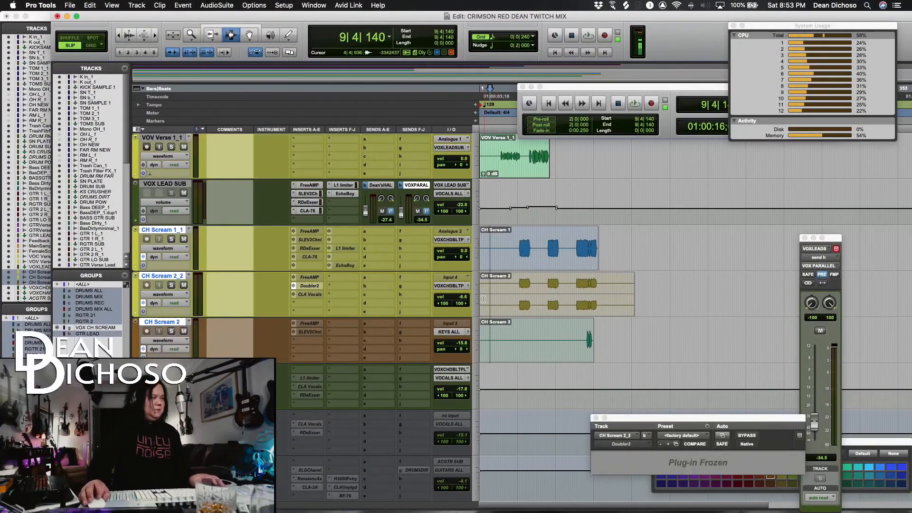
# Make the CATHEDRAL reverb track inactive.
pyautogui.scroll(-1, 489, 299)
pyautogui.scroll(-6, 483, 299)
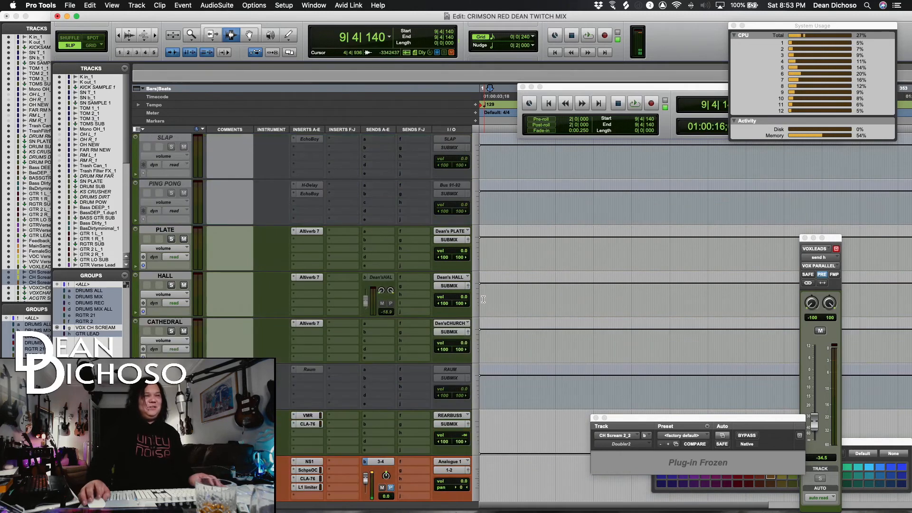
pyautogui.rightClick(164, 322)
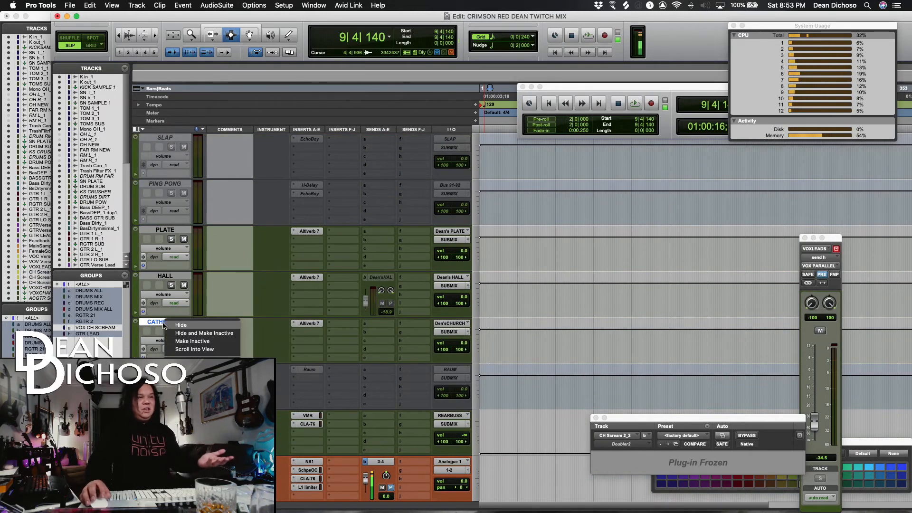
pyautogui.click(184, 341)
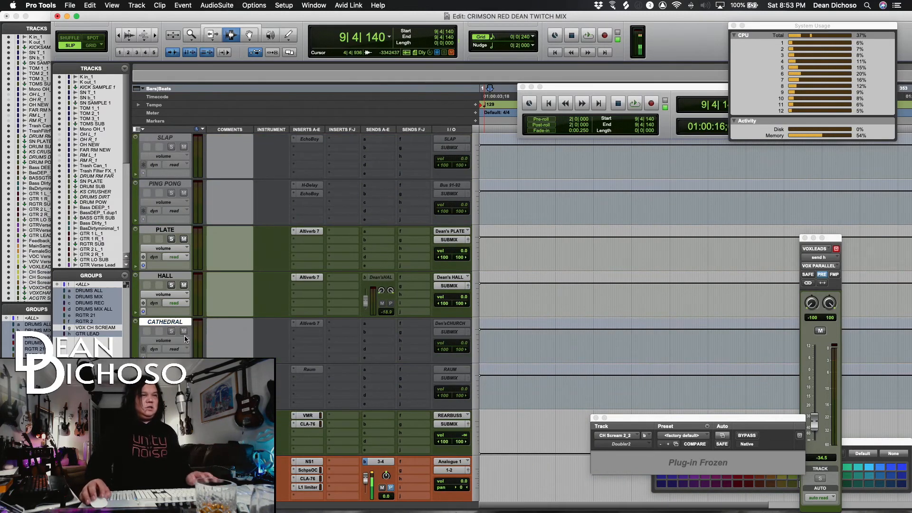
# Reactivate IMPusher on SUBMIX, select the Crimson_Red_MIX_2_121821 clip and play the mix from bar 1.
pyautogui.scroll(-4, 236, 303)
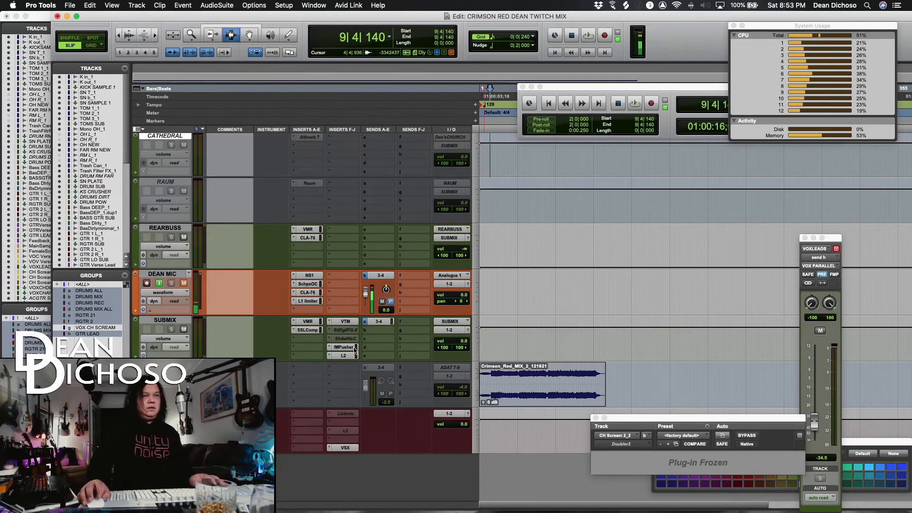
pyautogui.doubleClick(499, 374)
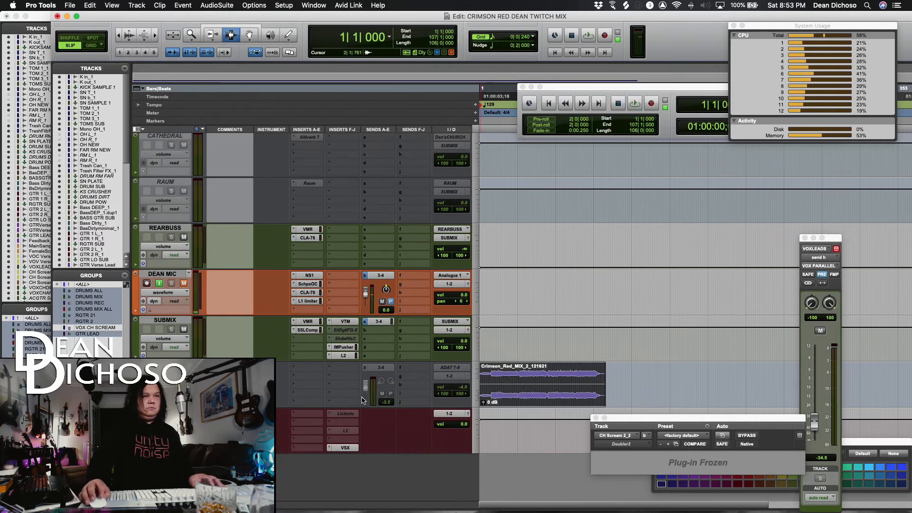
pyautogui.press('space')
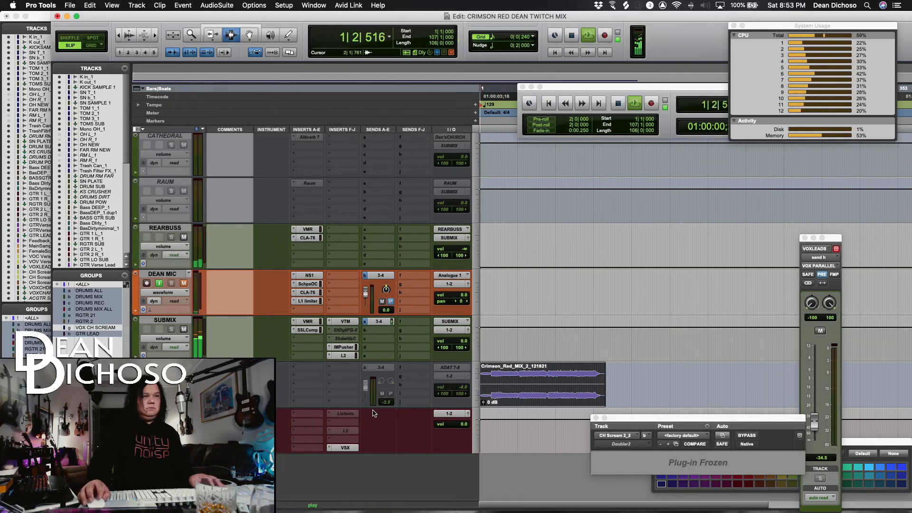
# Set the L2 threshold on SUBMIX to -0.6 while playing from bar 29, and reset the attenuation peak display.
pyautogui.click(345, 355)
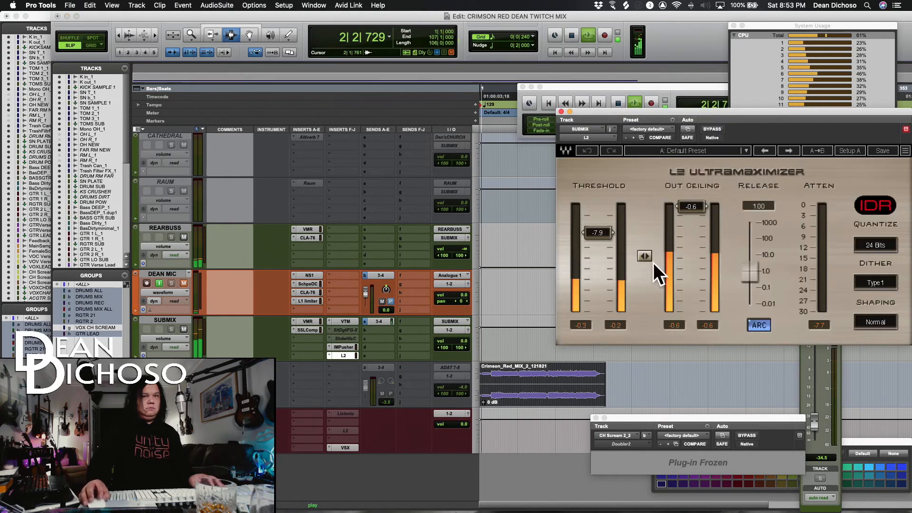
pyautogui.moveTo(609, 243); pyautogui.dragTo(600, 205)
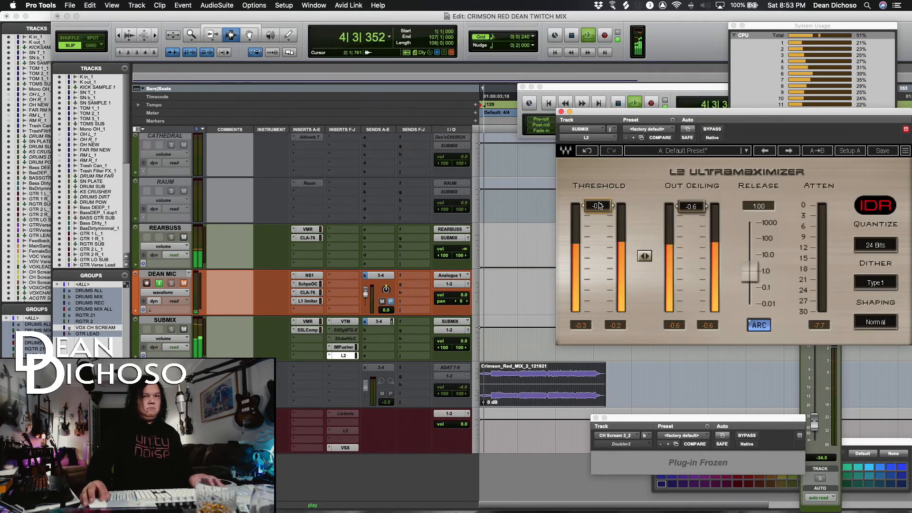
pyautogui.click(513, 375)
pyautogui.press('space')
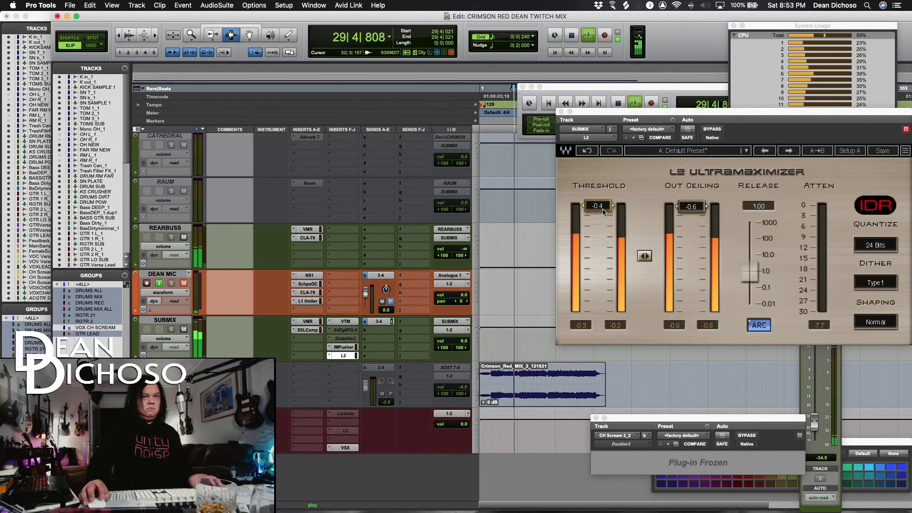
pyautogui.moveTo(598, 205); pyautogui.dragTo(598, 208)
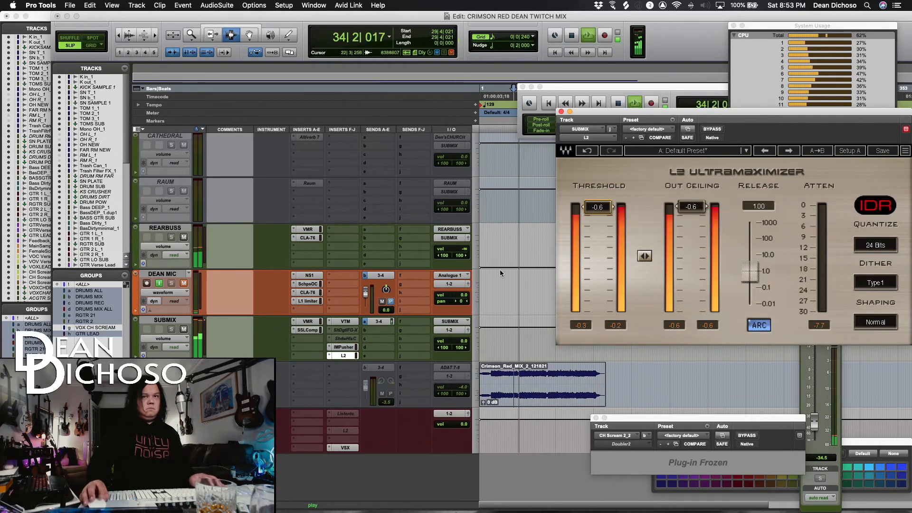
pyautogui.click(813, 327)
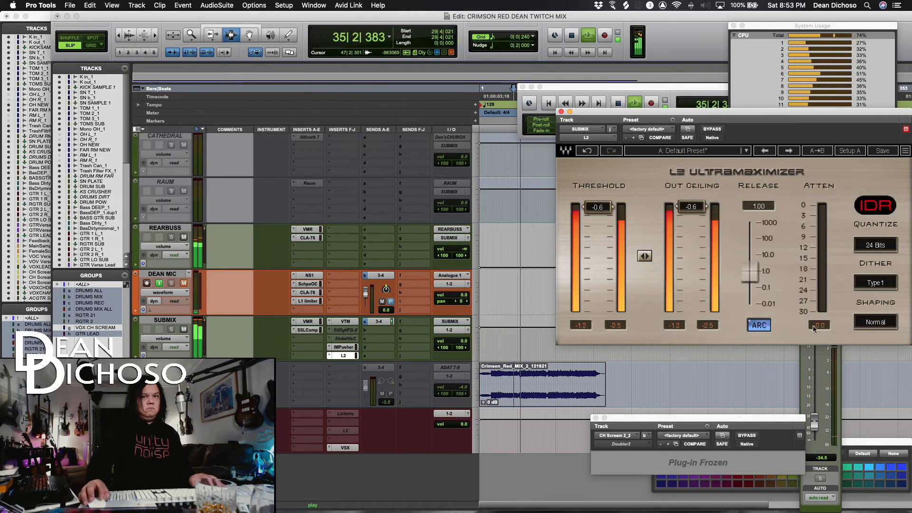
# Slightly raise the Push and Low amounts in IMPusher on SUBMIX during playback, and check the limiting in L2.
pyautogui.click(354, 348)
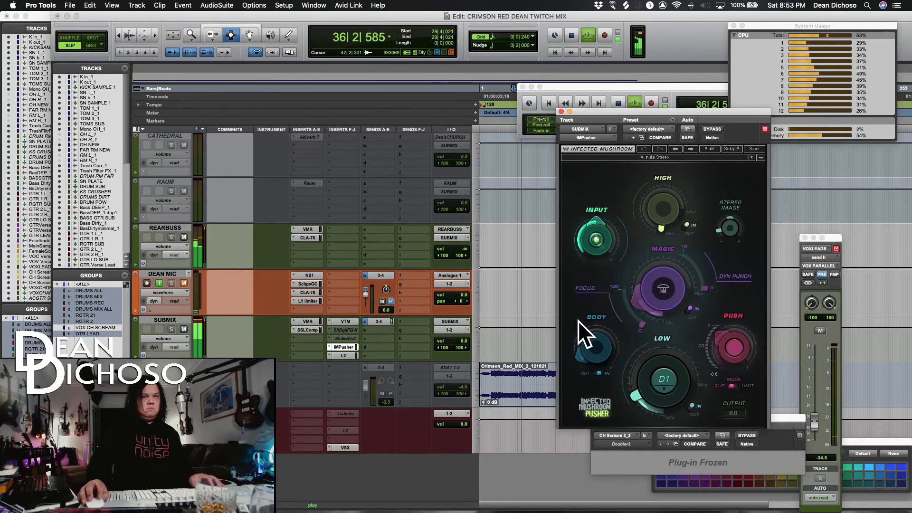
pyautogui.moveTo(734, 348); pyautogui.dragTo(734, 342)
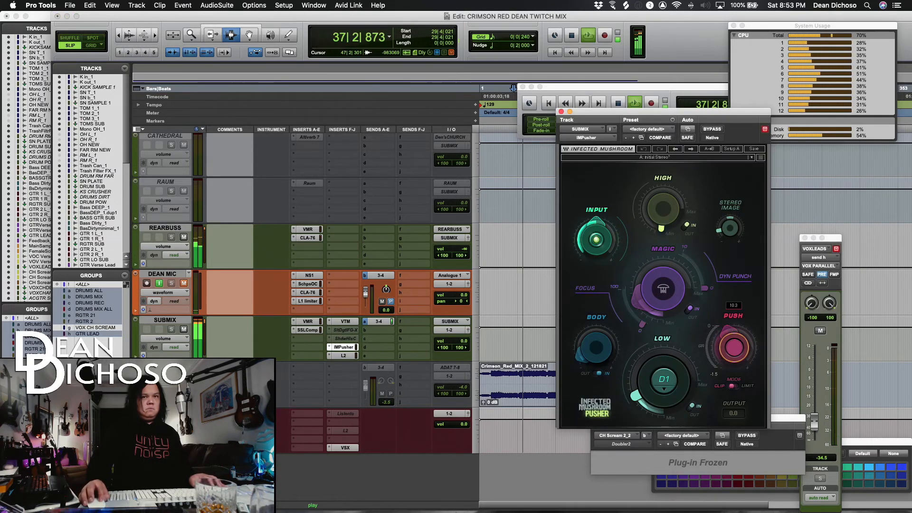
pyautogui.moveTo(635, 384); pyautogui.dragTo(635, 362)
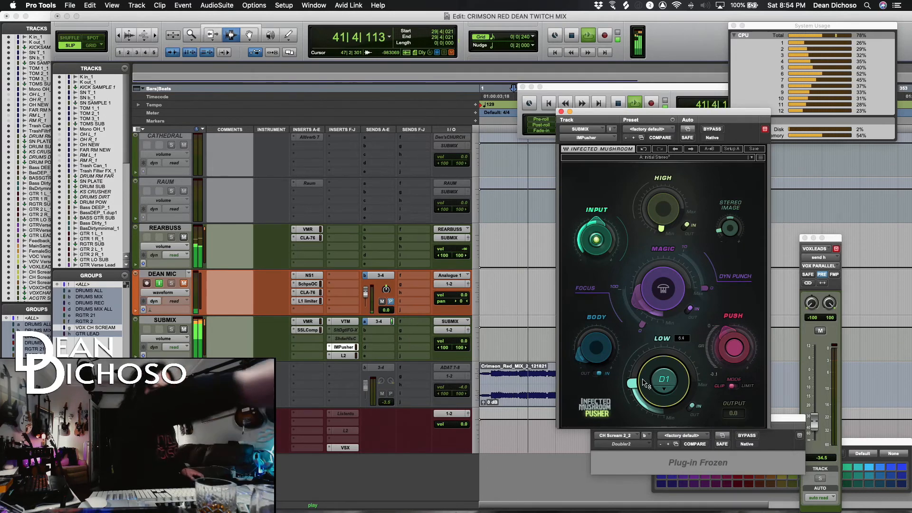
pyautogui.click(351, 356)
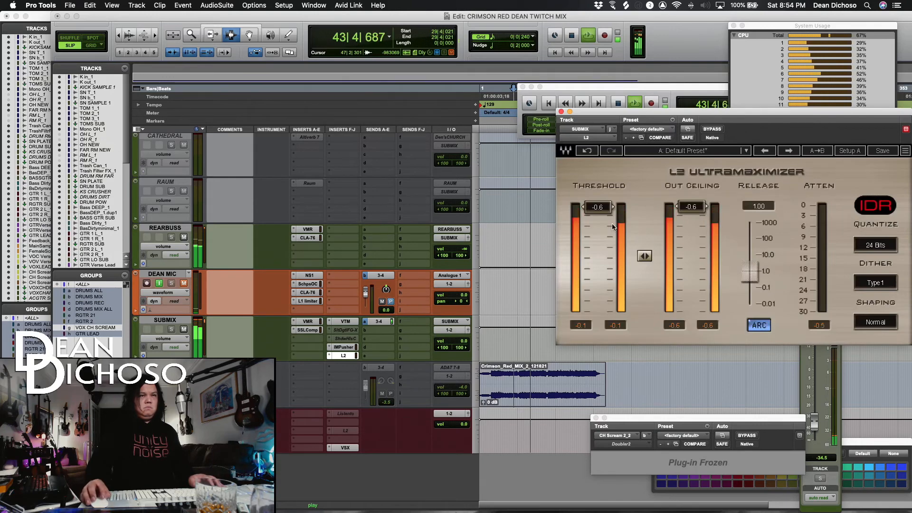
pyautogui.click(561, 112)
# Open the EchoBoy insert on VOX LEAD SUB, dismiss the CPU alert and close the plug-in.
pyautogui.scroll(-5, 562, 283)
pyautogui.scroll(10, 563, 283)
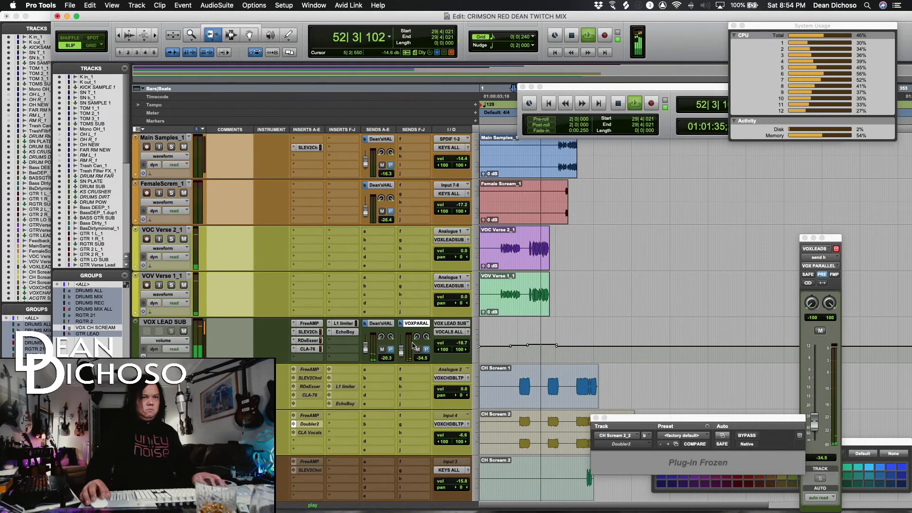
pyautogui.click(346, 332)
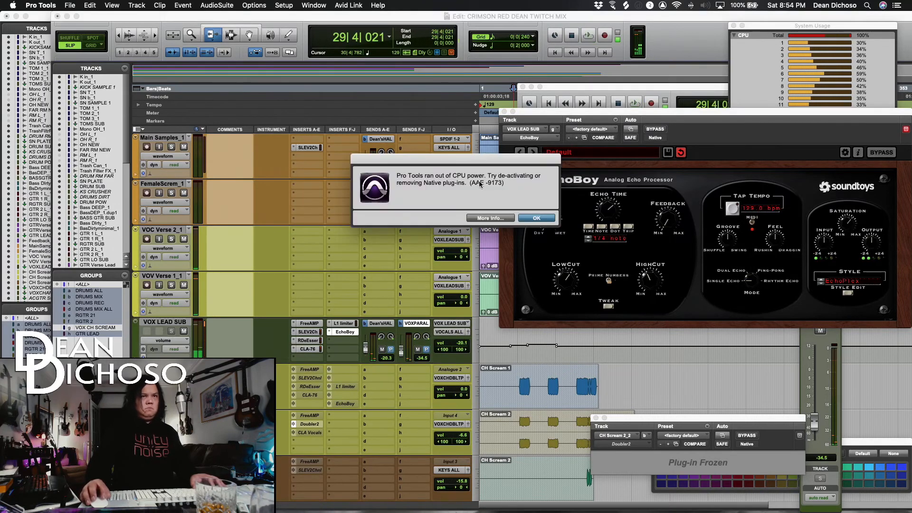
pyautogui.click(535, 219)
pyautogui.click(504, 111)
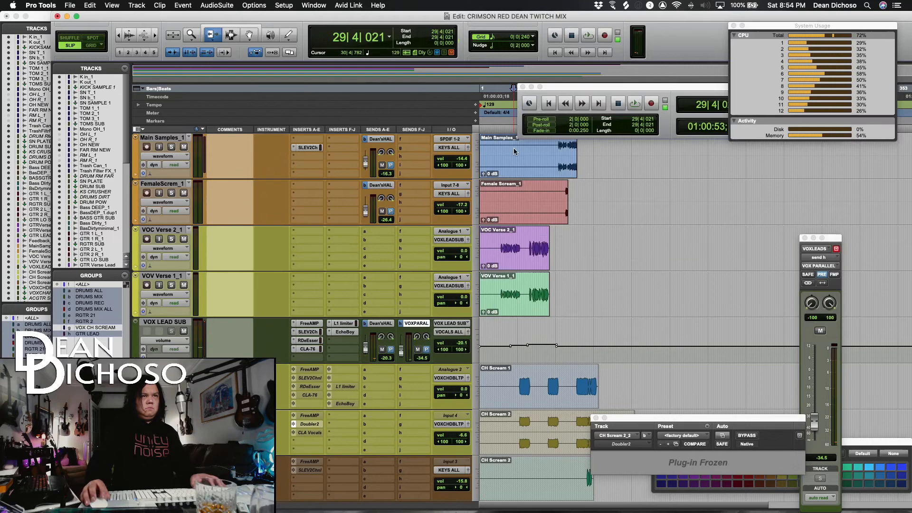
# Freeze the Bass DIrty_1, BasDirtyminimal_1 and SN SAMPLE 1 tracks.
pyautogui.scroll(6, 514, 231)
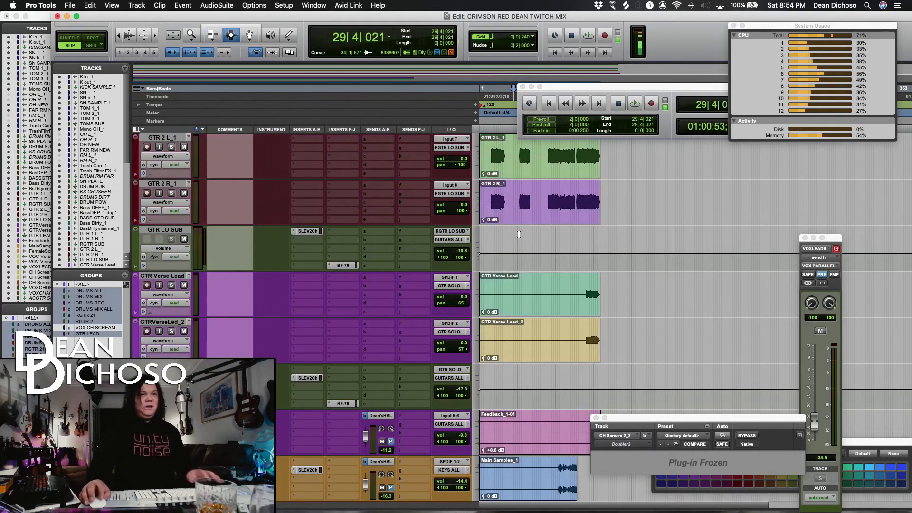
pyautogui.scroll(7, 517, 233)
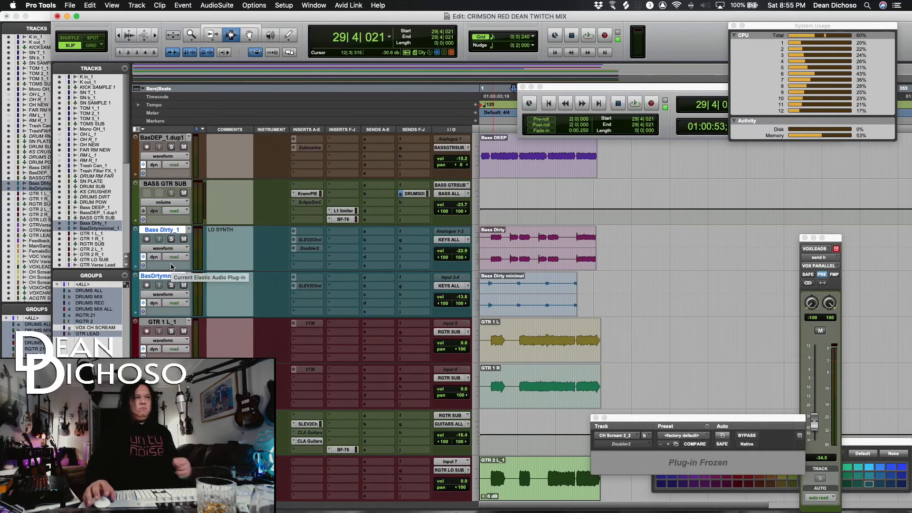
pyautogui.scroll(5, 342, 267)
pyautogui.scroll(8, 333, 266)
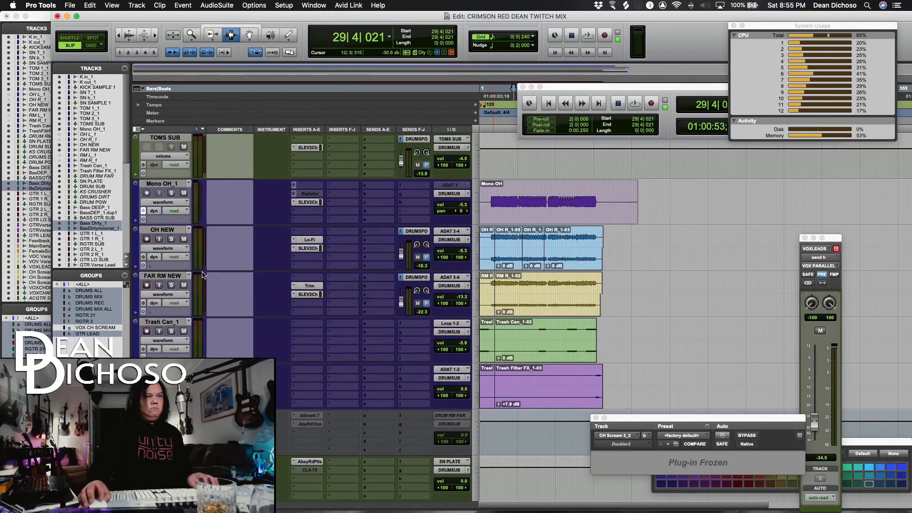
pyautogui.scroll(6, 197, 270)
pyautogui.scroll(2, 197, 270)
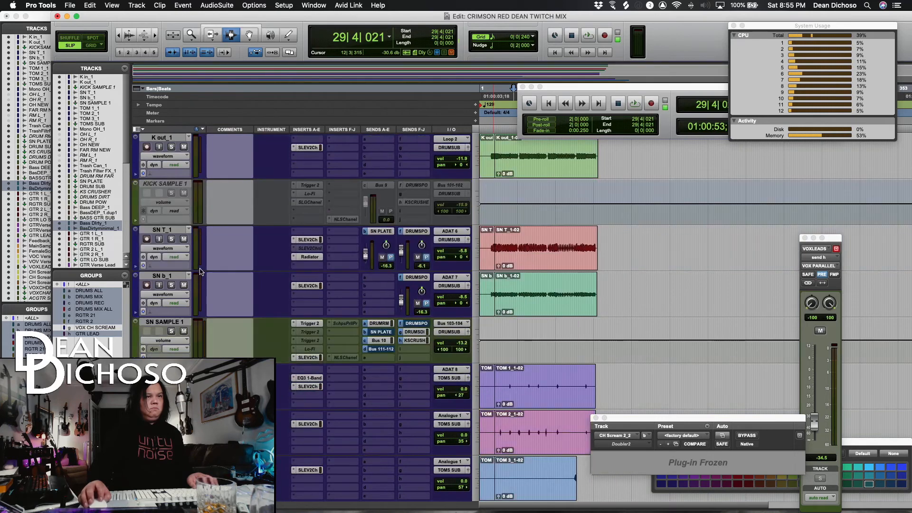
pyautogui.scroll(-1, 145, 349)
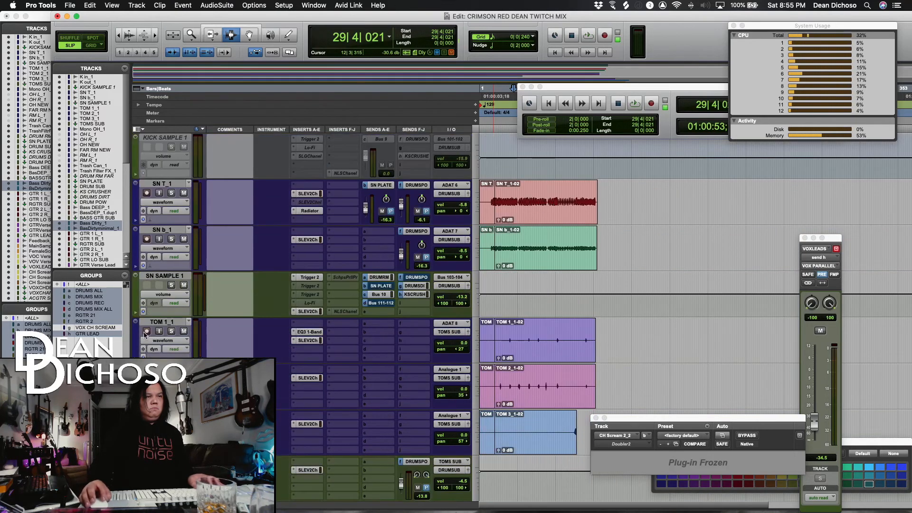
pyautogui.click(143, 304)
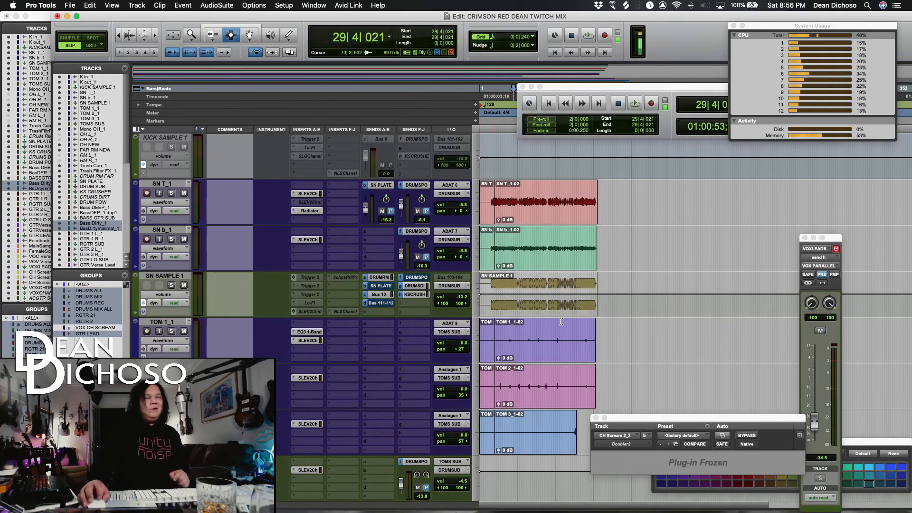
# Select the whole Crimson_Red_MIX_2_121821 clip as the bounce range and review the IMPusher settings on SUBMIX.
pyautogui.scroll(-15, 554, 322)
pyautogui.scroll(-5, 548, 322)
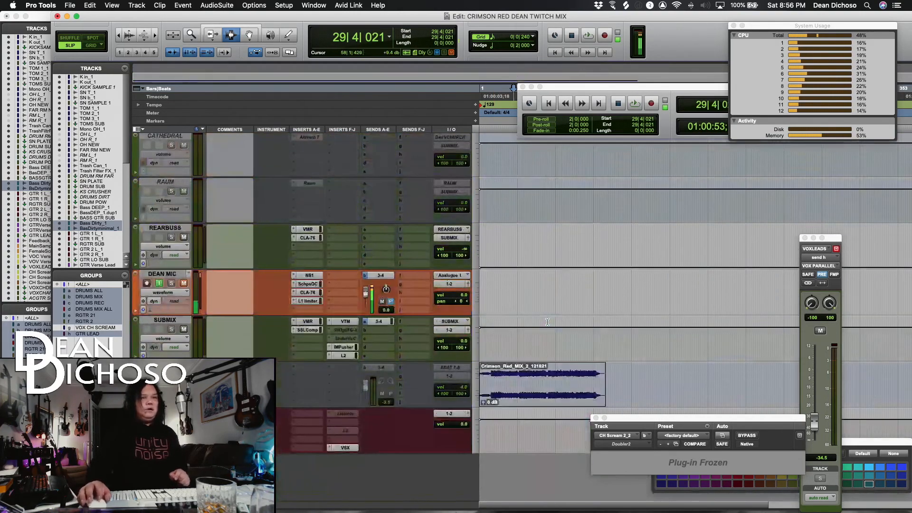
pyautogui.doubleClick(529, 389)
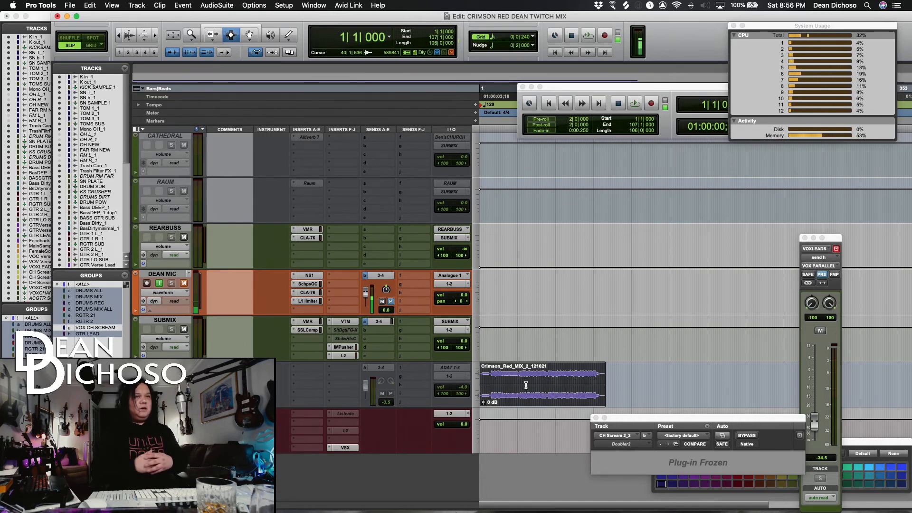
pyautogui.click(343, 347)
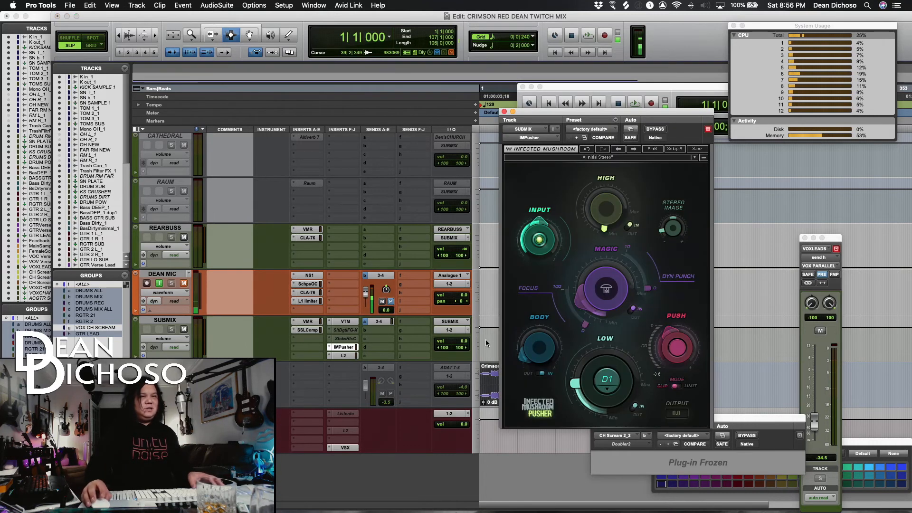
pyautogui.moveTo(677, 348)
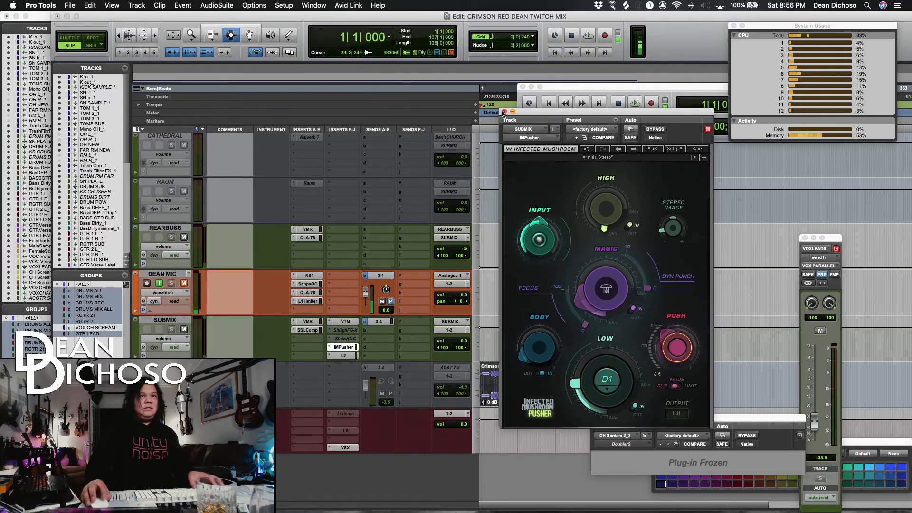
pyautogui.click(504, 112)
# Start a bounce of the mix, set its file format to Interleaved and append 1 to the file name.
pyautogui.press('alt+super+b')
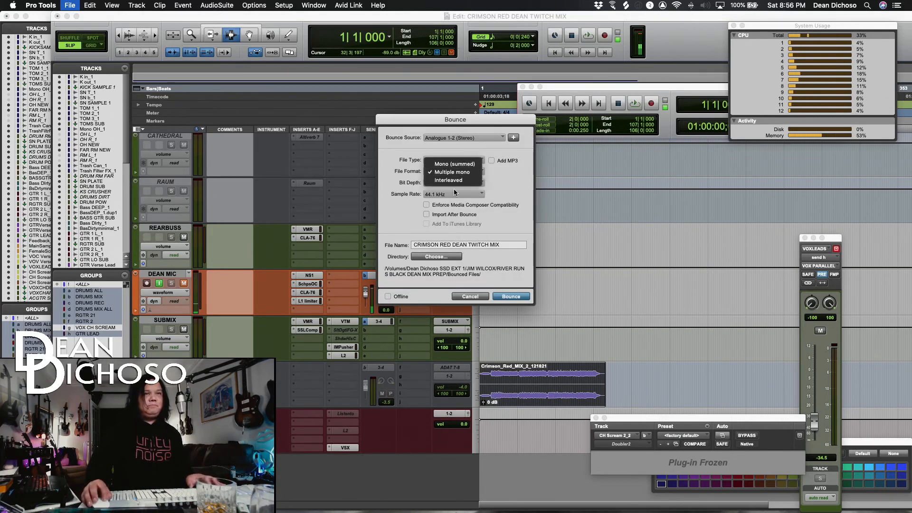
pyautogui.click(458, 180)
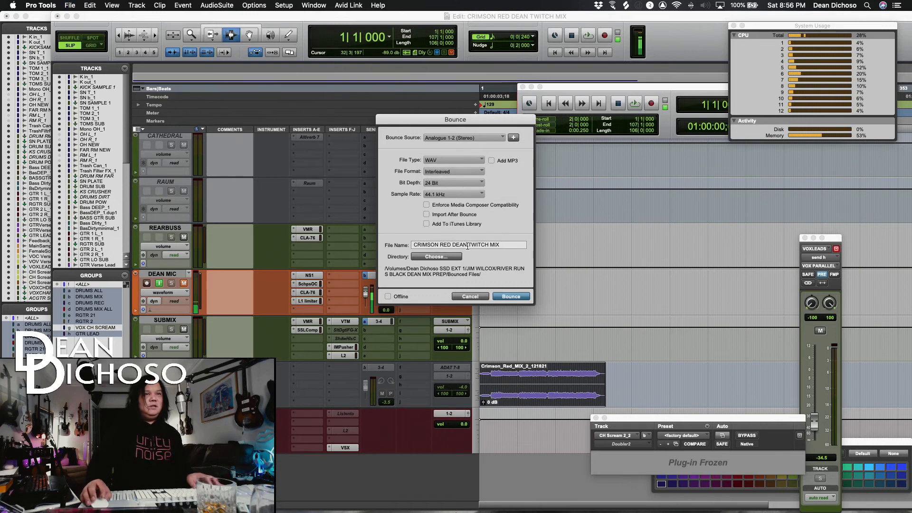
pyautogui.write('1')
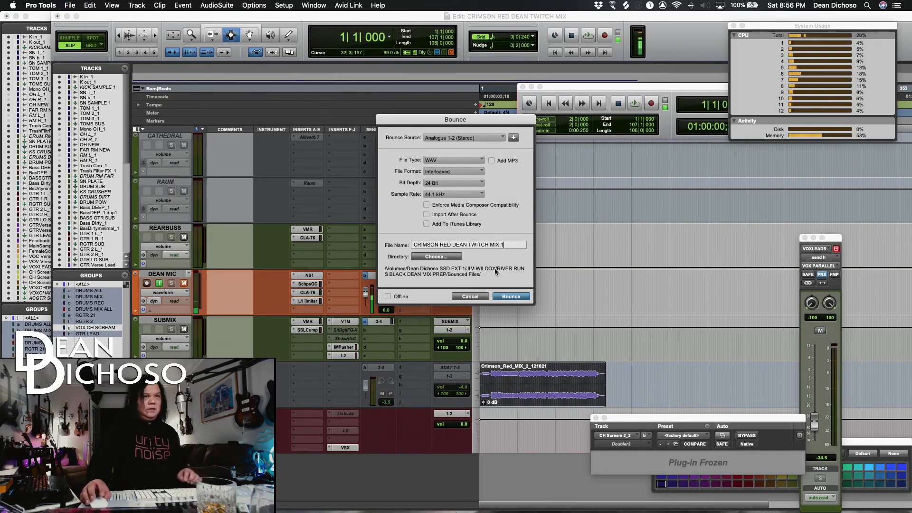
# Browse the Dropbox (Personal) folders for the bounce destination.
pyautogui.click(458, 257)
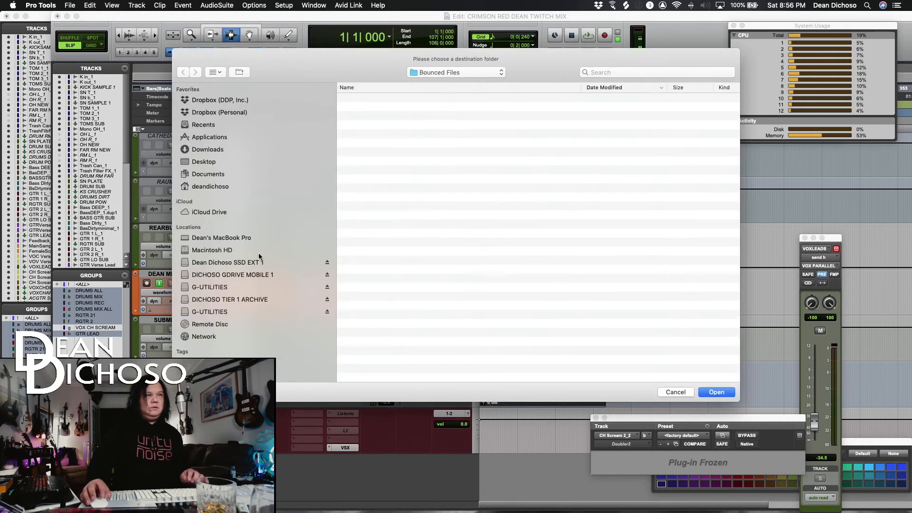
pyautogui.click(235, 115)
pyautogui.scroll(-5, 418, 155)
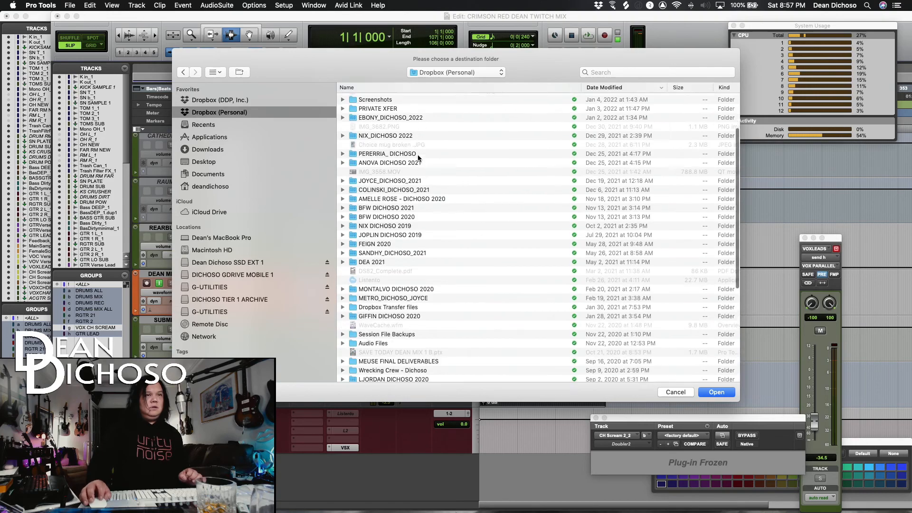